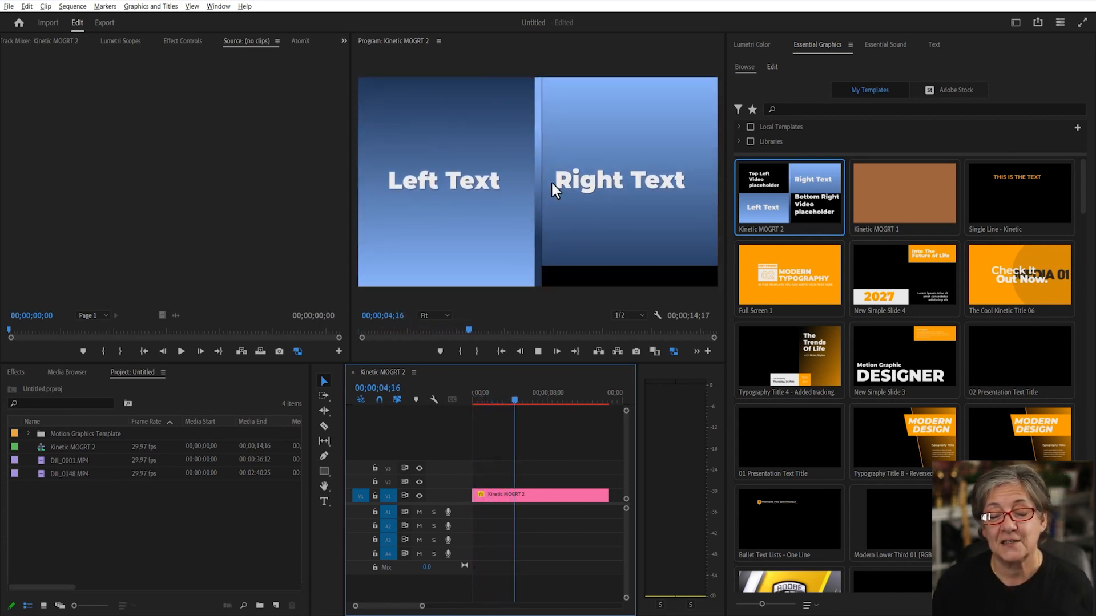
Stop playback and set the Kinetic MOGRT 2 clip's Lighter Color to a medium green.
key("space")
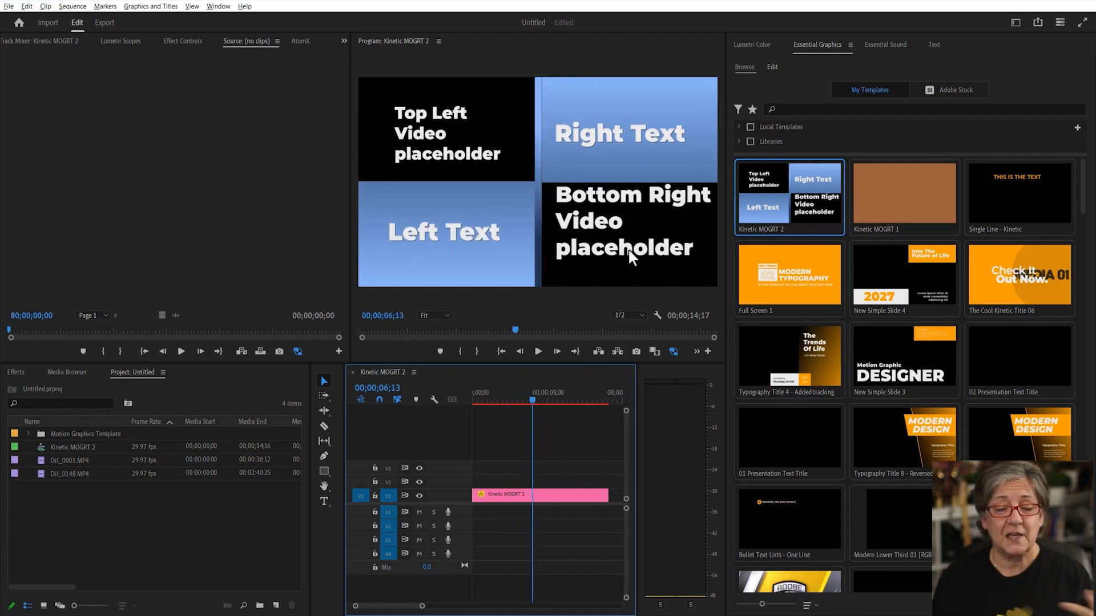
left_click(571, 494)
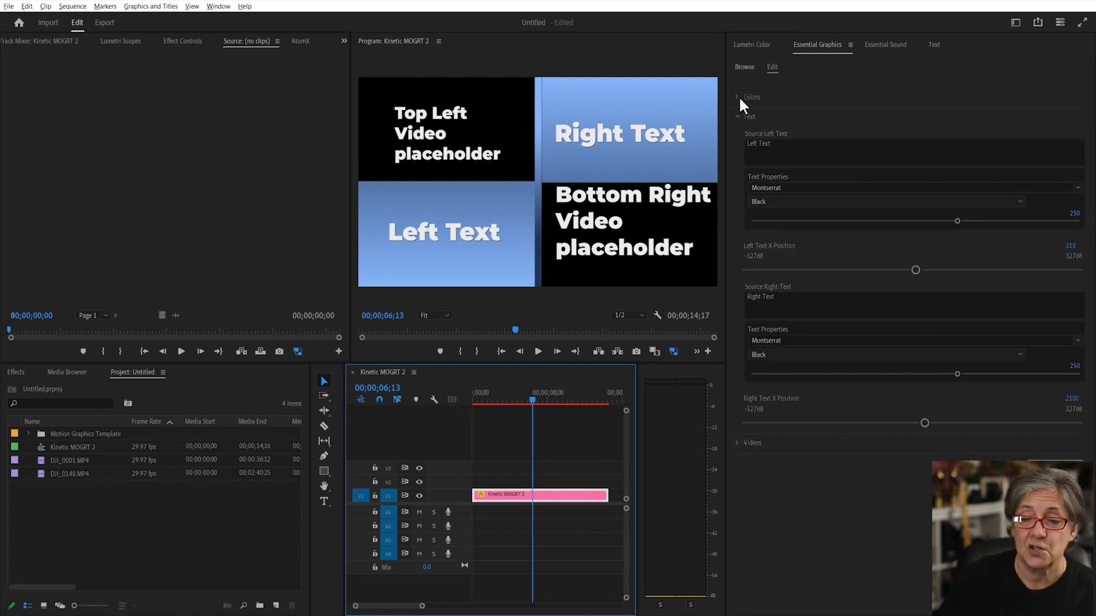
left_click(737, 97)
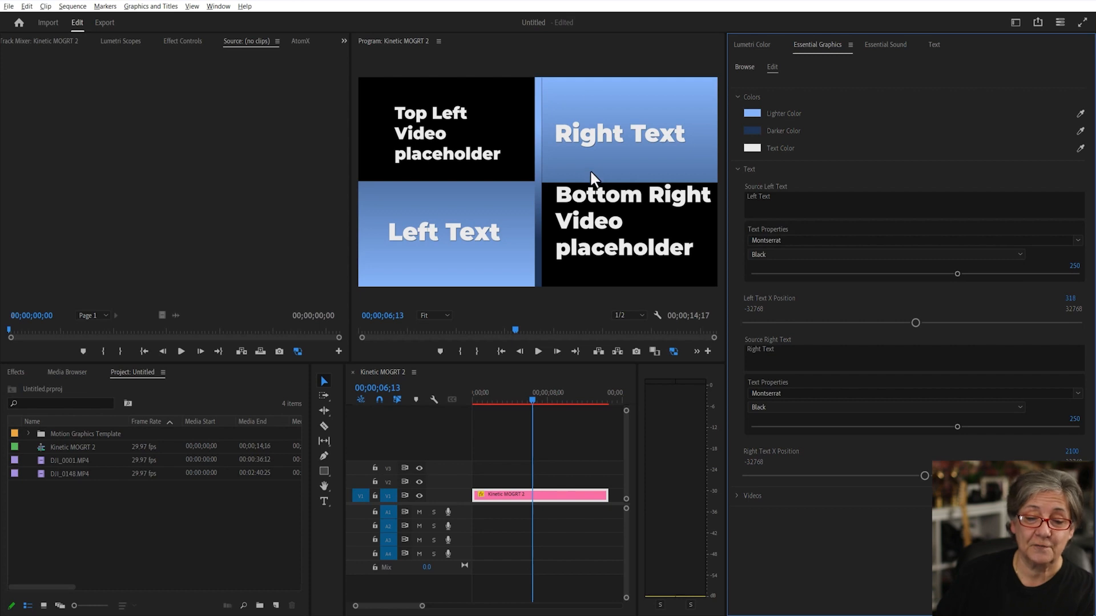
left_click(752, 113)
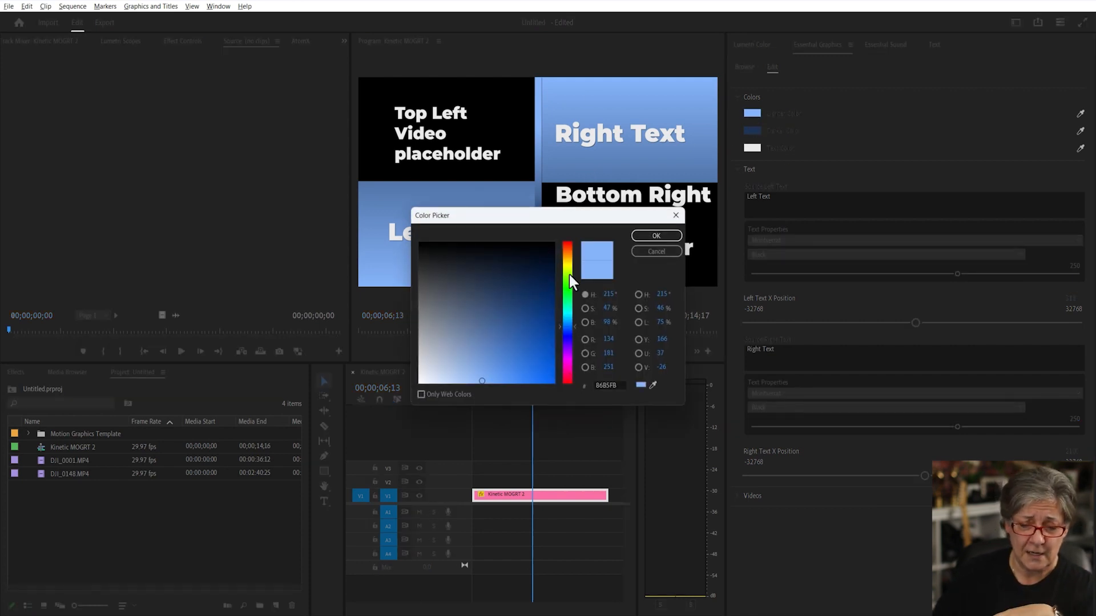
left_click(566, 293)
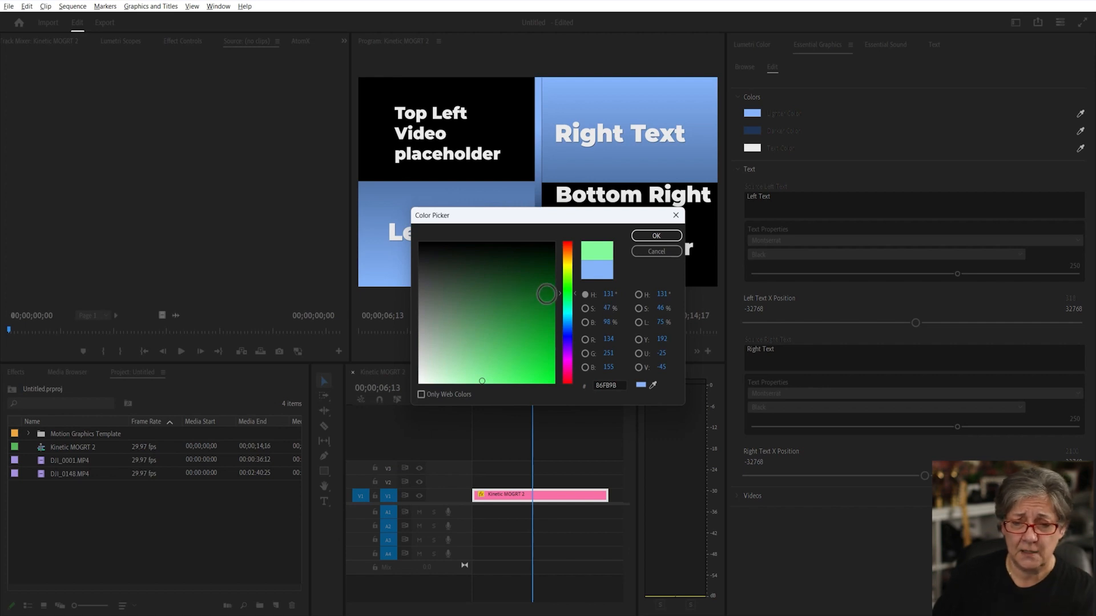
mouse_move(547, 290)
left_mouse_down()
mouse_move(491, 320)
mouse_move(448, 314)
mouse_move(488, 315)
mouse_move(483, 343)
left_mouse_up()
left_click(657, 236)
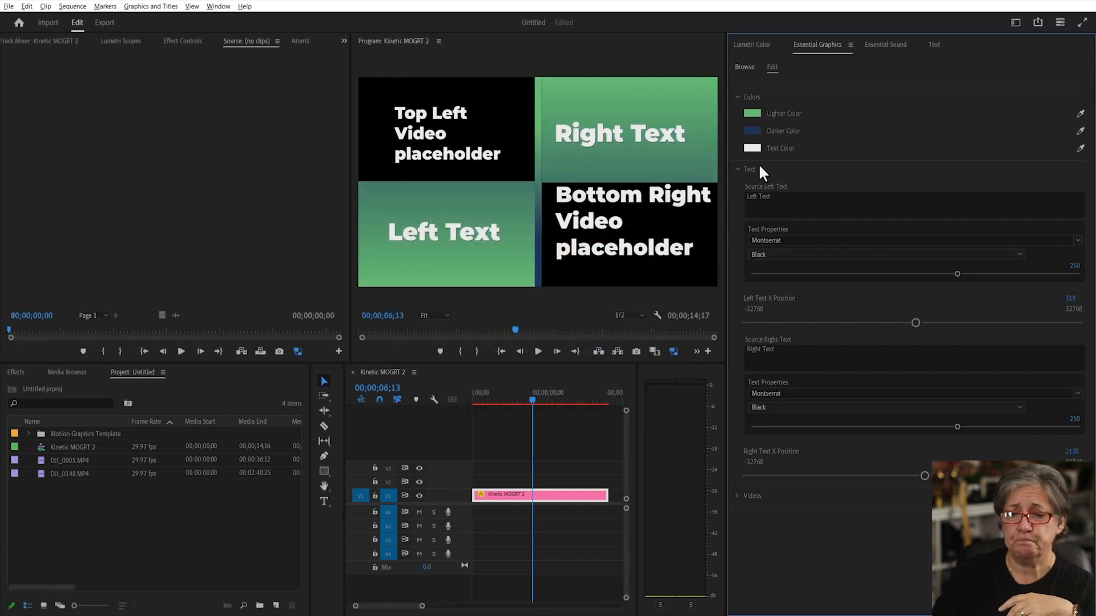
Set the template's Darker Color to dark green 1C4C18.
left_click(752, 130)
left_click(575, 290)
mouse_move(517, 318)
left_mouse_down()
mouse_move(533, 286)
mouse_move(518, 277)
left_mouse_up()
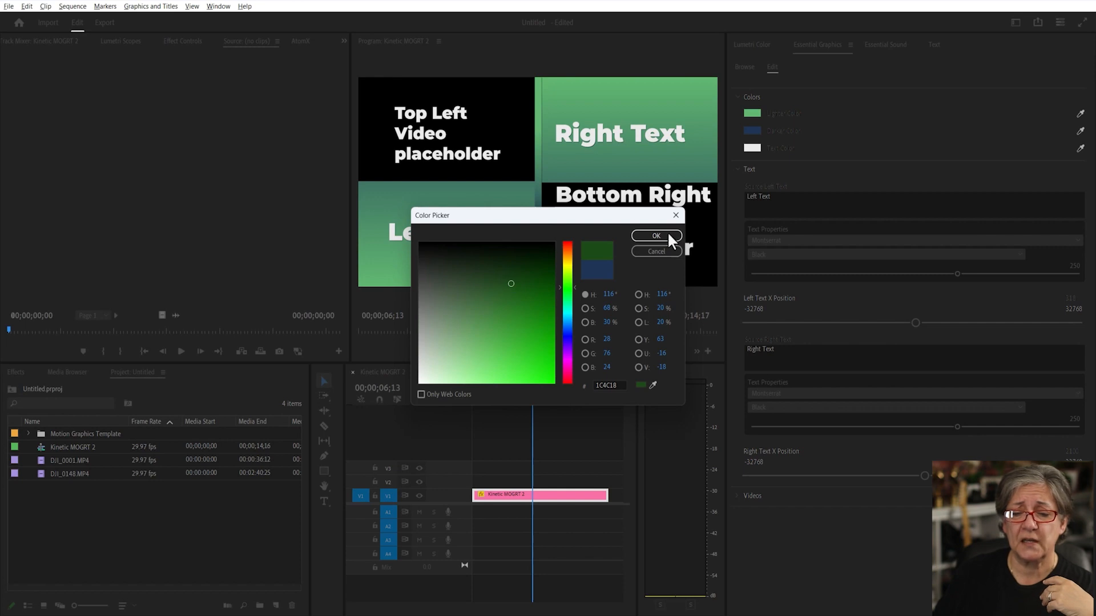
left_click(667, 237)
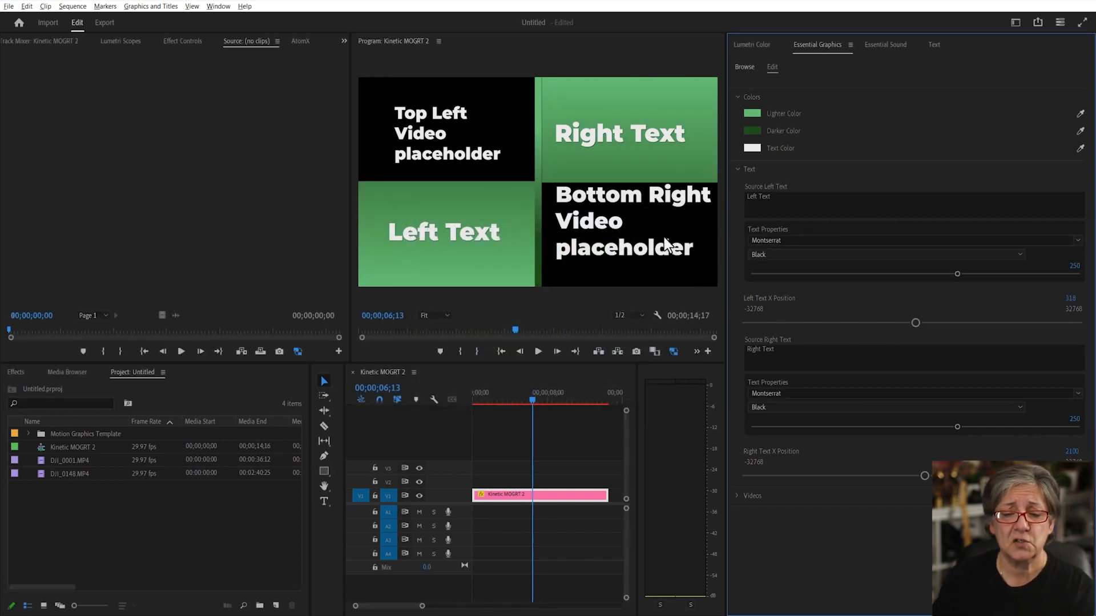
Set the template's Text Color to orange.
left_click(753, 148)
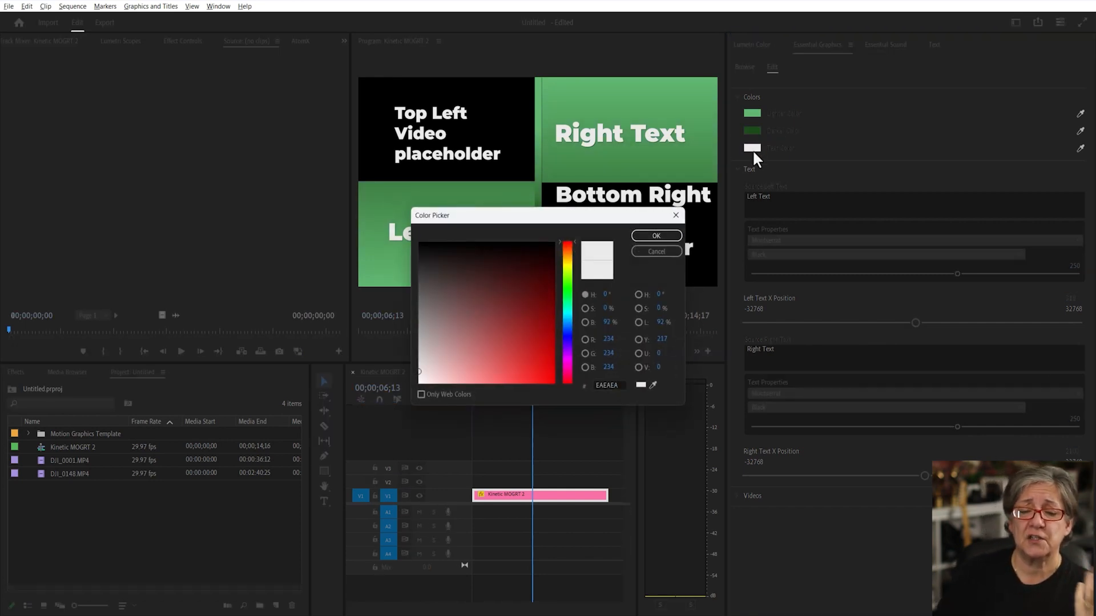
left_click(567, 255)
left_click_drag(538, 273, 545, 347)
left_click(669, 237)
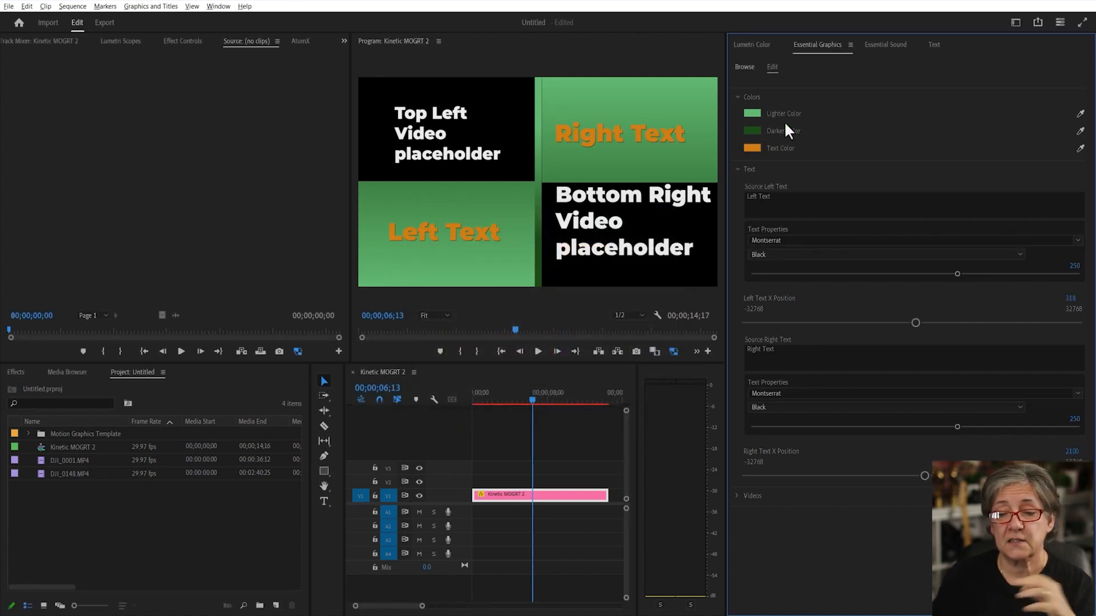
Replace the template's left text with "Iceland Is" and its right text with "Beautiful!".
left_click(737, 97)
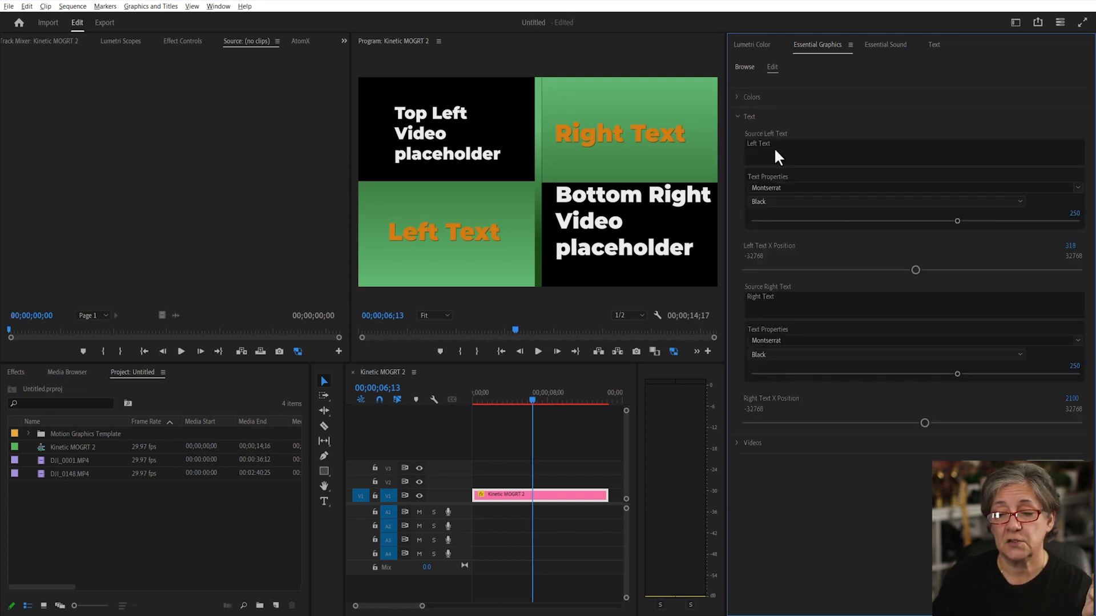
left_click(834, 144)
key("BackSpace")
type("Iceland Is")
left_click(791, 295)
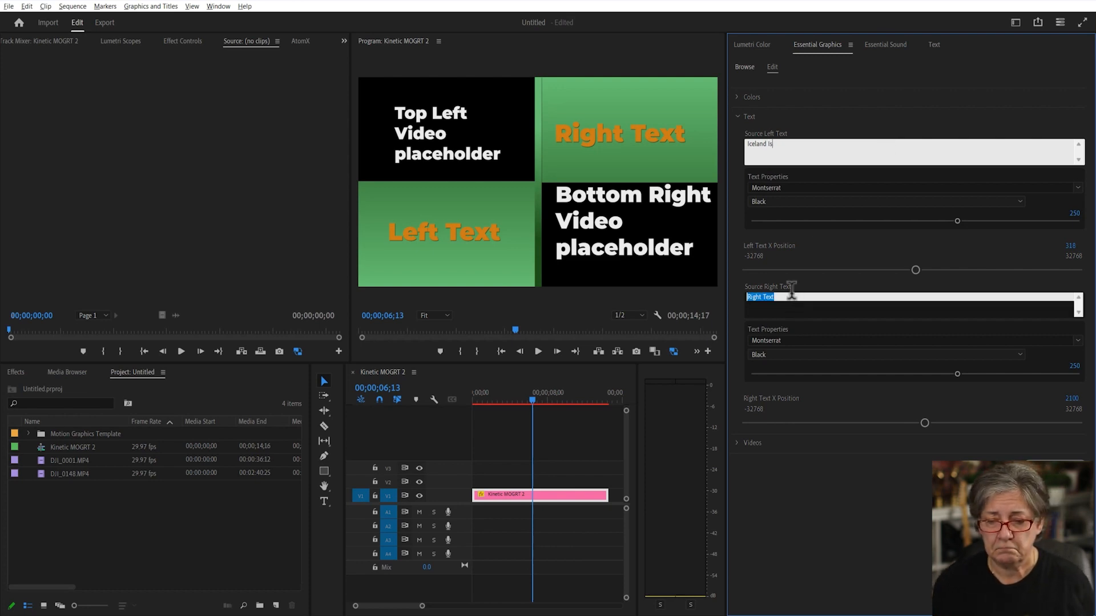
type("Beautiful!")
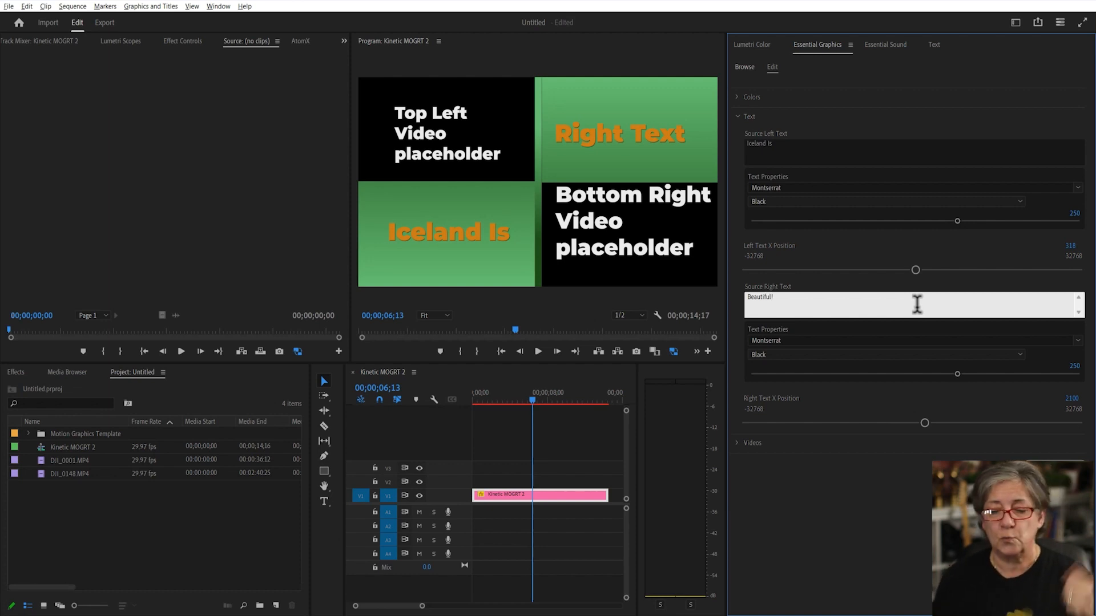
left_click(837, 518)
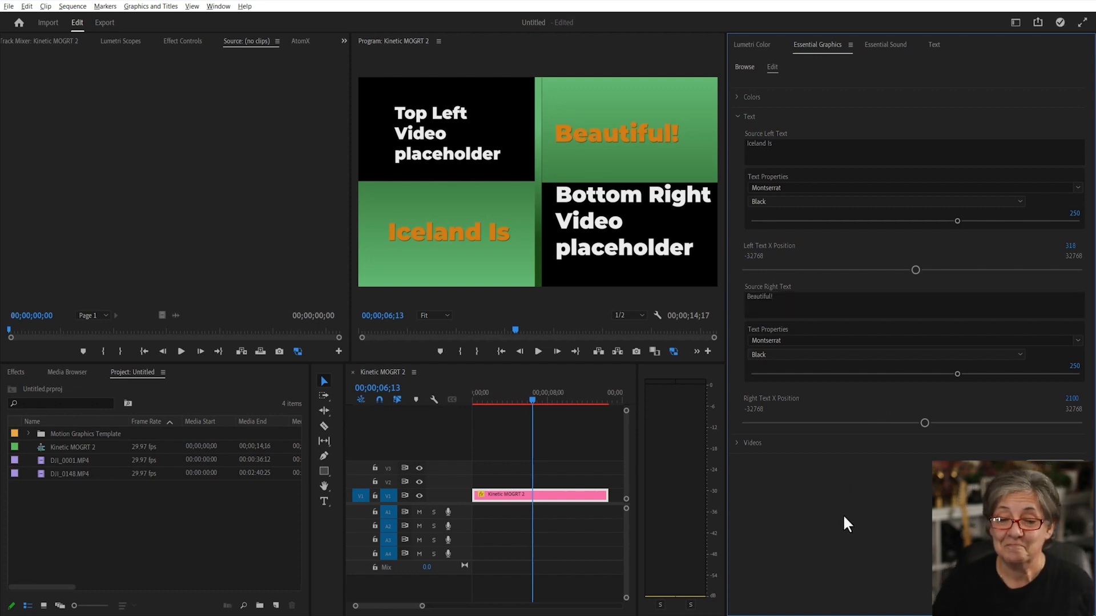
Play the sequence from the start to preview the customized text and colors, stopping where all four quadrants show.
left_click_drag(505, 395, 413, 407)
key("space")
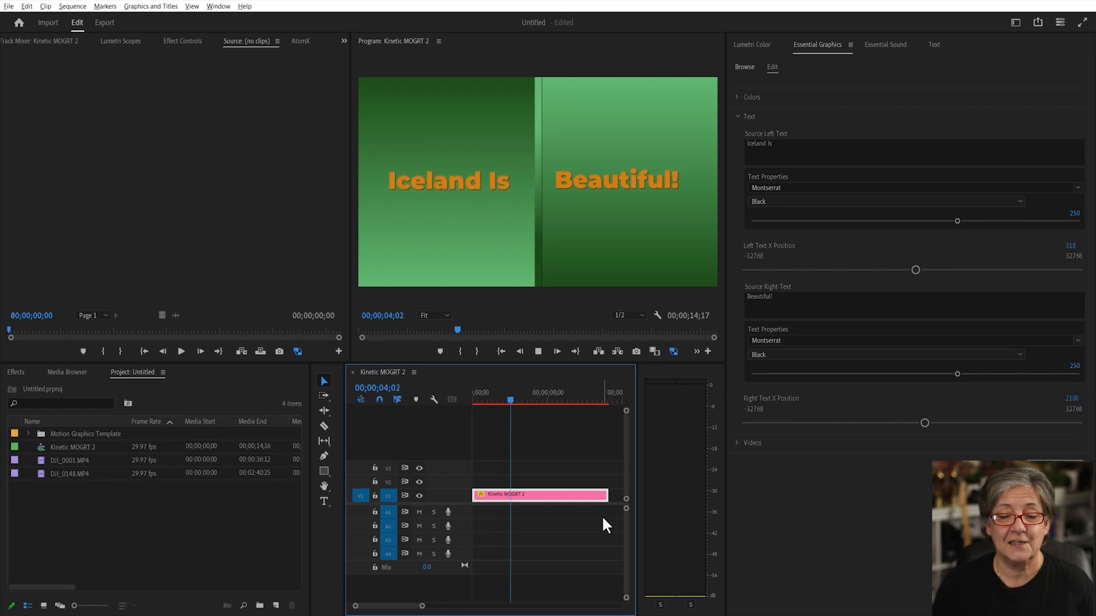
key("space")
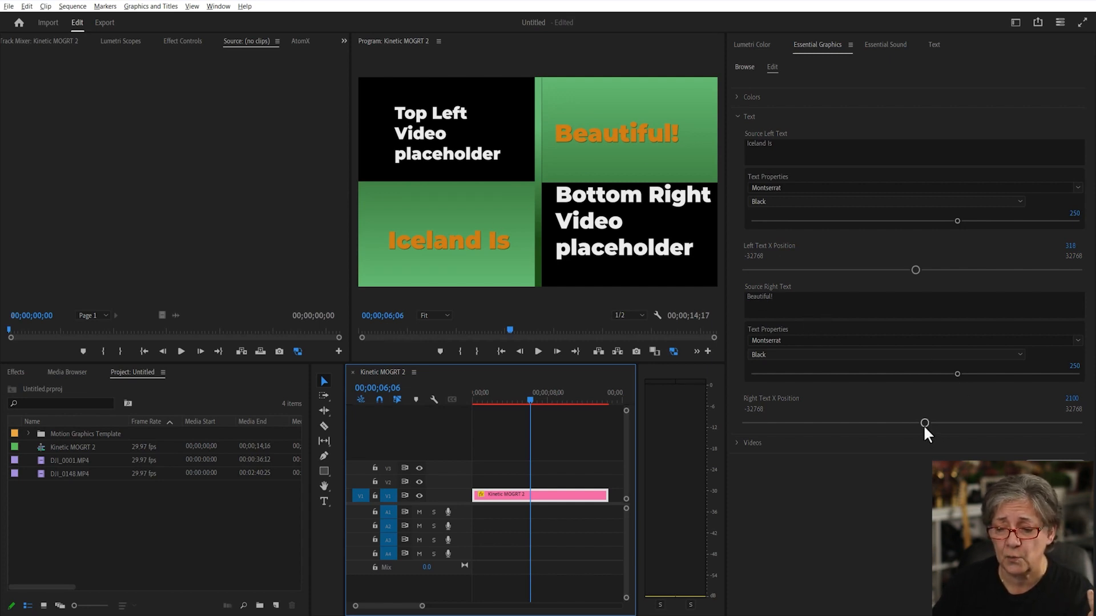
Set the Right Text X Position to 2215 and change the Text Color to light gray.
mouse_move(1071, 407)
left_mouse_down()
mouse_move(1095, 407)
mouse_move(1063, 409)
left_mouse_up()
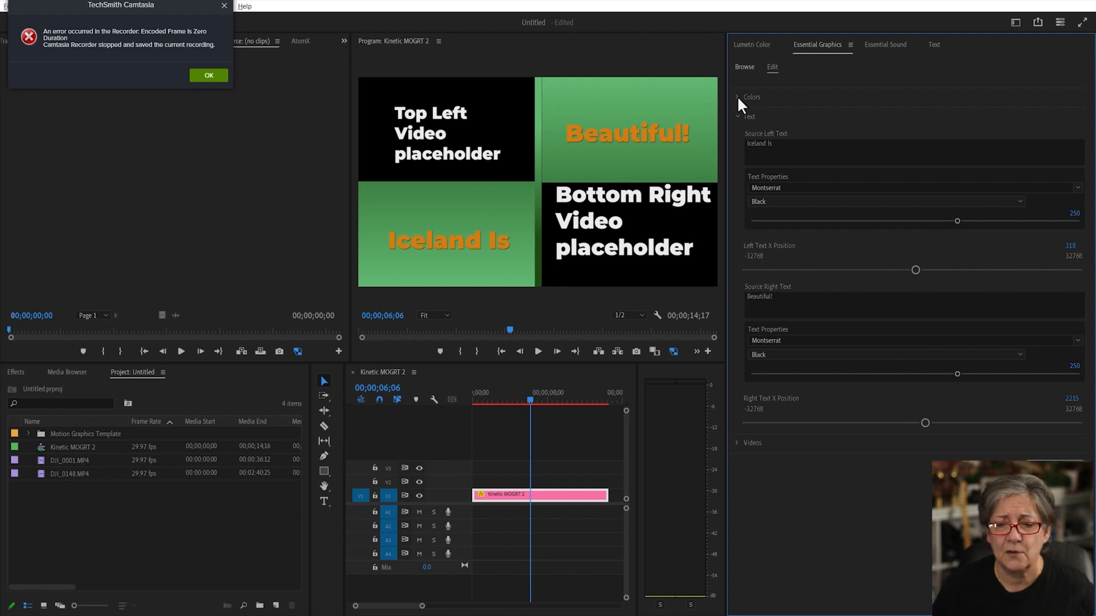
left_click(788, 97)
left_click(752, 149)
left_click(420, 362)
left_click(657, 237)
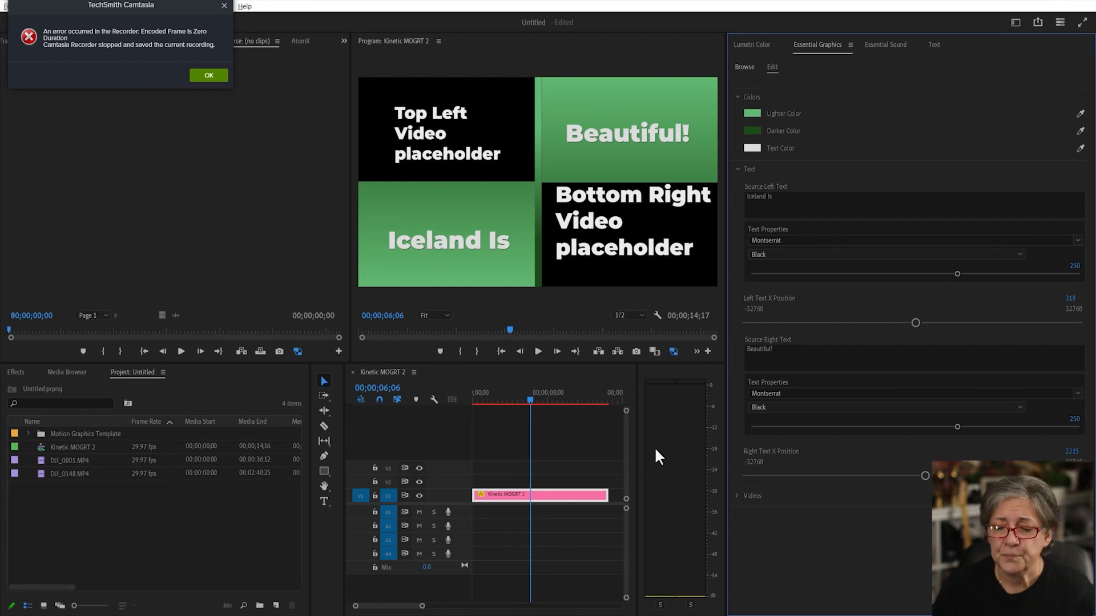
Fill the Top Left Video Placeholder with DJI_0001.MP4 and the Bottom Right Video Placeholder with DJI_0148.MP4.
left_click(737, 169)
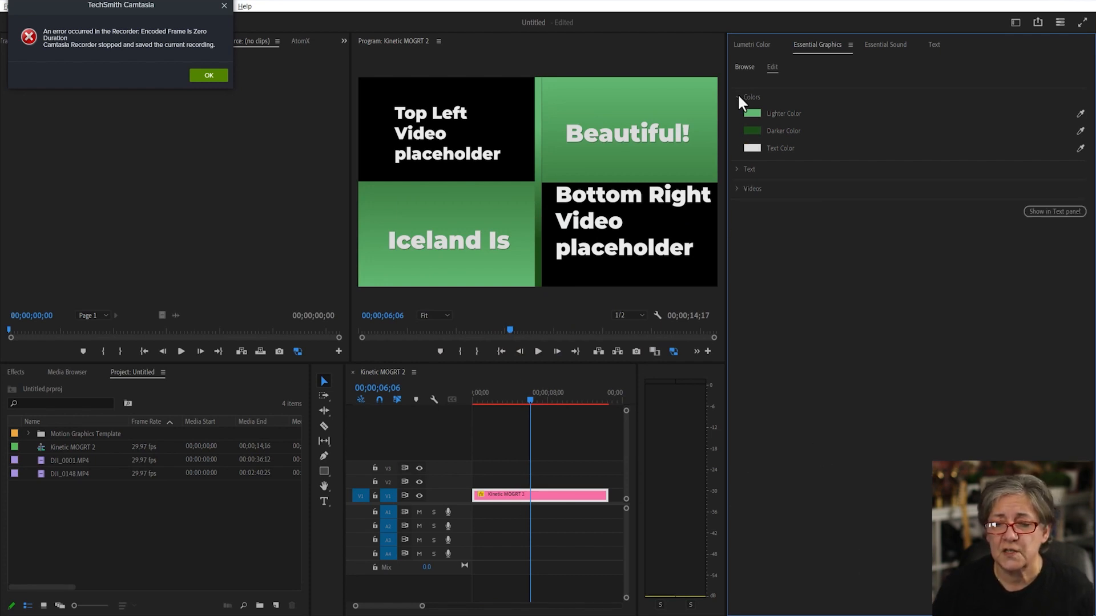
left_click(737, 96)
left_click(737, 136)
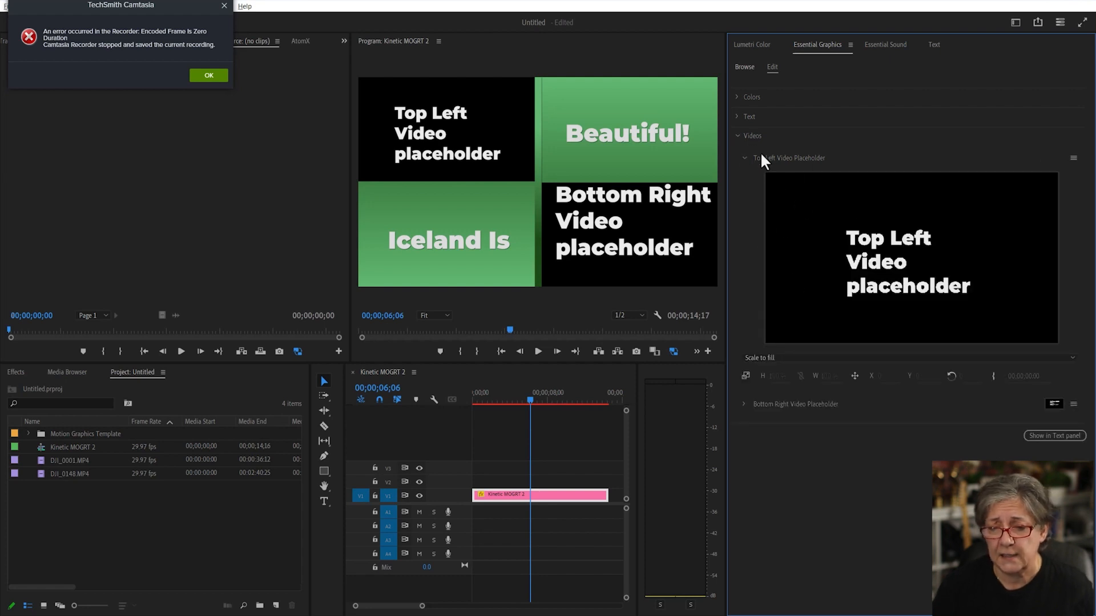
left_click_drag(39, 457, 752, 290)
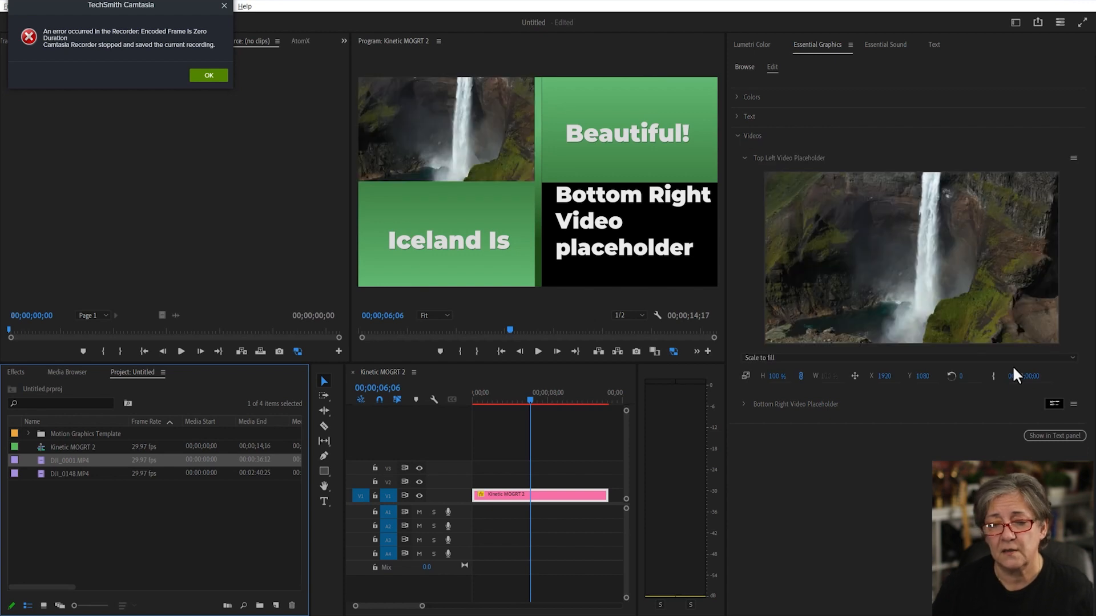
left_click(742, 403)
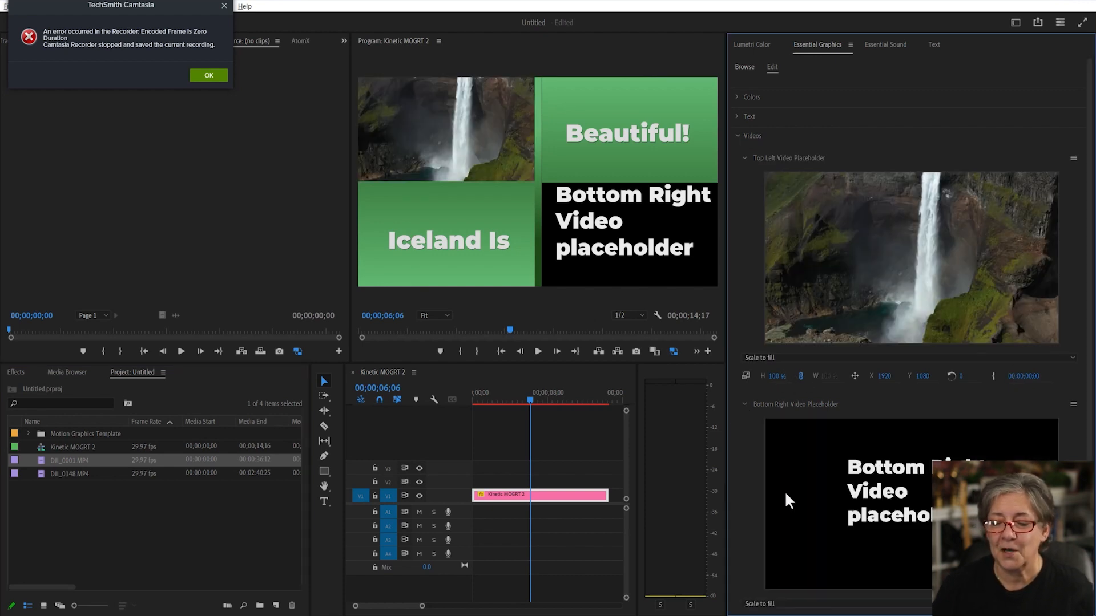
left_click_drag(46, 482, 894, 601)
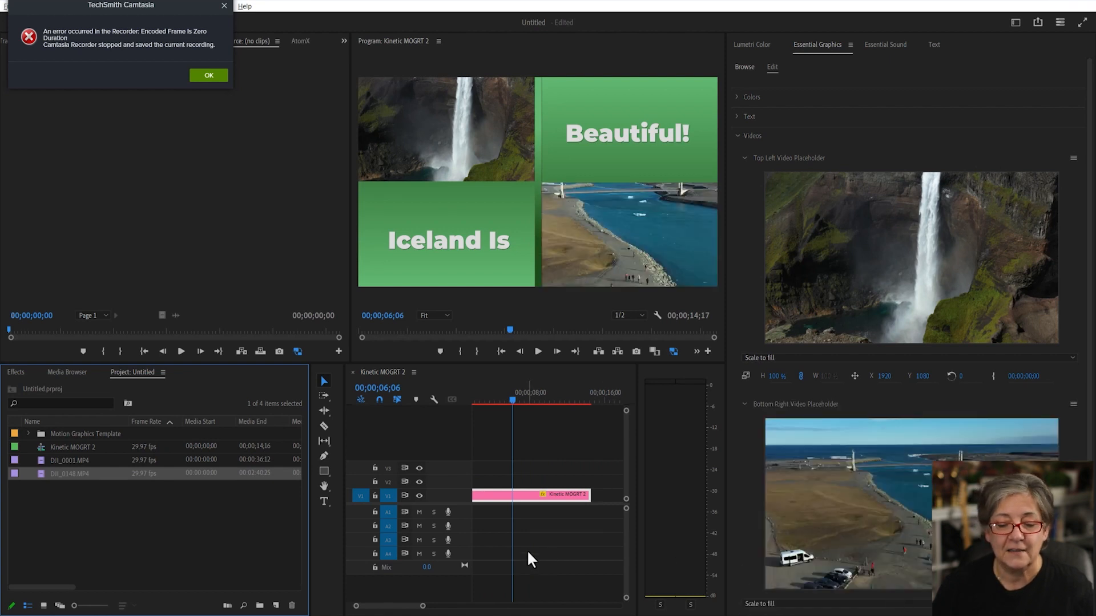
Return the playhead to the start of the sequence to review the template with its videos.
left_click(526, 550)
left_click_drag(505, 397, 318, 409)
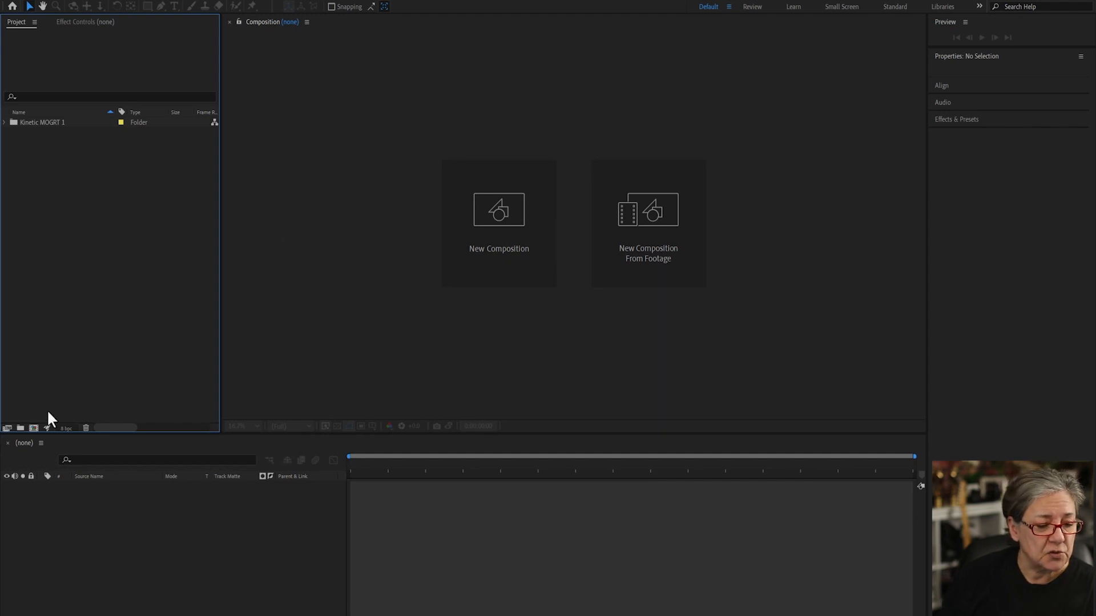
Switch to After Effects and create a 30-second UHD (4K) 3840x2160, 29.97 fps composition named "Kinetic MOGRT 2".
left_click(34, 428)
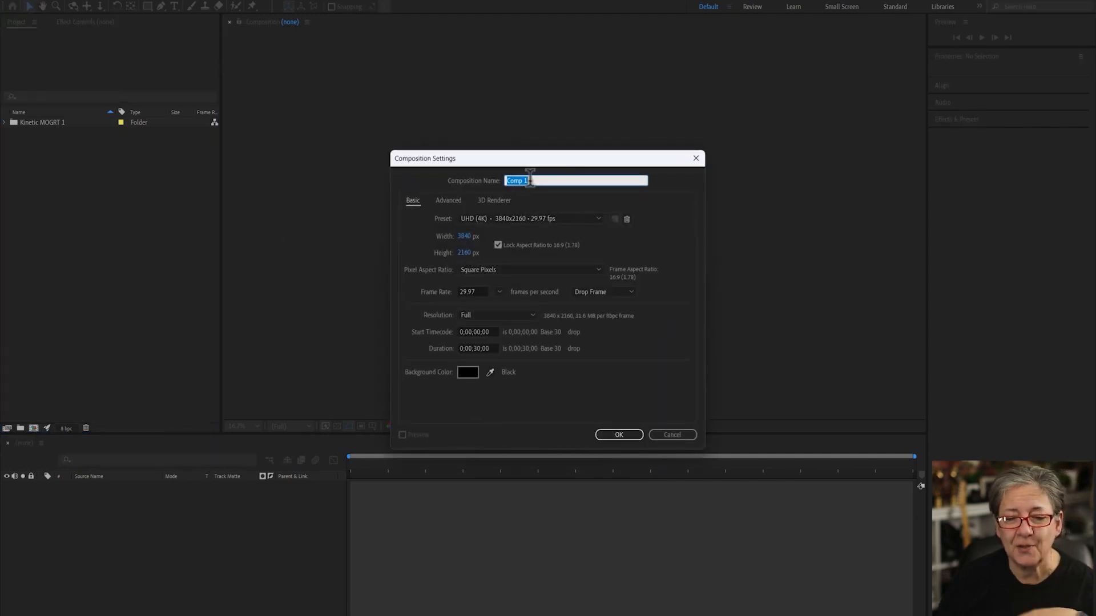
type("Kinetic MOGRT 2")
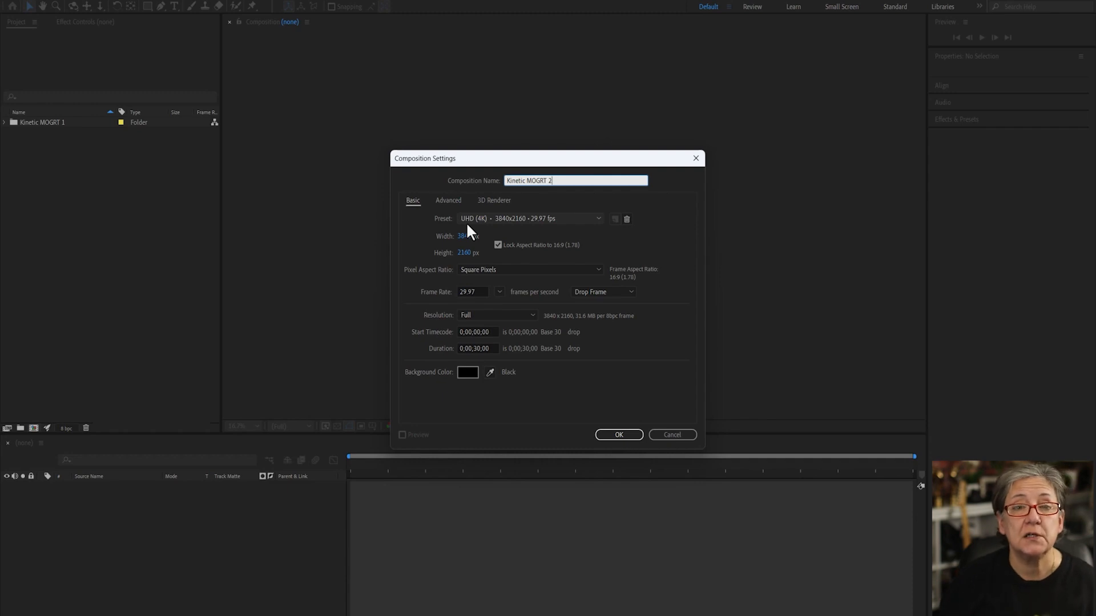
left_click(620, 435)
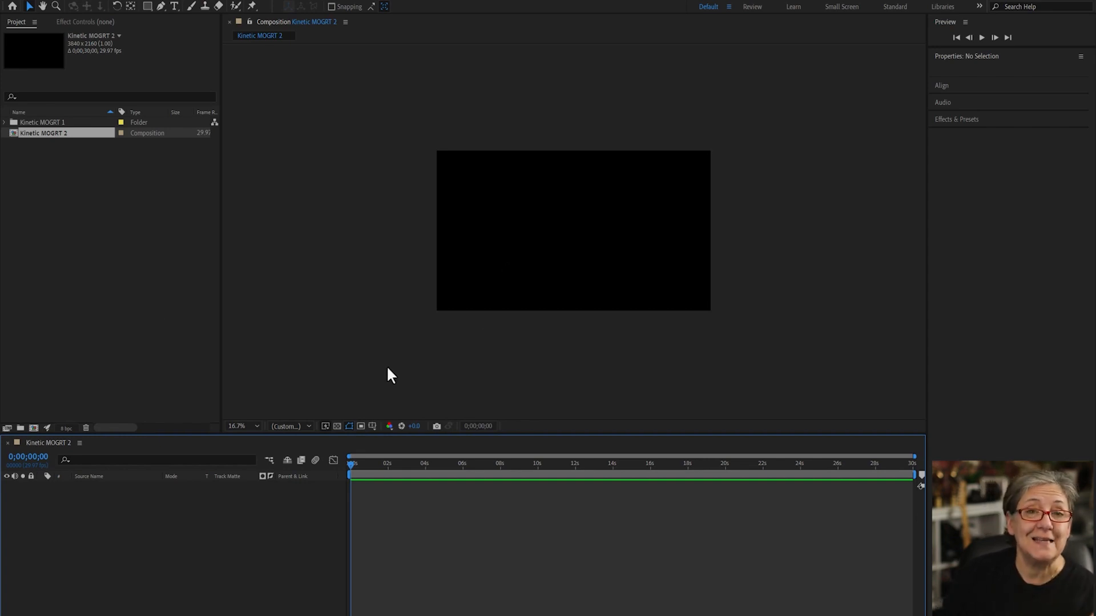
Show the Title/Action Safe guides and draw a full-height vertical line through the composition's center with the Pen tool.
left_click(373, 428)
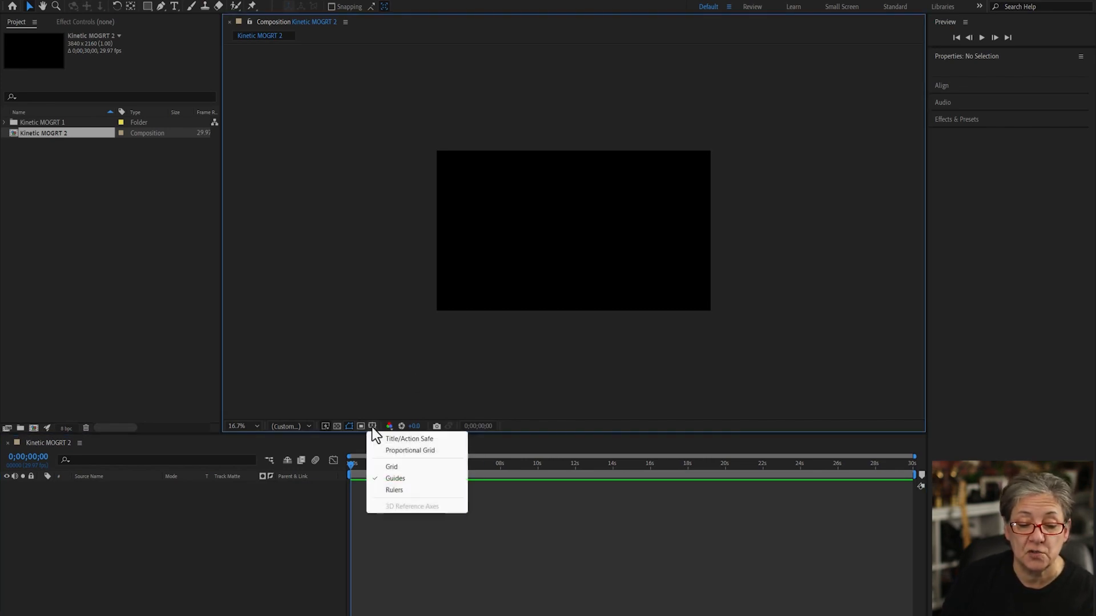
left_click(430, 438)
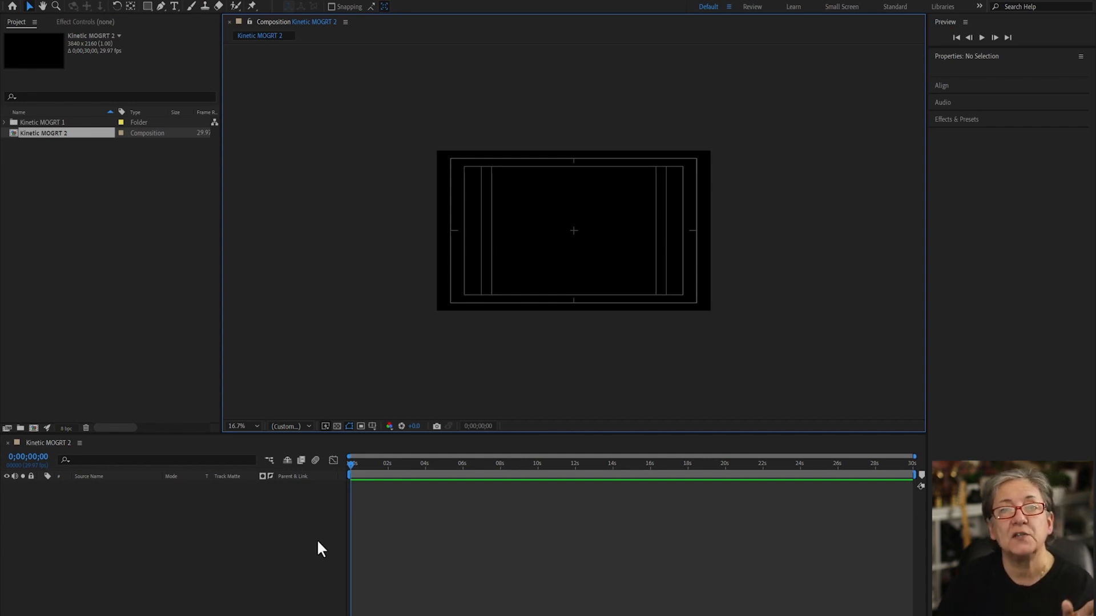
left_click(159, 6)
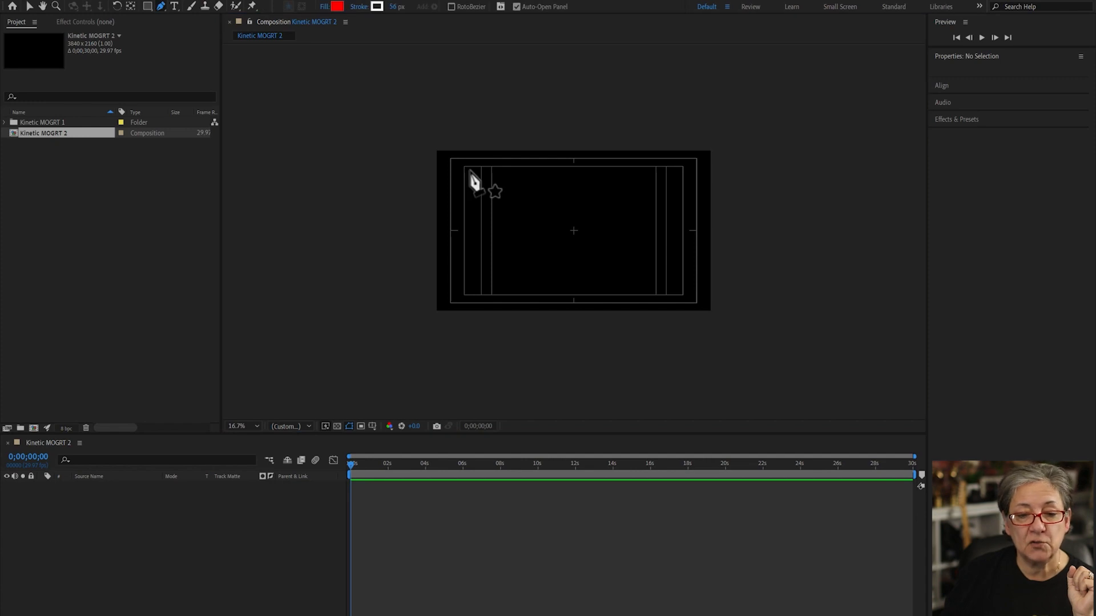
left_click(573, 151)
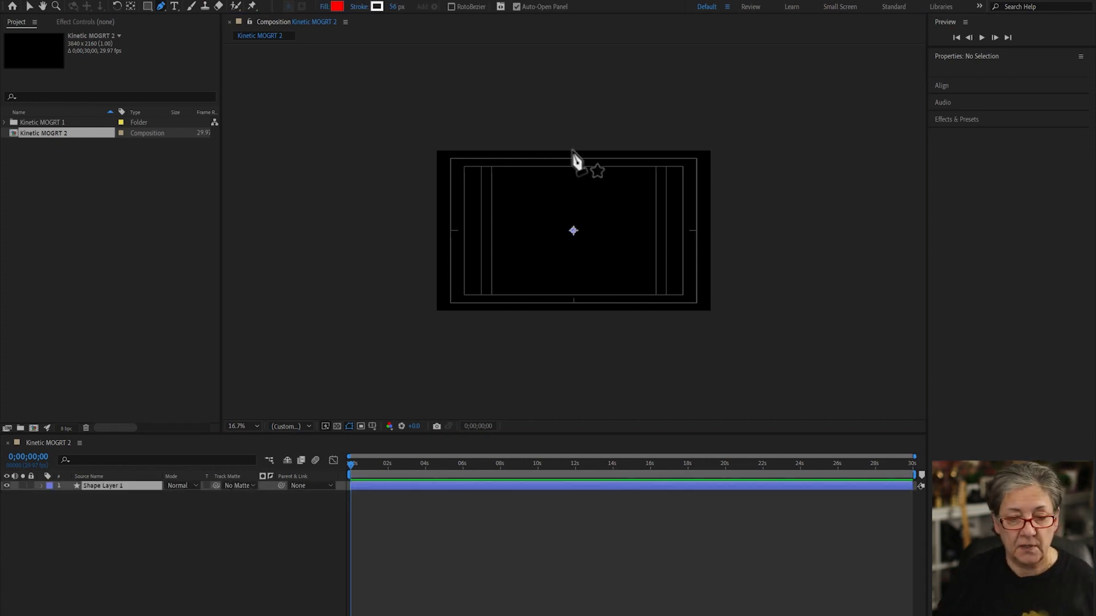
left_click(574, 312)
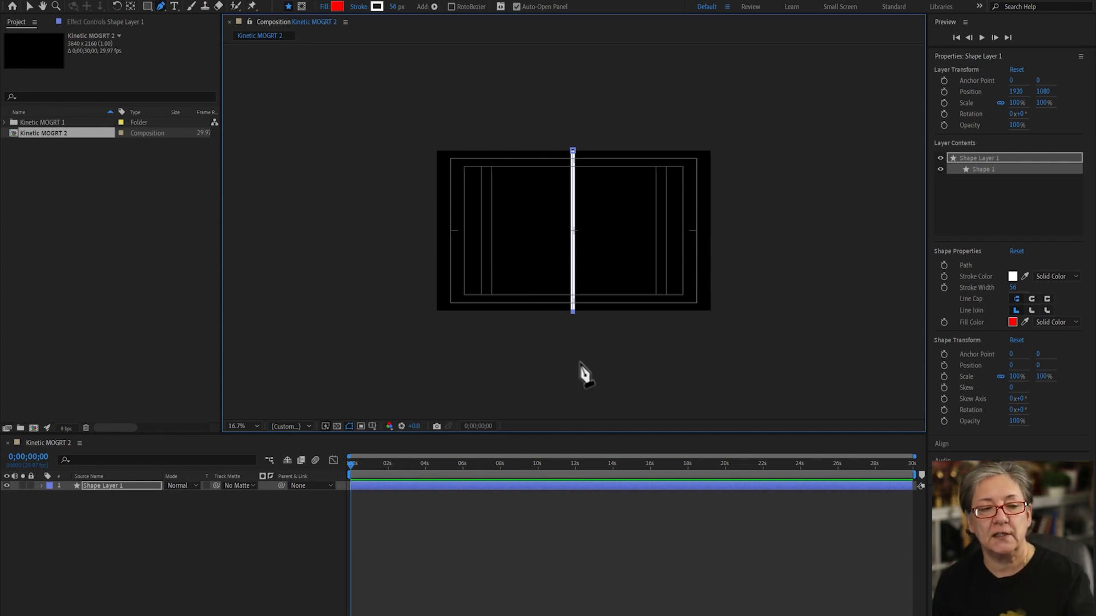
Set the vertical line's fill to None.
left_click(323, 7)
left_click(493, 282)
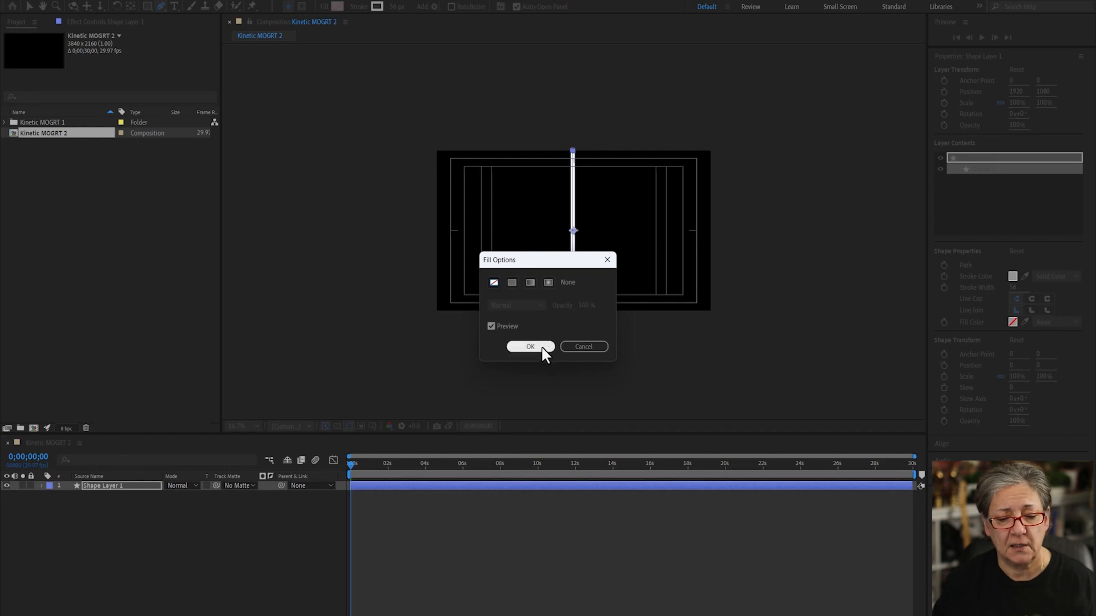
left_click(535, 348)
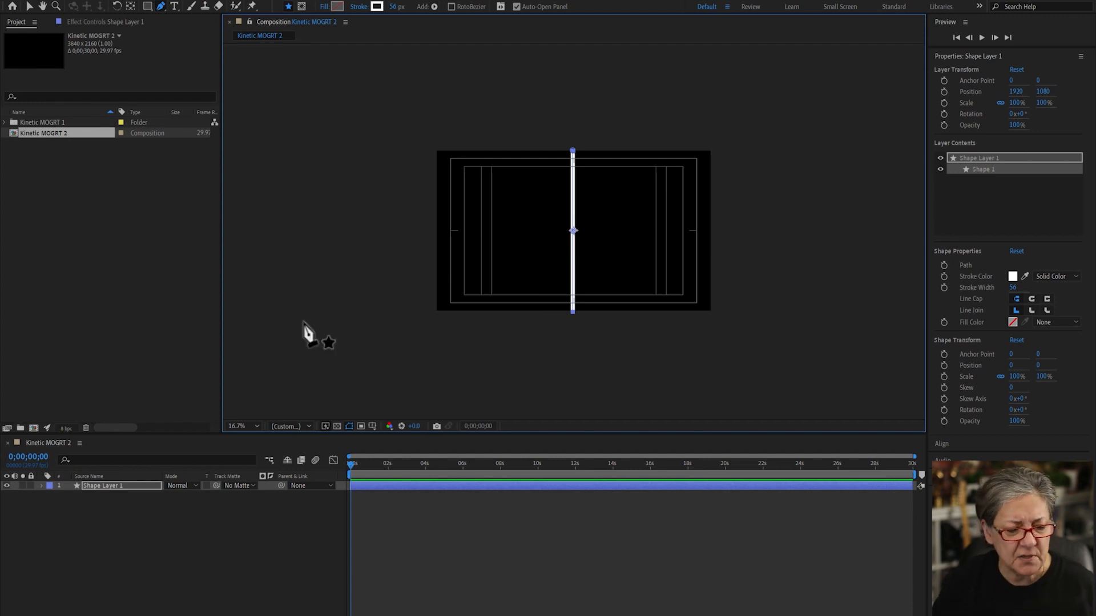
Separate the line layer's Position into X and Y dimensions and set its X Position to 1935.
left_click(111, 486)
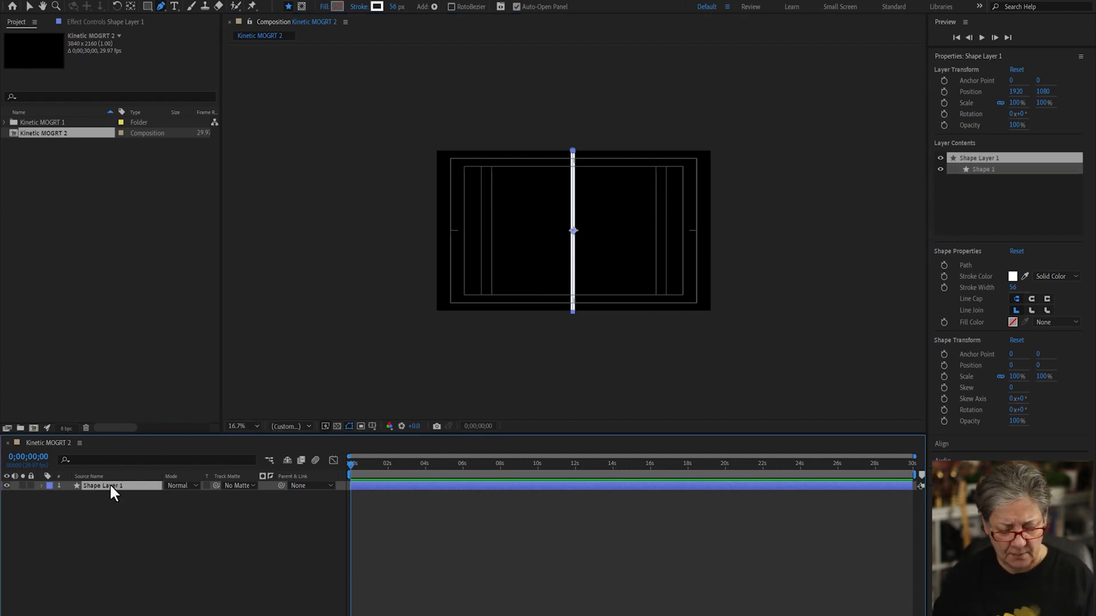
key("p")
right_click(89, 496)
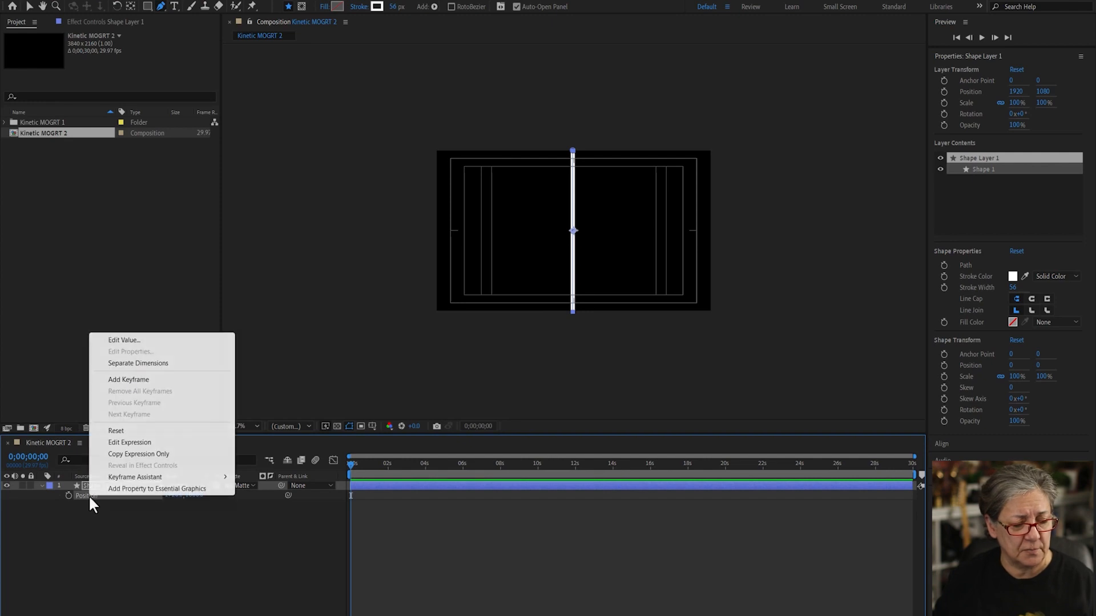
left_click(185, 364)
left_click(204, 549)
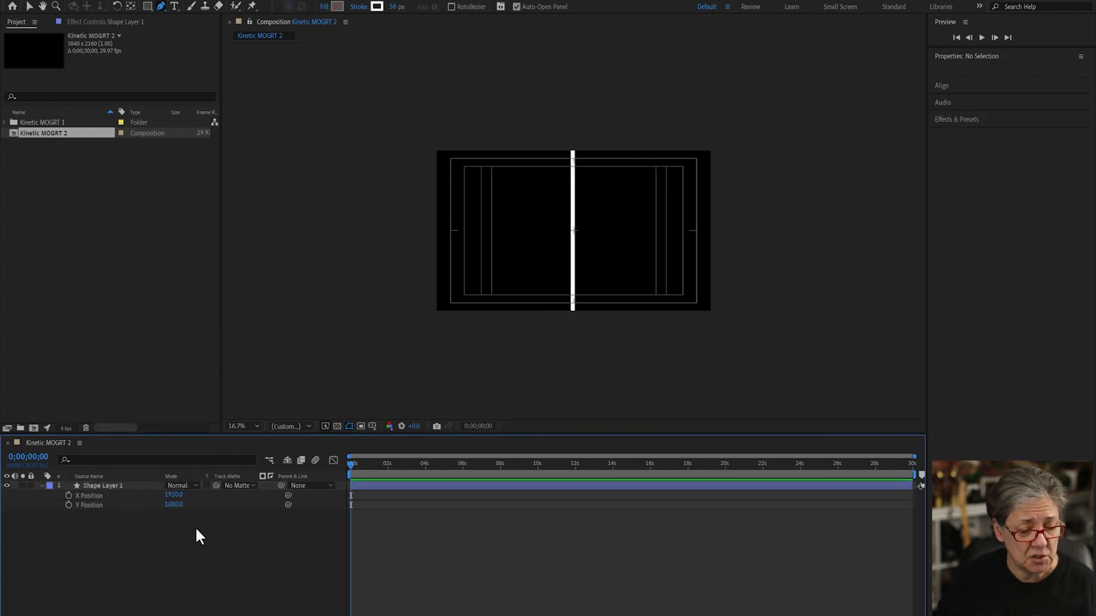
left_click_drag(173, 495, 181, 495)
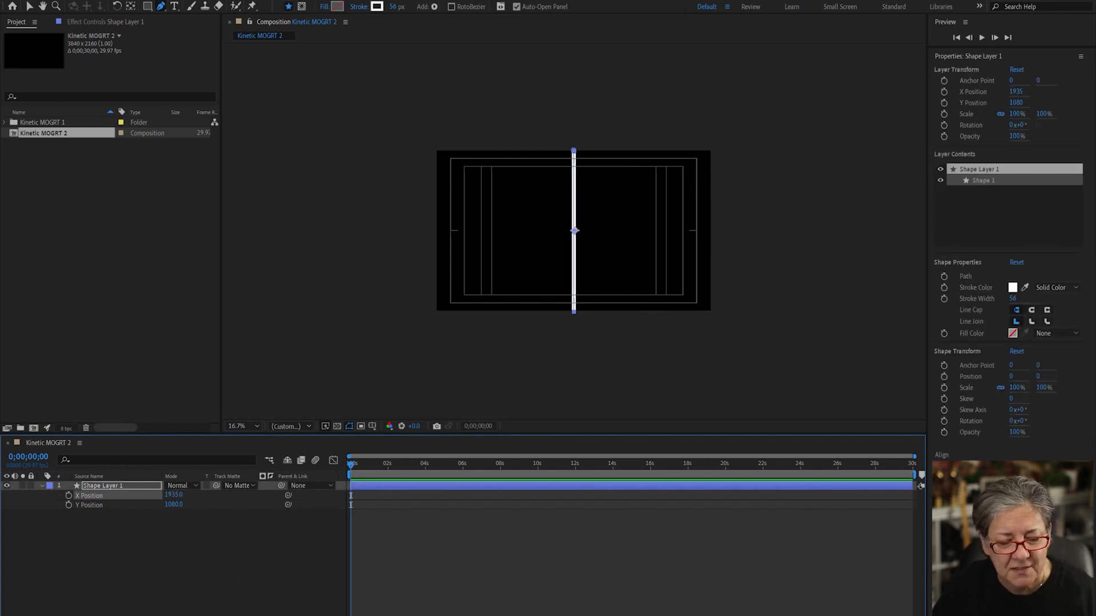
left_click(249, 570)
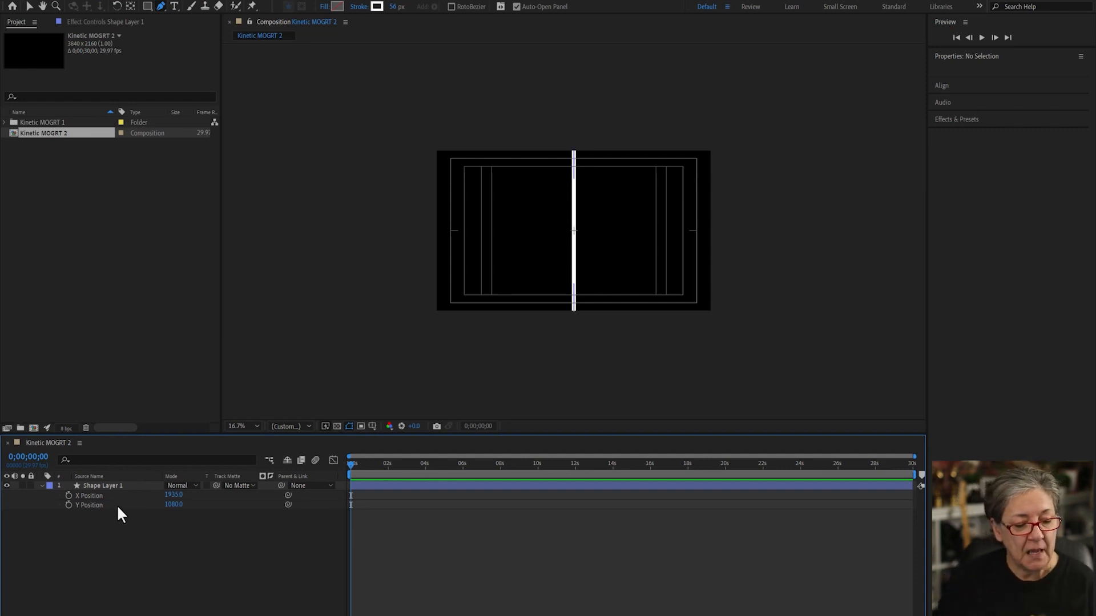
Keyframe the line's Y Position from -1200 at the composition's start to 1080 at 0;00;01;03.
left_click(87, 504)
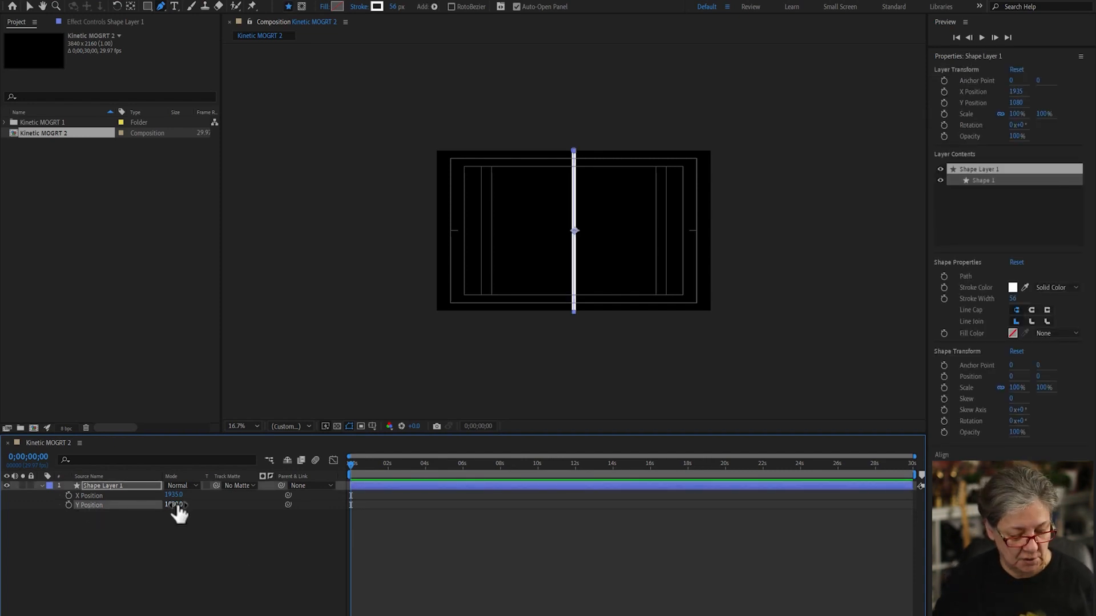
key("space")
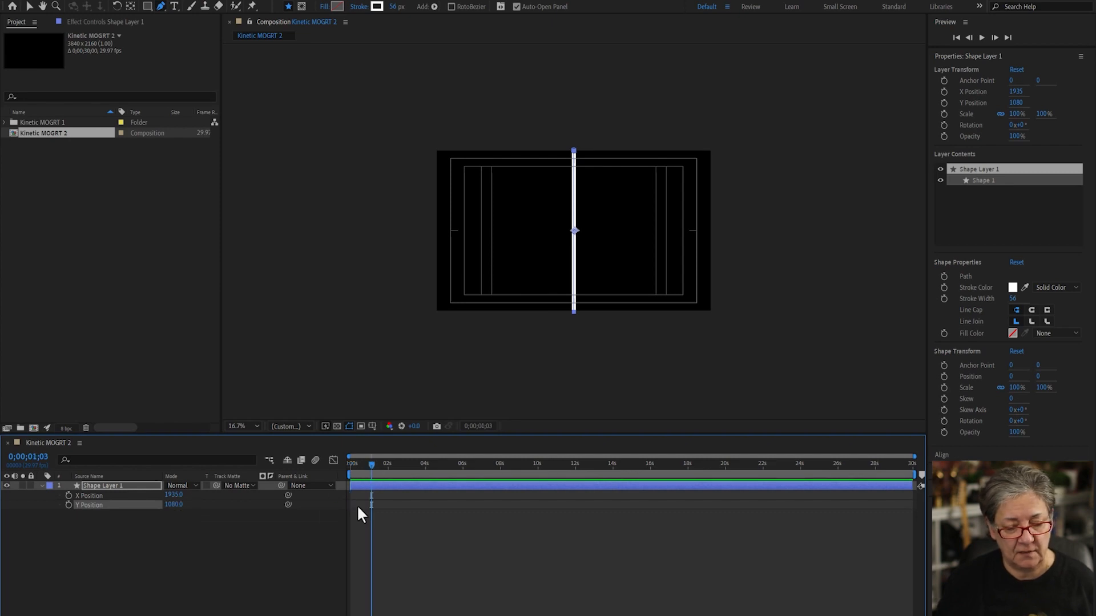
left_click(68, 504)
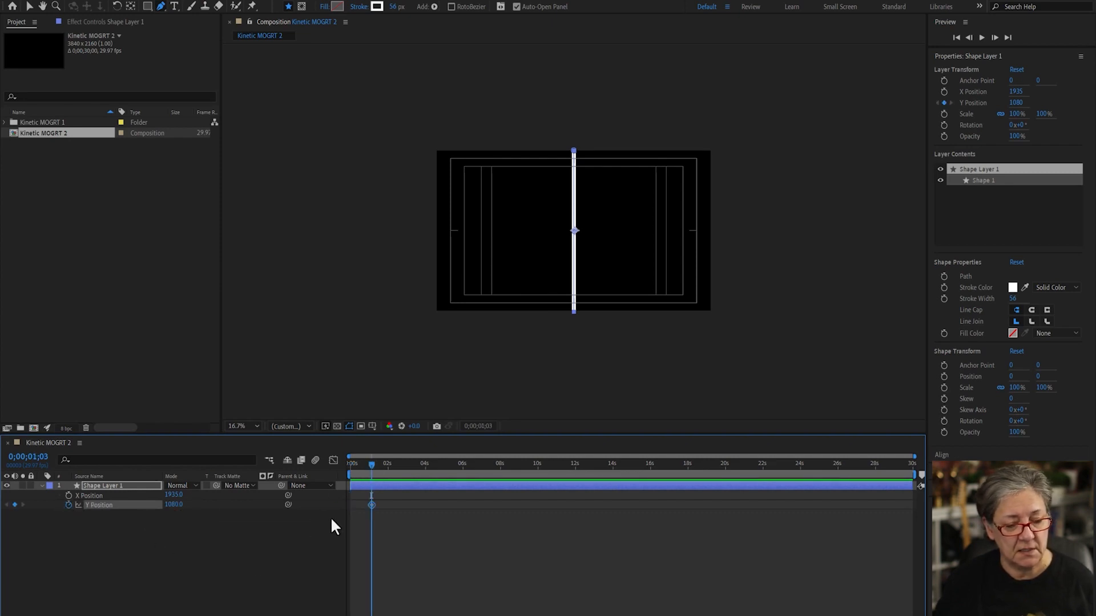
left_click_drag(370, 467, 336, 469)
left_click_drag(171, 505, 68, 511)
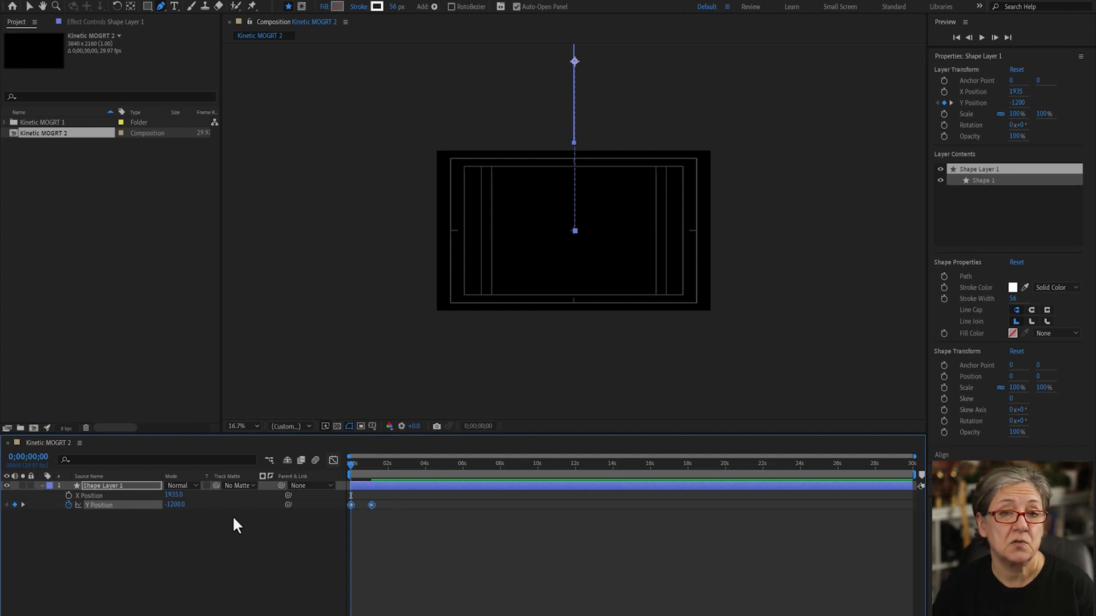
Apply Easy Ease to the Y Position keyframes, reshape the value curve so the line drops fast and overshoots before settling, and preview it.
key("F9")
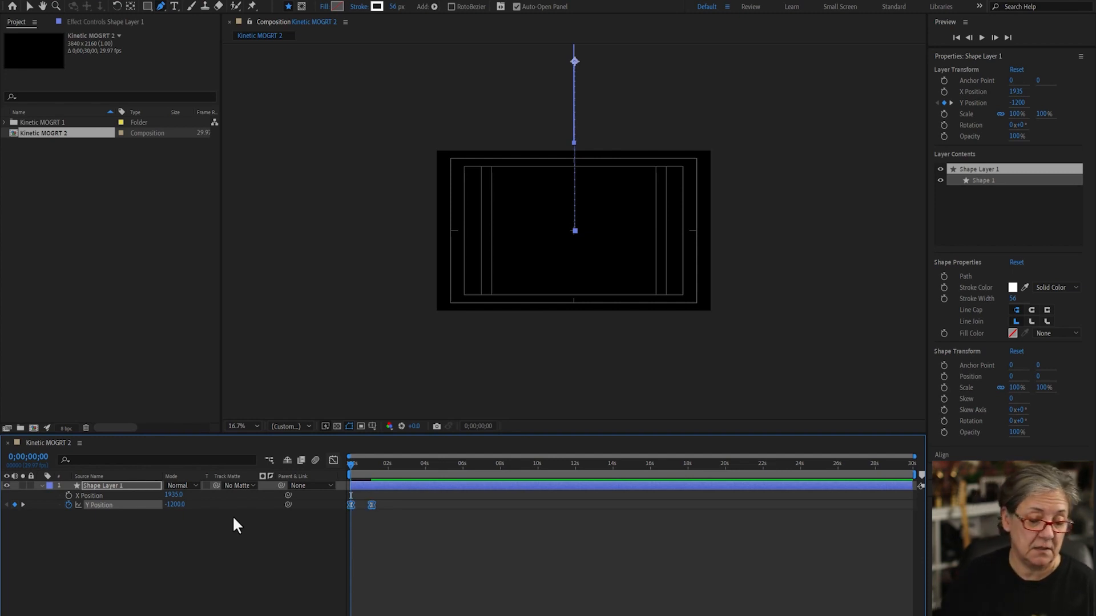
left_click(333, 460)
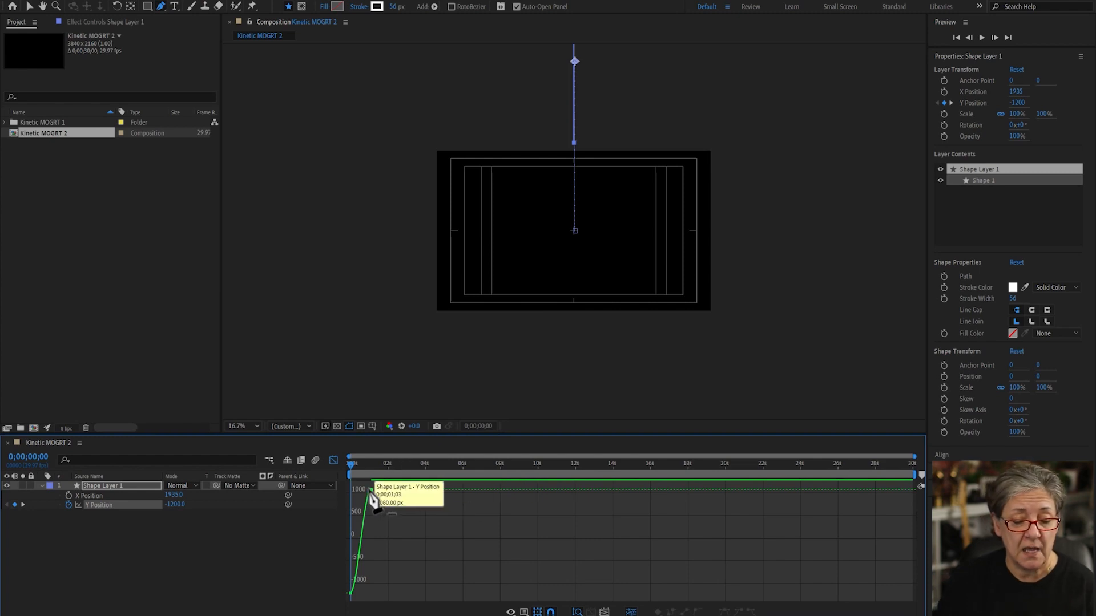
left_click(29, 7)
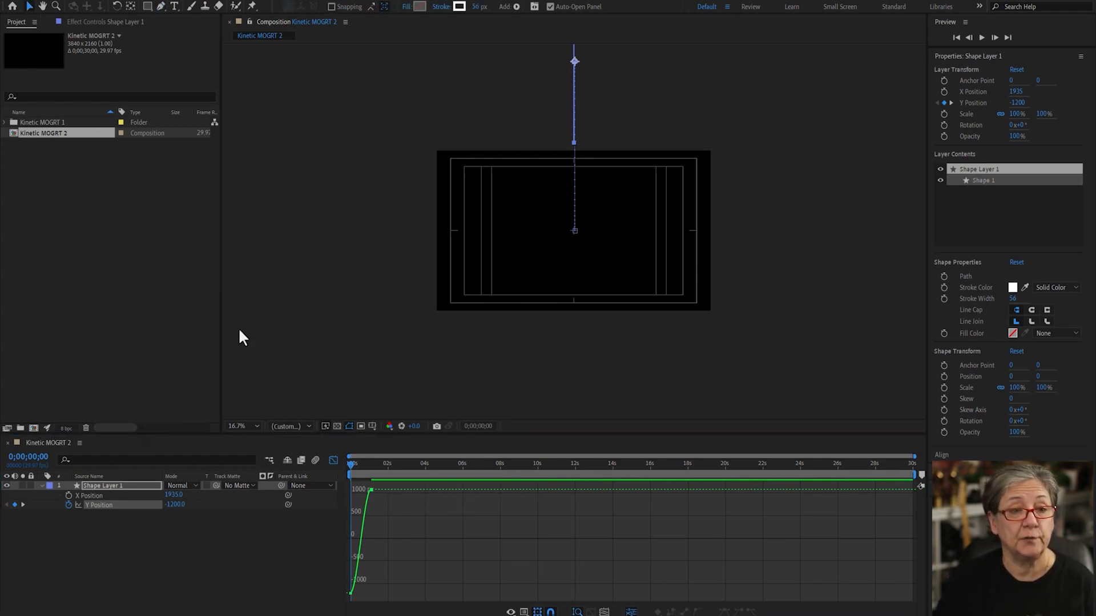
left_click(372, 489)
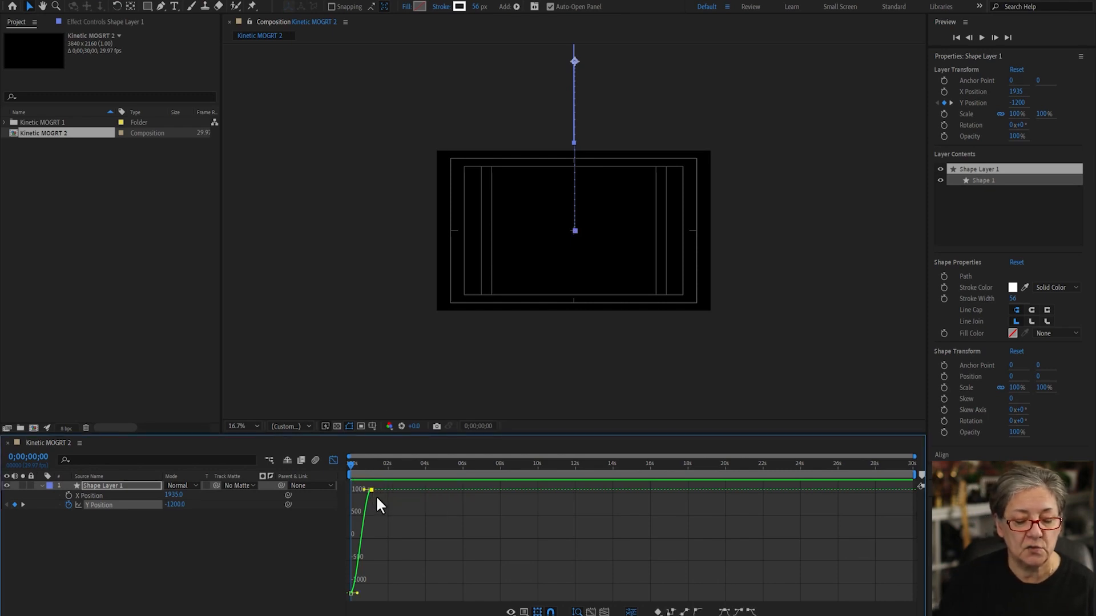
mouse_move(364, 490)
left_mouse_down()
mouse_move(355, 480)
mouse_move(358, 491)
left_mouse_up()
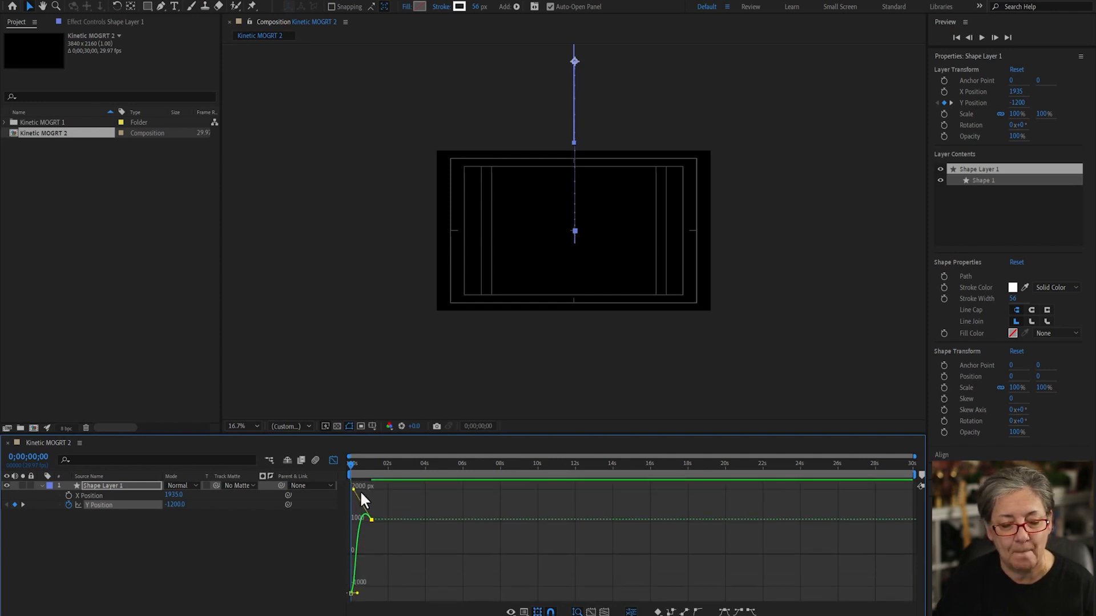
key("space")
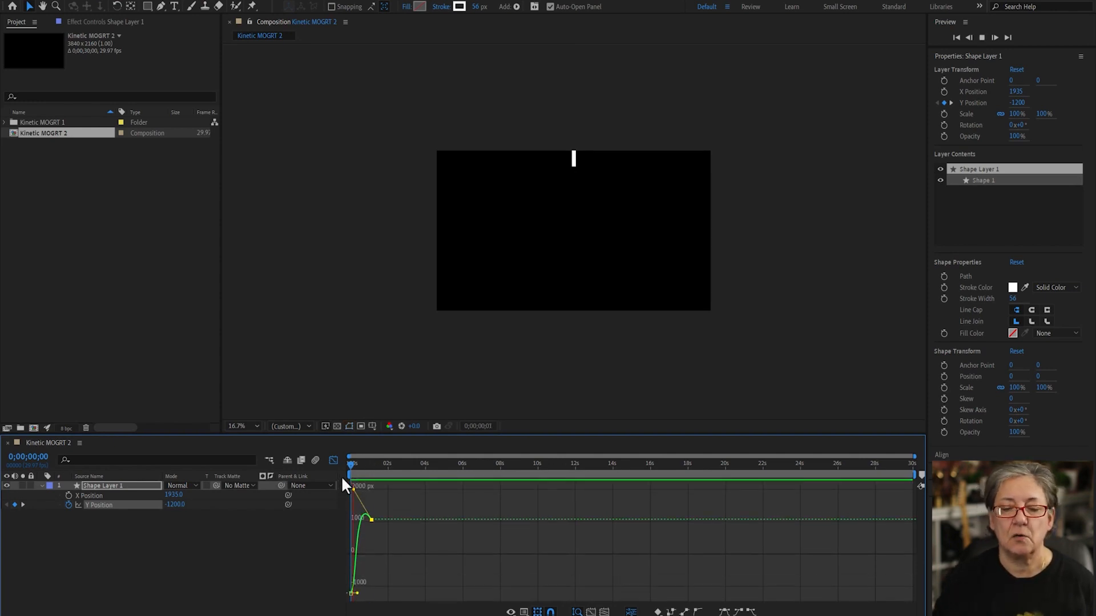
key("space")
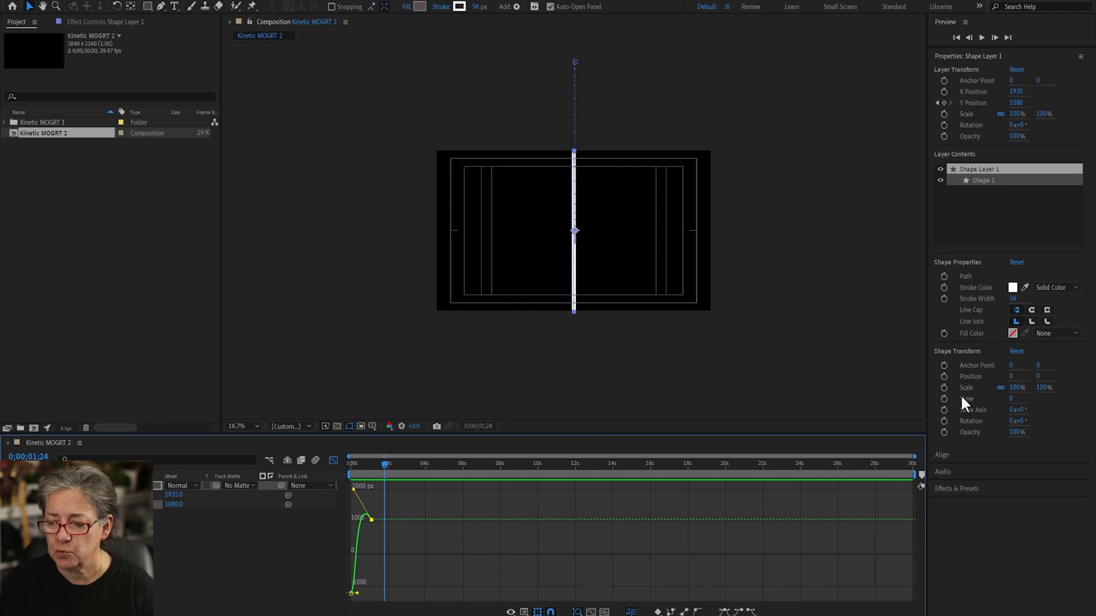
Search the effects for "gradient" and apply Gradient Ramp to the line layer.
left_click(959, 489)
left_click(943, 504)
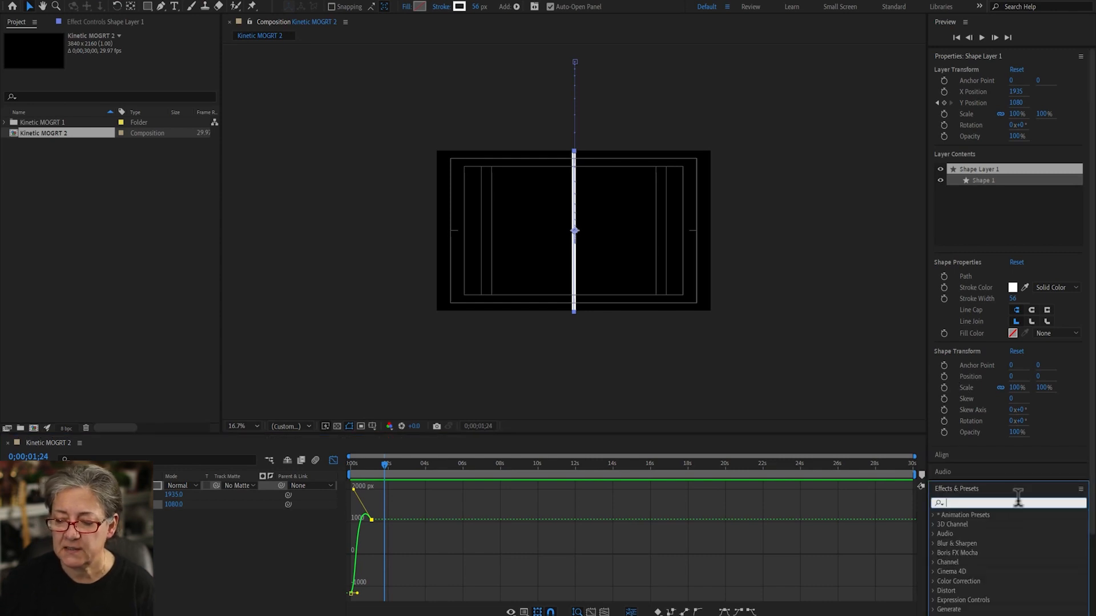
type("grad")
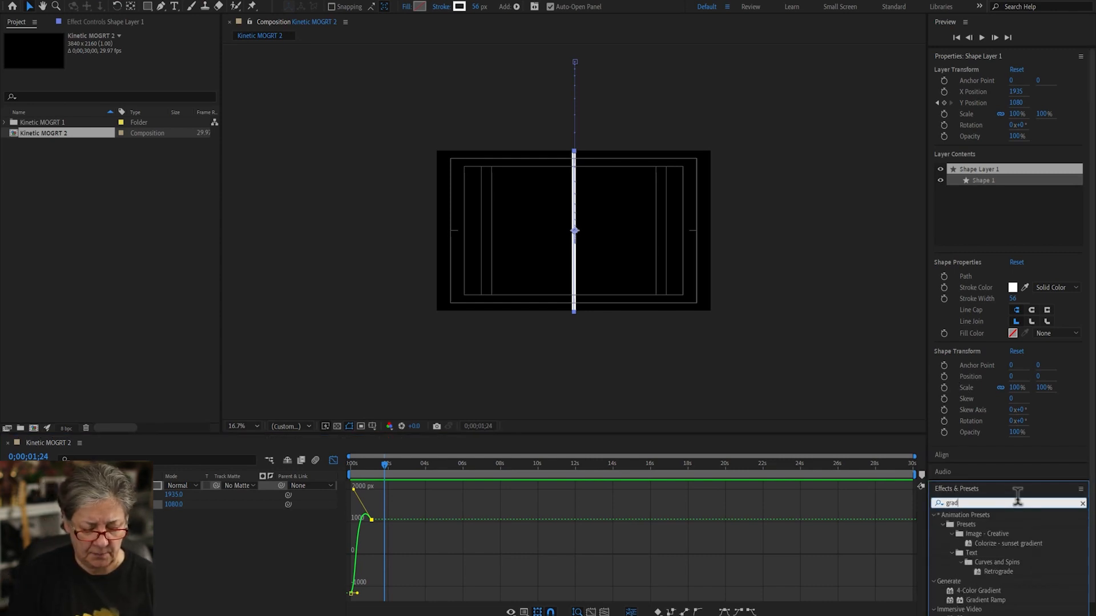
type("ient")
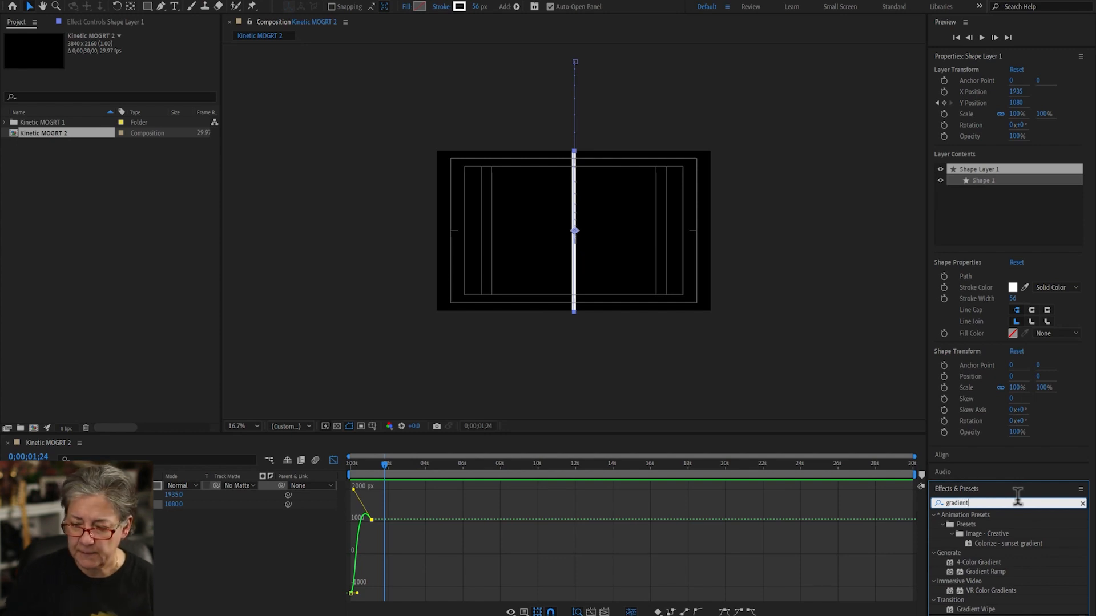
left_click(978, 572)
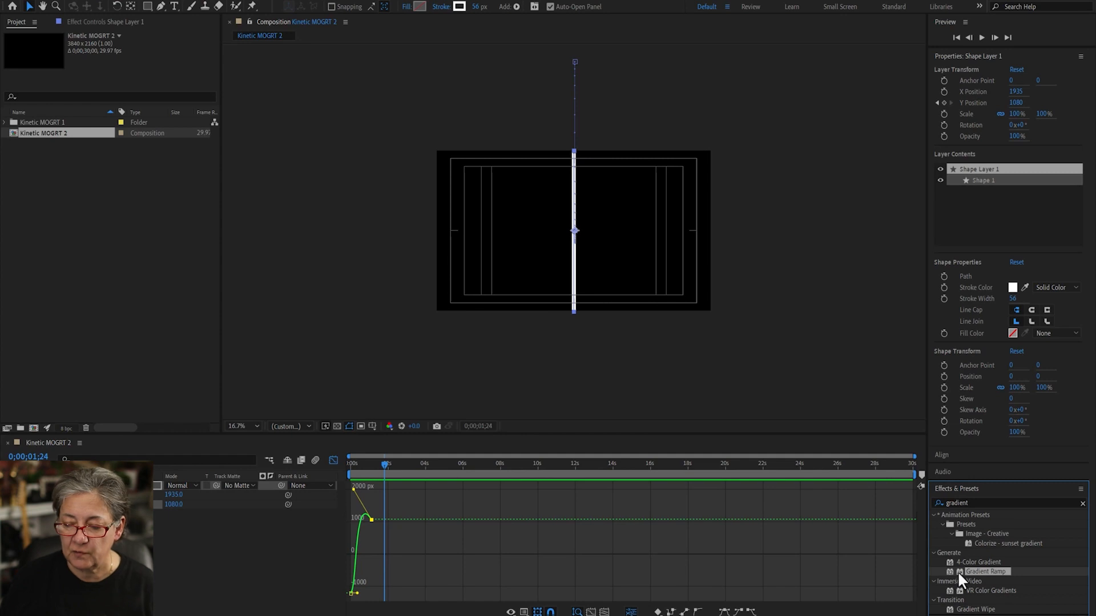
mouse_move(963, 570)
left_mouse_down()
mouse_move(158, 489)
mouse_move(150, 507)
mouse_move(138, 482)
left_mouse_up()
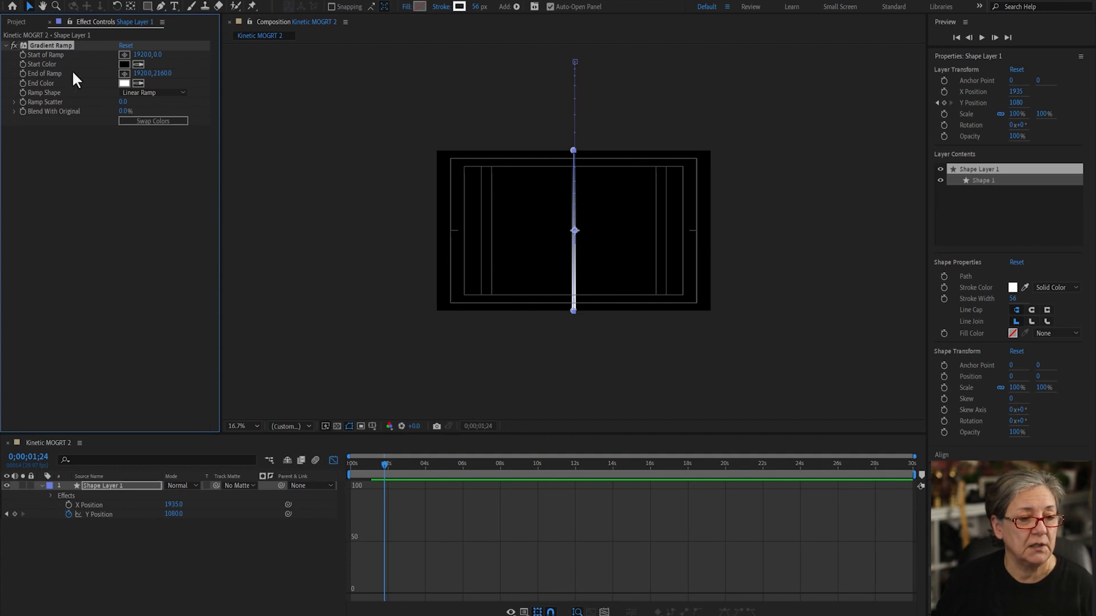
Set the Gradient Ramp's start color to bright blue 0096FF.
left_click(125, 63)
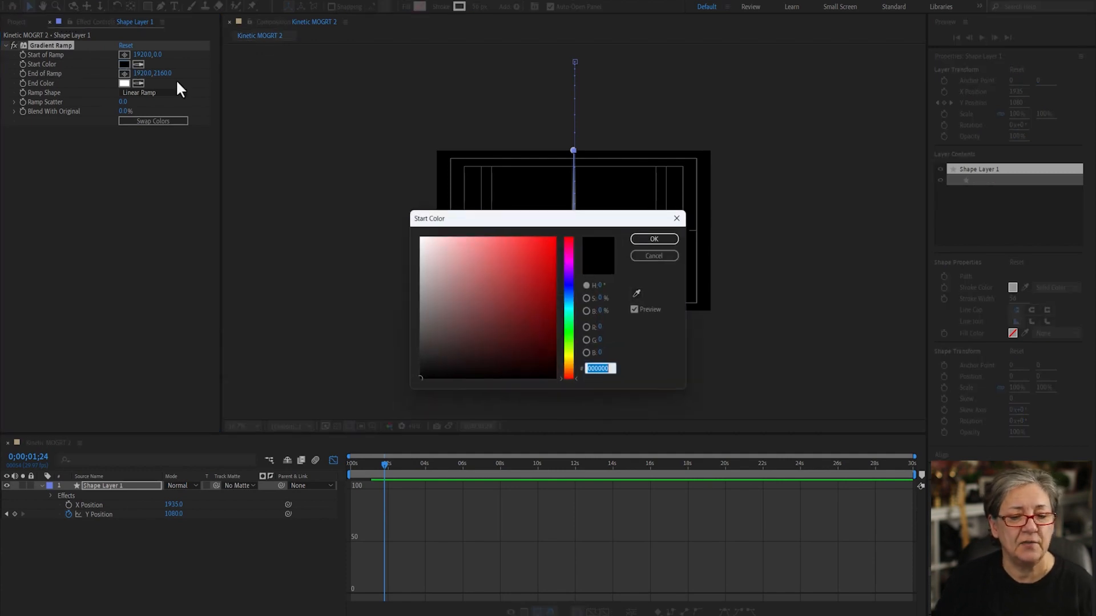
left_click(567, 300)
left_click_drag(538, 260, 572, 228)
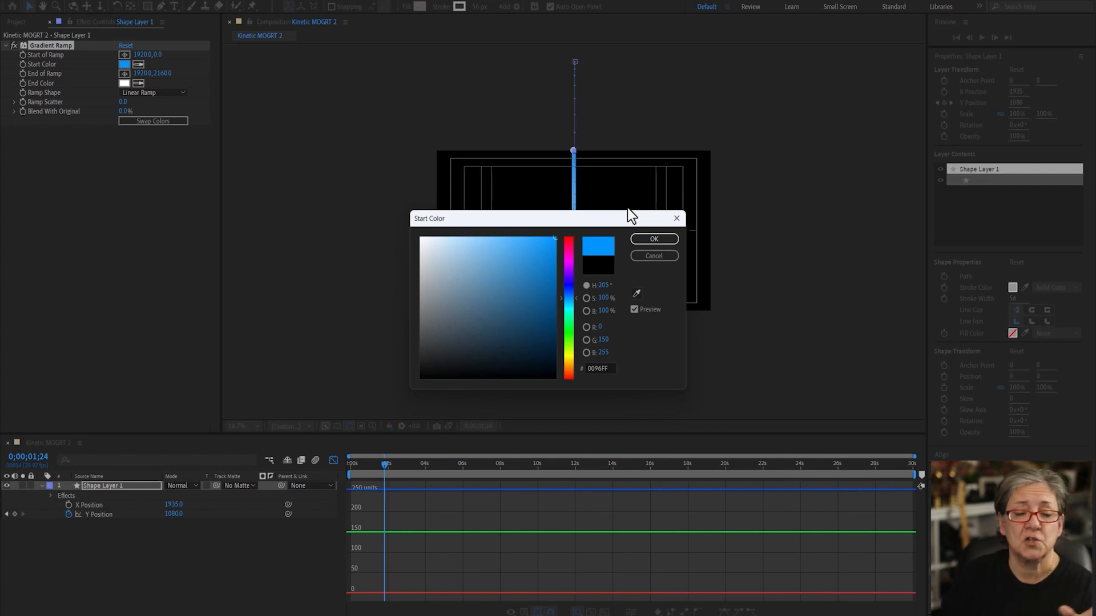
left_click(654, 240)
Set the Gradient Ramp's end color to dark blue 105386.
left_click(125, 83)
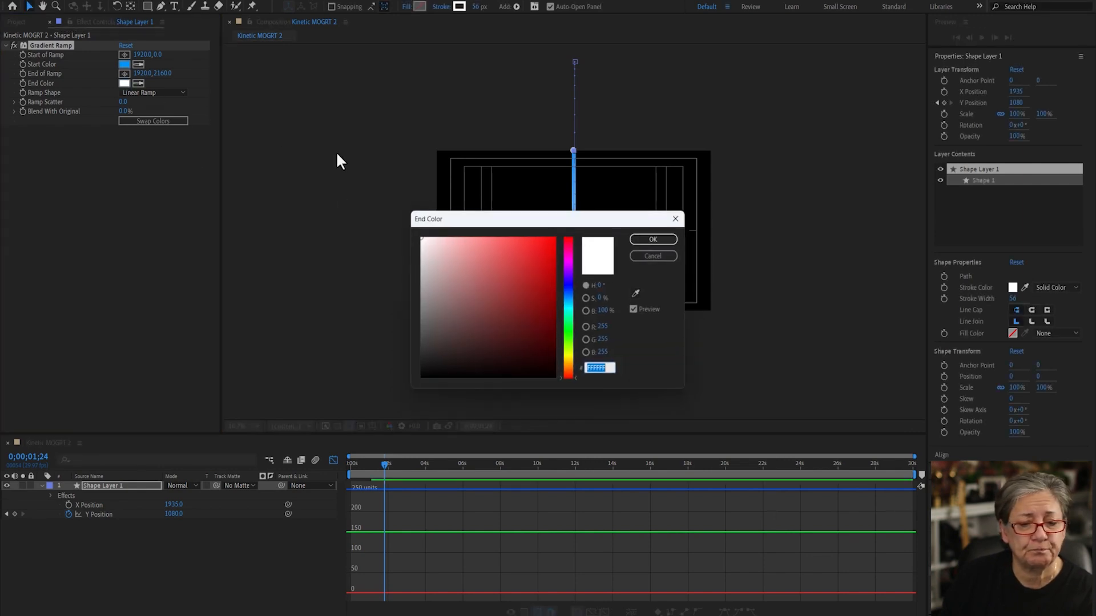
left_click(569, 286)
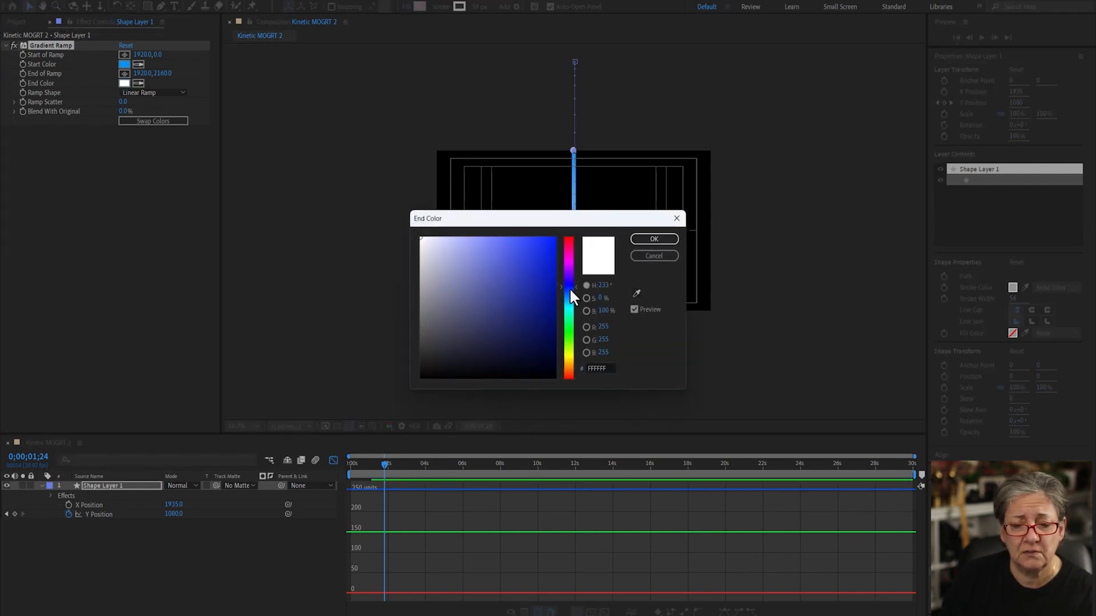
left_click(569, 297)
mouse_move(540, 303)
left_mouse_down()
mouse_move(544, 322)
mouse_move(540, 304)
left_mouse_up()
left_click(654, 240)
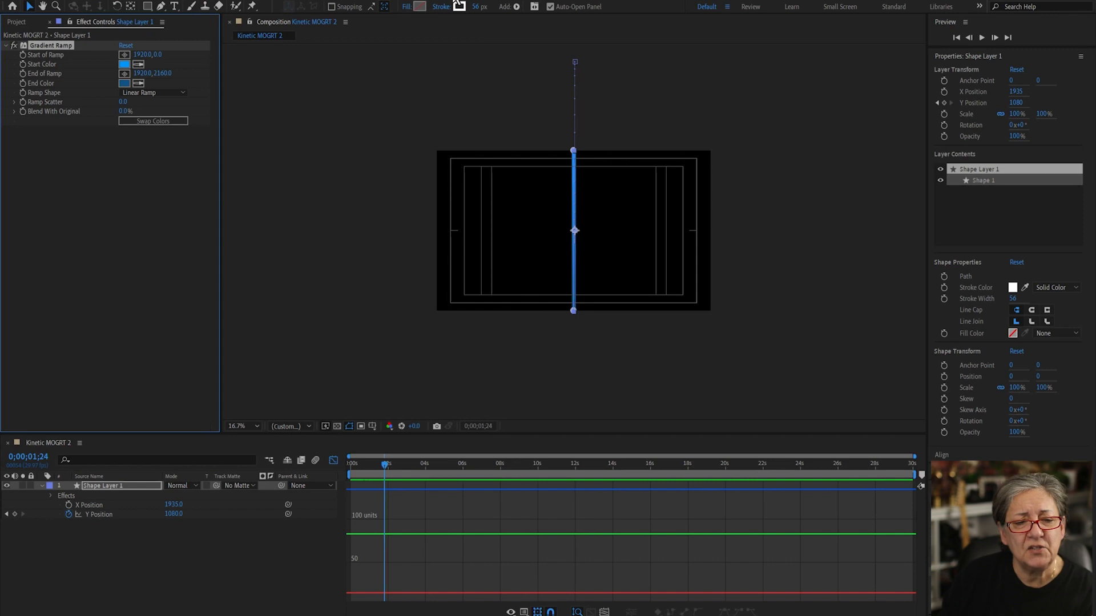
Widen the line's stroke to 934 px to judge the gradient and darken the ramp's blue end color further.
left_click(113, 485)
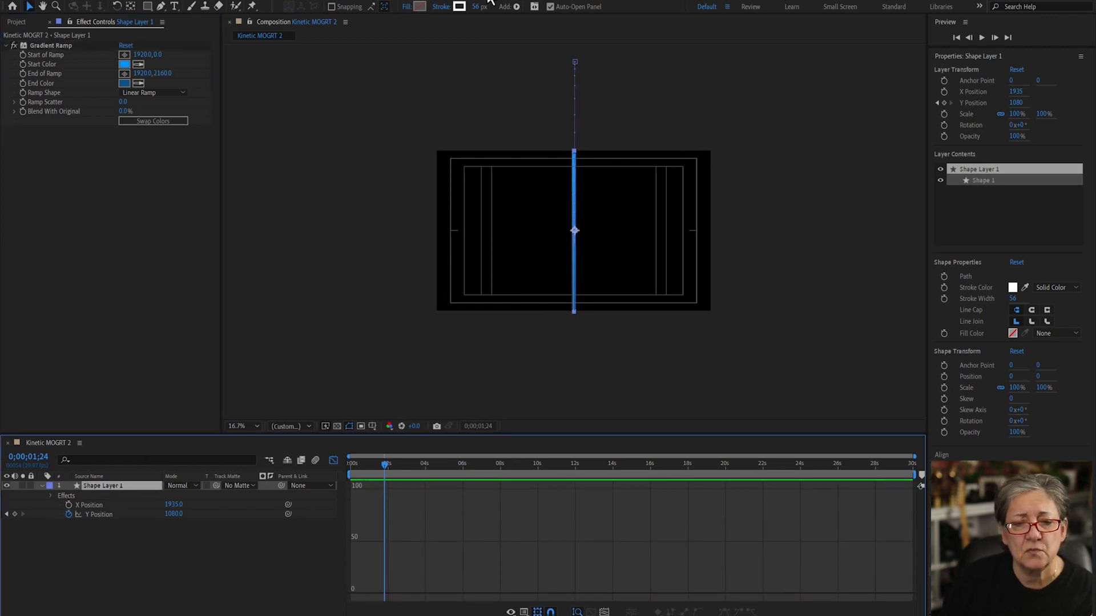
left_click_drag(478, 6, 952, 8)
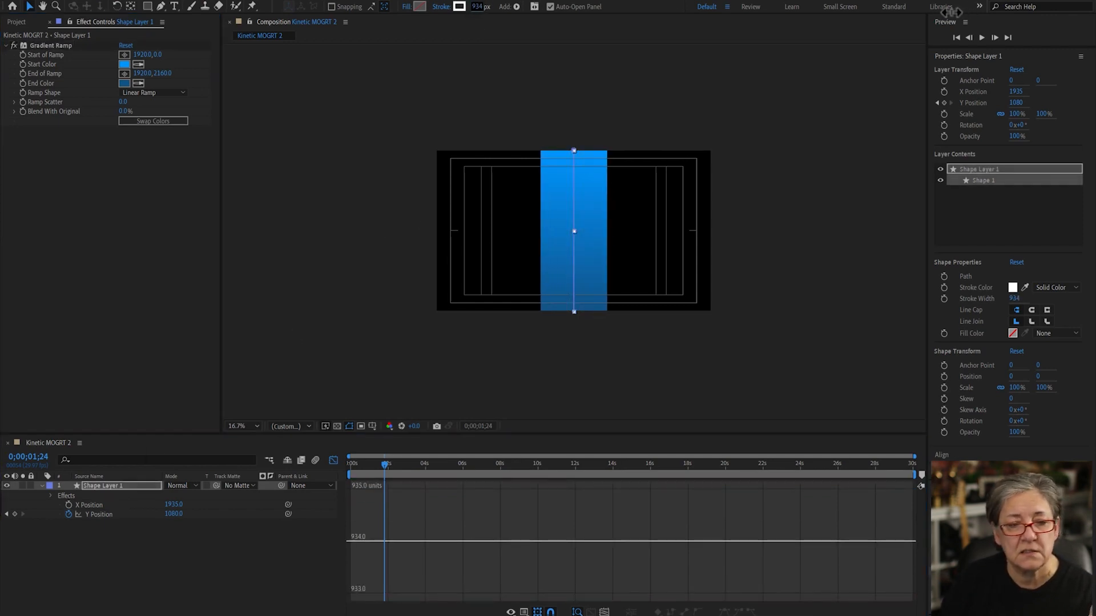
left_click(124, 83)
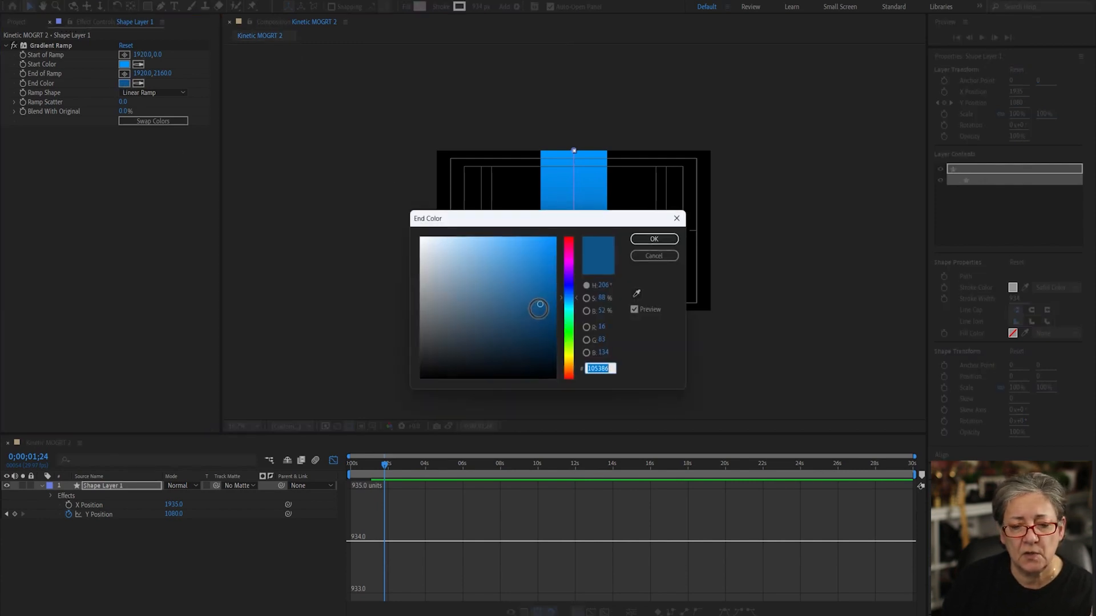
left_click_drag(539, 311, 539, 321)
left_click(655, 239)
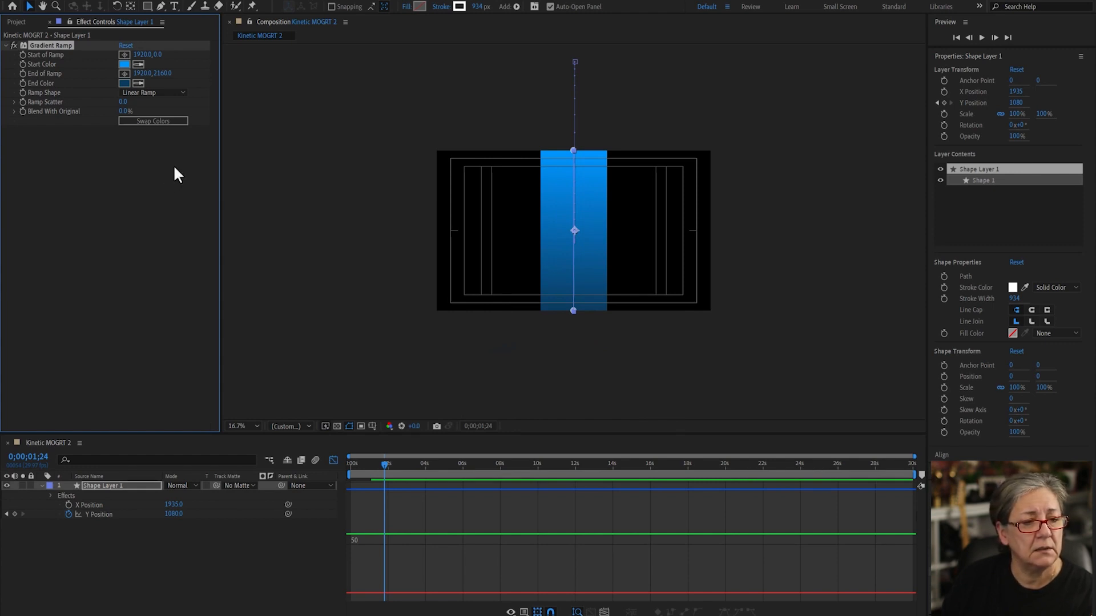
Tighten the gradient by setting Start of Ramp to 1920, 536 and End of Ramp to 1920, 1661.
left_click_drag(164, 73, 70, 85)
left_click_drag(162, 74, 47, 53)
left_click_drag(157, 55, 429, 88)
left_click(338, 262)
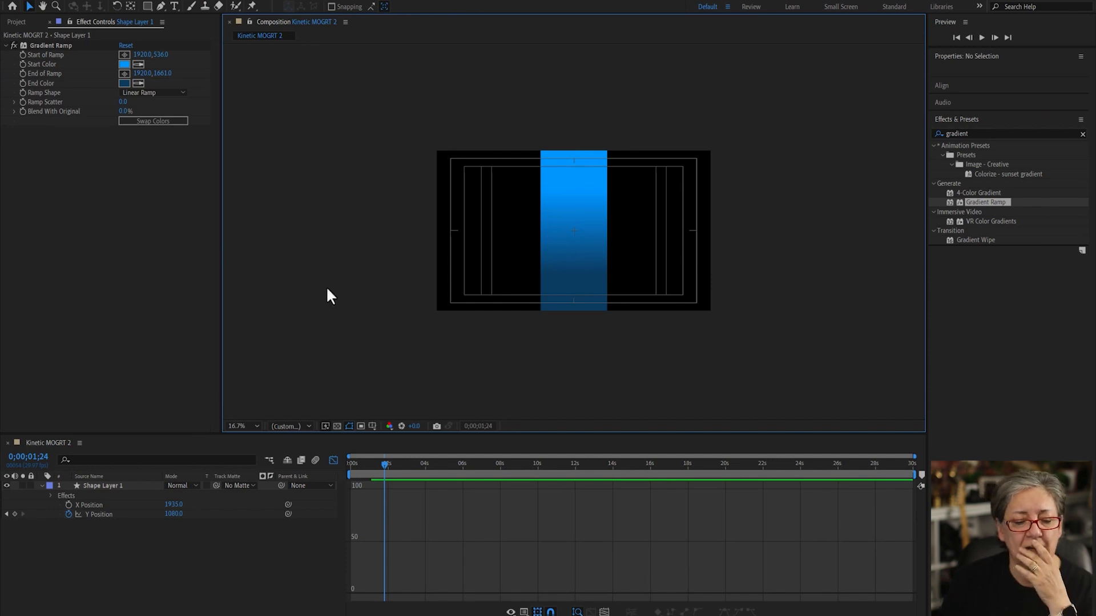
Narrow the line's stroke width to 73 px.
left_click(117, 482)
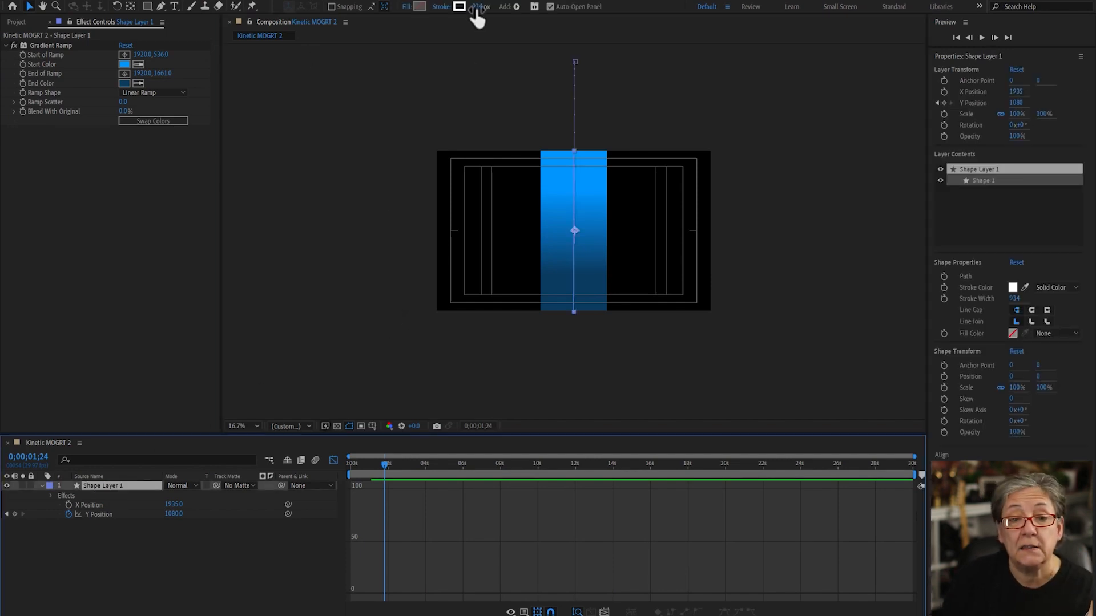
left_click_drag(475, 11, 181, 176)
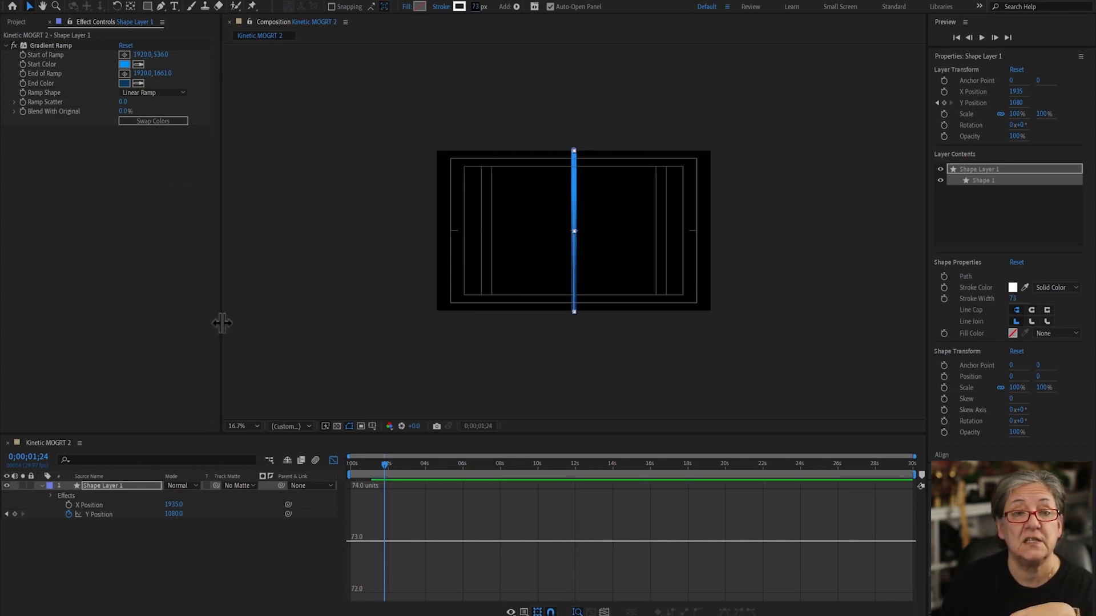
left_click(162, 575)
Rename the shape layer "Line".
left_click(90, 486)
key("Return")
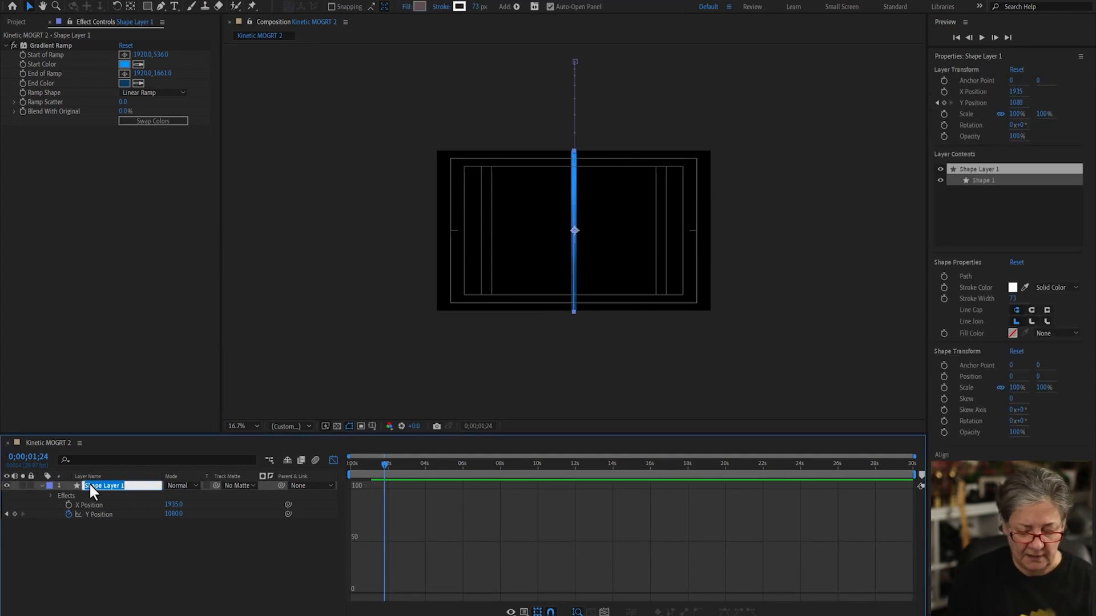
type("Line")
left_click(118, 561)
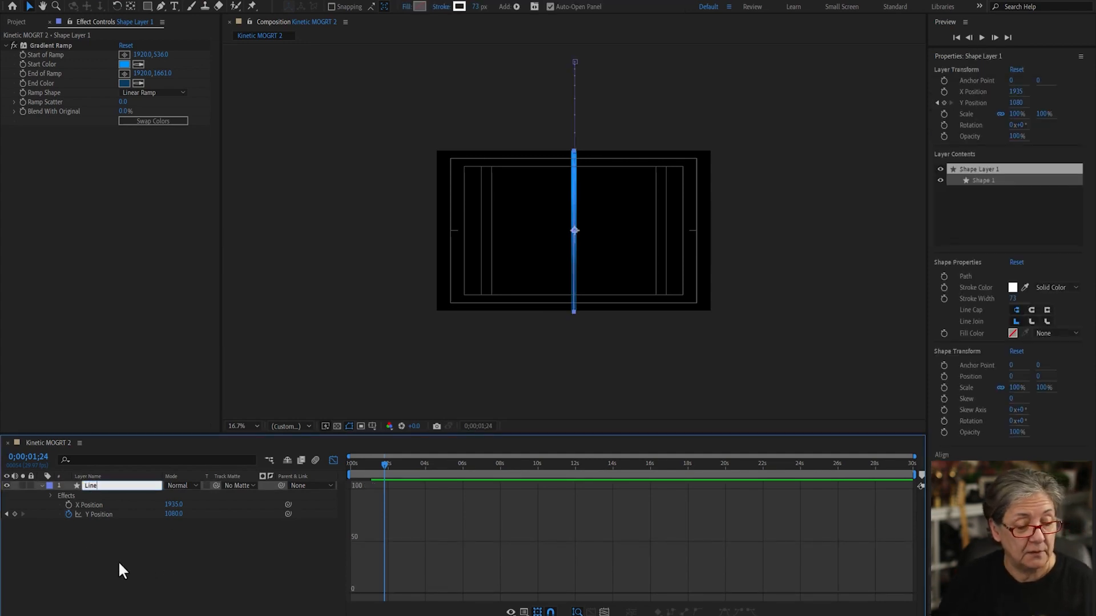
Close the graph view and add a 3840 × 2160 px solid named "Left Mask".
left_click(41, 486)
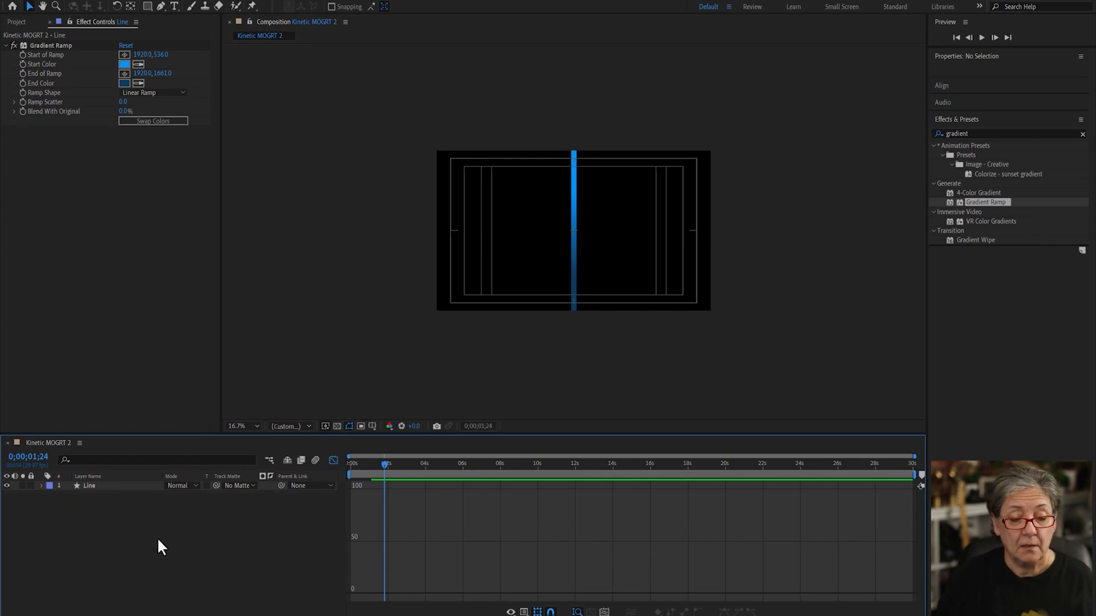
left_click(332, 461)
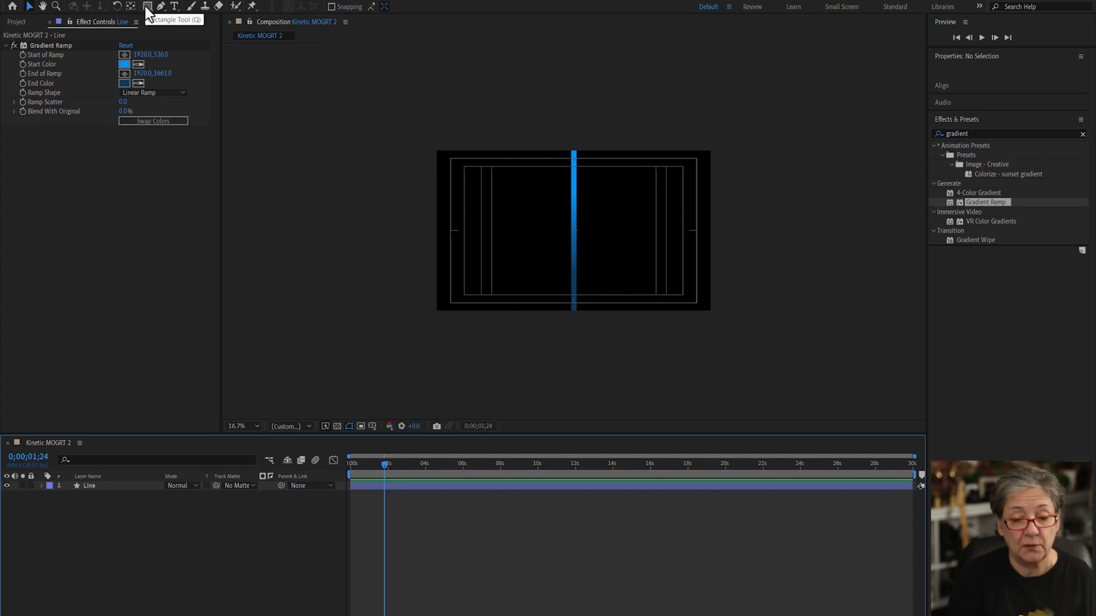
key("ctrl+y")
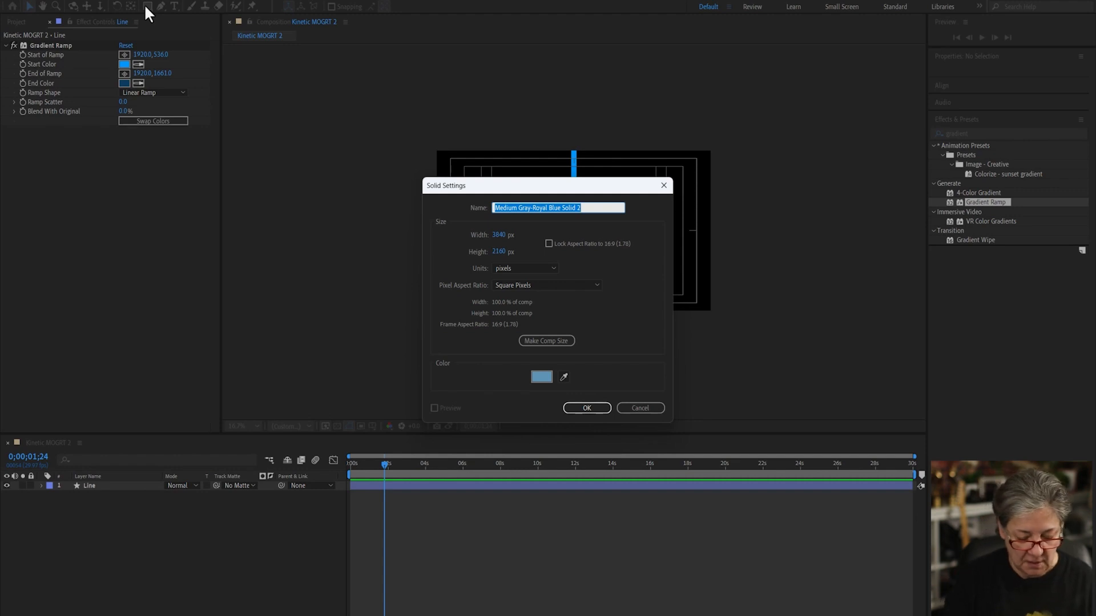
type("Left Mask")
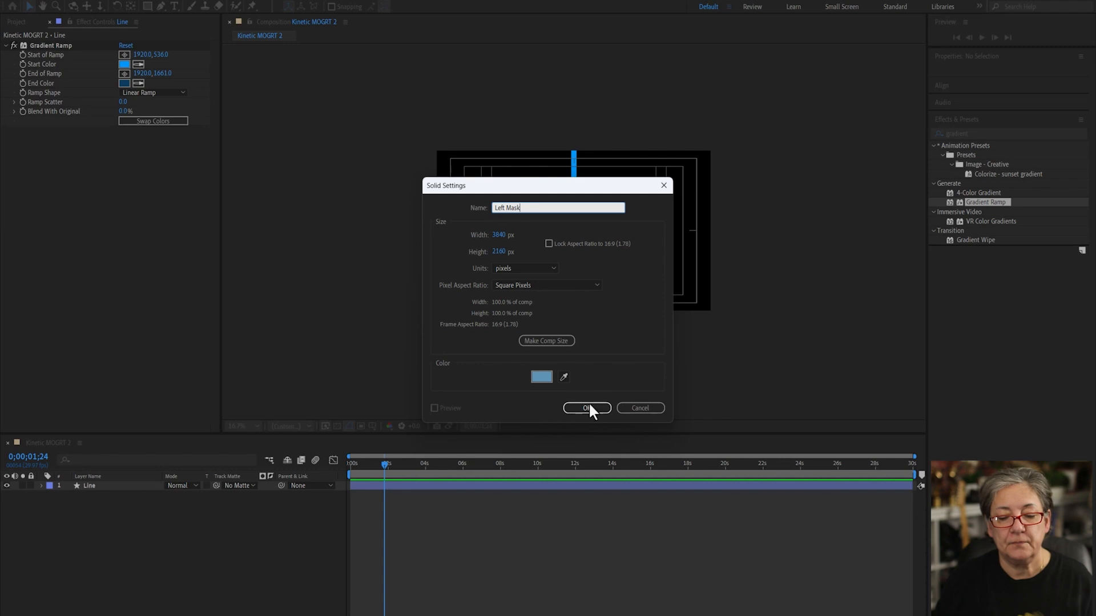
left_click(588, 408)
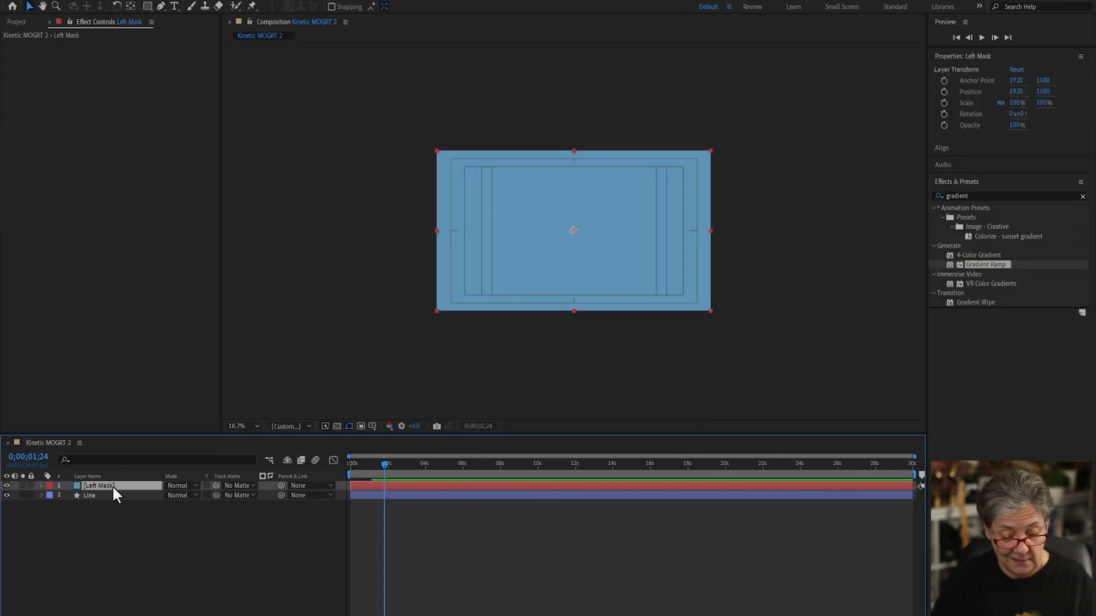
Separate the Left Mask's position dimensions and set its X Position to 14 so it covers the frame's left half.
key("p")
right_click(89, 496)
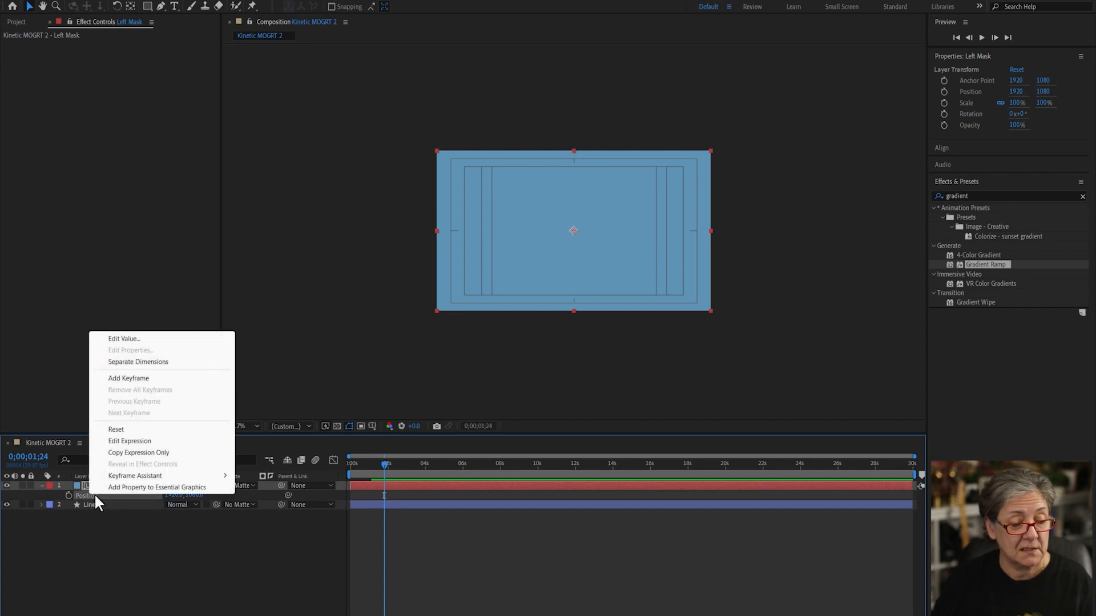
mouse_move(149, 481)
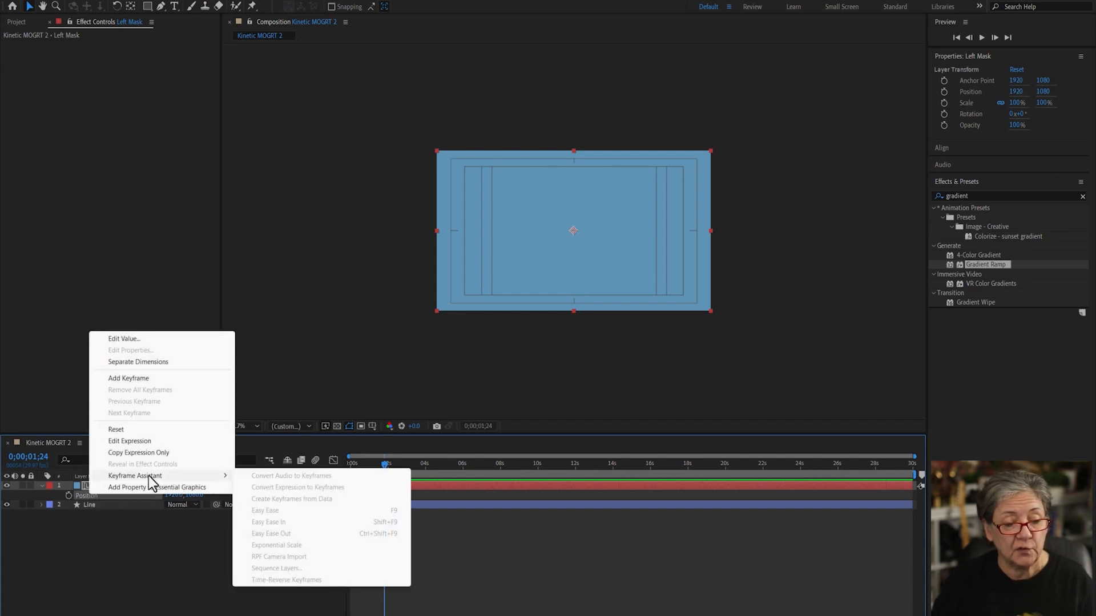
left_click(147, 362)
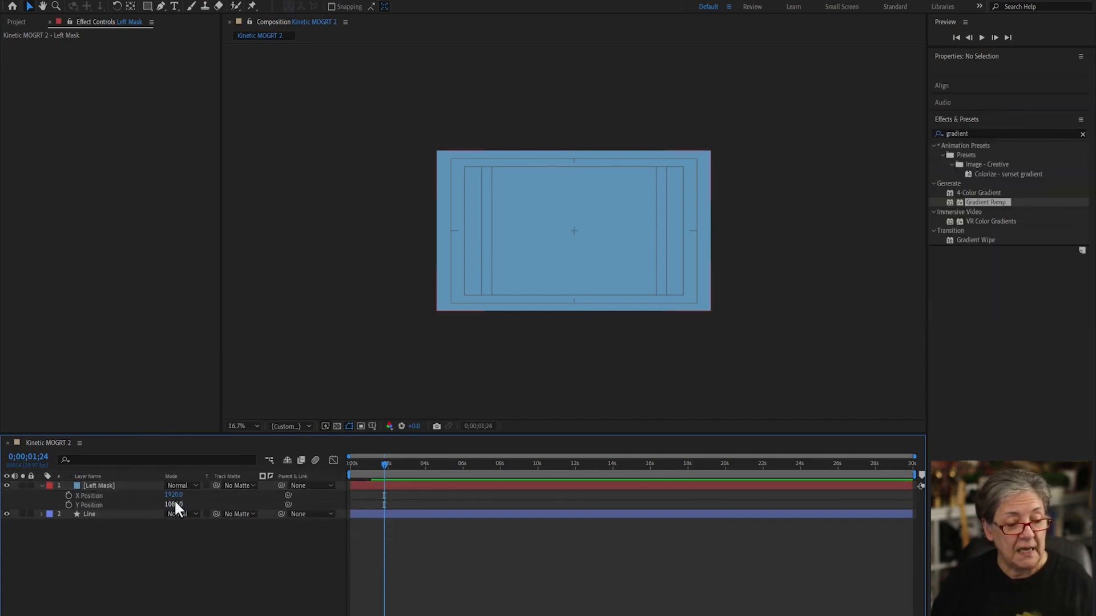
left_click_drag(173, 496, 80, 509)
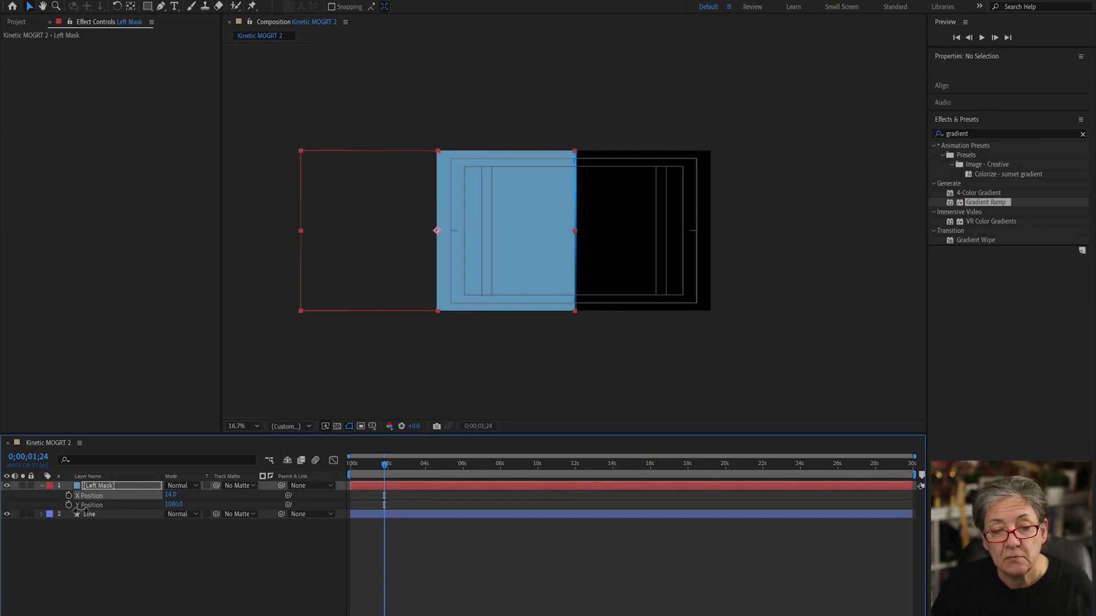
left_click(204, 569)
Duplicate the Left Mask layer and name the copy "Right Mask".
left_click(113, 486)
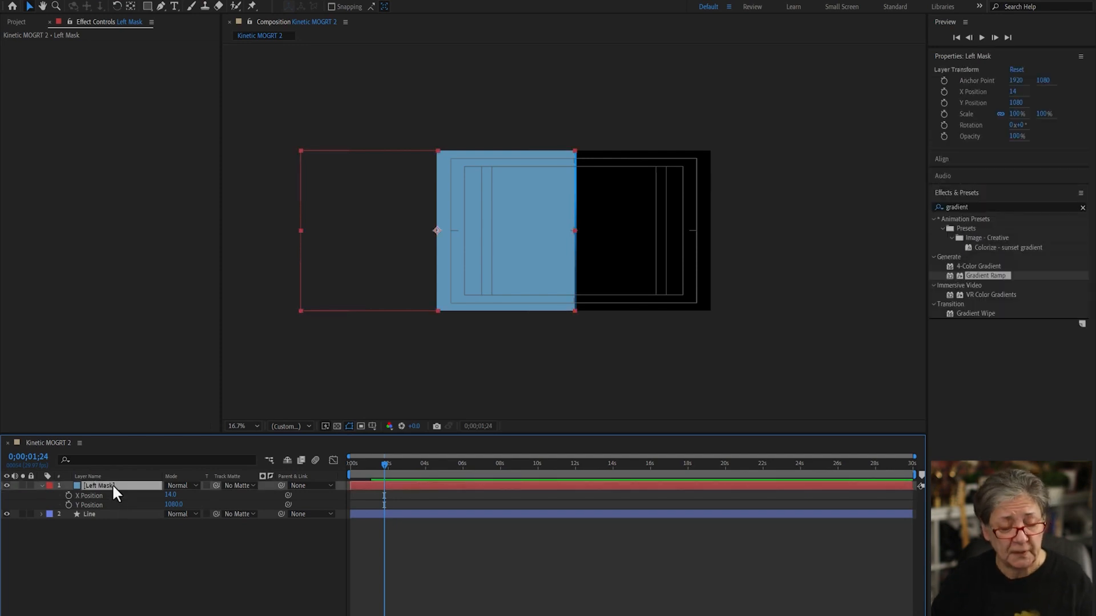
key("ctrl+d")
key("Return")
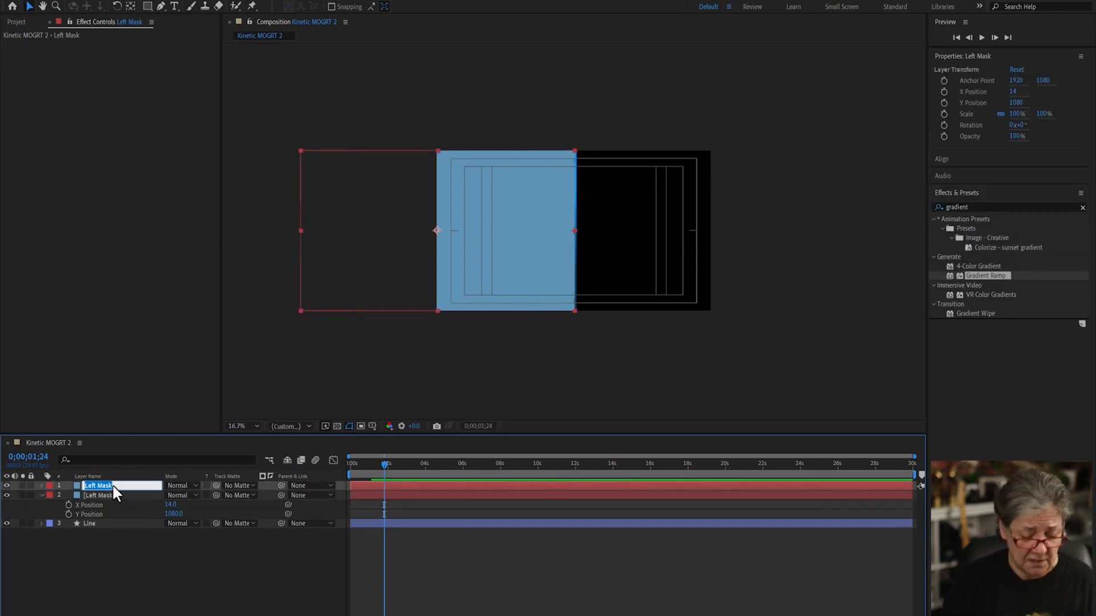
type("Right Mask")
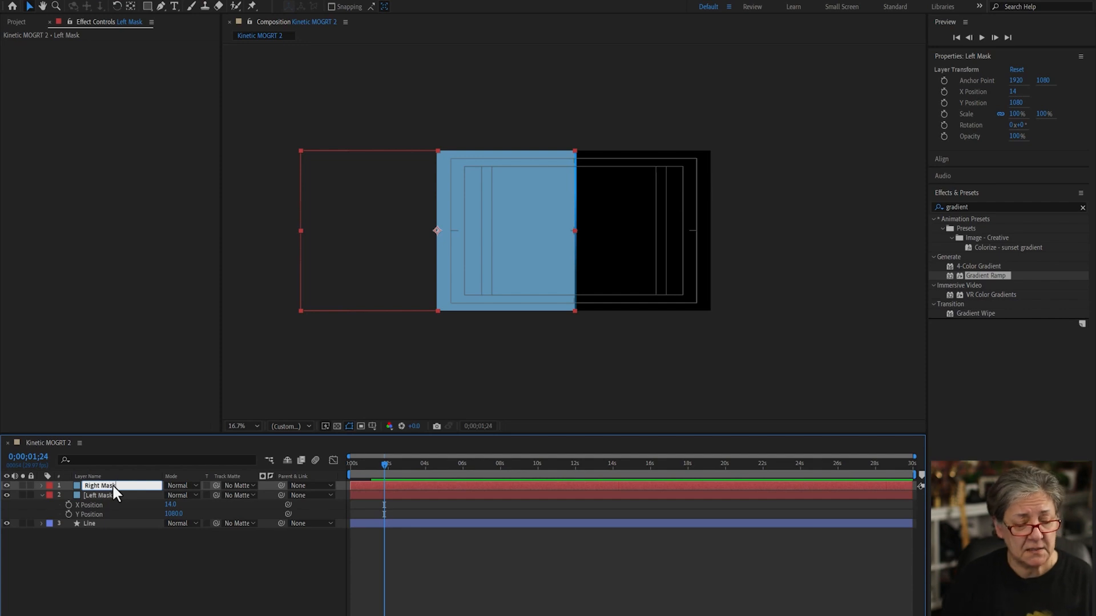
left_click(148, 571)
Set the Right Mask's X Position to 3863 so it covers the frame's right half.
left_click(99, 484)
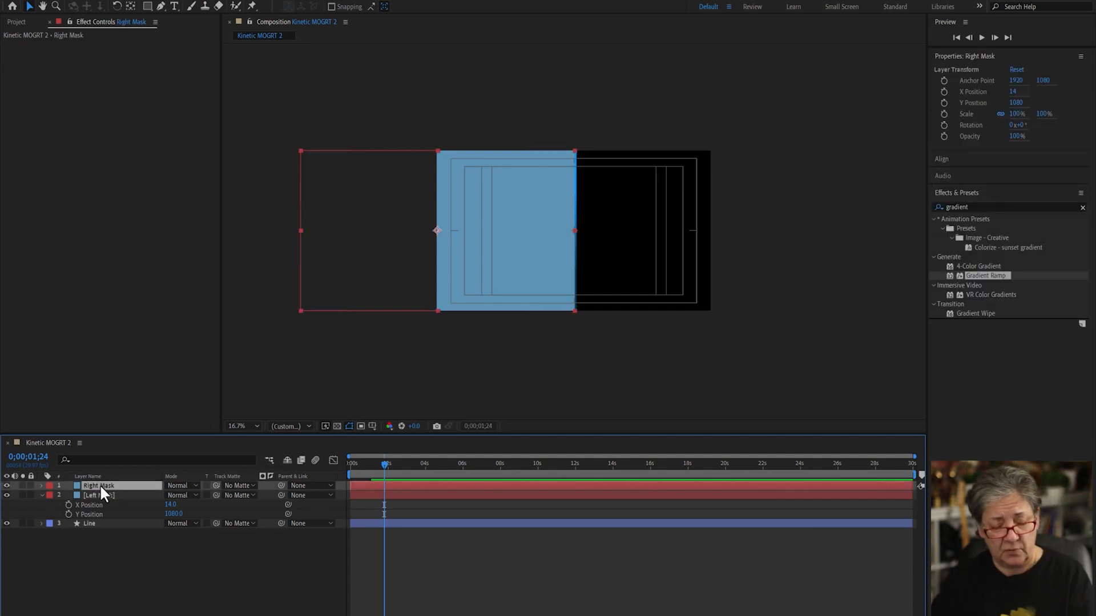
key("p")
left_click(184, 588)
left_click_drag(169, 495, 900, 530)
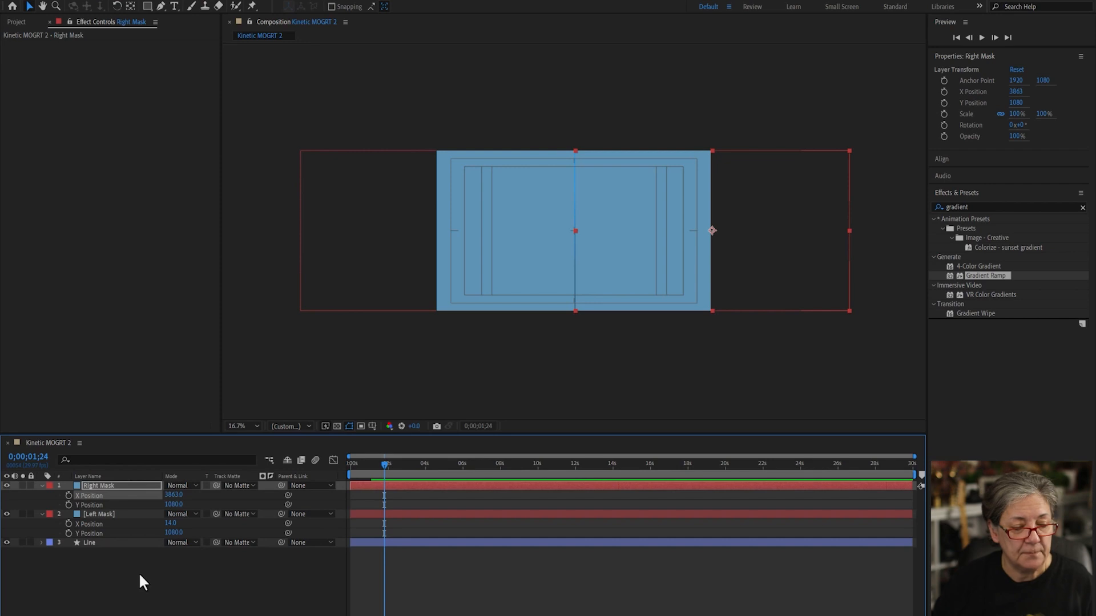
Move both mask layers below the Line layer and collapse their position properties.
left_click(98, 513, "ctrl")
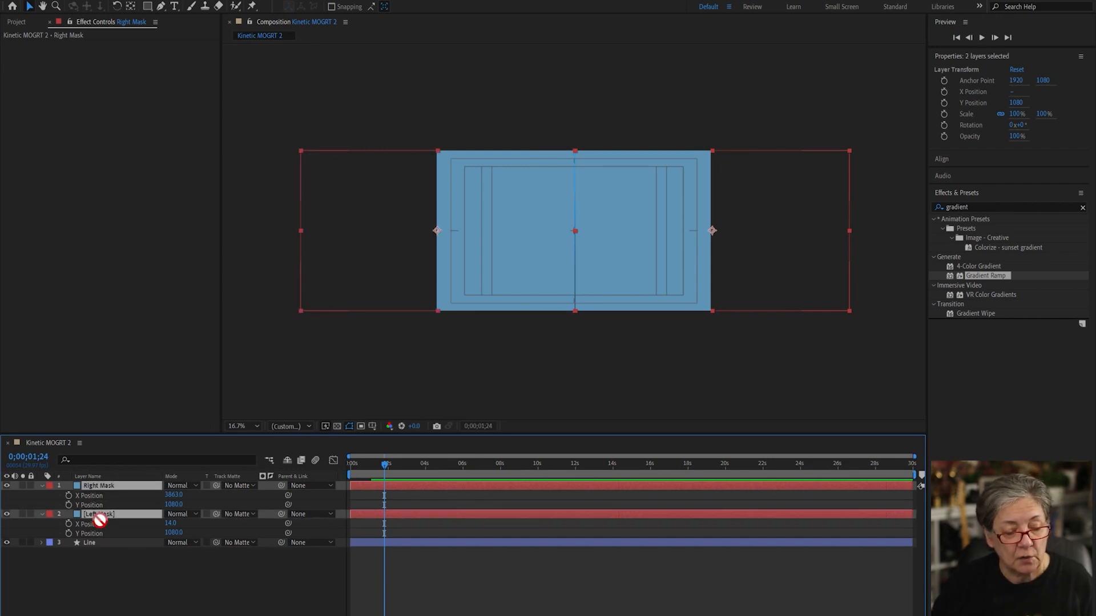
left_click_drag(99, 515, 100, 549)
left_click(339, 531)
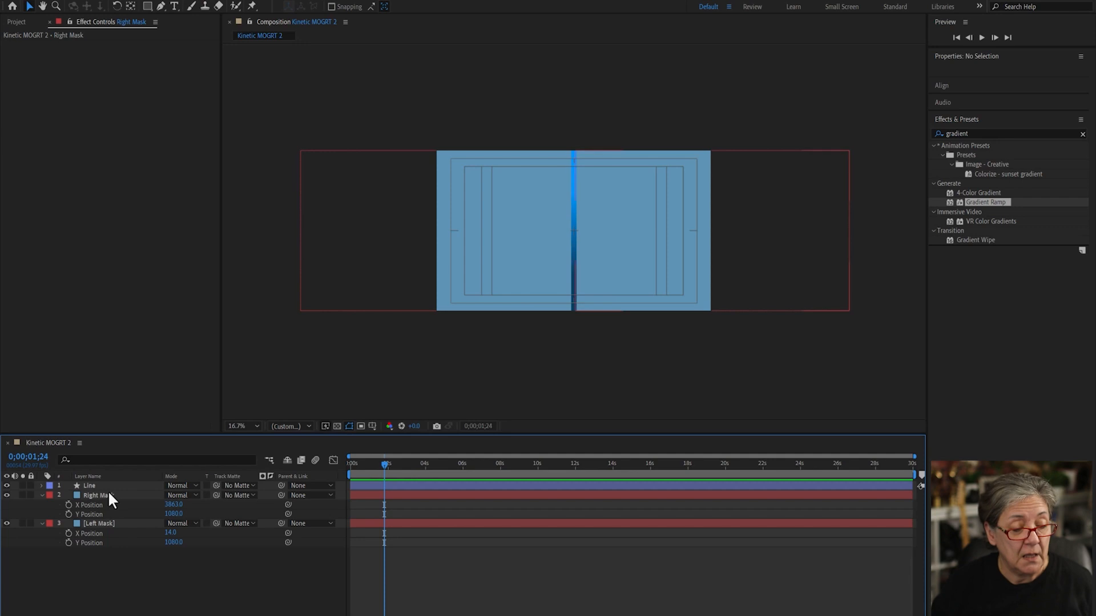
key("u")
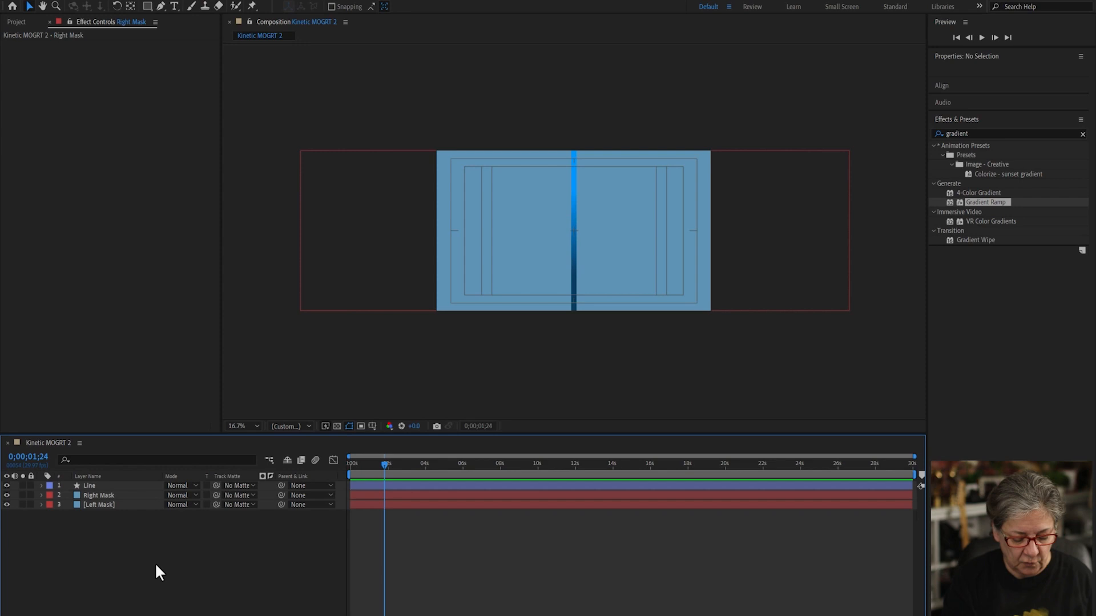
Create a comp-size solid named "Solid 1" and apply the Gradient Ramp effect to it.
key("ctrl+y")
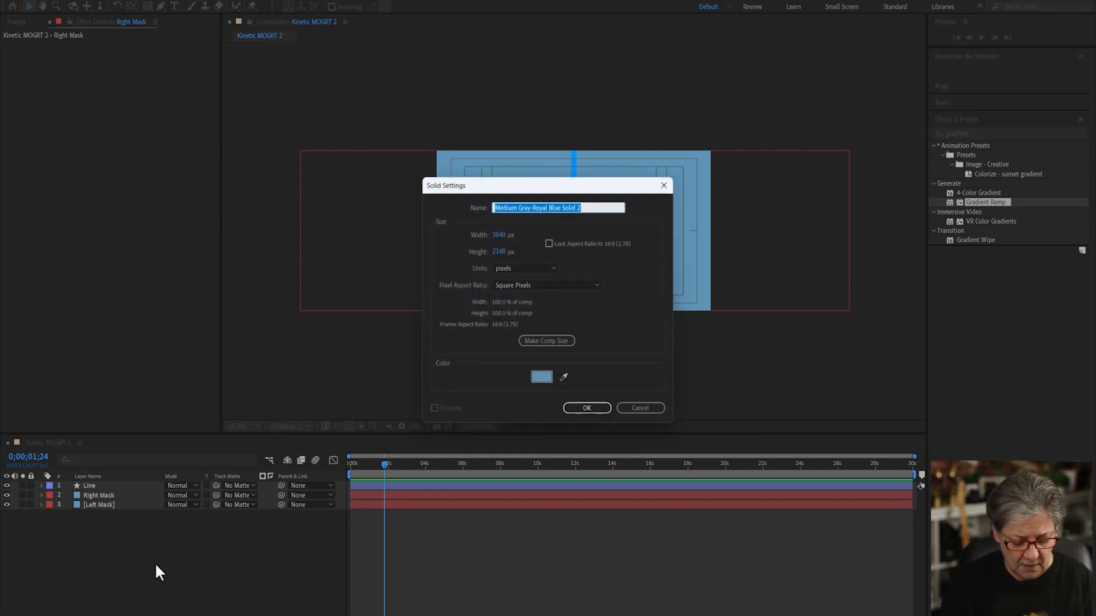
type("Solid 1")
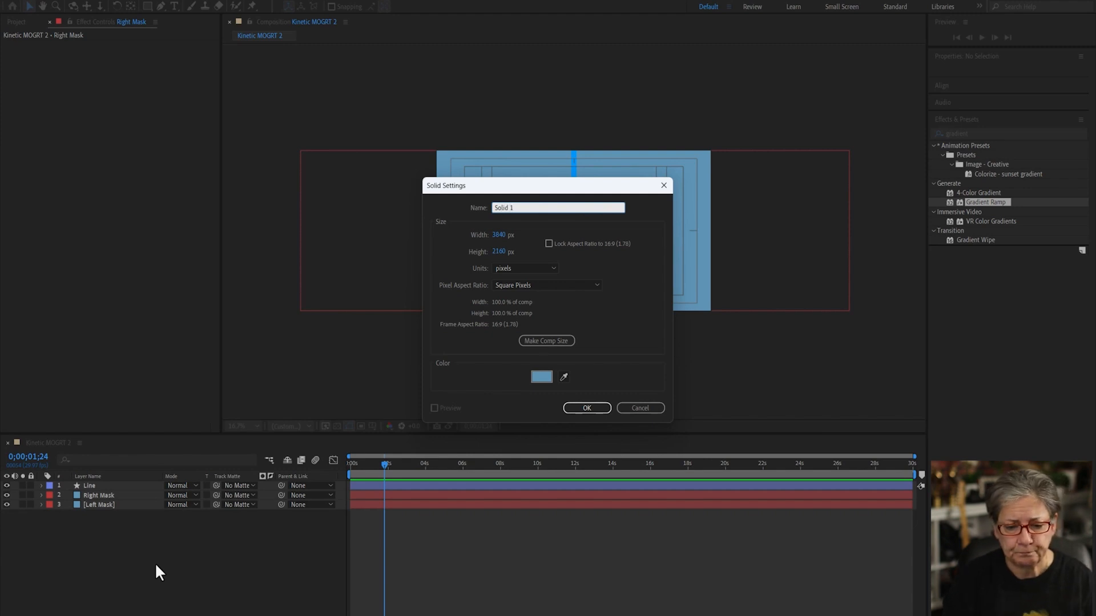
key("Return")
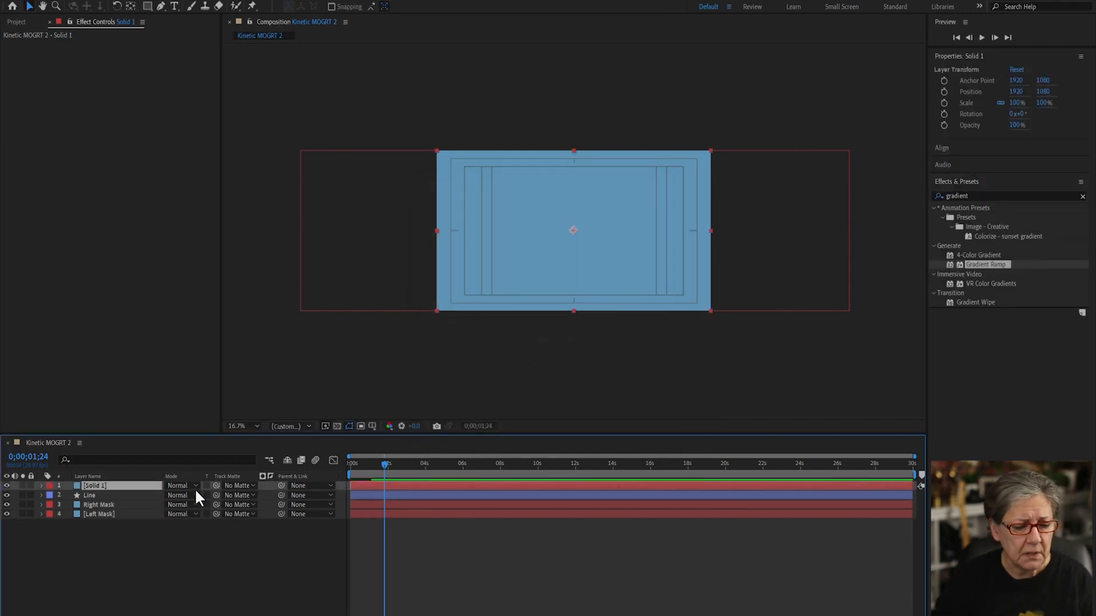
left_click_drag(947, 263, 697, 484)
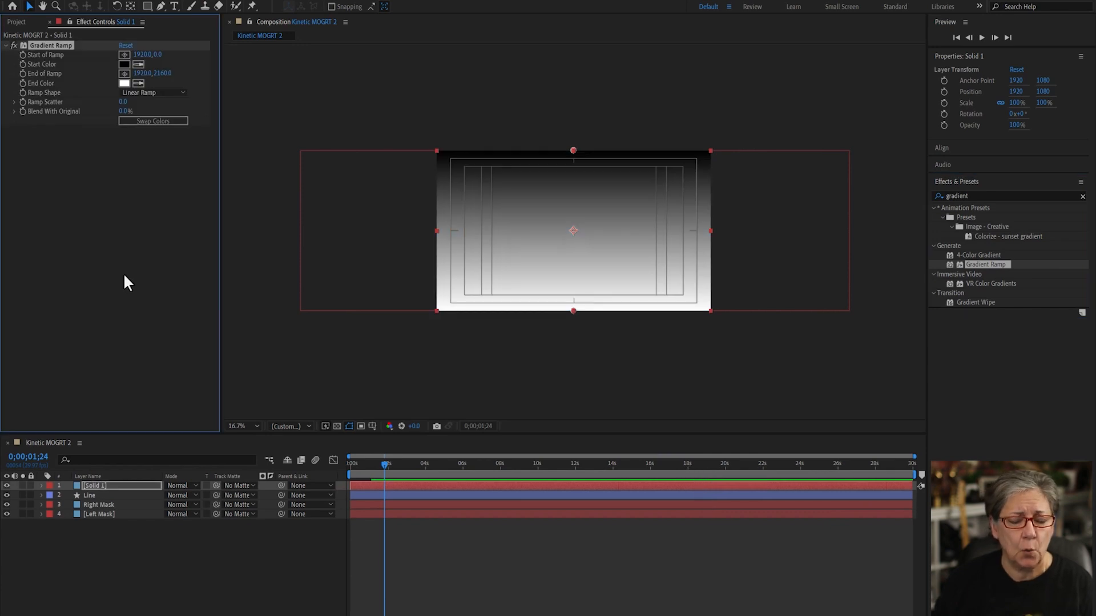
Set the Start Color of Solid 1's Gradient Ramp to dark blue 10497B.
left_click(124, 64)
left_click(567, 291)
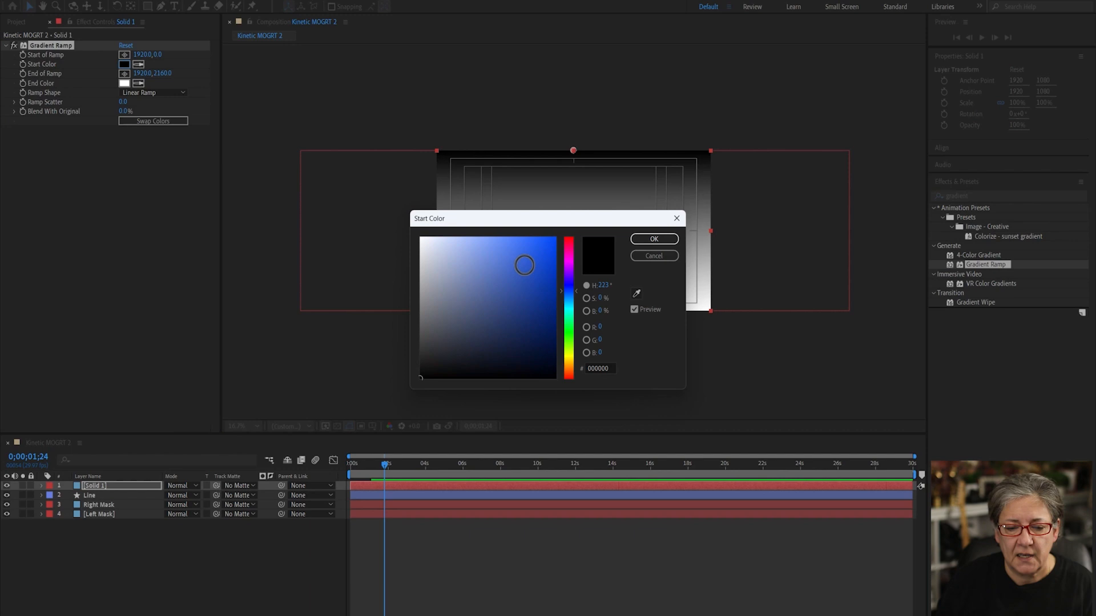
left_click(542, 246)
left_click_drag(568, 293, 568, 296)
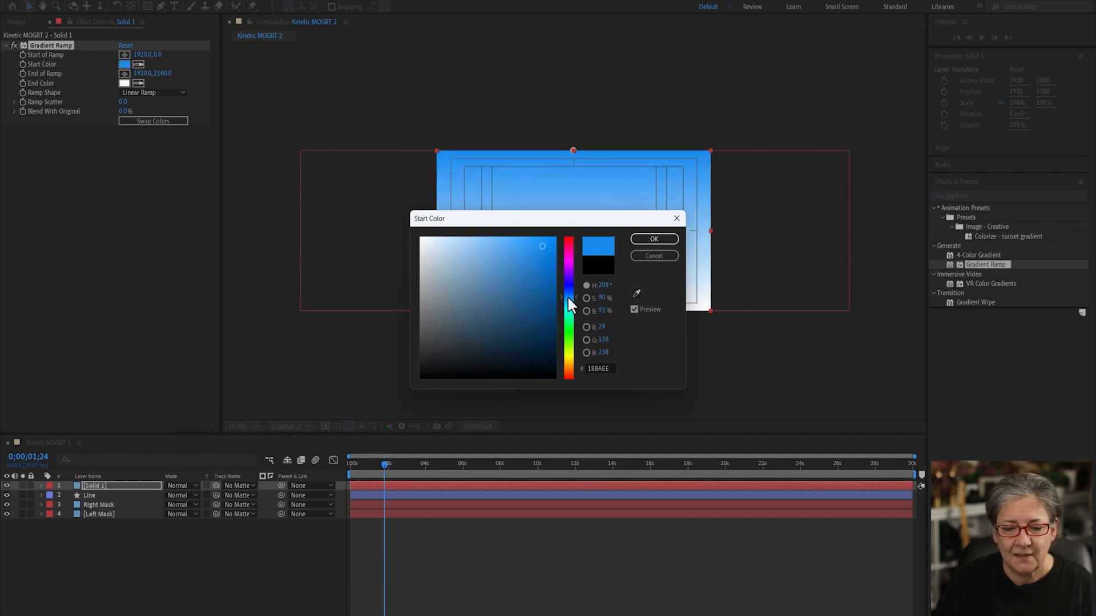
left_click(537, 310)
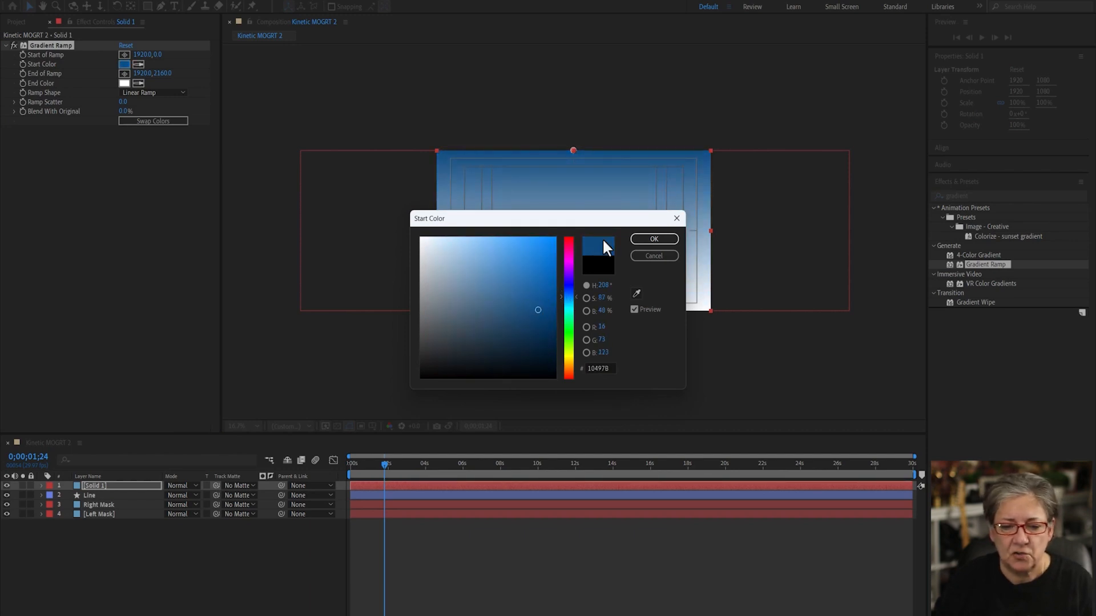
left_click(639, 238)
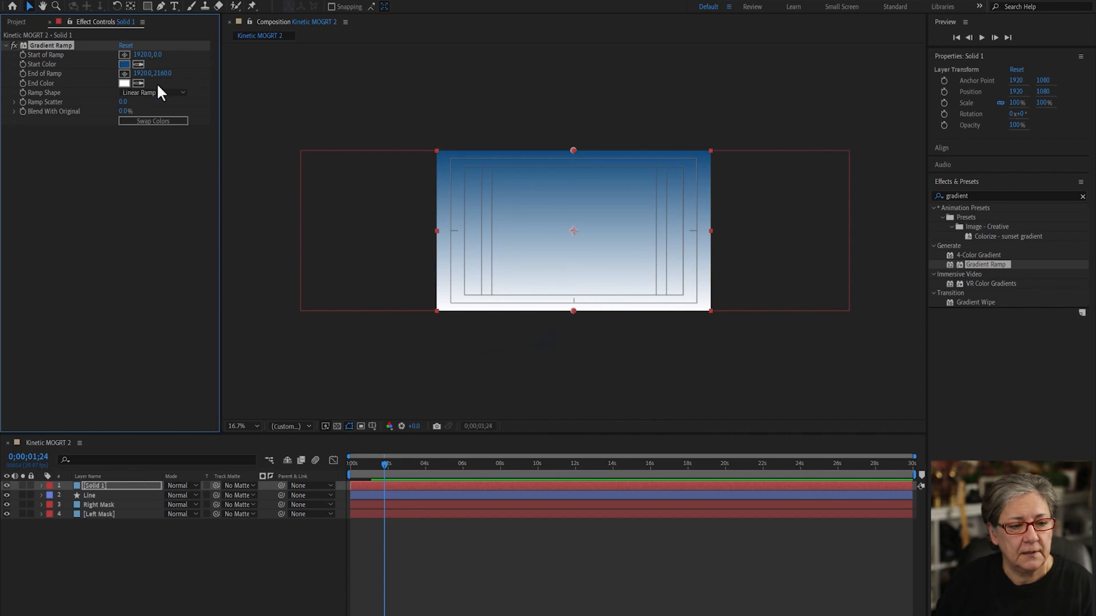
Set the End Color of Solid 1's Gradient Ramp to a light blue.
left_click(124, 82)
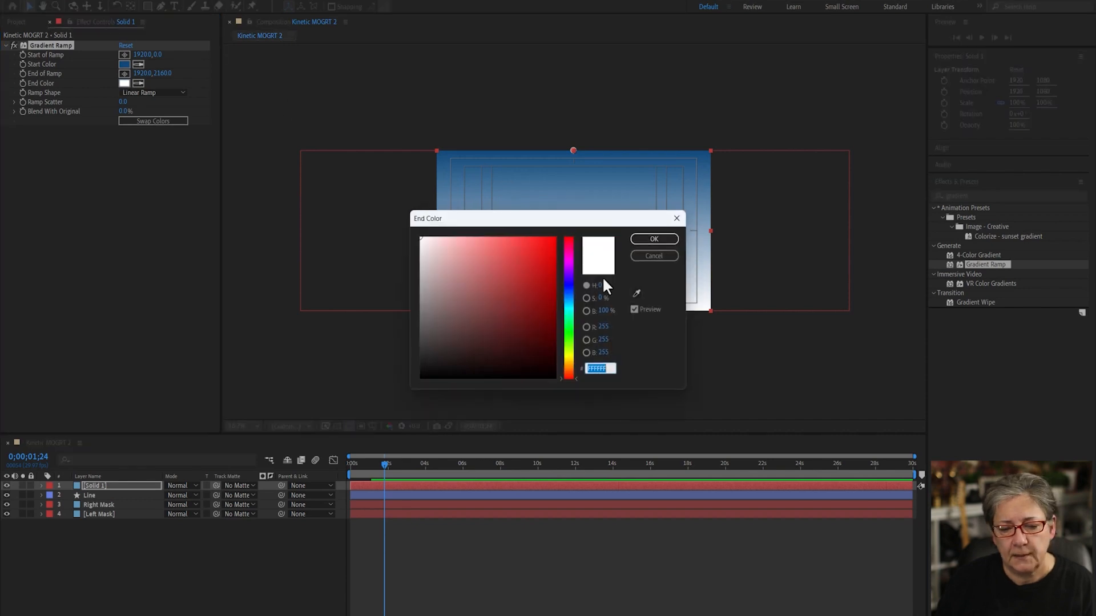
left_click(567, 295)
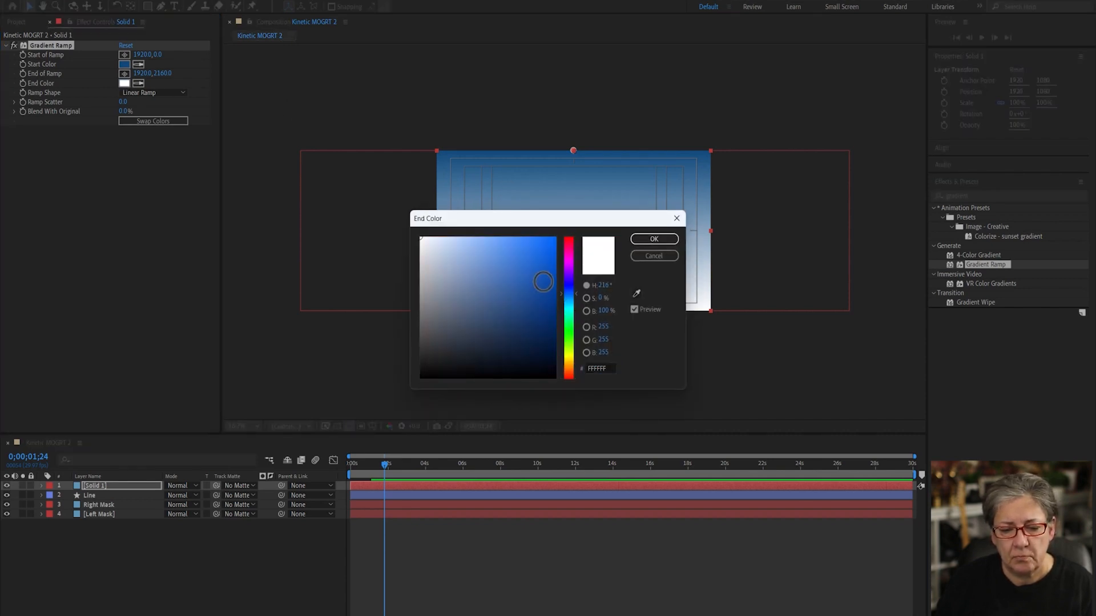
left_click(520, 253)
left_click_drag(498, 246, 483, 240)
left_click(670, 241)
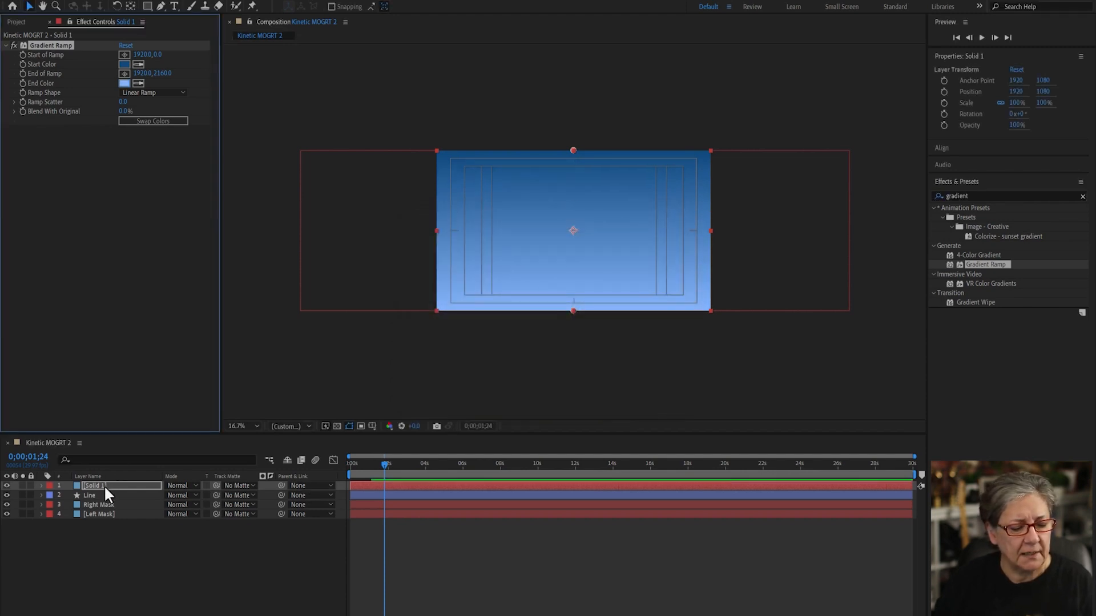
Move Solid 1 below the mask layers and duplicate it, naming the copy "Solid 2".
left_click_drag(105, 485, 104, 525)
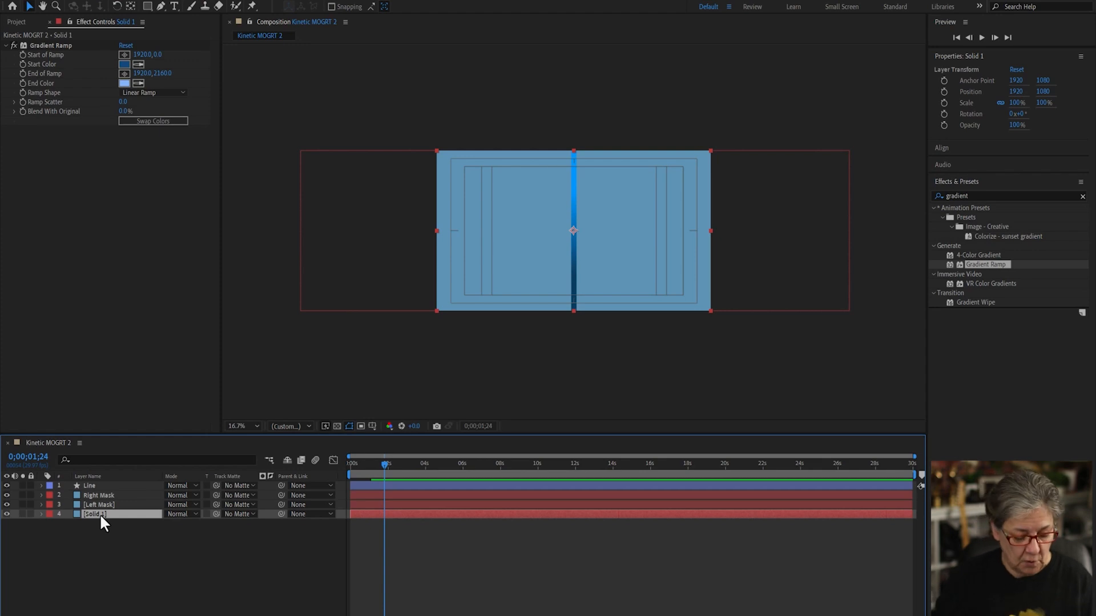
key("ctrl+d")
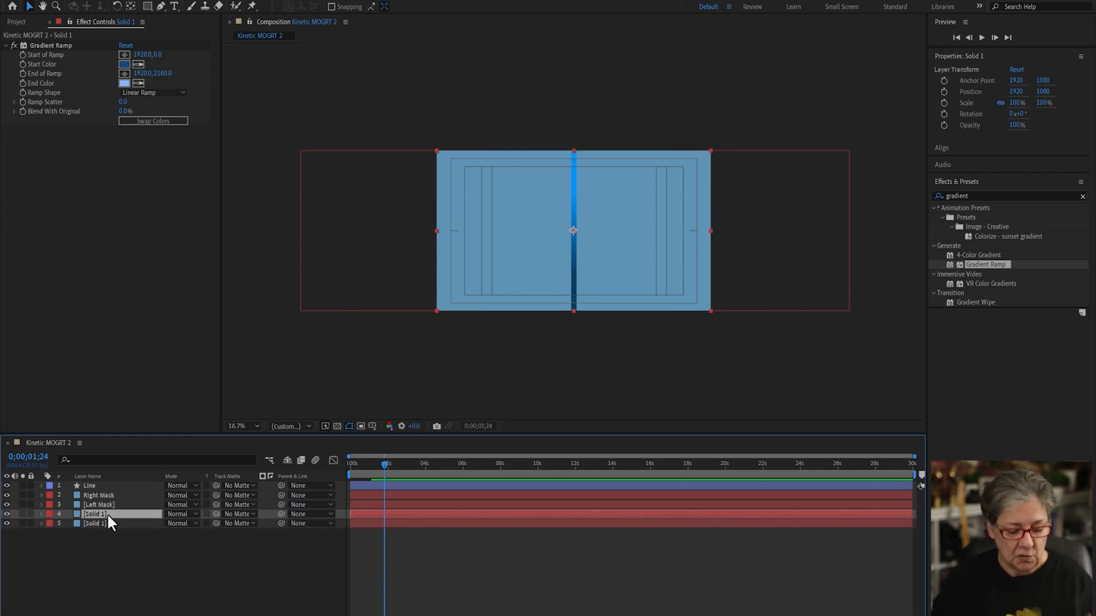
key("Return")
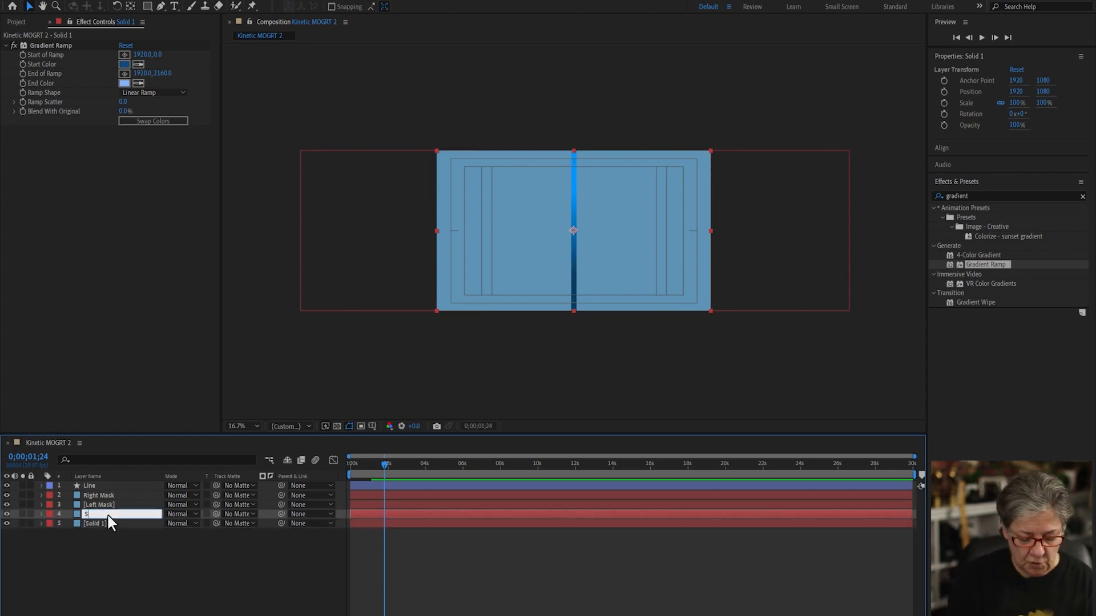
type("Solid 2")
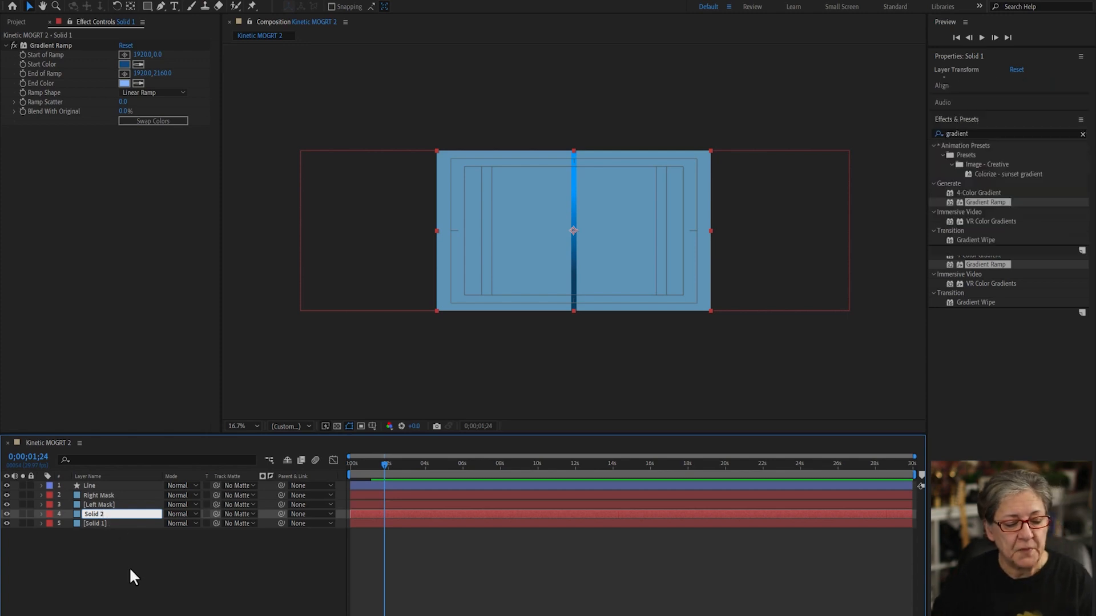
key("Return")
Rename the bottom layer, Solid 1, as "Left Solid".
left_click(98, 521)
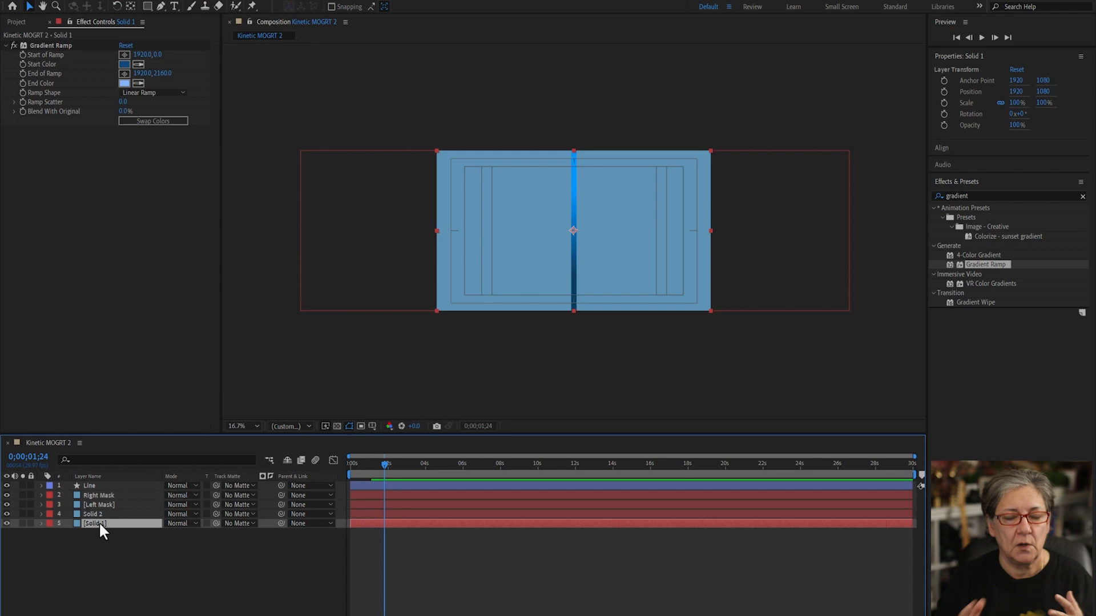
key("Return")
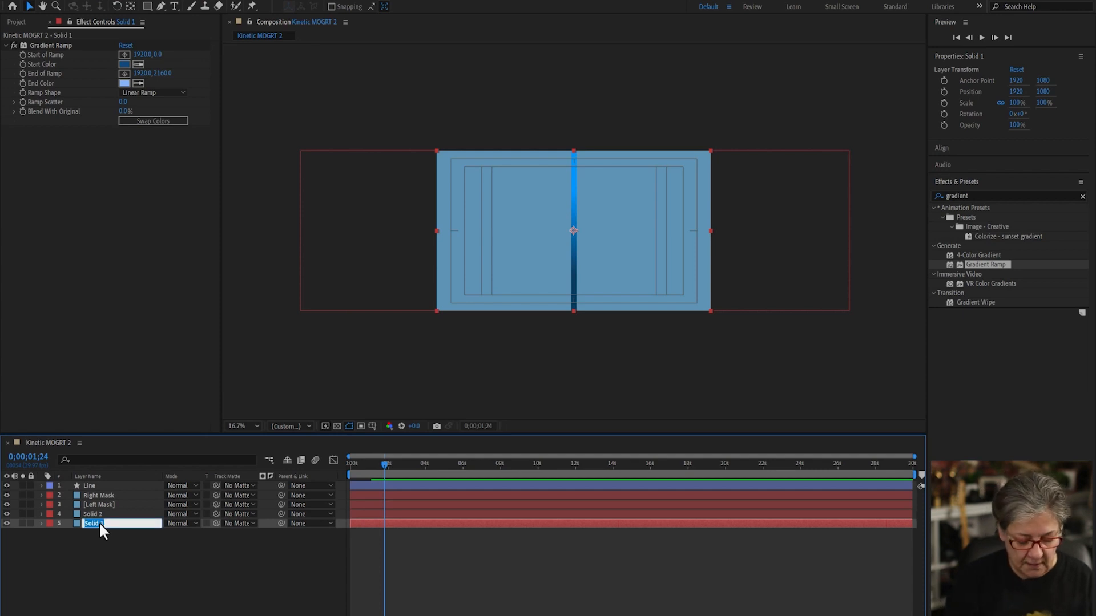
type("Left S")
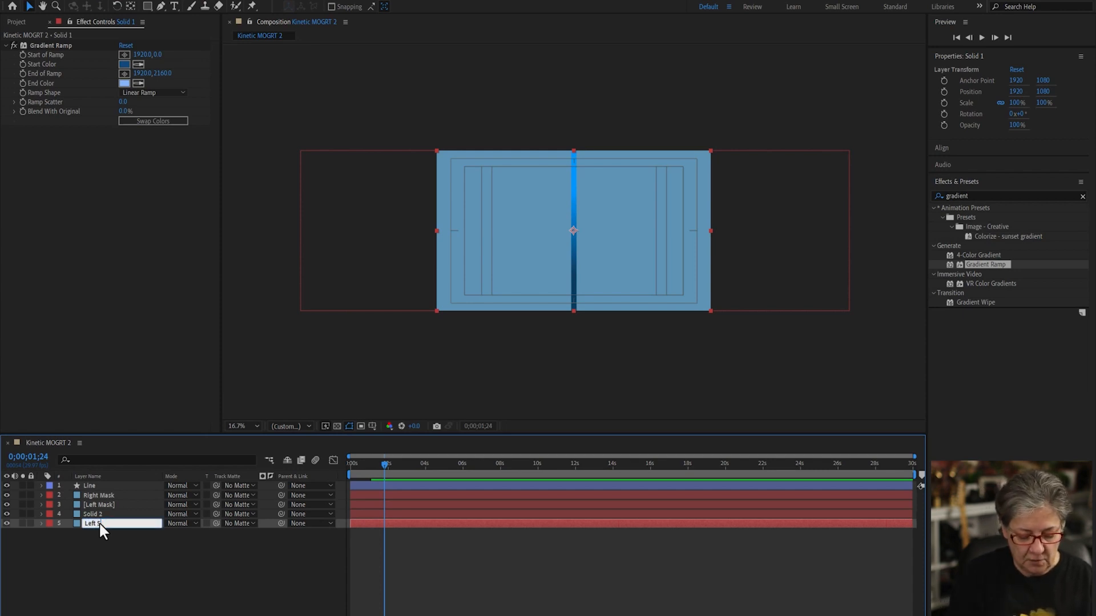
type("olid")
key("Return")
Rename the Solid 2 layer as "Right Solid" and deselect it.
left_click(97, 514)
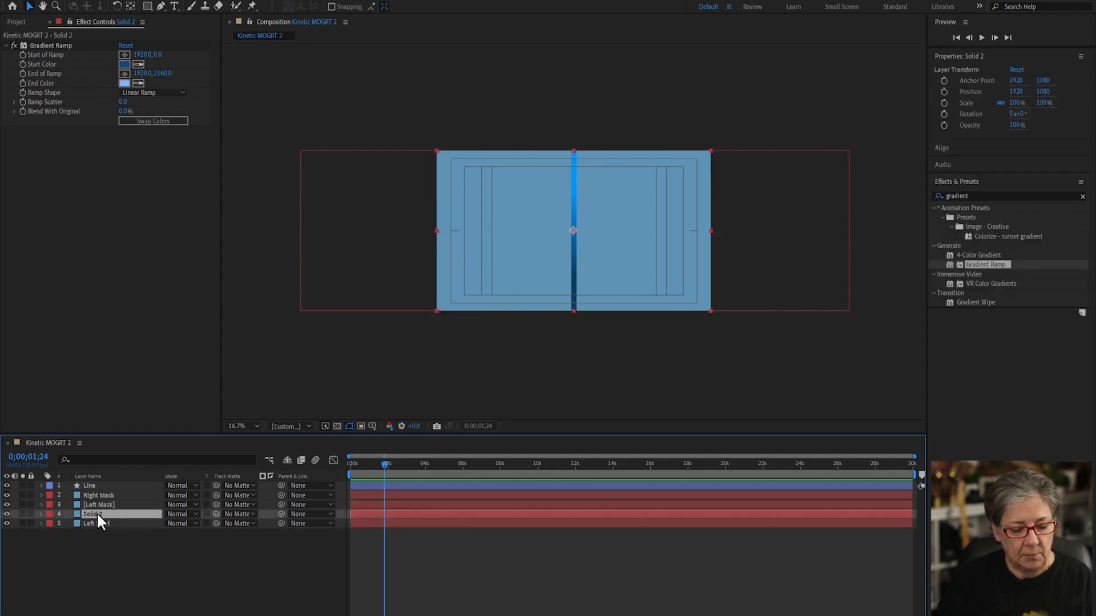
key("Return")
type("Right Solid")
key("Return")
left_click(115, 536)
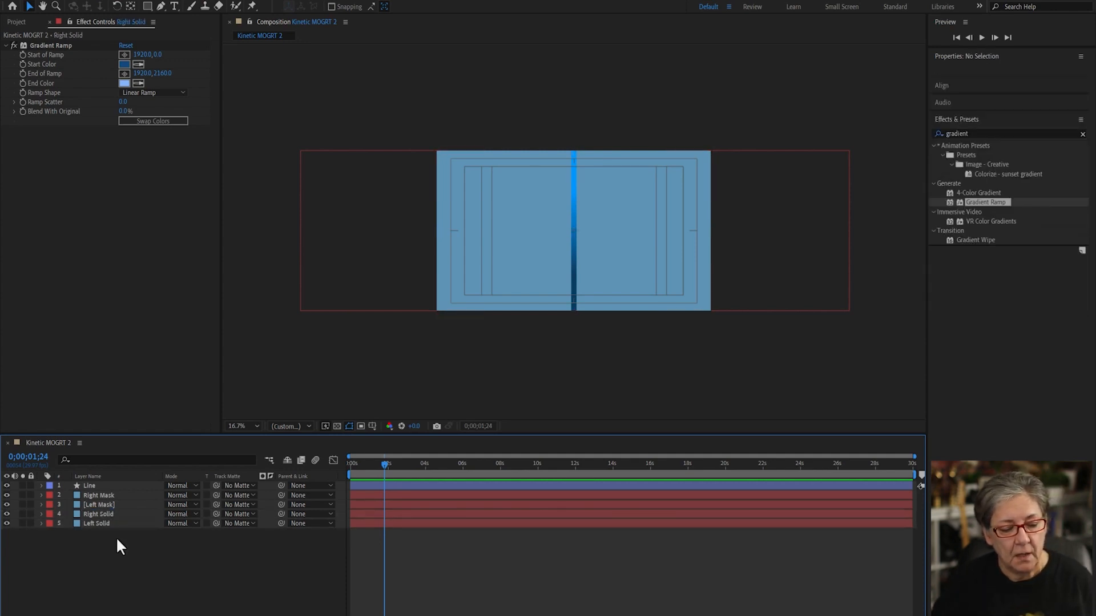
Reorder the layers so Right Mask sits directly above Right Solid and Left Mask directly above Left Solid.
left_click(104, 494)
left_click_drag(104, 494, 107, 517)
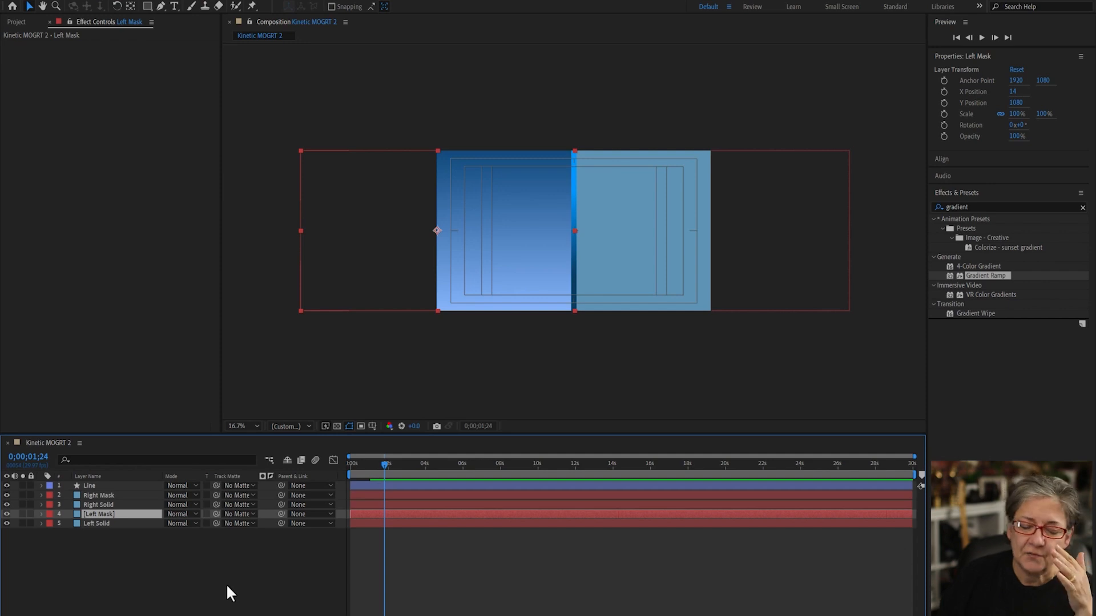
right_click(232, 472)
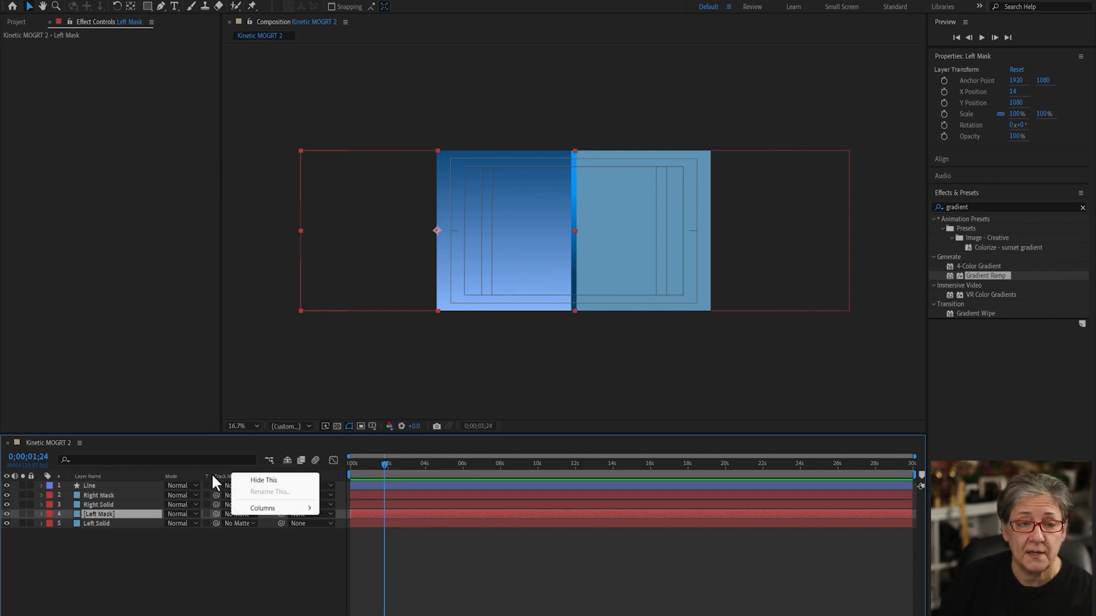
mouse_move(261, 511)
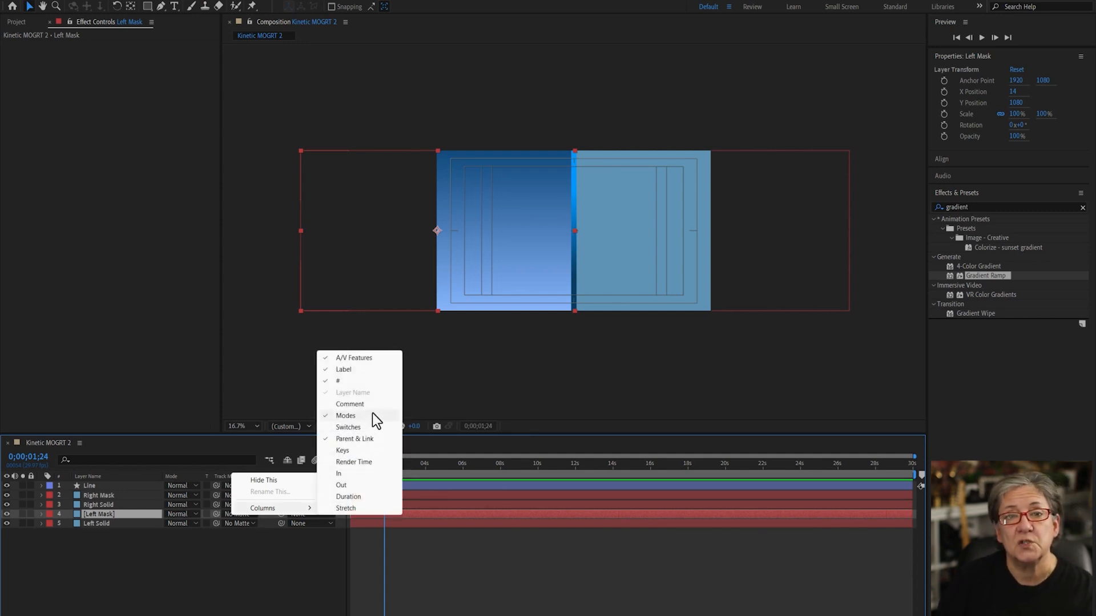
left_click(217, 557)
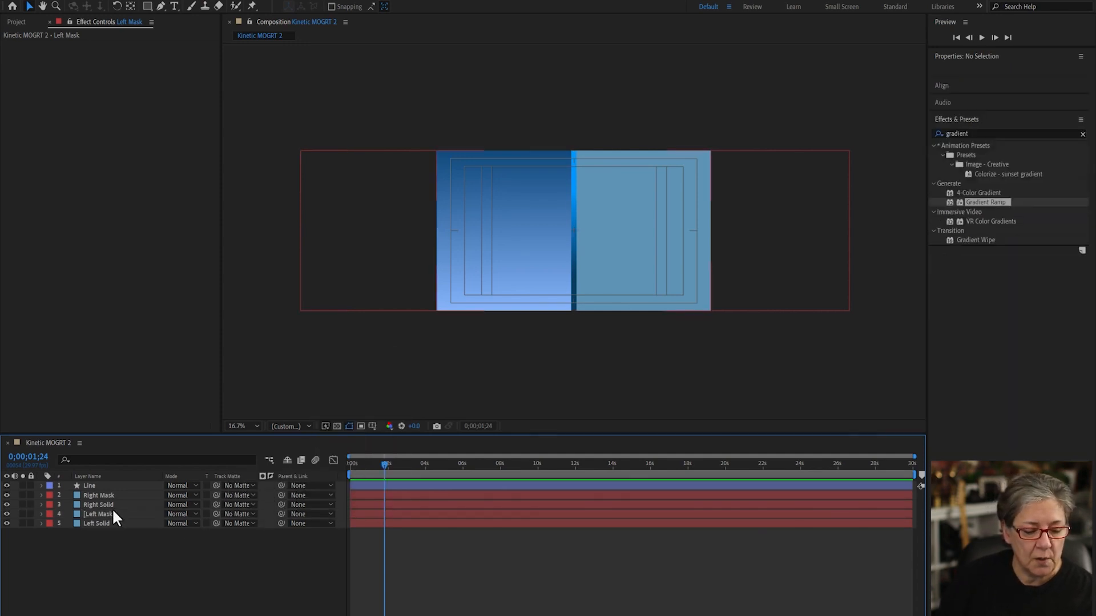
Set the track matte of Left Solid to Left Mask and the track matte of Right Solid to Right Mask.
left_click(96, 523)
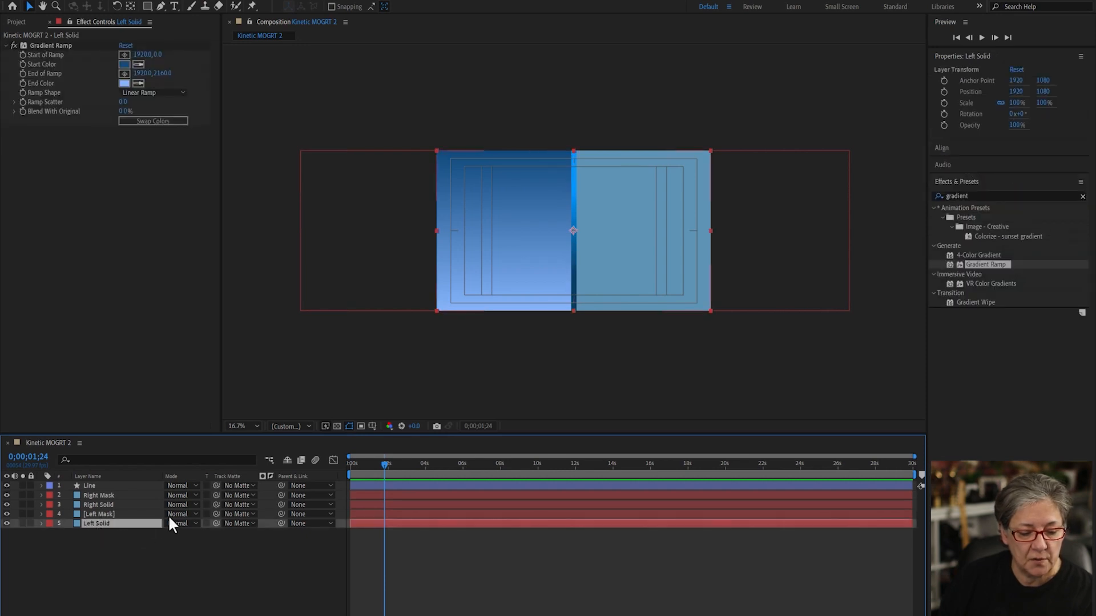
left_click(239, 523)
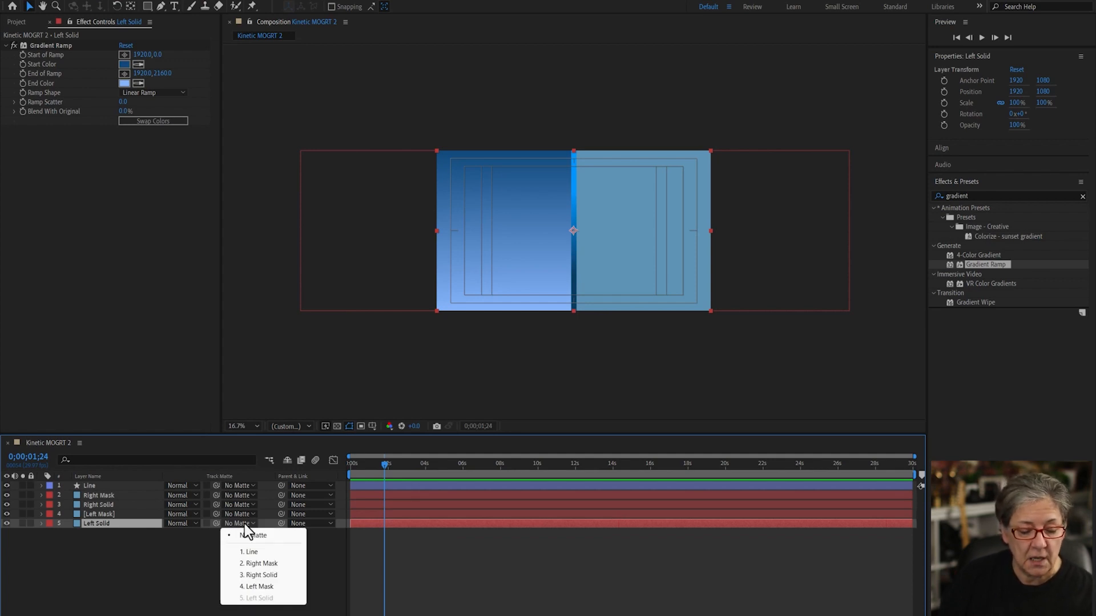
left_click(271, 585)
left_click(98, 505)
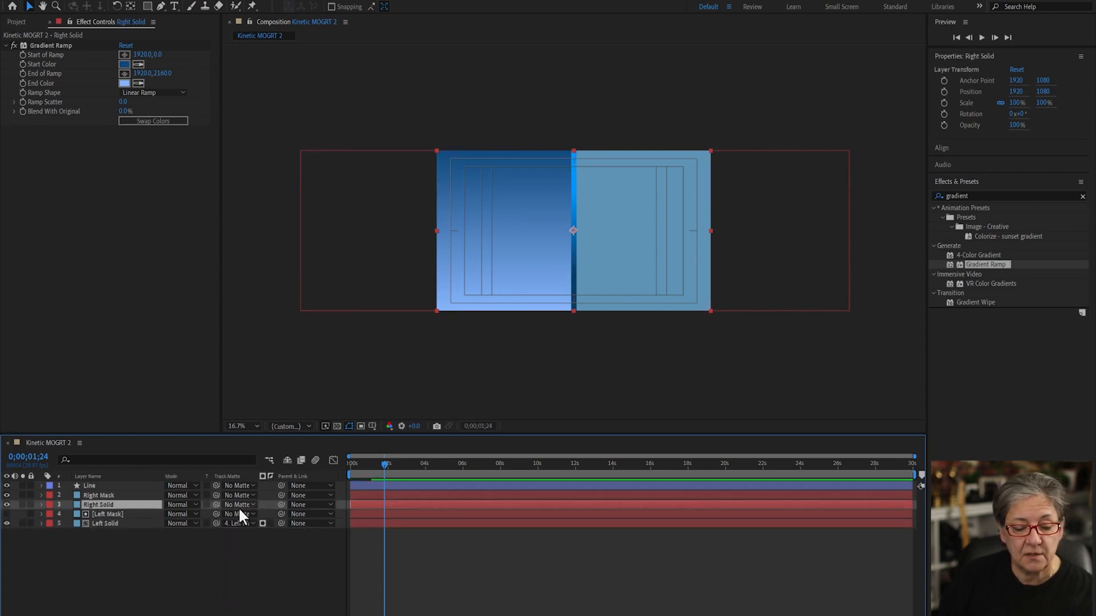
left_click(240, 506)
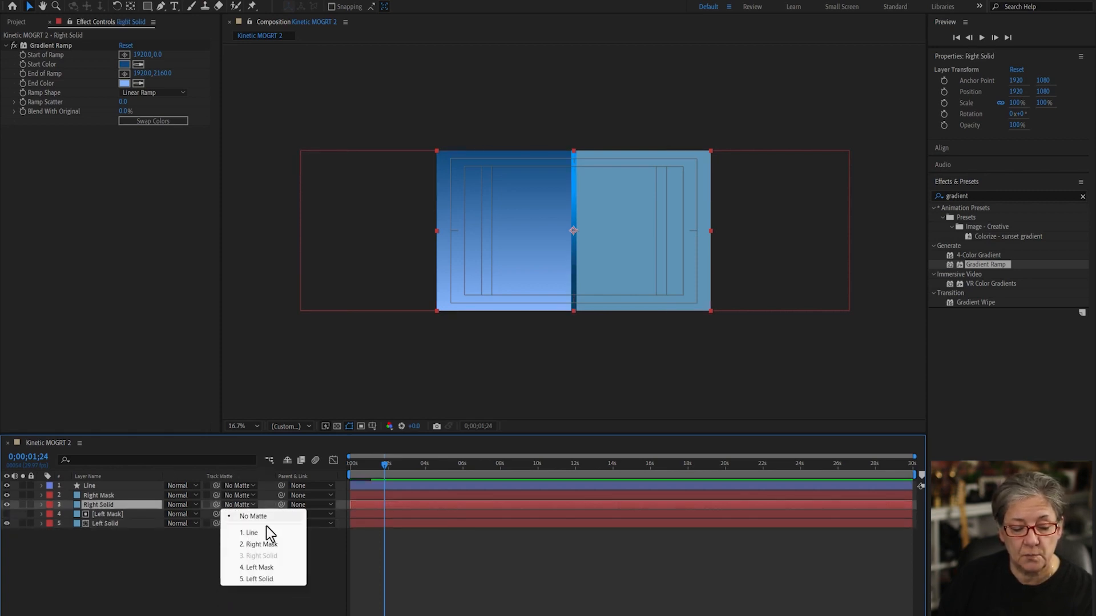
left_click(269, 544)
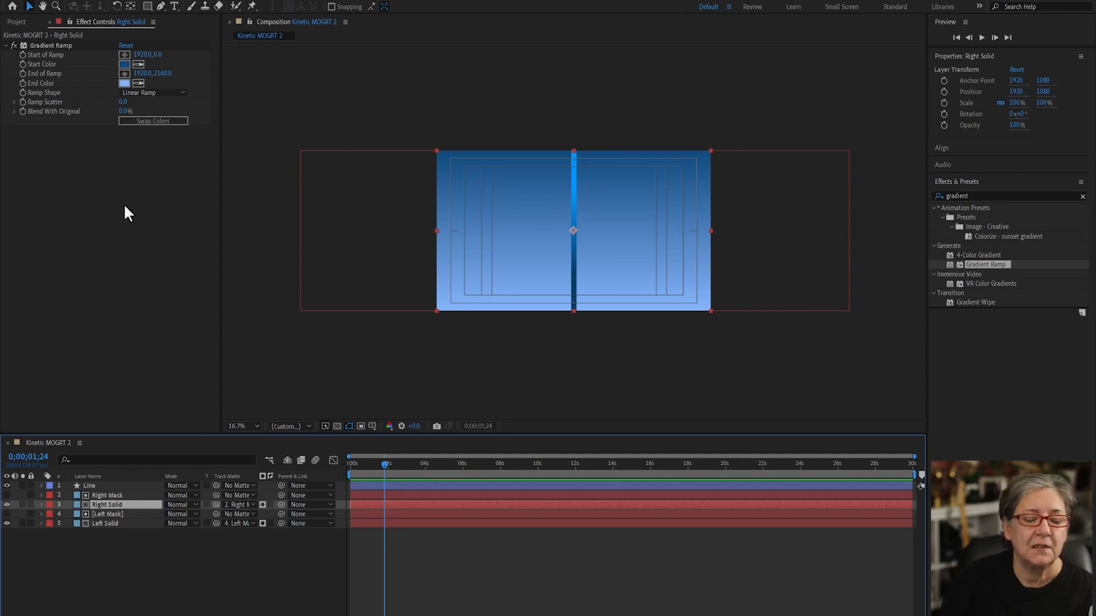
Copy the light blue End Color hex value of Right Solid's Gradient Ramp, 86B5FB, into its Start Color.
left_click(123, 83)
key("ctrl+c")
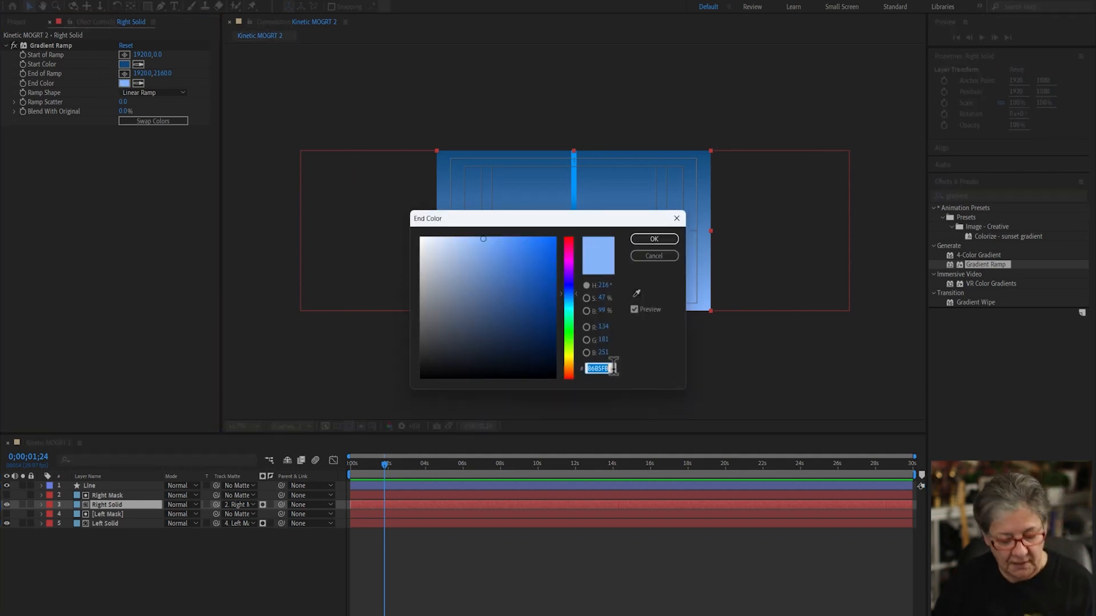
left_click(669, 238)
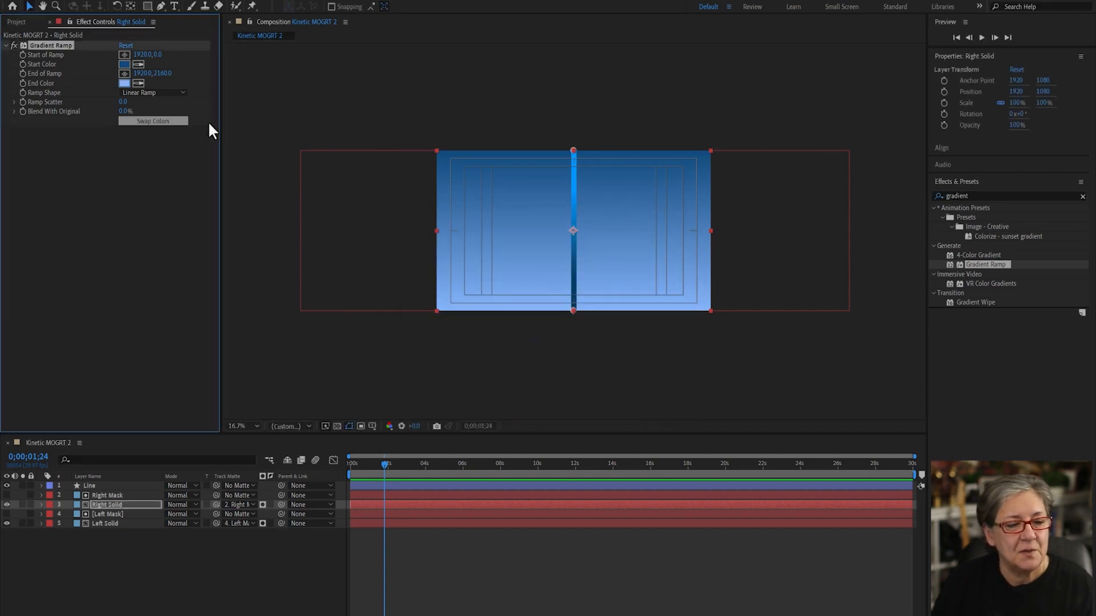
left_click(125, 65)
key("ctrl+v")
left_click(652, 239)
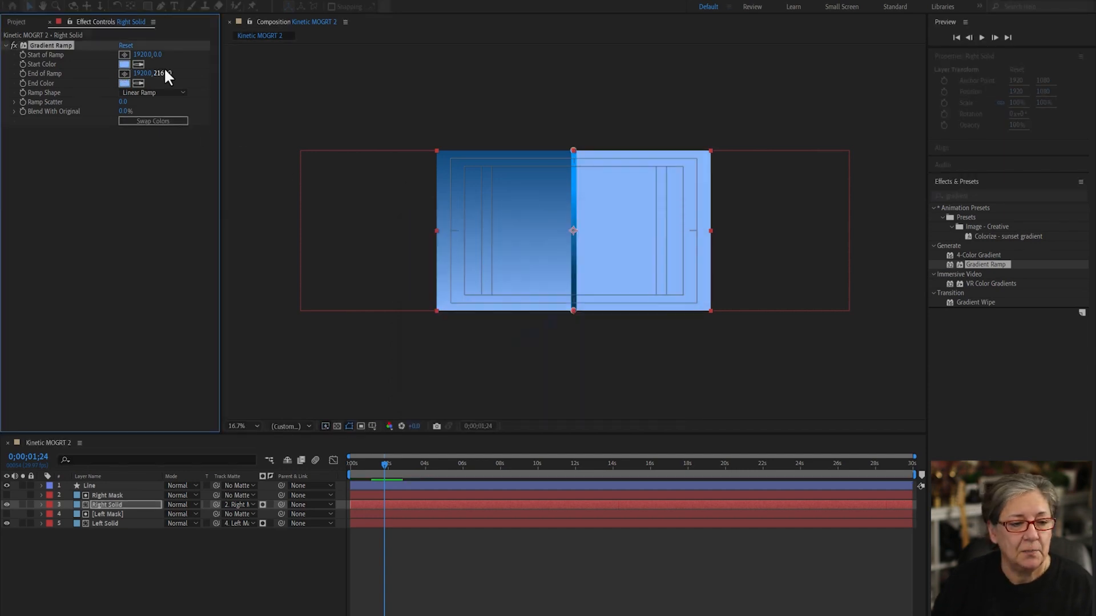
Darken the End Color of Right Solid's Gradient Ramp to a deep navy blue.
left_click(125, 83)
left_click_drag(491, 271, 485, 306)
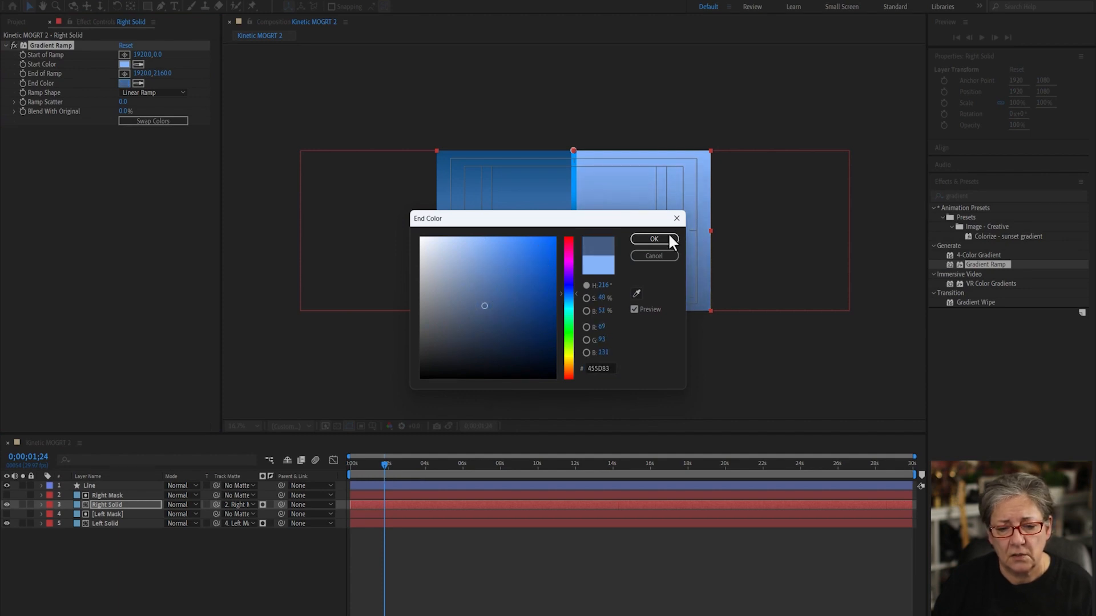
left_click(669, 240)
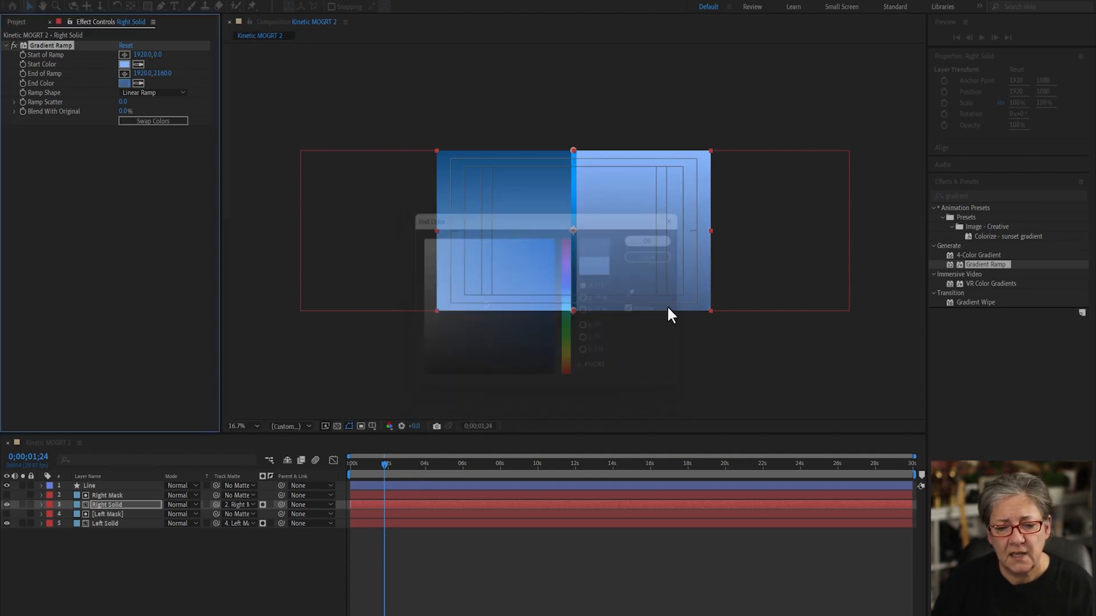
left_click(124, 83)
left_click_drag(506, 311, 509, 331)
left_click(655, 239)
left_click(407, 351)
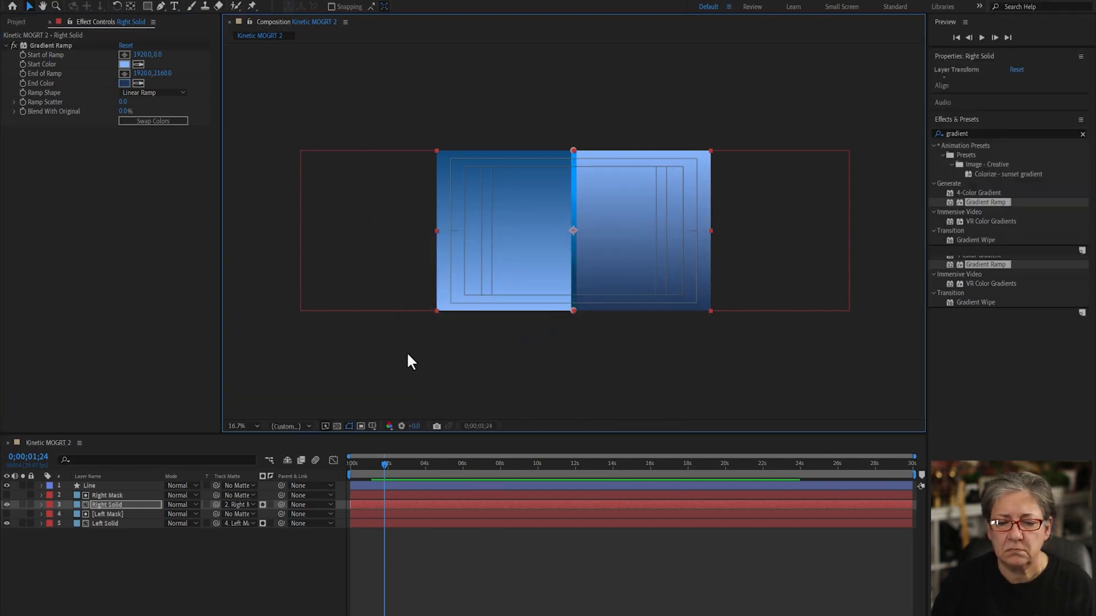
Preview the composition's animation from the first frame.
left_click_drag(379, 459, 301, 478)
key("space")
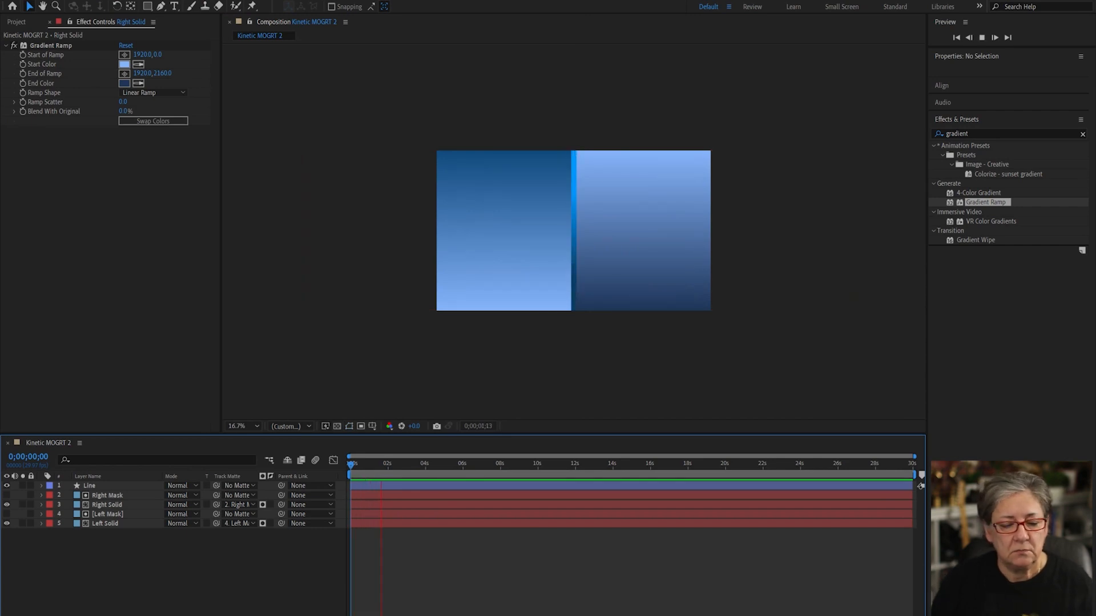
key("space")
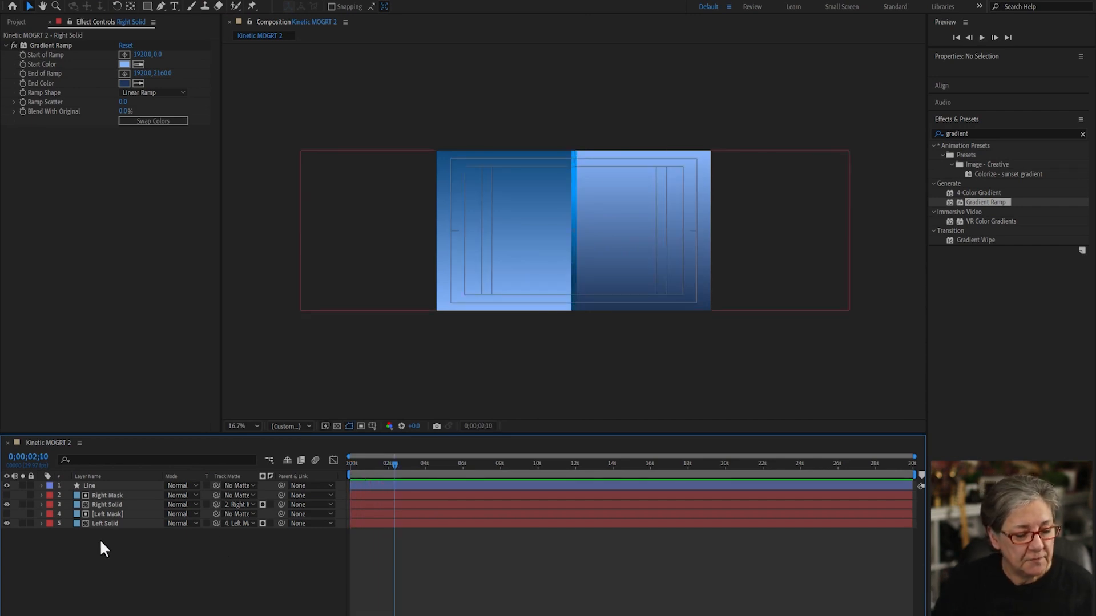
Reveal the Line layer's keyframes and move the current time to 0;00;01;12, just after its last keyframe.
left_click(103, 486)
key("u")
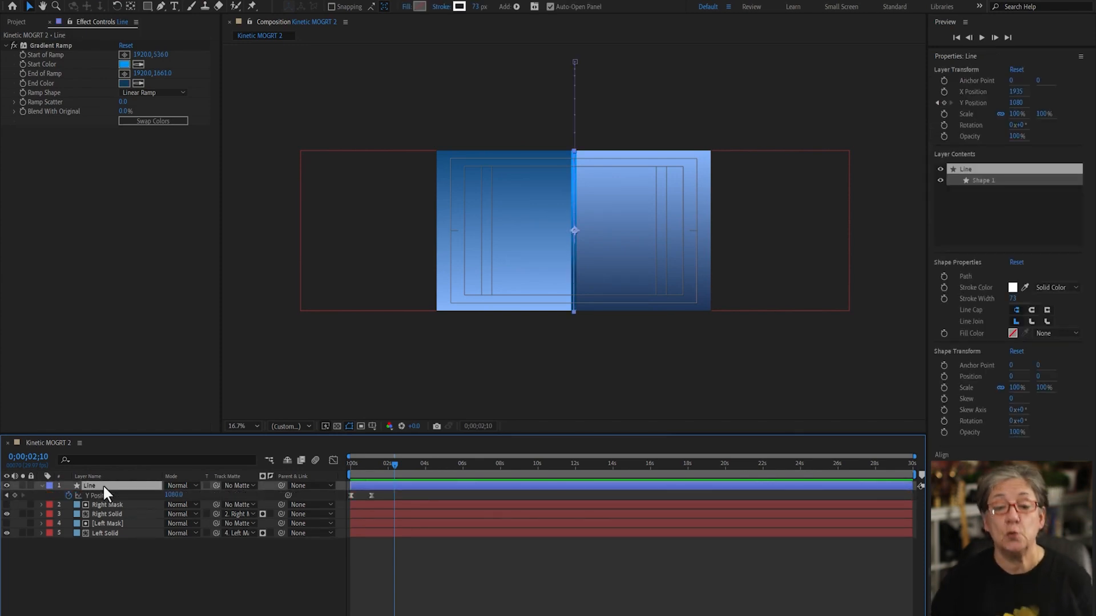
left_click_drag(369, 465, 375, 465)
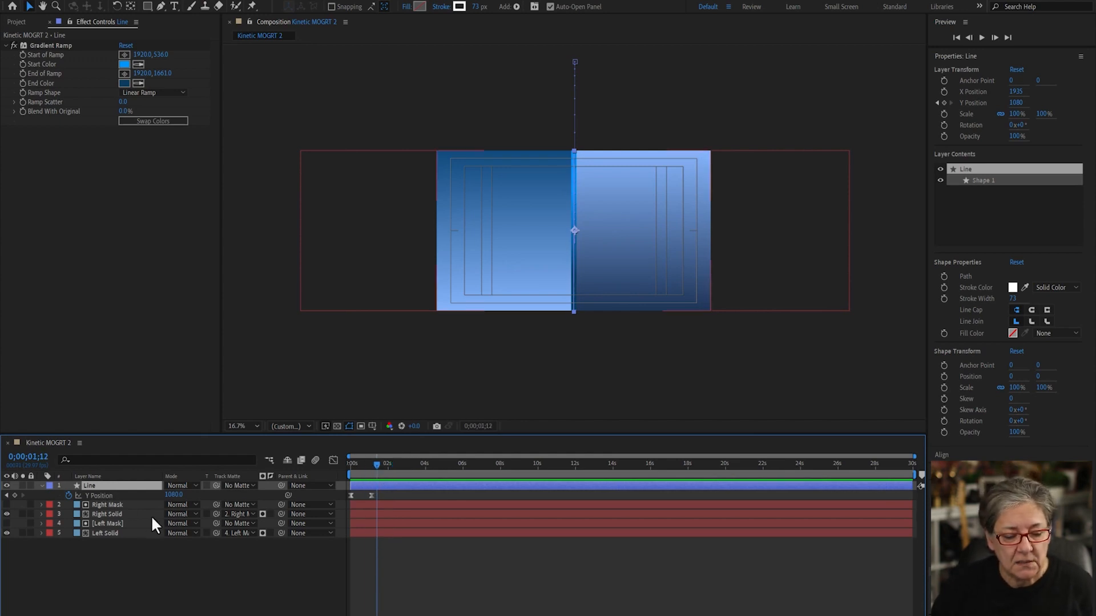
left_click(114, 505)
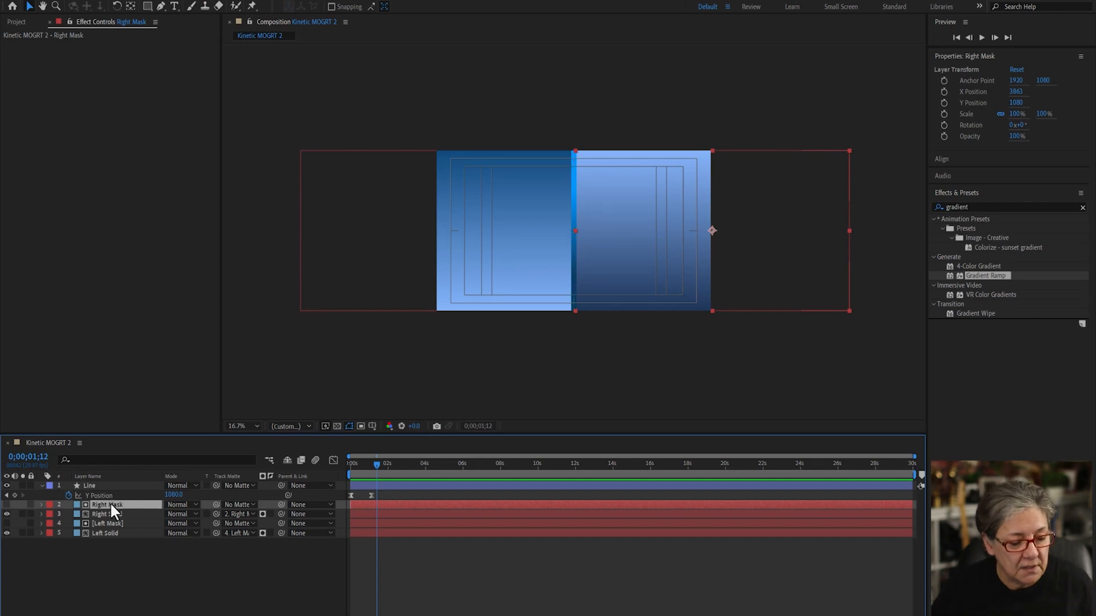
left_click(112, 522, "ctrl")
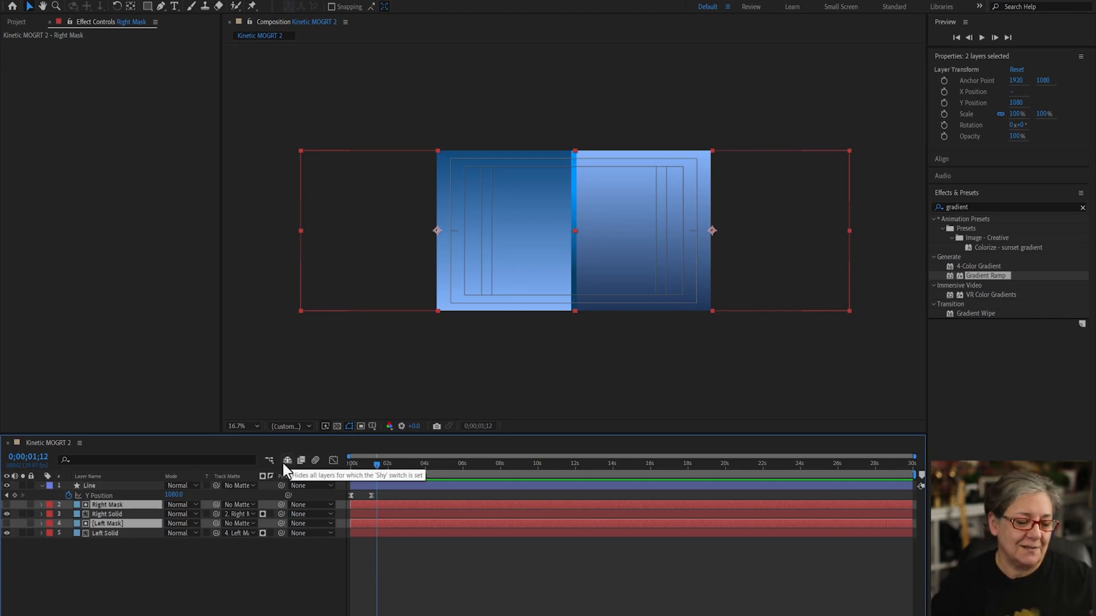
left_click(132, 590)
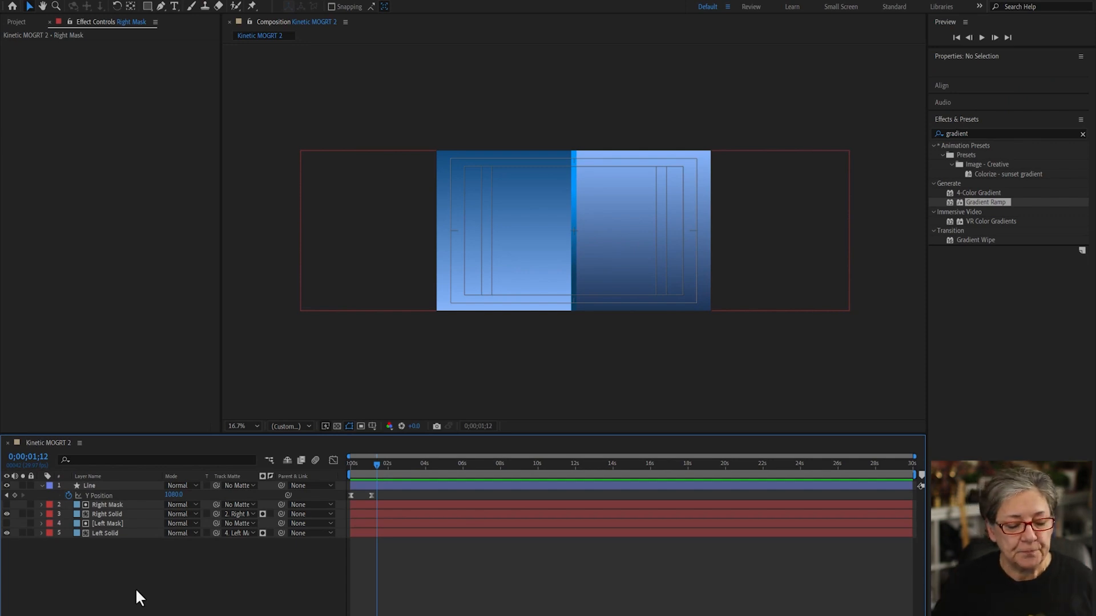
Reveal Right Solid's Position property and separate it into X and Y dimensions.
left_click(114, 515)
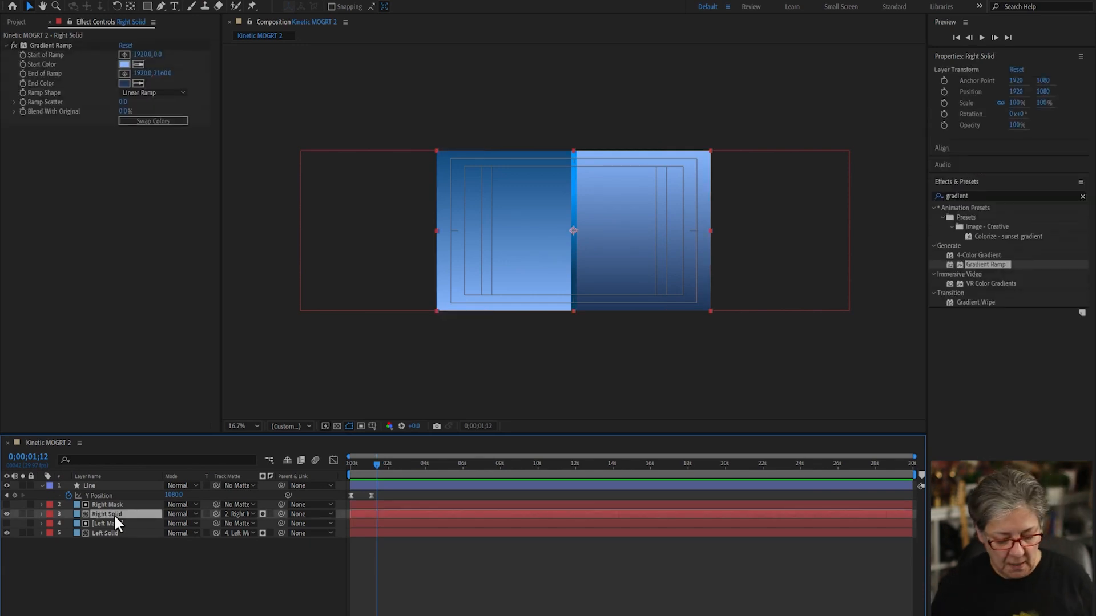
key("p")
right_click(89, 523)
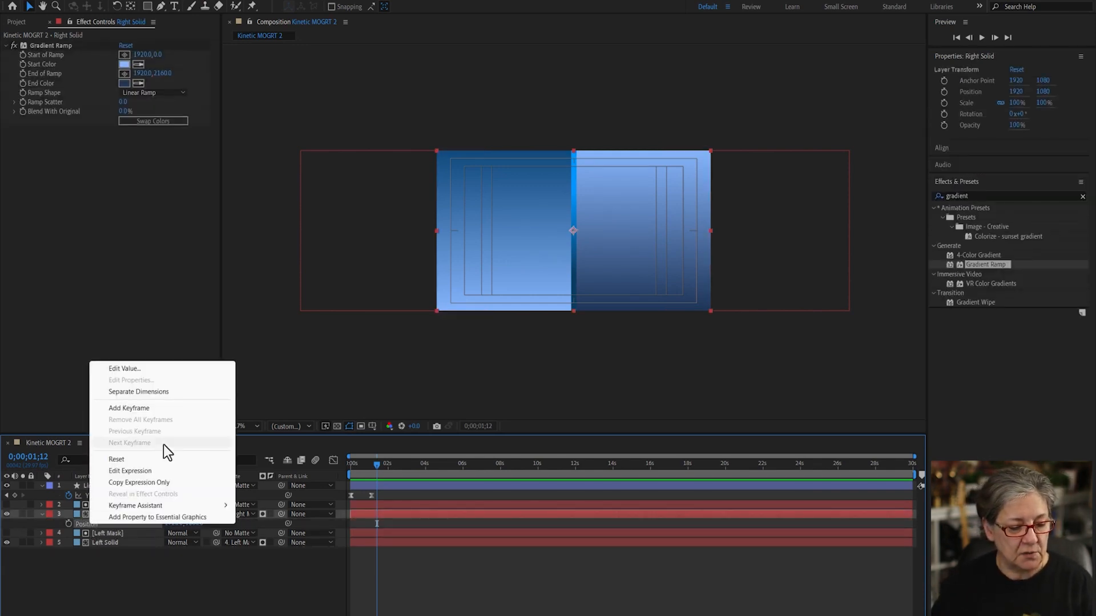
left_click(149, 392)
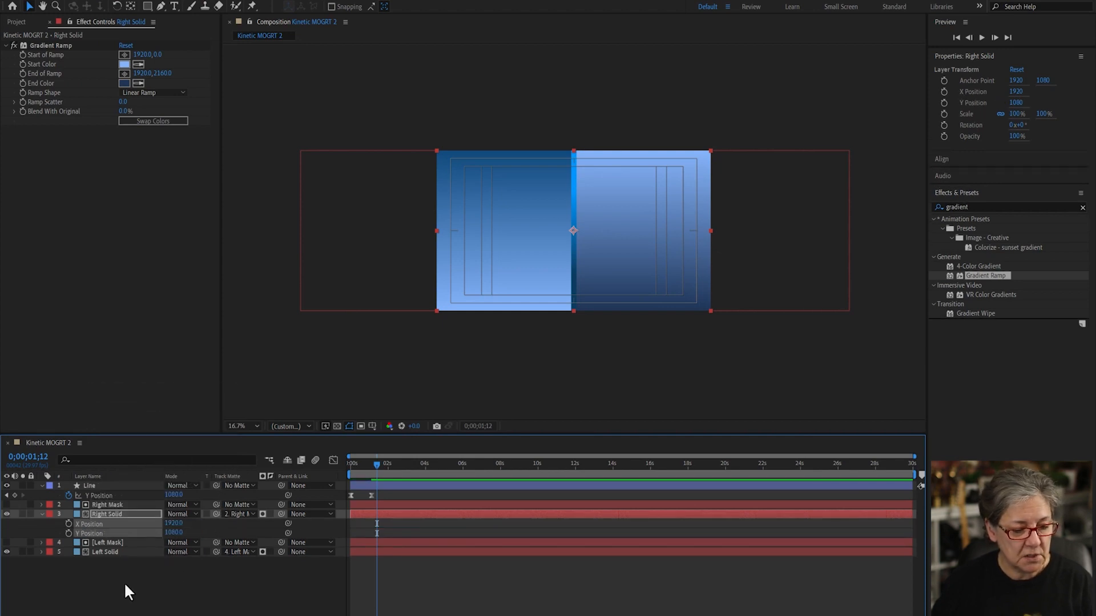
left_click(125, 582)
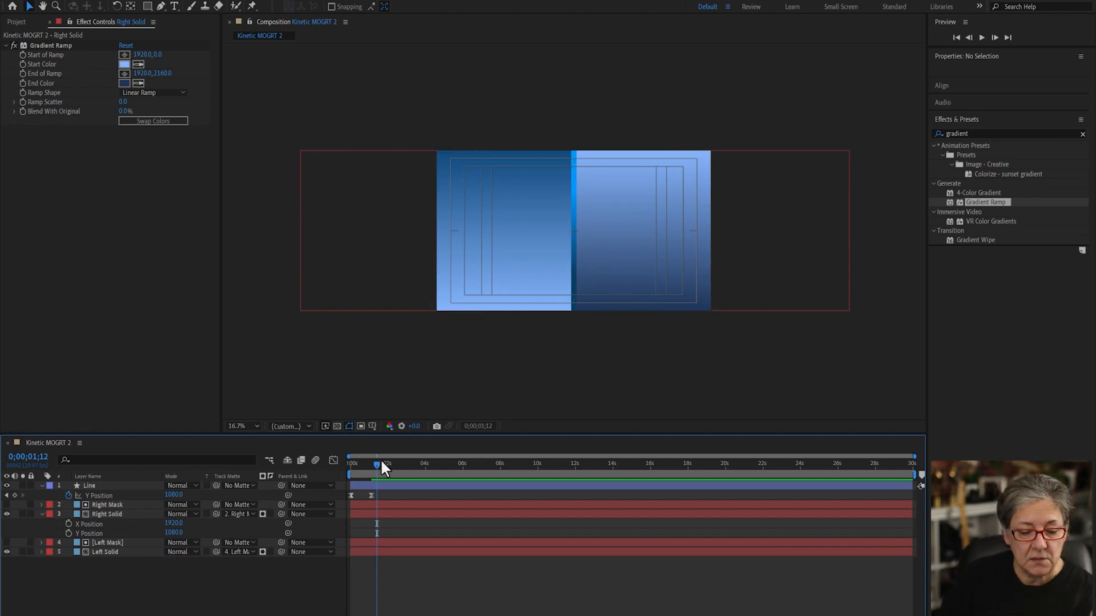
Keyframe Right Solid's current Y Position at 0;00;02;21, and set its Y Position to 3480 at 0;00;01;14.
left_click_drag(378, 461, 402, 462)
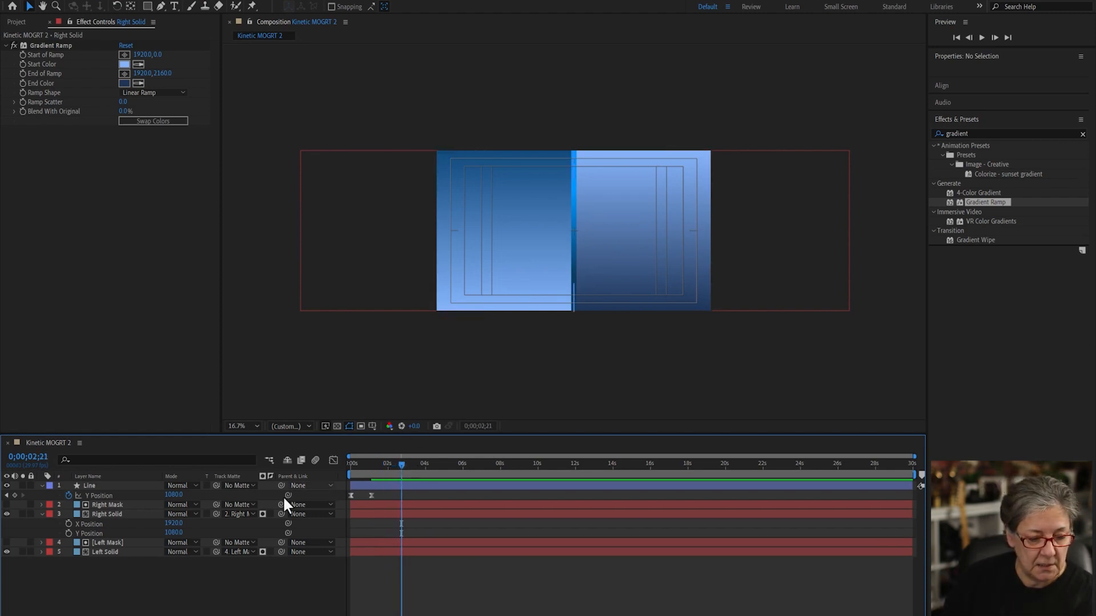
left_click(69, 533)
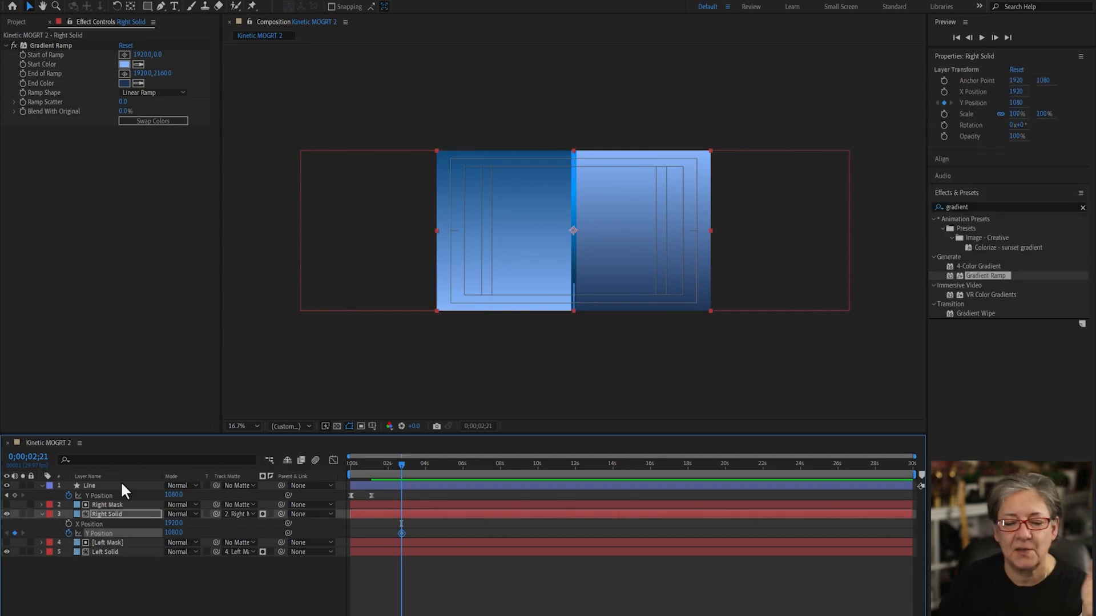
left_click_drag(395, 460, 378, 462)
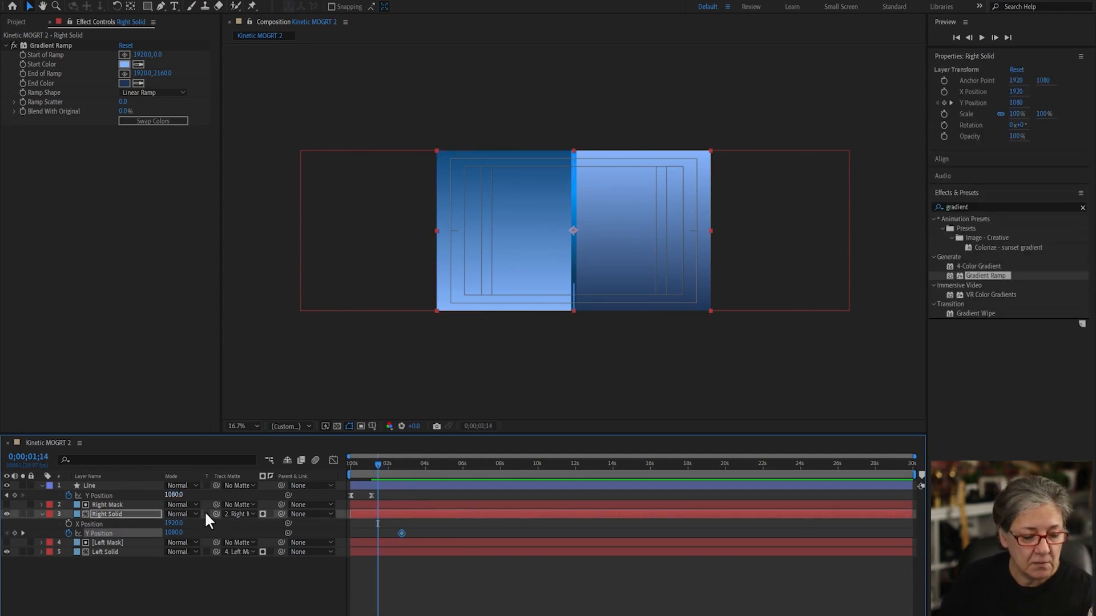
left_click_drag(173, 534, 296, 528)
left_click(94, 534)
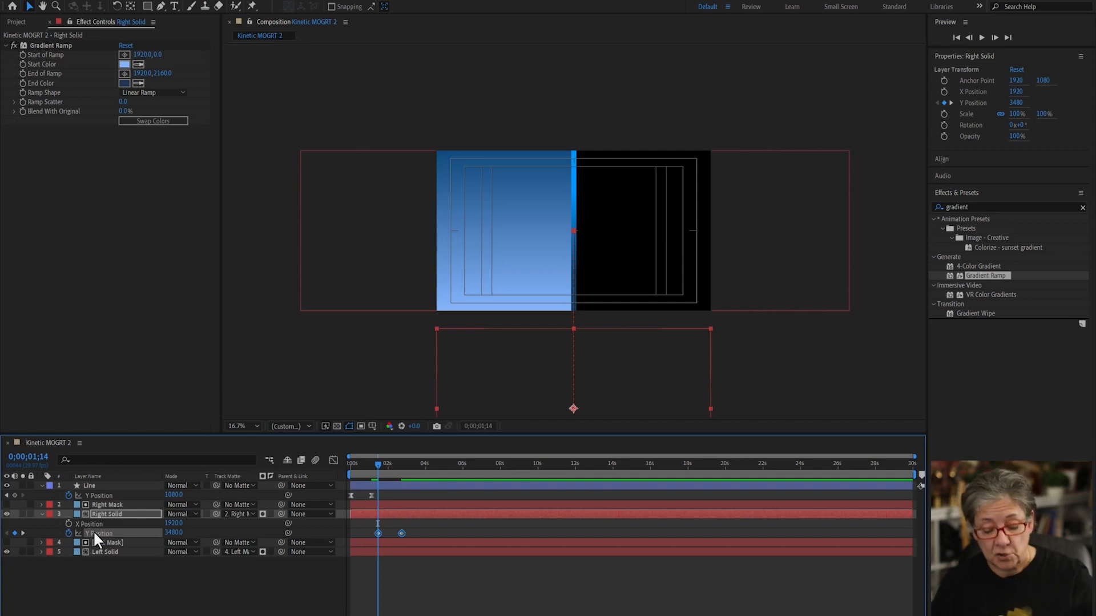
Apply Easy Ease to Right Solid's Y Position keyframes and reshape the value curve so the solid overshoots before settling at its last keyframe.
key("F9")
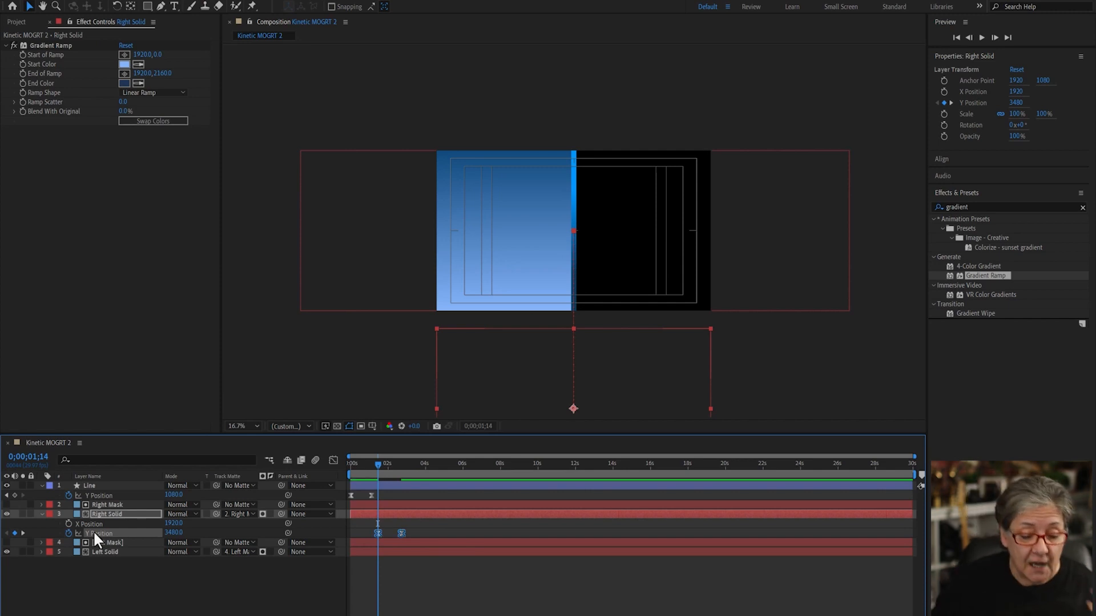
left_click(334, 460)
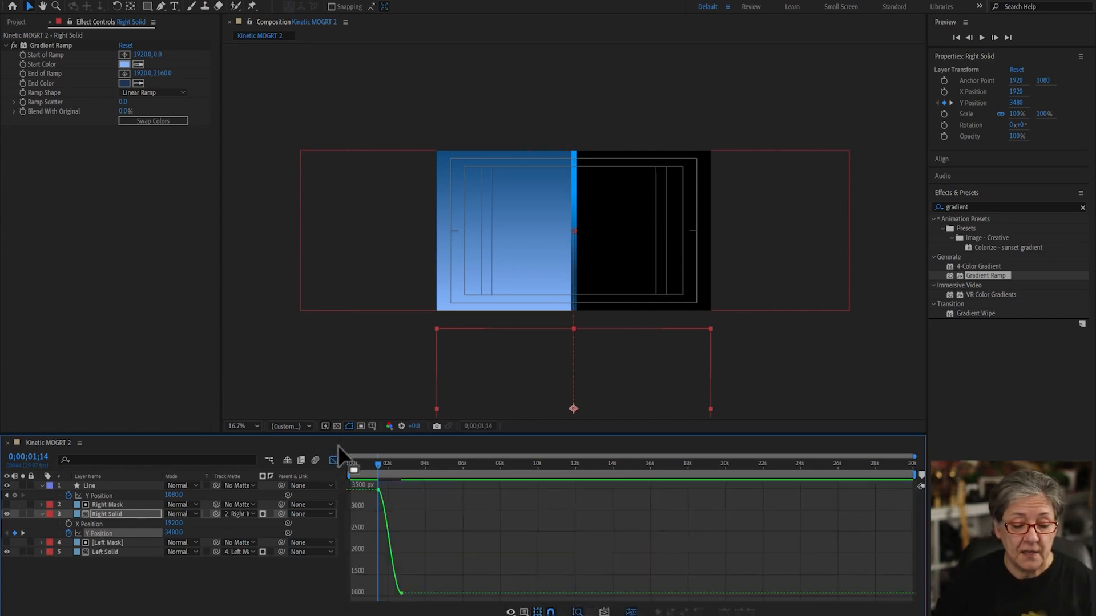
left_click(402, 595)
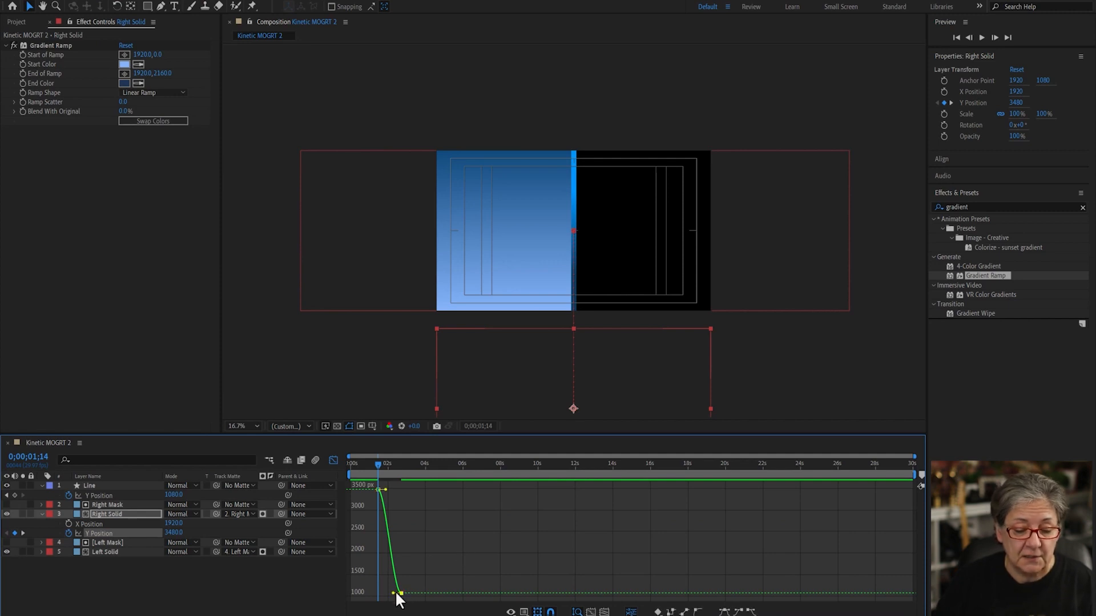
left_click_drag(392, 593, 361, 579)
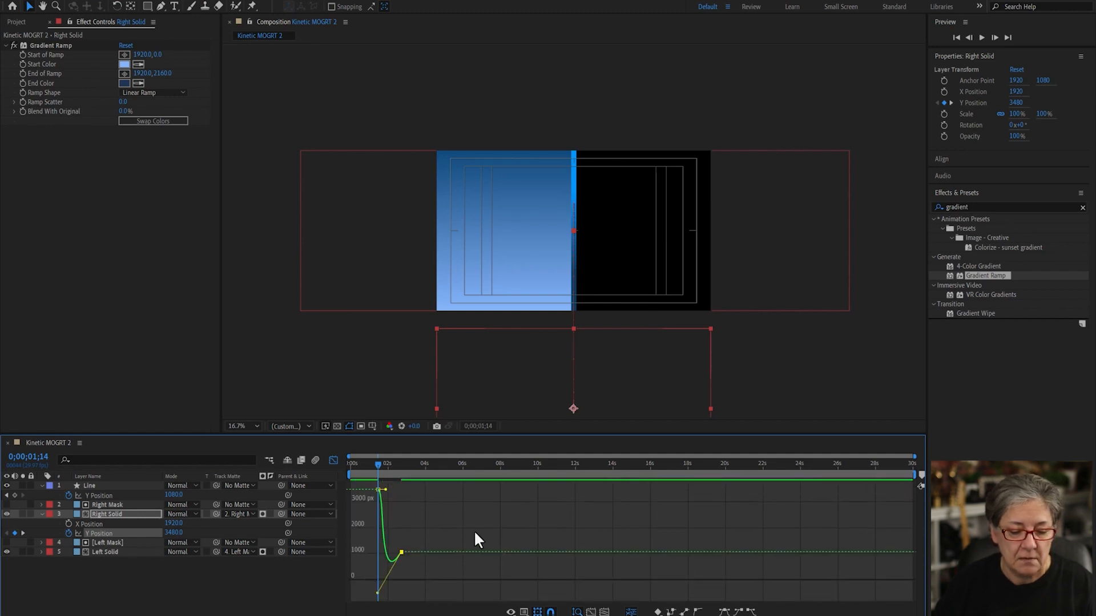
Preview Right Solid's animation from the first frame and return the timeline from the graph editor to layer bars.
left_click_drag(374, 463, 264, 484)
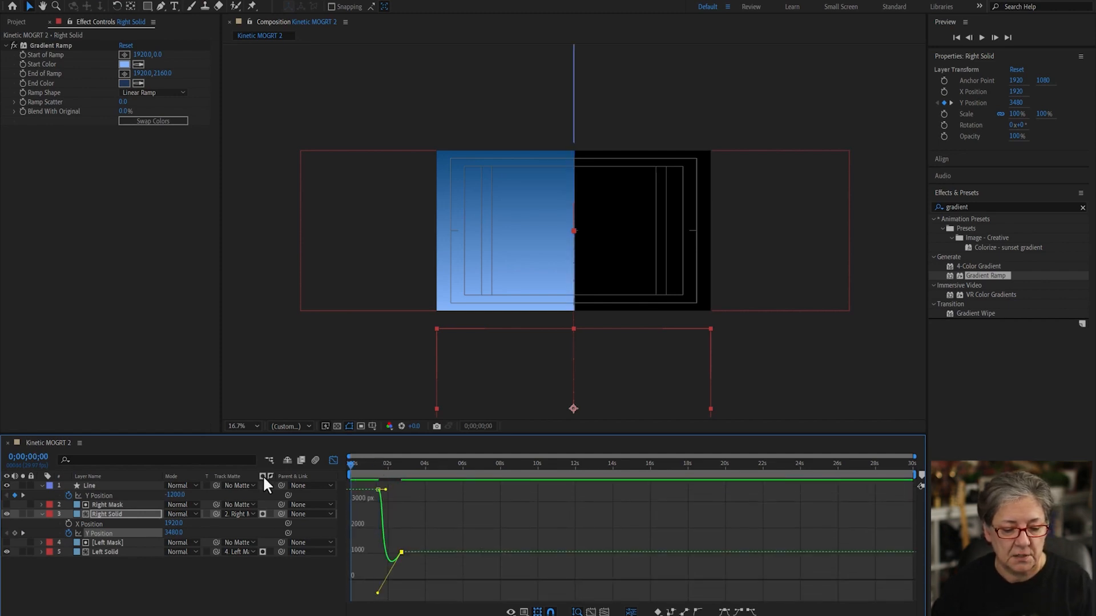
left_click(266, 573)
key("space")
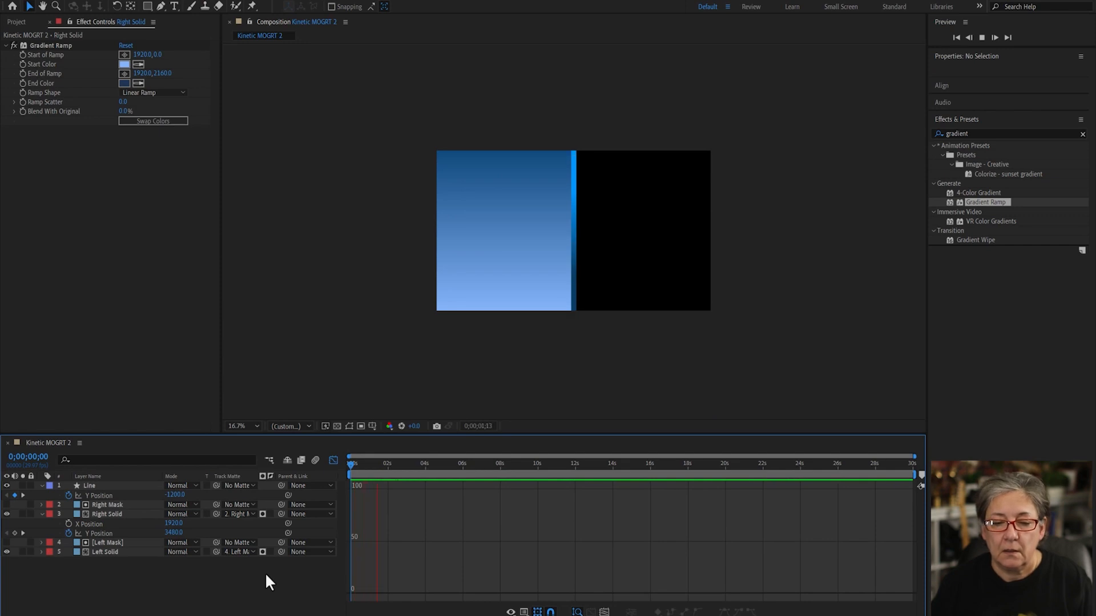
key("space")
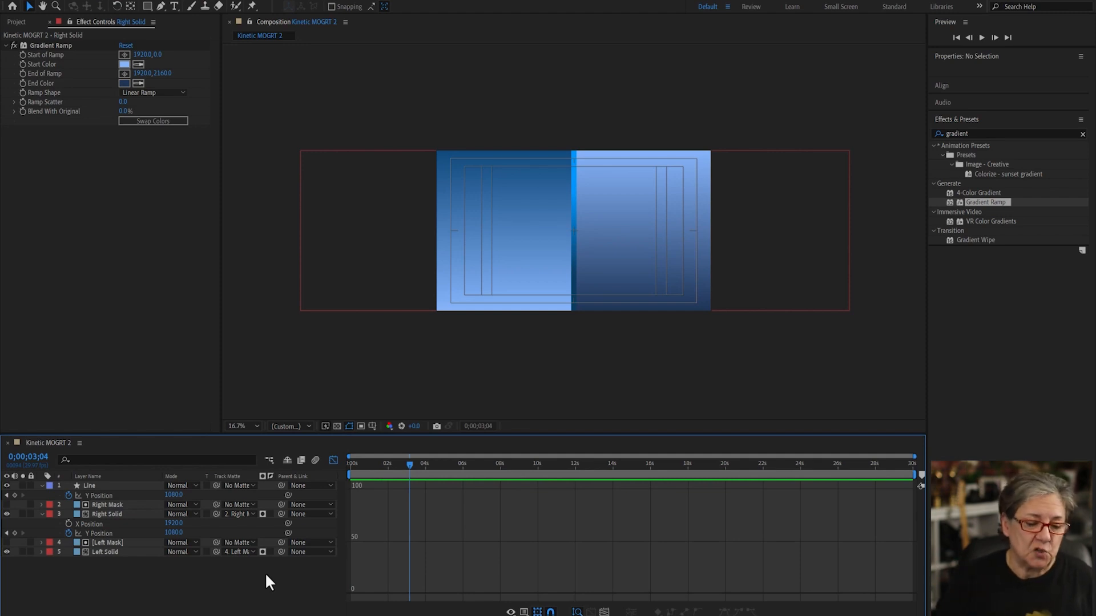
left_click(334, 459)
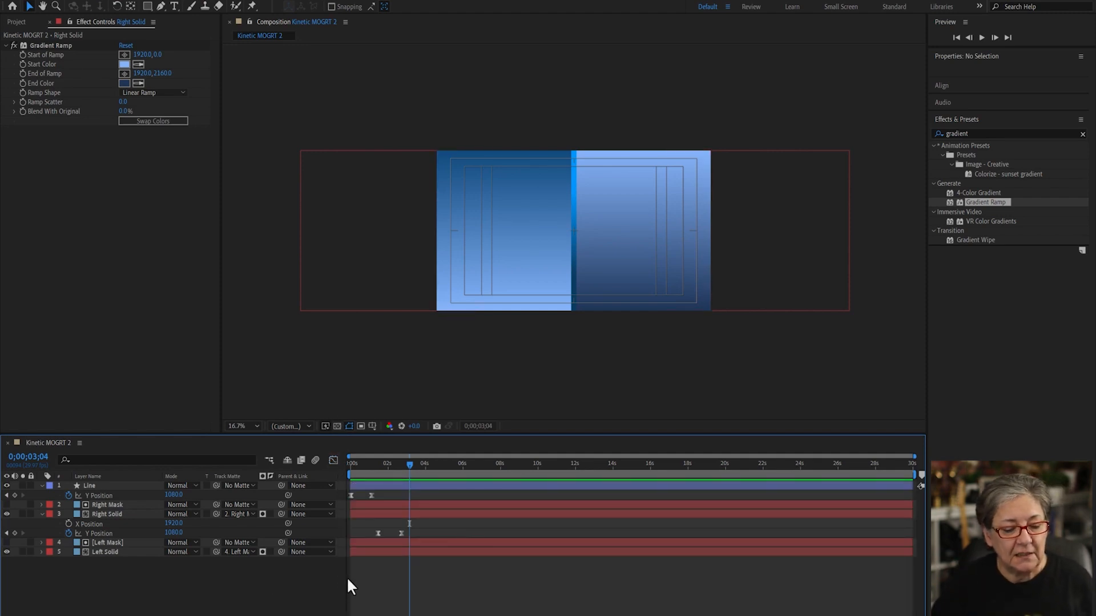
Move the current time to Right Solid's last keyframe at 0;00;02;21, and separate Left Solid's Position into X and Y dimensions.
left_click_drag(406, 465, 397, 465)
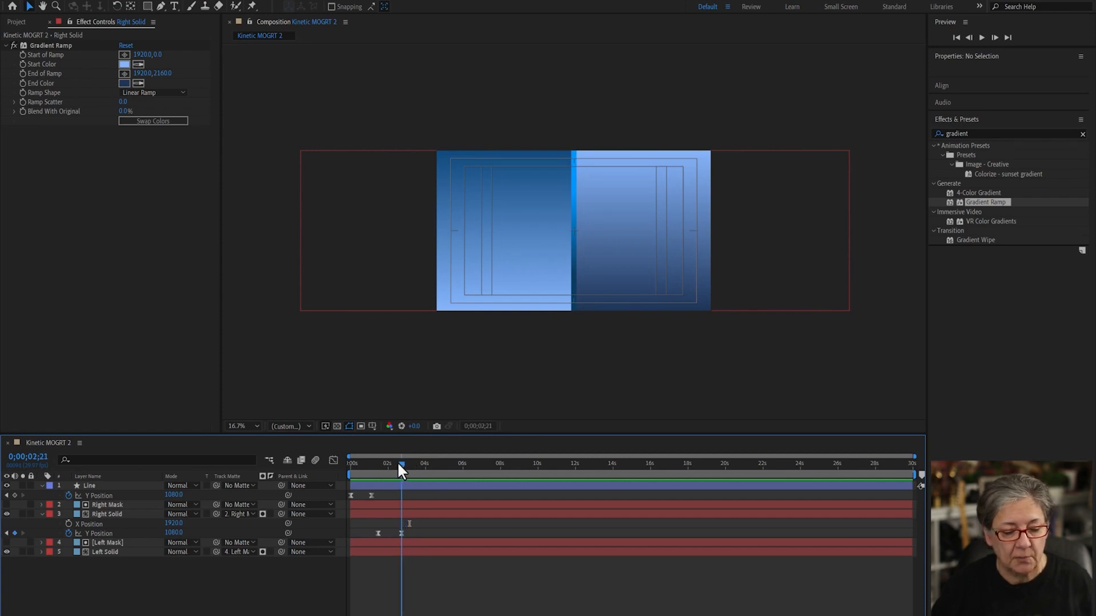
left_click(115, 550)
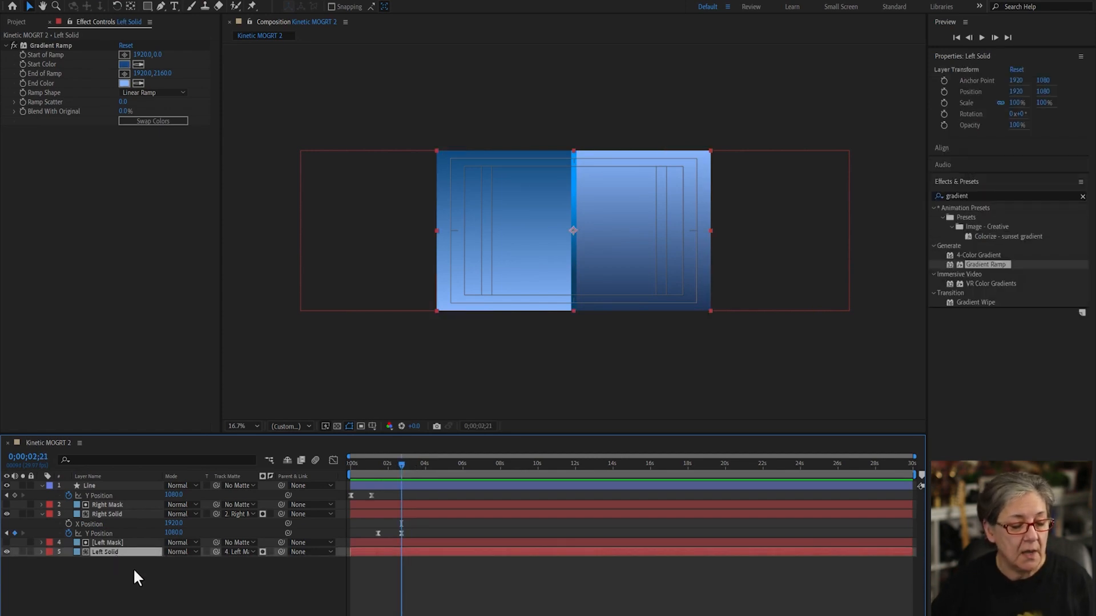
key("p")
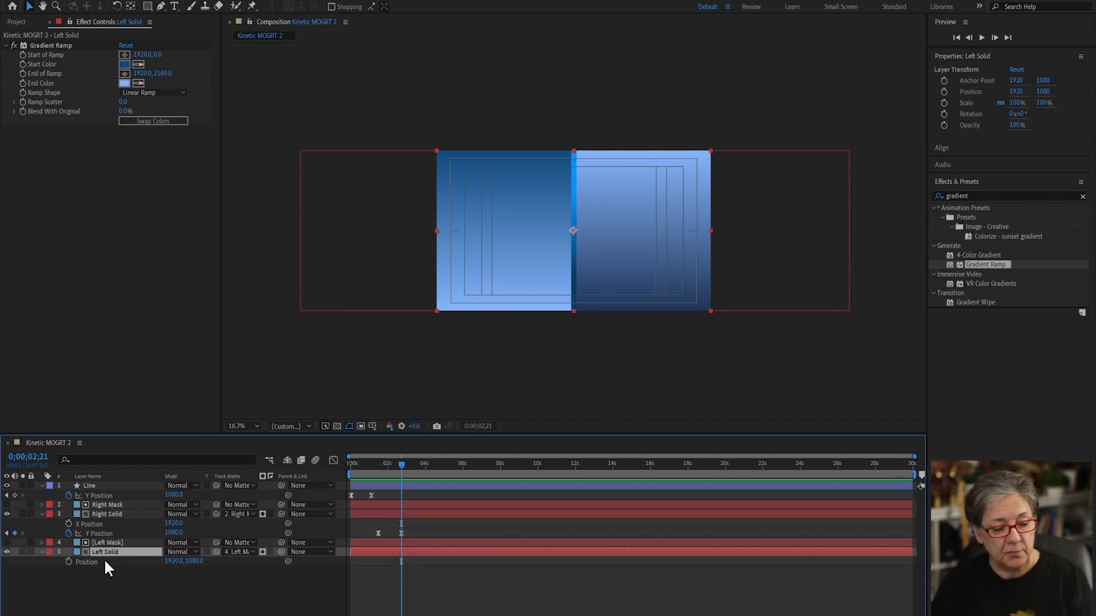
right_click(89, 560)
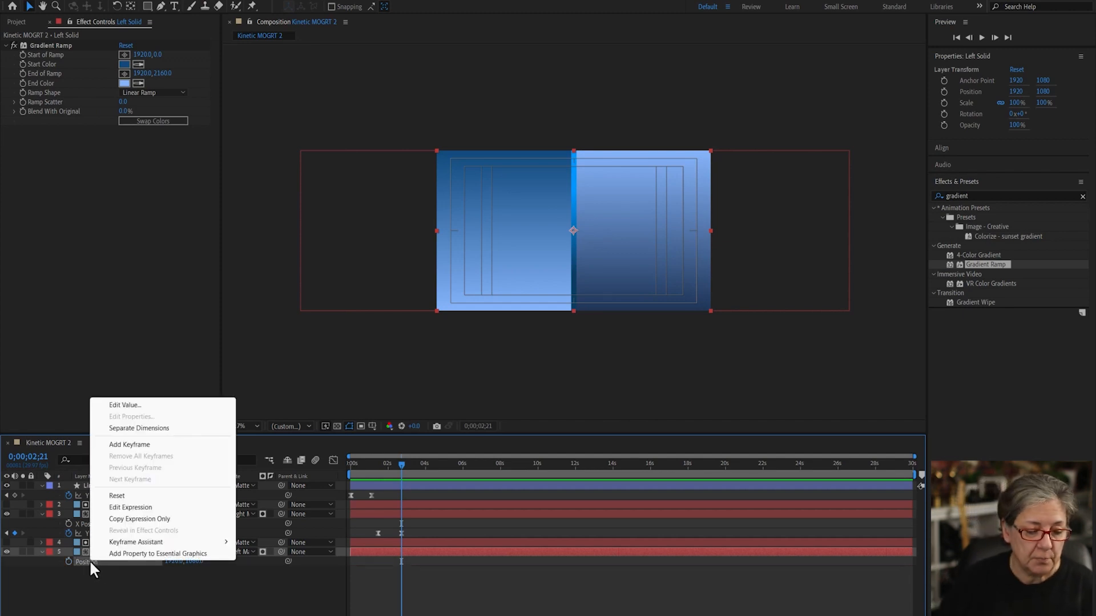
left_click(141, 428)
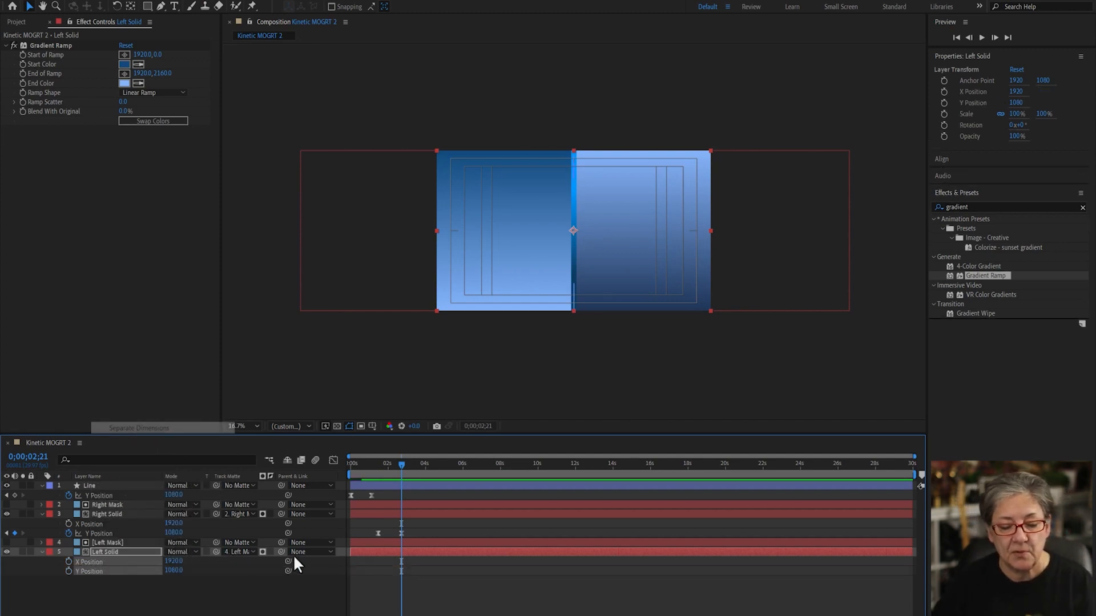
left_click(231, 599)
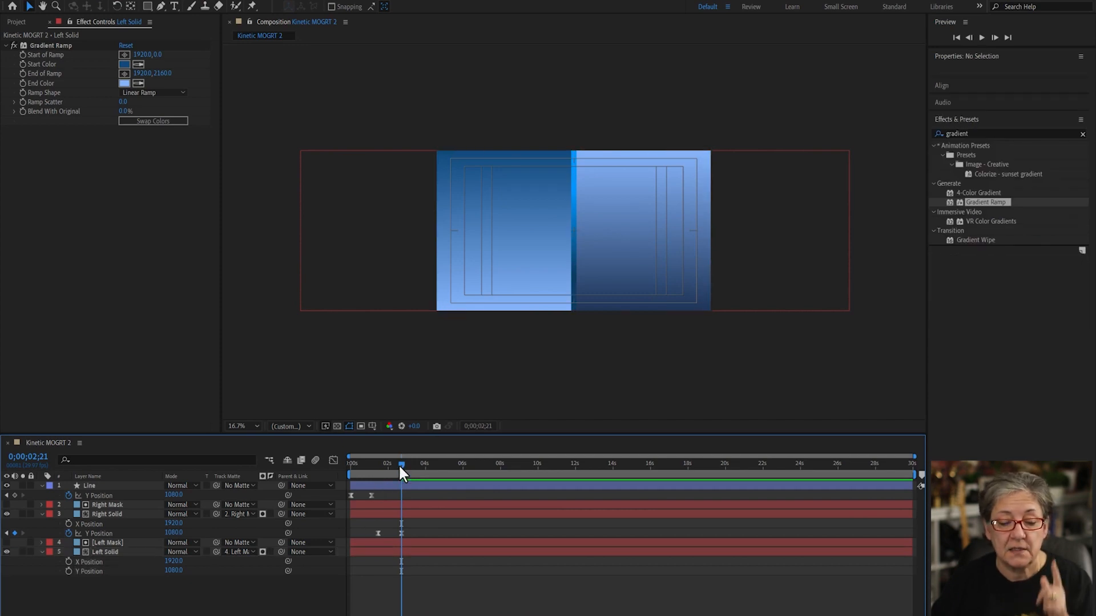
Keyframe Left Solid's current Y Position at 0;00;04;09, and set its Y Position to -1520 at 0;00;02;21.
left_click_drag(401, 466, 430, 467)
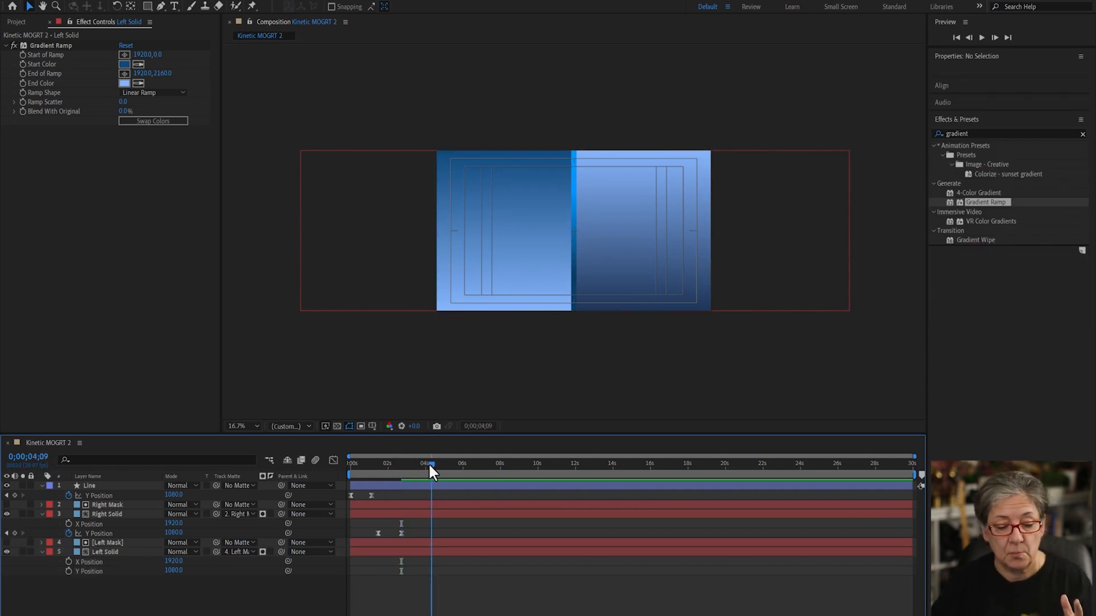
left_click(68, 572)
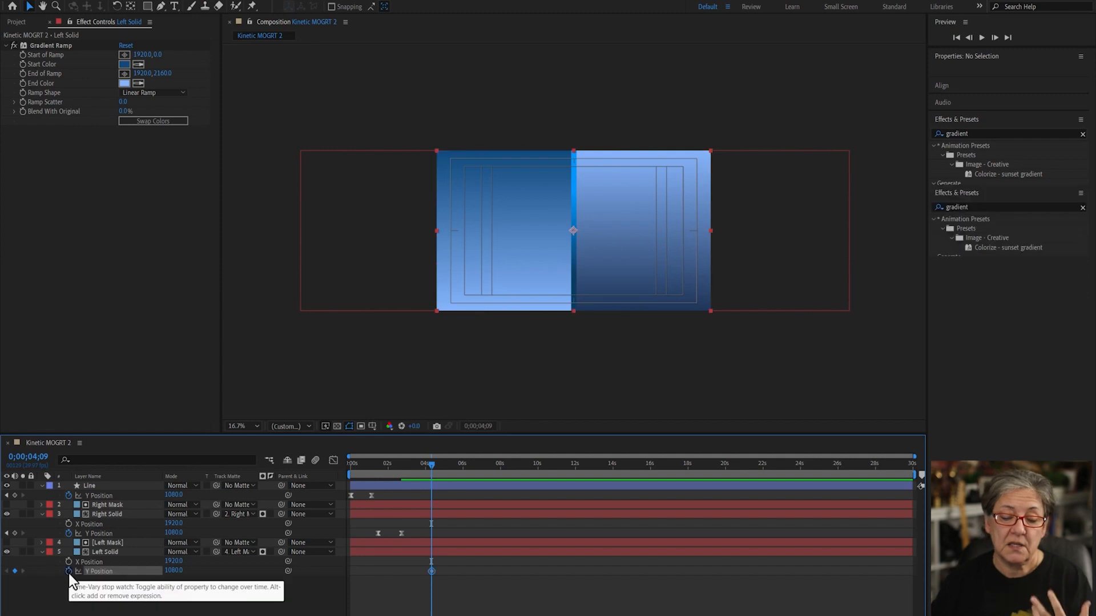
left_click_drag(428, 466, 406, 465)
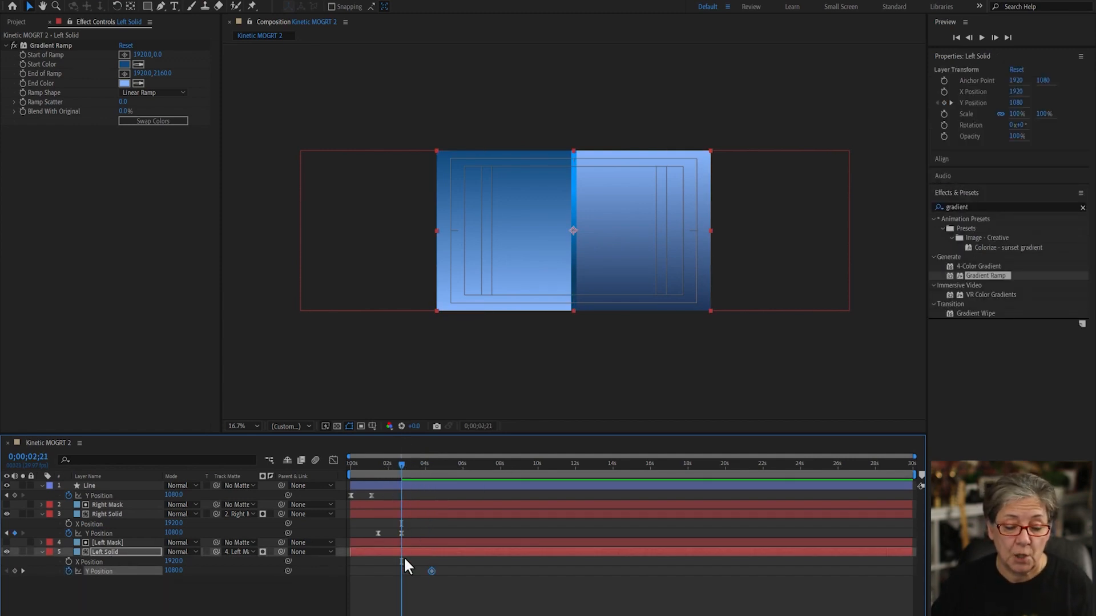
mouse_move(401, 535)
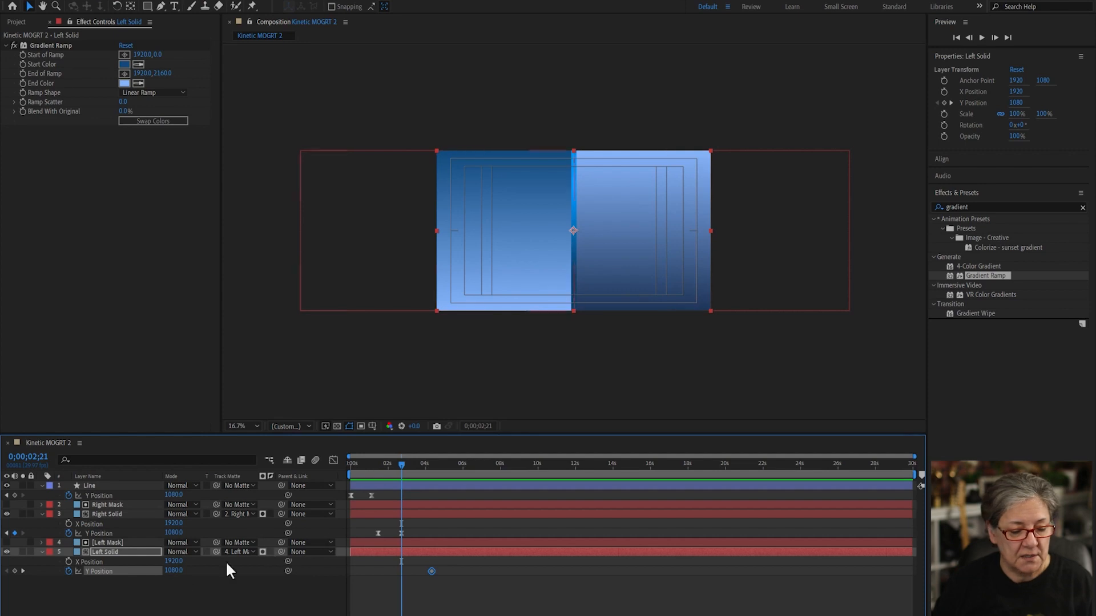
left_click_drag(176, 577, 54, 585)
Apply Easy Ease to Left Solid's Y Position keyframes and bend the value curve into an overshoot before the last keyframe.
left_click(101, 572)
key("F9")
left_click(333, 461)
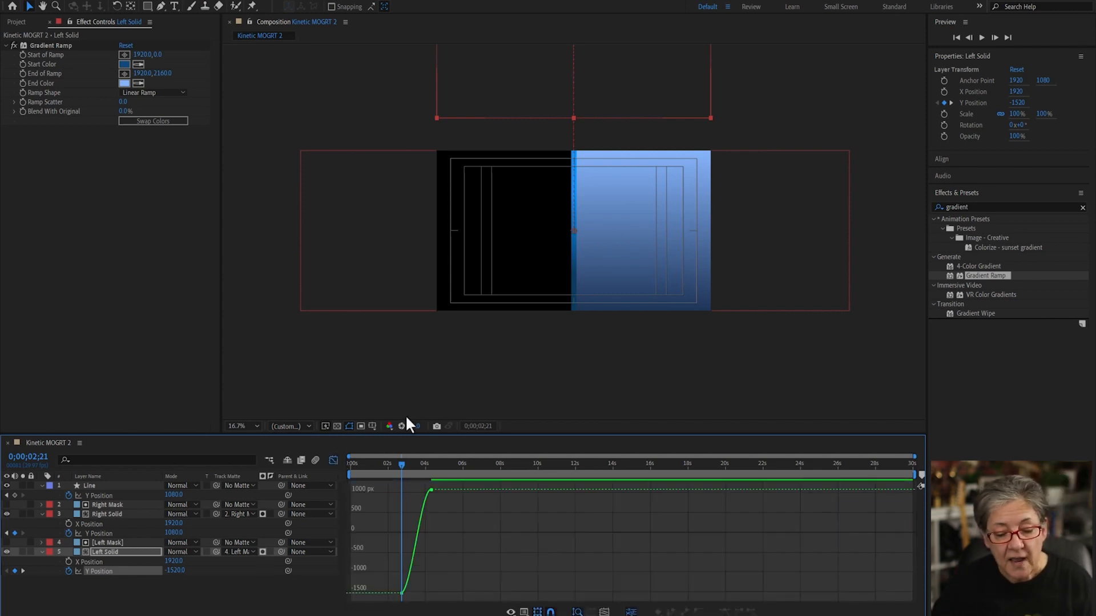
left_click(428, 491)
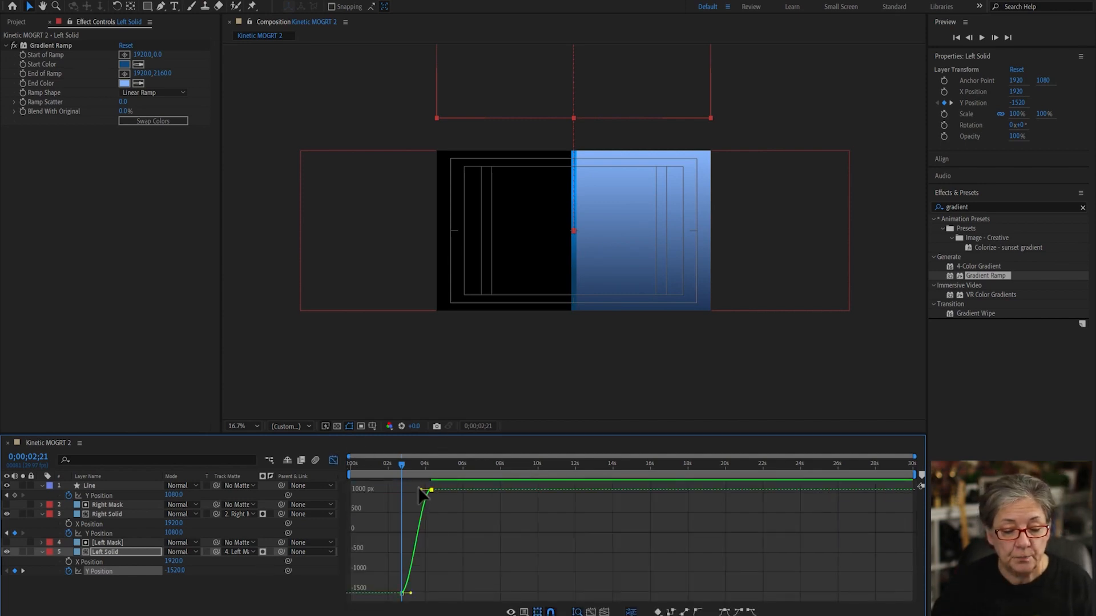
left_click_drag(423, 494, 331, 465)
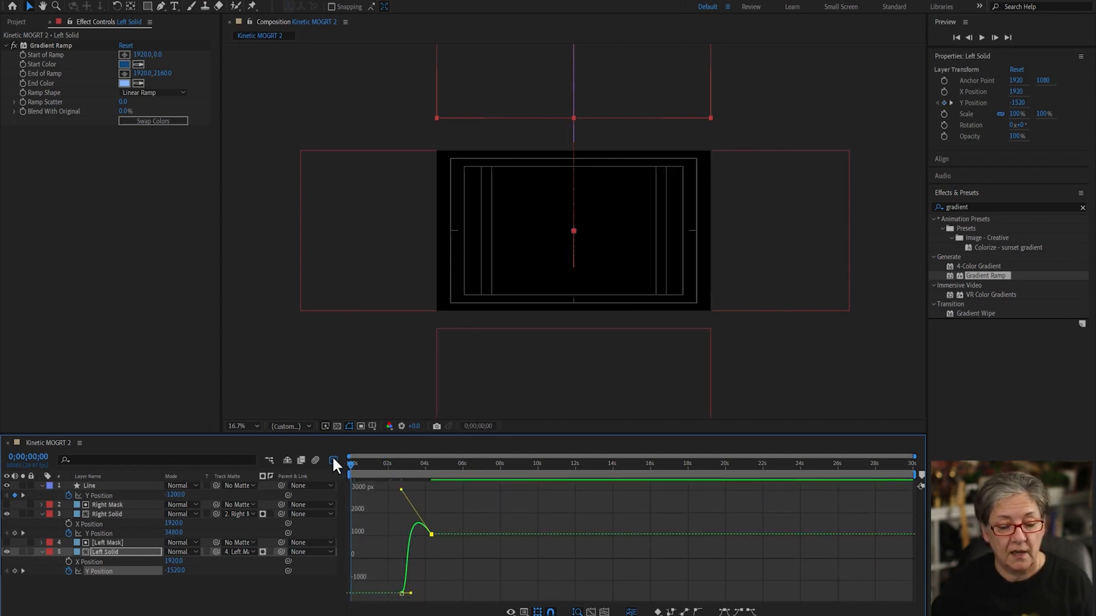
Preview the line and both solids animating in from the first frame.
left_click(283, 573)
key("space")
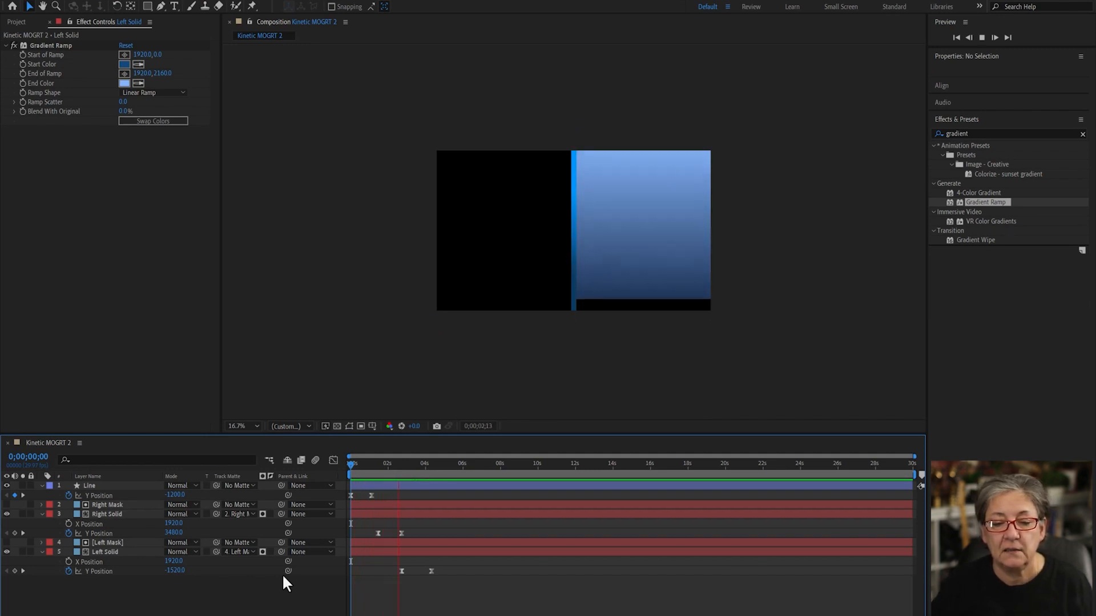
key("space")
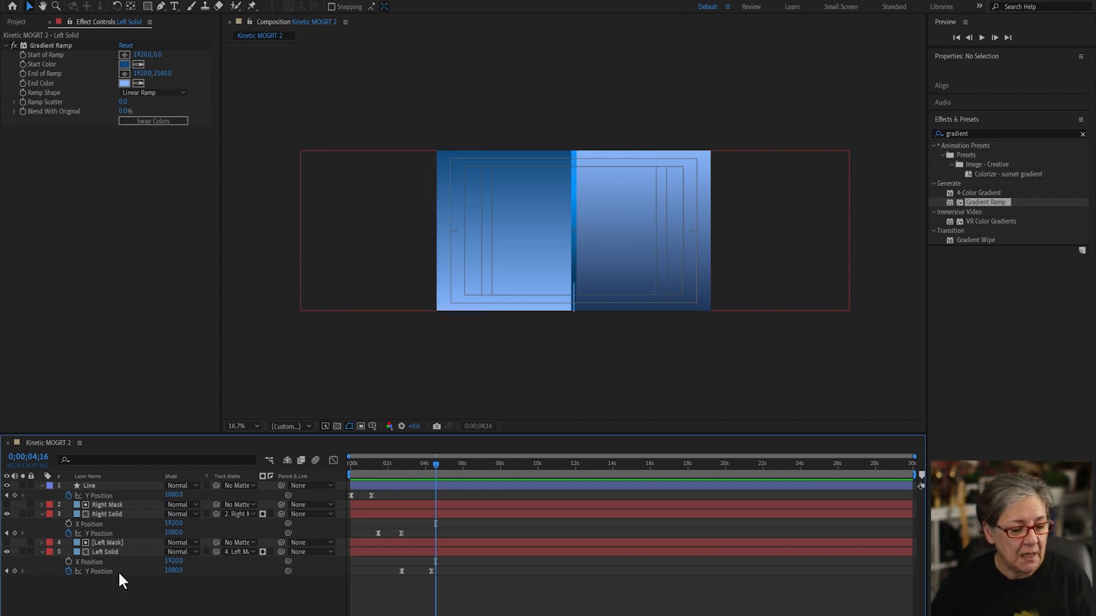
Compress all Y Position keyframes of Line, Right Solid and Left Solid proportionally in time, ending at about 3 seconds.
left_click_drag(468, 594, 282, 482)
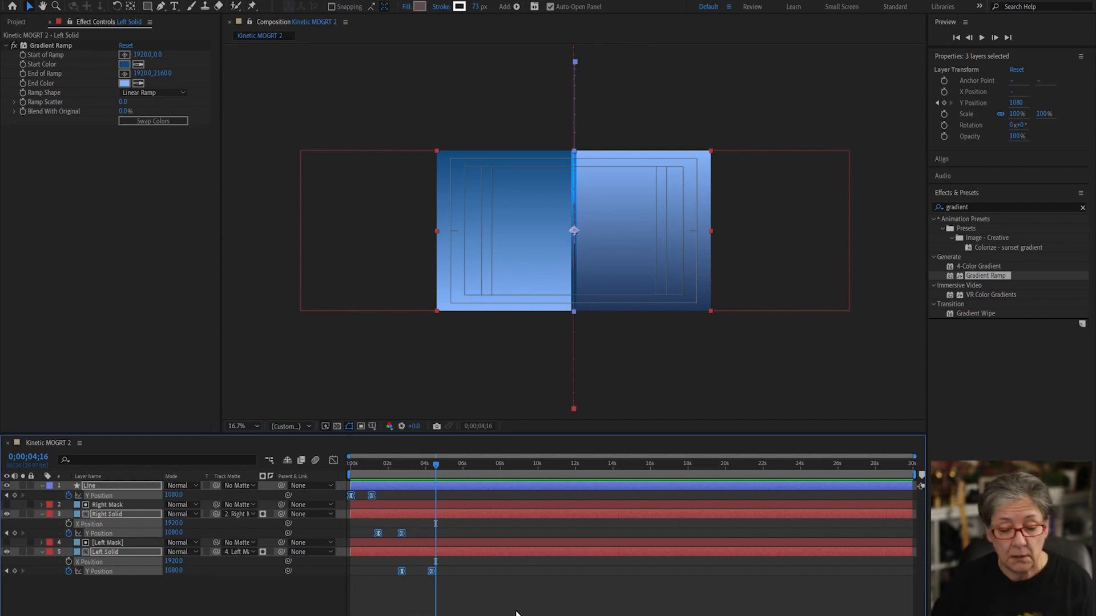
left_click_drag(427, 570, 405, 568)
left_click(411, 585)
Preview the shortened animation from the first frame.
key("Home")
key("space")
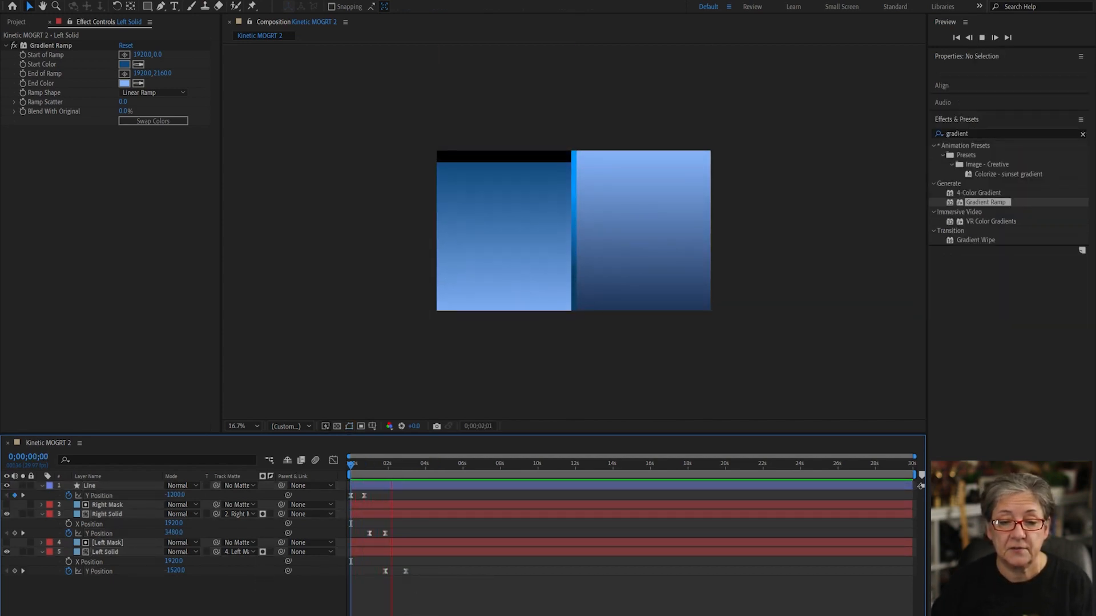
key("space")
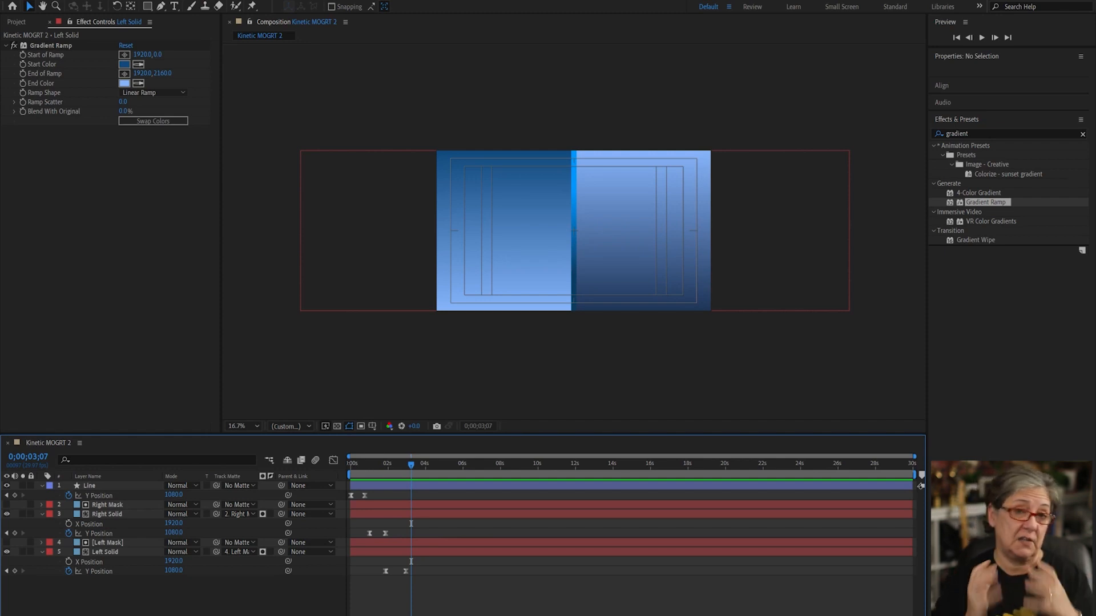
With no layer selected, add a text layer reading "text 1" over the left half of the composition.
left_click(98, 487)
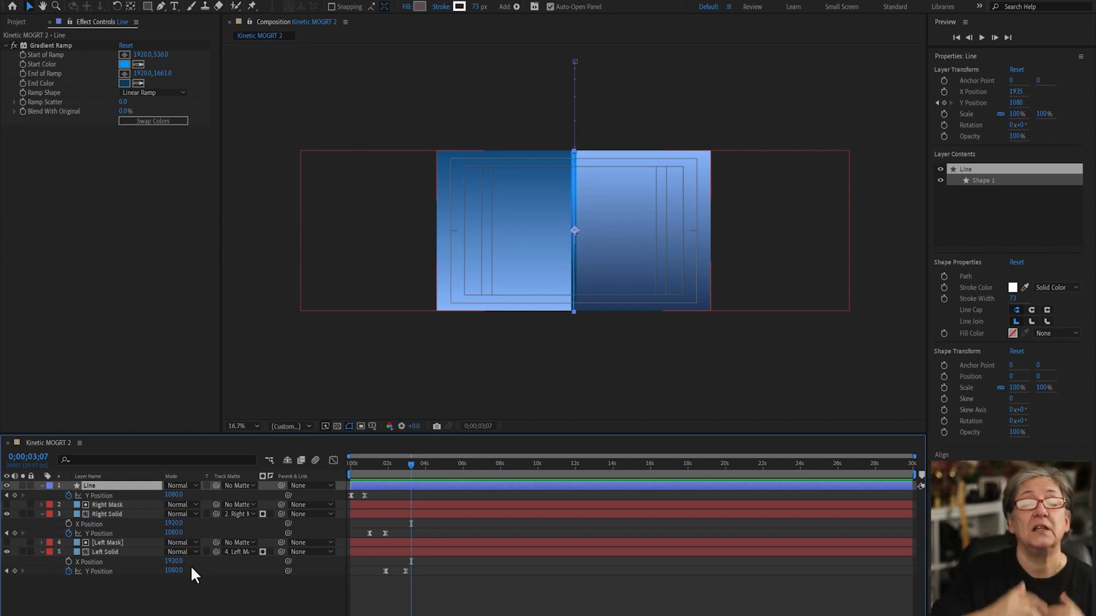
left_click(190, 565)
left_click(176, 7)
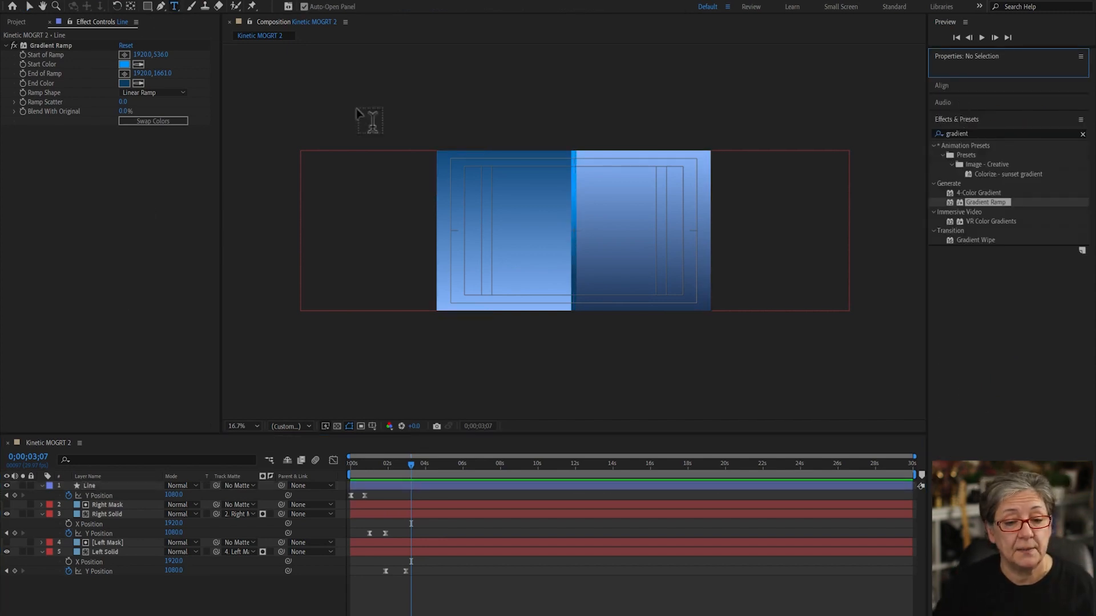
left_click(479, 240)
type("text 1")
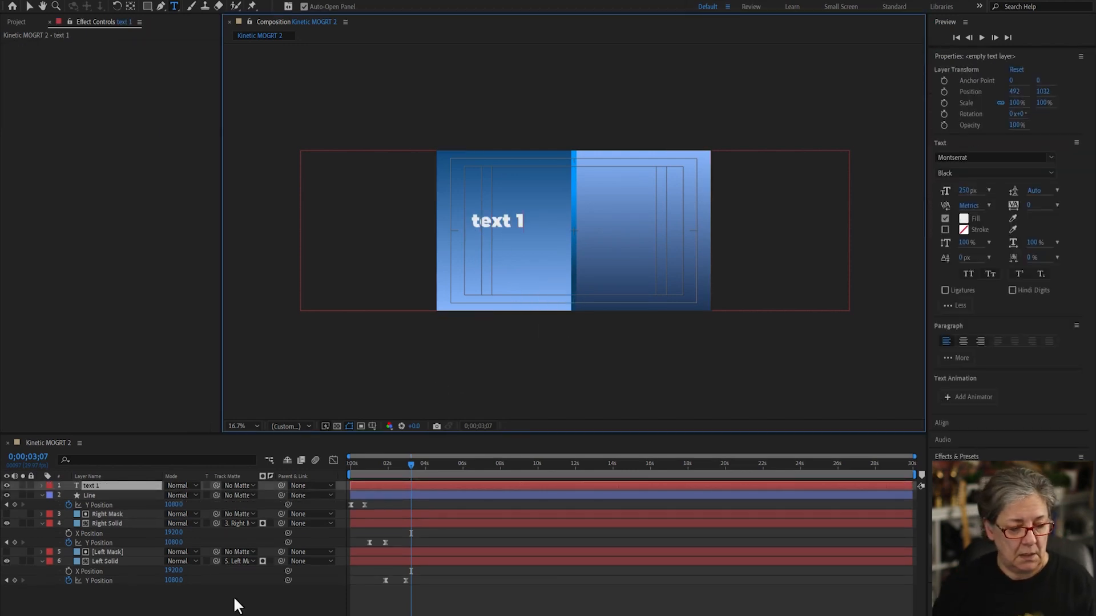
Duplicate the "text 1" layer and move the copy onto the right half of the composition.
left_click(80, 485)
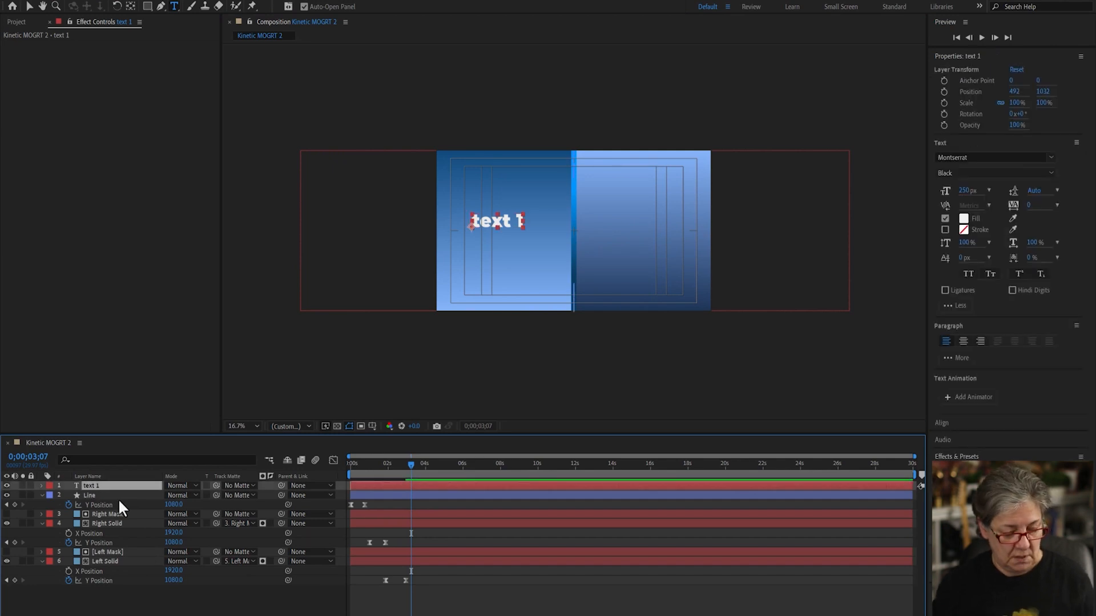
key("ctrl+d")
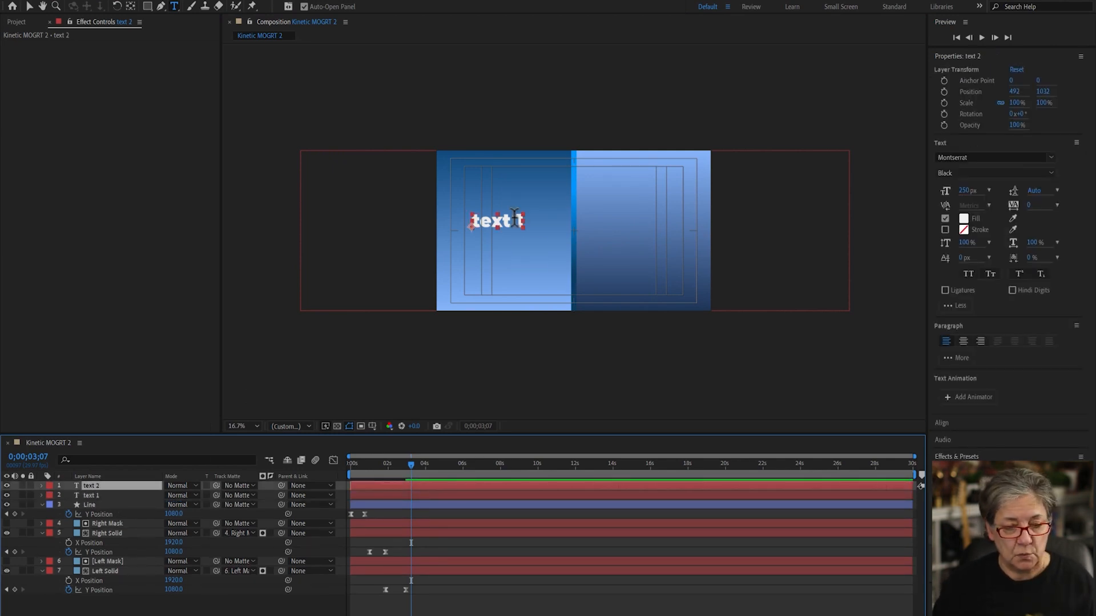
left_click(29, 6)
left_click_drag(498, 219, 640, 226)
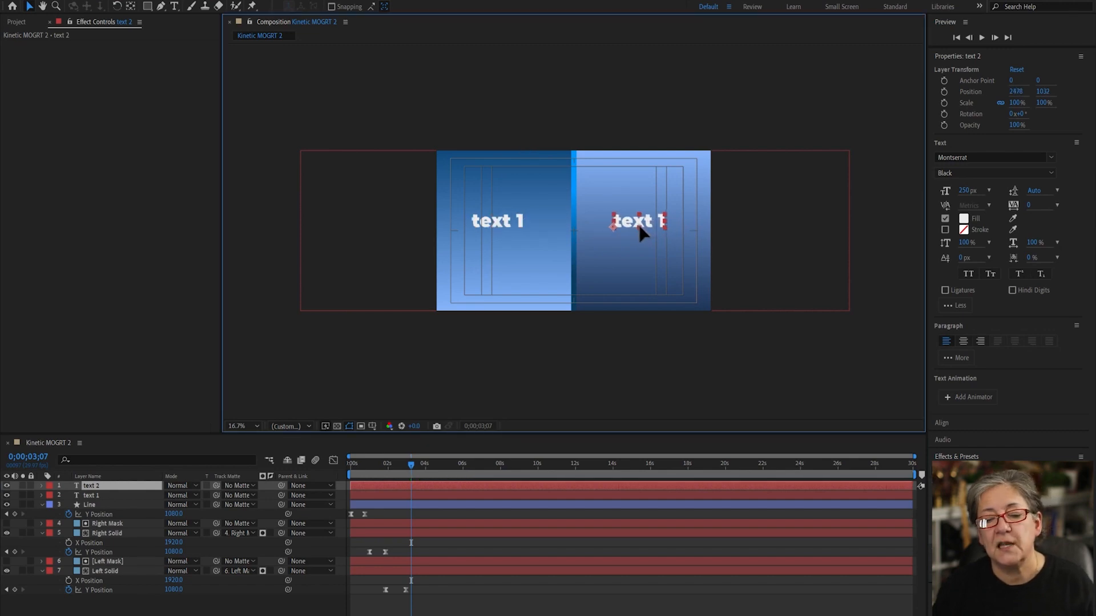
Center each text in its half, placing the left one at about 798, 1152 and the right one at about 2556, 1146.
left_click(505, 222)
left_click_drag(504, 219, 526, 228)
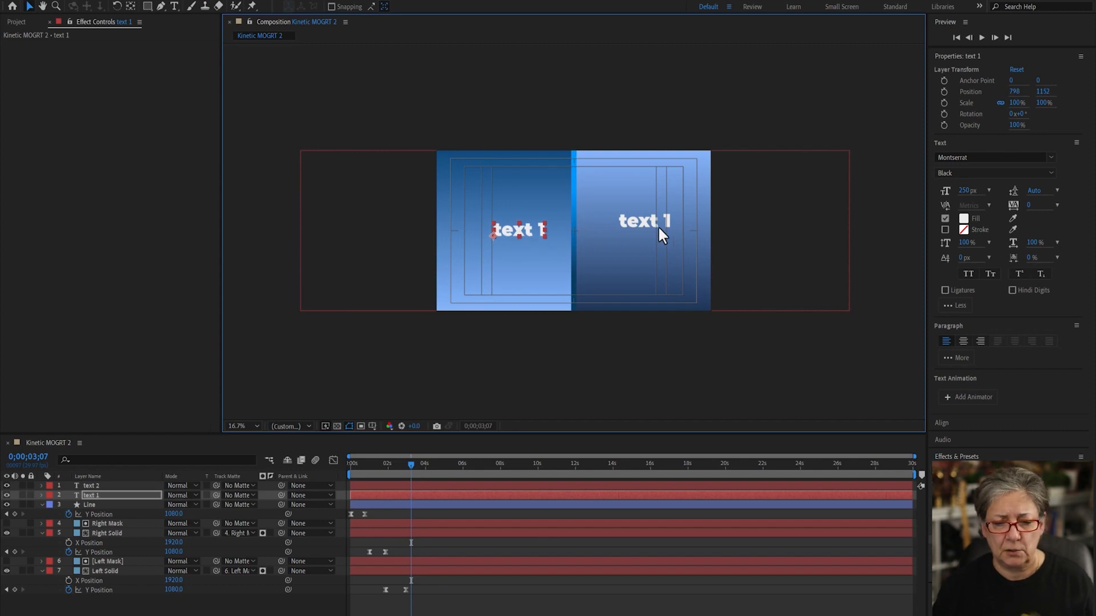
left_click_drag(646, 223, 649, 237)
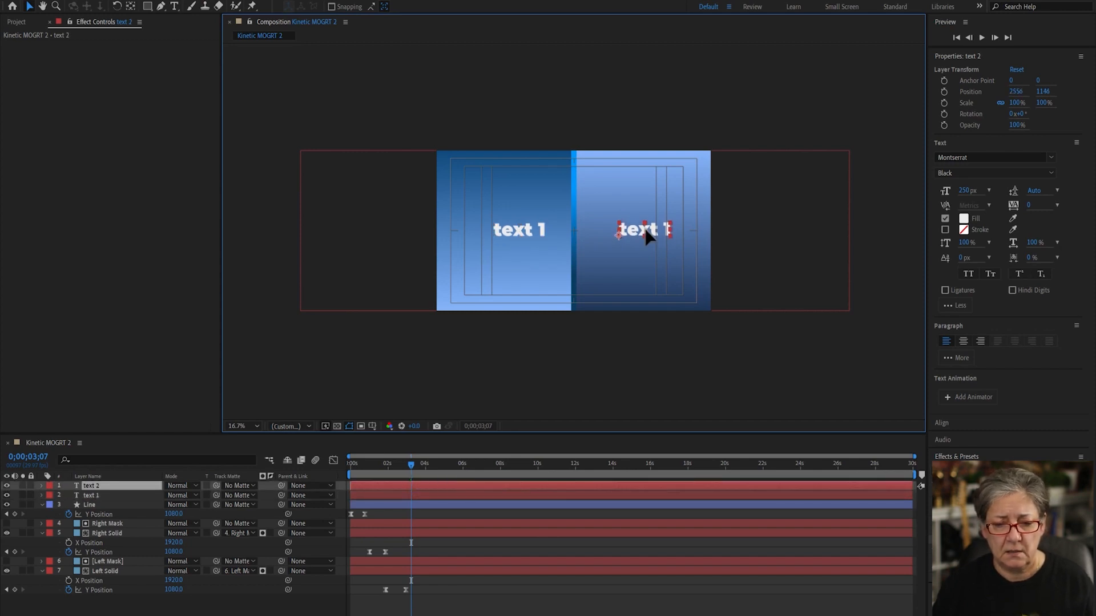
left_click(617, 254)
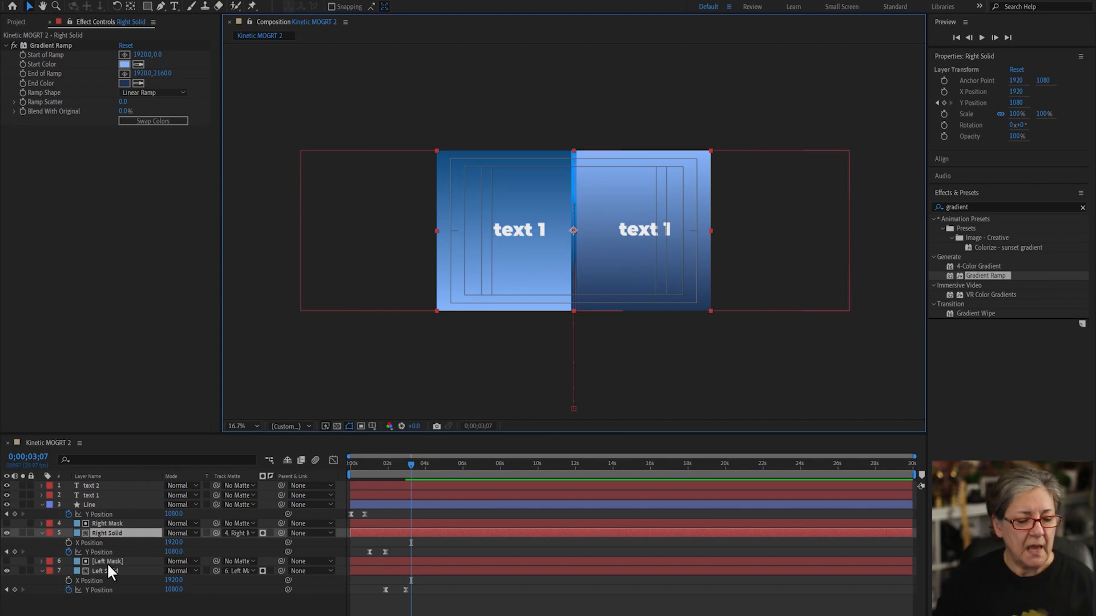
Reveal the Position property of both text layers, and select only the text on the right half.
left_click(95, 486)
left_click(95, 495, "shift")
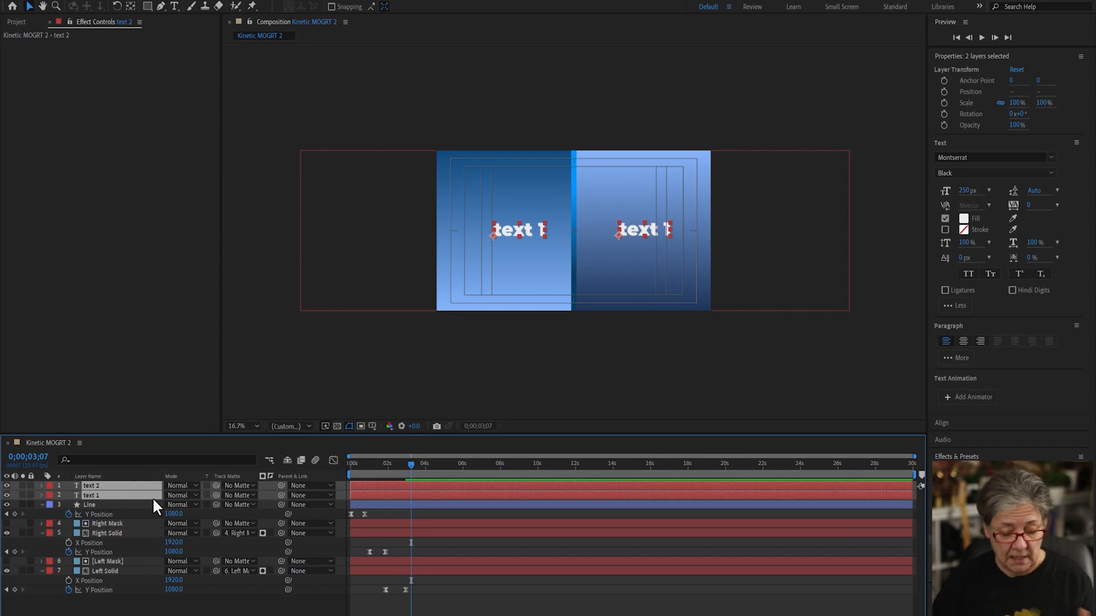
key("p")
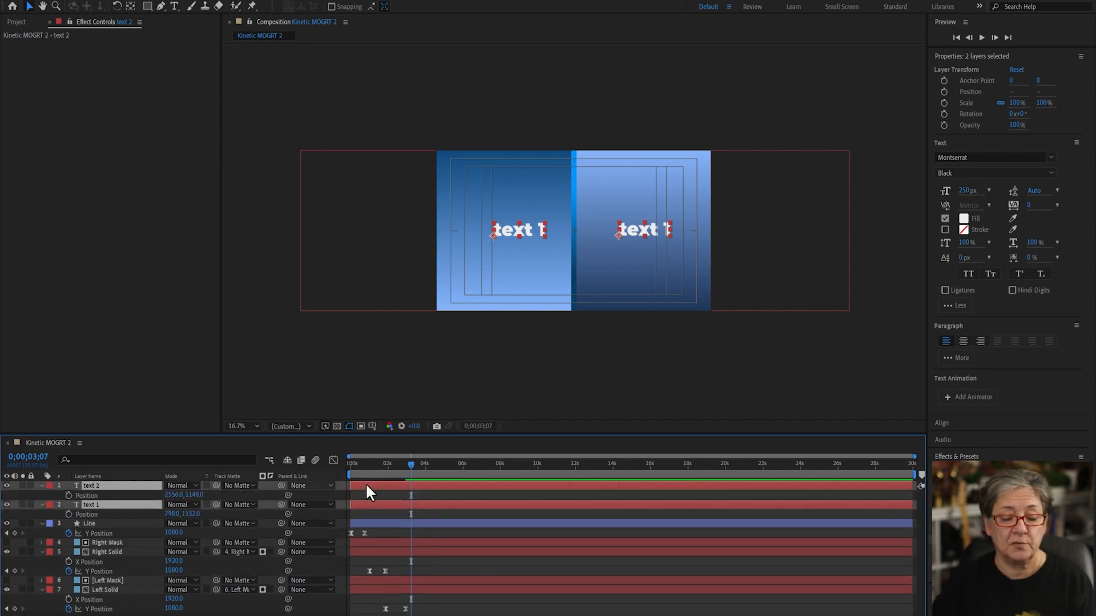
key("F2")
left_click_drag(375, 464, 418, 472)
left_click(642, 231)
left_click(640, 231)
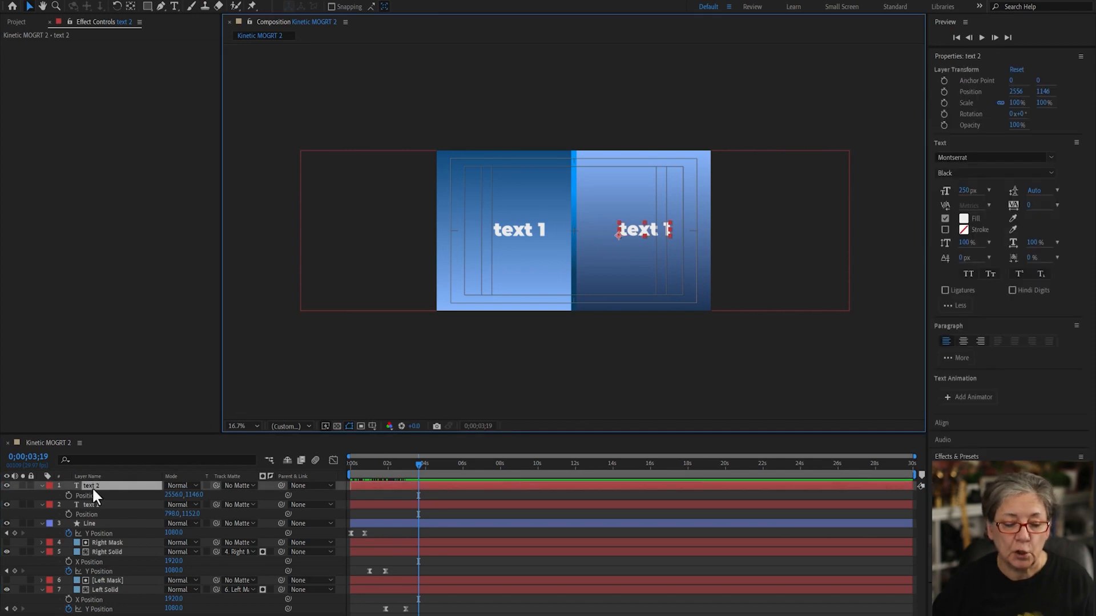
Separate the "text 2" position dimensions, keyframe its Y Position at 0;00;04;05, and set Y Position to 2746 at 0;00;03;06.
left_click_drag(419, 464, 429, 463)
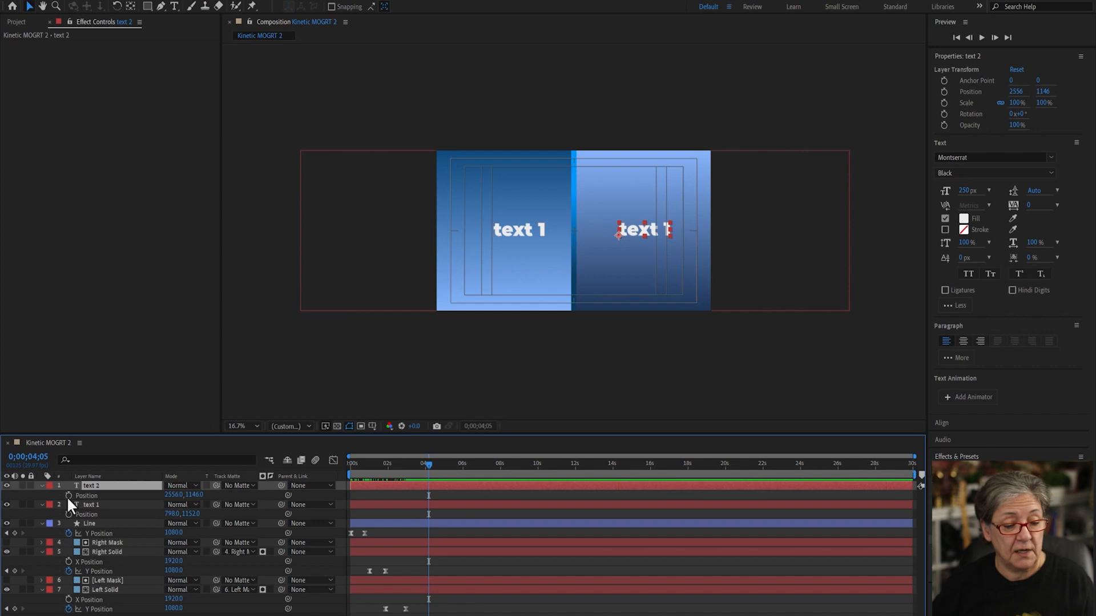
right_click(89, 493)
left_click(135, 360)
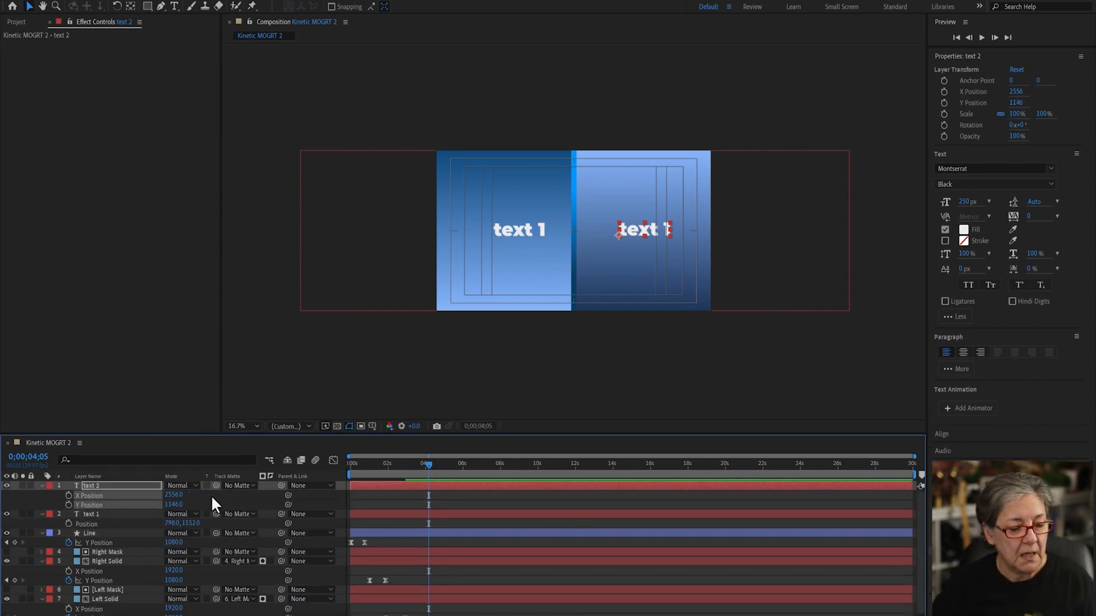
left_click(69, 505)
left_click_drag(433, 465, 409, 467)
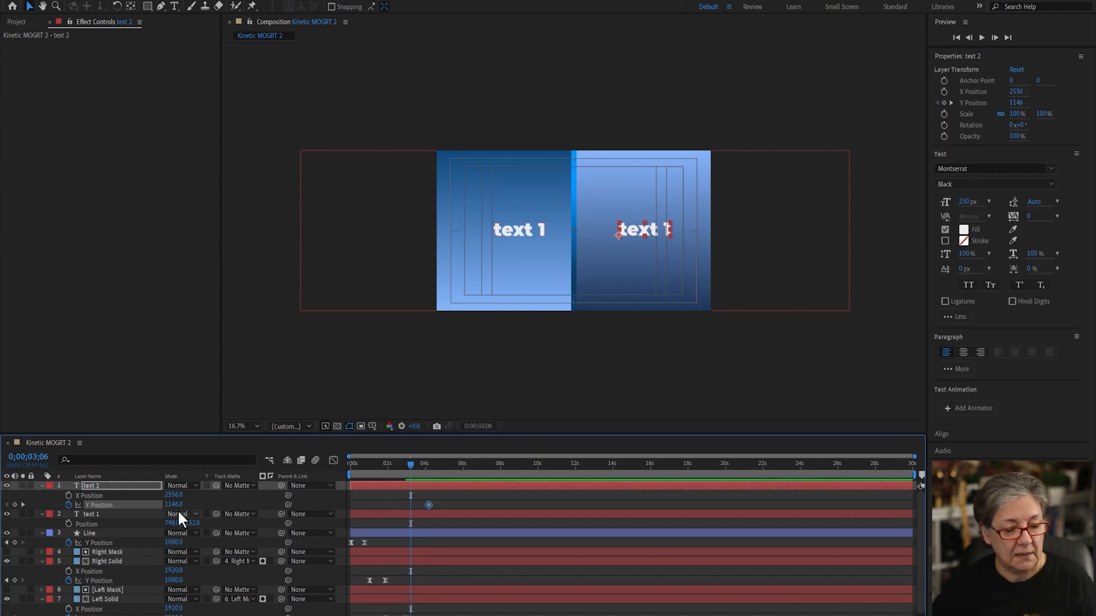
left_click_drag(175, 506, 430, 562)
Easy-ease both "text 2" Y Position keyframes and shape the end of their value curve in the graph editor for a slight overshoot.
left_click(98, 504)
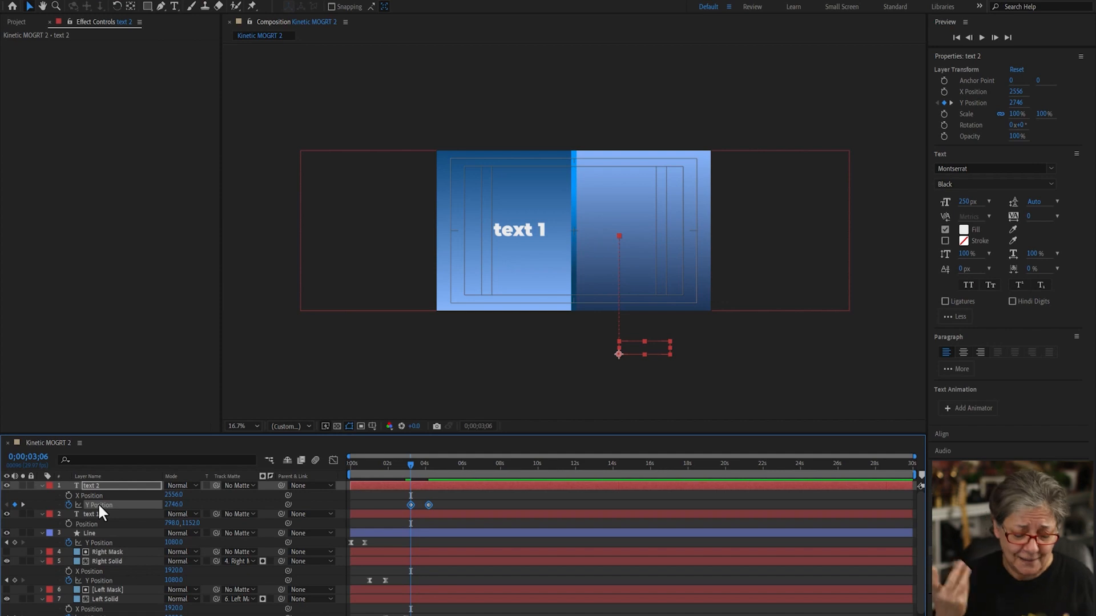
key("F9")
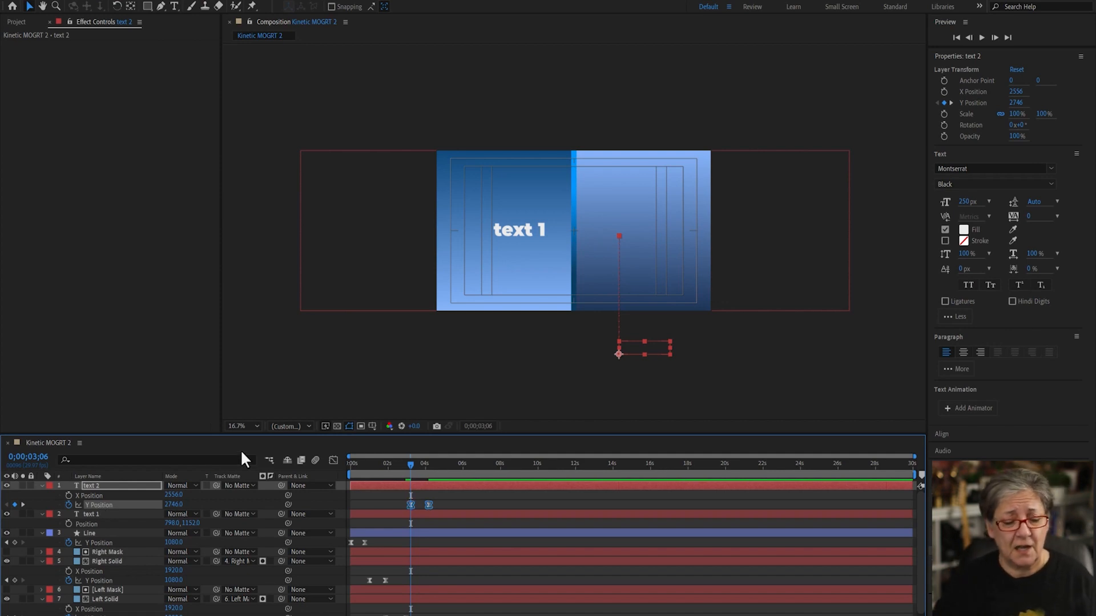
left_click(332, 459)
left_click(428, 594)
left_click_drag(423, 593, 393, 600)
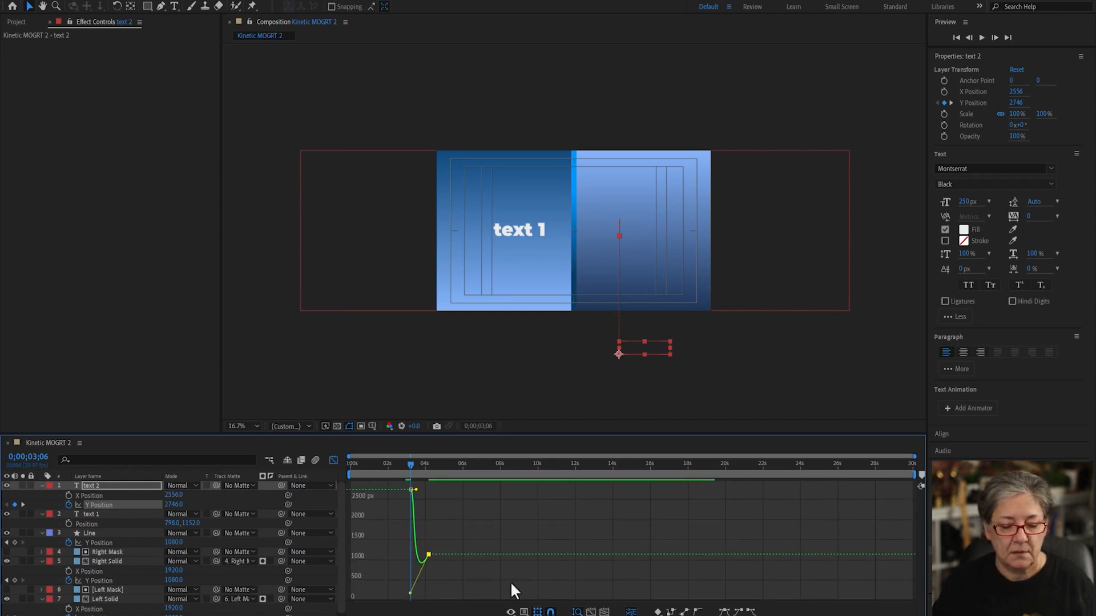
Preview the right text's rise from about two seconds.
left_click(392, 464)
key("space")
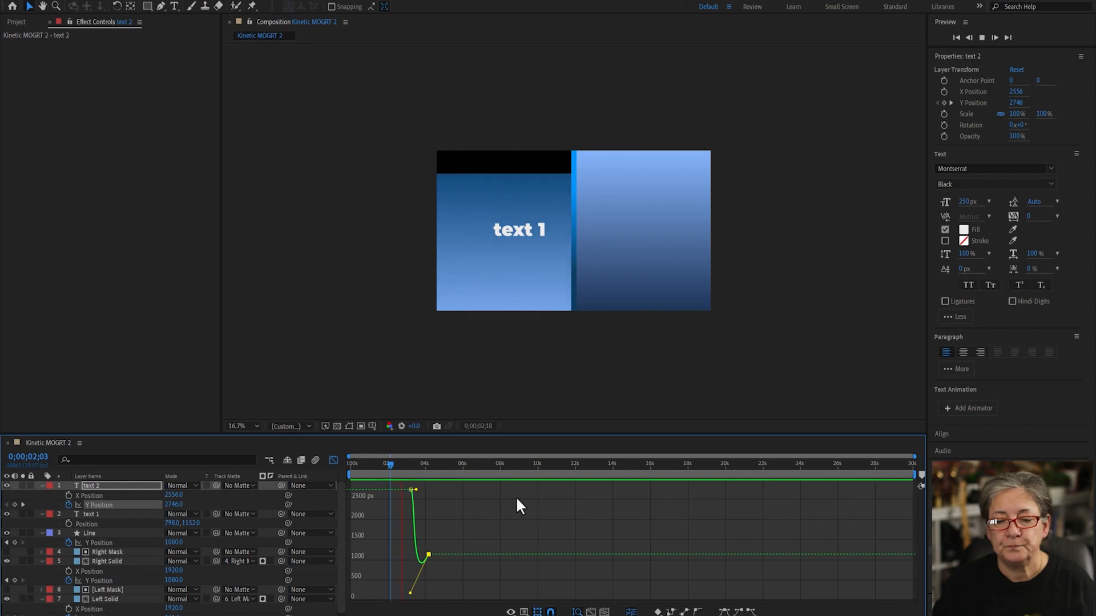
key("space")
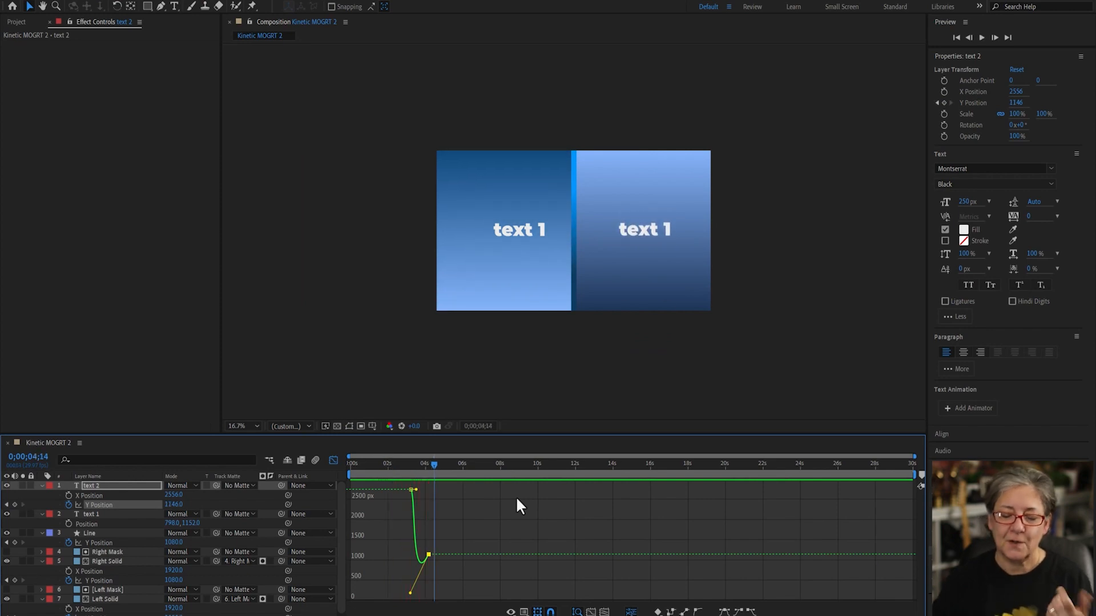
Leave the graph editor, keyframe the "text 1" Position at about 5 seconds, and go back to 0;00;03;25.
left_click(92, 486)
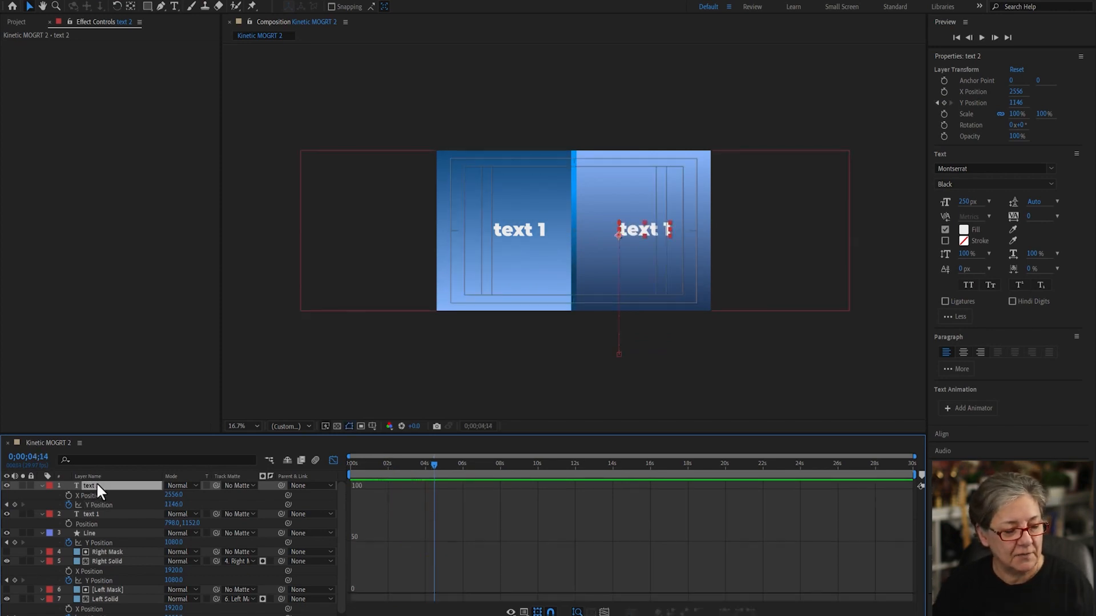
left_click(101, 514)
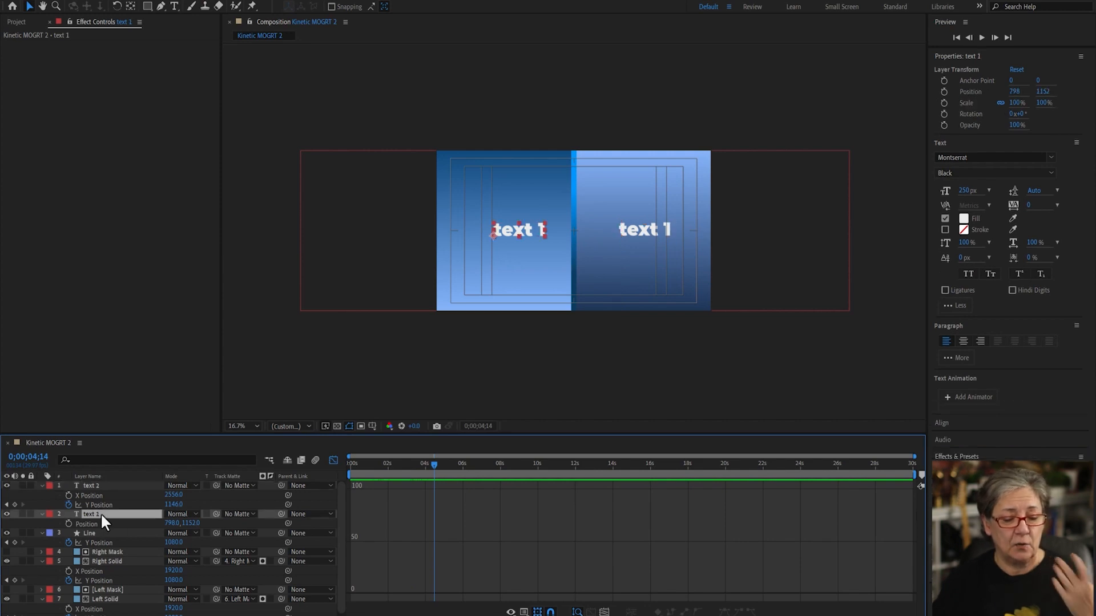
left_click(333, 461)
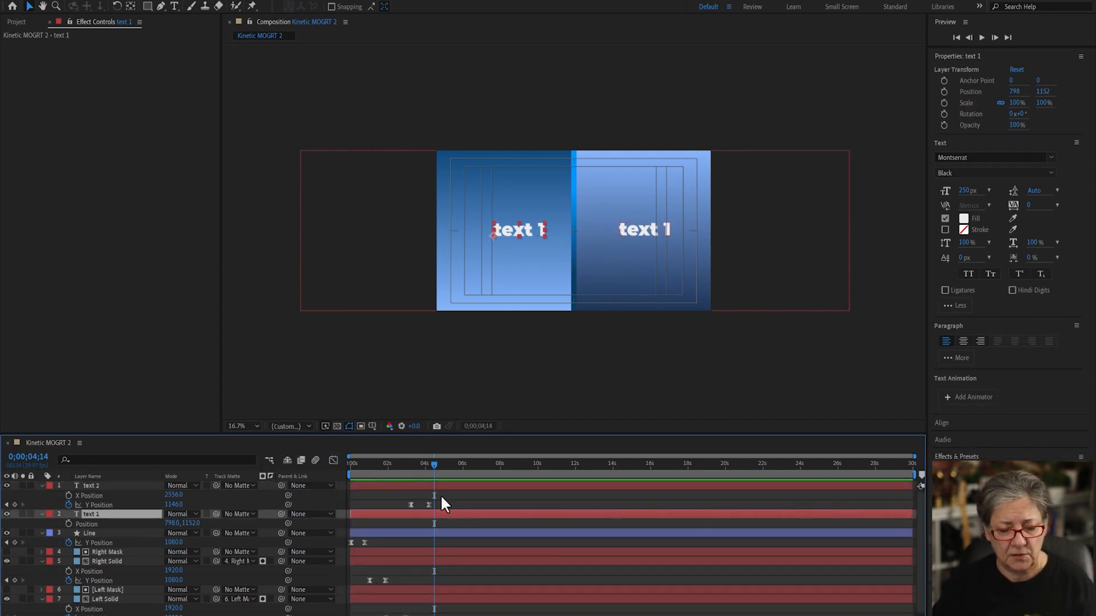
left_click_drag(432, 462, 448, 464)
left_click(68, 523)
left_click_drag(432, 463, 421, 467)
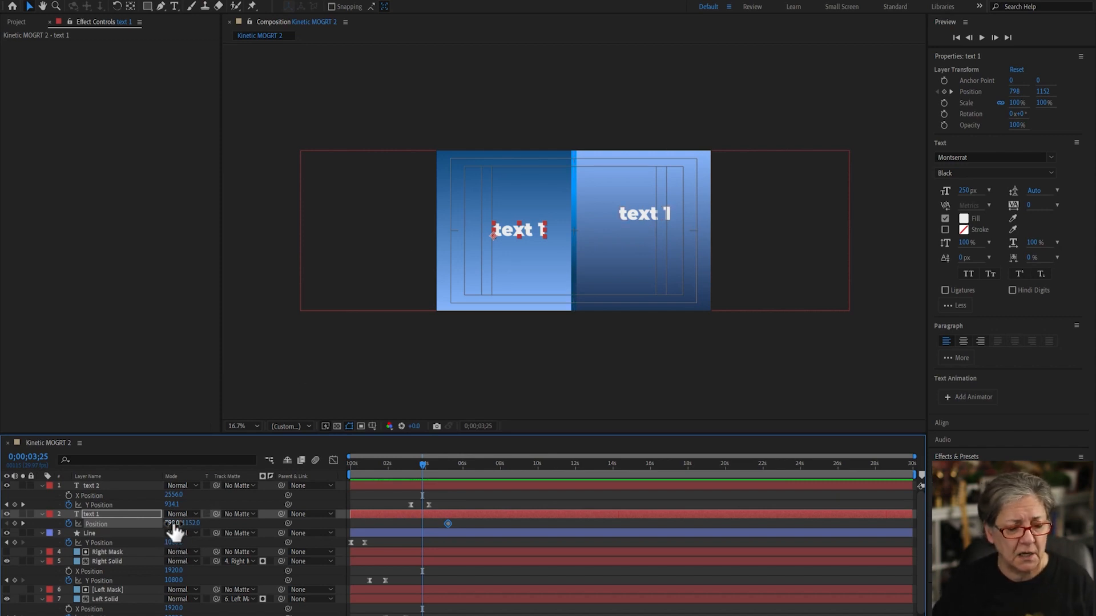
Separate the "text 1" position into X and Y, and remove the X Position keyframe.
right_click(93, 524)
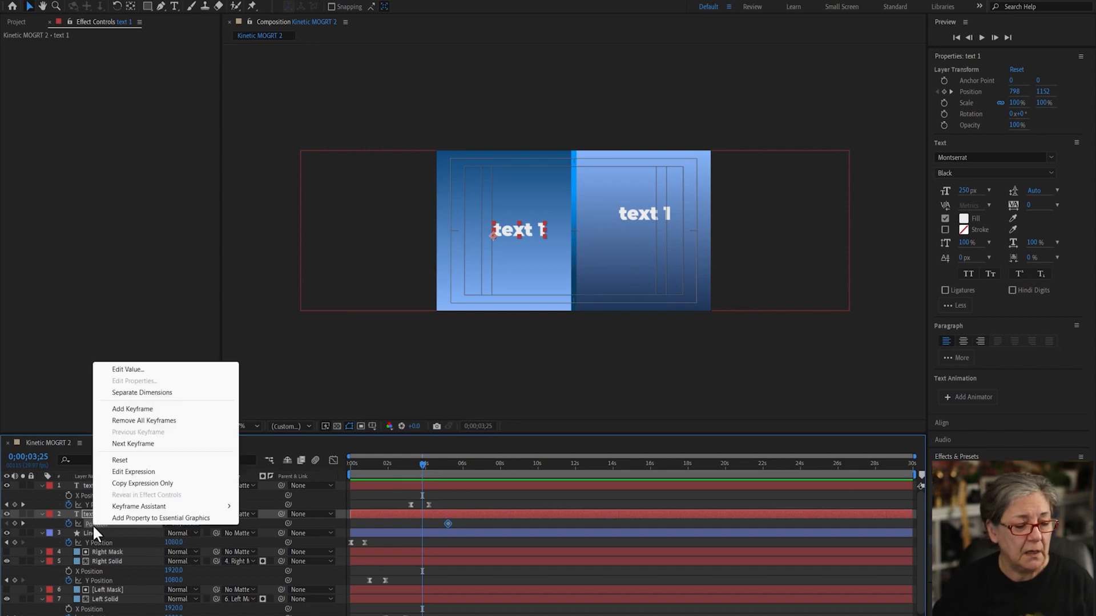
left_click(162, 392)
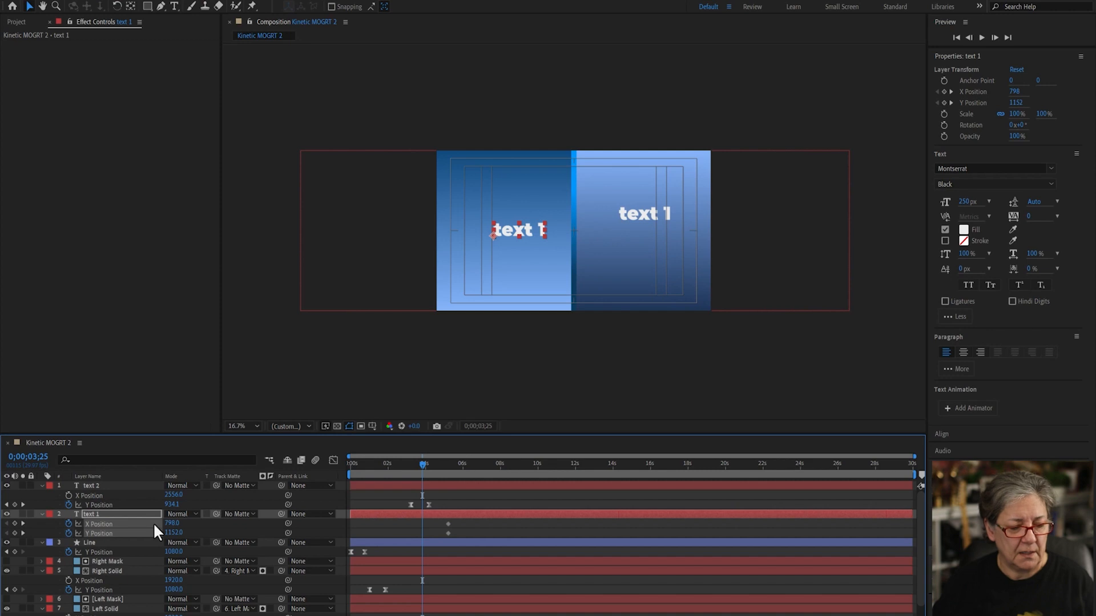
left_click(68, 524)
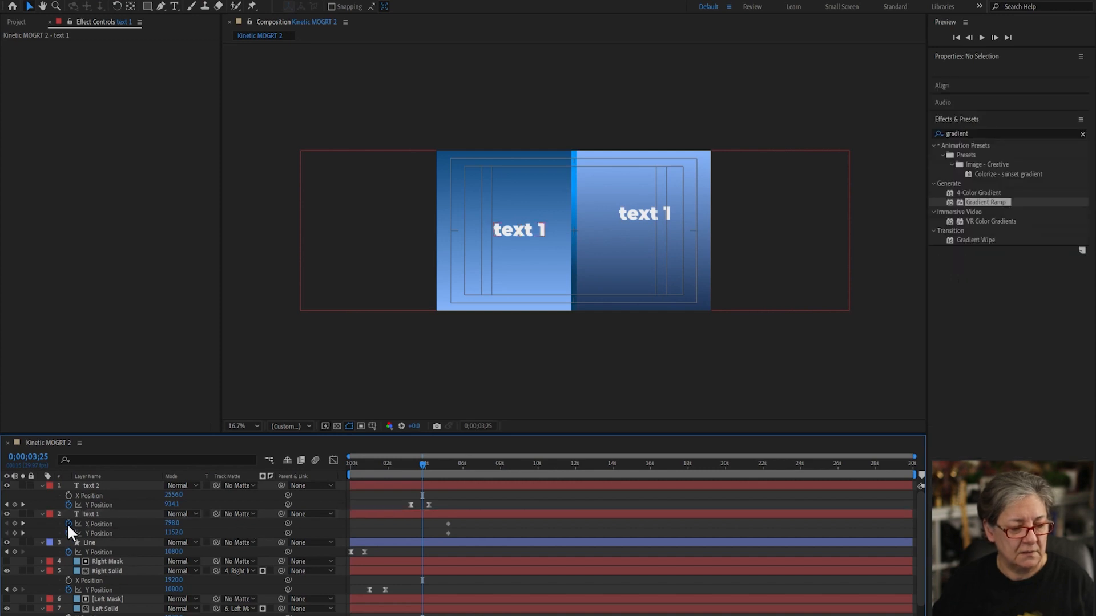
left_click(117, 534)
left_click_drag(176, 530, 70, 562)
key("ctrl+z")
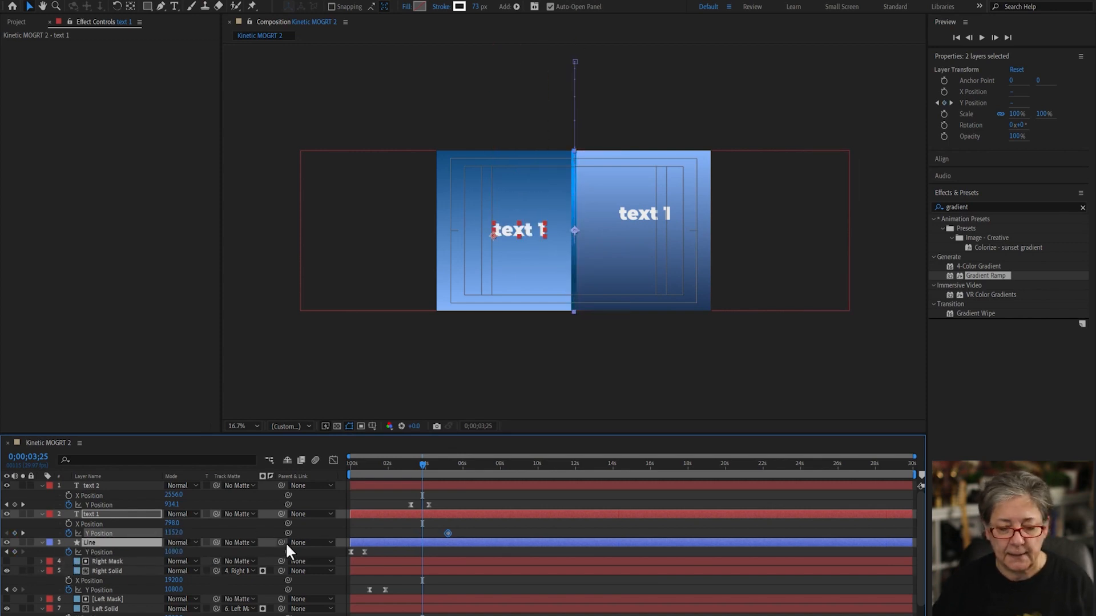
left_click(329, 528)
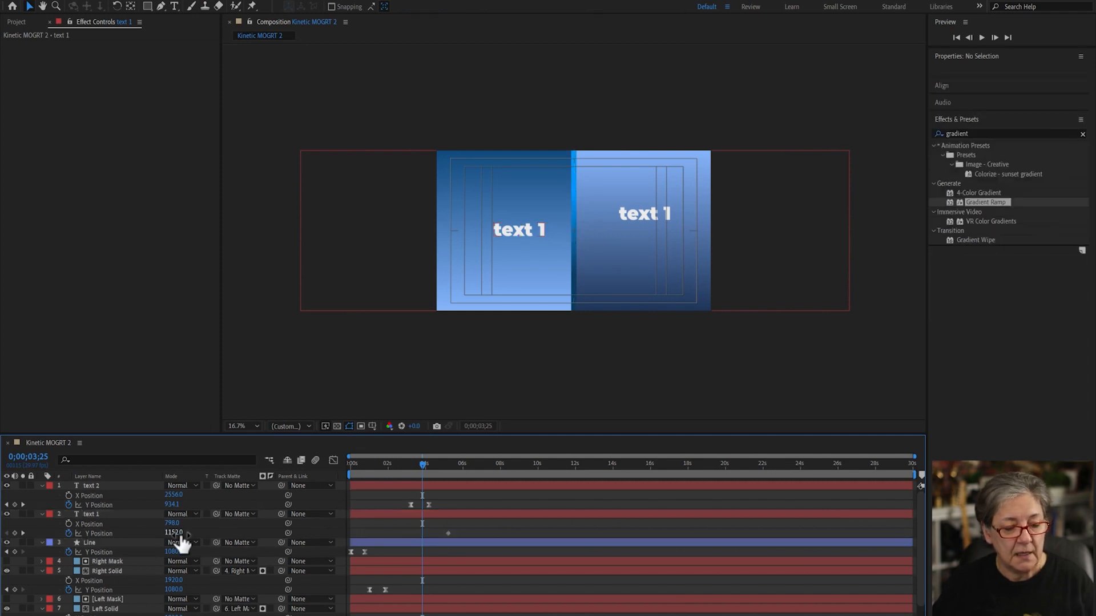
Set the "text 1" Y Position to -516 at 0;00;03;25 and easy-ease both of its keyframes.
left_click_drag(173, 533, 61, 530)
left_click(101, 529)
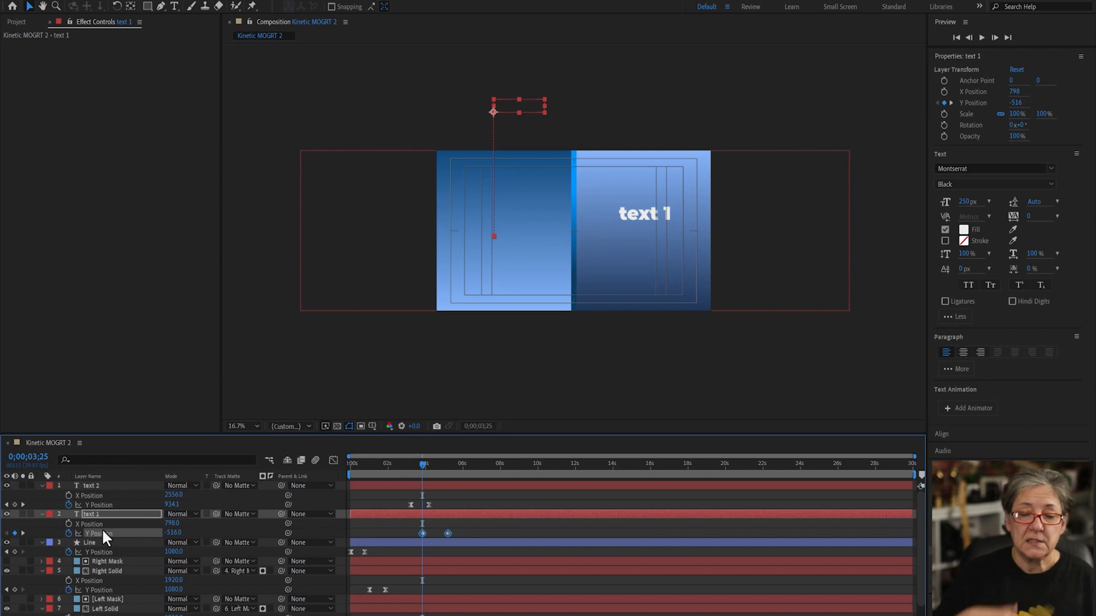
key("F9")
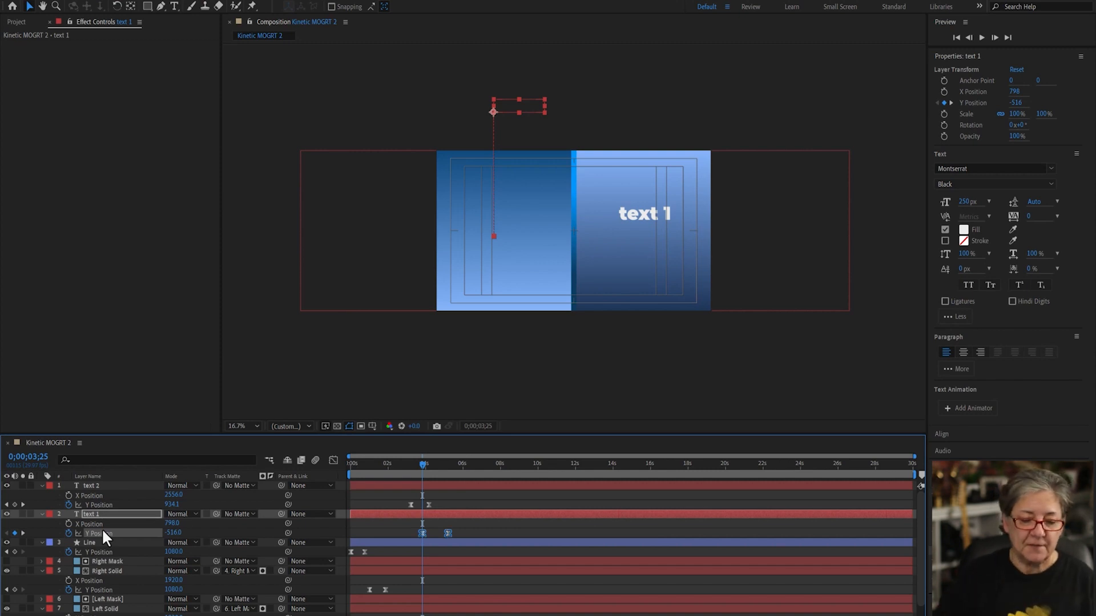
Shape the end of the "text 1" Y Position curve in the graph editor to overshoot before settling, and preview the animation.
left_click(331, 458)
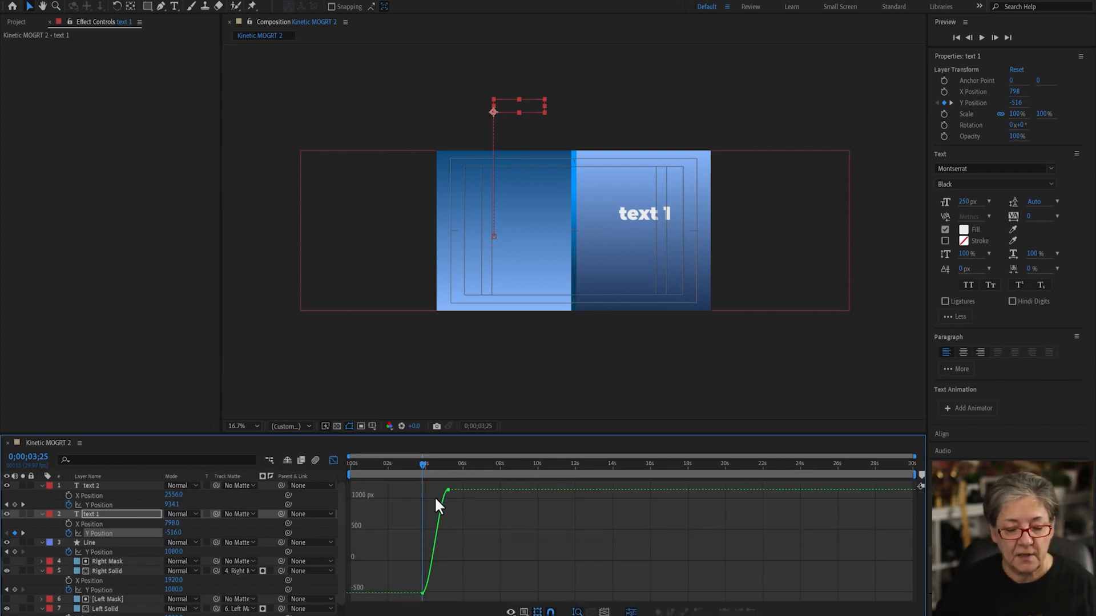
left_click(448, 490)
left_click_drag(436, 485, 432, 511)
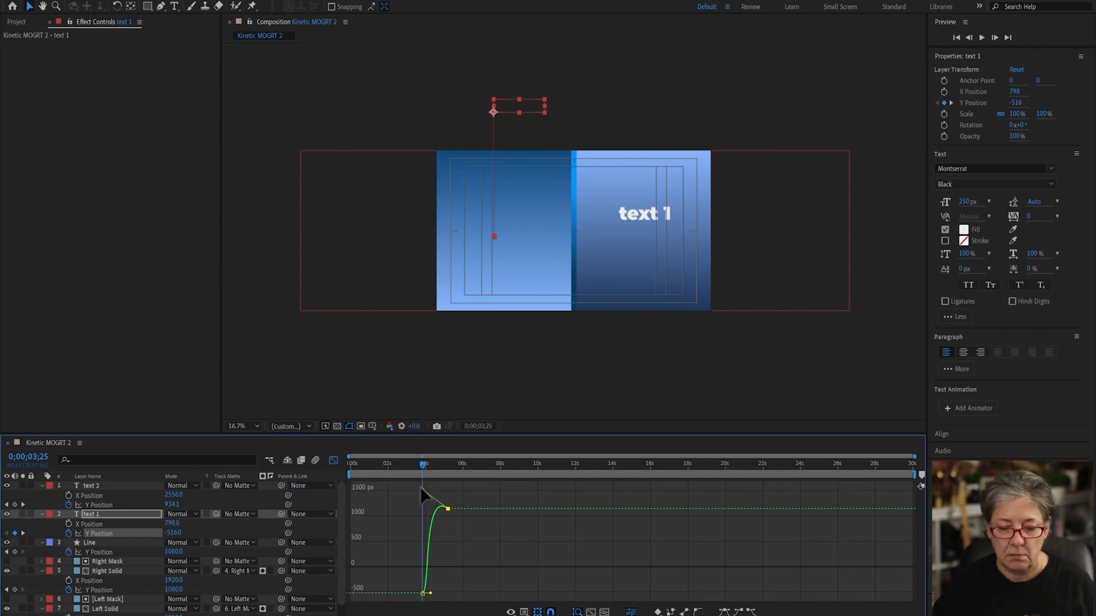
left_click(383, 463)
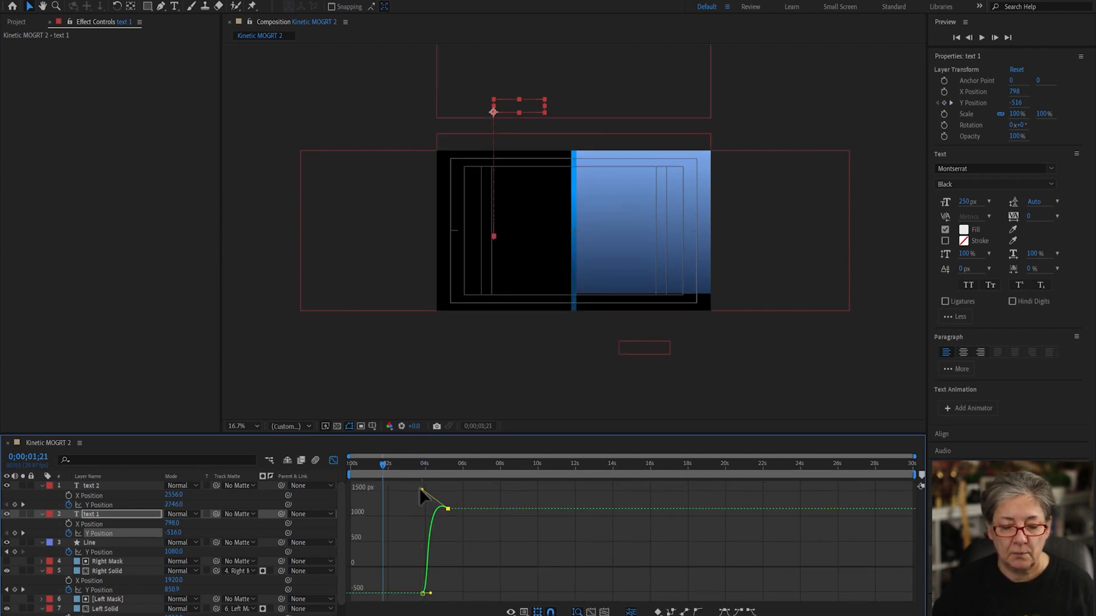
mouse_move(420, 483)
left_mouse_down()
mouse_move(418, 472)
mouse_move(428, 496)
mouse_move(417, 497)
mouse_move(422, 488)
left_mouse_up()
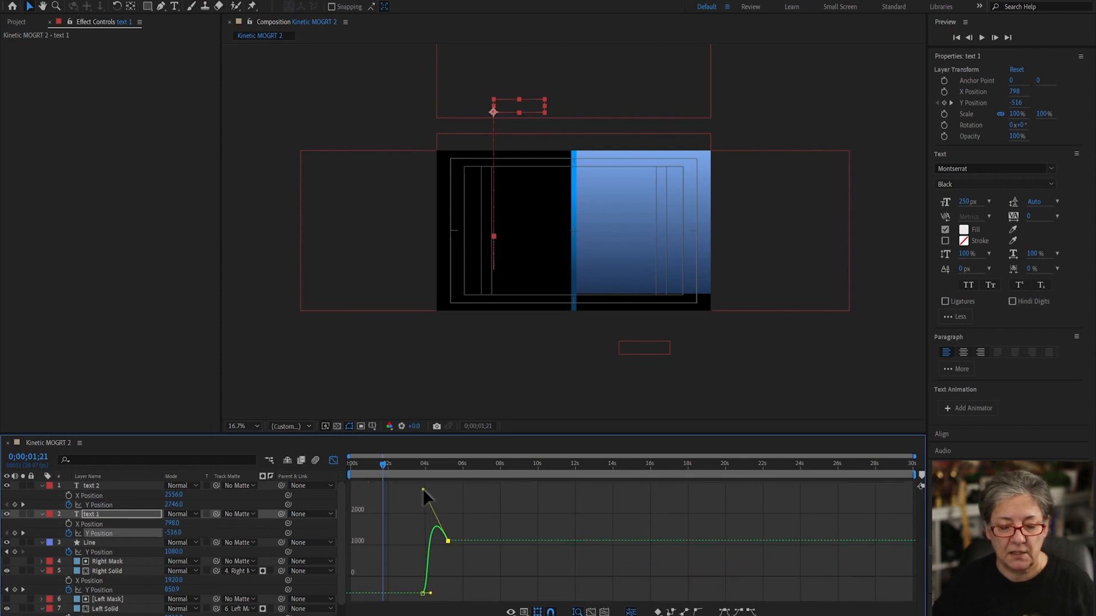
key("space")
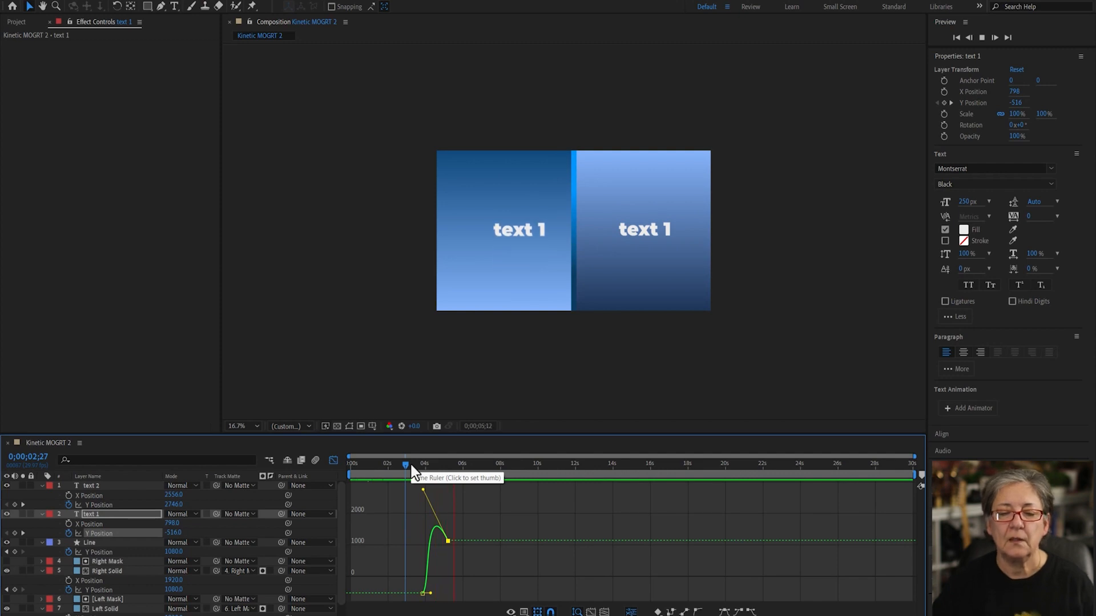
key("space")
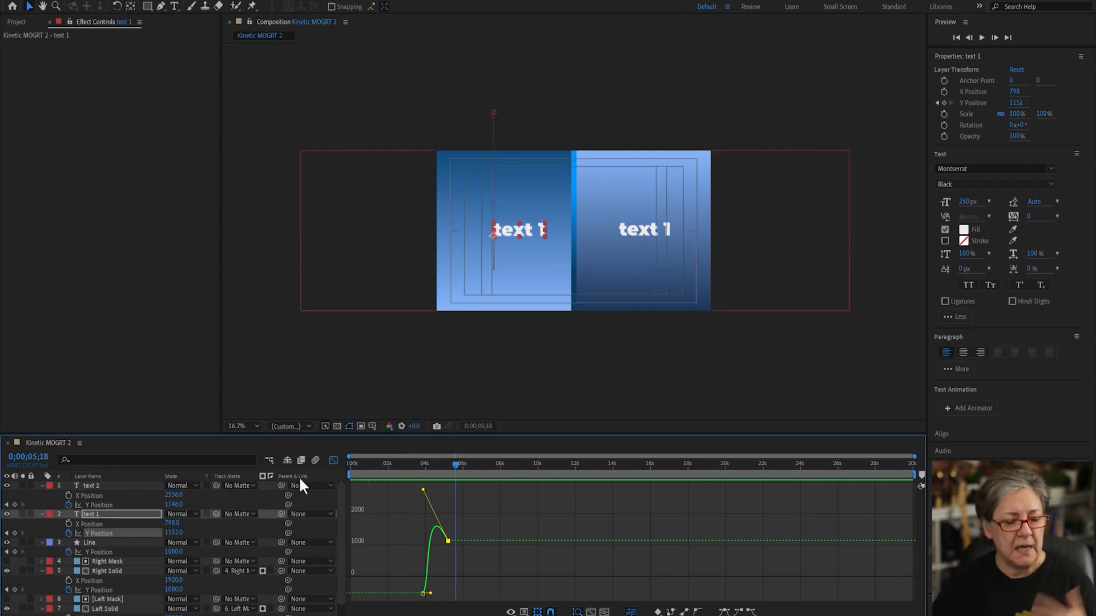
Replace the wording of the left half's text with "Left Text".
left_click(76, 513)
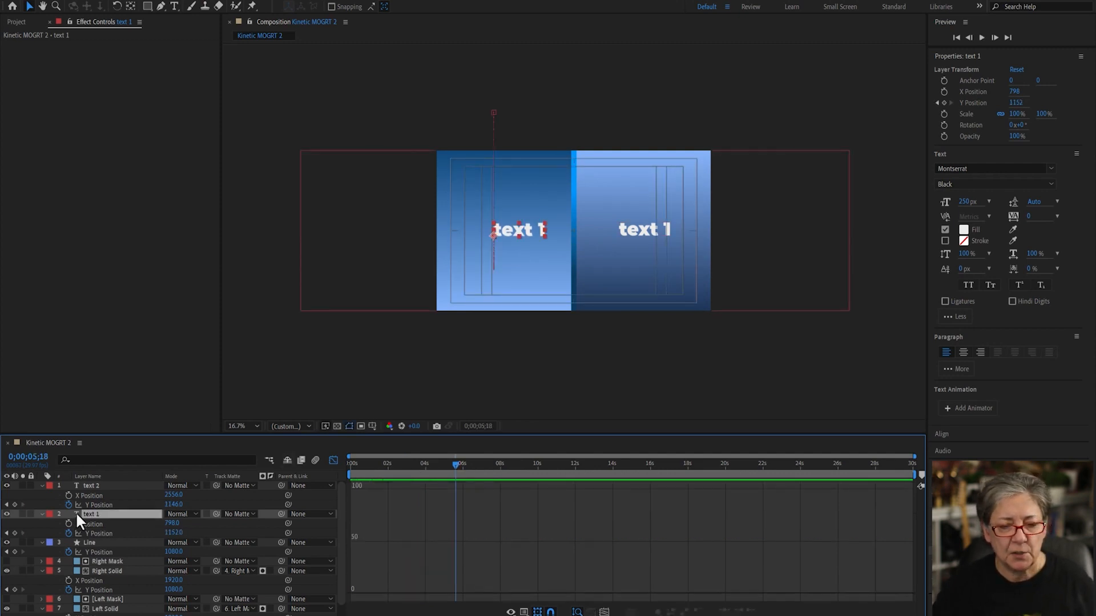
double_click(75, 512)
type("L")
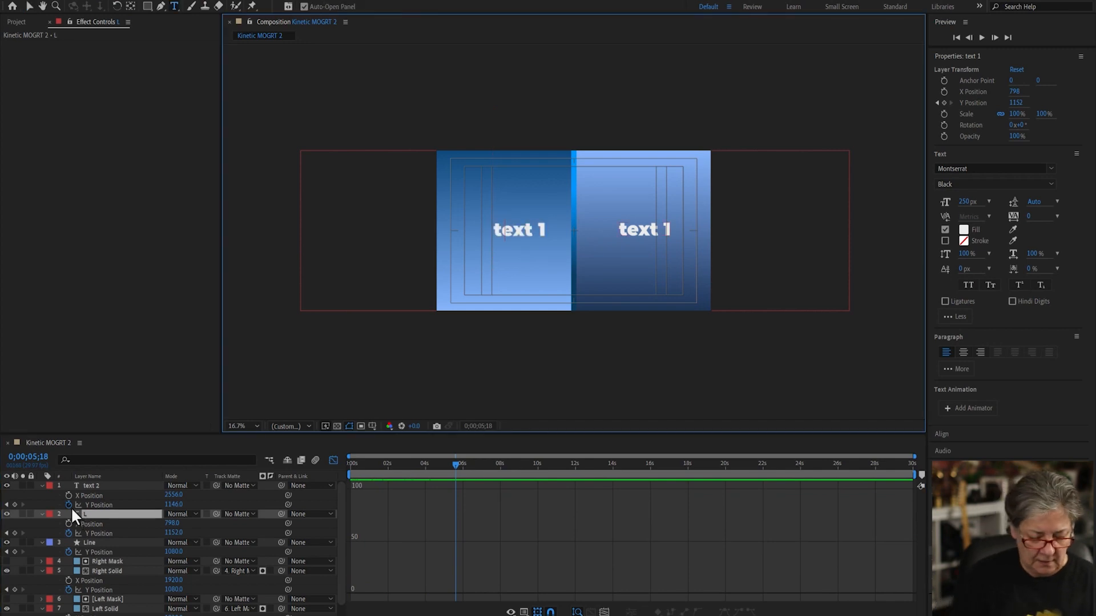
type("eft 2Text")
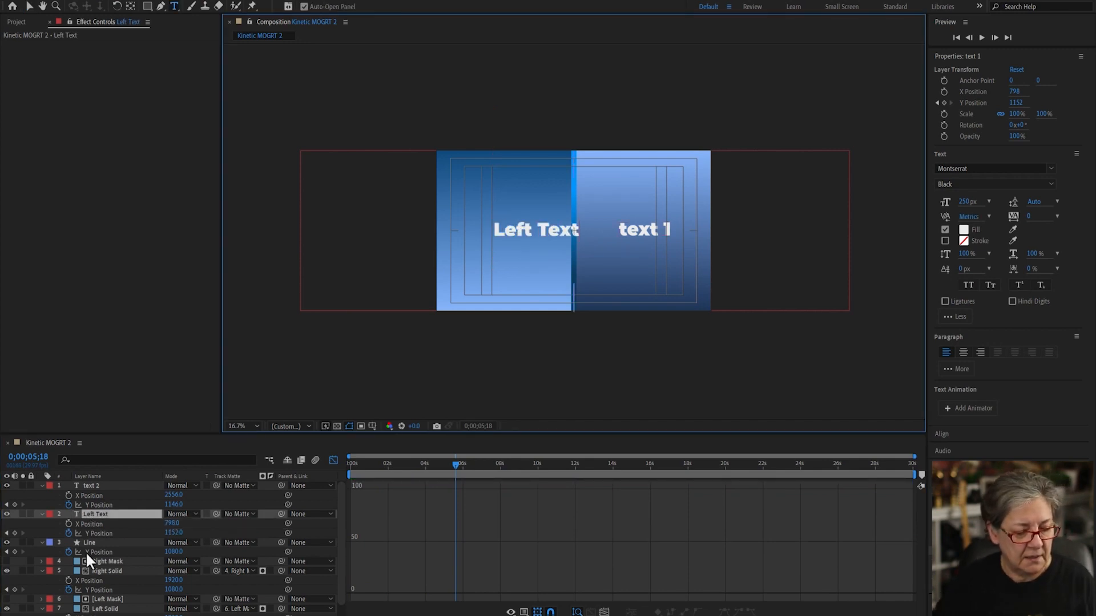
Replace the wording of the right half's text with "Right Text" and return to the layer bar view.
left_click(98, 484)
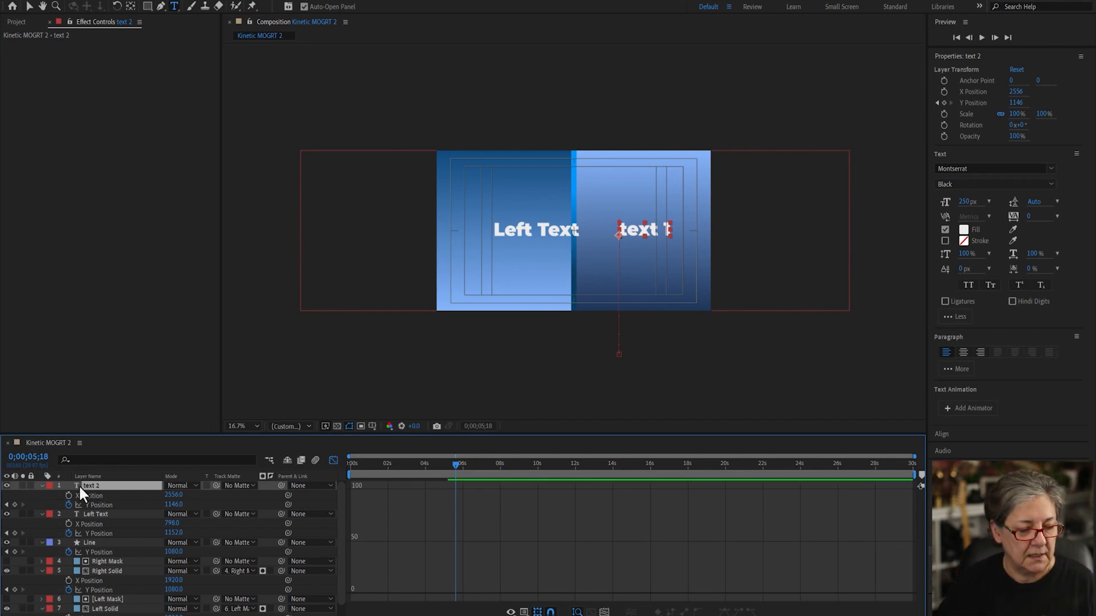
double_click(77, 484)
type("Right Text")
left_click(162, 488)
left_click(334, 460)
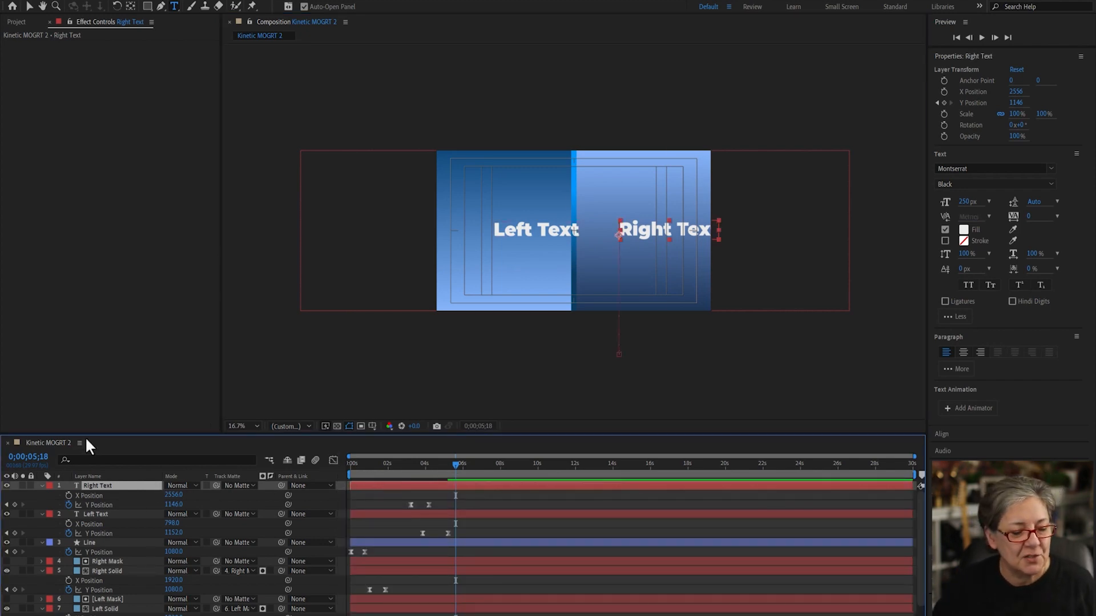
Set the "Left Text" layer's X Position to 353 to center the text in the left half.
left_click(91, 514)
left_click(172, 523)
type("393")
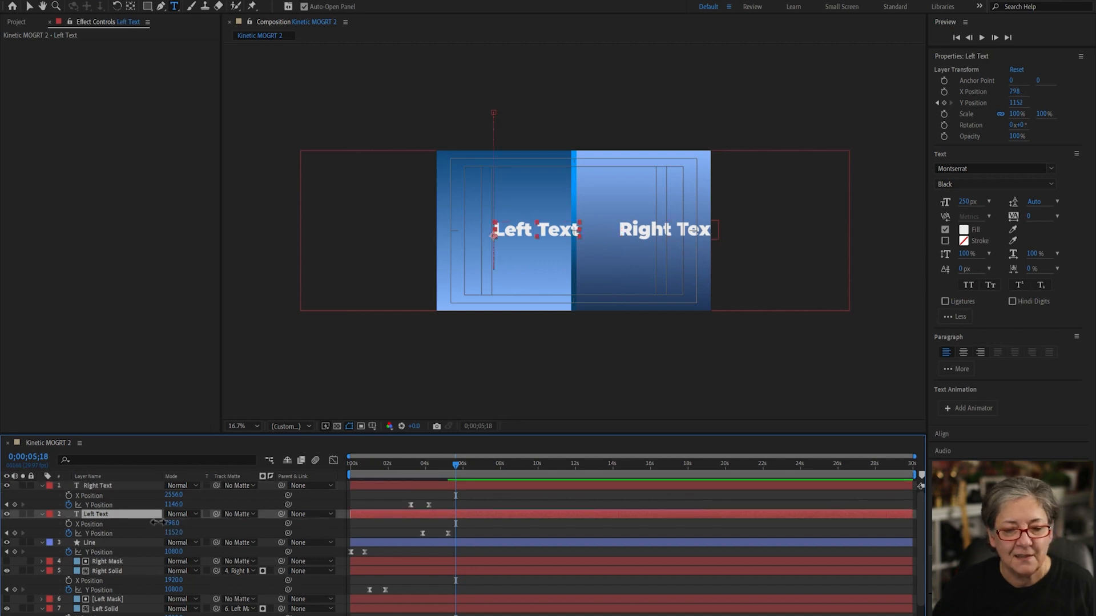
key("Return")
key("shift+Left")
key("shift+Left")
key("shift+Left")
key("shift+Left")
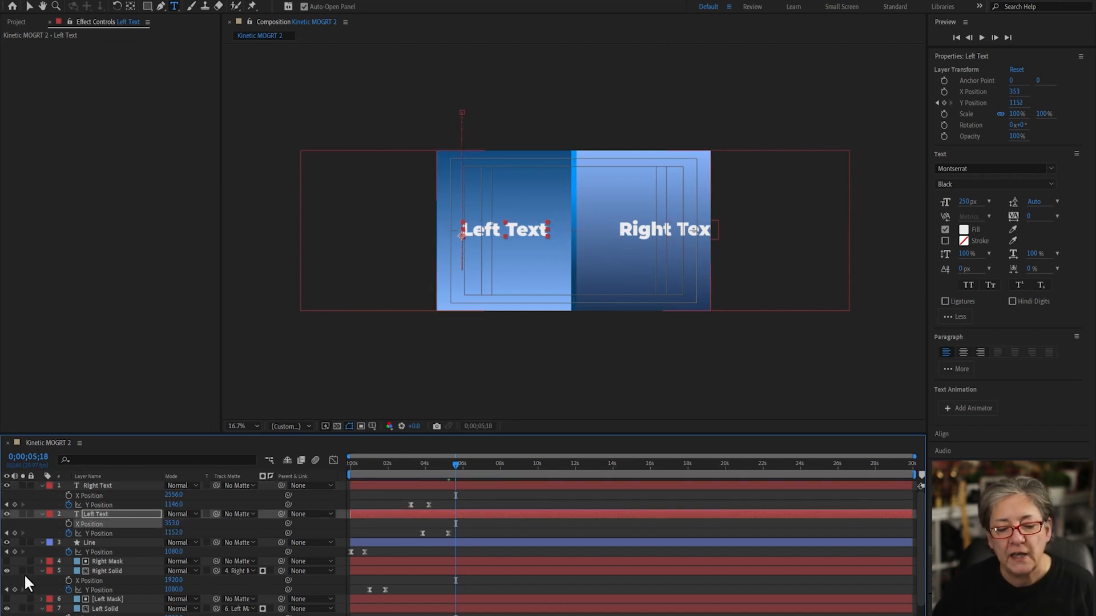
Set the X Position of the "Right Text" layer to 2100 and of the "Left Text" layer to 318.
left_click(106, 486)
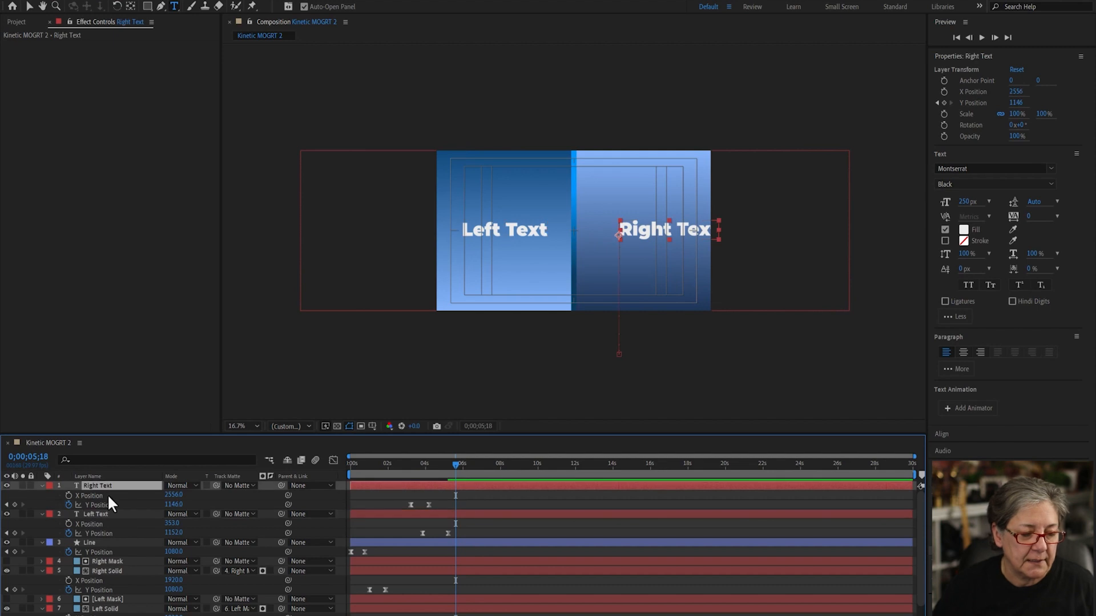
left_click_drag(174, 496, 6, 568)
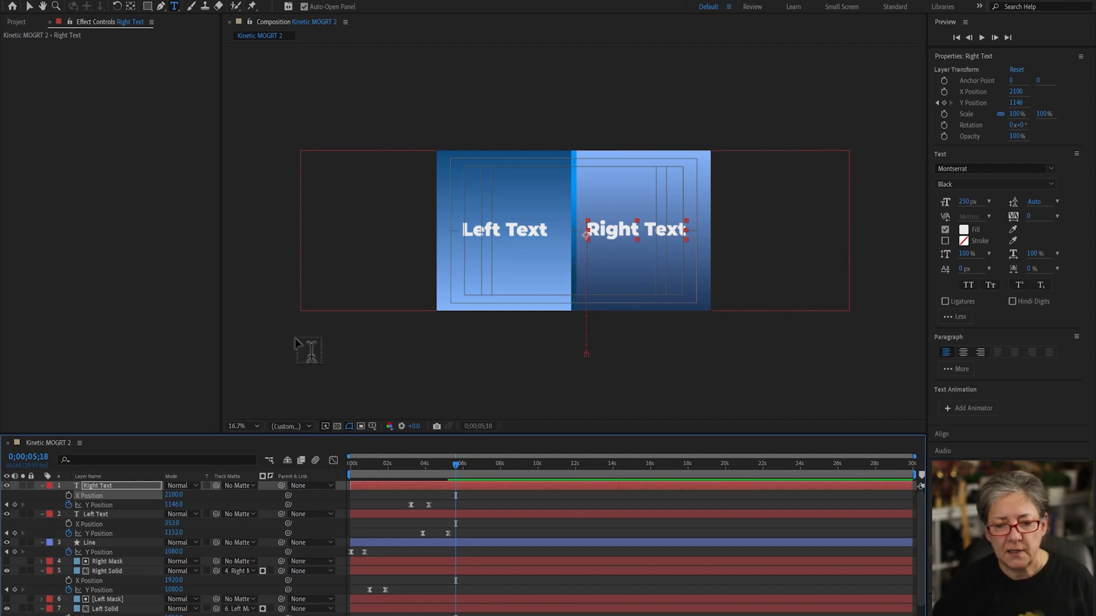
left_click_drag(174, 523, 158, 524)
Play the animation from the start to check the position and timing of both texts.
key("Home")
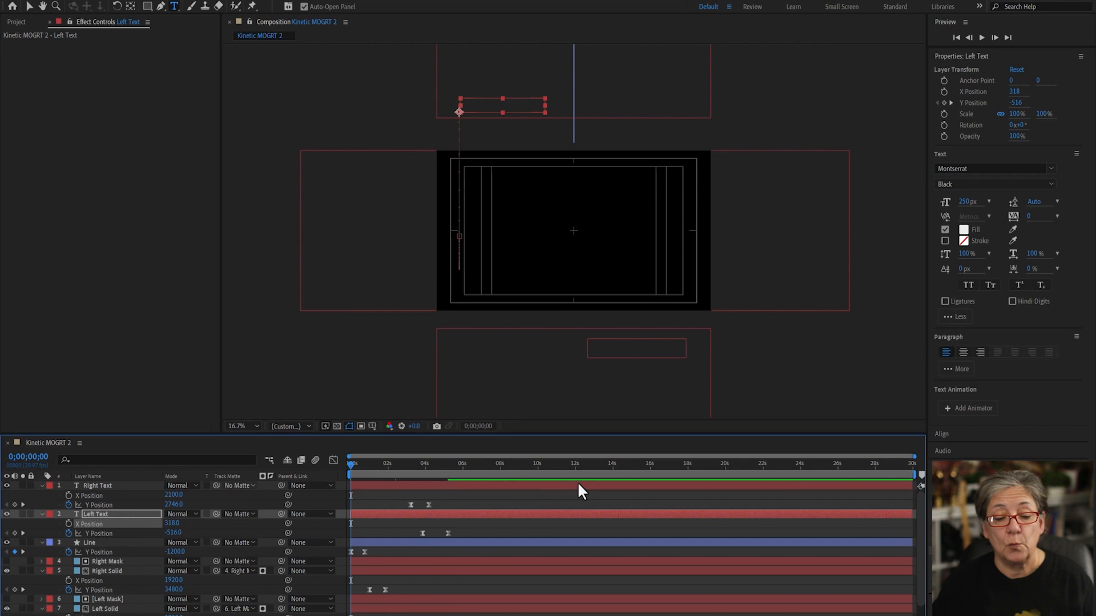
key("space")
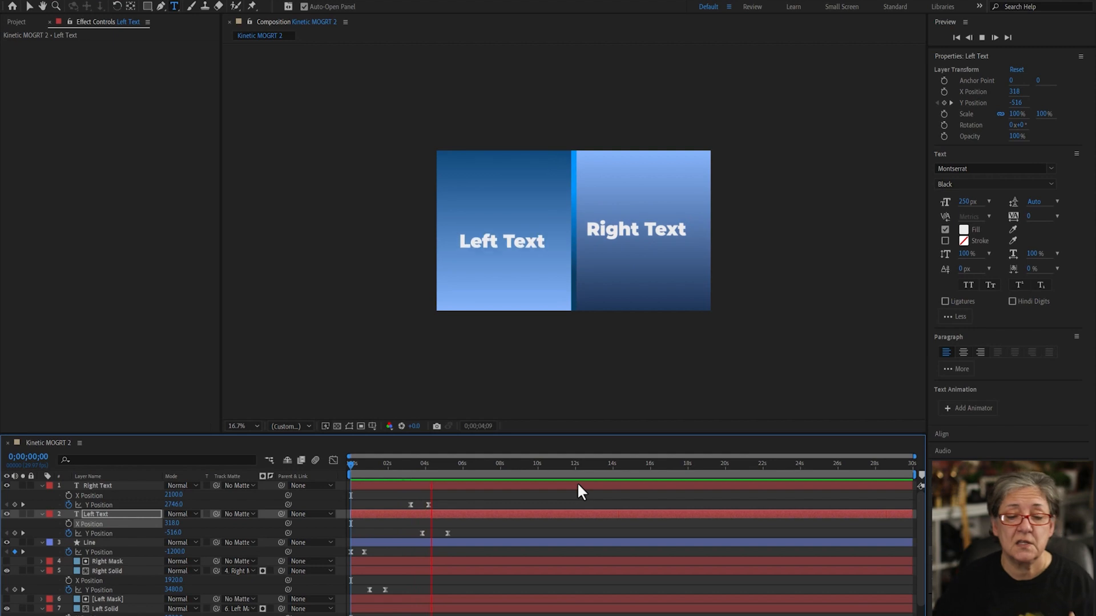
key("space")
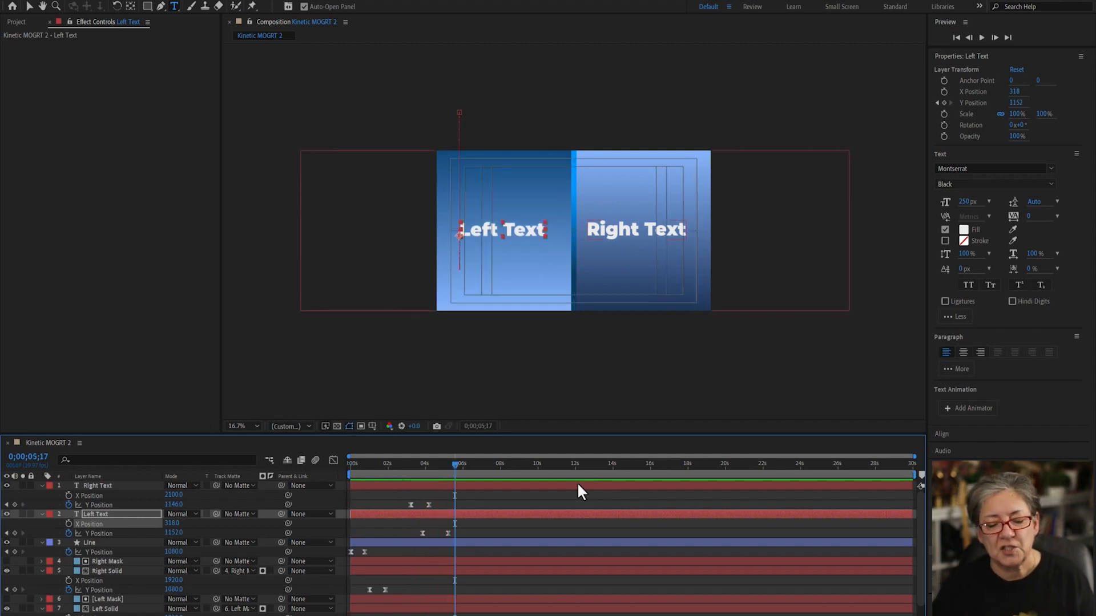
Shift the Y Position keyframes of both text layers earlier, so "Left Text" finishes at about 4 seconds, and preview the timing.
left_click_drag(398, 489, 480, 533)
left_click_drag(409, 504, 426, 536)
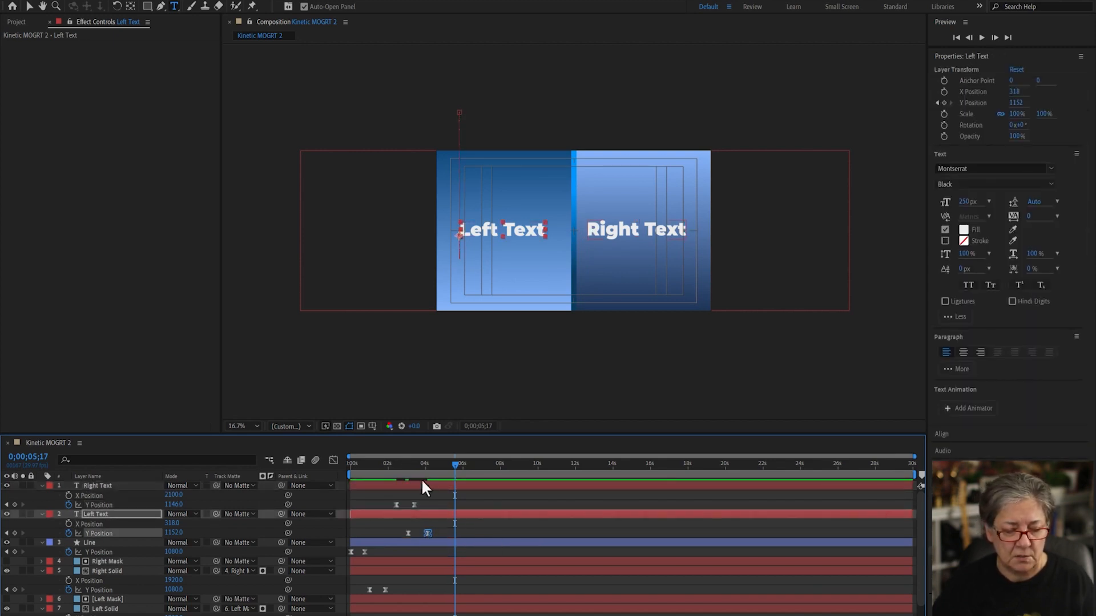
left_click(371, 464)
key("space")
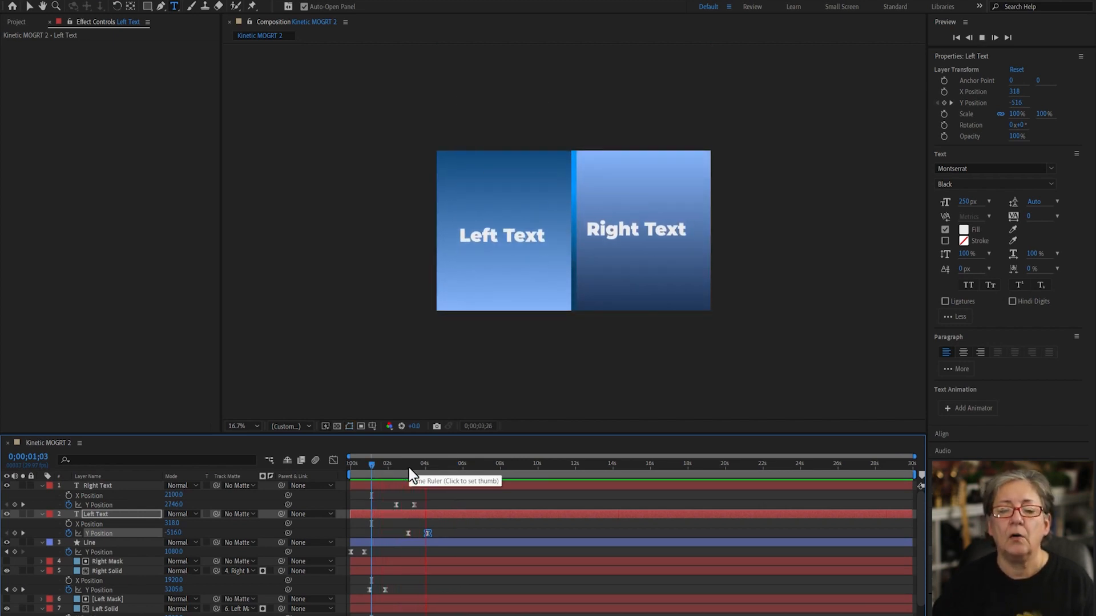
key("space")
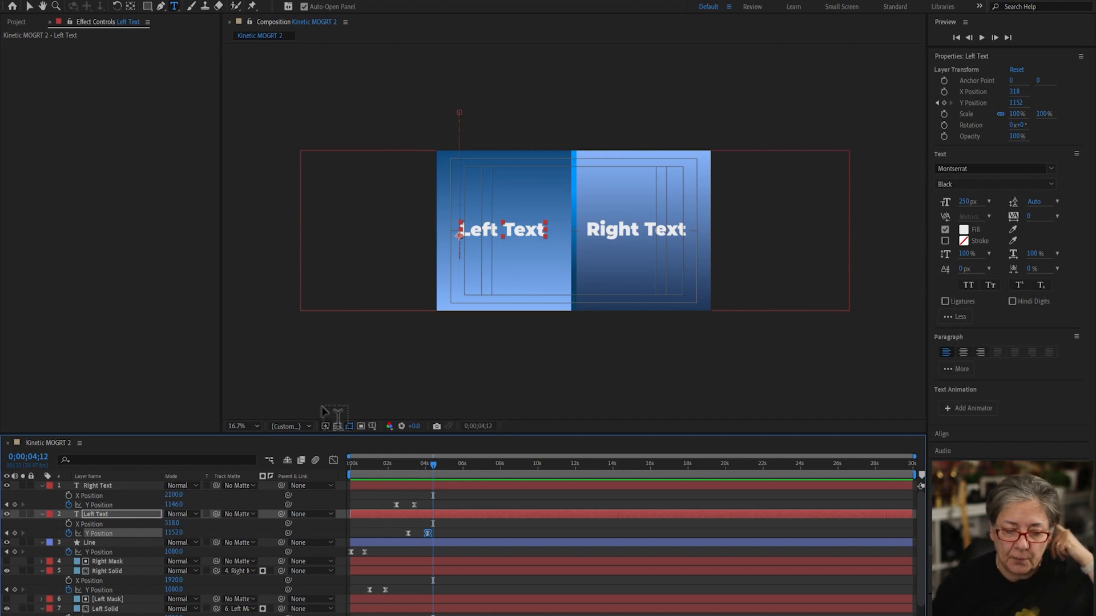
Collapse the expanded properties of all layers and select the "Right Mask" layer.
left_click(41, 486)
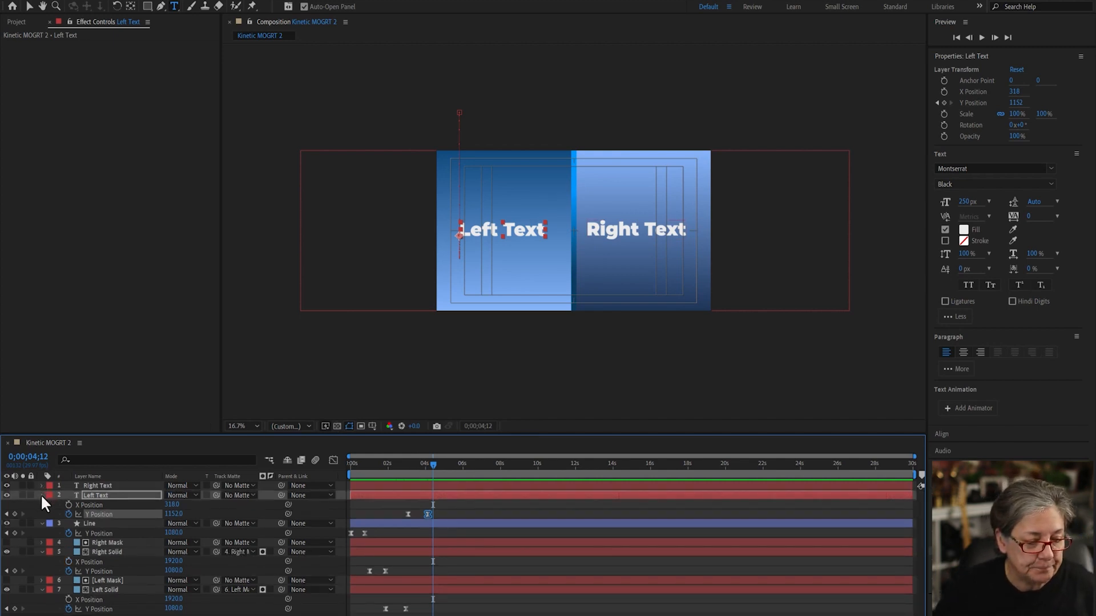
left_click(41, 495)
left_click(41, 505)
left_click(41, 524)
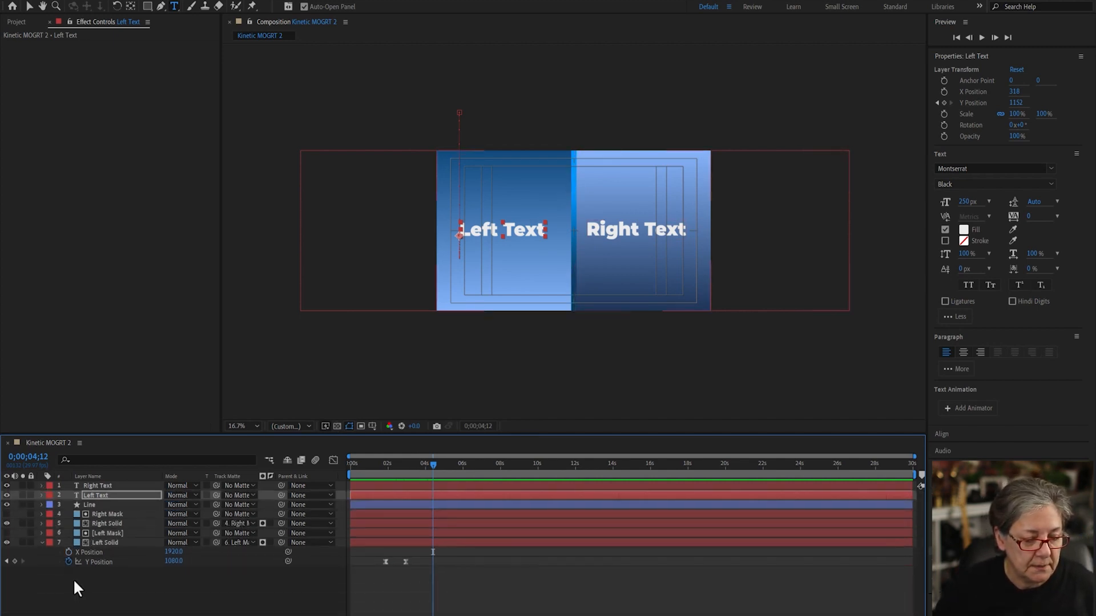
left_click(152, 608)
left_click(108, 513)
left_click(42, 543)
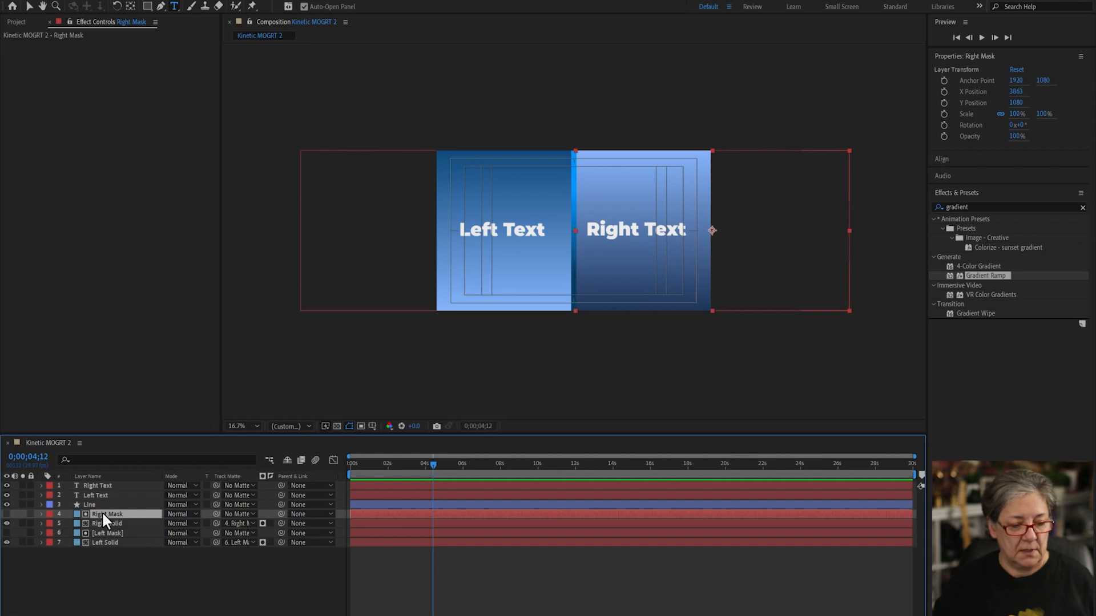
Keyframe the "Right Mask" Y Position from 1080 at 0;00;04;12 to 7 at 0;00;05;10, and apply Easy Ease to both keyframes.
key("p")
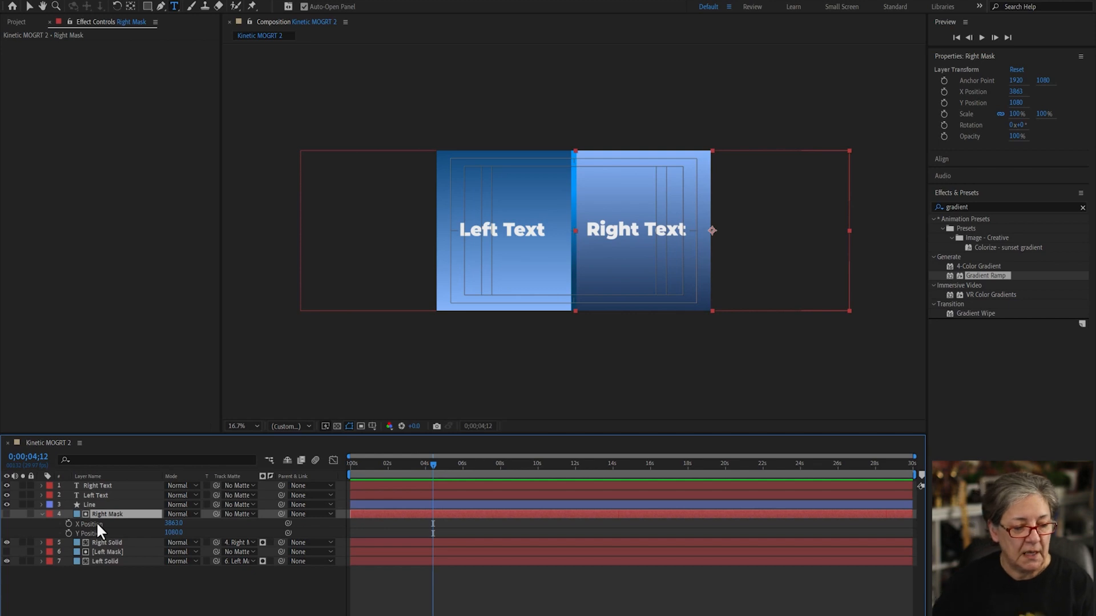
left_click(69, 534)
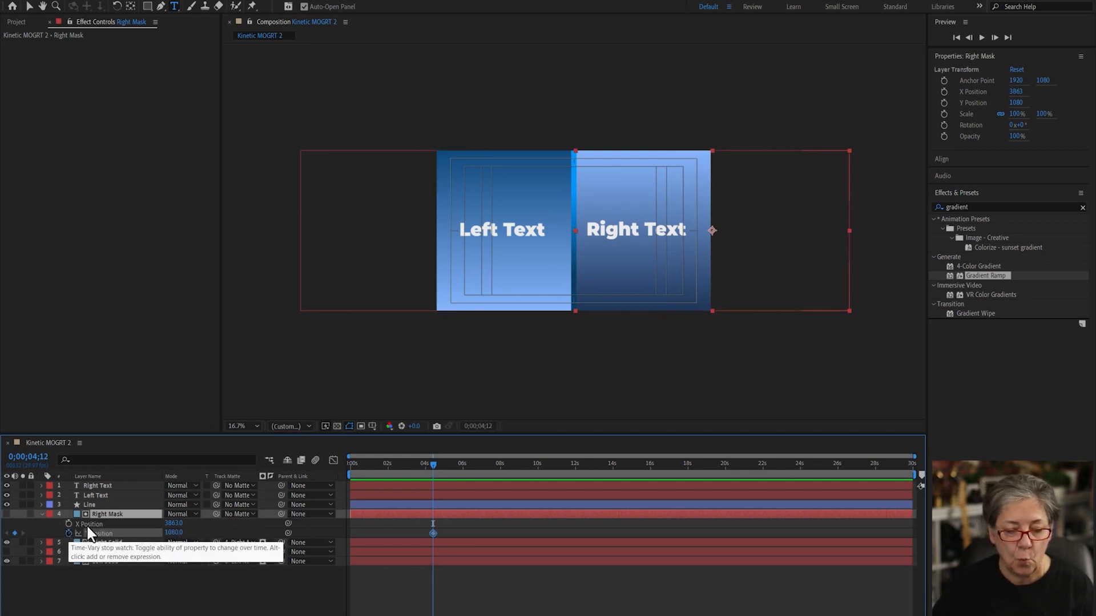
left_click(451, 470)
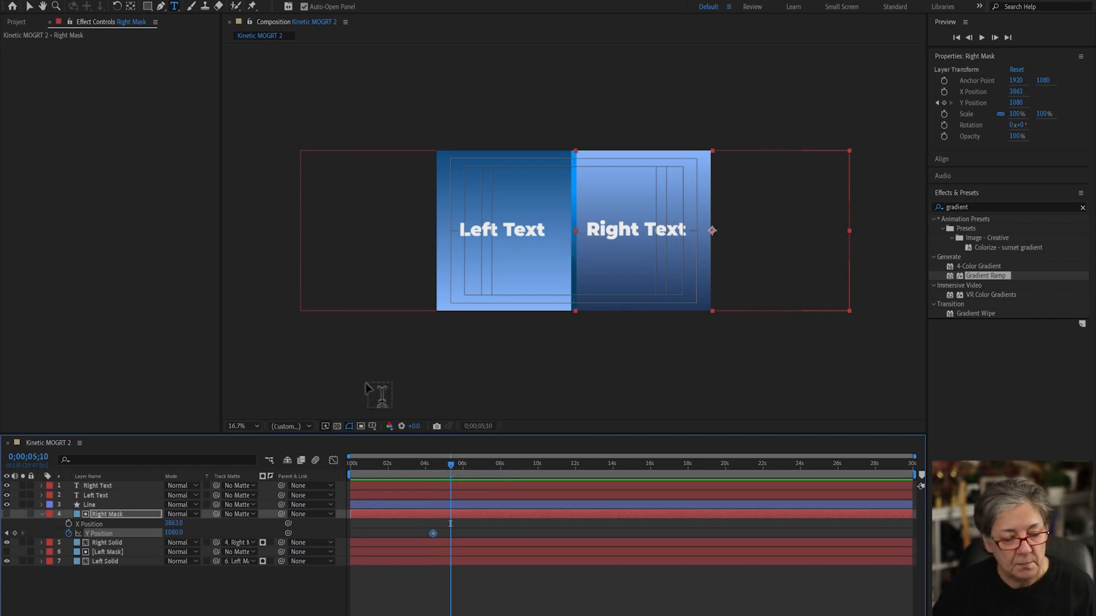
left_click_drag(175, 533, 108, 530)
left_click(101, 531)
key("F9")
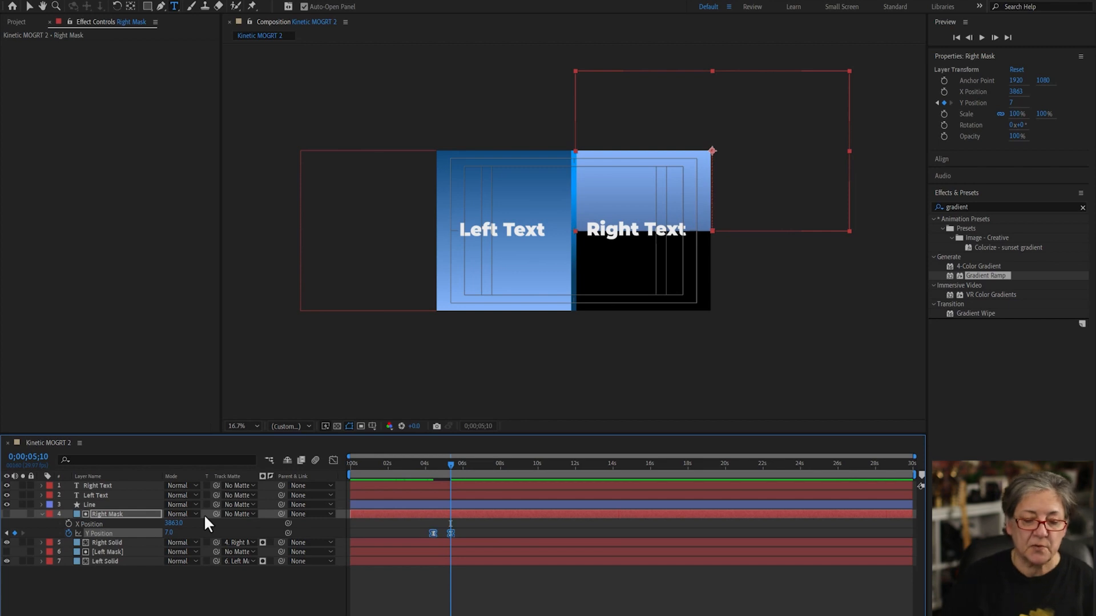
Shape the end of the "Right Mask" Y Position curve in the graph editor to overshoot, and return to the layer bar view.
left_click(333, 460)
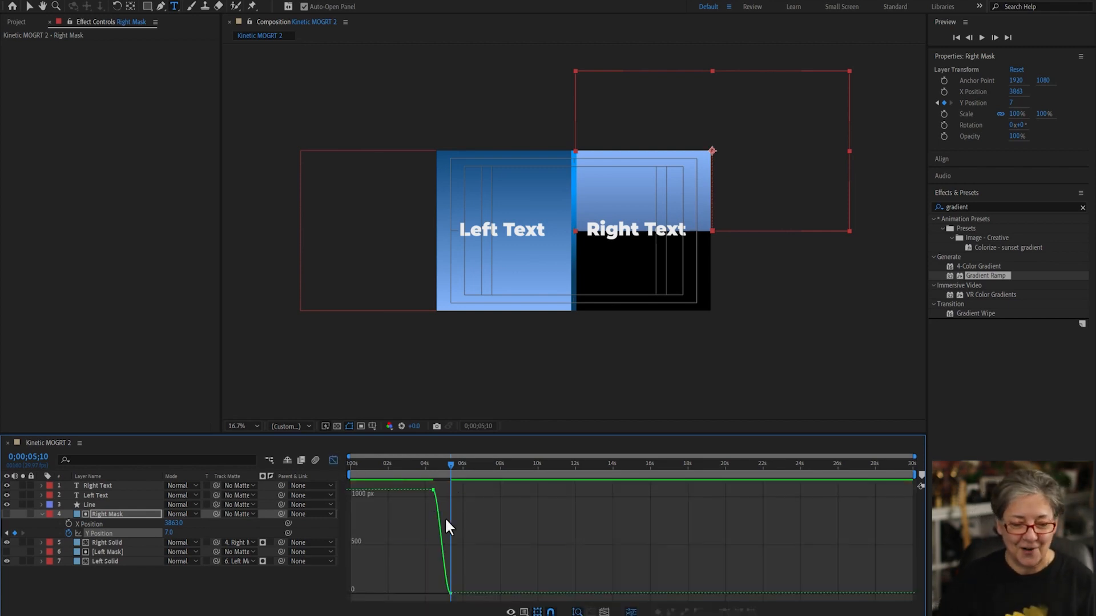
left_click(450, 594)
left_click(522, 472)
mouse_move(445, 593)
left_mouse_down()
mouse_move(368, 578)
mouse_move(374, 611)
mouse_move(381, 596)
mouse_move(498, 540)
mouse_move(432, 592)
mouse_move(439, 614)
left_mouse_up()
key("space")
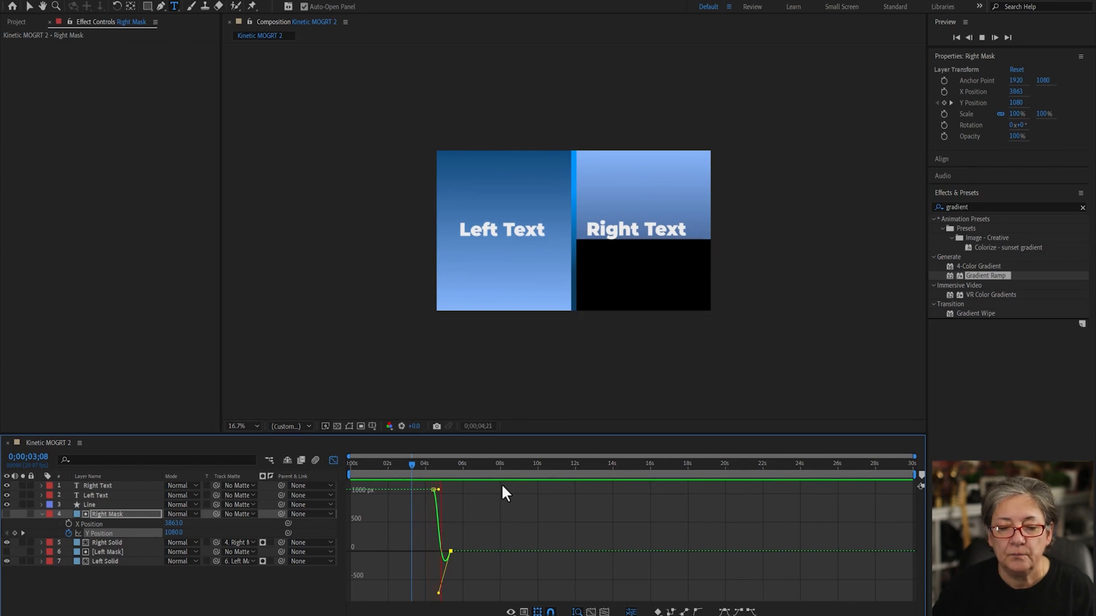
key("space")
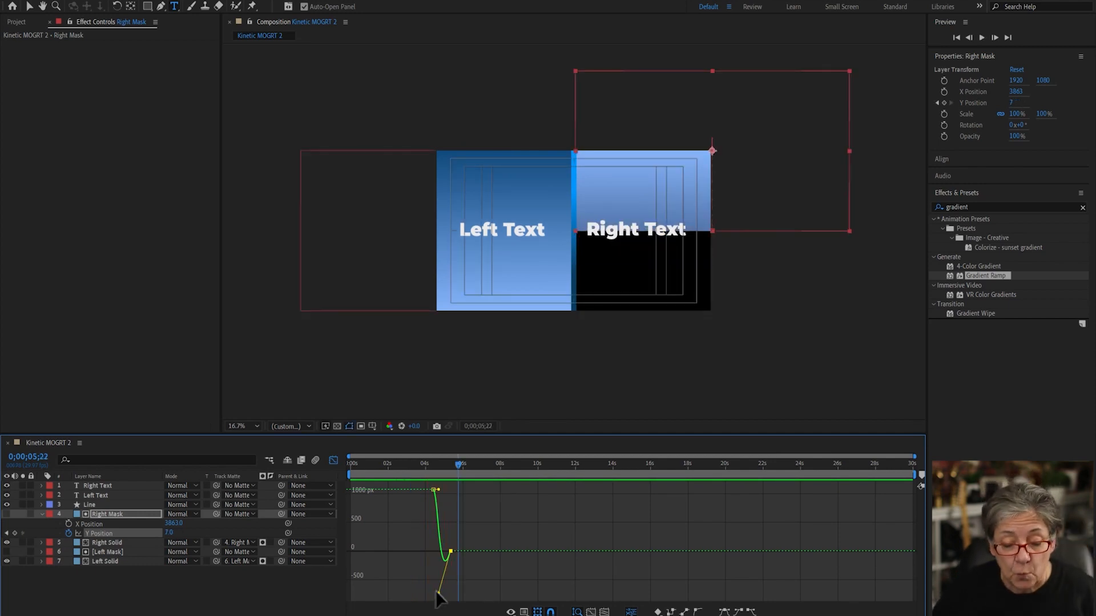
left_click_drag(438, 593, 421, 601)
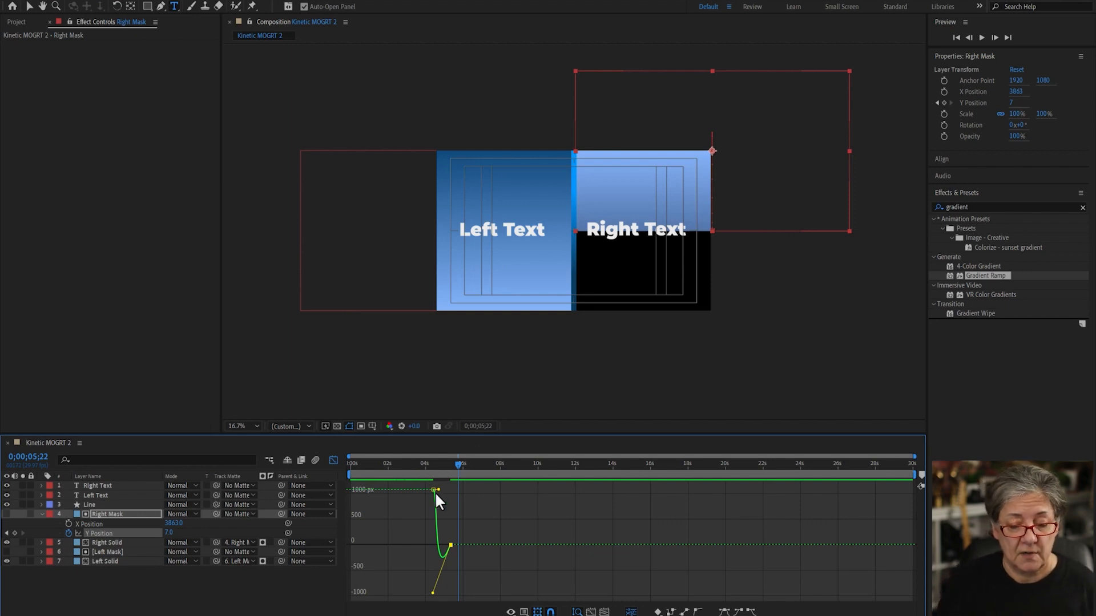
left_click(333, 460)
Deselect all layers and play the animation from the start to check the right mask's movement.
key("Home")
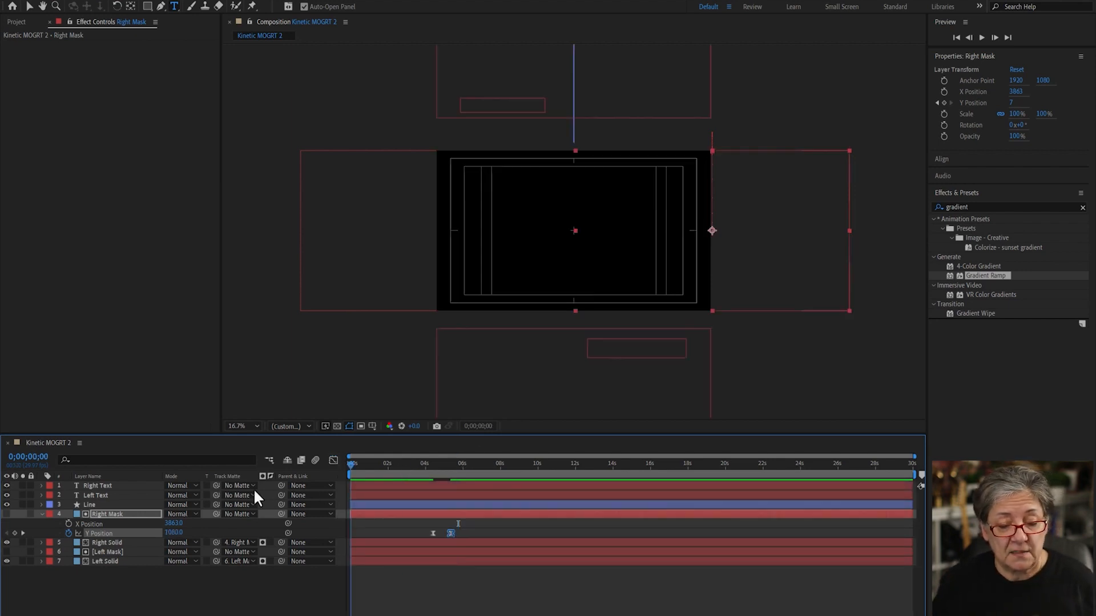
left_click(397, 601)
key("space")
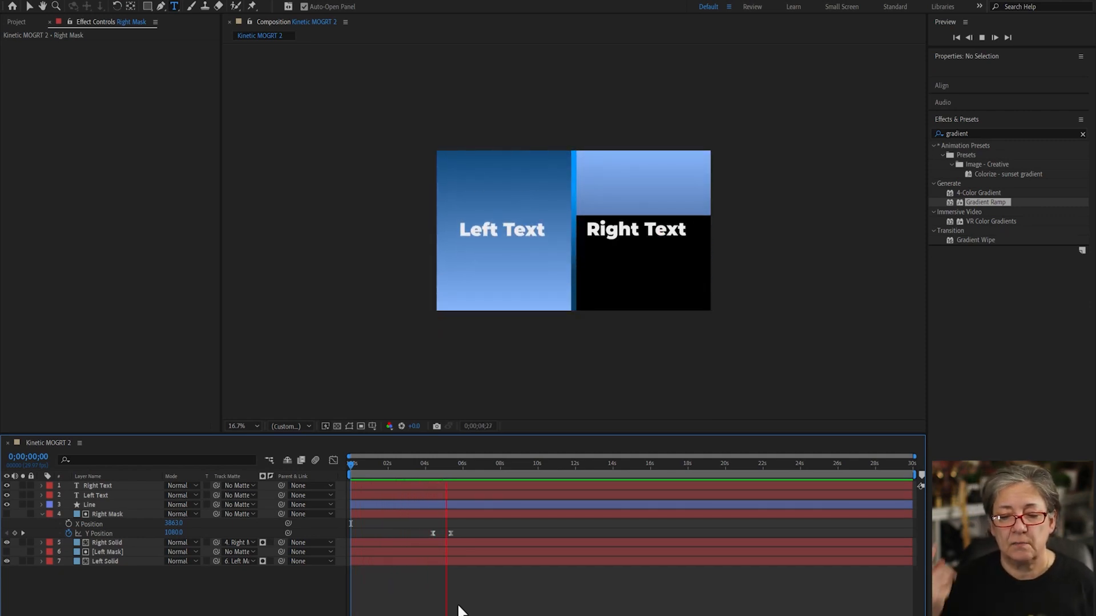
key("space")
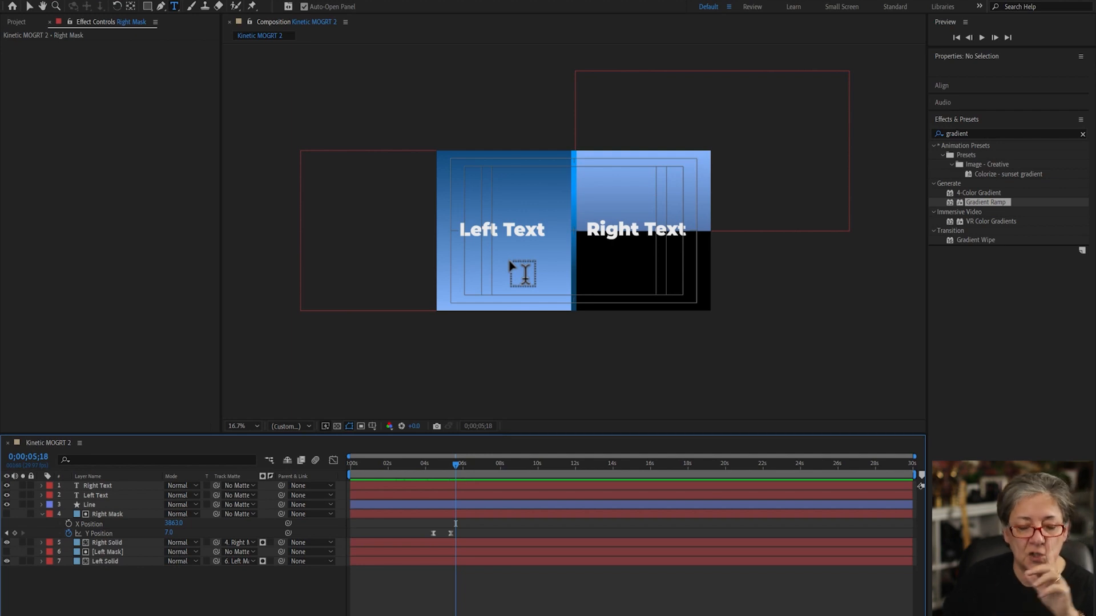
Add a Y Position keyframe of 1080 to the "Left Mask" layer at 0;00;05;05.
left_click(128, 552)
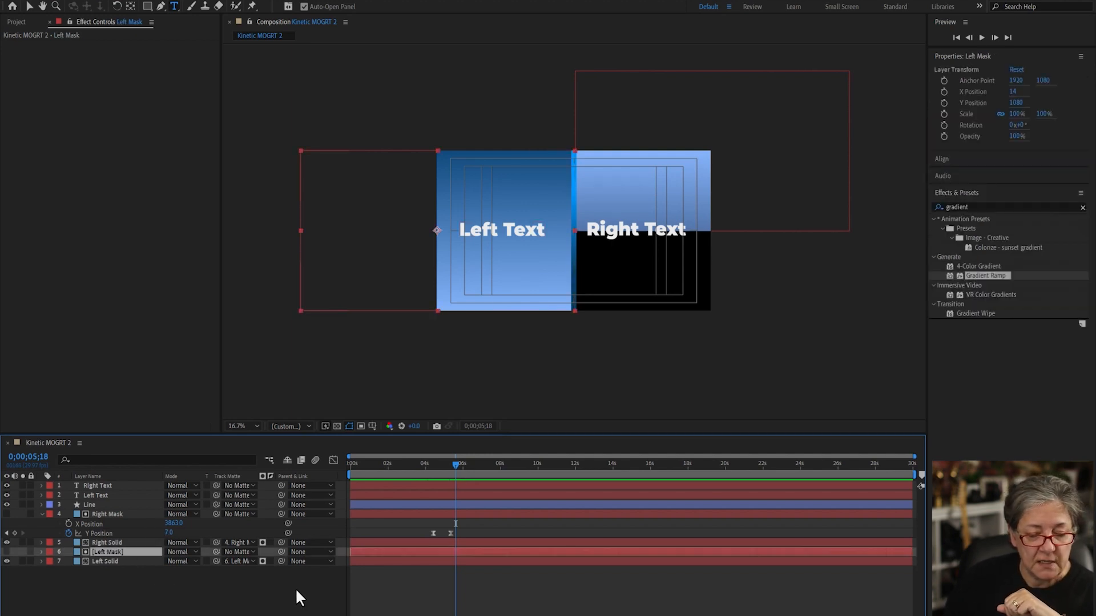
key("p")
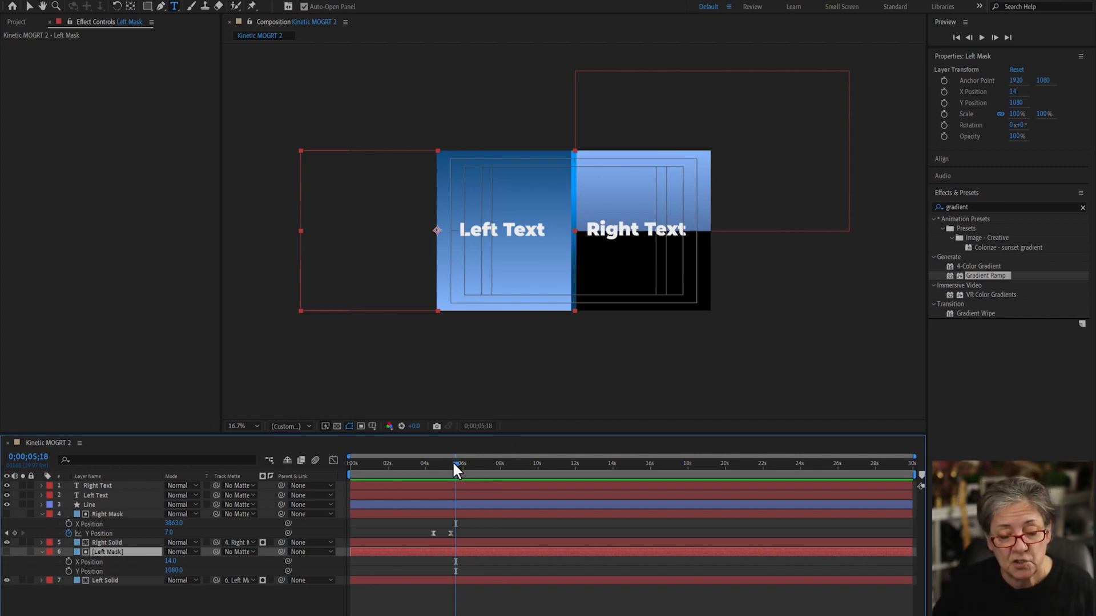
left_click_drag(452, 462, 445, 465)
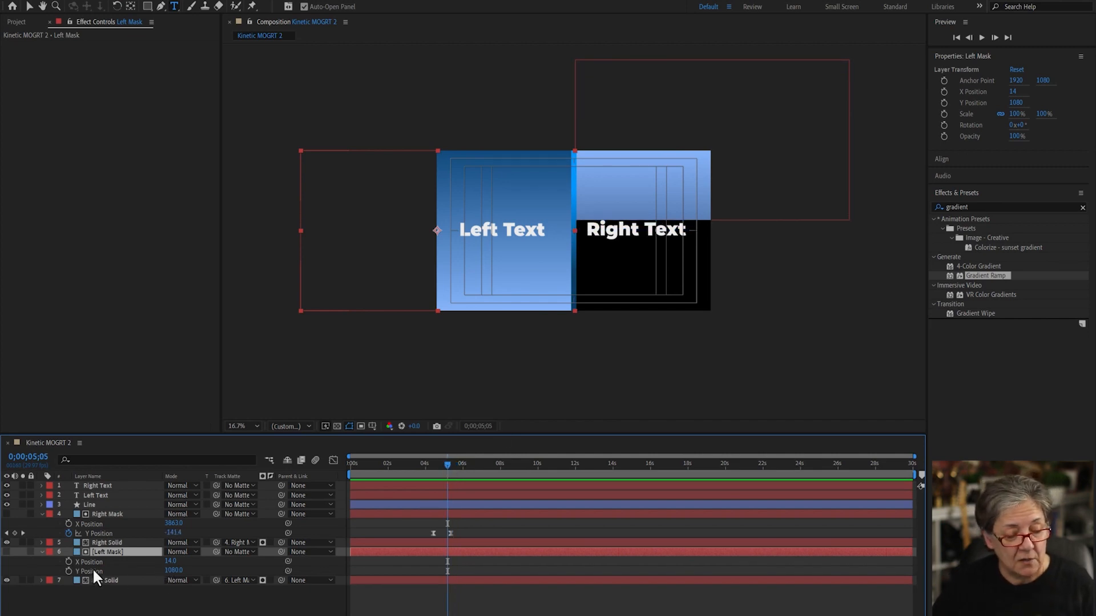
left_click(69, 571)
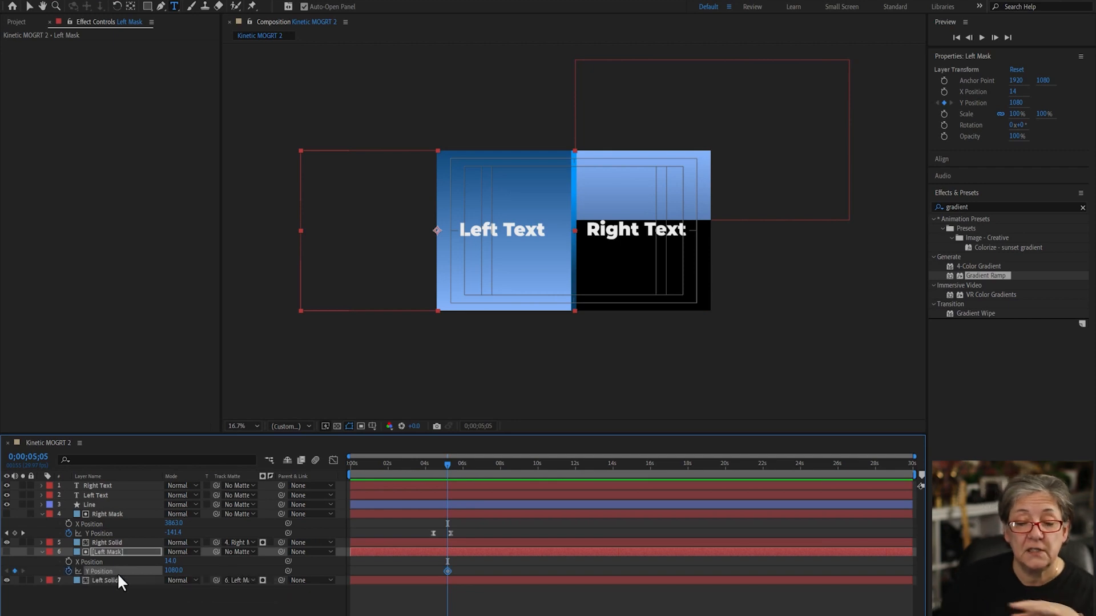
Set the "Left Mask" Y Position to 2153 at 0;00;06;06 and apply Easy Ease to both of its keyframes.
left_click_drag(471, 464, 466, 464)
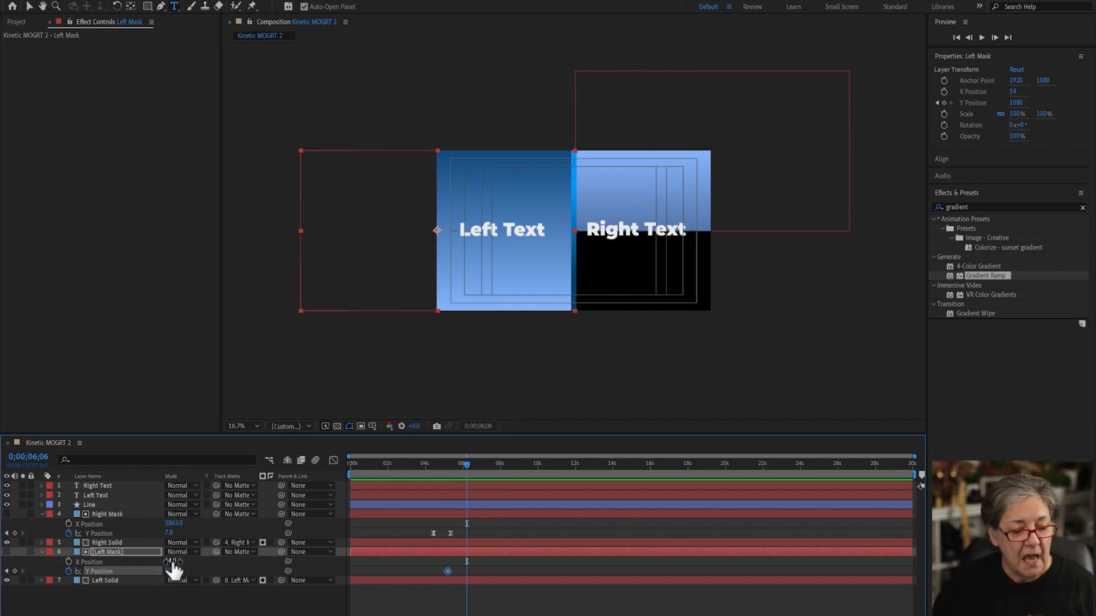
left_click_drag(171, 561, 192, 561)
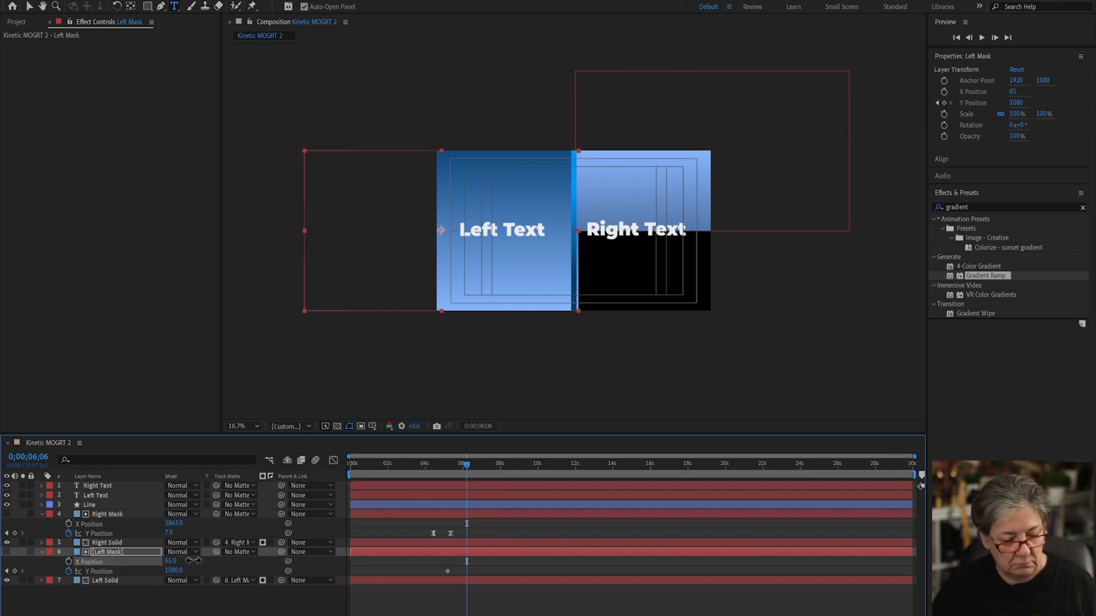
key("ctrl+z")
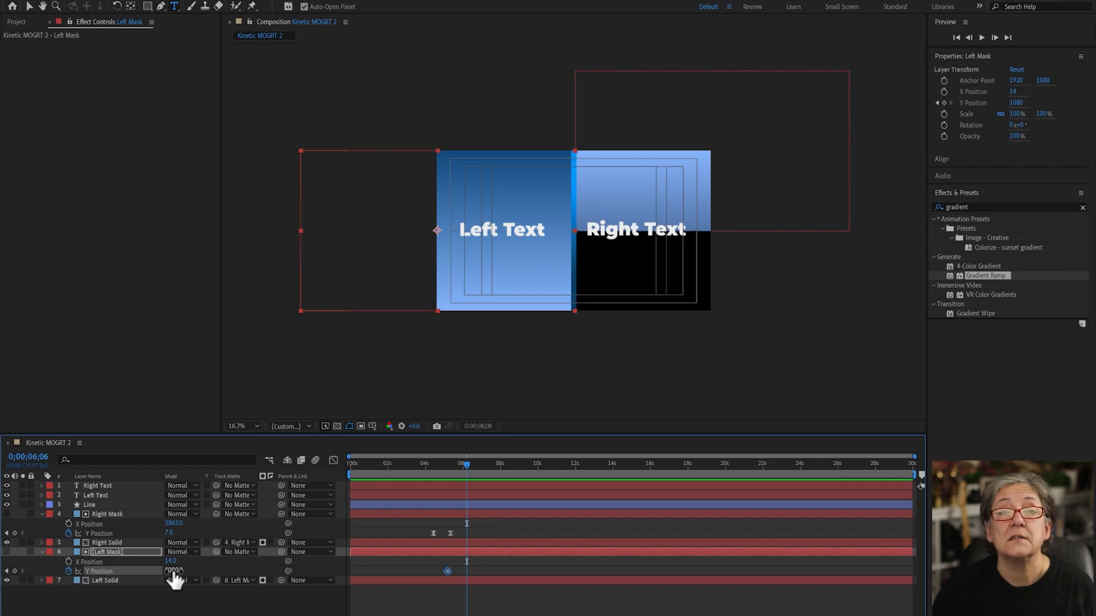
left_click_drag(174, 573, 418, 584)
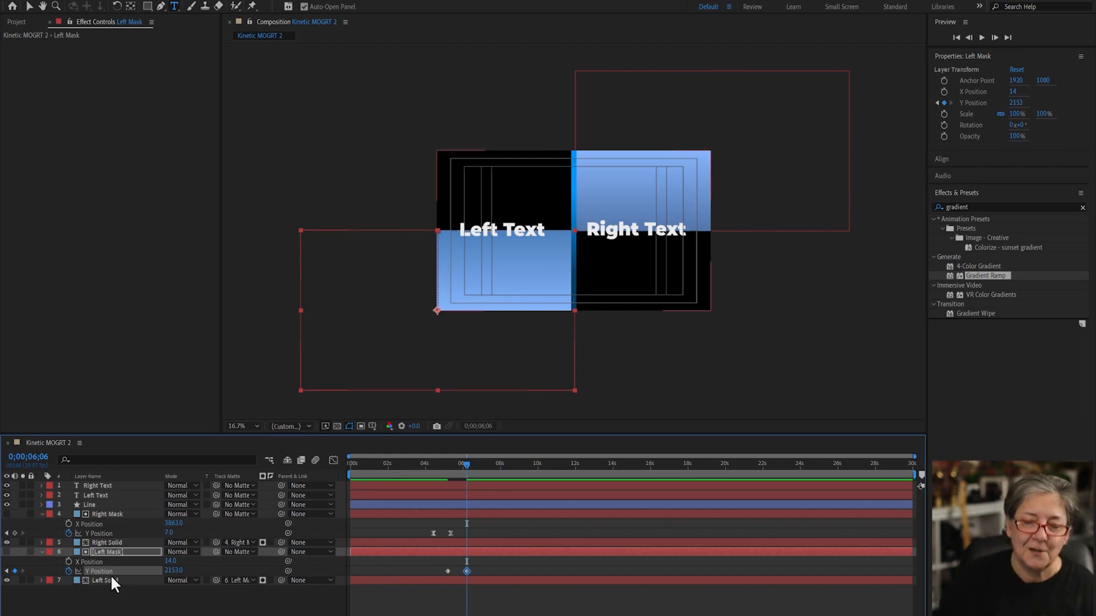
left_click(92, 571)
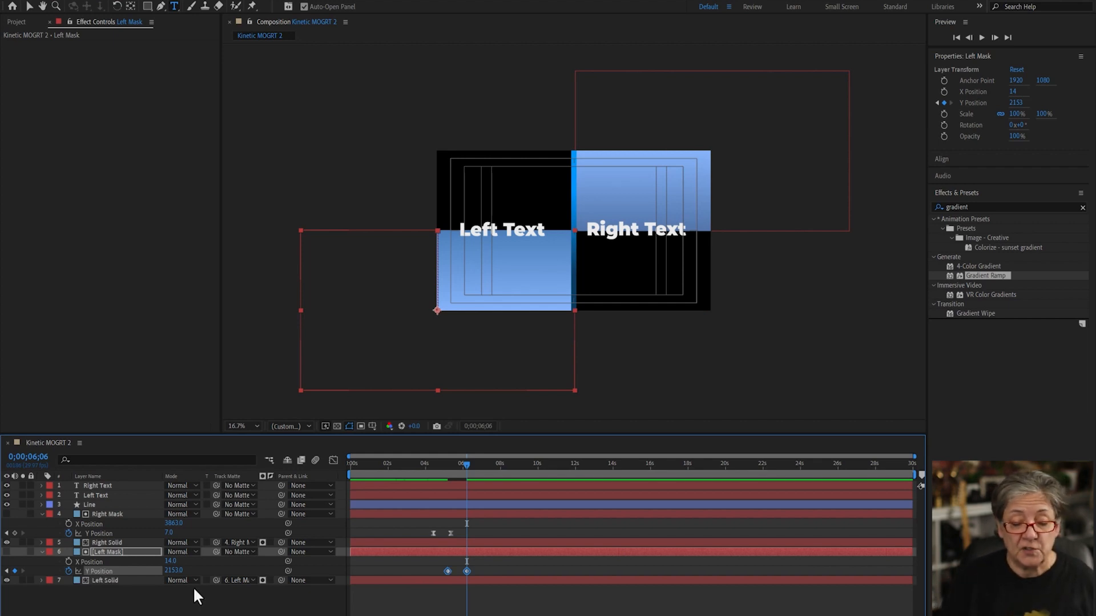
key("F9")
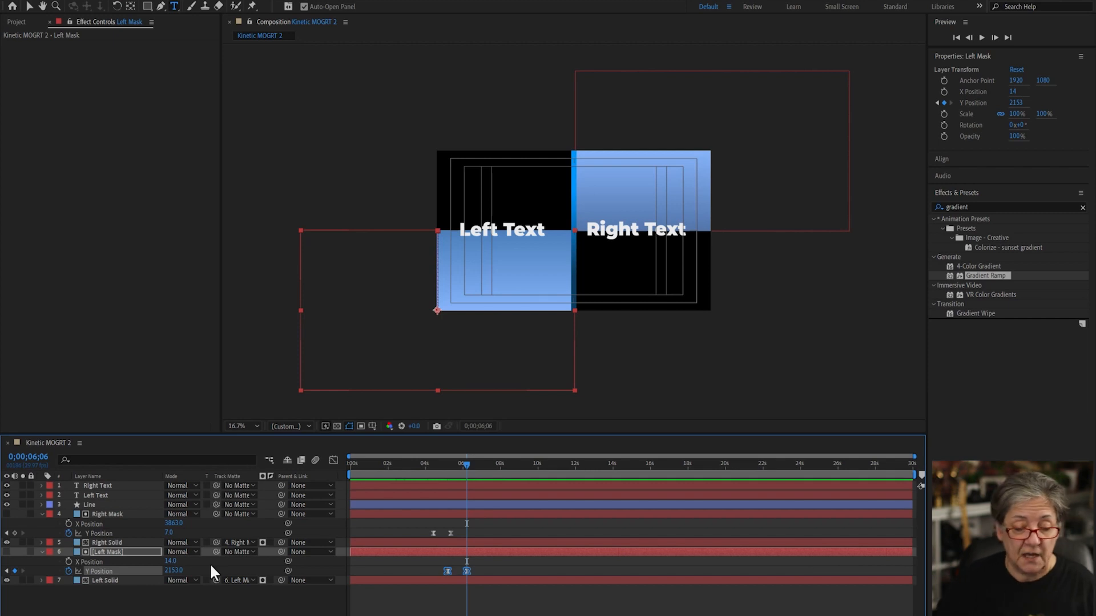
Shape the end of the "Left Mask" Y Position curve in the graph editor to overshoot before settling.
left_click(334, 460)
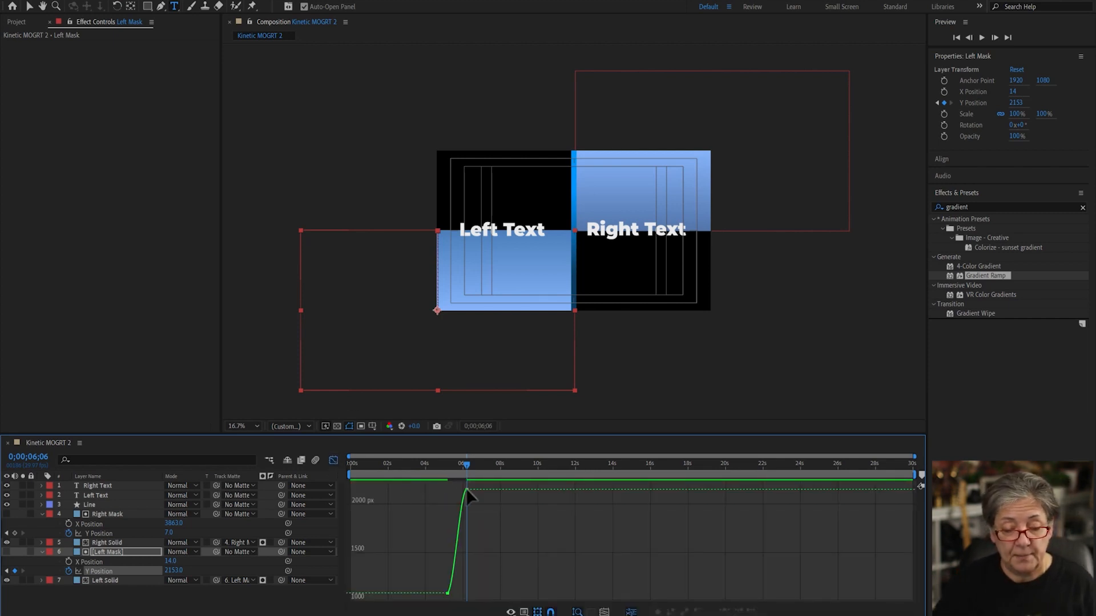
left_click(392, 463)
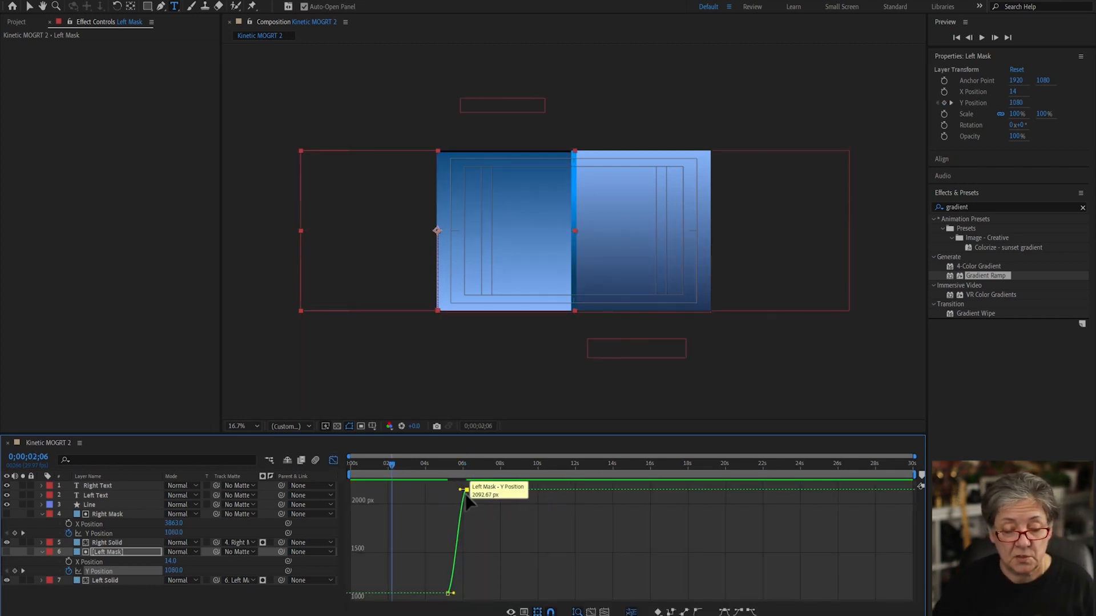
left_click_drag(461, 490, 470, 544)
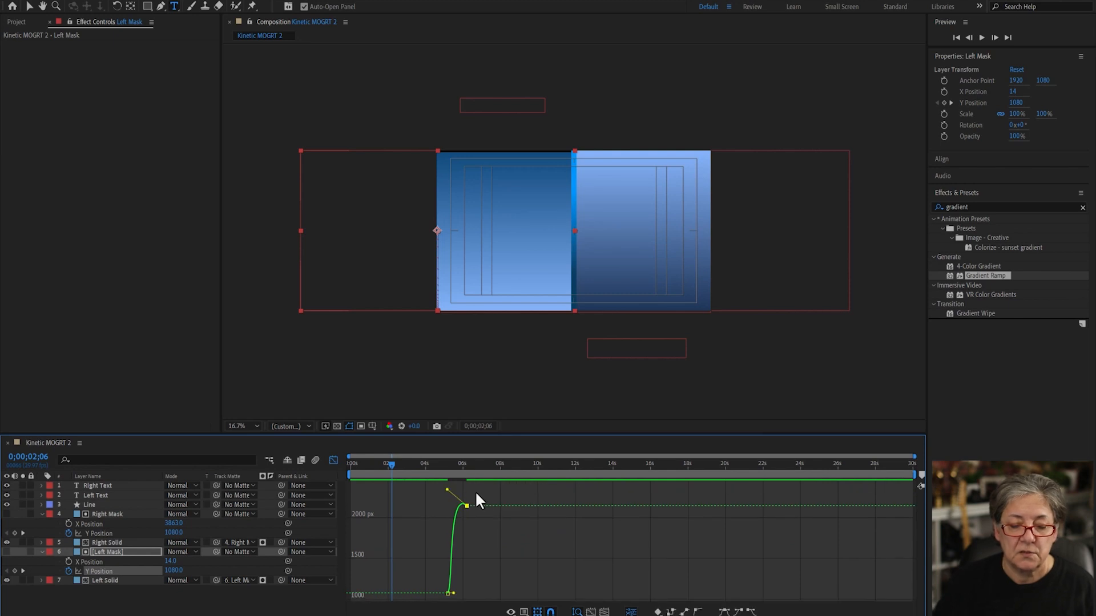
Strengthen the overshoot at the end of the "Left Mask" Y Position curve and play the animation from the start to check it.
mouse_move(445, 489)
left_mouse_down()
mouse_move(451, 478)
mouse_move(455, 488)
mouse_move(440, 485)
left_mouse_up()
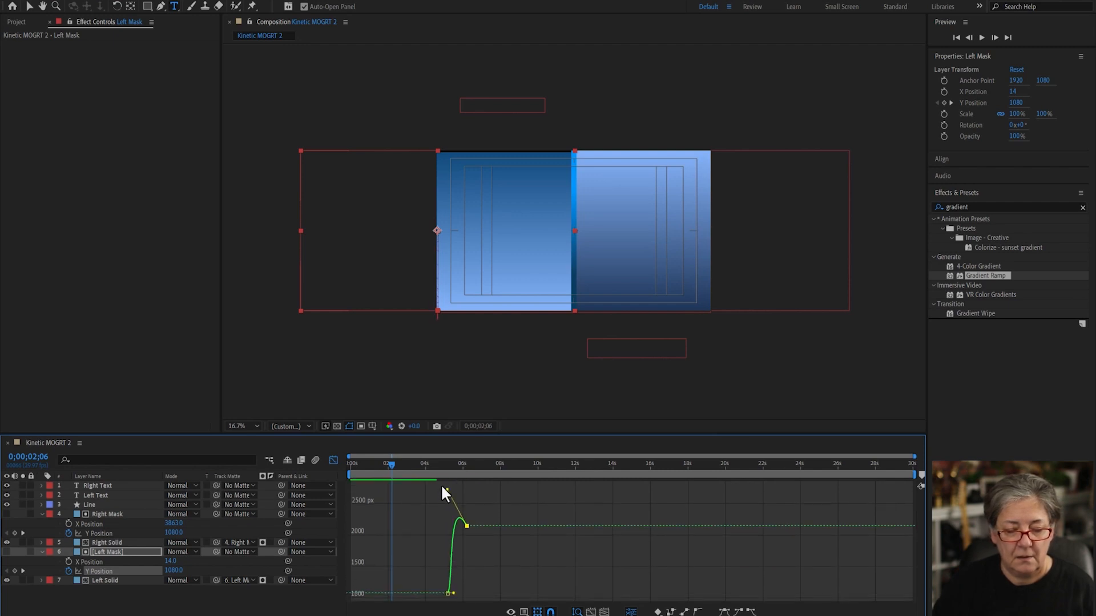
left_click(332, 460)
key("Home")
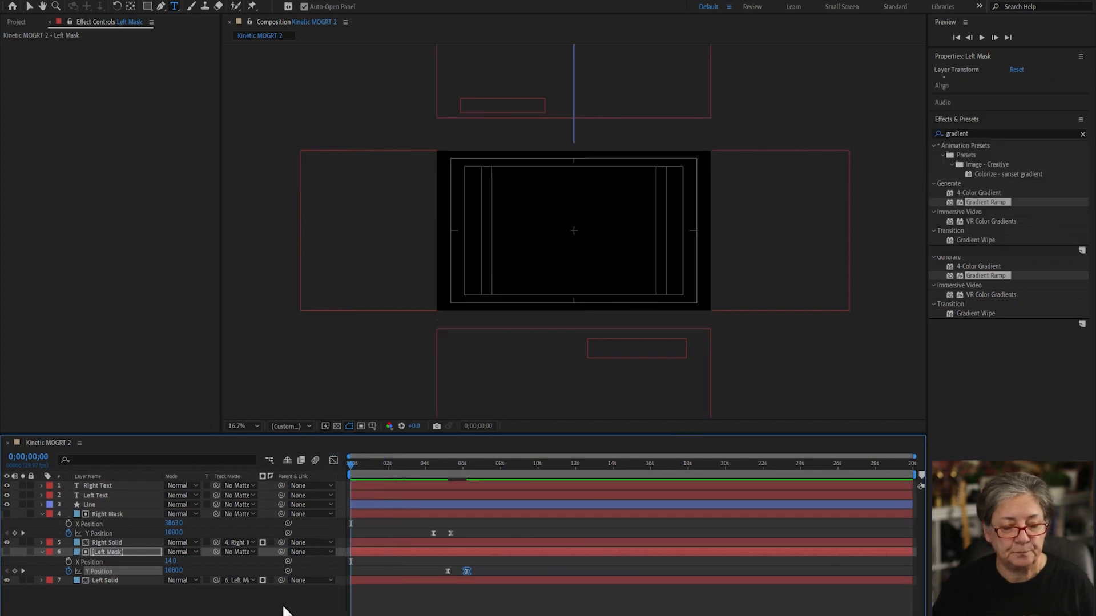
left_click(340, 595)
key("space")
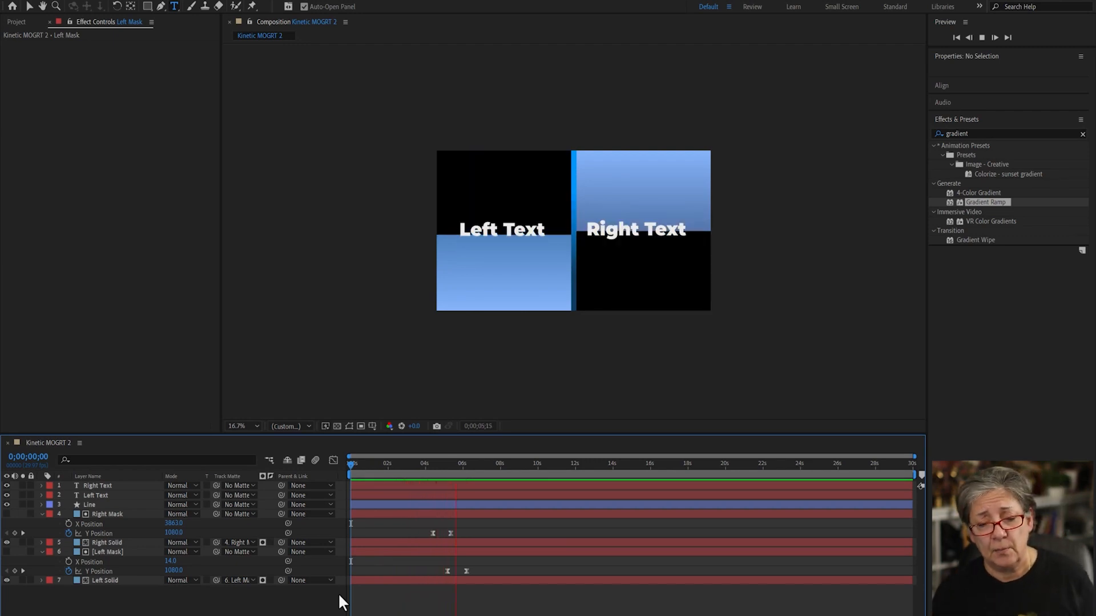
key("space")
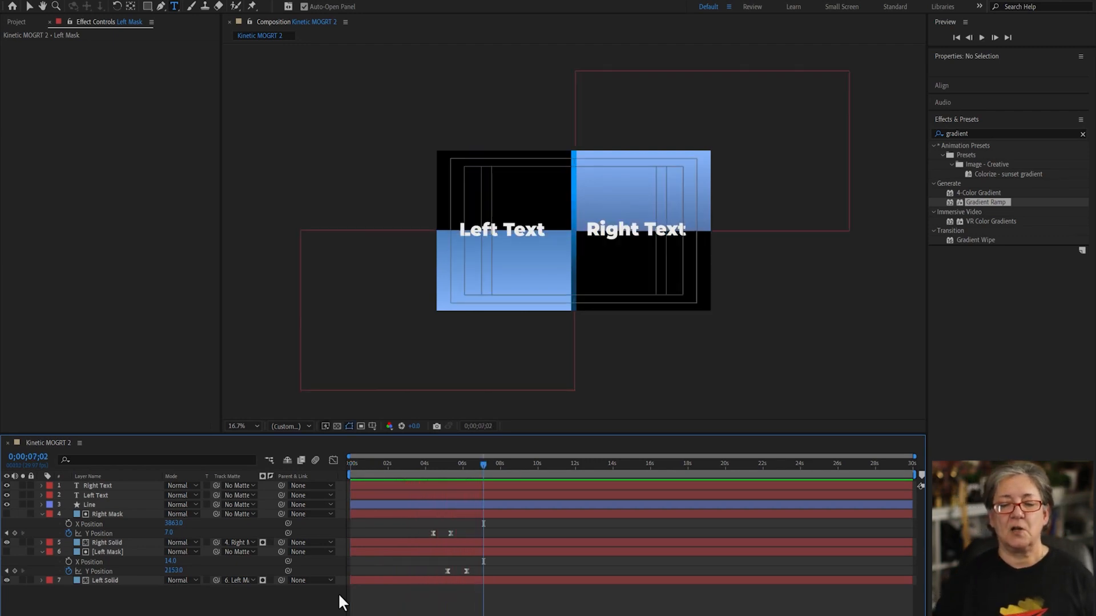
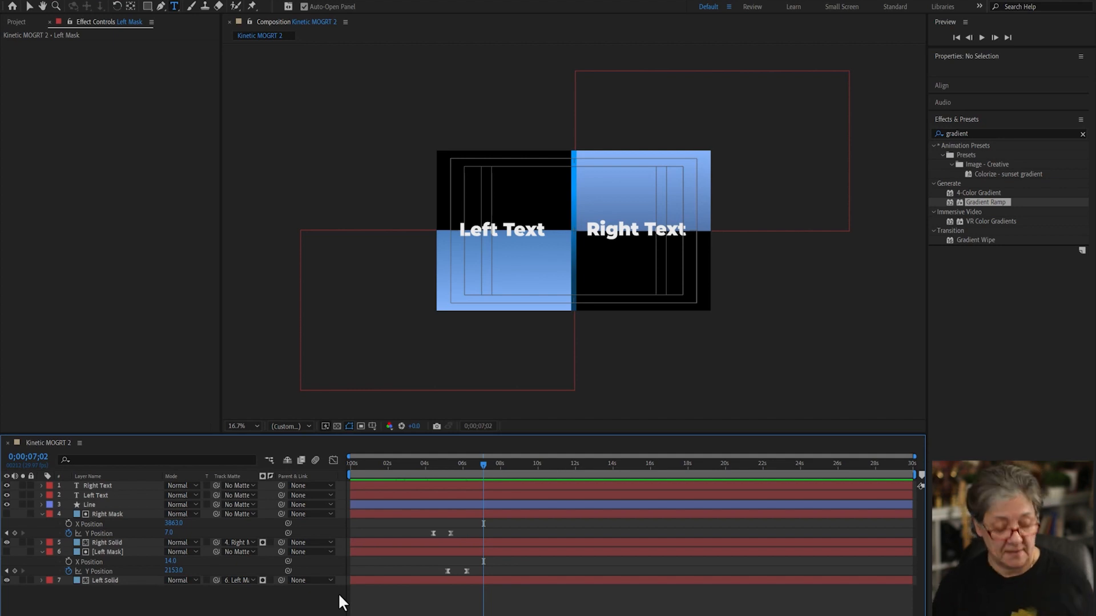
Keyframe the "Right Text" Y Position at 1146 at 0;00;05;21 and at 667 at 0;00;06;21.
left_click_drag(484, 465, 453, 471)
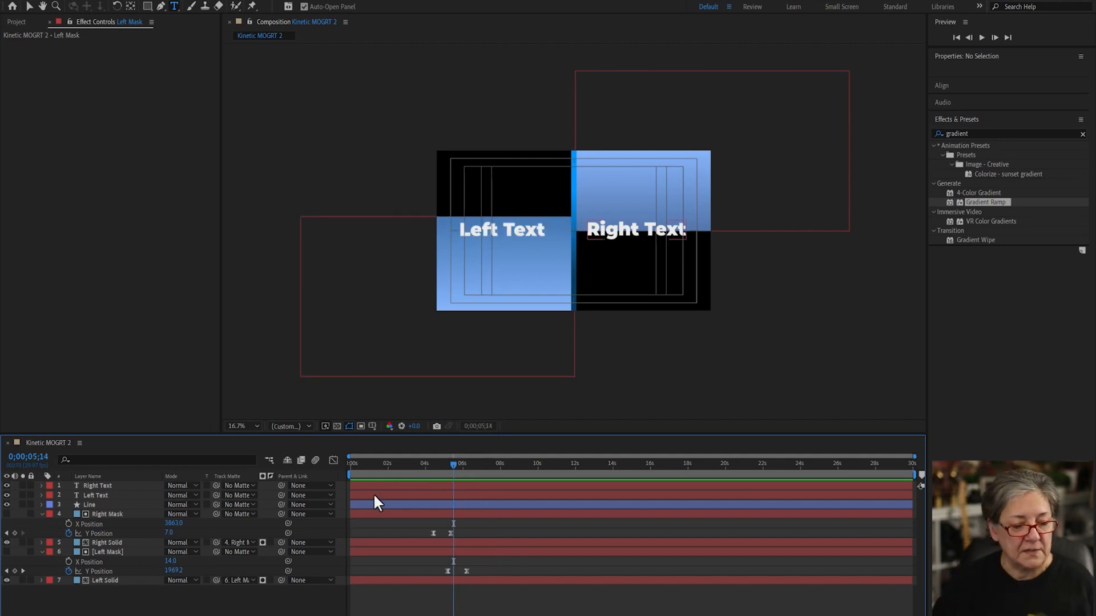
left_click(91, 487)
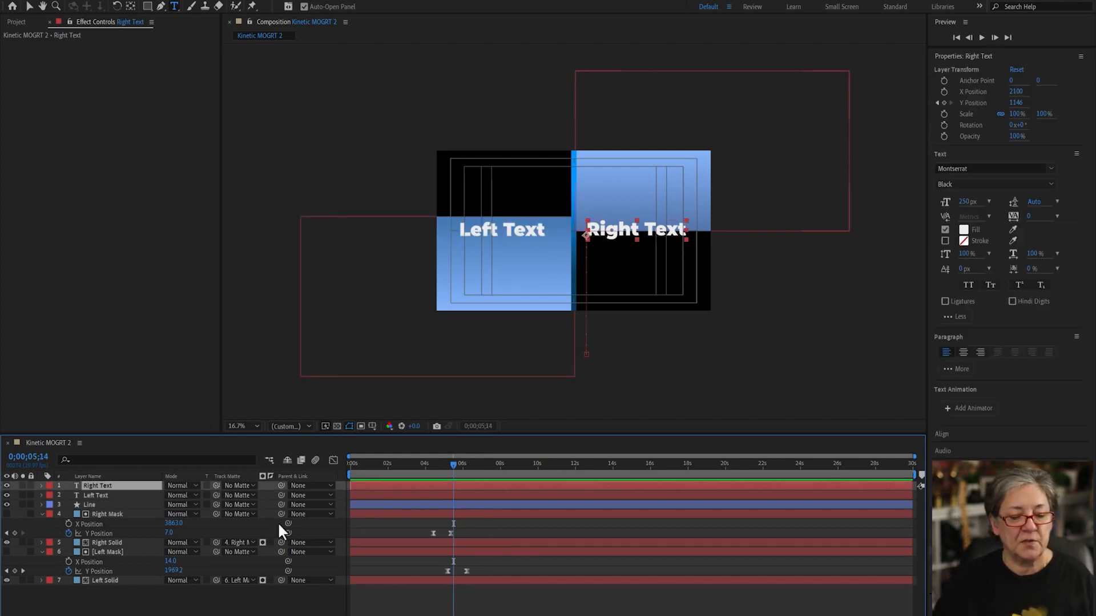
left_click(457, 462)
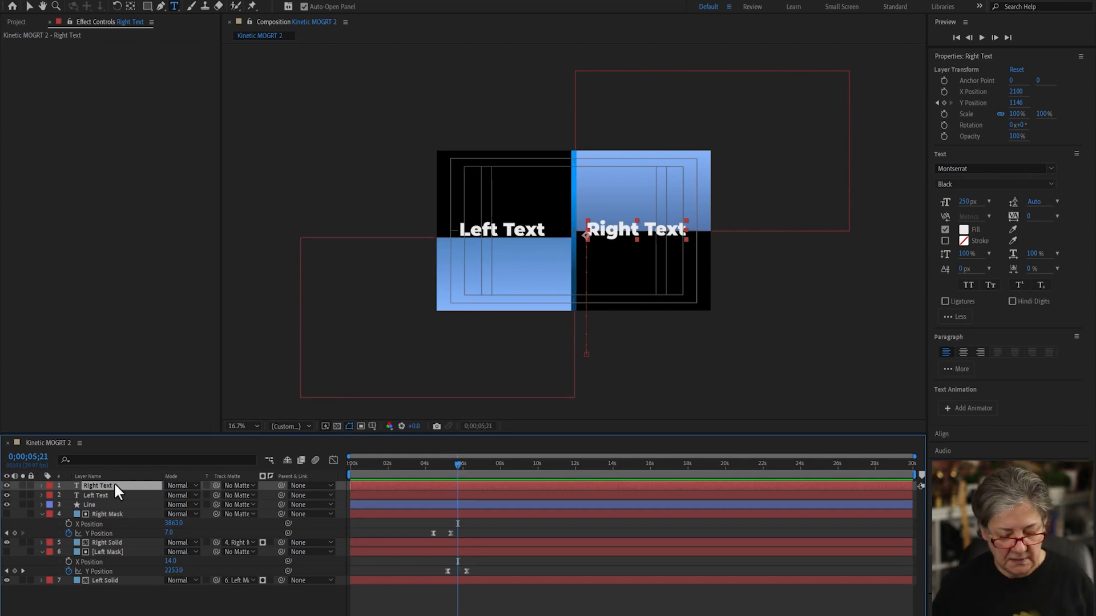
key("u")
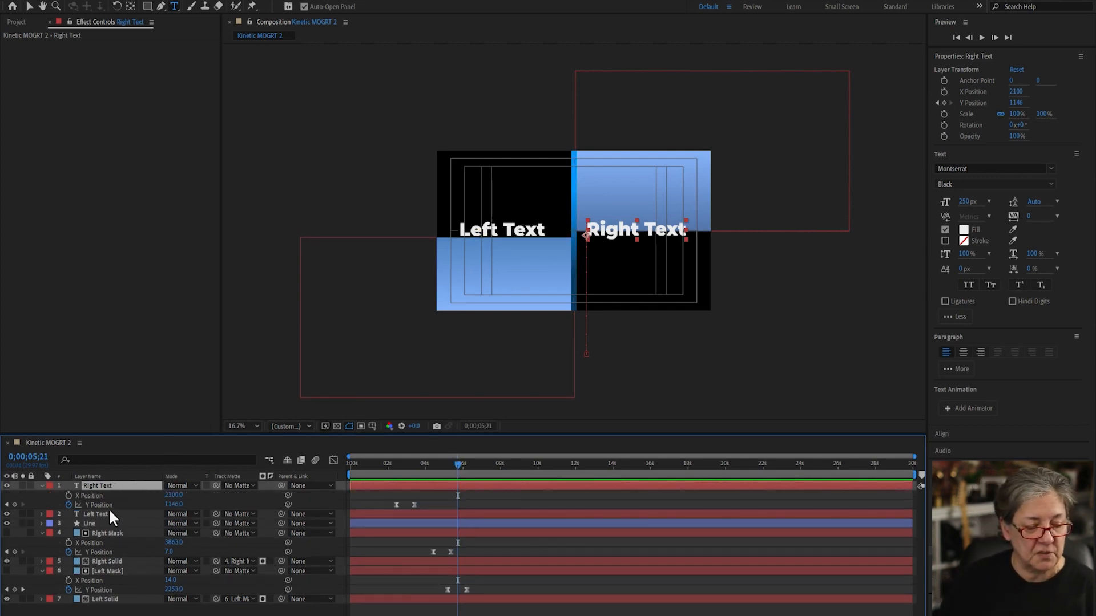
left_click(13, 505)
left_click_drag(466, 467, 476, 463)
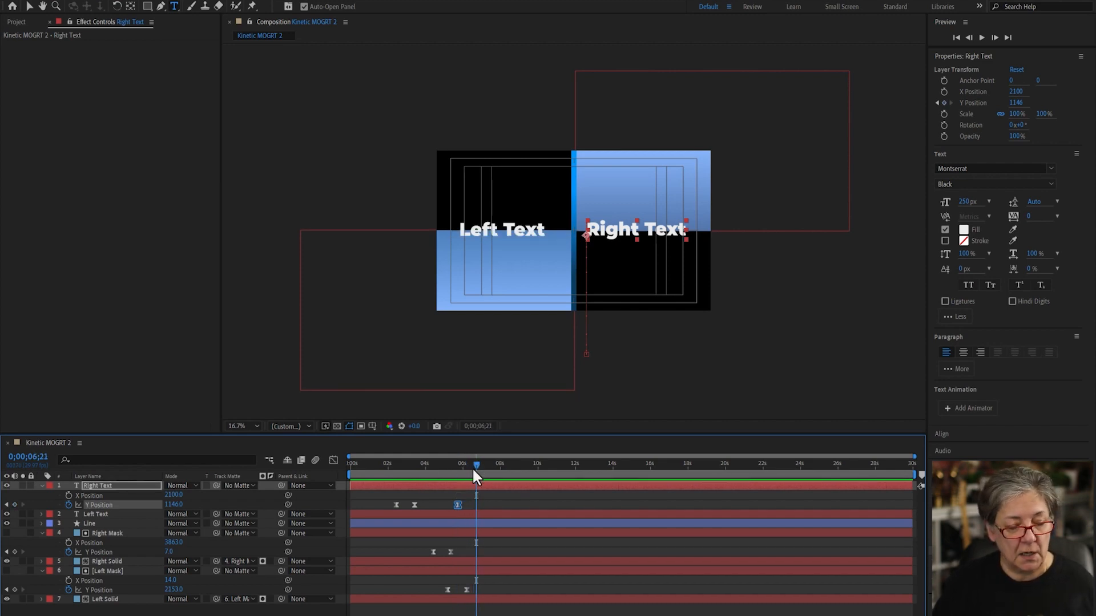
left_click_drag(173, 505, 97, 505)
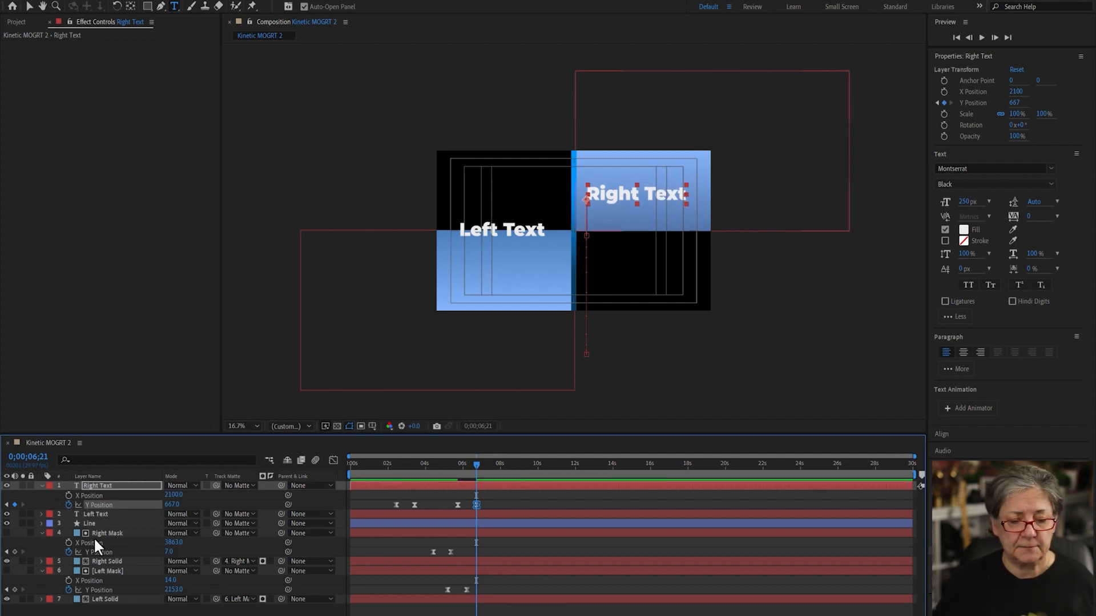
Shape the end of the "Right Text" Y Position curve in the graph editor to overshoot before settling.
left_click(95, 504)
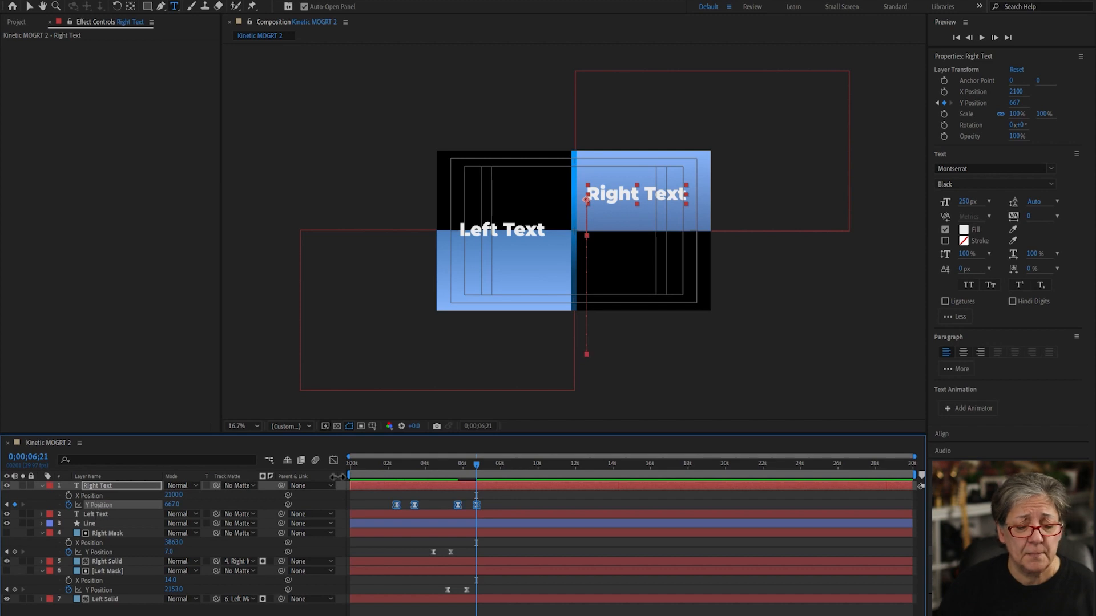
left_click(333, 460)
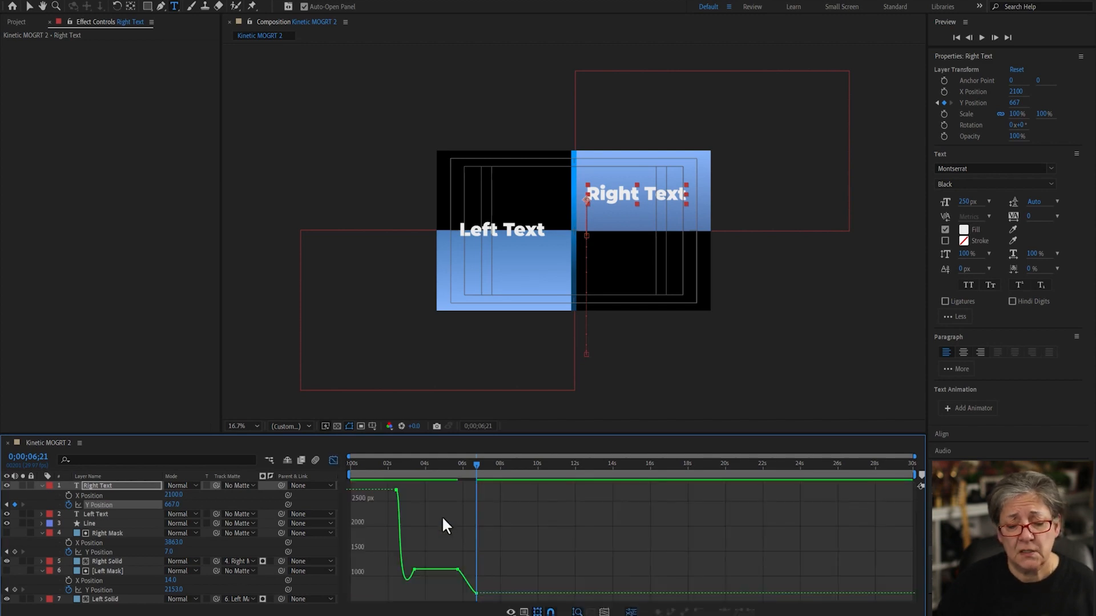
left_click(476, 594)
left_click(548, 481)
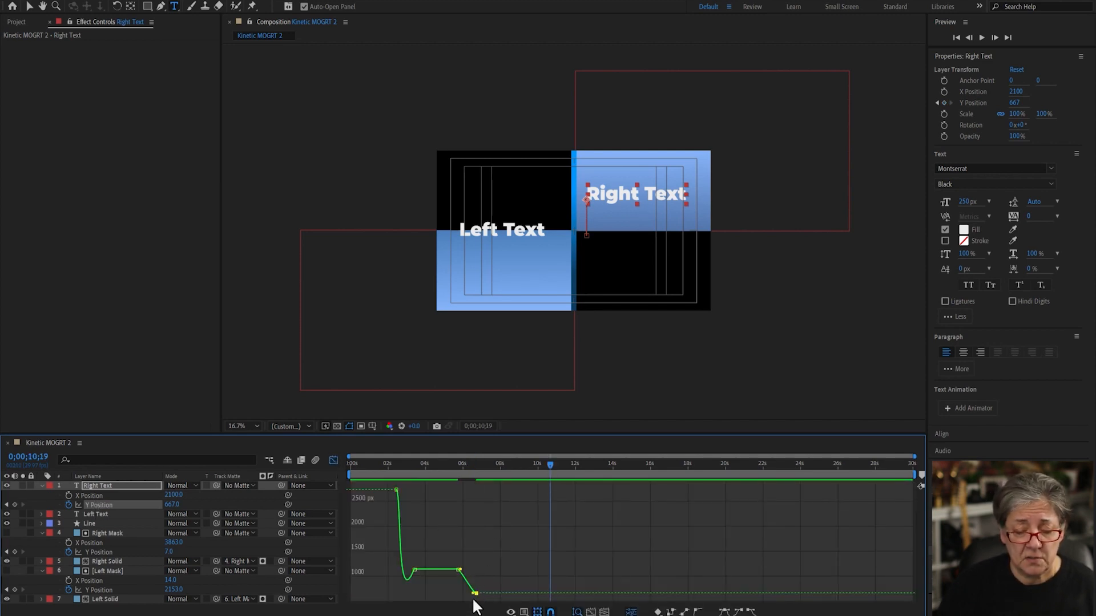
left_click_drag(474, 594, 456, 604)
Preview the animation to check how the right text moves up.
left_click_drag(379, 463, 304, 467)
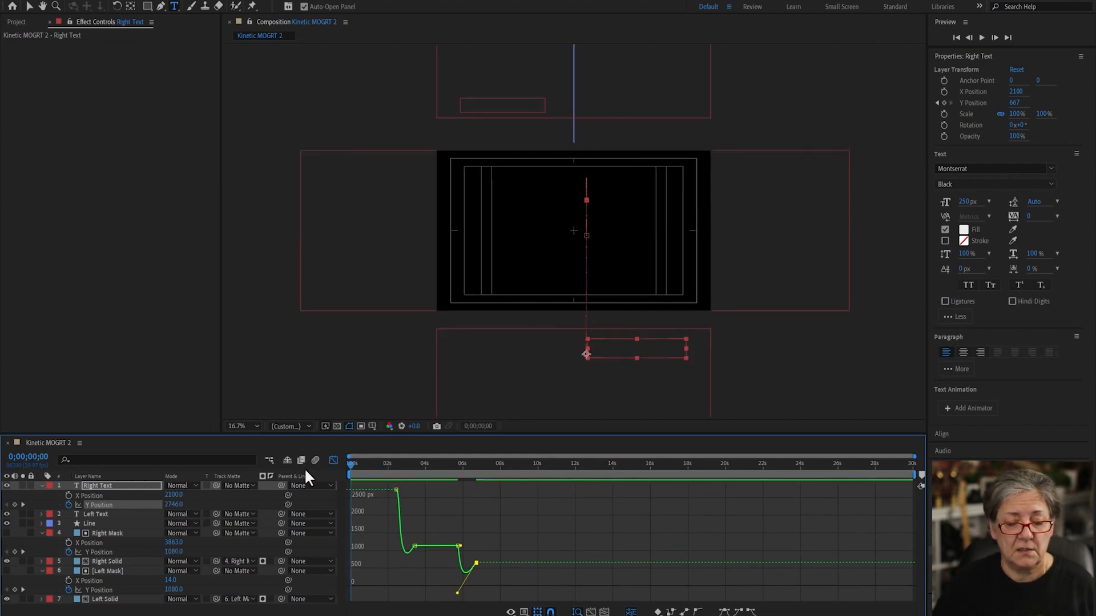
left_click(451, 465)
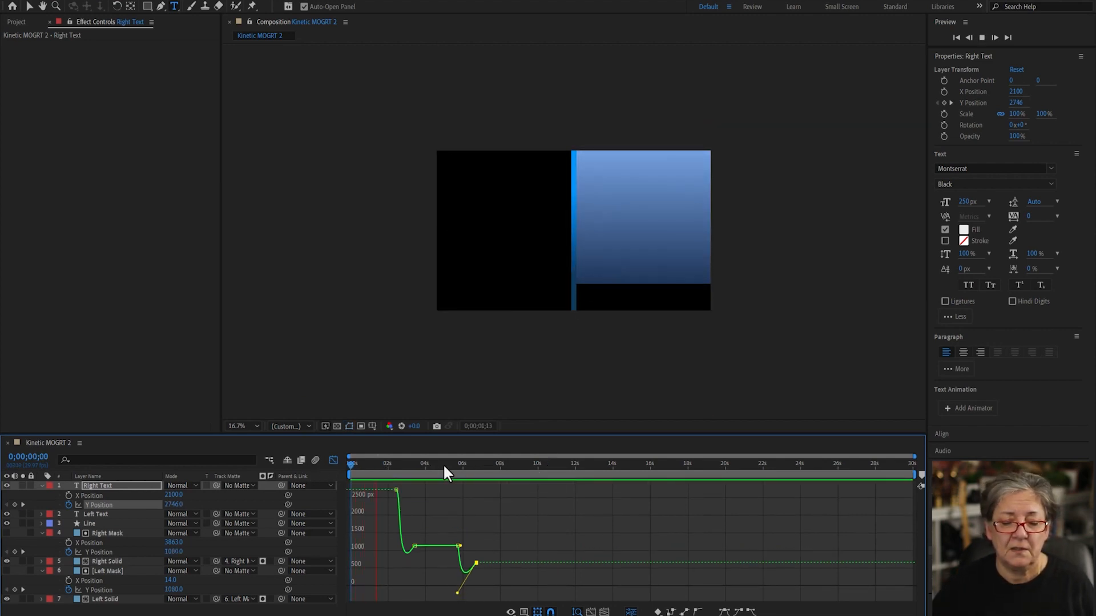
key("space")
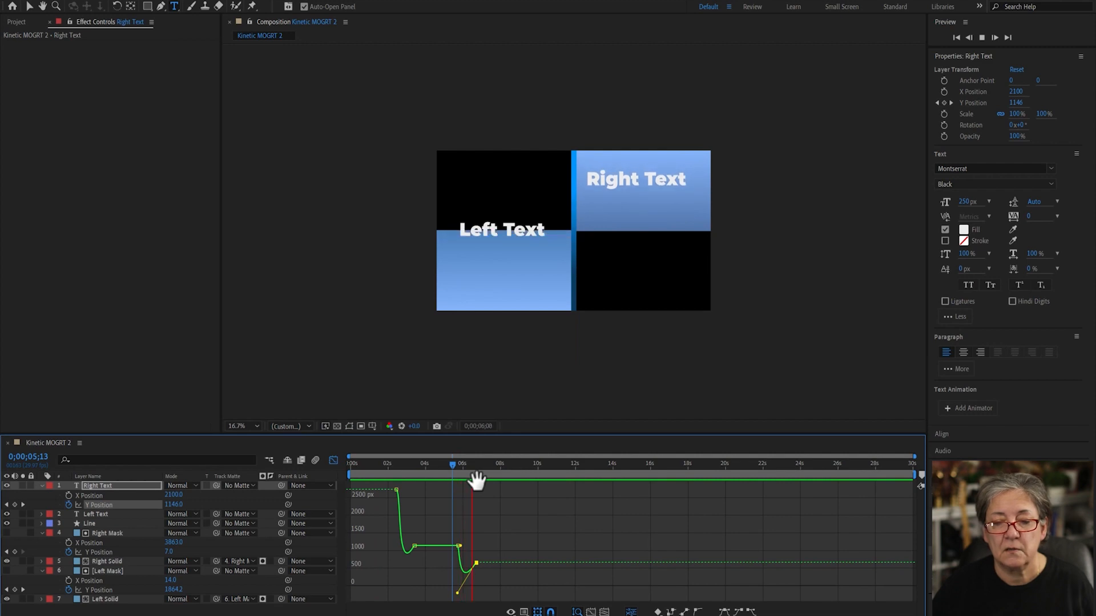
Add a Drop Shadow layer style to the "Right Text" layer.
left_click(81, 485)
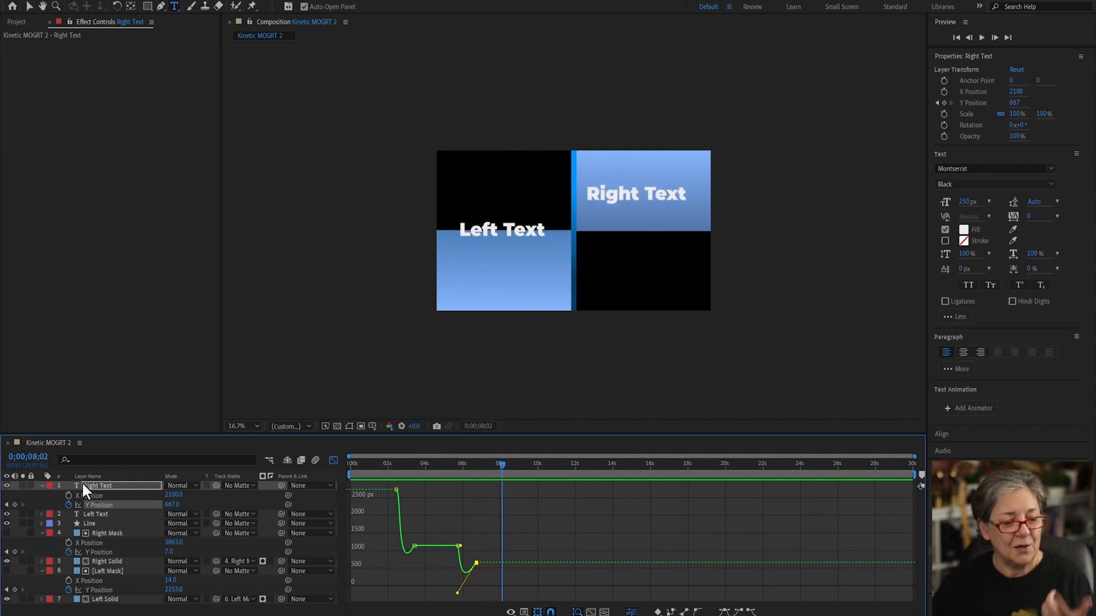
left_click(95, 3)
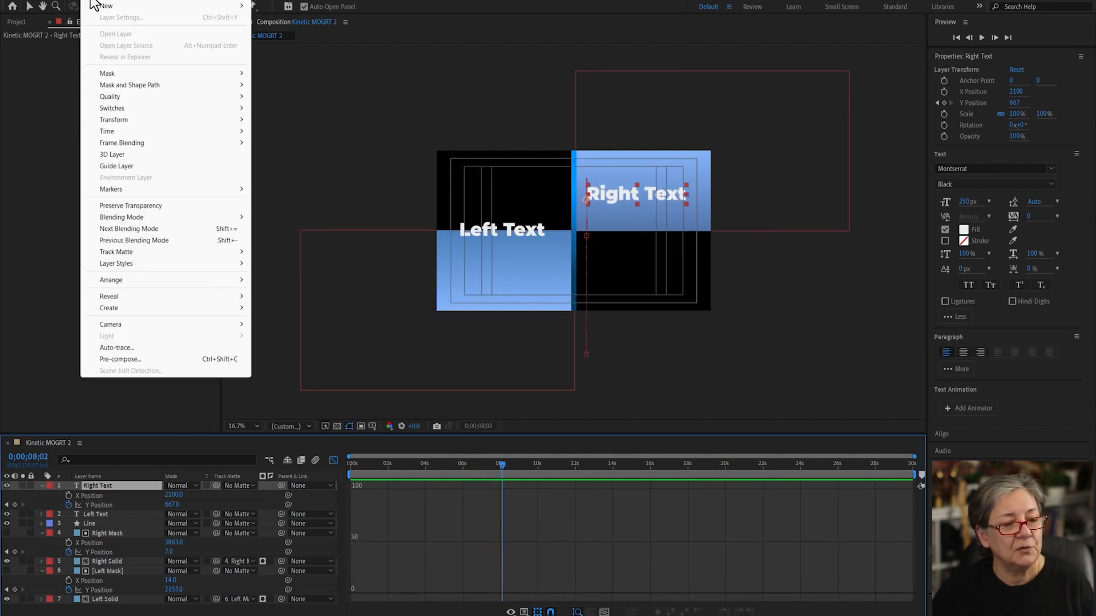
mouse_move(160, 264)
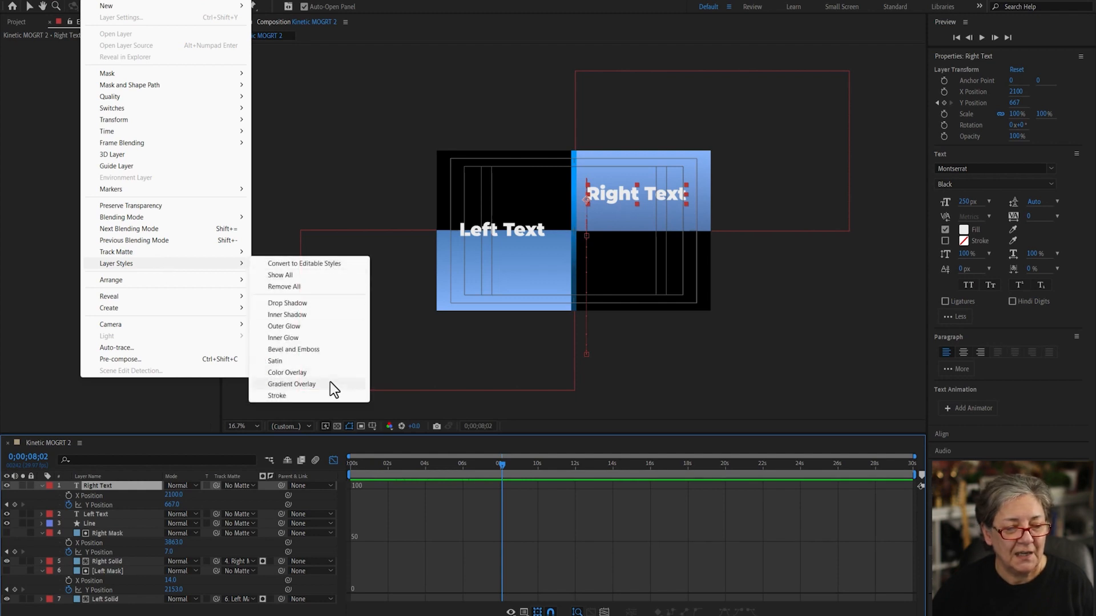
left_click(323, 303)
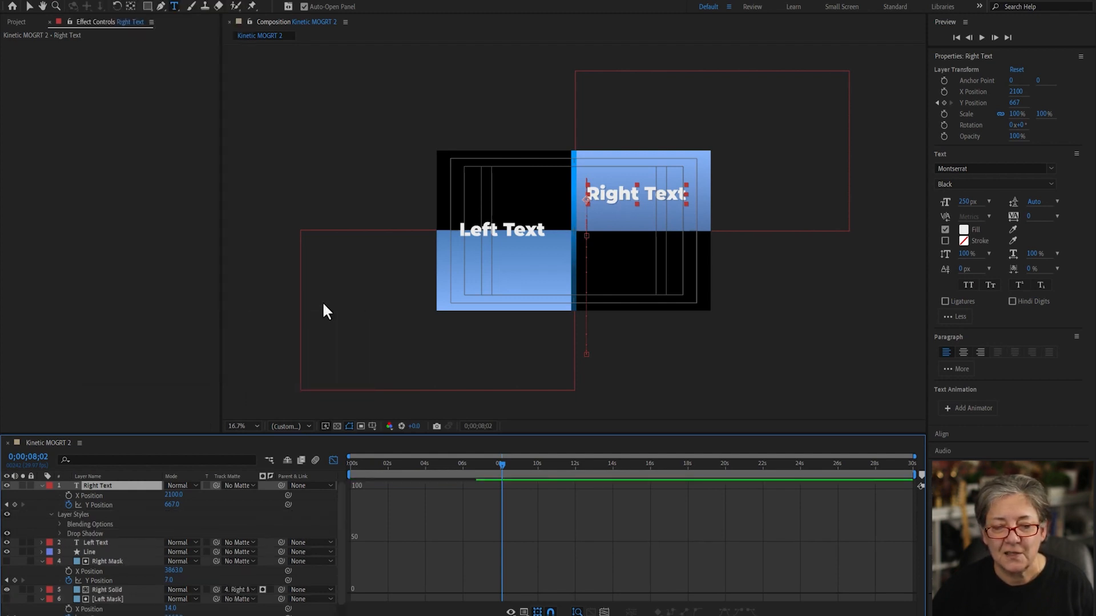
Add a Drop Shadow layer style to the "Left Text" and "Line" layers together.
left_click(103, 543)
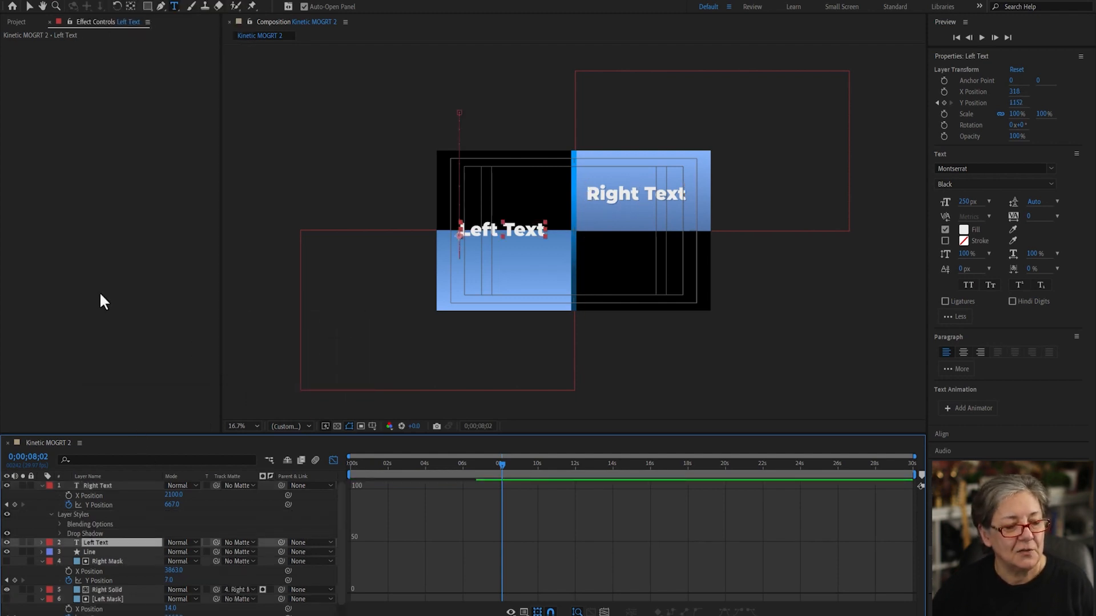
left_click(91, 553, "shift")
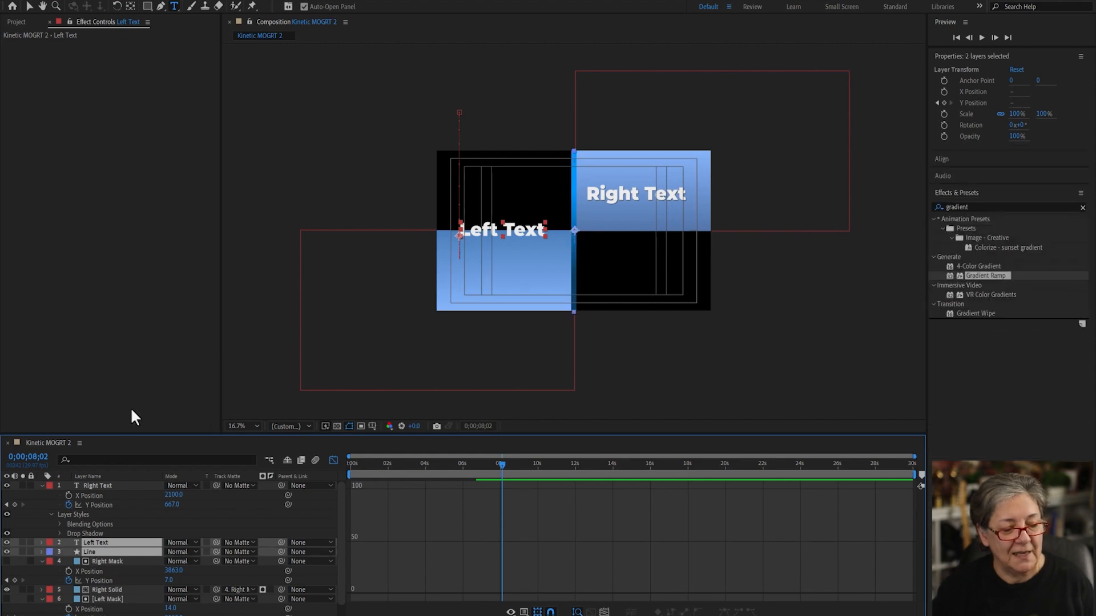
left_click(93, 2)
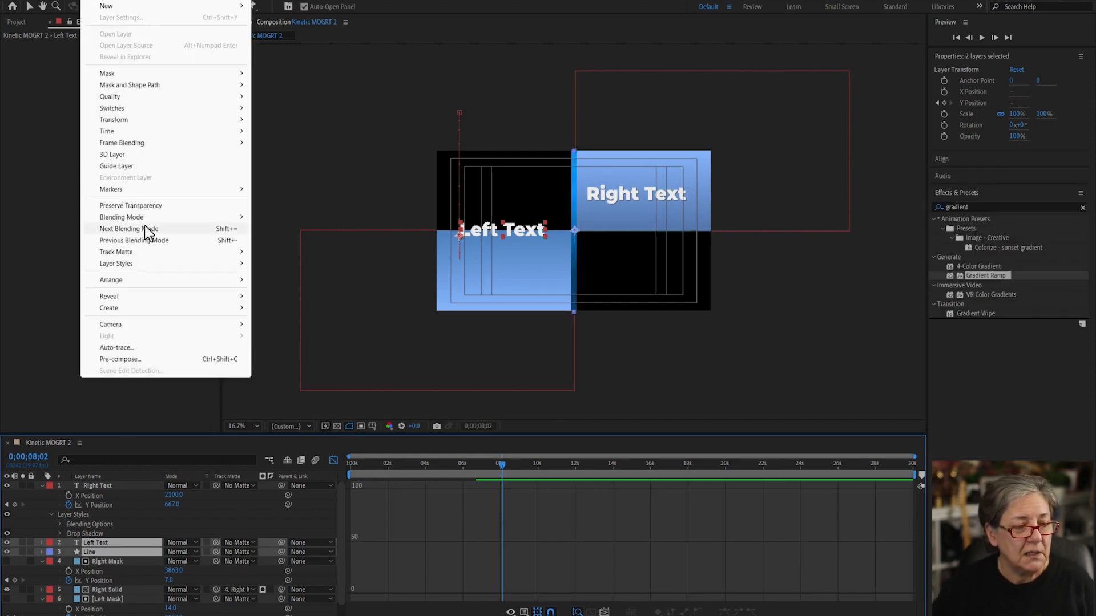
mouse_move(150, 263)
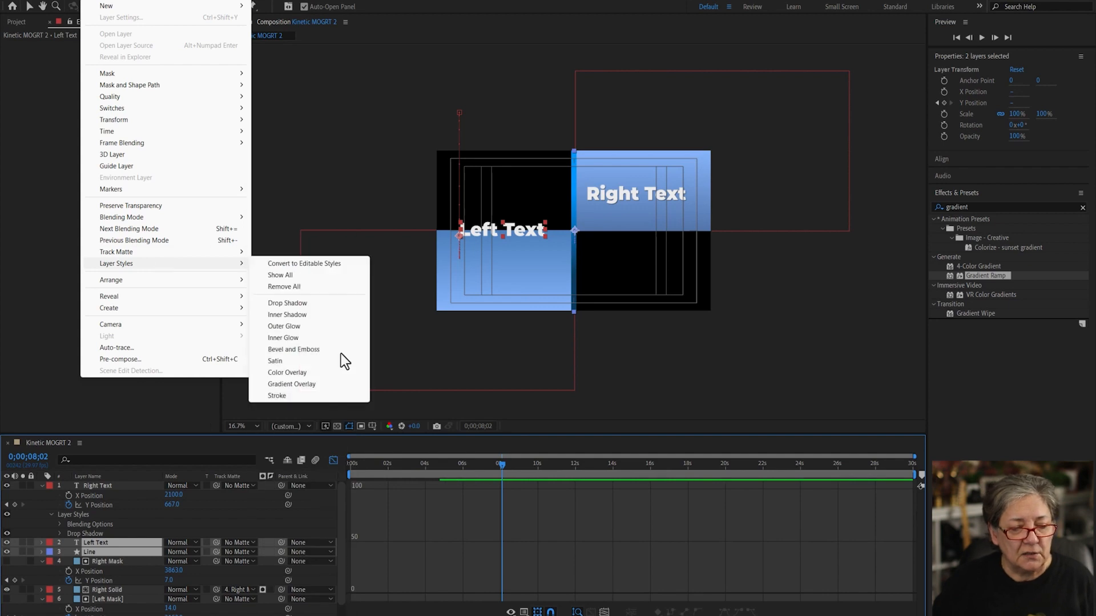
left_click(307, 303)
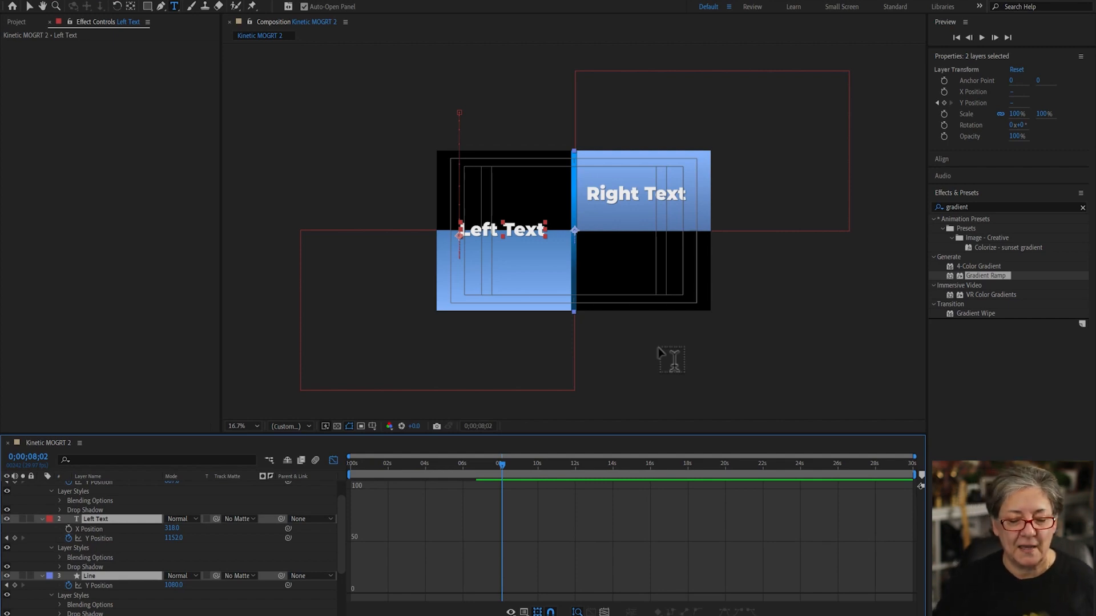
Add a Y Position keyframe of 1152 to the "Left Text" layer alone at 0;00;06;08.
left_click(334, 460)
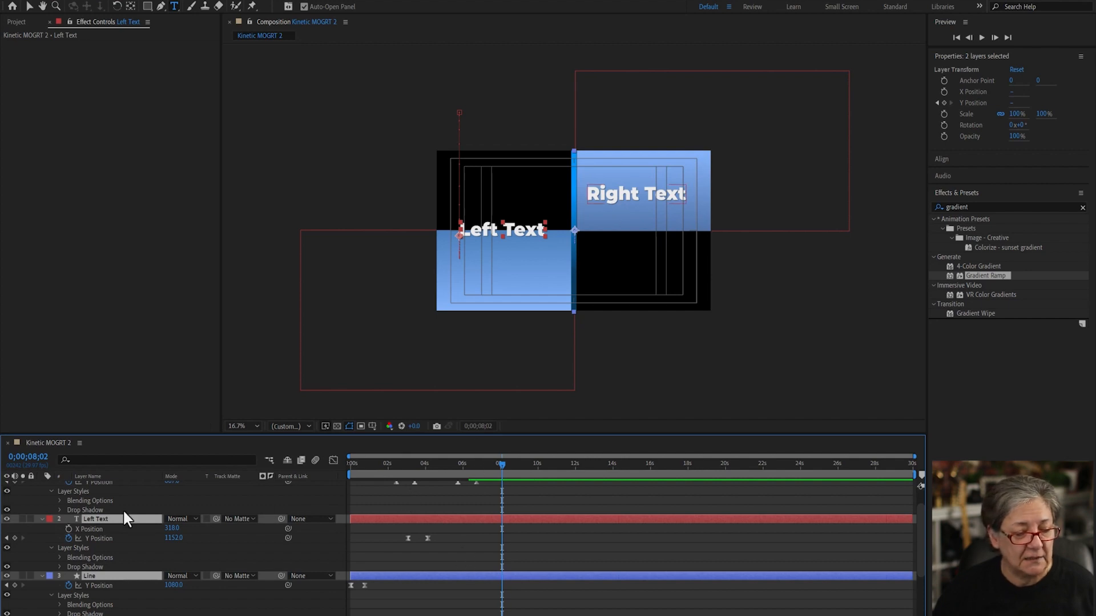
left_click(468, 464)
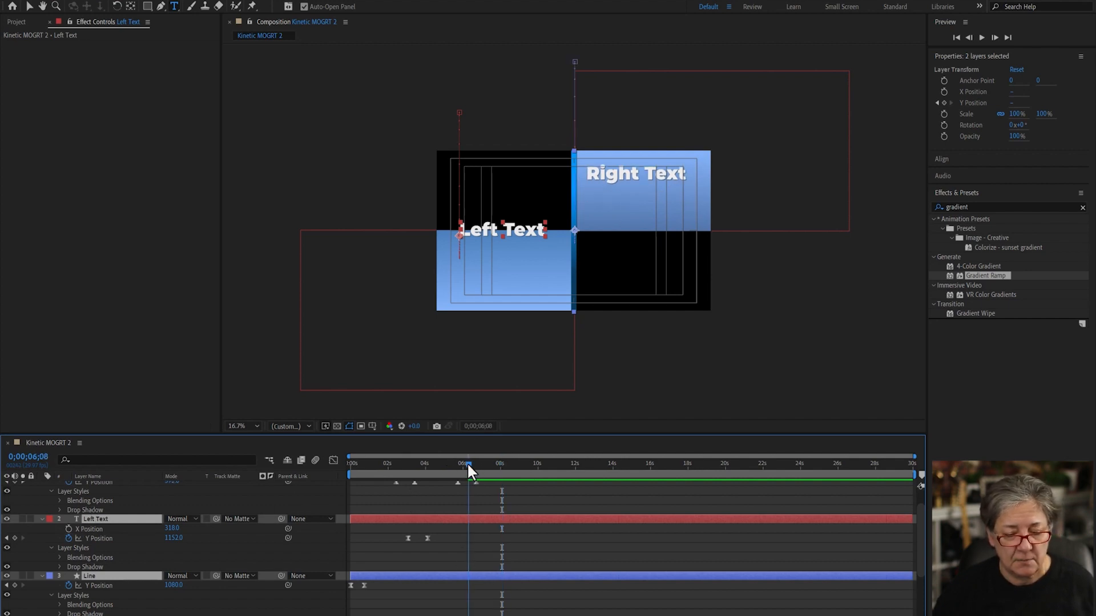
left_click(15, 538)
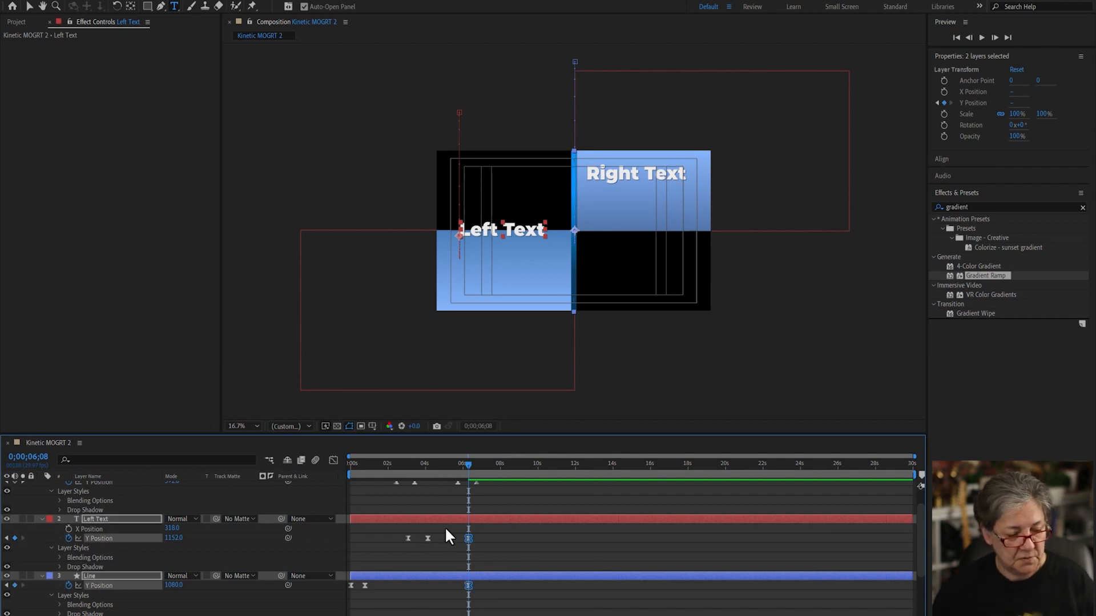
key("ctrl+z")
left_click(560, 552)
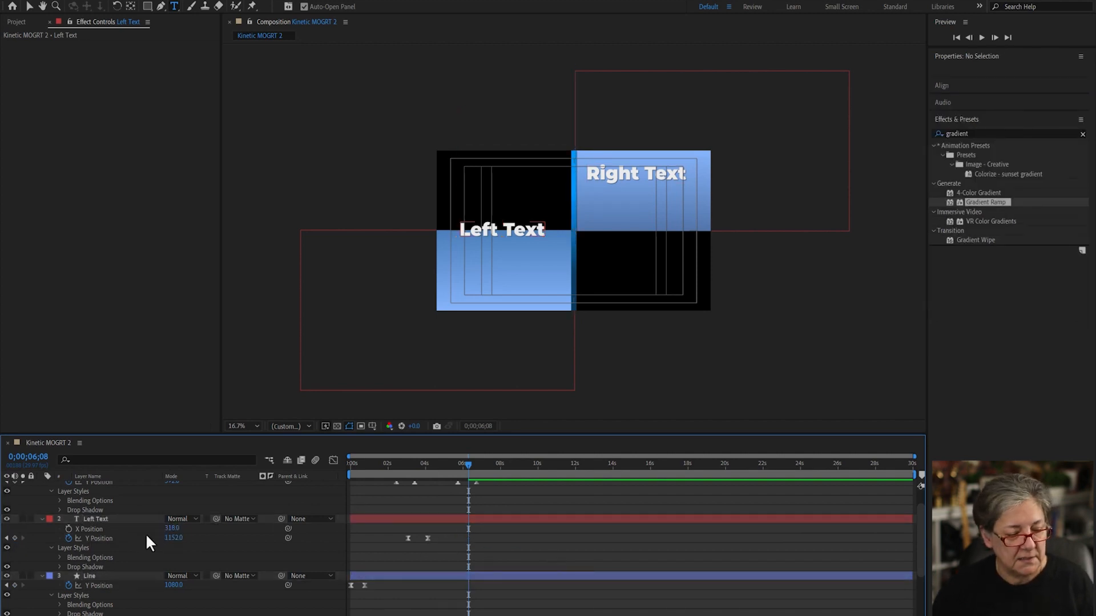
left_click(15, 538)
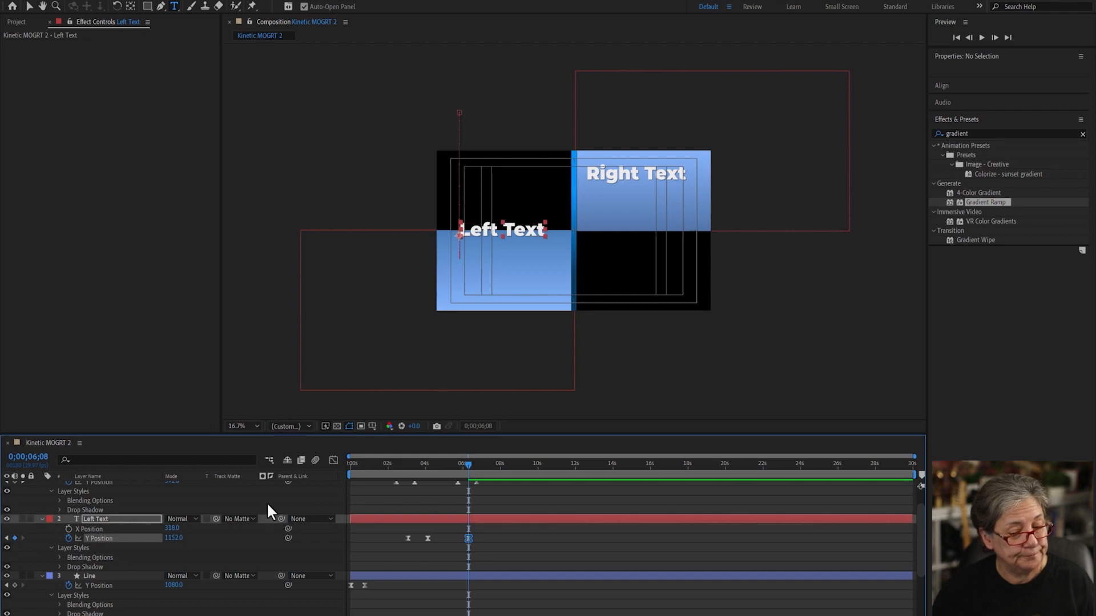
Set the "Left Text" Y Position to 1683 at 0;00;07;22.
left_click(497, 464)
left_click_drag(495, 462, 495, 464)
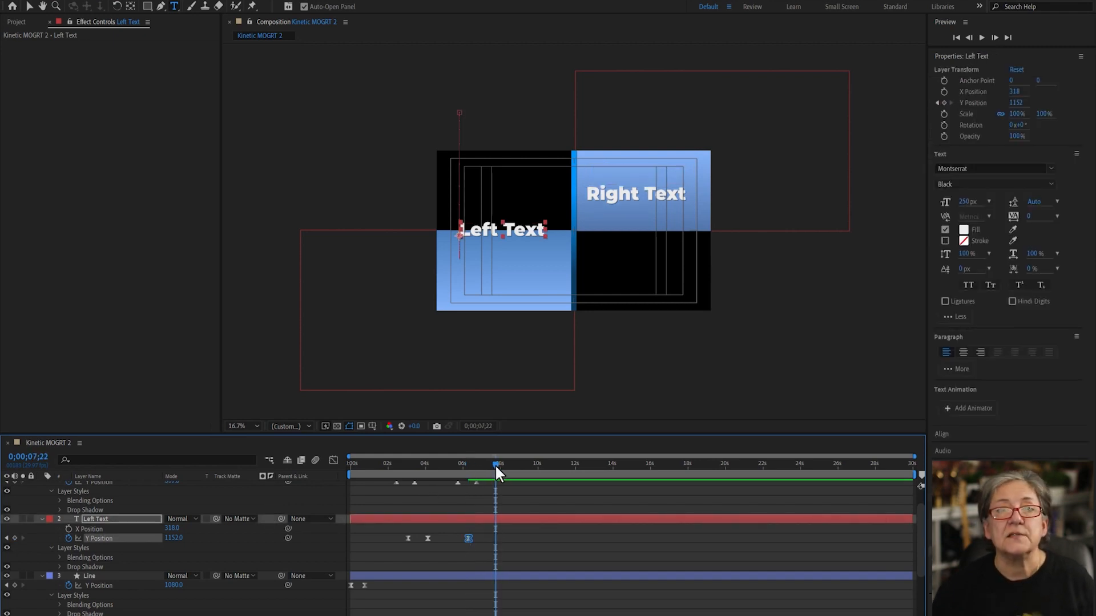
left_click_drag(178, 539, 385, 555)
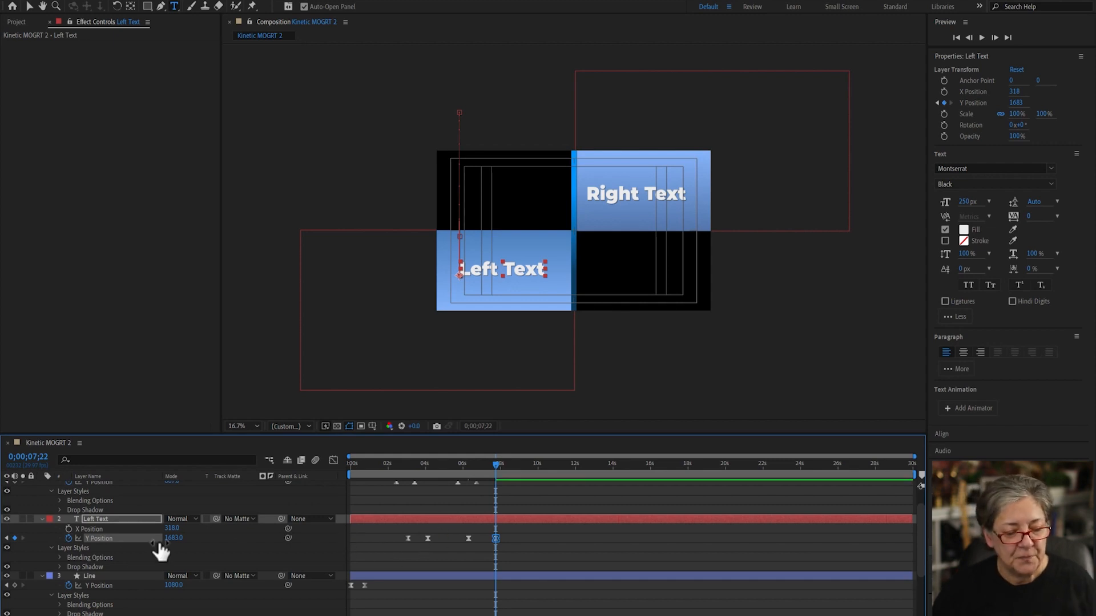
Easy-ease the last "Left Text" Y Position keyframe, raise its incoming value-graph handle to create an overshoot, and preview the motion.
left_click(98, 539)
left_click(333, 460)
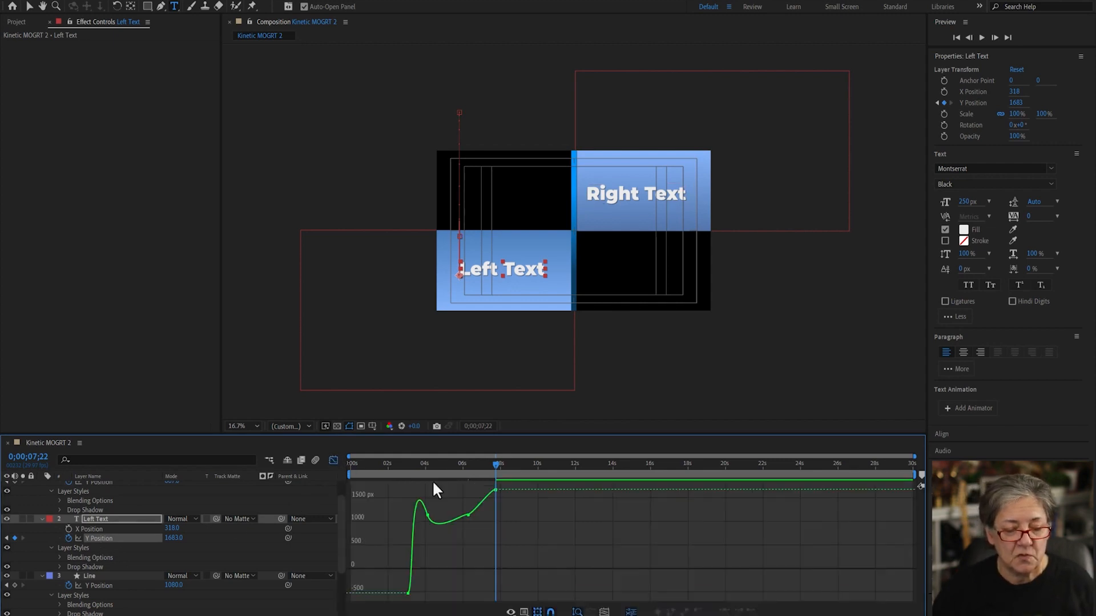
left_click(495, 490)
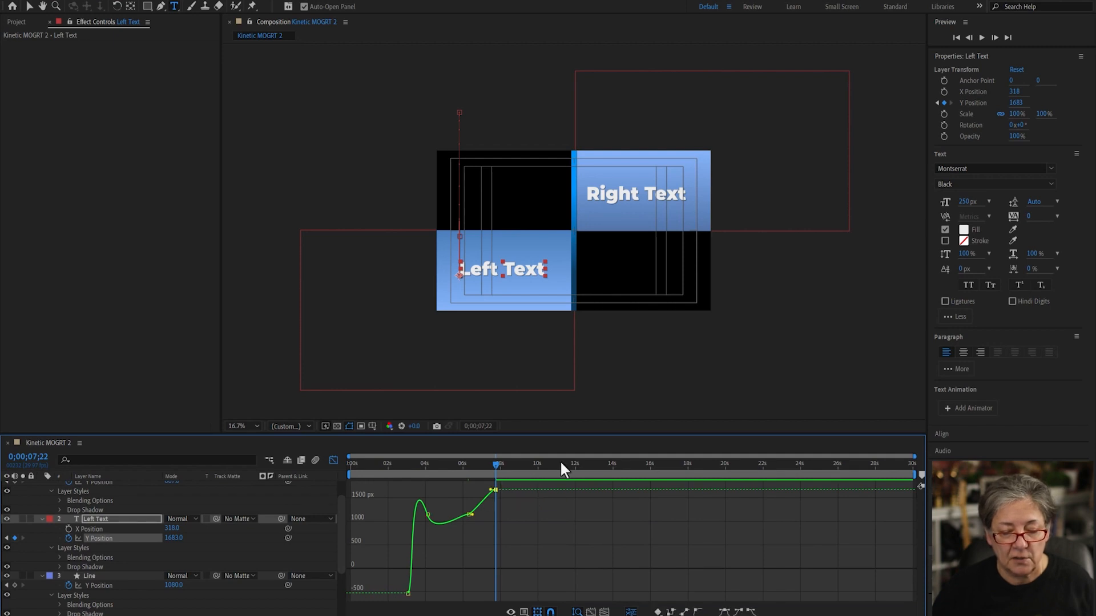
left_click(579, 463)
key("F9")
mouse_move(469, 489)
left_mouse_down()
mouse_move(471, 470)
mouse_move(467, 487)
mouse_move(477, 471)
mouse_move(478, 485)
left_mouse_up()
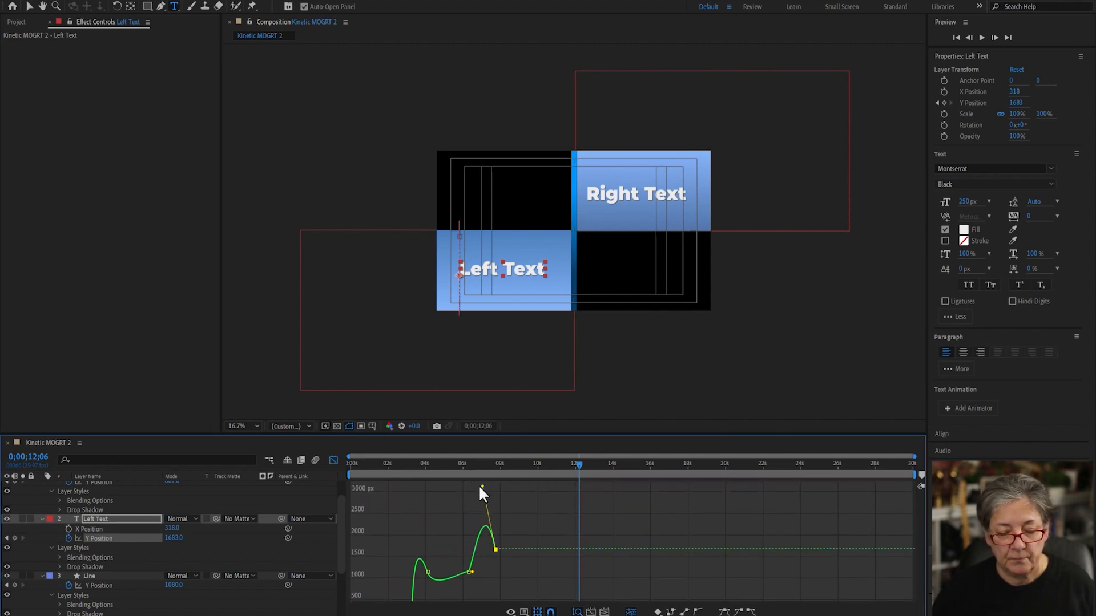
left_click(369, 463)
left_click(334, 461)
key("space")
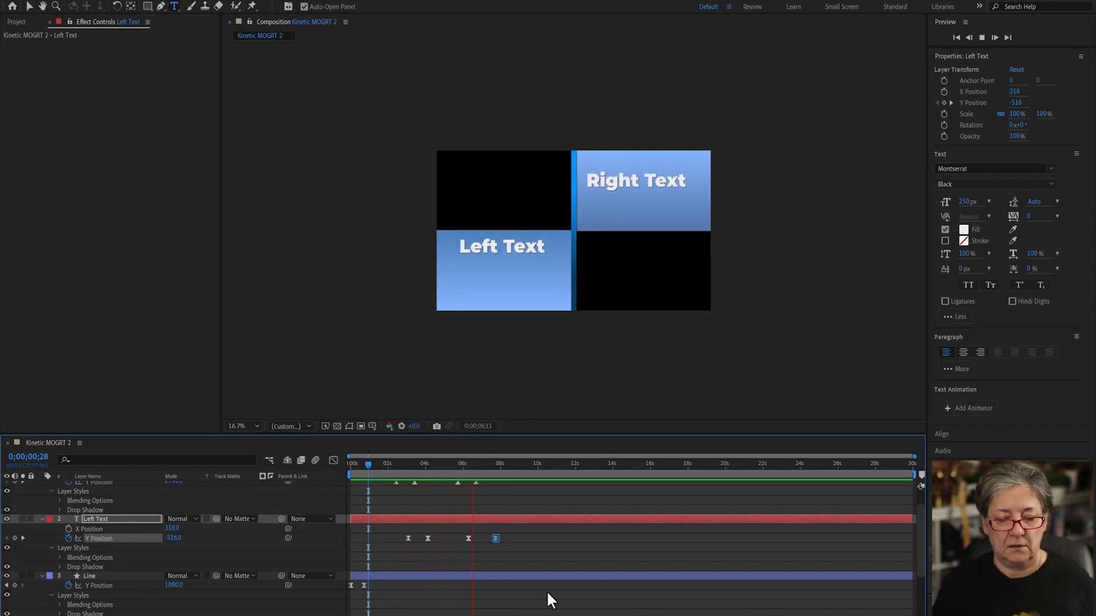
key("space")
Toggle a hold on the second "Left Text" Y Position keyframe, just after 4 seconds, and preview the motion.
mouse_move(425, 467)
left_mouse_down()
mouse_move(471, 462)
mouse_move(413, 474)
mouse_move(465, 474)
mouse_move(434, 485)
left_mouse_up()
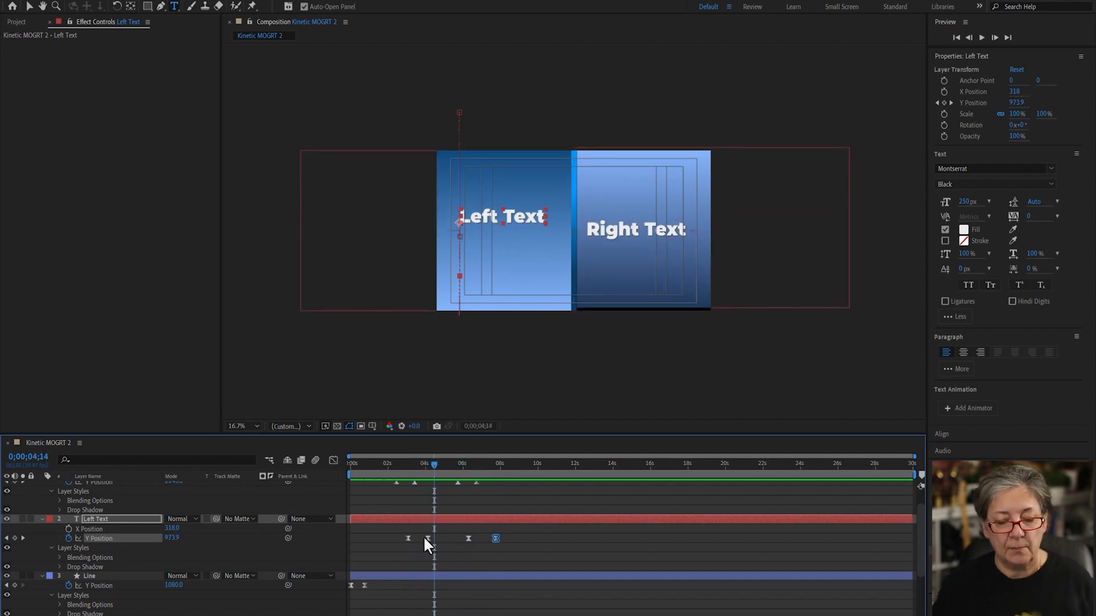
right_click(426, 537)
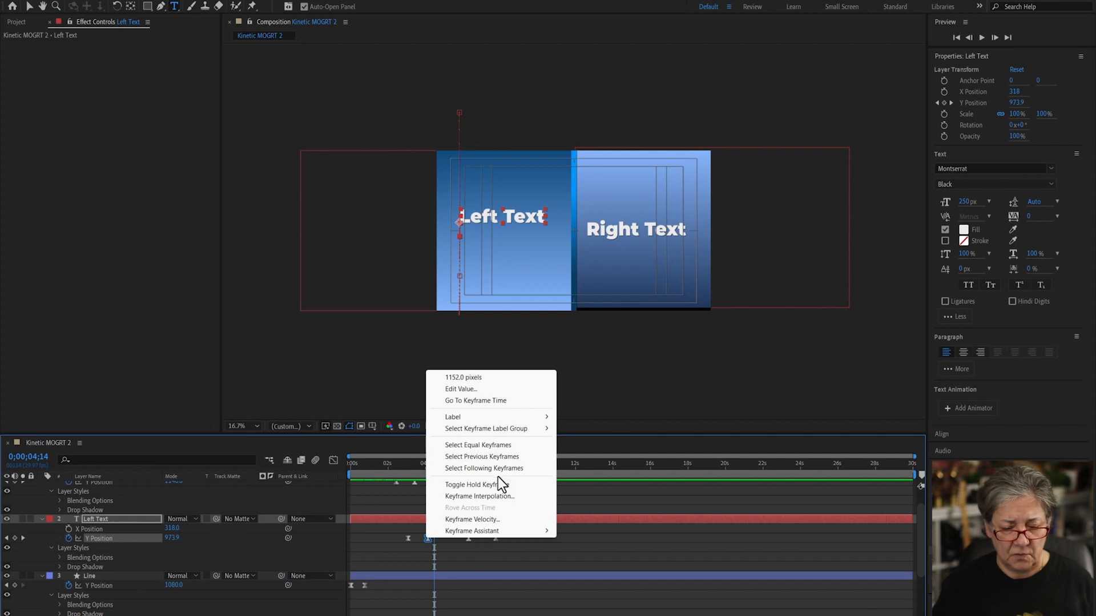
left_click(498, 485)
left_click(395, 463)
key("space")
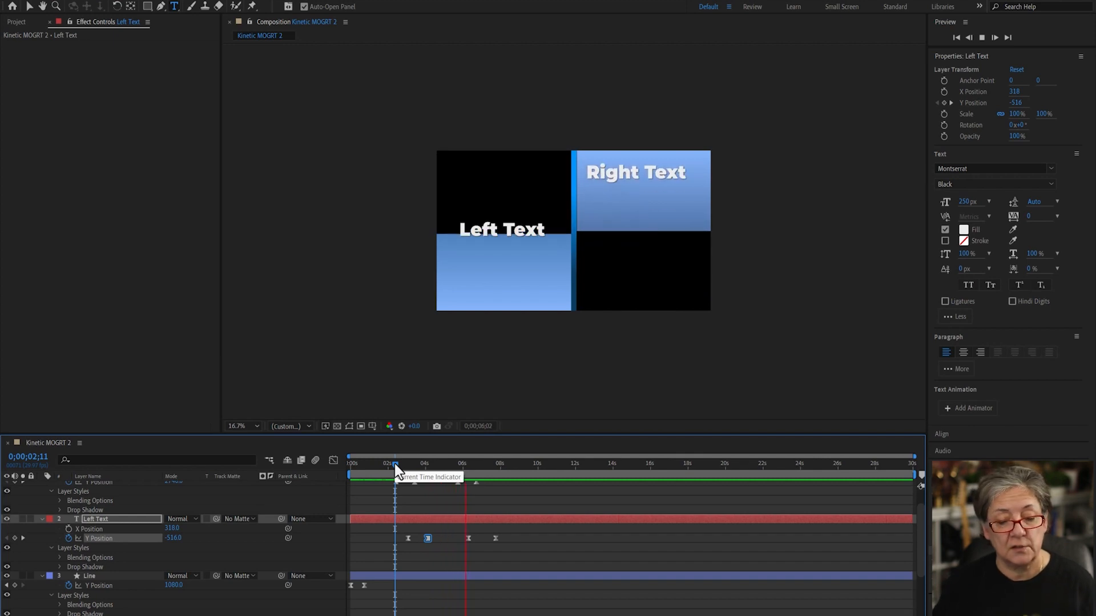
key("space")
Shift the last two "Left Text" Y Position keyframes earlier together, to about 5.3 and 6.7 seconds, and preview the motion.
left_click_drag(432, 463, 458, 469)
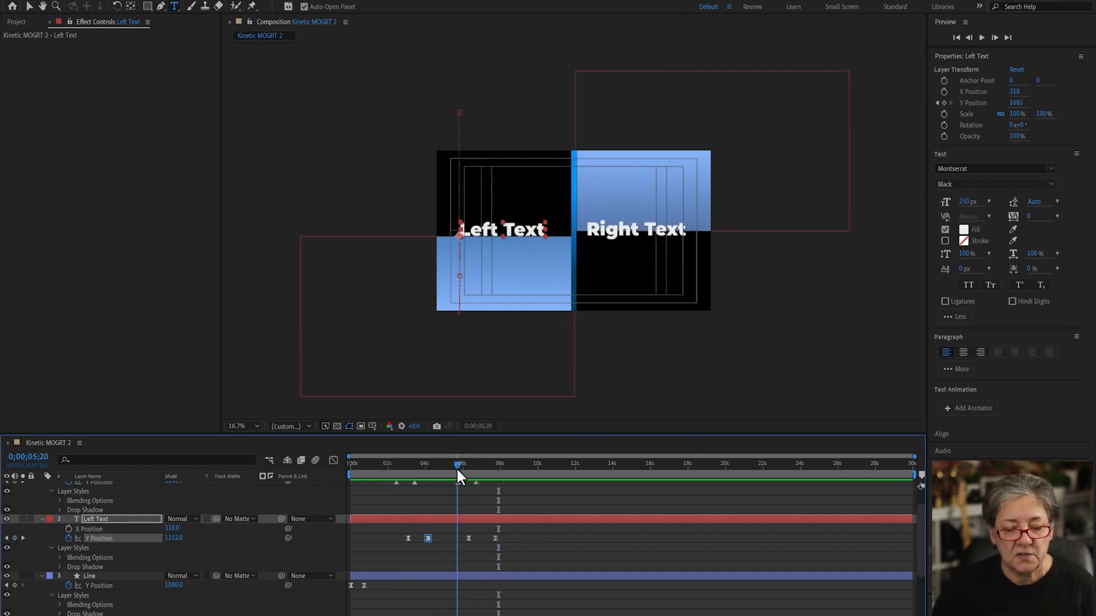
left_click_drag(467, 526, 500, 549)
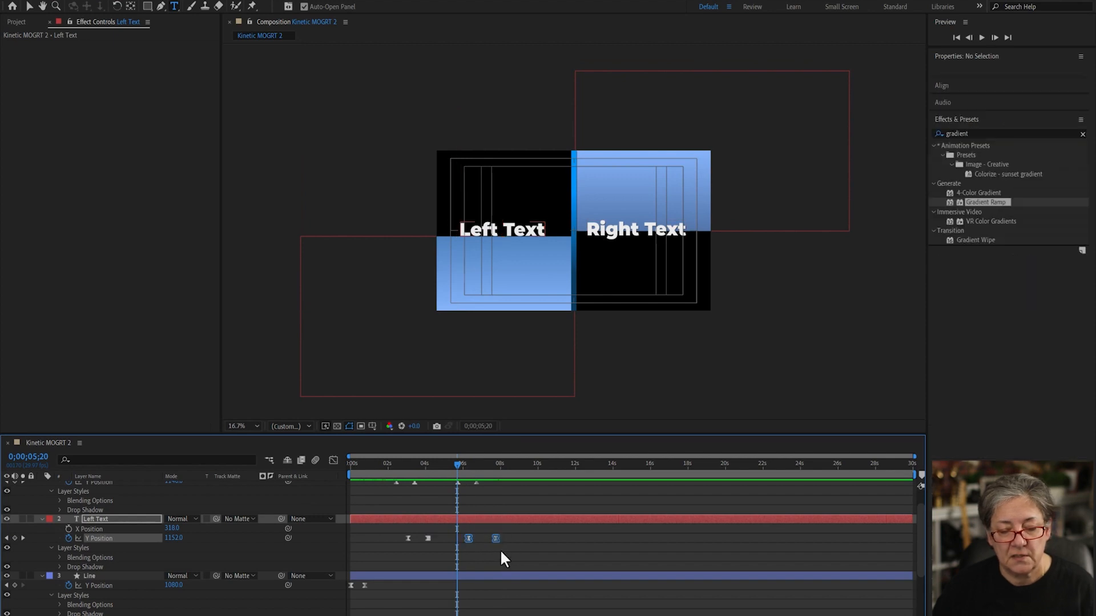
left_click(456, 541)
mouse_move(462, 525)
left_mouse_down()
mouse_move(514, 550)
mouse_move(449, 542)
left_mouse_up()
left_click(401, 468)
key("space")
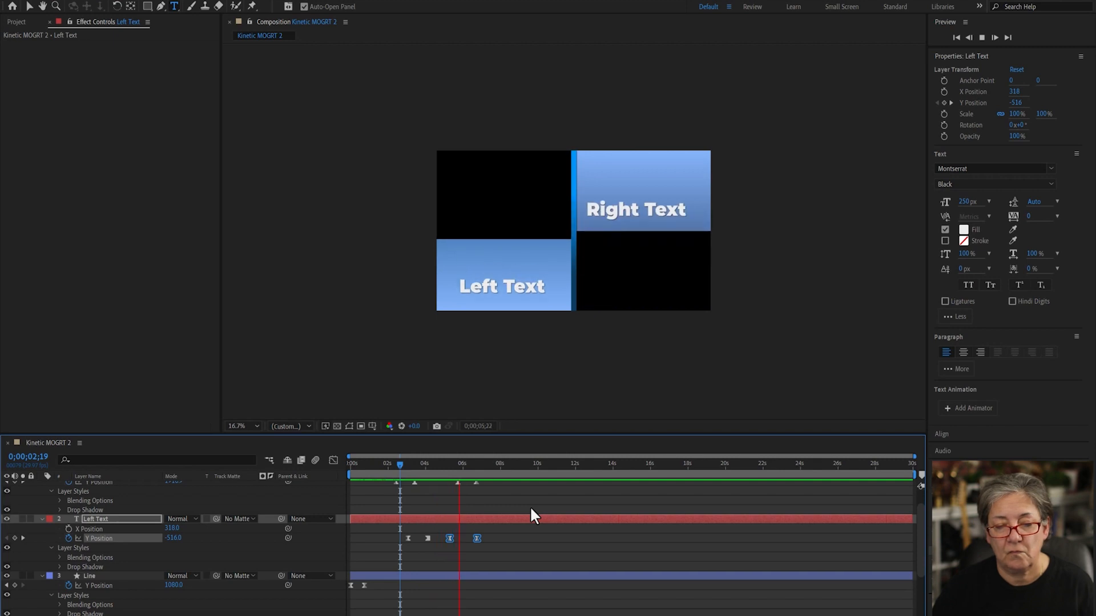
key("space")
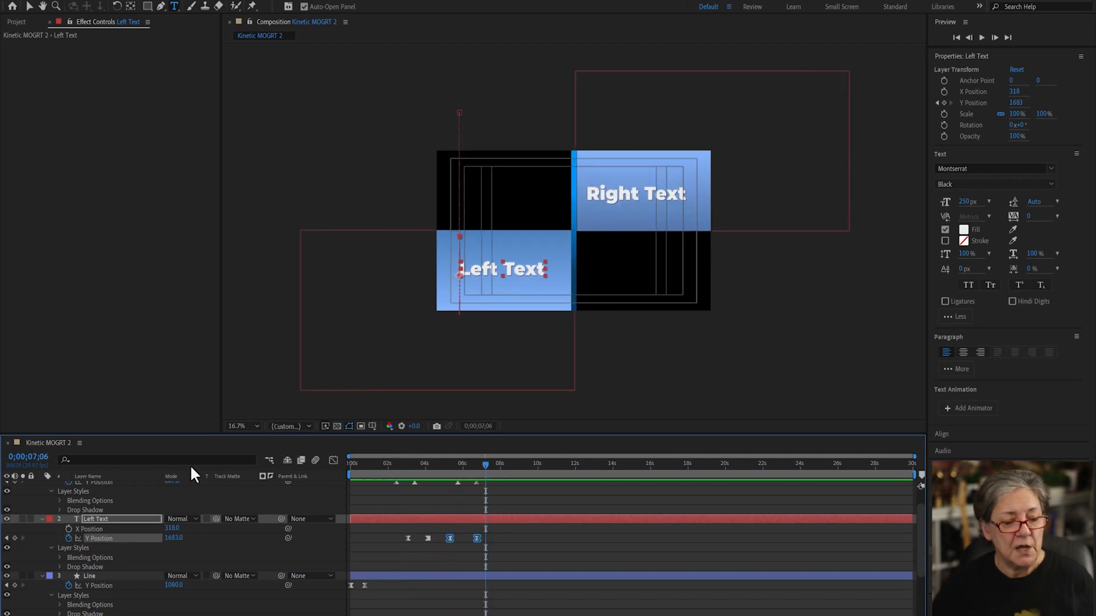
Shift the last two "Right Text" Y Position keyframes earlier together, to about 4.6 and 5.6 seconds, and preview the motion.
scroll(189, 495, "up", 2)
left_click(421, 484)
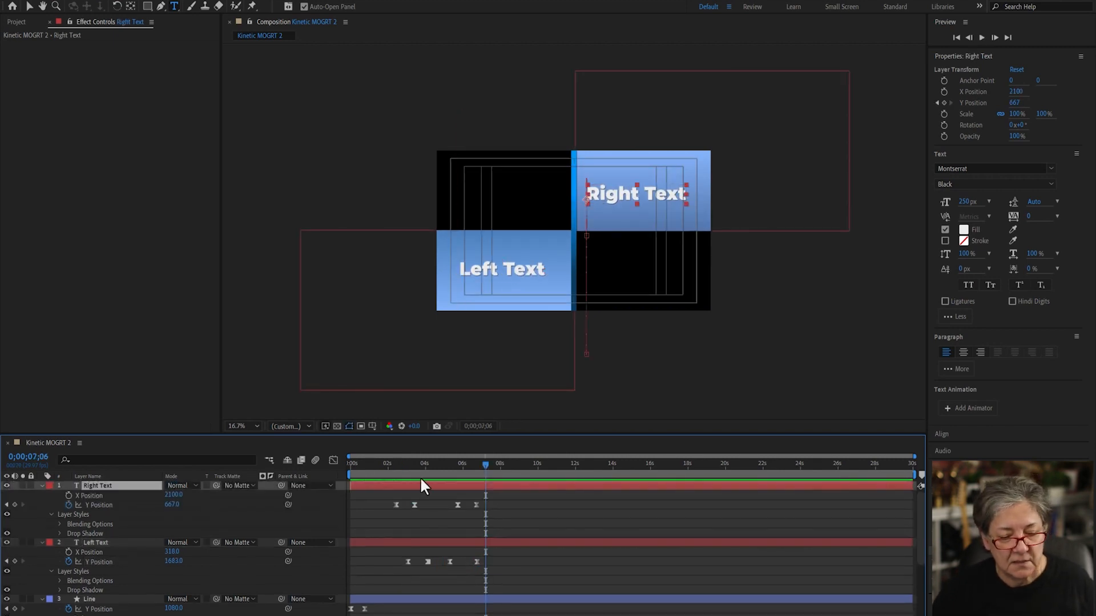
left_click_drag(449, 503, 511, 527)
left_click_drag(457, 503, 436, 506)
left_click(410, 468)
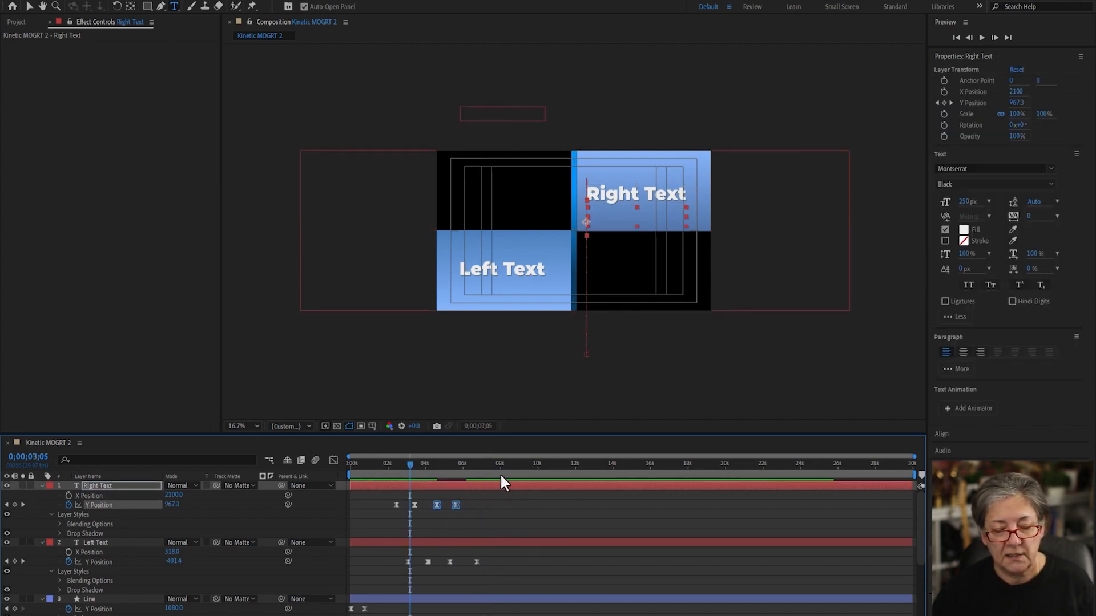
key("space")
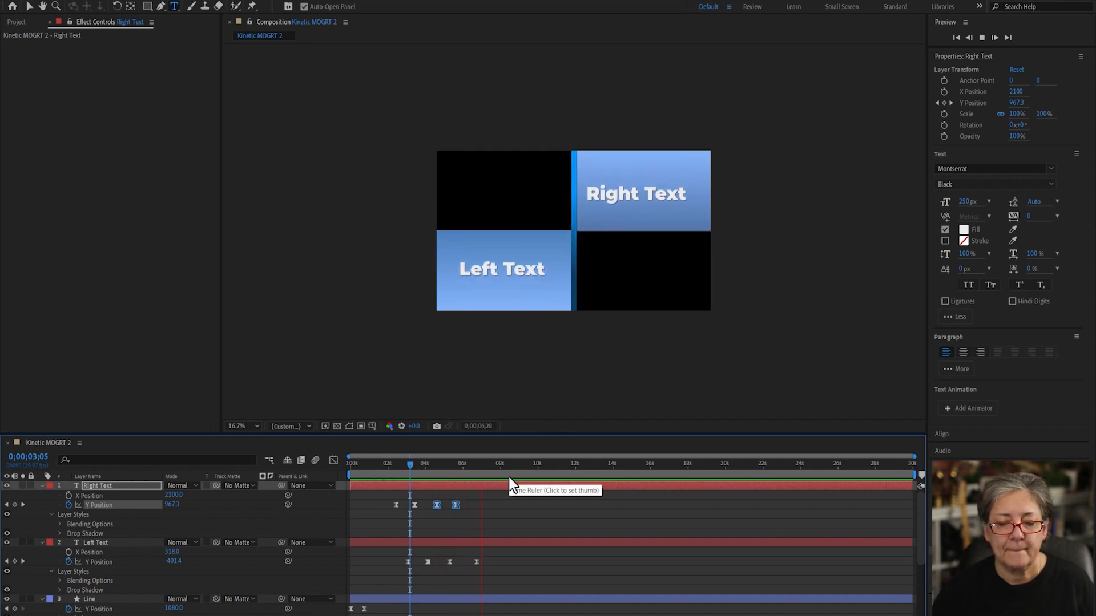
key("space")
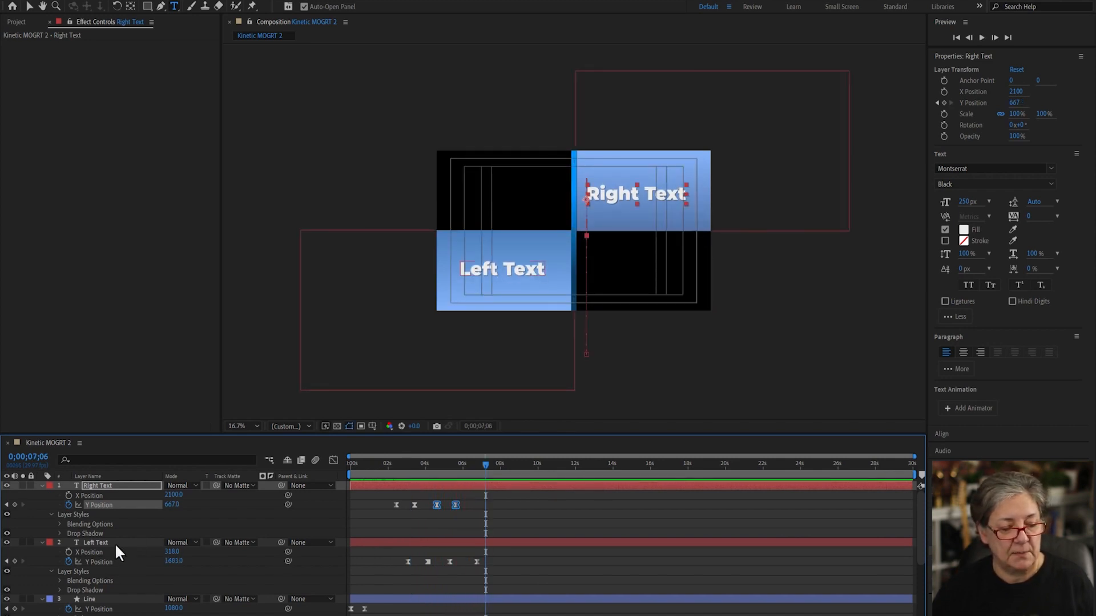
Reduce the overshoot at the last "Left Text" Y Position keyframe in the value graph, and preview the composition from the start.
left_click(111, 544)
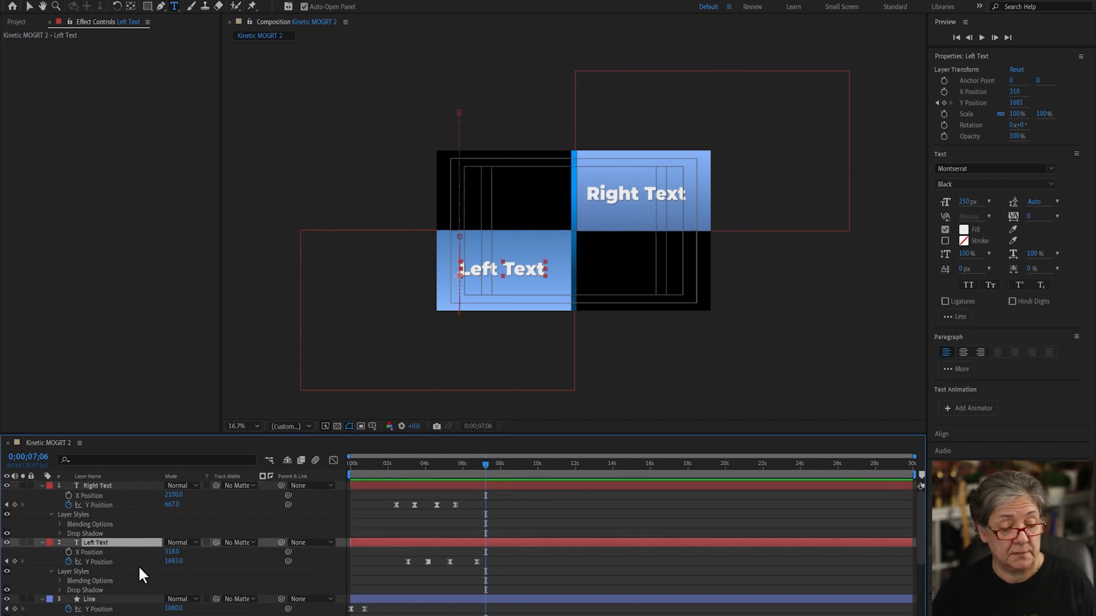
left_click(102, 561)
left_click(334, 461)
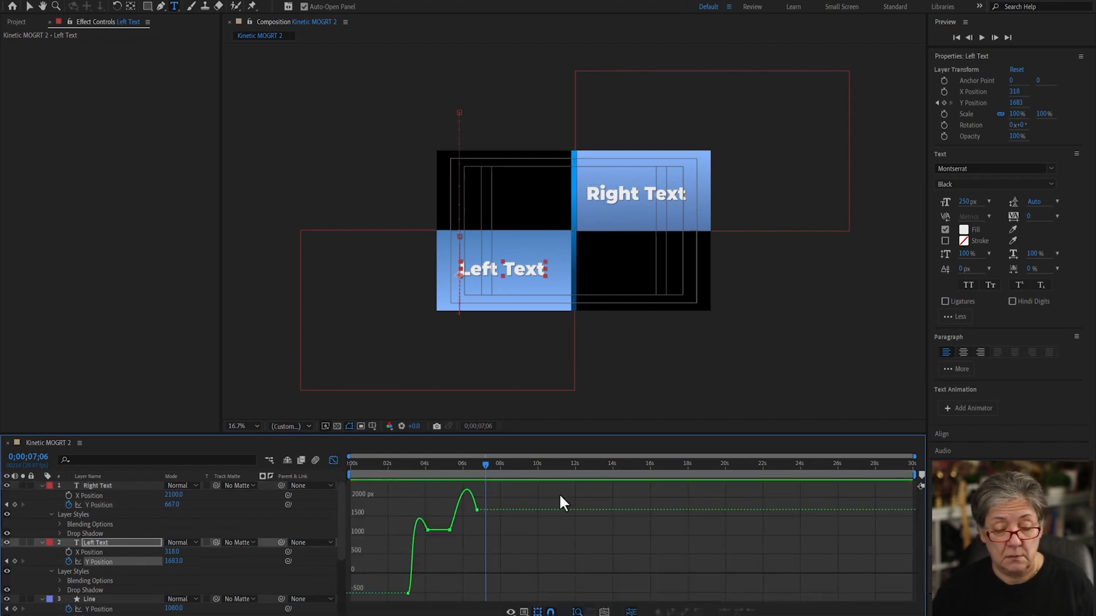
left_click(476, 509)
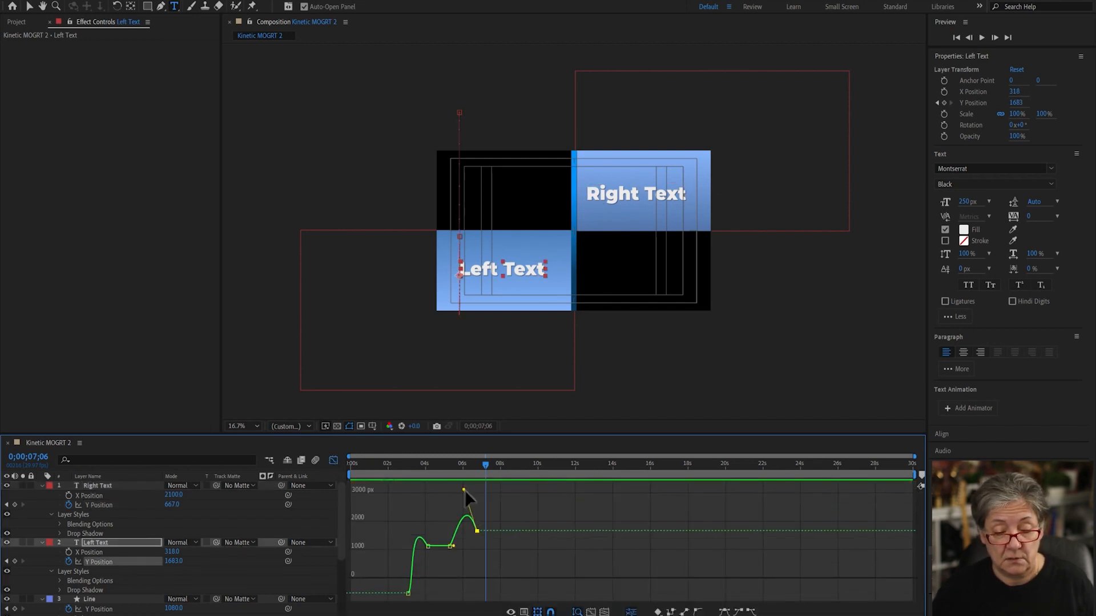
left_click_drag(464, 490, 466, 502)
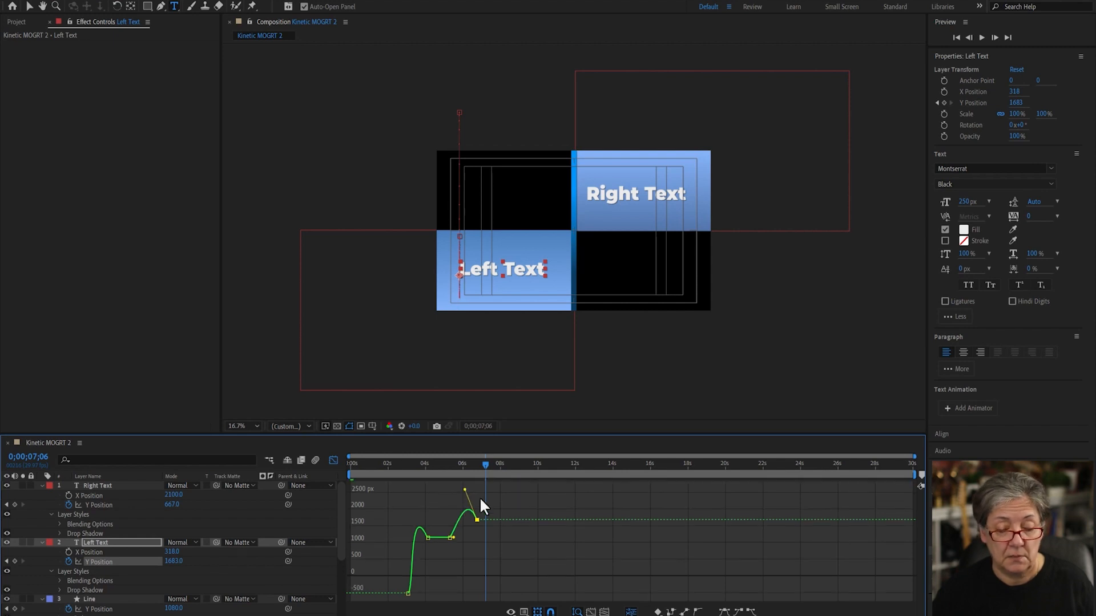
left_click_drag(385, 463, 334, 469)
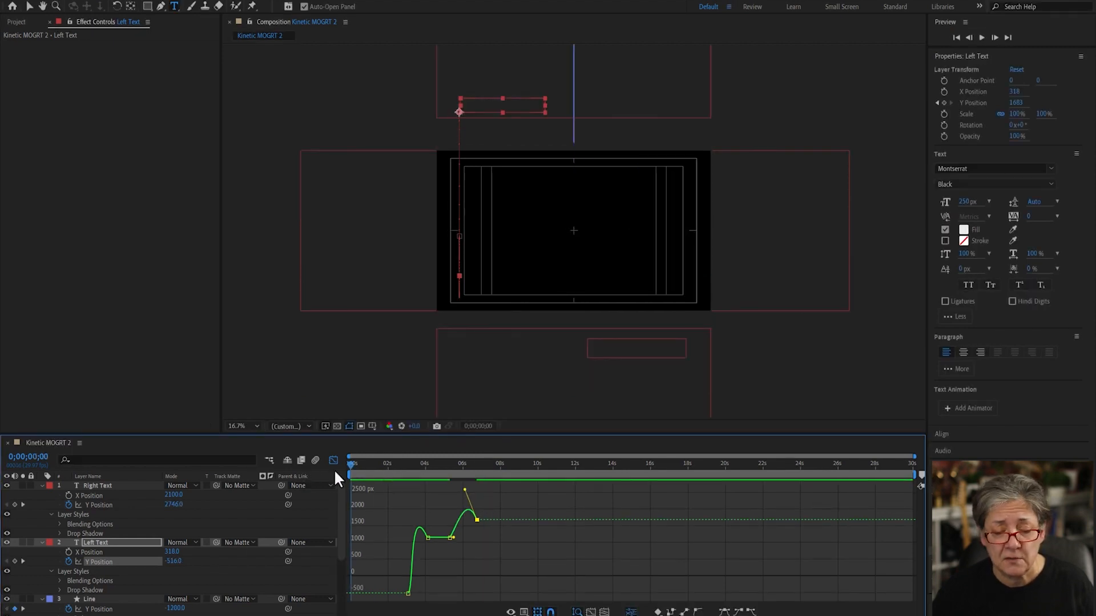
left_click(332, 460)
key("space")
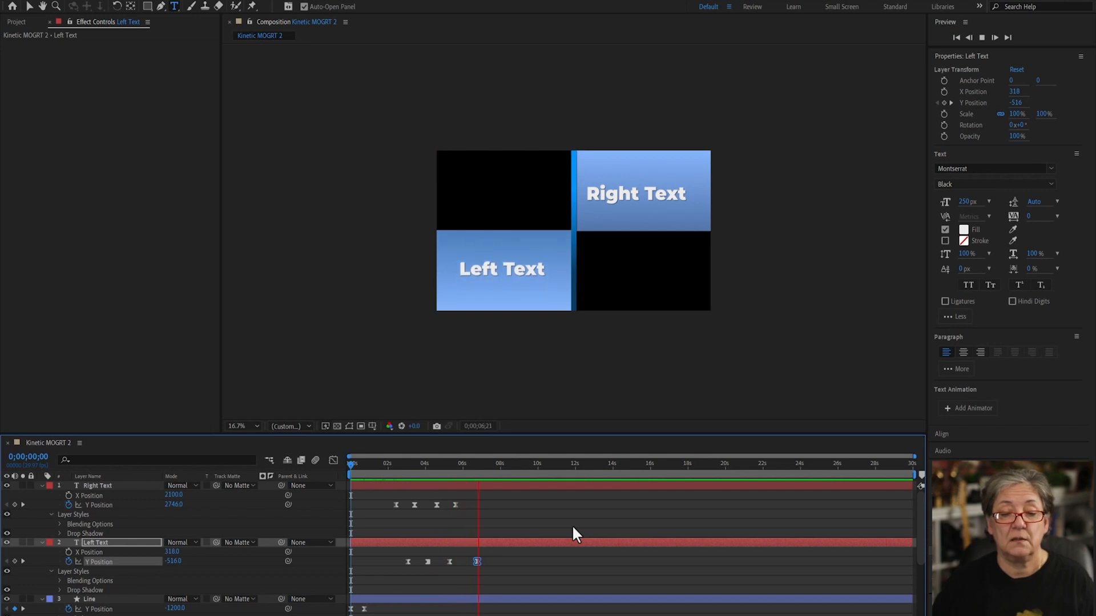
key("space")
Move only the last "Left Text" Y Position keyframe earlier, to about 6.3 seconds, and preview the faster move.
left_click(472, 568)
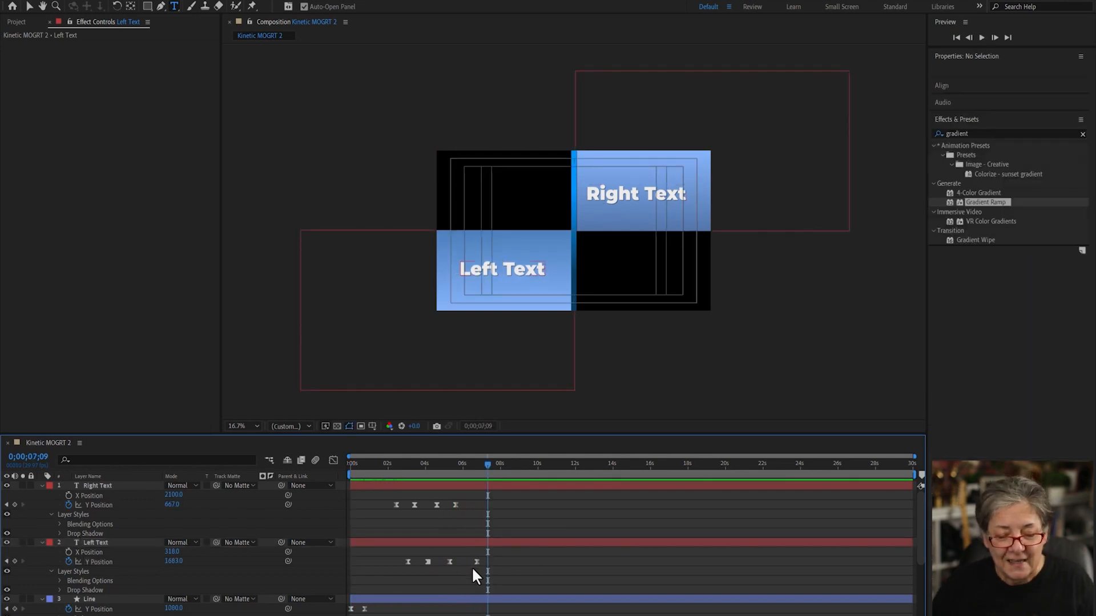
left_click_drag(475, 561, 470, 562)
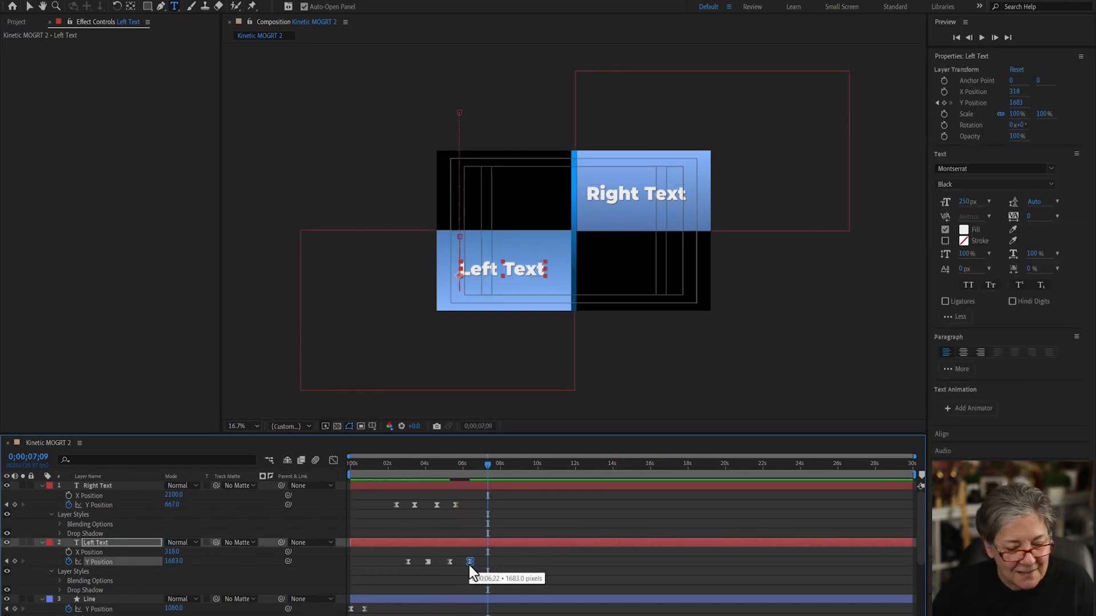
left_click(540, 574)
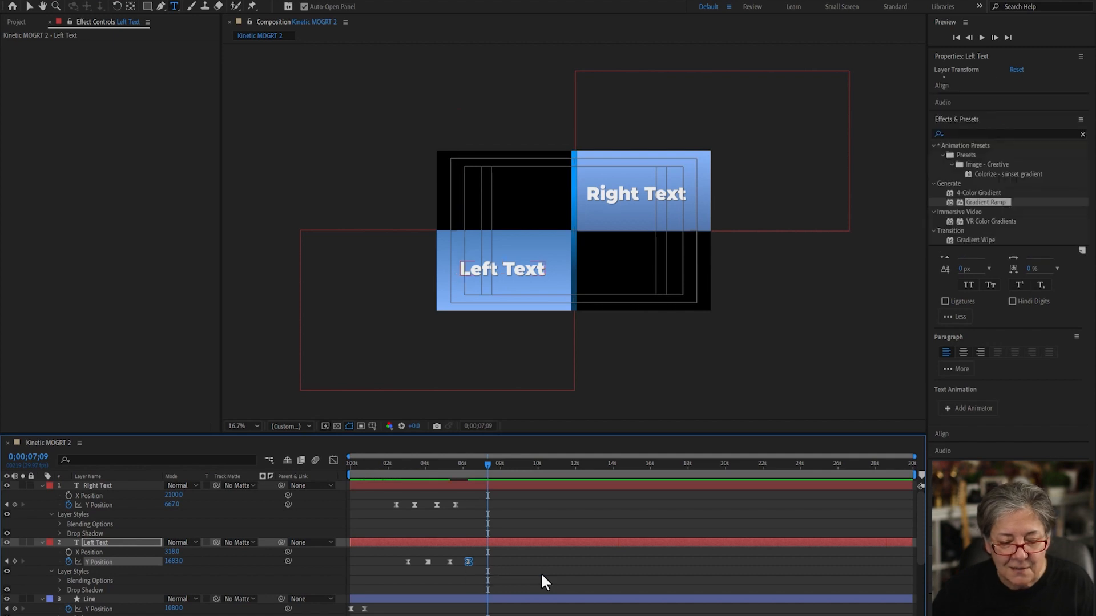
left_click(447, 464)
key("space")
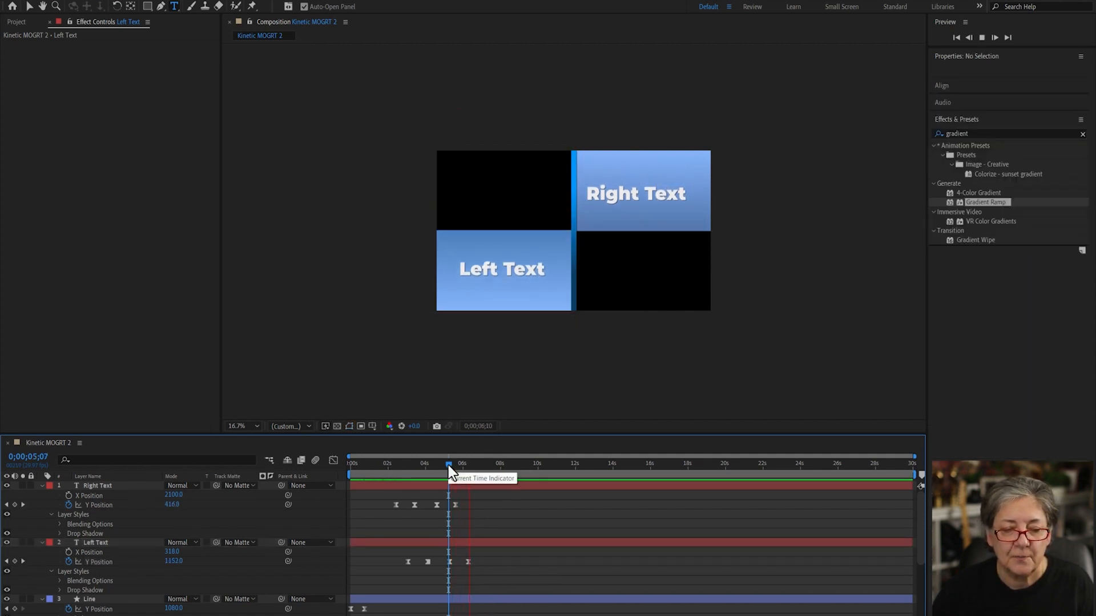
key("space")
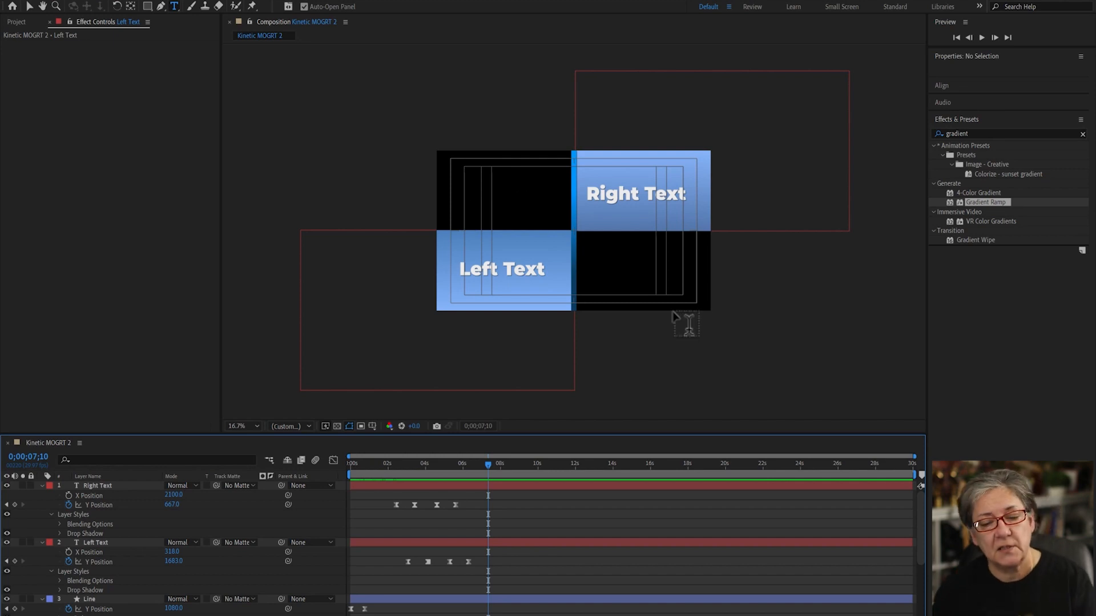
Collapse the properties of all seven layers and clear the layer selection.
left_click(42, 486)
key("ctrl+a")
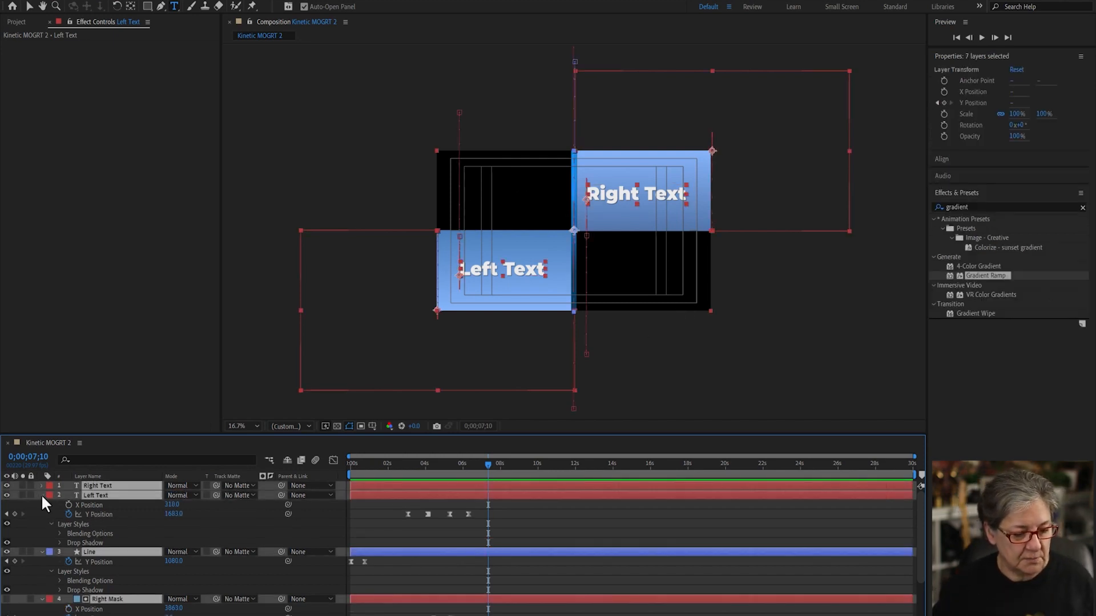
left_click(42, 495)
left_click(171, 588)
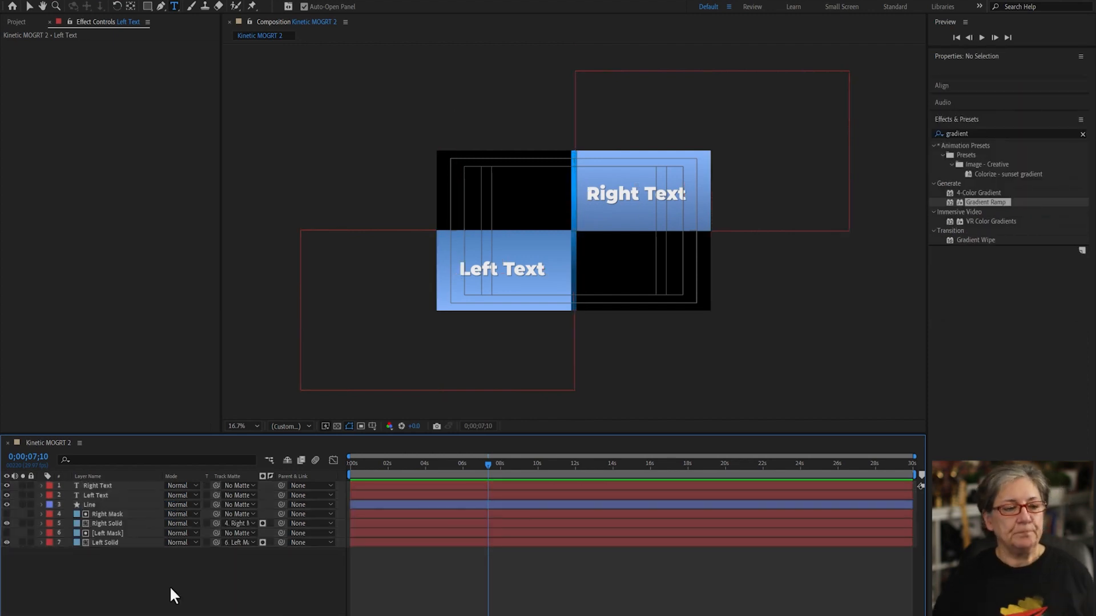
Create two 30-second UHD (4K) 3840x2160 compositions at 29.97 fps, named "Bottom Left" and "Top Right".
left_click(17, 23)
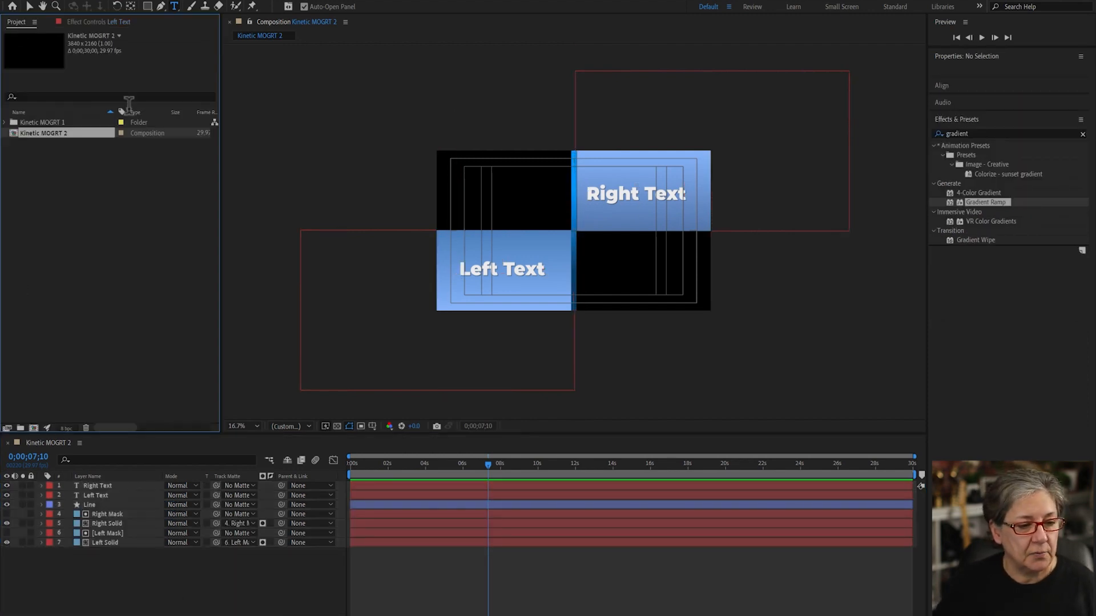
left_click(34, 429)
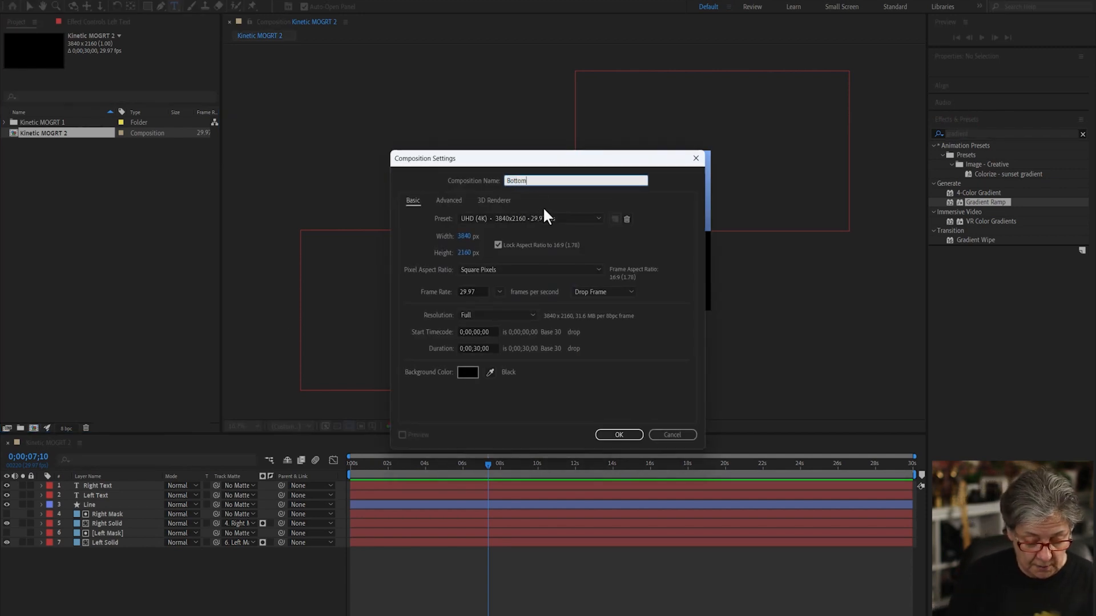
type("Bottom Left")
left_click(622, 435)
left_click(33, 428)
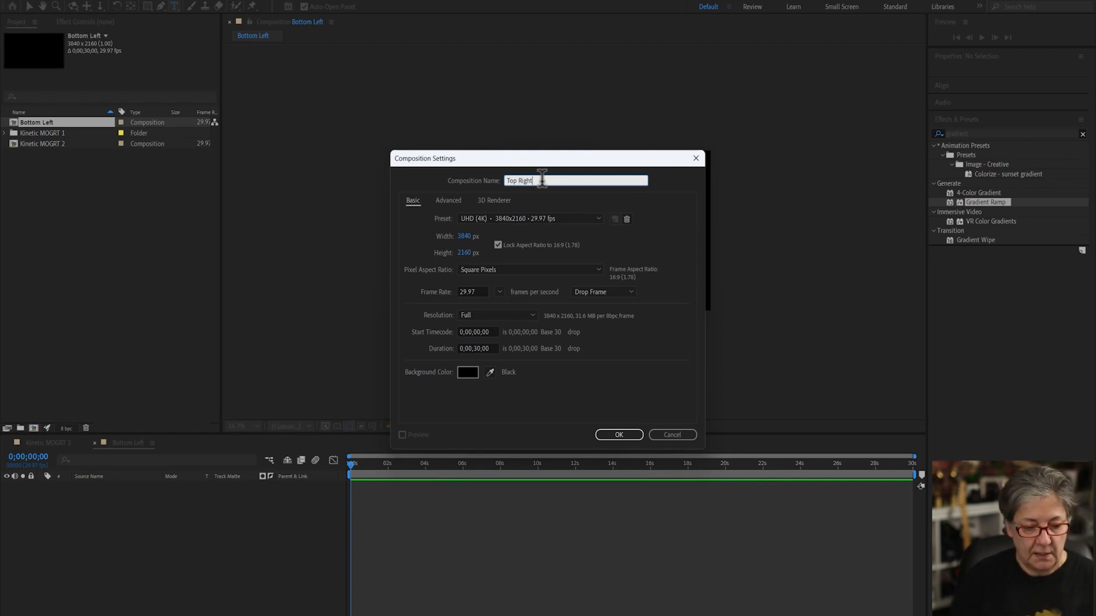
left_click(620, 435)
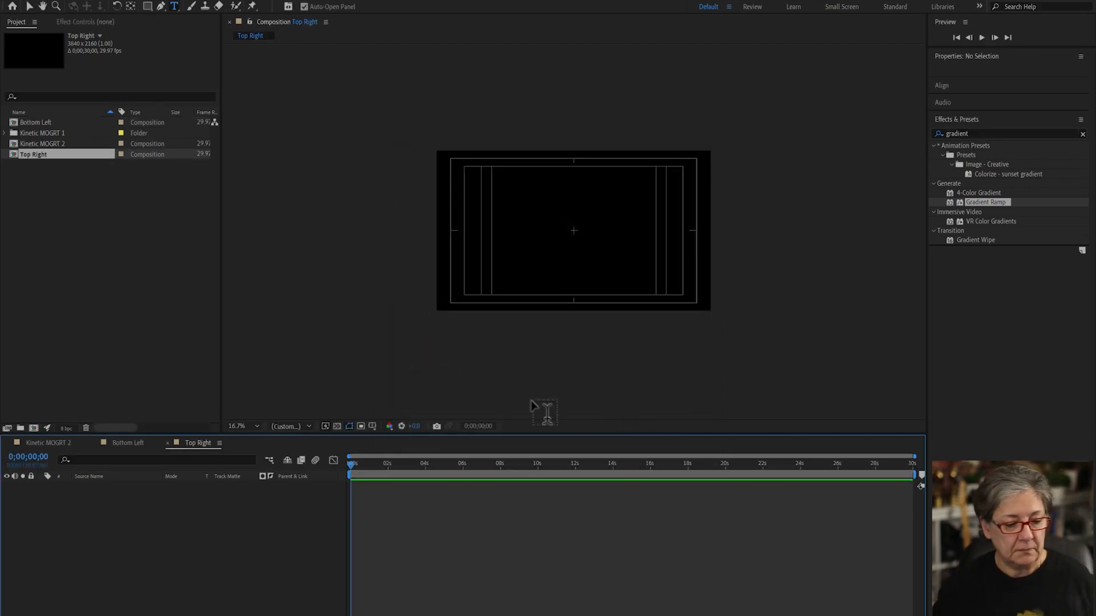
Add the two-line placeholder text "Bottom Left Video" near the center of the "Bottom Left" composition.
double_click(14, 122)
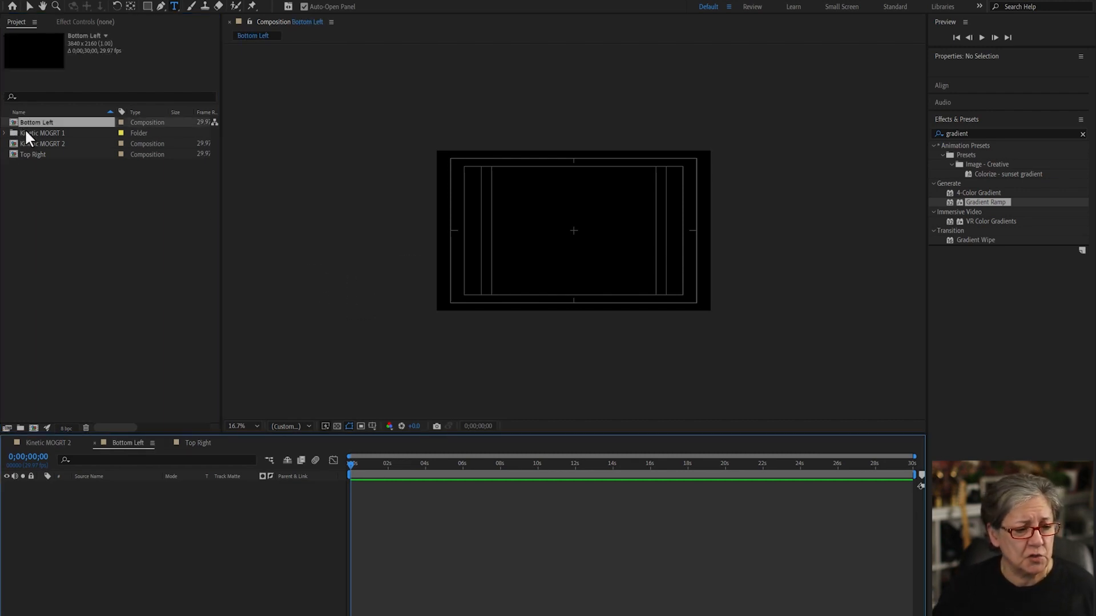
left_click(514, 222)
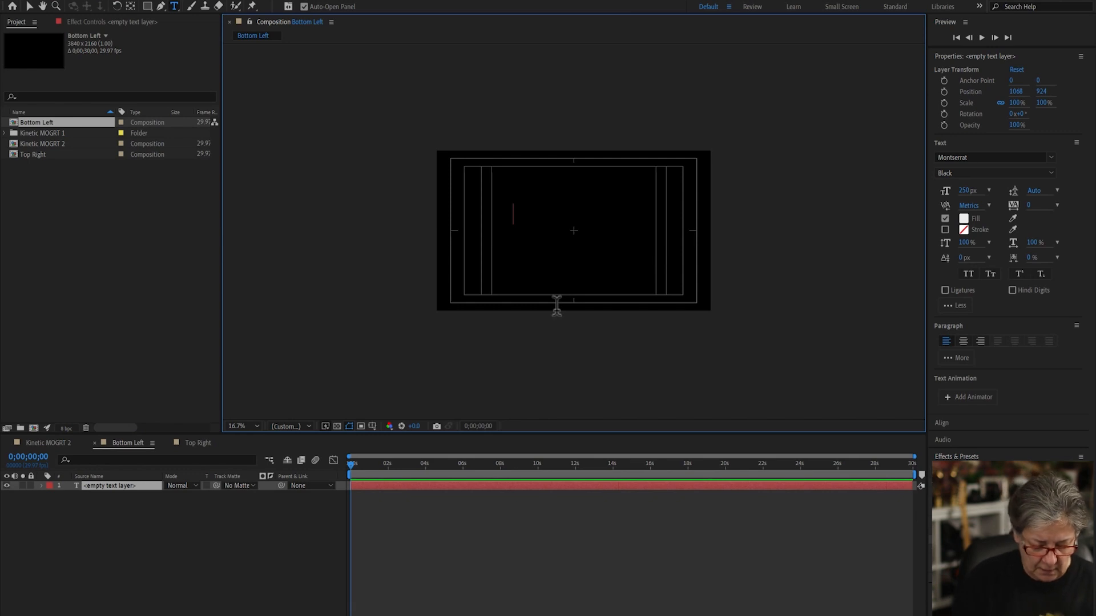
type("Bottom Left Video")
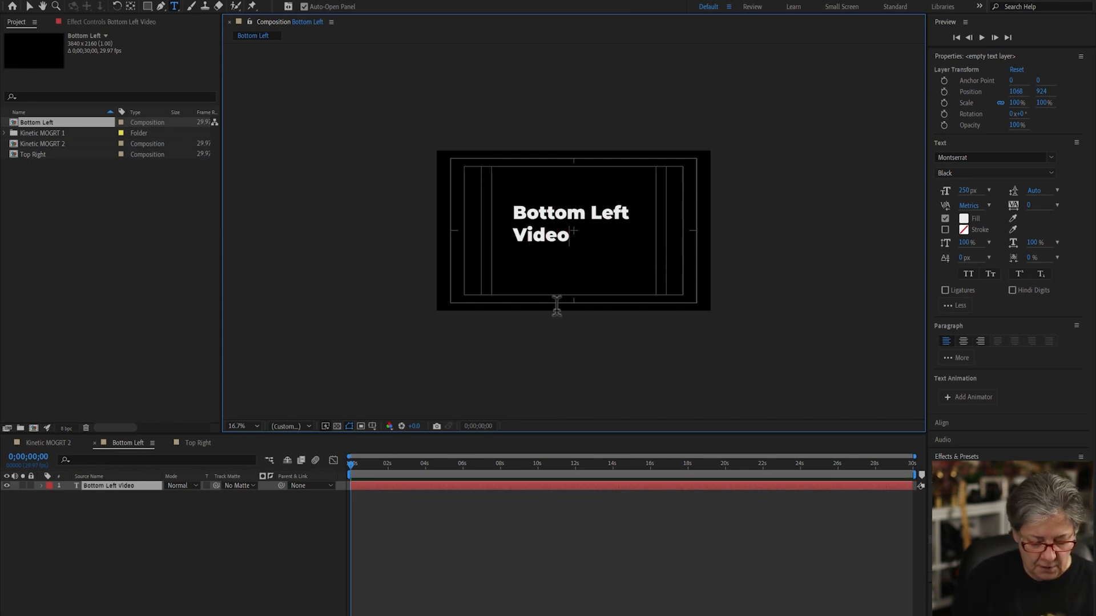
Add "placeholder" as a third line below "Bottom Left Video" in the "Bottom Left" composition's text.
key("Return")
type("pplaceholde")
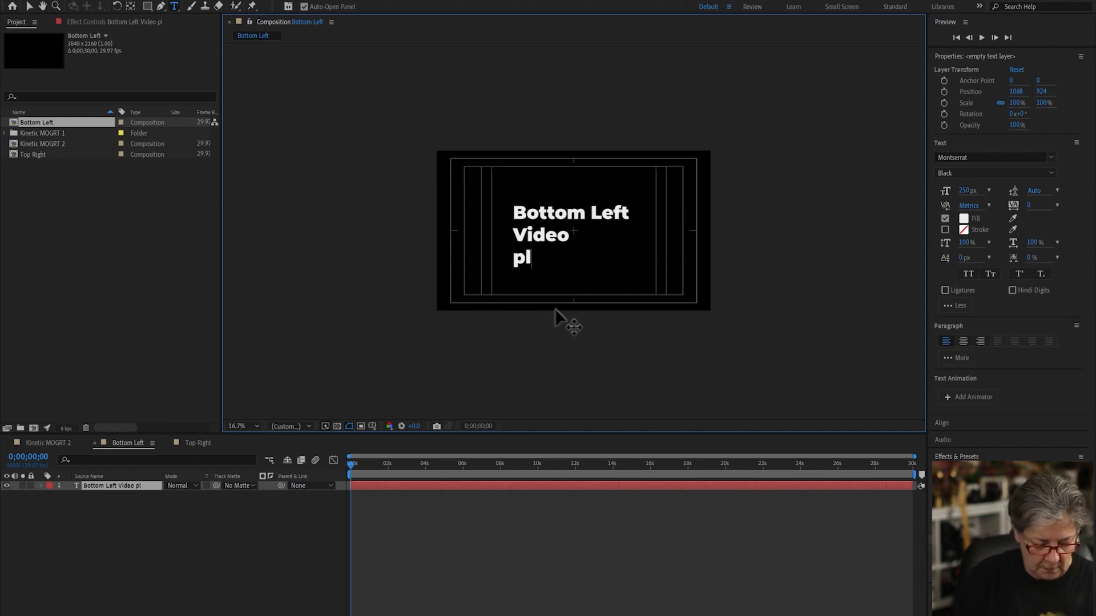
type("r")
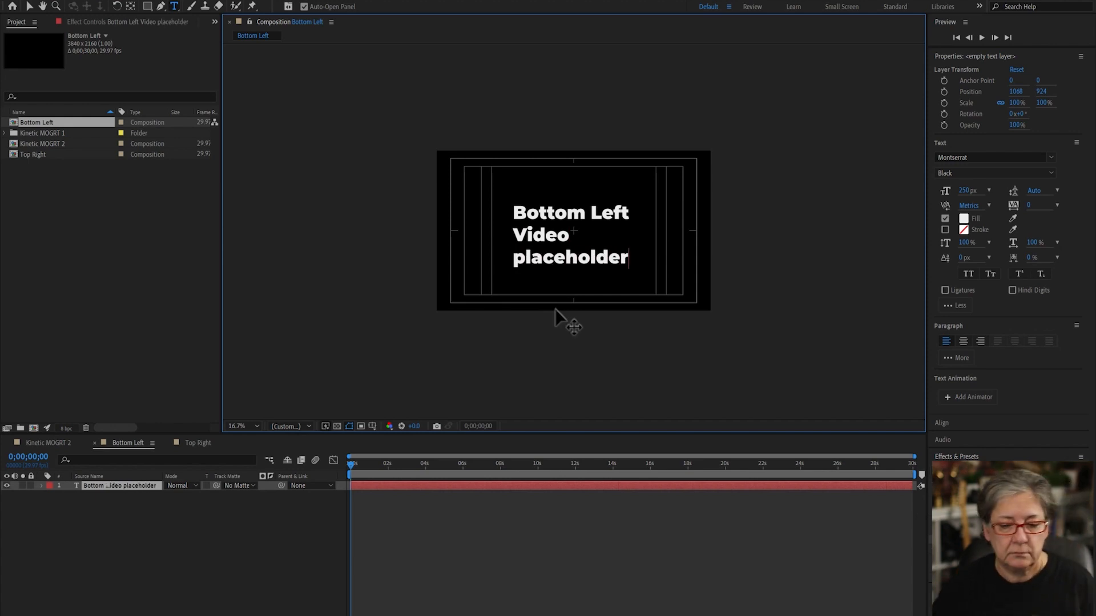
Copy the complete "Bottom Left Video placeholder" text into a new text layer in the "Top Right" composition.
double_click(74, 485)
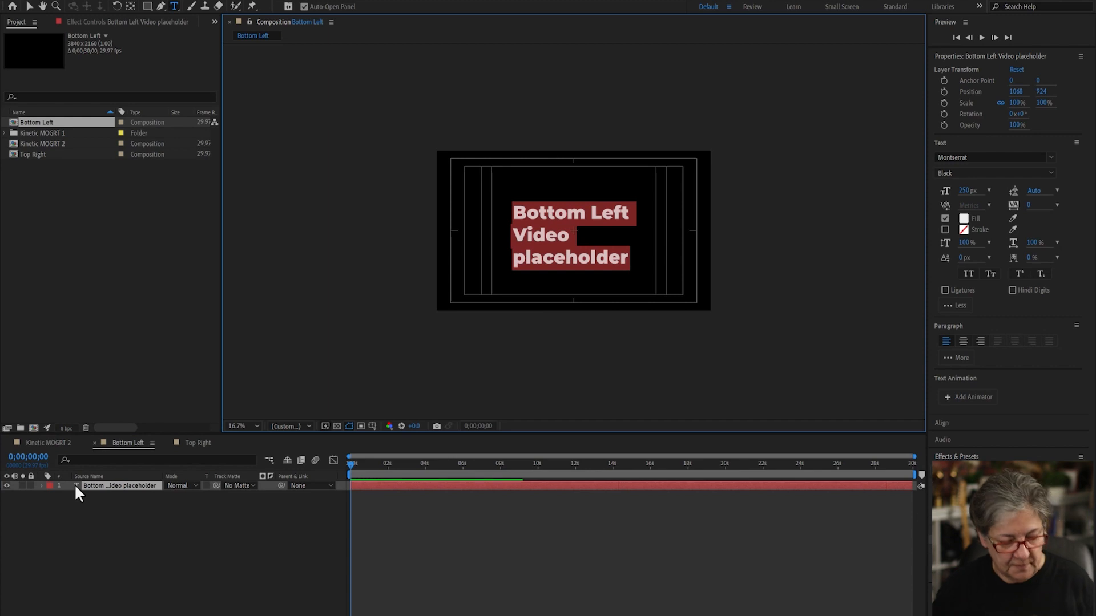
left_click(224, 550)
left_click(177, 444)
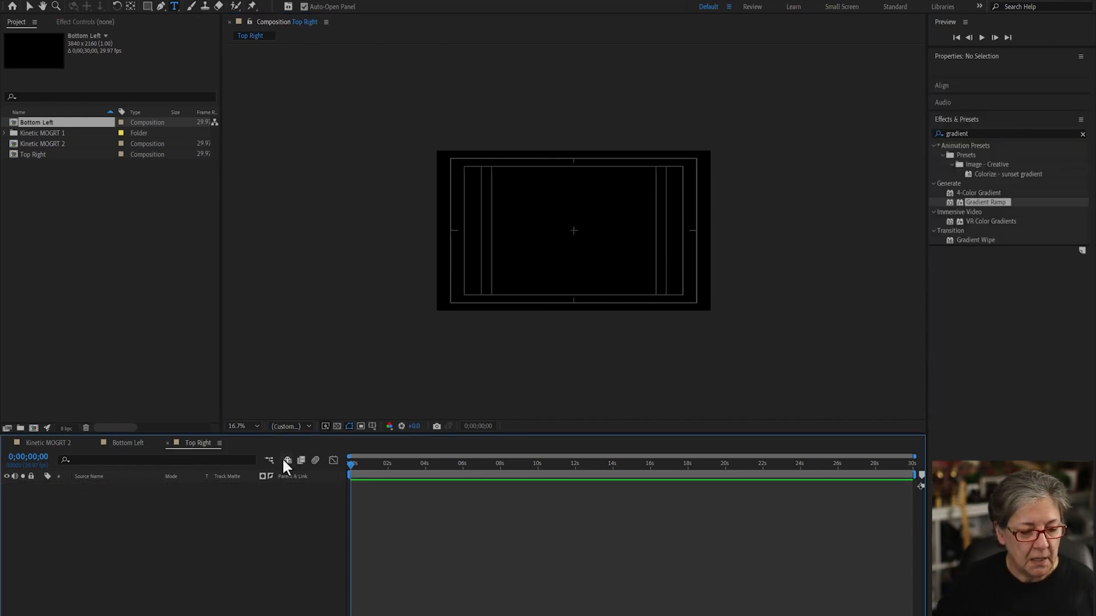
key("ctrl+v")
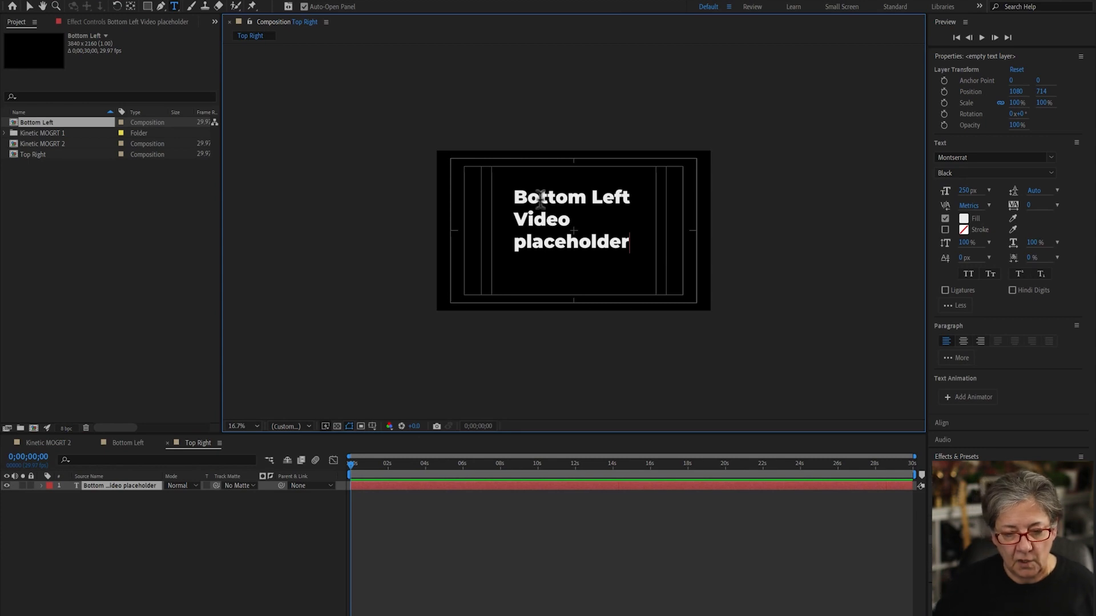
Change the copied text to read "Top Right Video placeholder" on three lines and finish editing it.
double_click(534, 197)
type("Top Roght")
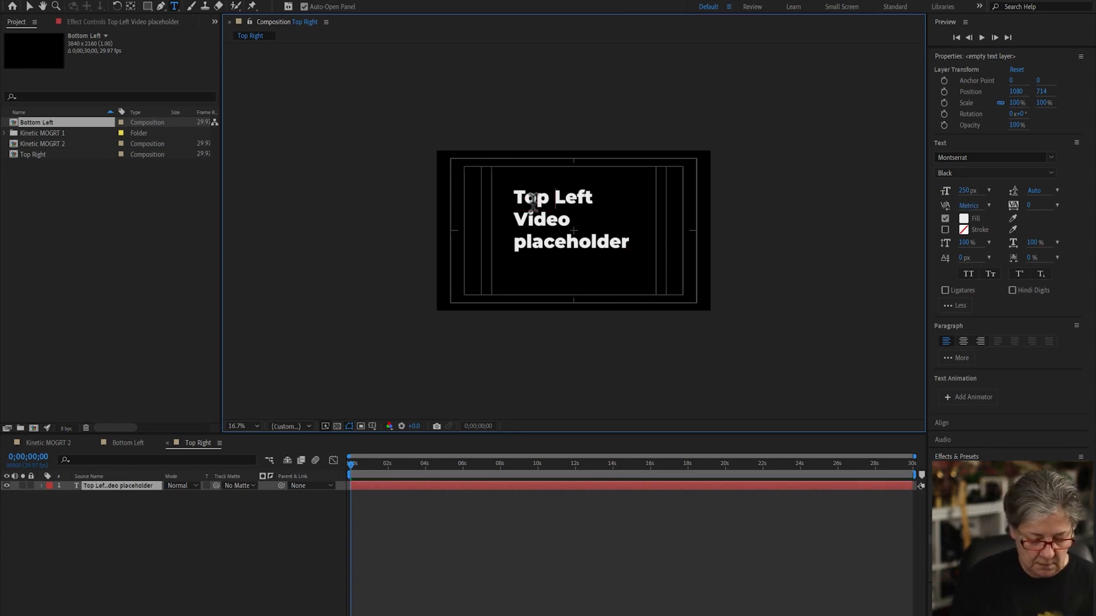
key("Delete")
key("Delete")
key("Delete")
key("Delete")
key("Delete")
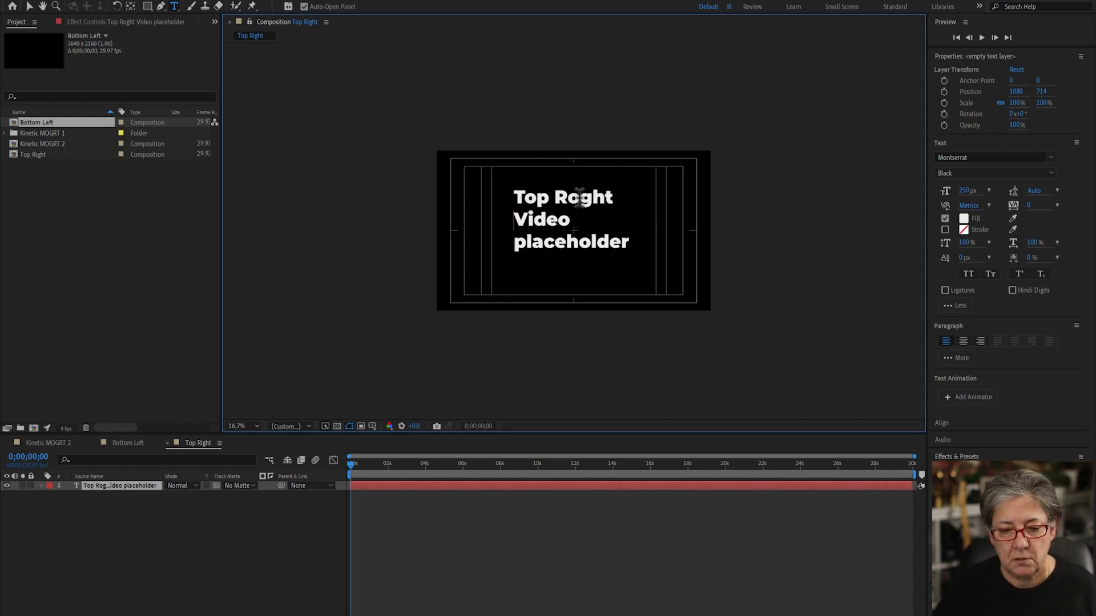
left_click(579, 197)
key("BackSpace")
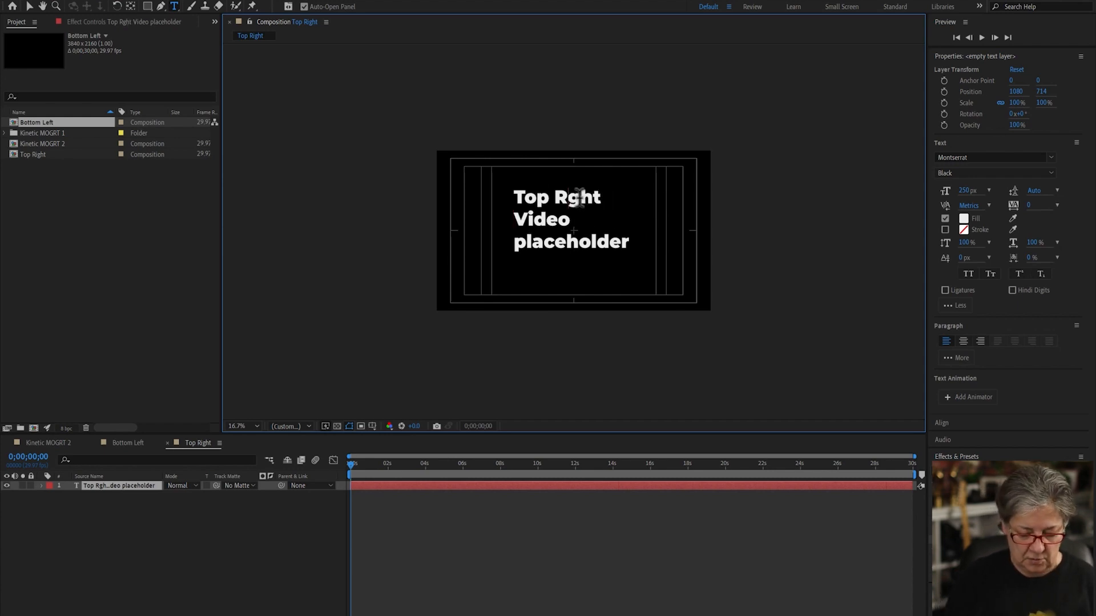
type("i")
left_click(236, 543)
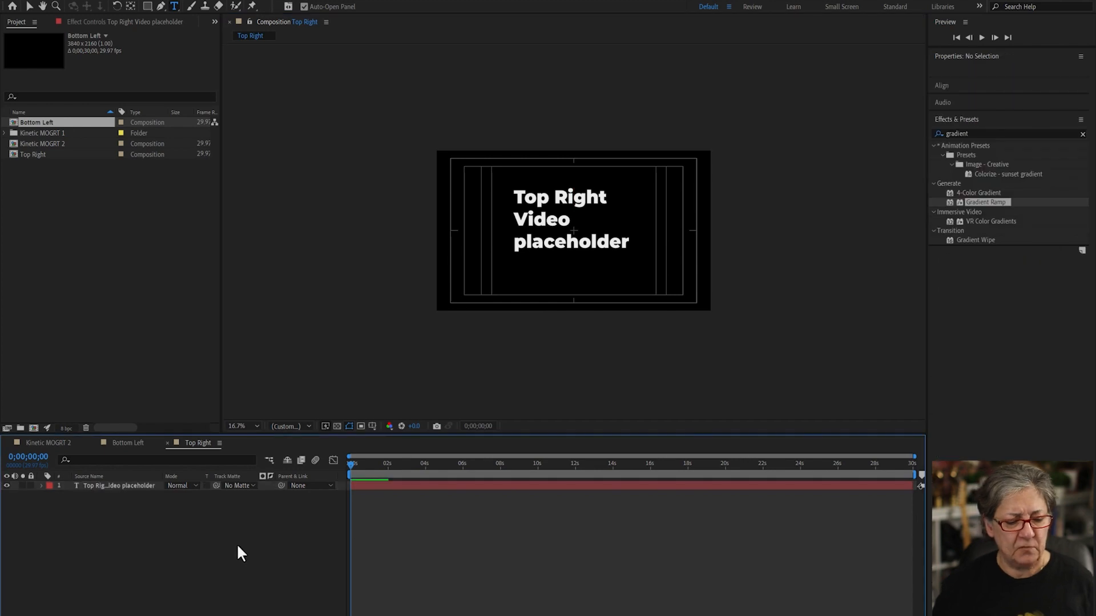
Close both placeholder timelines and add "Top Right" and "Bottom Left" beneath all existing layers in "Kinetic MOGRT 2".
left_click(95, 442)
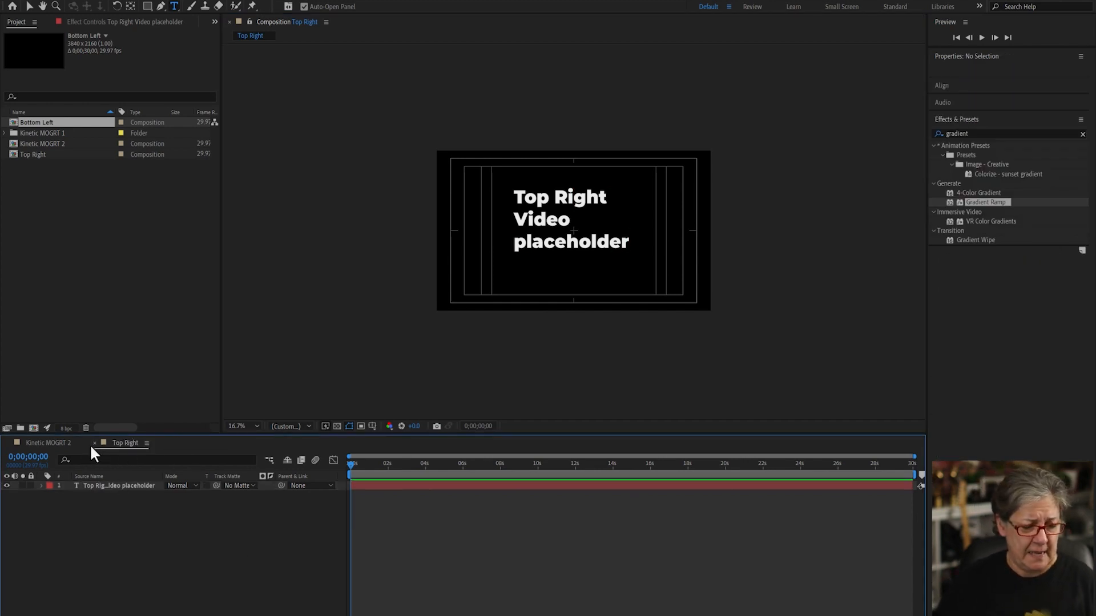
left_click(95, 443)
left_click(70, 222)
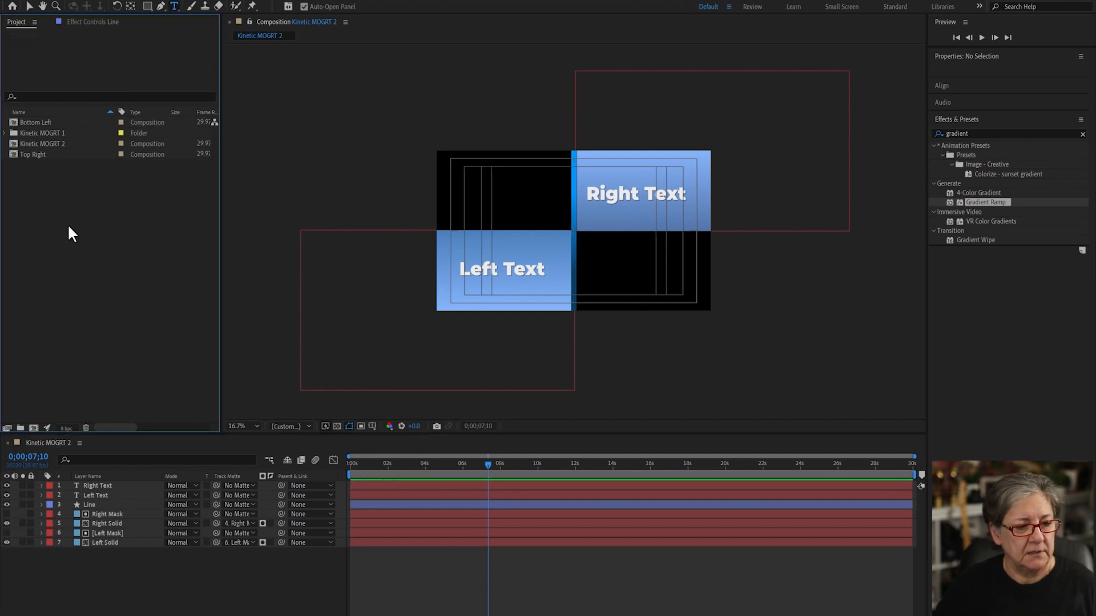
left_click_drag(12, 152, 108, 549)
left_click_drag(13, 121, 125, 559)
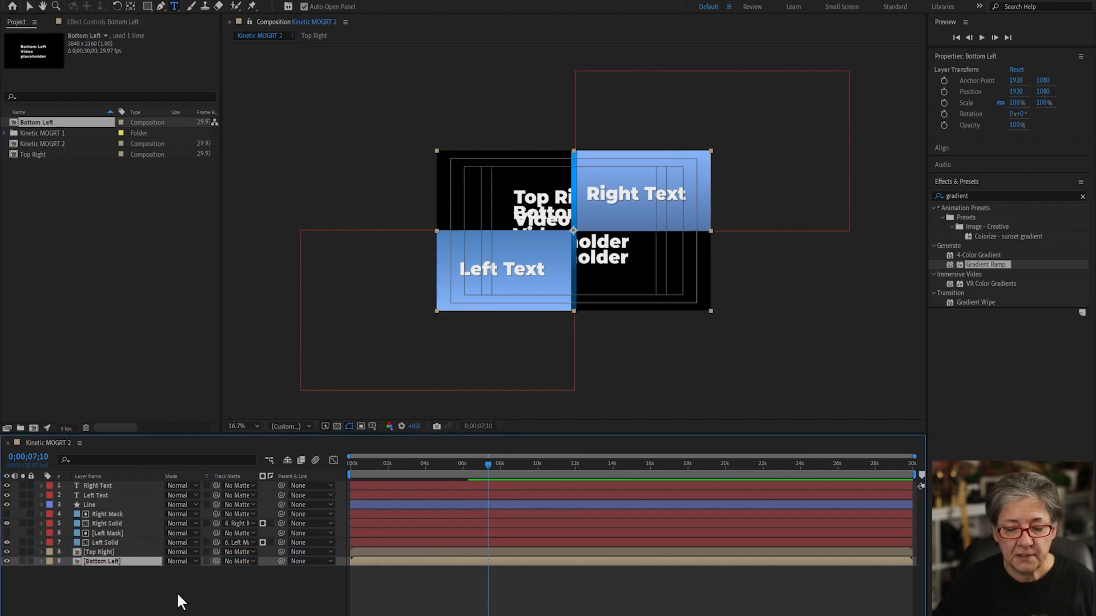
Scale the "Top Right" and "Bottom Left" composition layers together to 50% and clear the layer selection.
left_click(96, 544, "shift")
left_click(97, 559)
left_click(98, 552, "shift")
key("s")
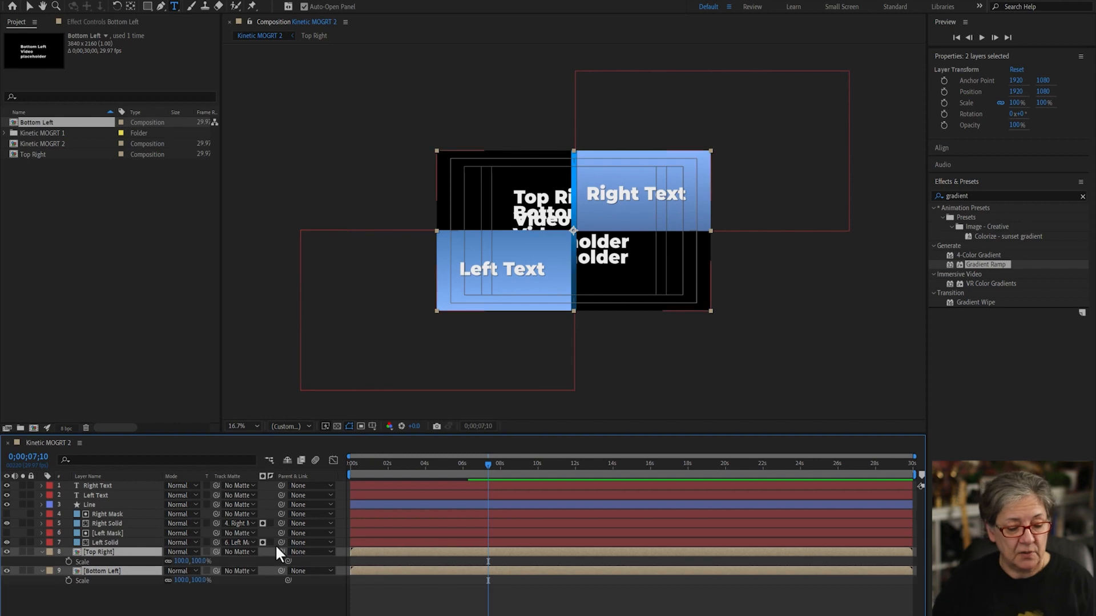
type("50")
key("Return")
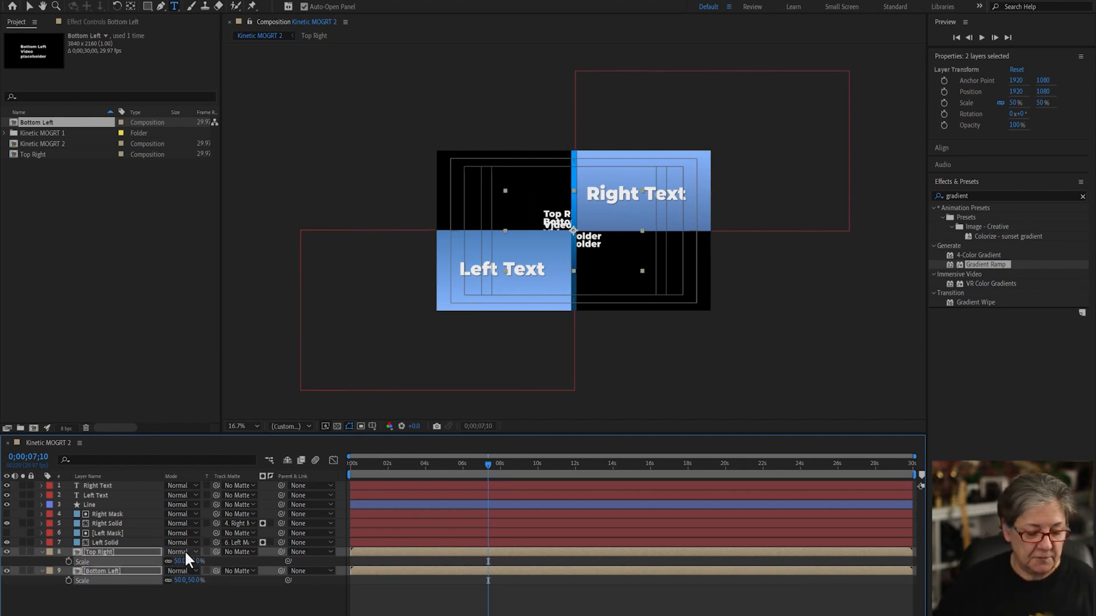
left_click(297, 602)
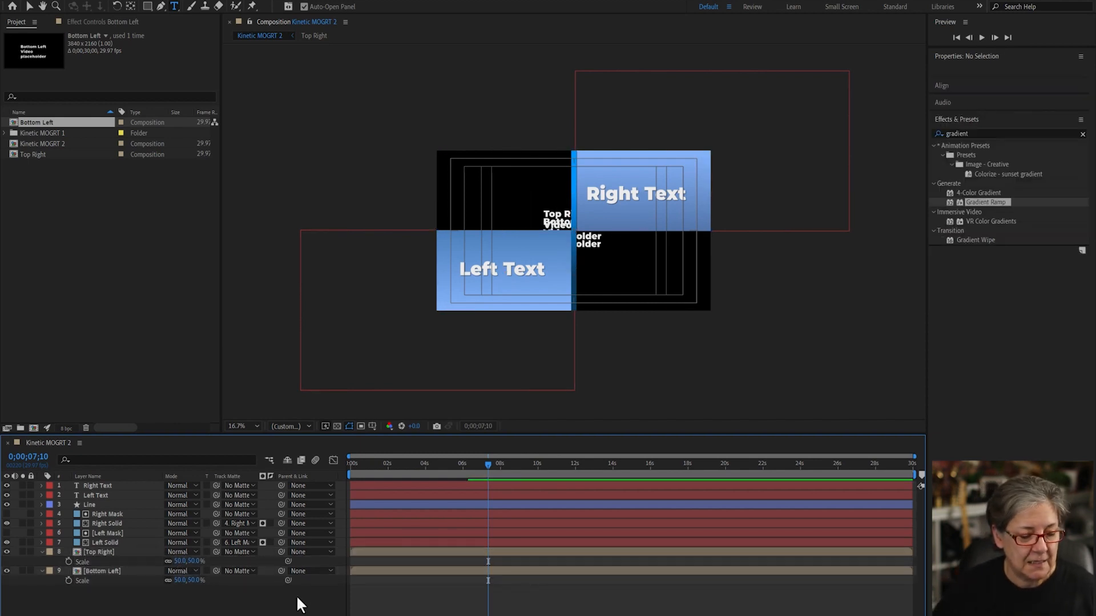
Switch to the Selection tool and select only the "Bottom Left" composition layer, leaving "Right Solid" in its original position.
left_click(29, 6)
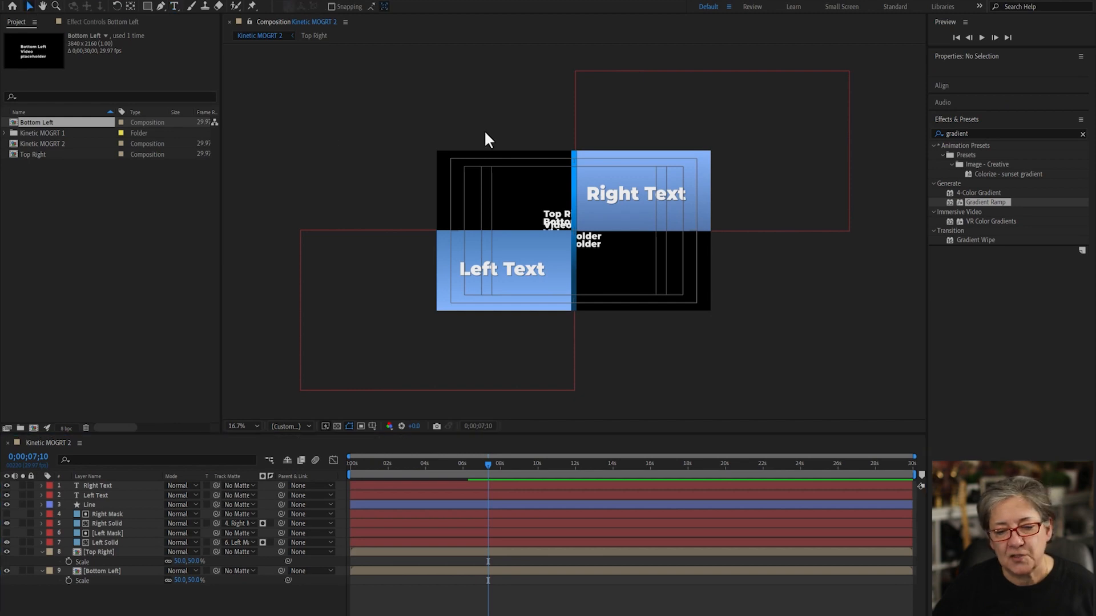
left_click_drag(567, 217, 558, 185)
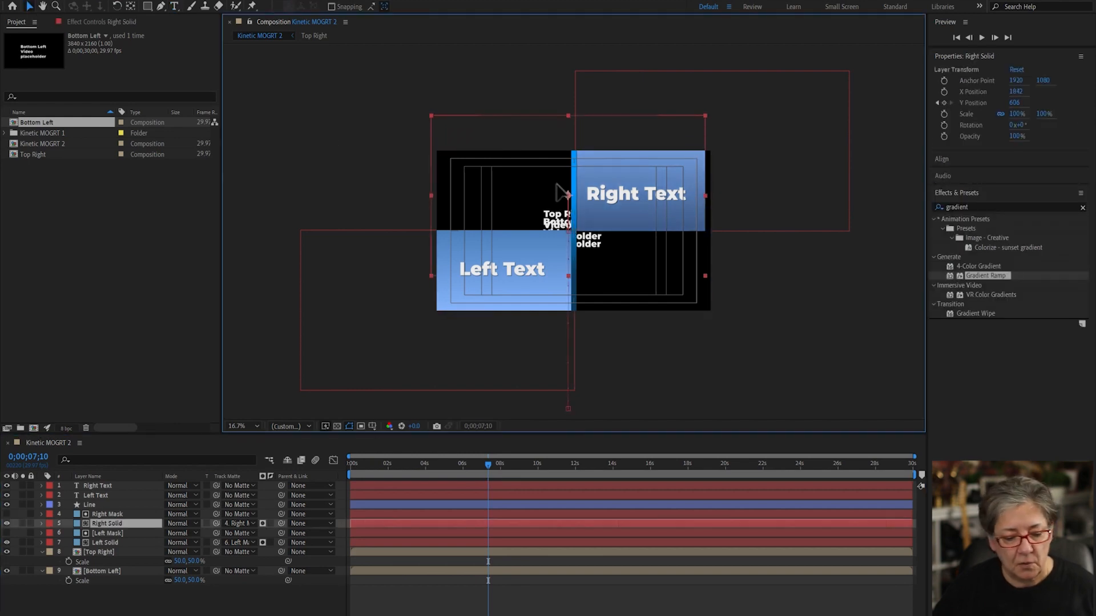
key("ctrl+Home")
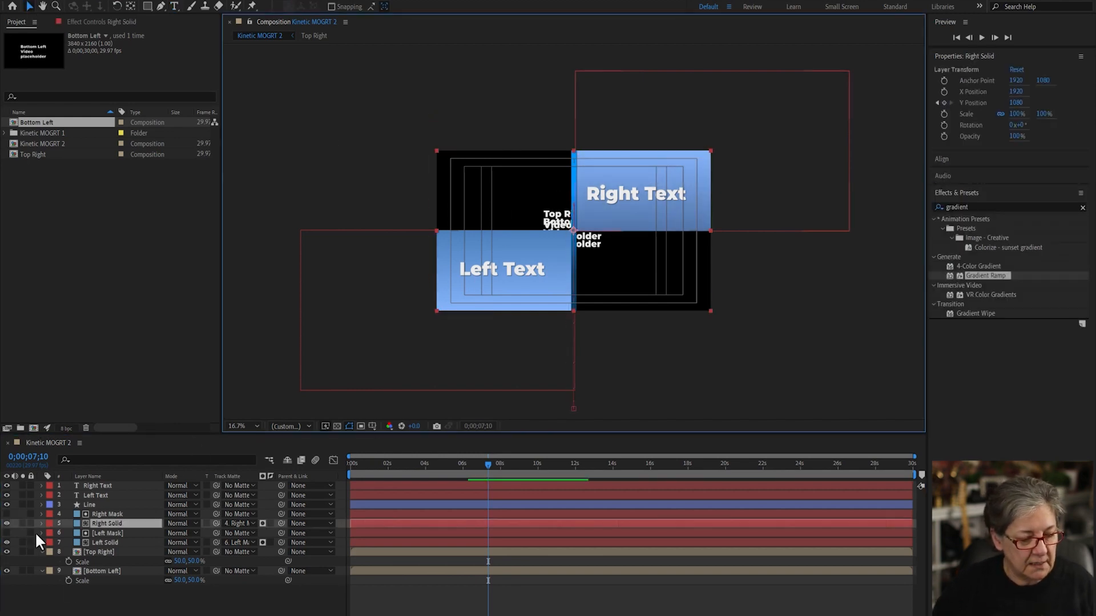
left_click(105, 573)
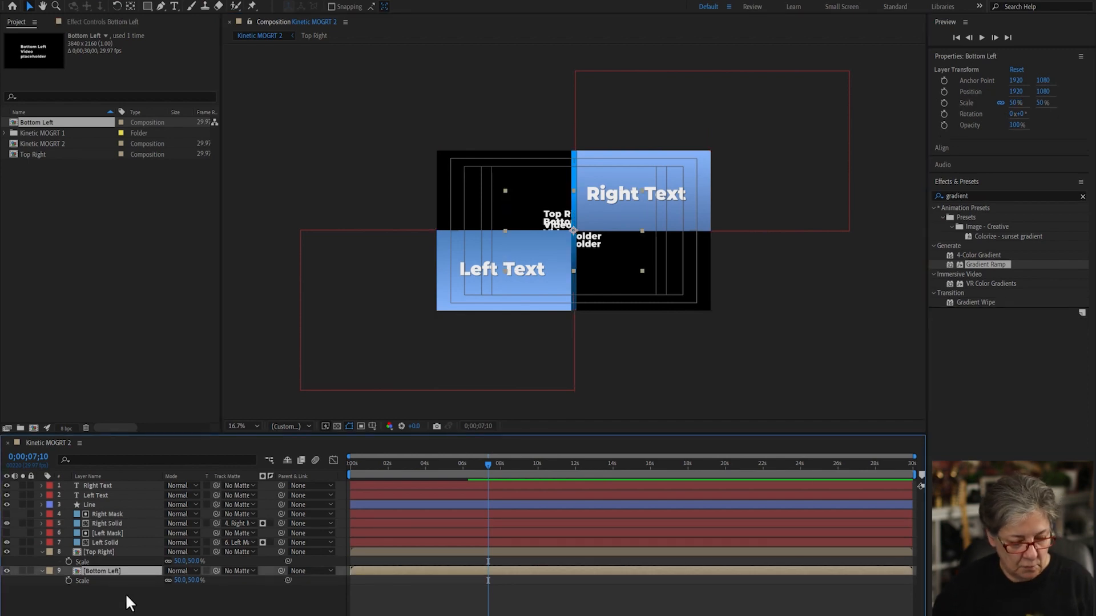
Show the Position of the Top Right and Bottom Left layers and set Top Right's position to 2873, 535.
left_click(88, 551, "shift")
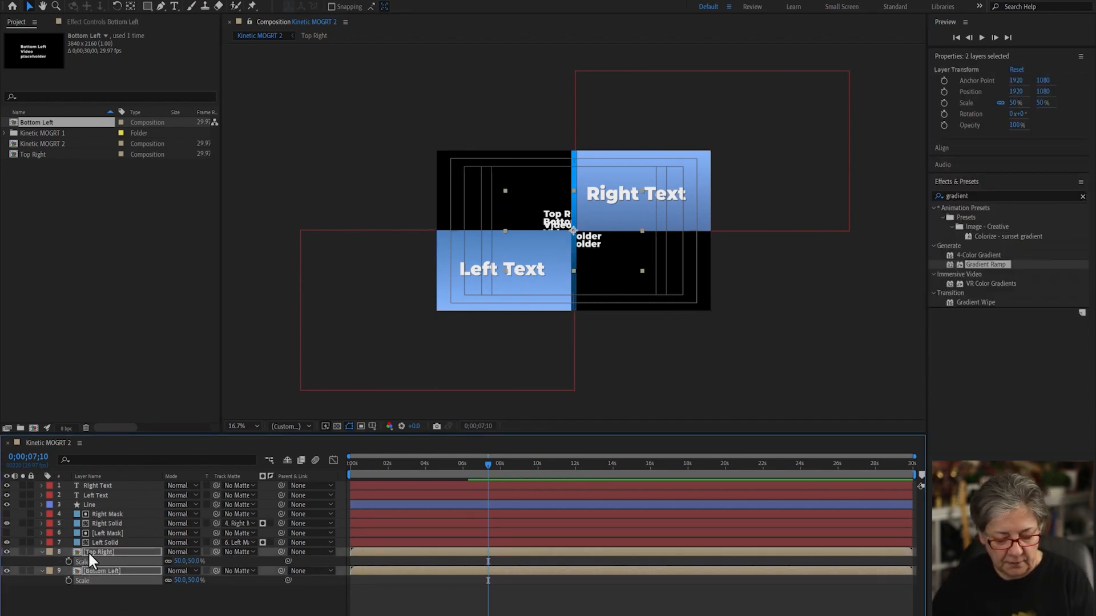
key("p")
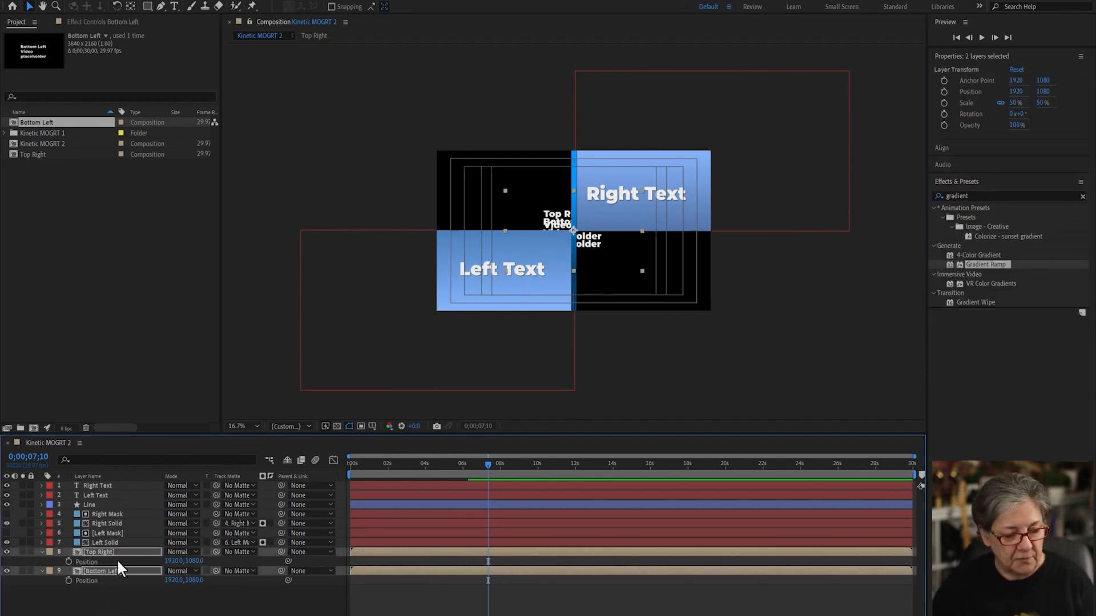
left_click(156, 589)
left_click_drag(172, 561, 706, 581)
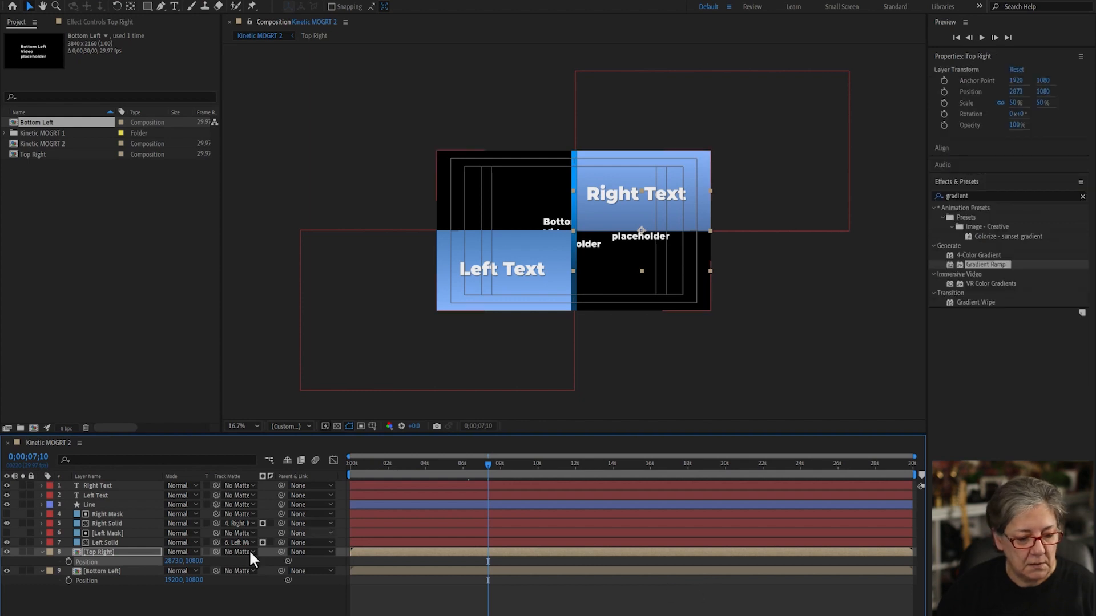
left_click_drag(195, 561, 0, 561)
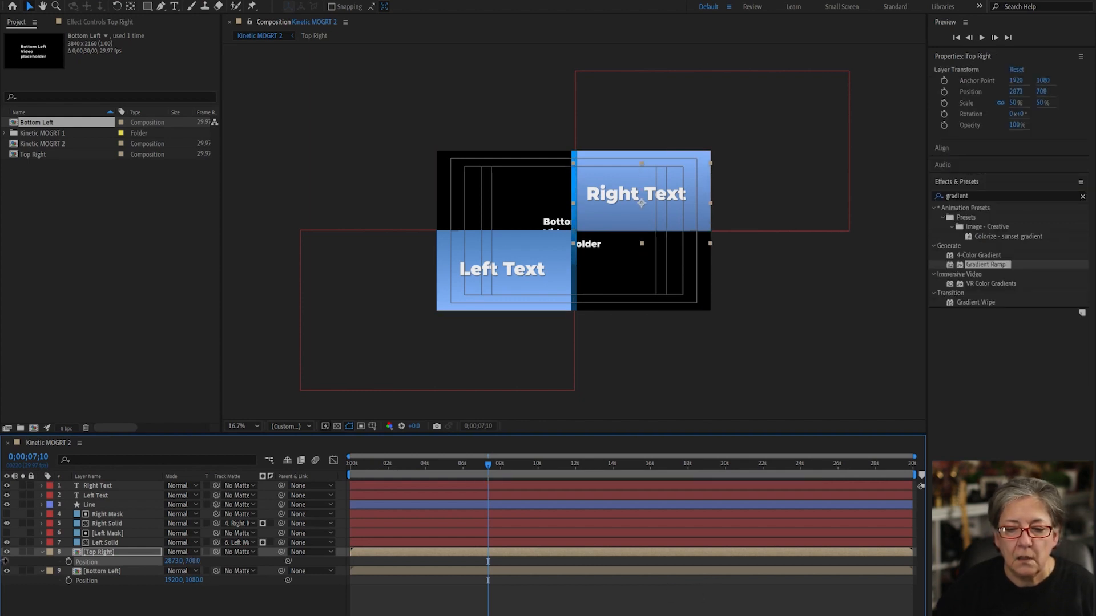
left_click_drag(190, 565, 97, 563)
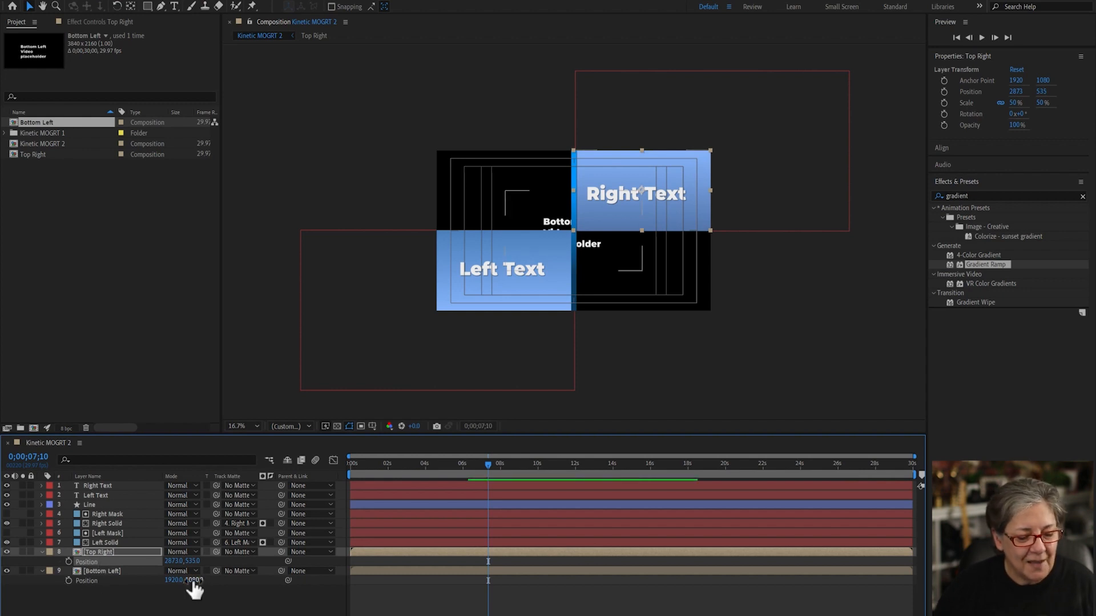
Move the Bottom Left layer into the upper-left quadrant at 984, 540 and set the Top Right layer's Y position to 1622.
left_click(549, 220)
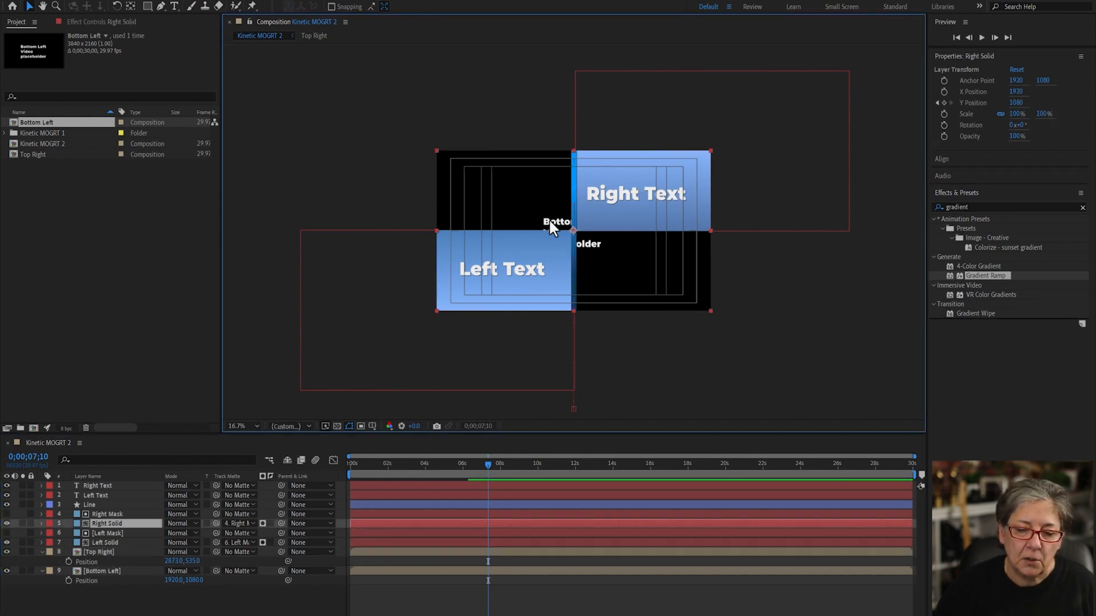
left_click(105, 571)
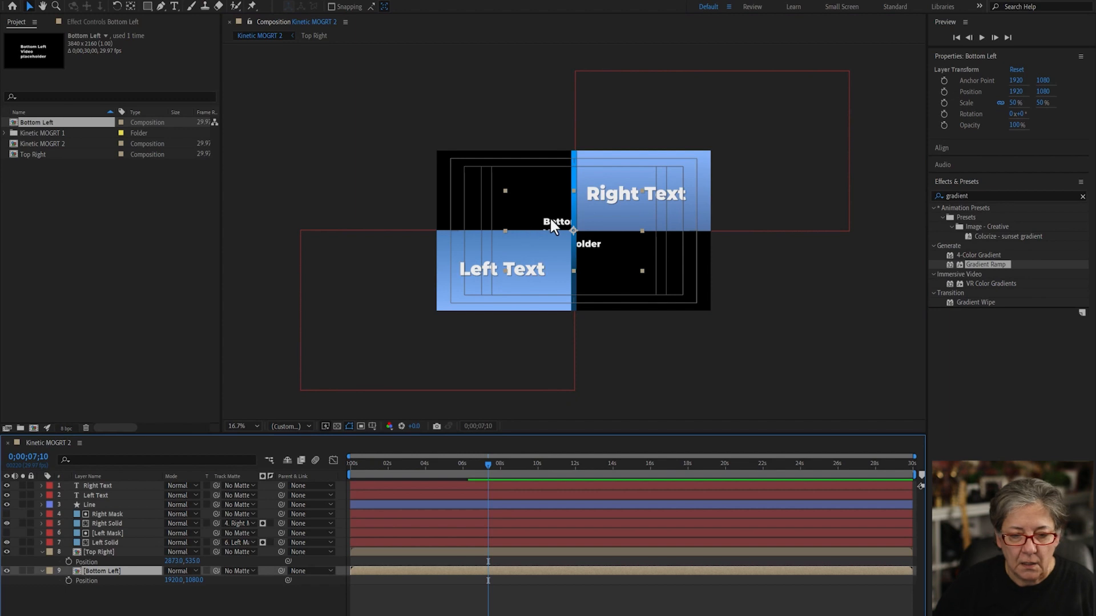
left_click_drag(556, 225, 491, 180)
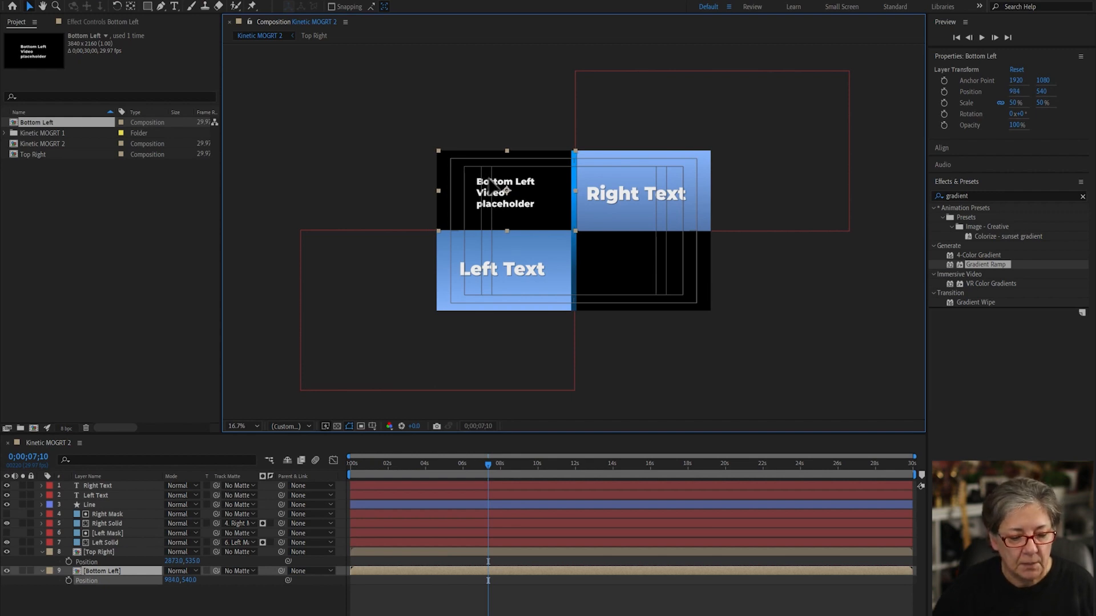
left_click_drag(491, 181, 490, 180)
left_click(111, 551)
left_click_drag(191, 561, 749, 578)
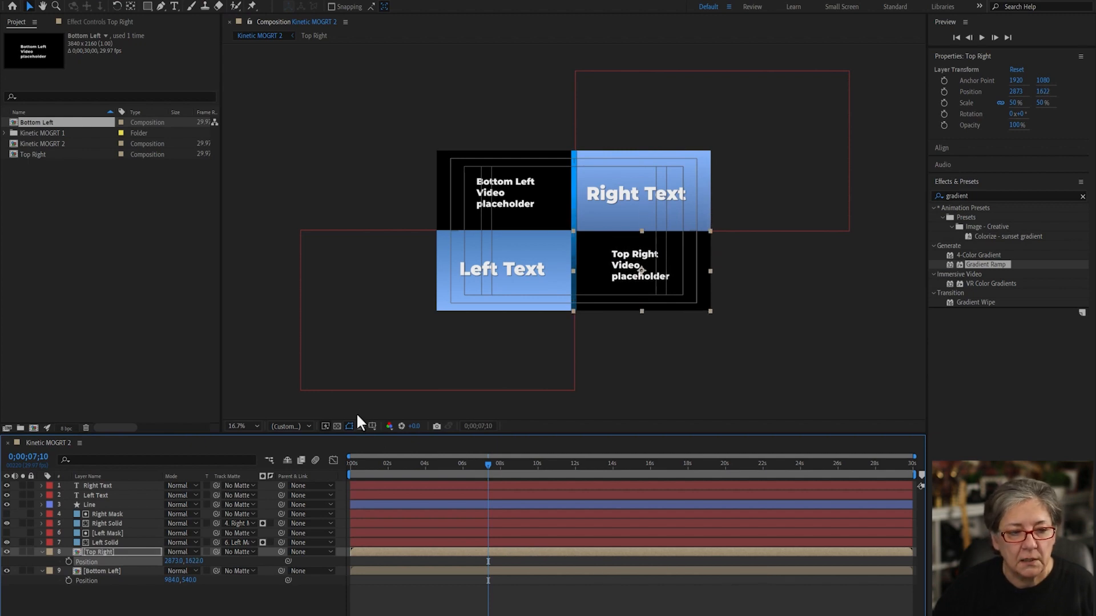
Rename the Top Right composition as Top Left in the project.
left_click(35, 154)
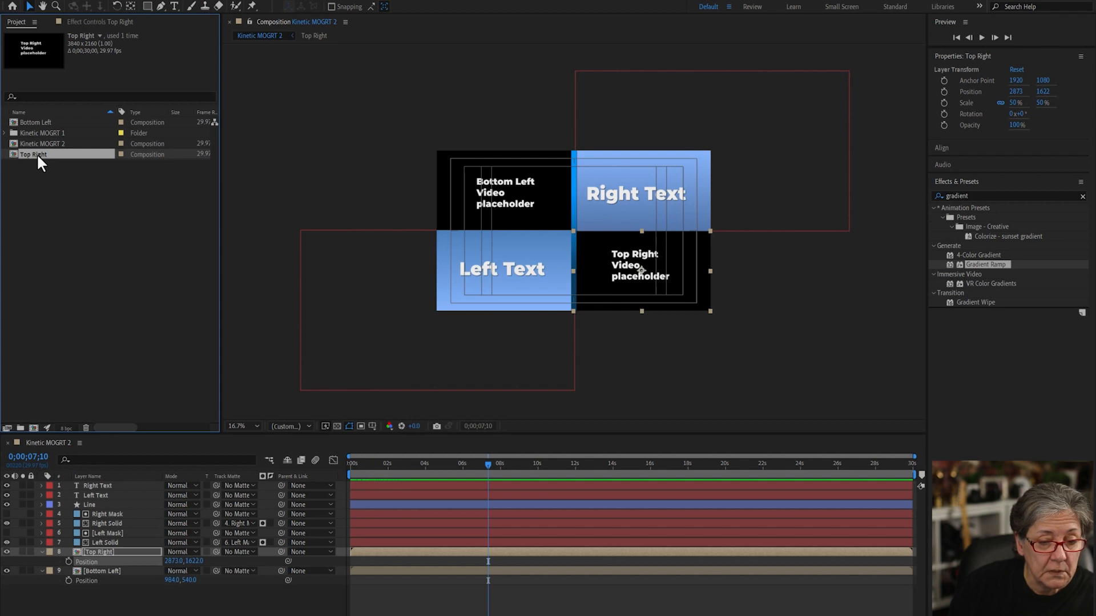
key("Return")
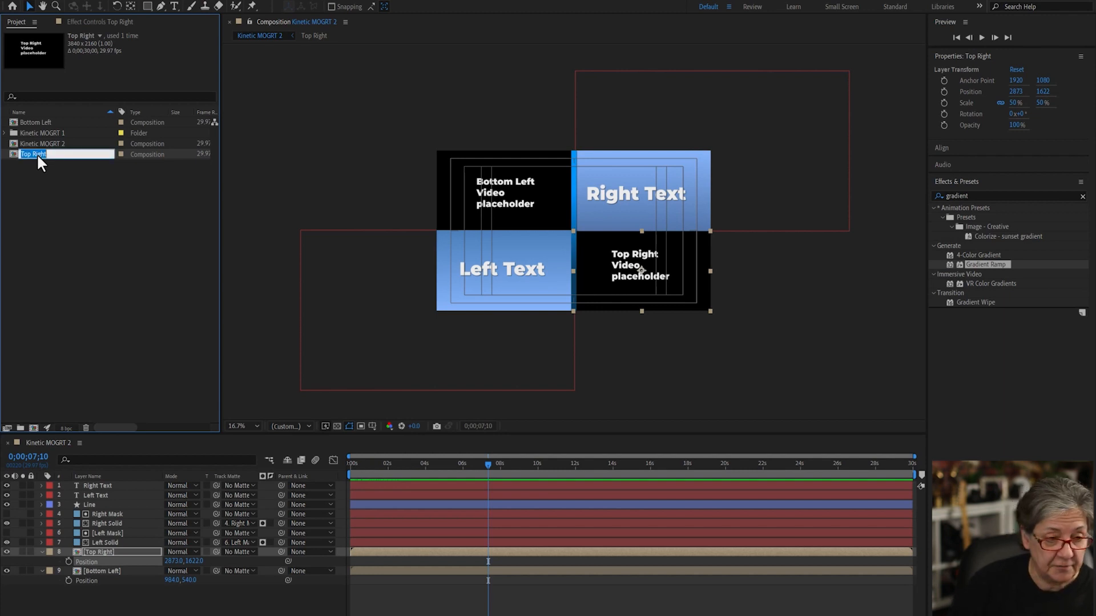
left_click_drag(37, 154, 82, 154)
type("Left")
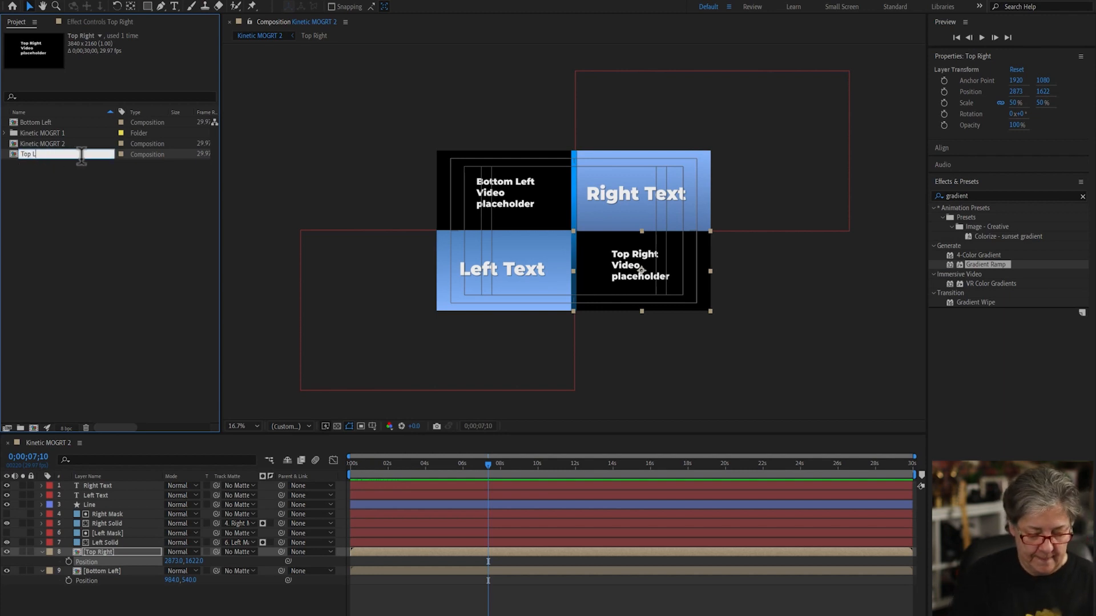
left_click(55, 168)
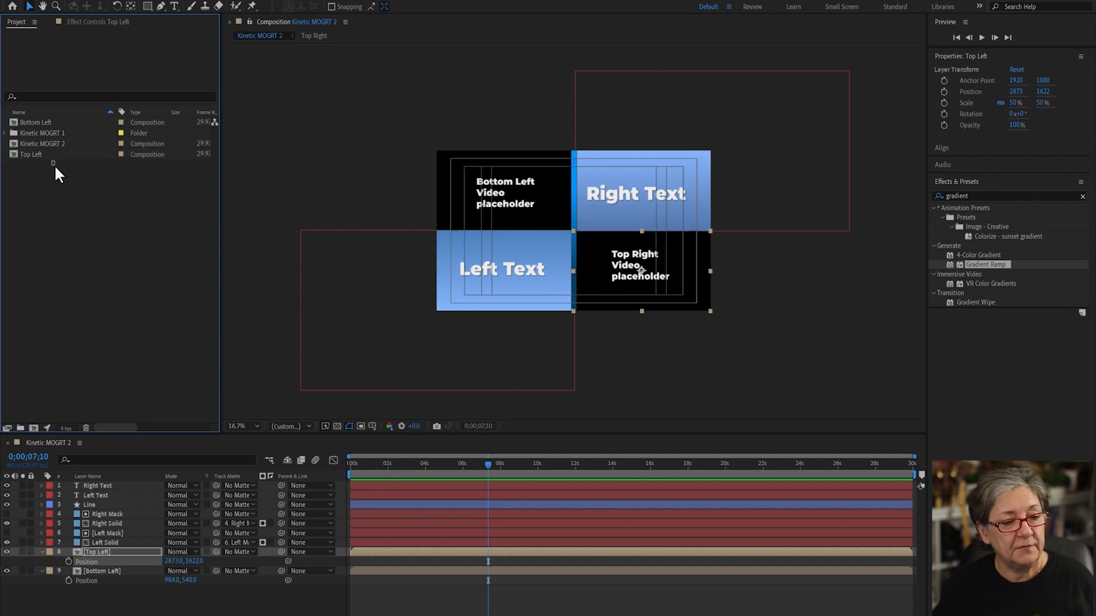
Rename the Bottom Left composition as Bottom Right in the project.
left_click(39, 121)
key("Return")
left_click(47, 120)
type("Right")
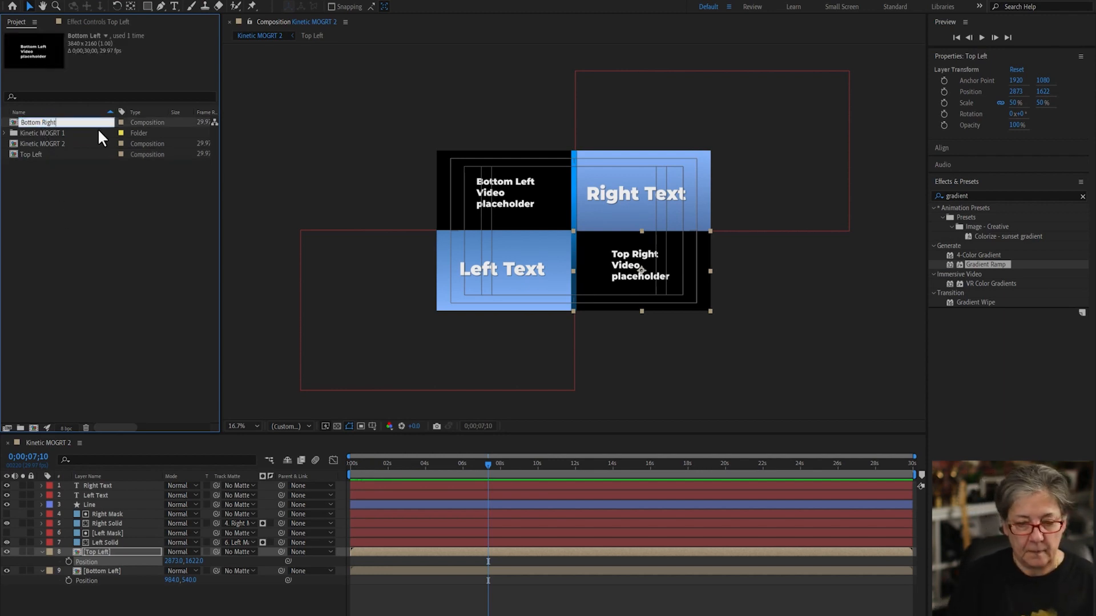
left_click(33, 224)
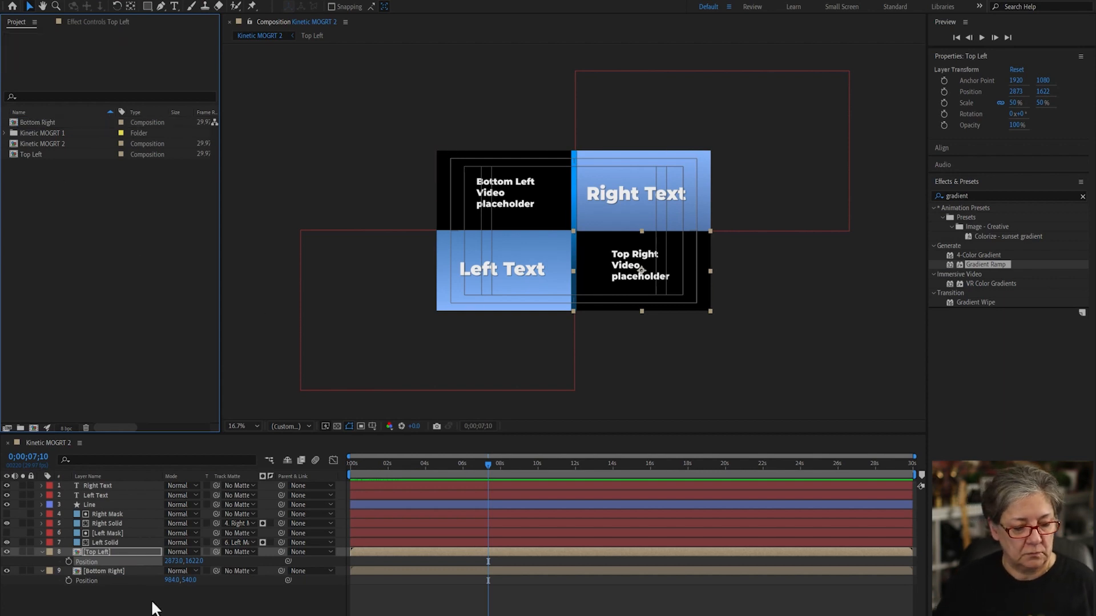
left_click(150, 607)
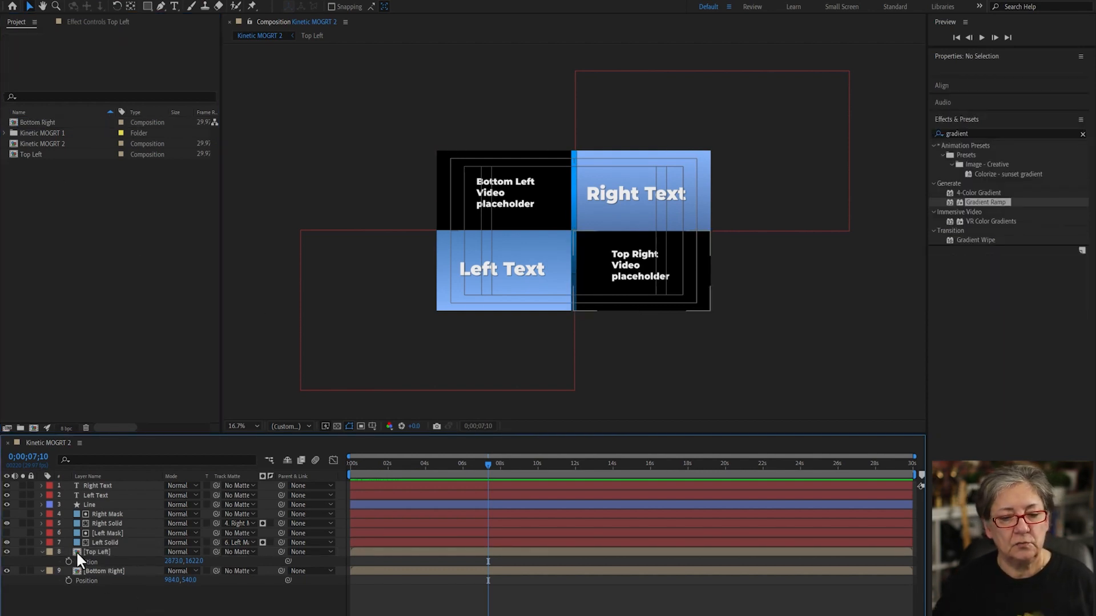
Open the Top Left composition and change its placeholder text to "Bottom Right Video placeholder".
double_click(76, 550)
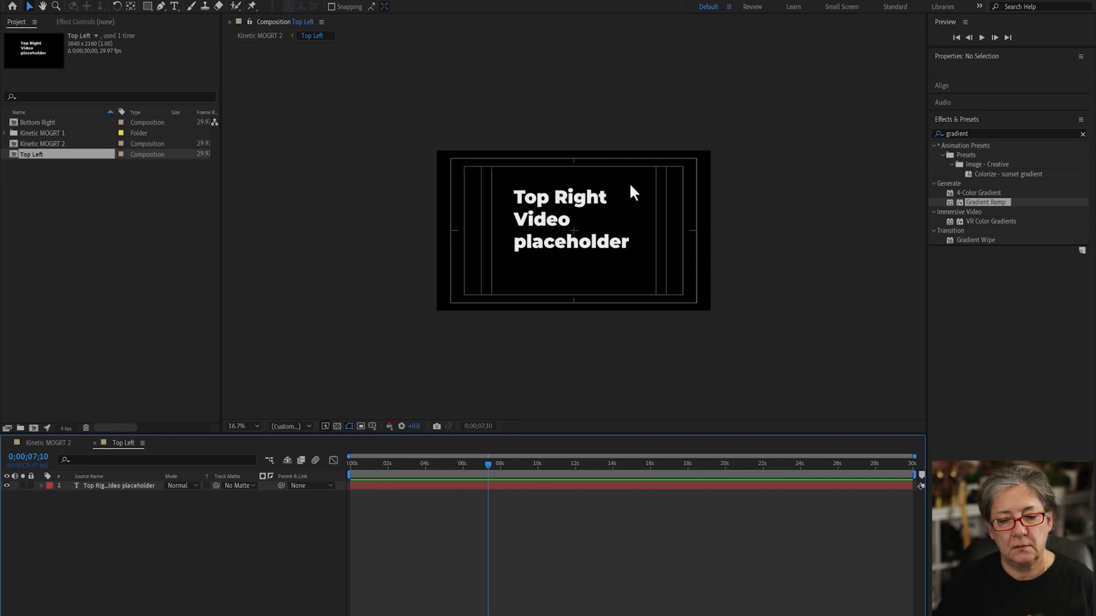
double_click(534, 197)
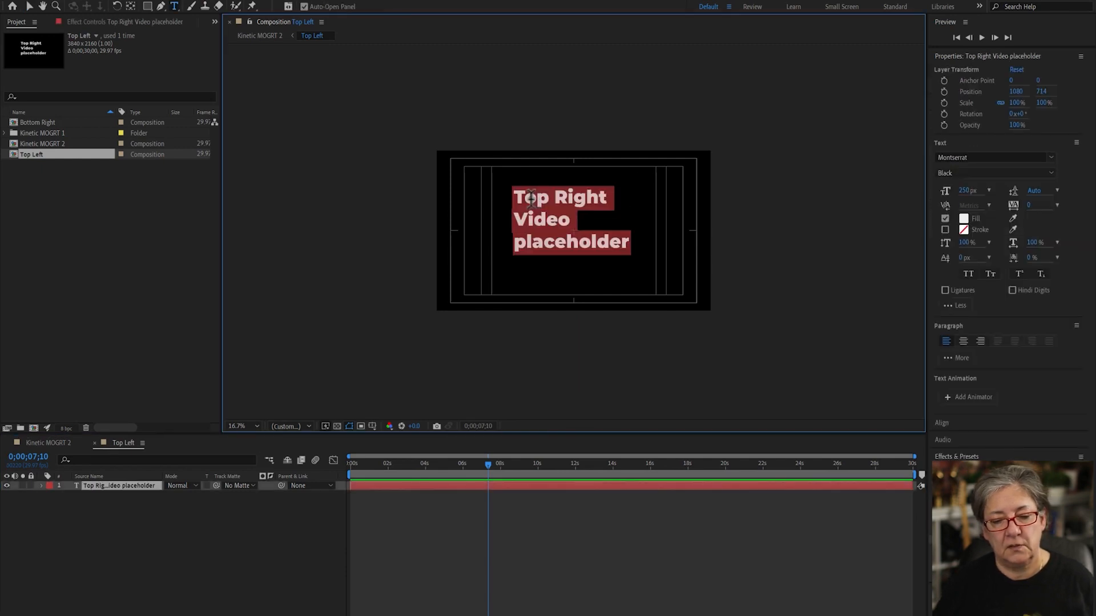
double_click(531, 197)
type("Bottom")
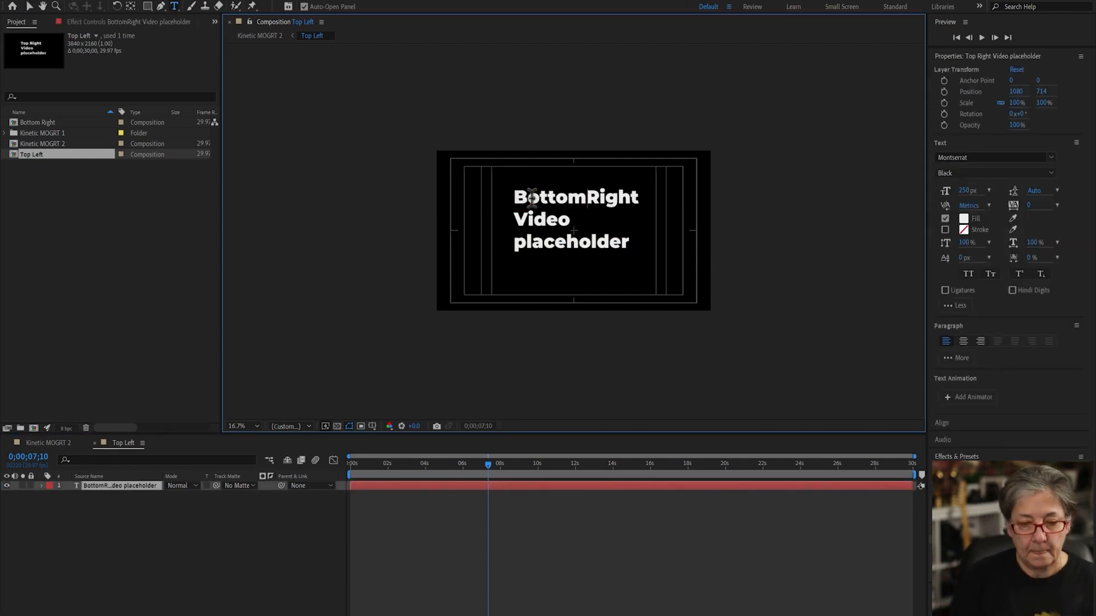
left_click(307, 501)
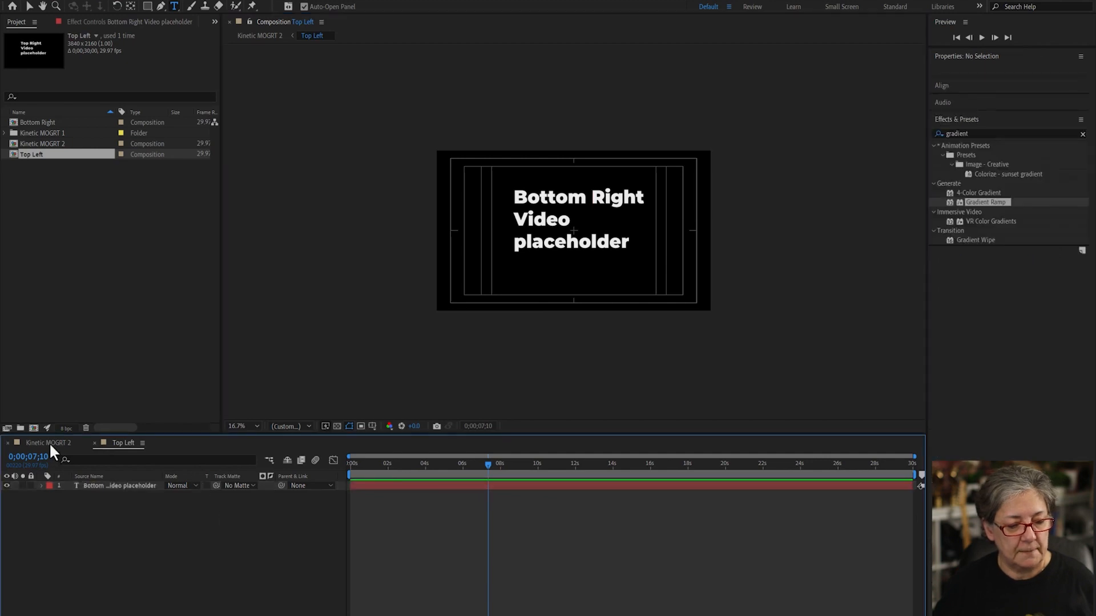
left_click(514, 195)
left_click_drag(514, 195, 689, 199)
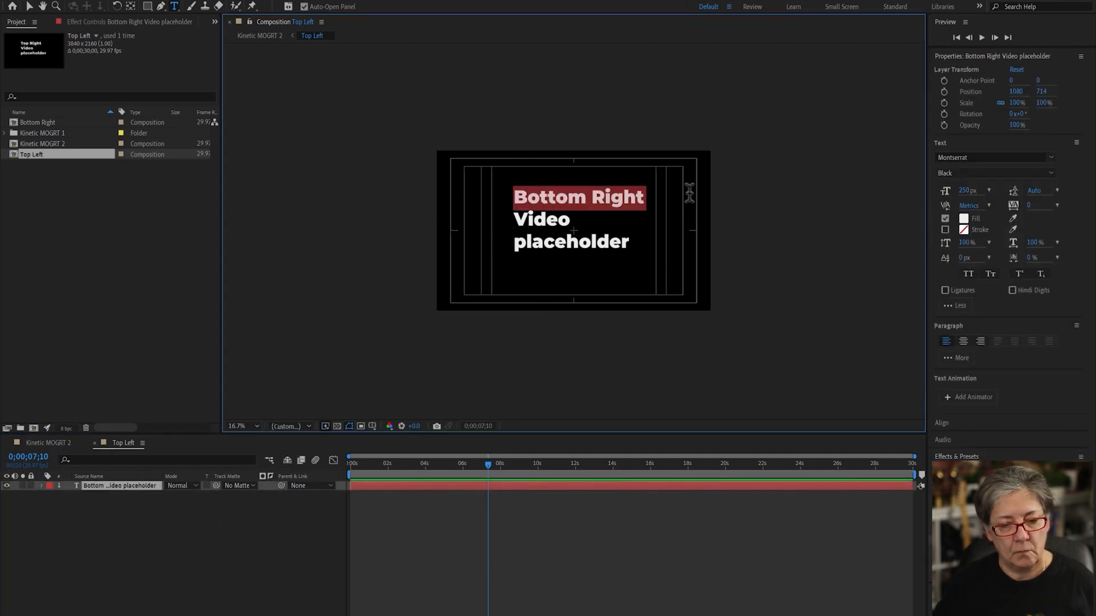
type("T")
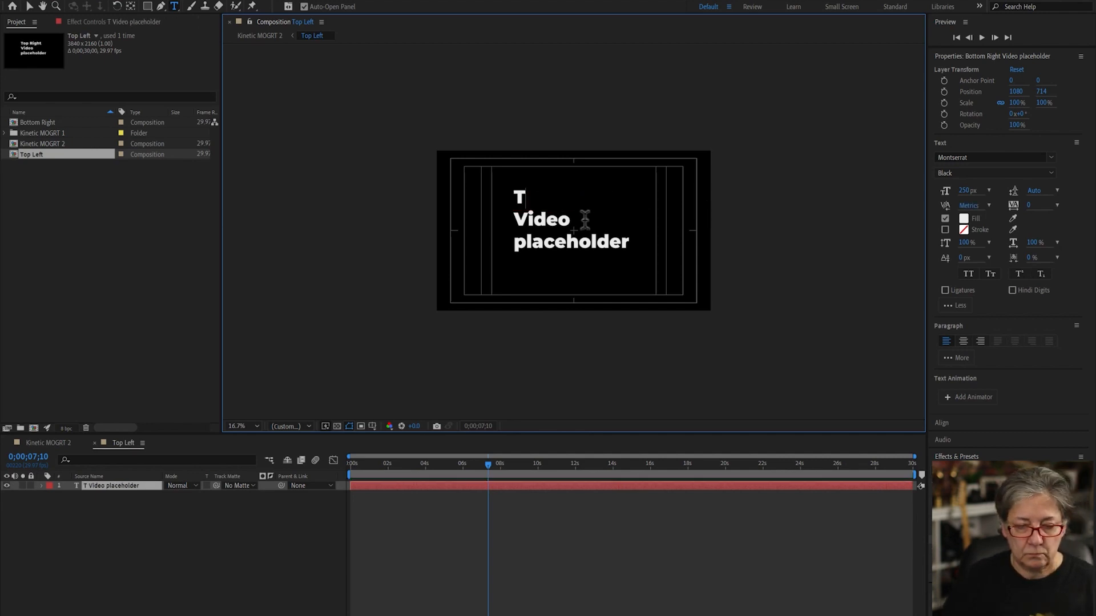
key("ctrl+z")
left_click(286, 535)
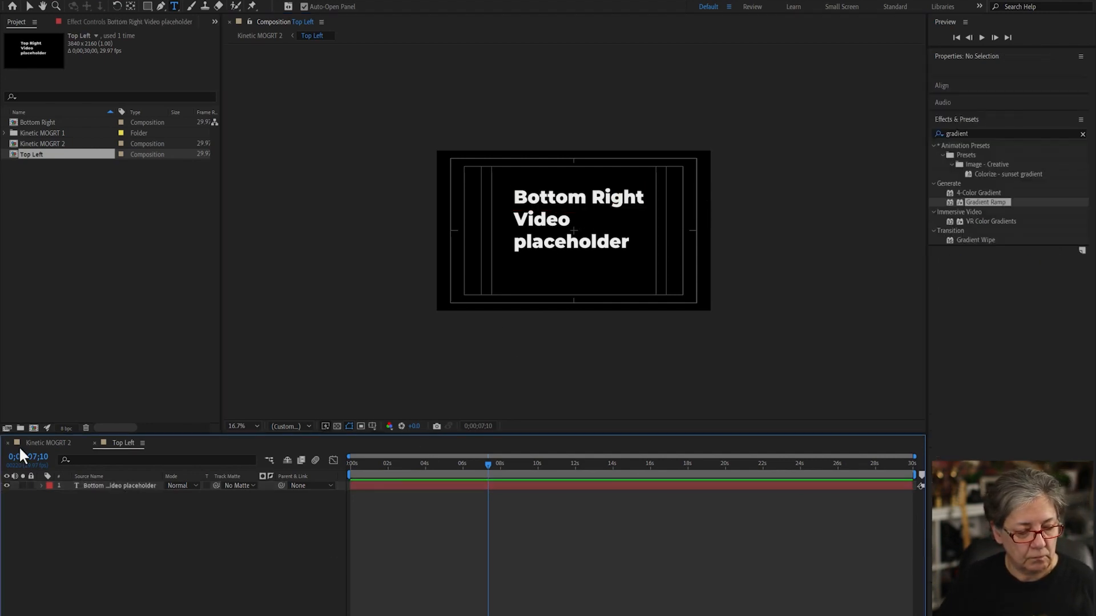
Return to the Kinetic MOGRT 2 composition and rename the Top Left composition as Bottom Right.
left_click(43, 443)
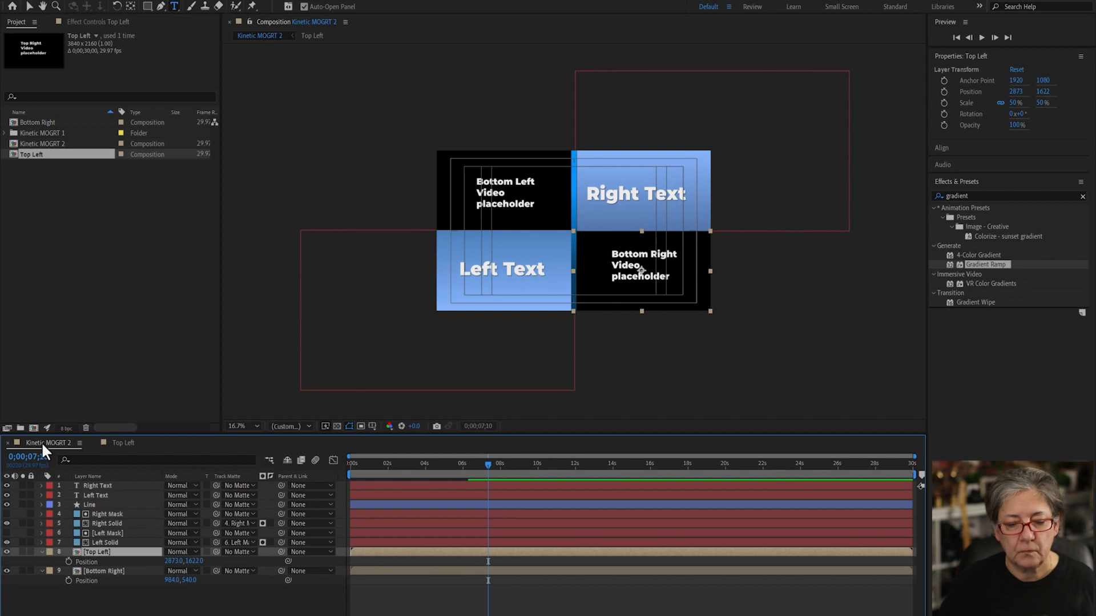
left_click(32, 155)
key("Return")
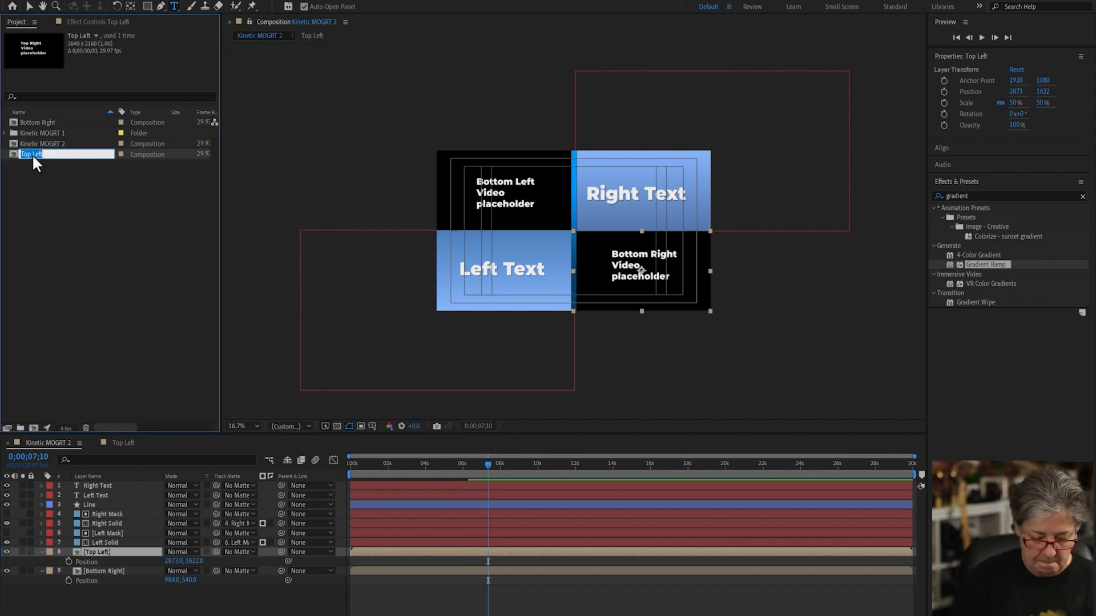
type("Bottom Right")
key("Return")
Rename the composition containing the "Bottom Left Video placeholder" text as Top Left.
left_click(38, 124)
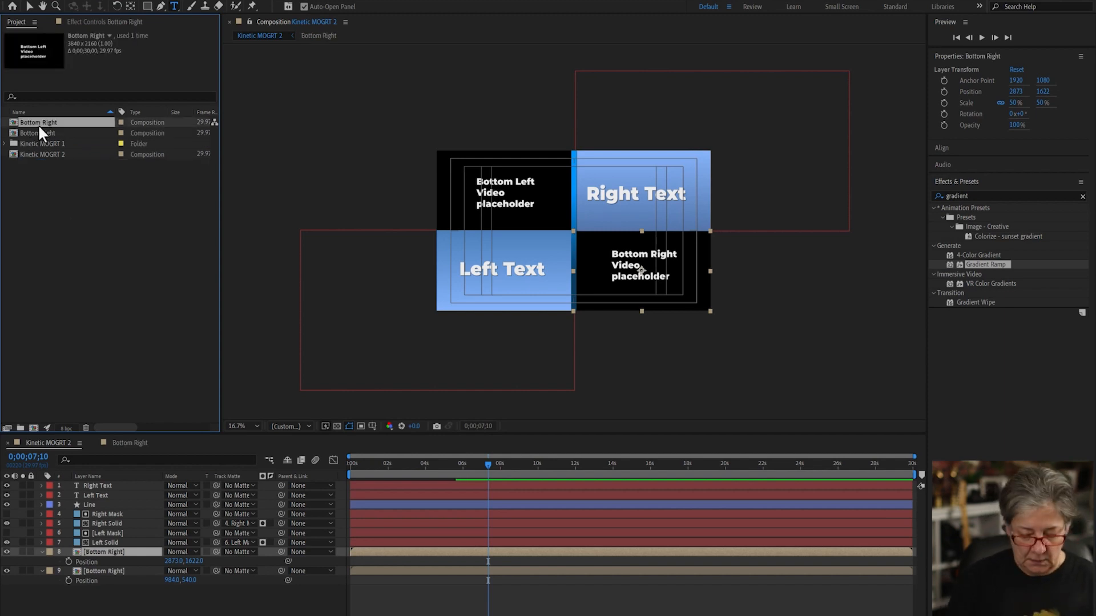
key("Return")
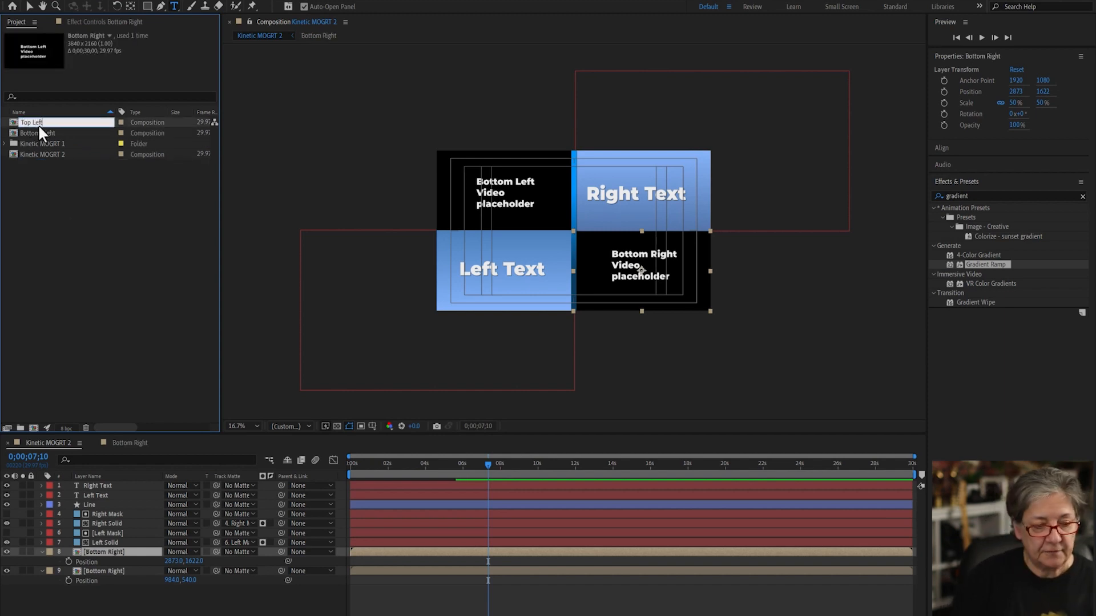
left_click(64, 178)
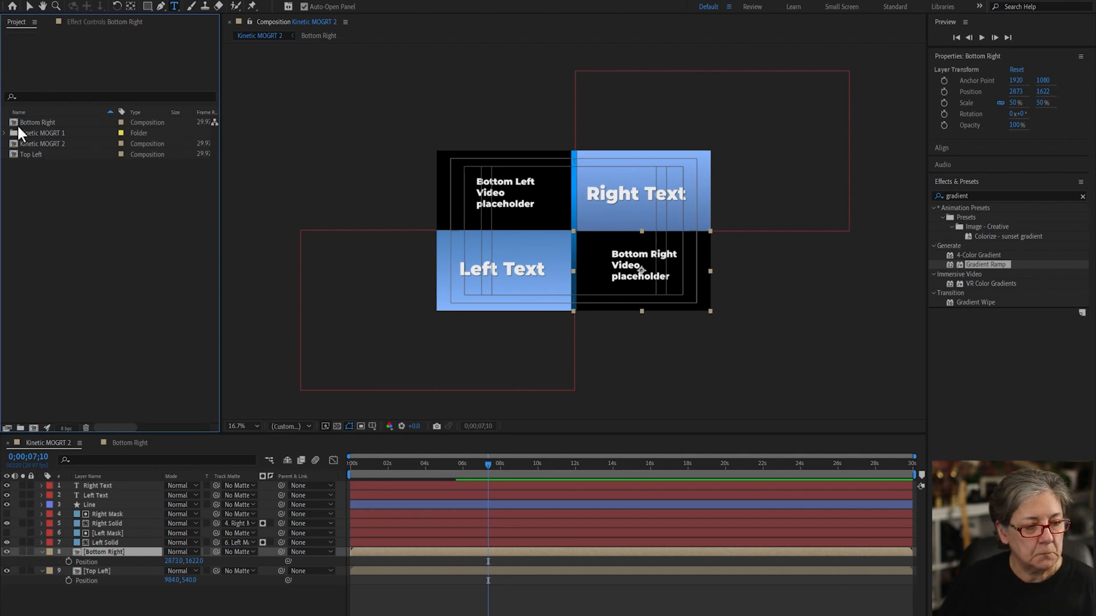
Change the Top Left composition's placeholder text to "Top Left Video placeholder" and return to Kinetic MOGRT 2.
double_click(17, 155)
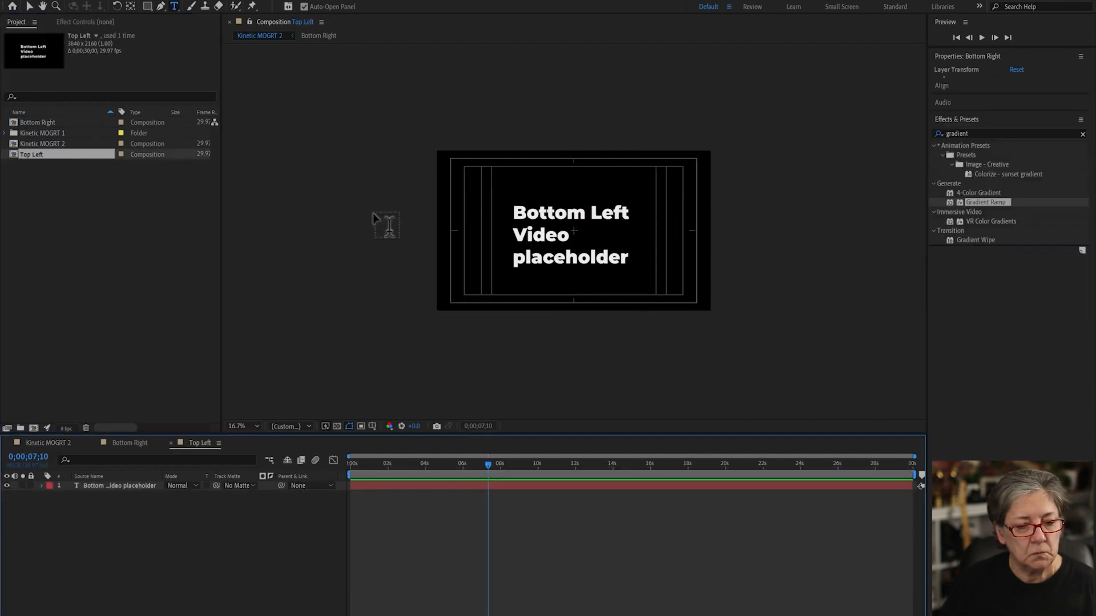
double_click(524, 212)
type("Top")
left_click(288, 499)
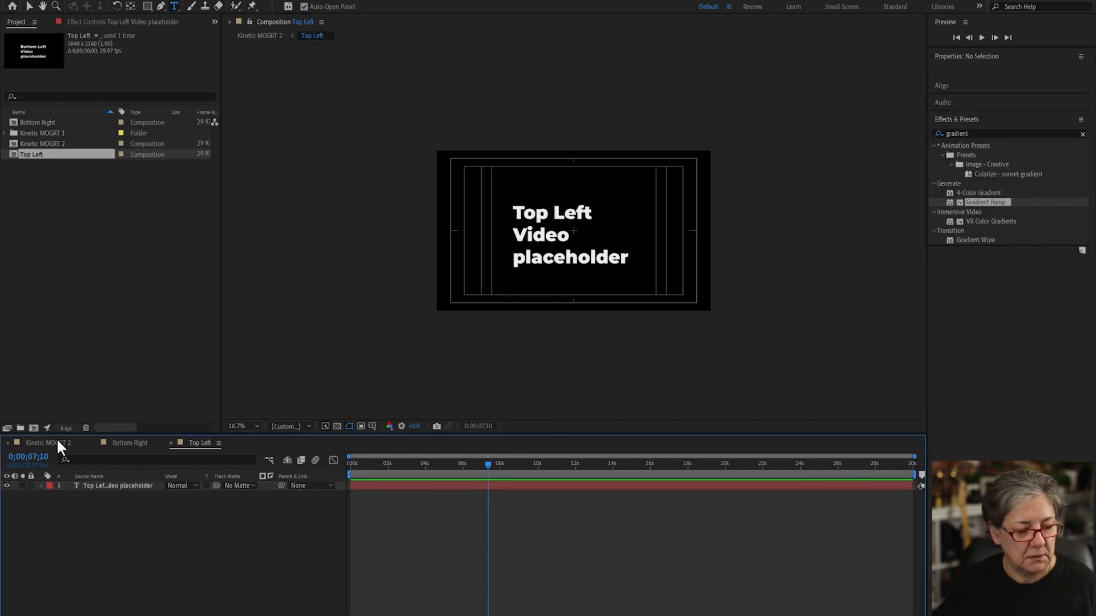
left_click(57, 443)
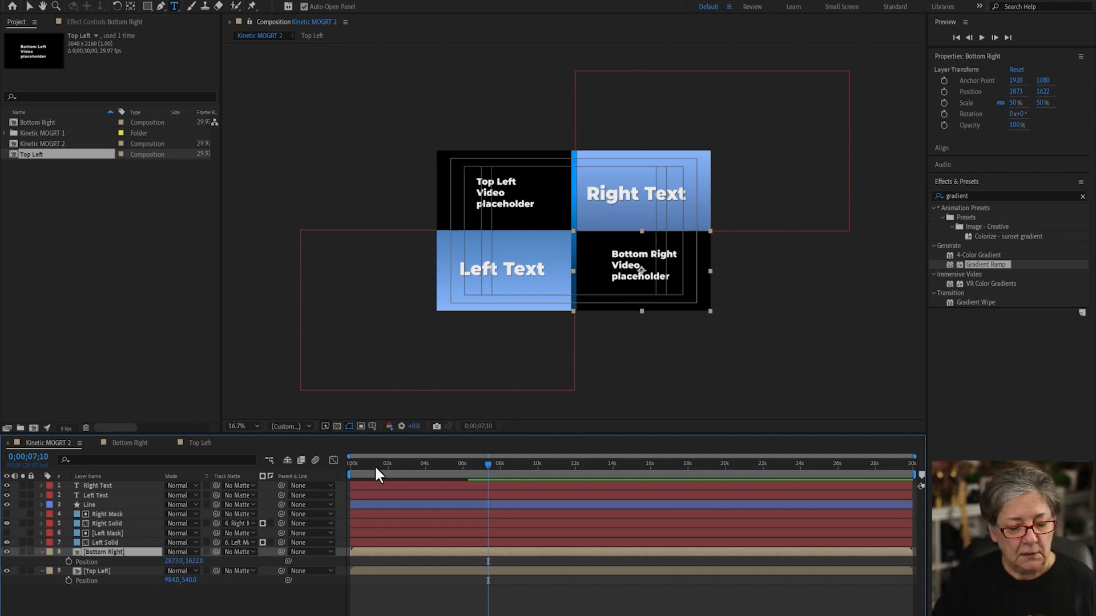
Preview the animation from the start up to 0;00;04;09 and shift the Bottom Right and Top Left layers to begin there.
key("Home")
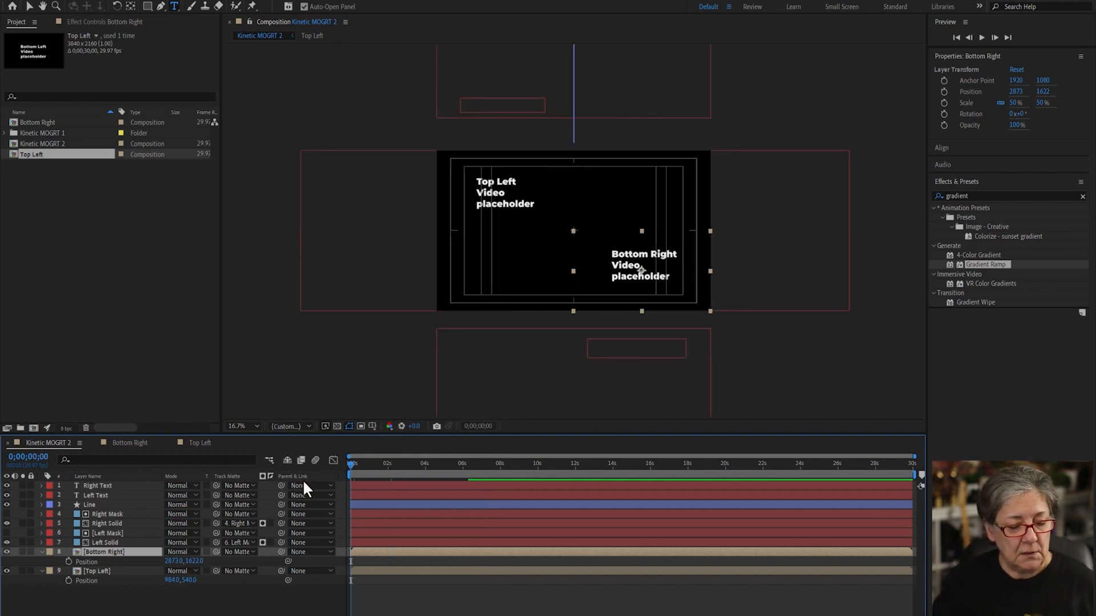
key("space")
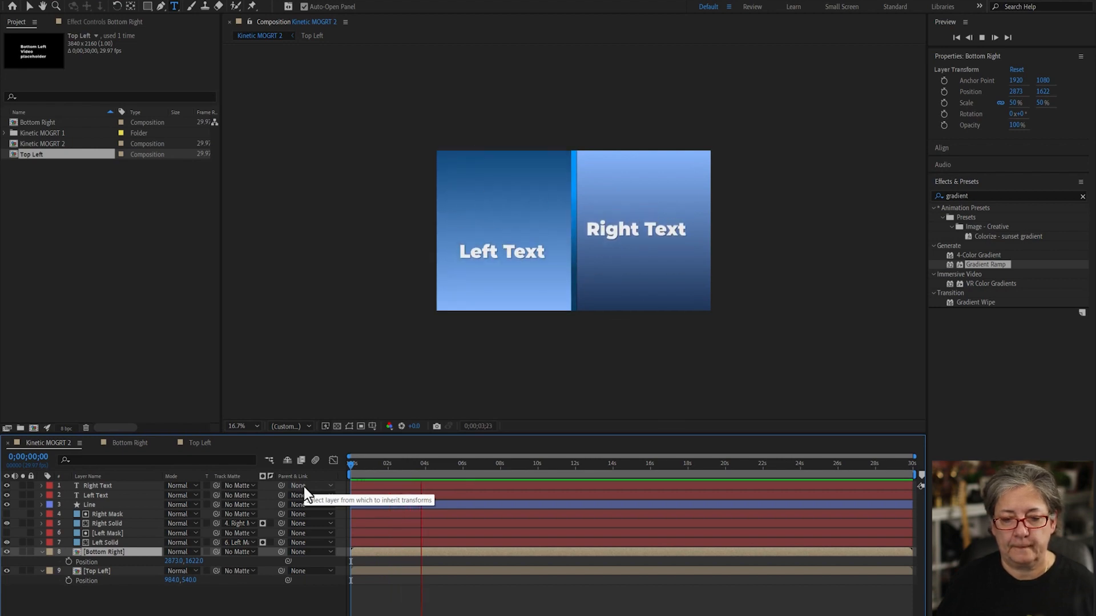
key("space")
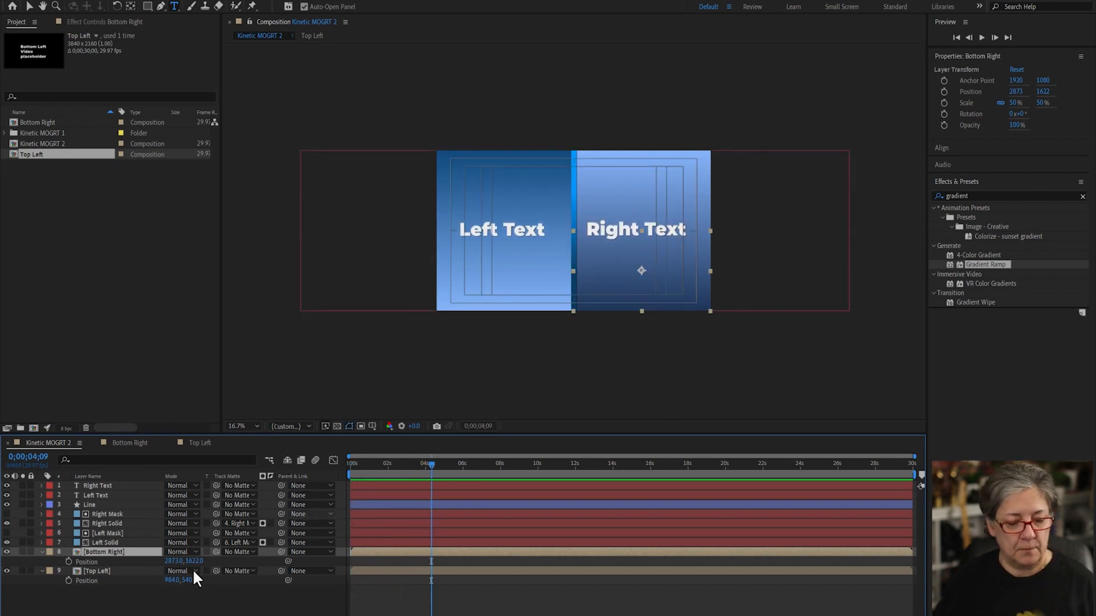
left_click(103, 571, "shift")
left_click_drag(365, 552, 445, 553)
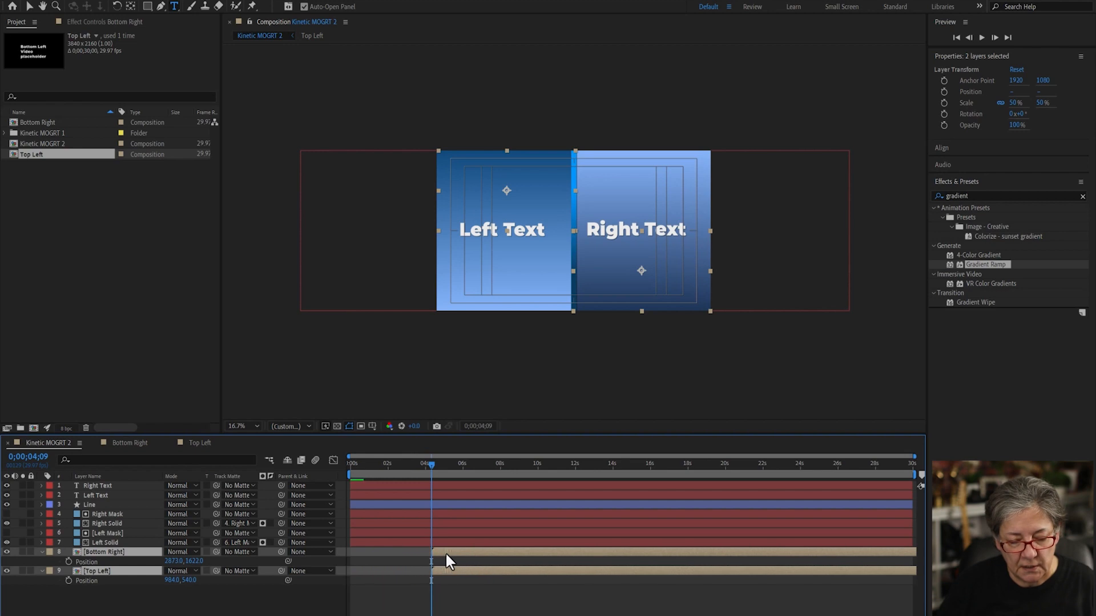
Preview the Kinetic MOGRT 2 animation from the start to check the timing of both video placeholders.
left_click(457, 587)
key("Home")
key("space")
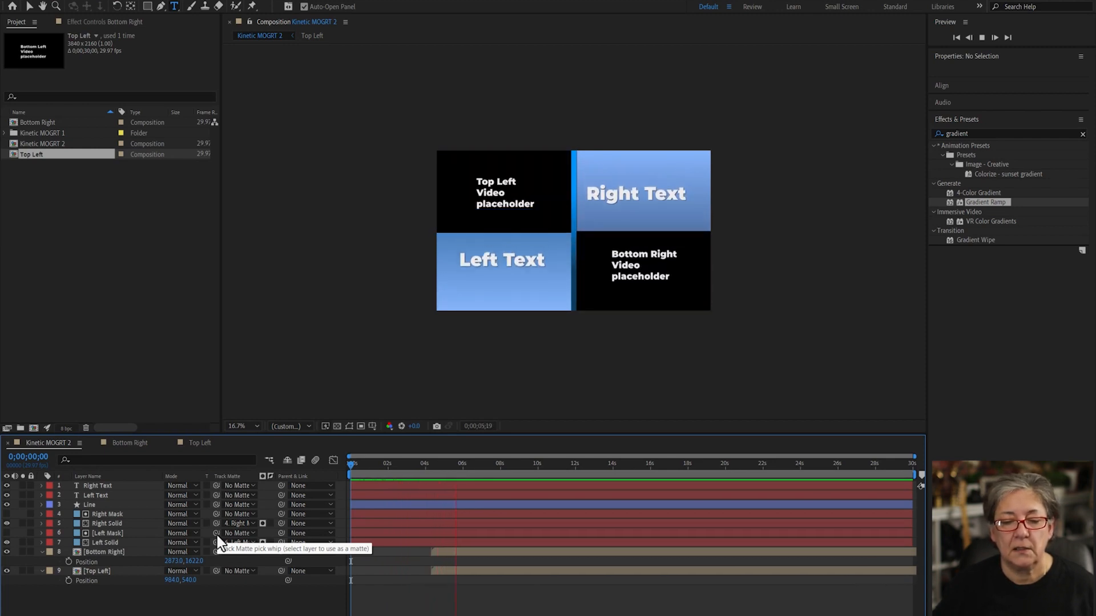
key("space")
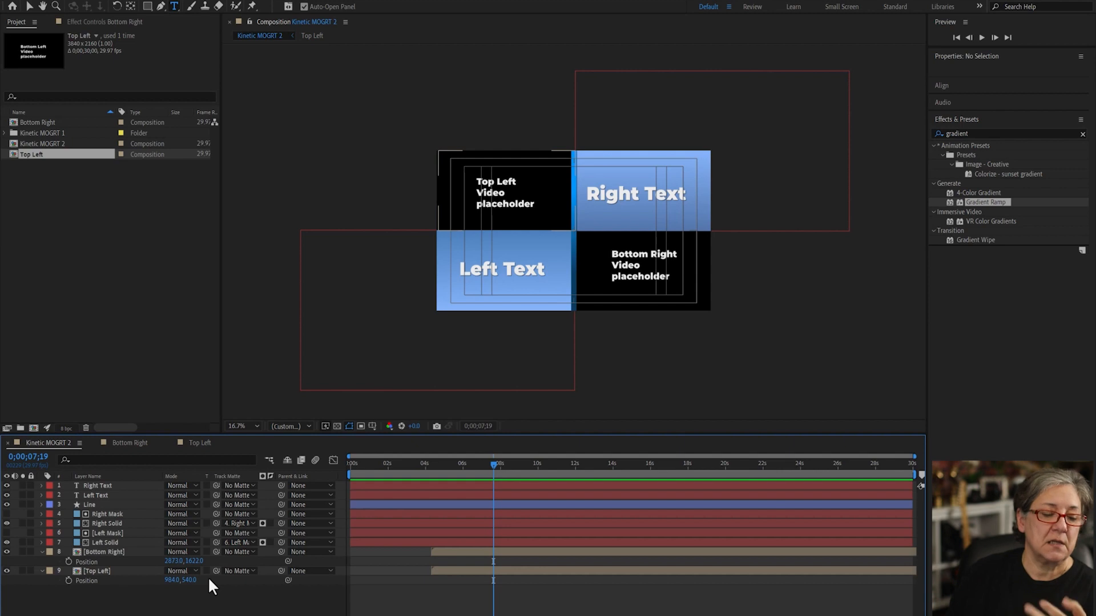
Add a null object to the Kinetic MOGRT 2 composition and rename it Control Layer.
left_click(93, 2)
mouse_move(103, 7)
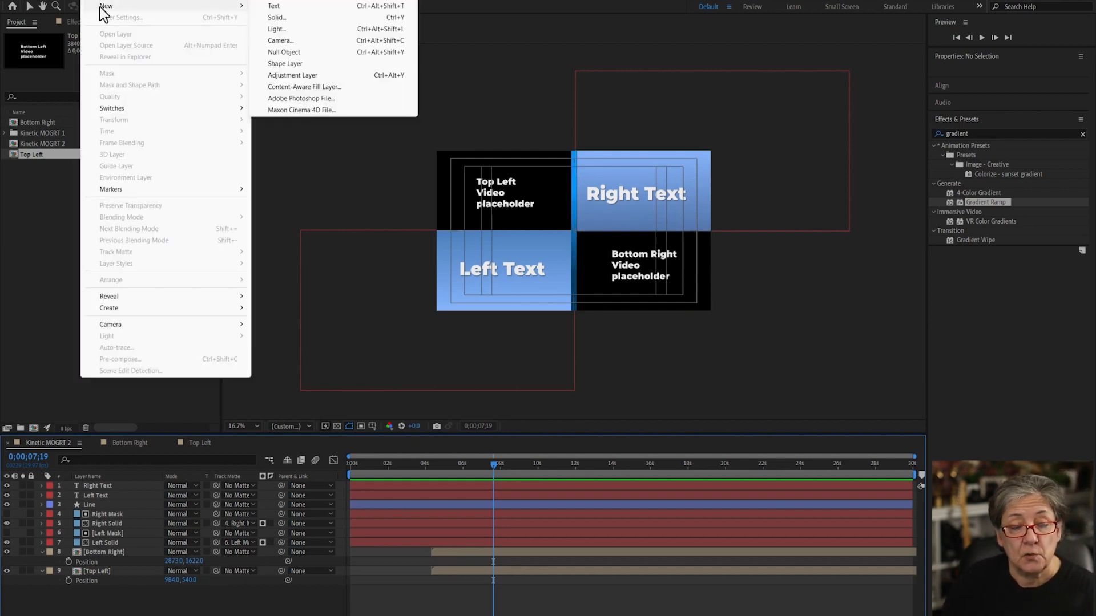
left_click(287, 51)
key("Return")
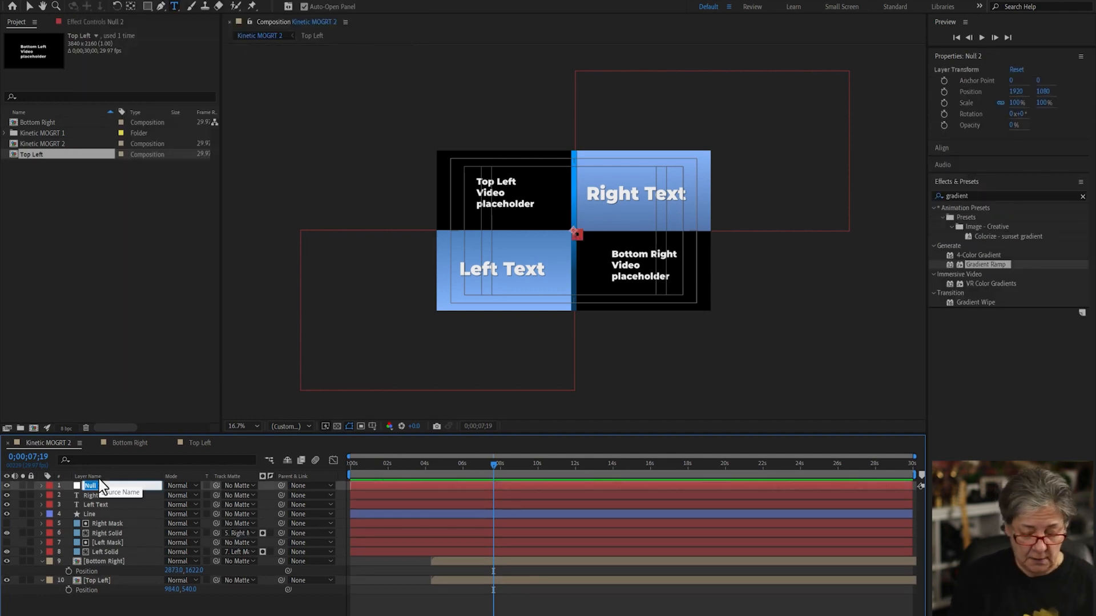
type("Control Layer")
key("Return")
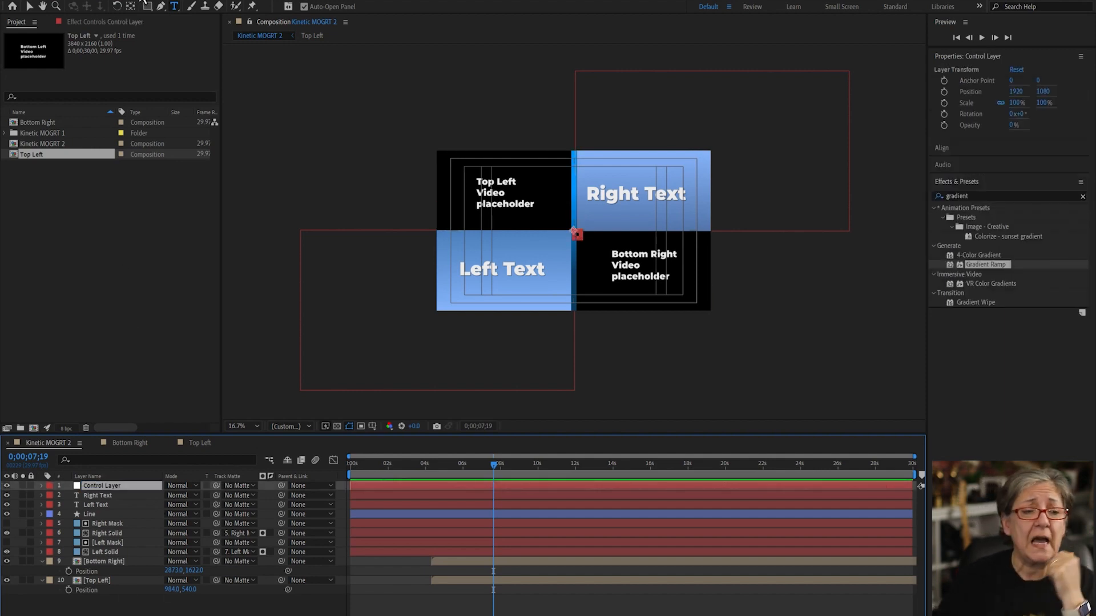
Apply a Color Control expression effect to the Control Layer and duplicate it.
left_click(118, 1)
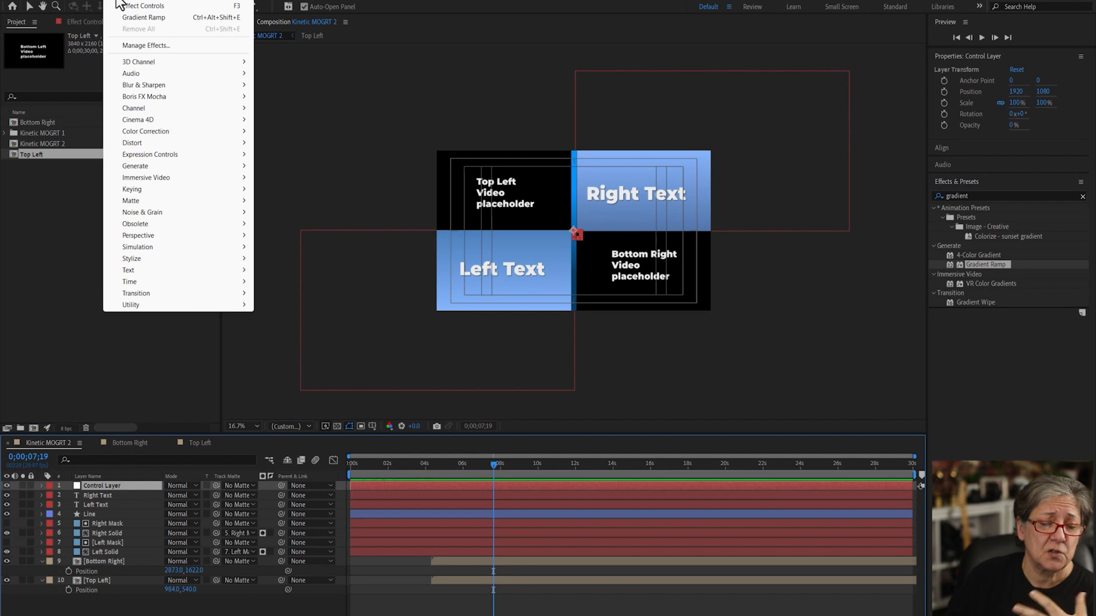
mouse_move(160, 155)
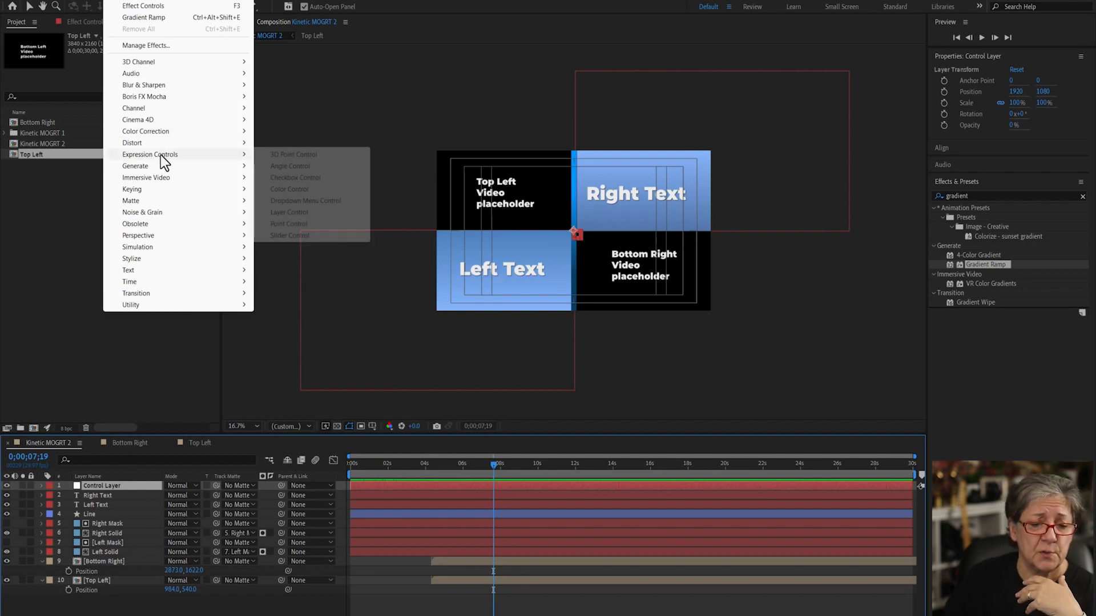
left_click(305, 189)
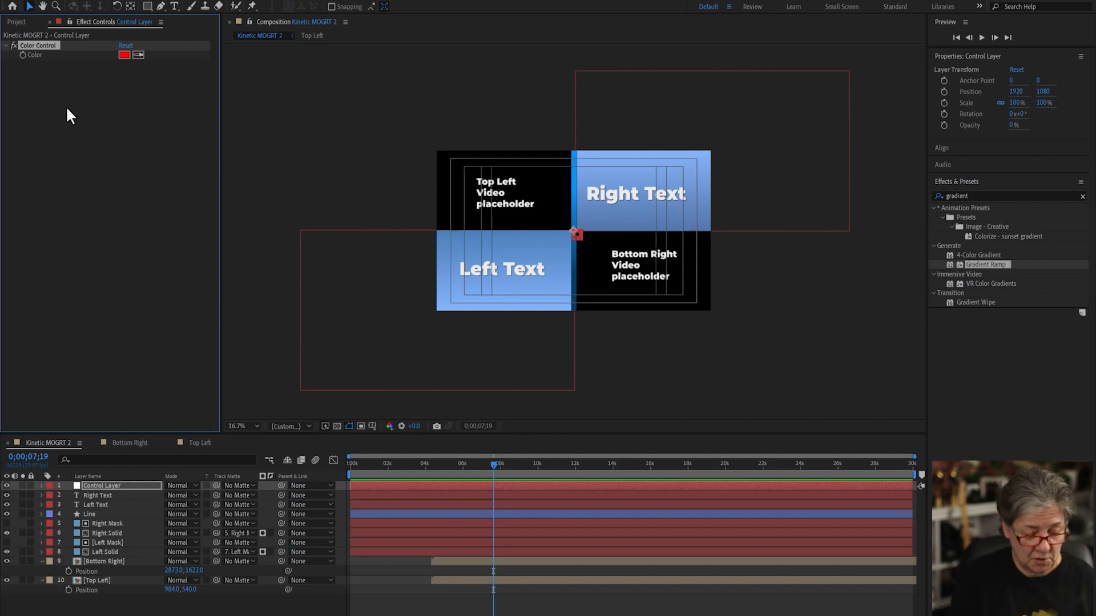
key("ctrl+d")
Rename the Control Layer's first Color Control as Lighter Color and the second as Darker Color.
left_click(48, 47)
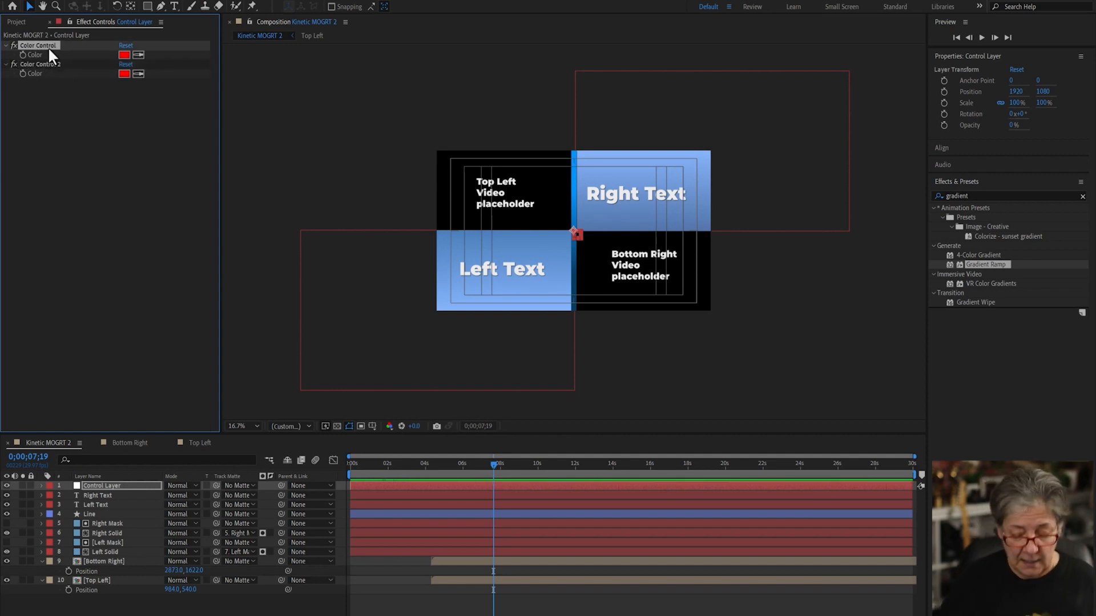
key("Return")
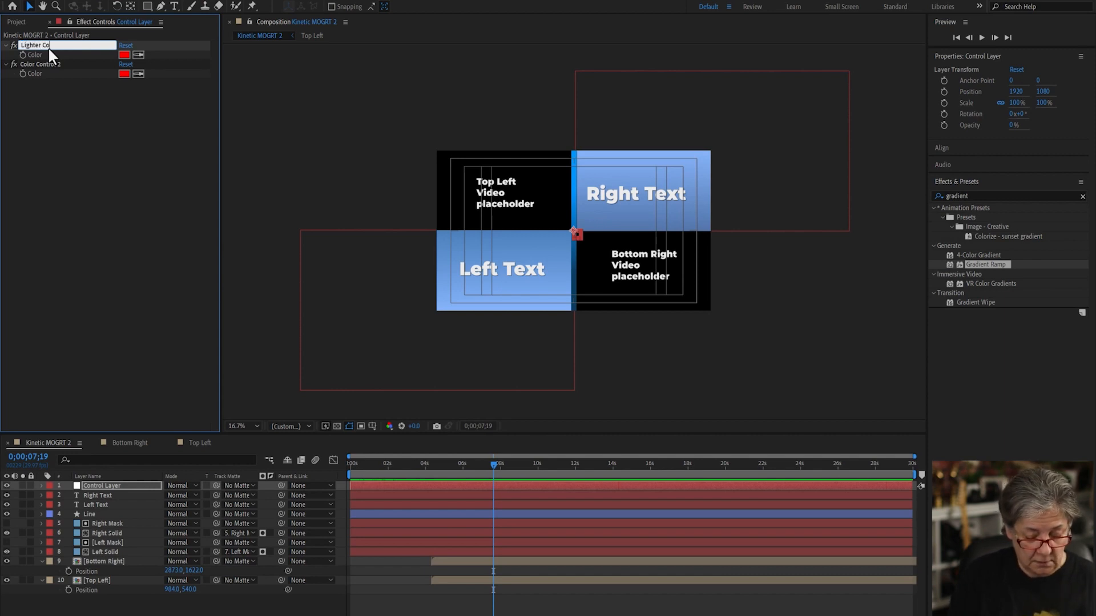
type("Lighter Color")
key("Return")
left_click(33, 60)
key("Return")
type("Darker Color")
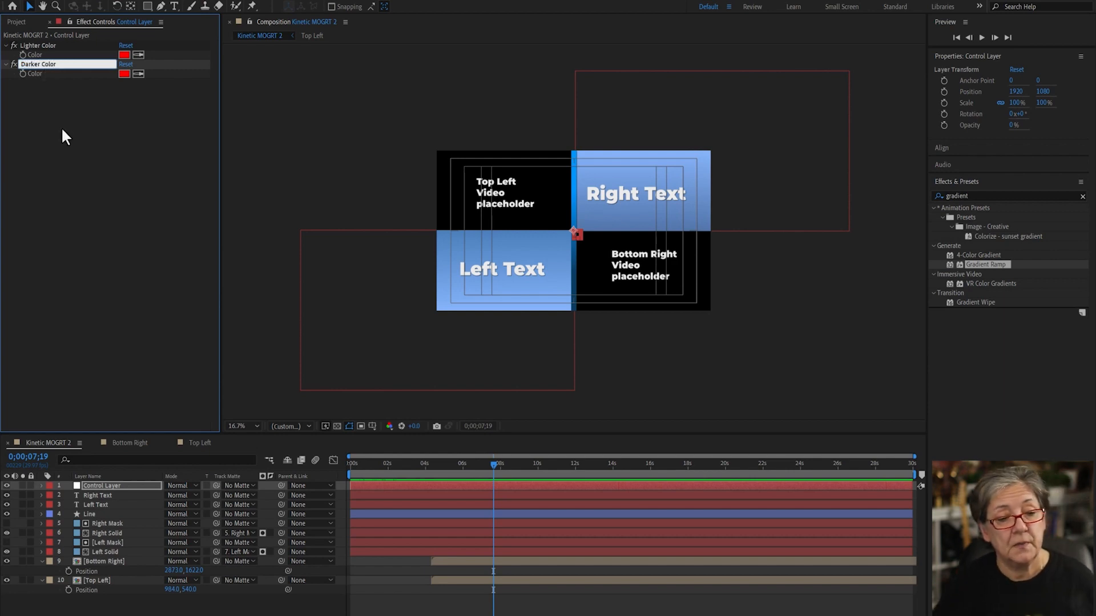
key("Return")
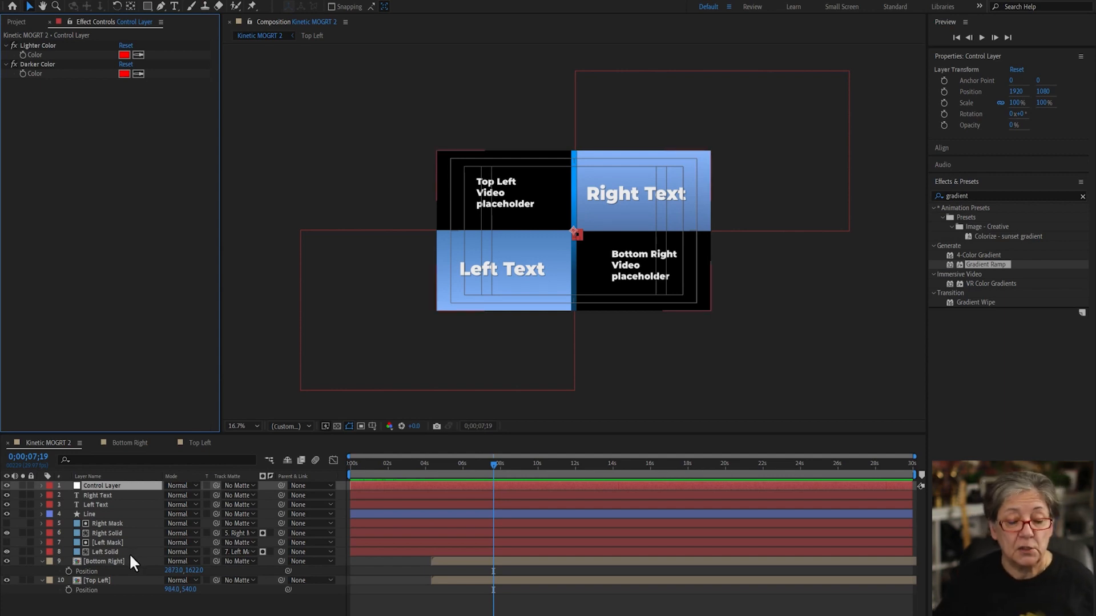
Copy the End Color 1E3557 from the Right Solid's Gradient Ramp into the Control Layer's Darker Color.
left_click(450, 293)
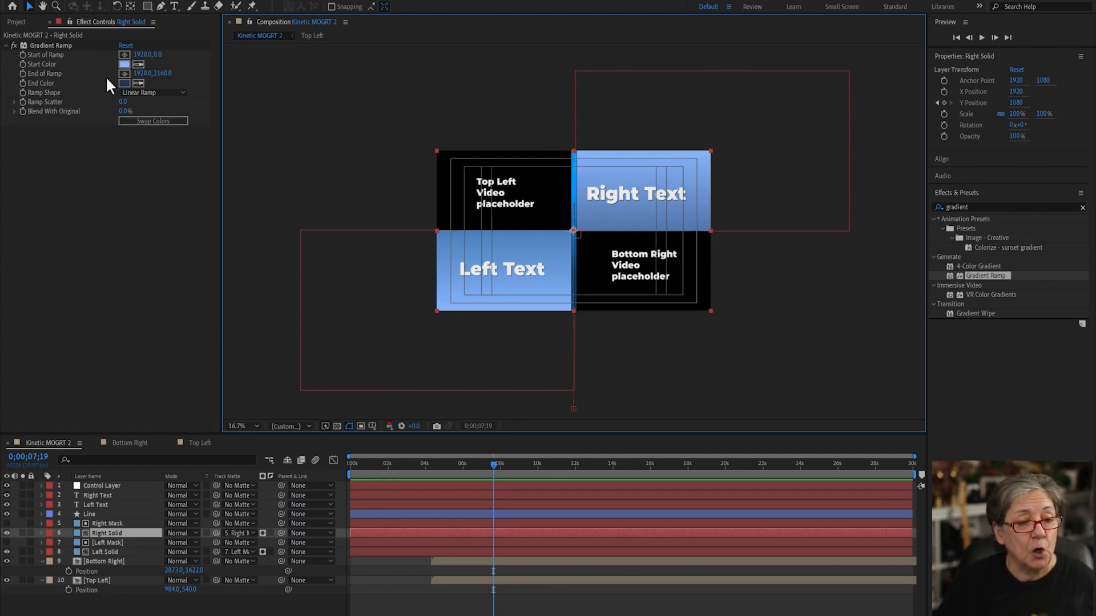
left_click(124, 83)
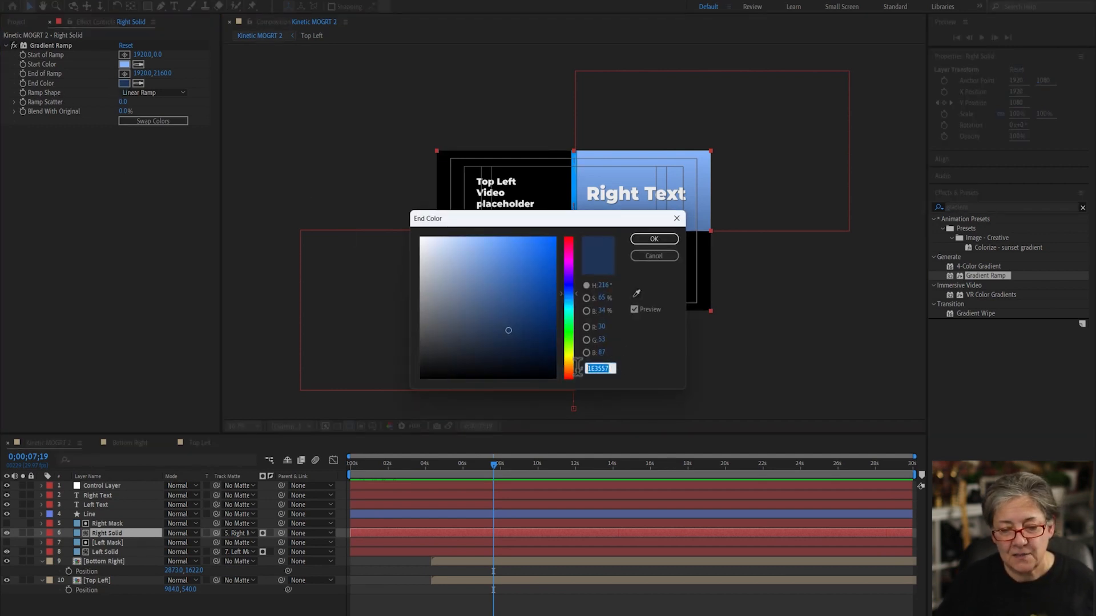
left_click(663, 239)
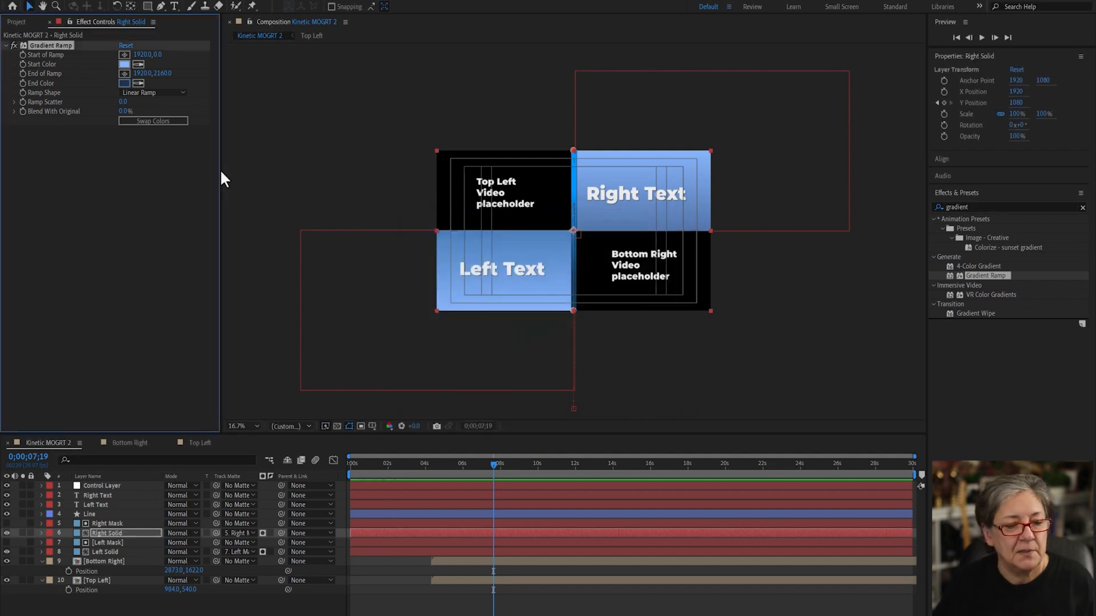
left_click(114, 486)
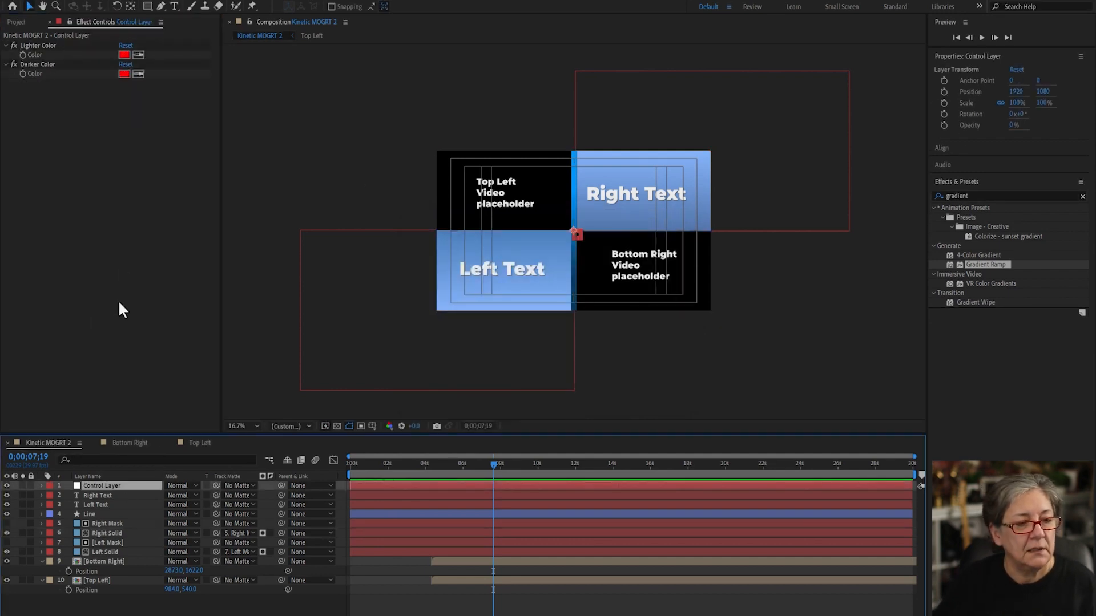
left_click(124, 74)
key("ctrl+v")
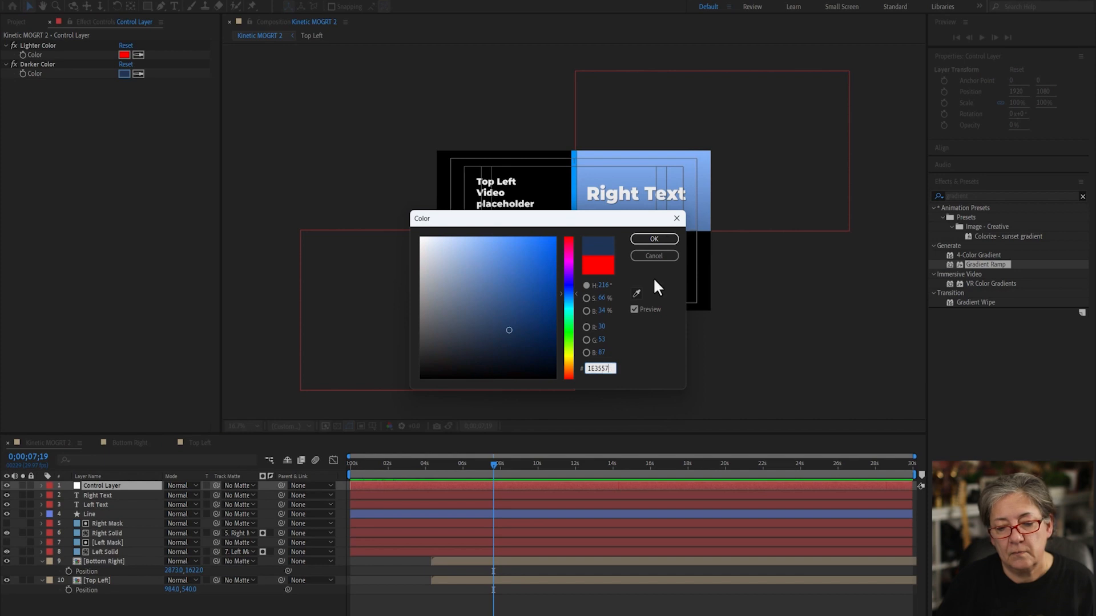
left_click(663, 239)
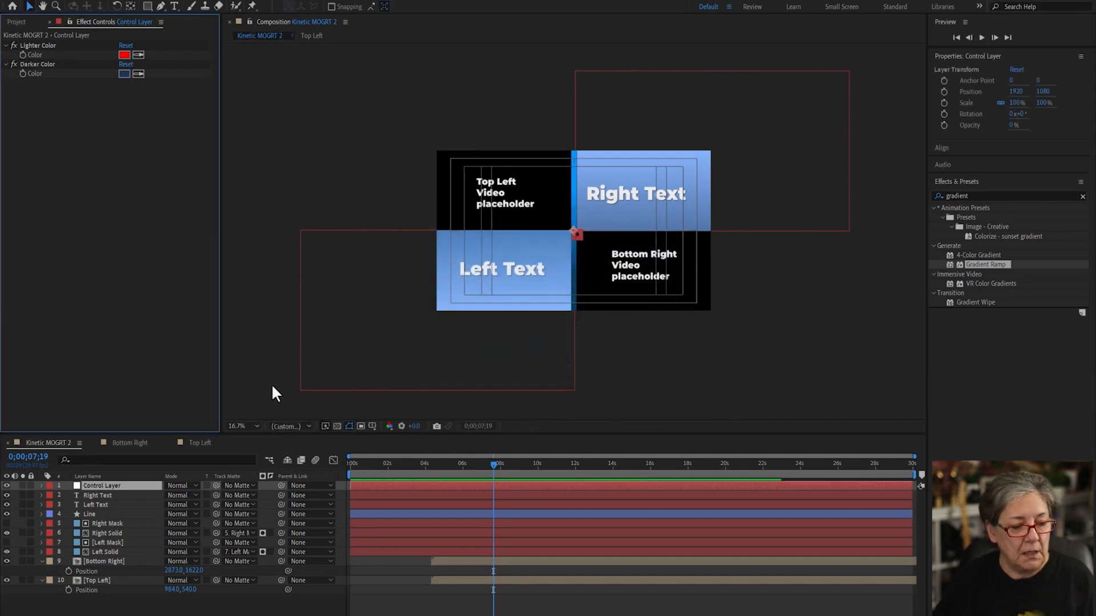
Set the Control Layer's Lighter Color to 86B5FB, taken from the End Color of the Left Solid's Gradient Ramp.
left_click(111, 551)
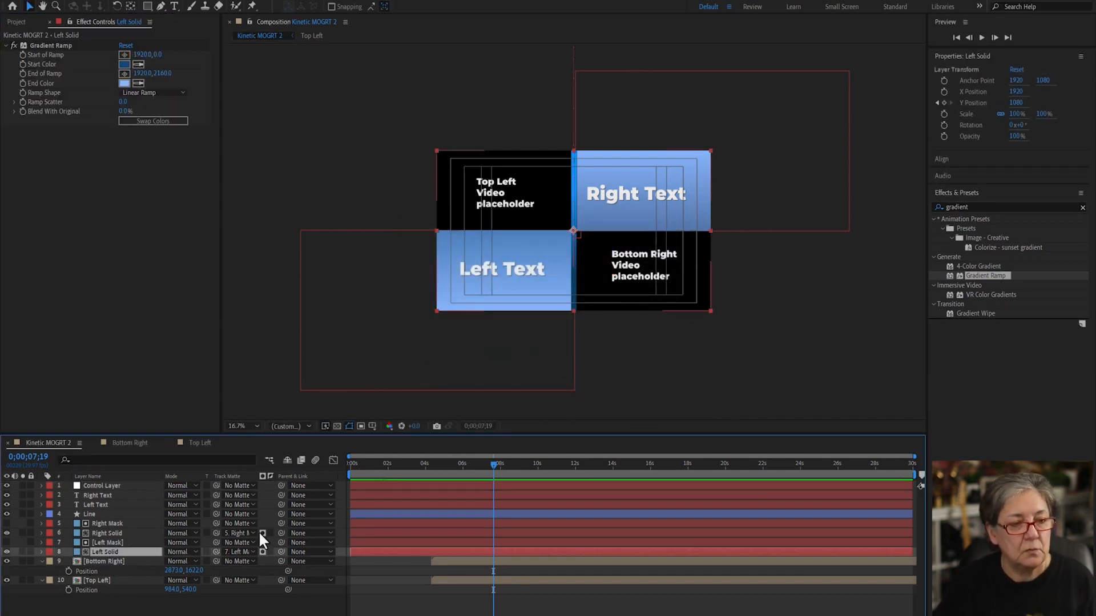
left_click(125, 83)
left_click(662, 236)
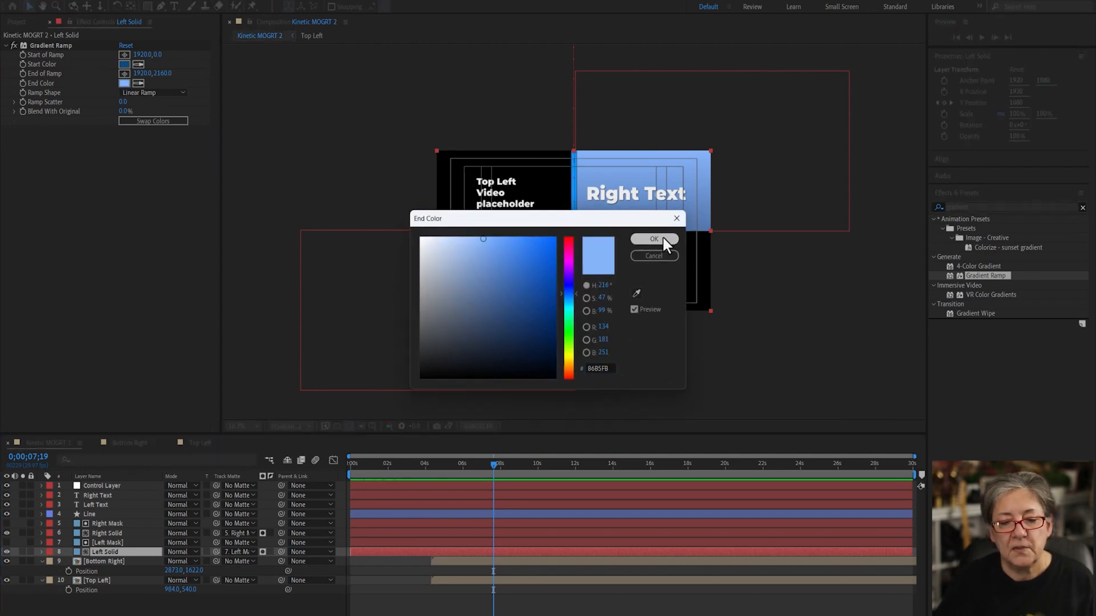
left_click(108, 486)
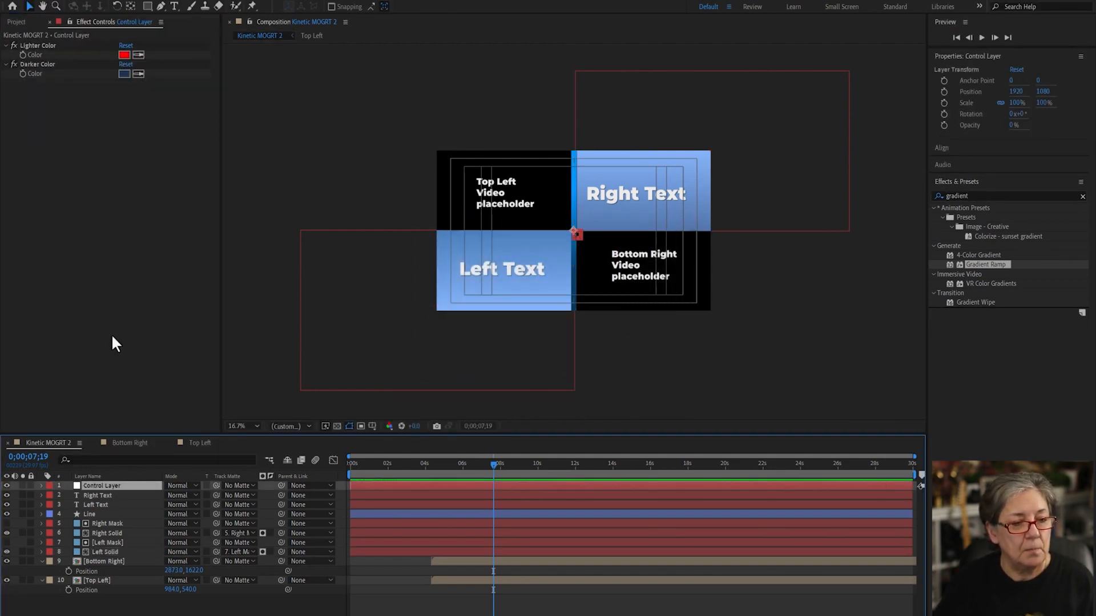
left_click(124, 56)
type("86B5FB")
left_click(655, 240)
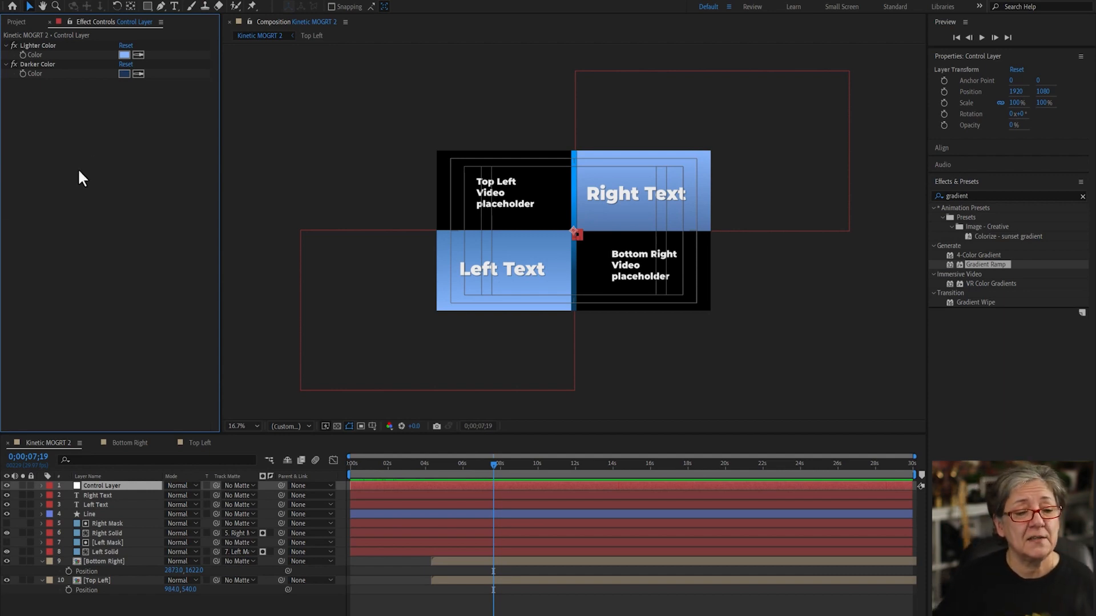
Duplicate the Darker Color control on the Control Layer and rename the copy as text Color.
left_click(29, 64)
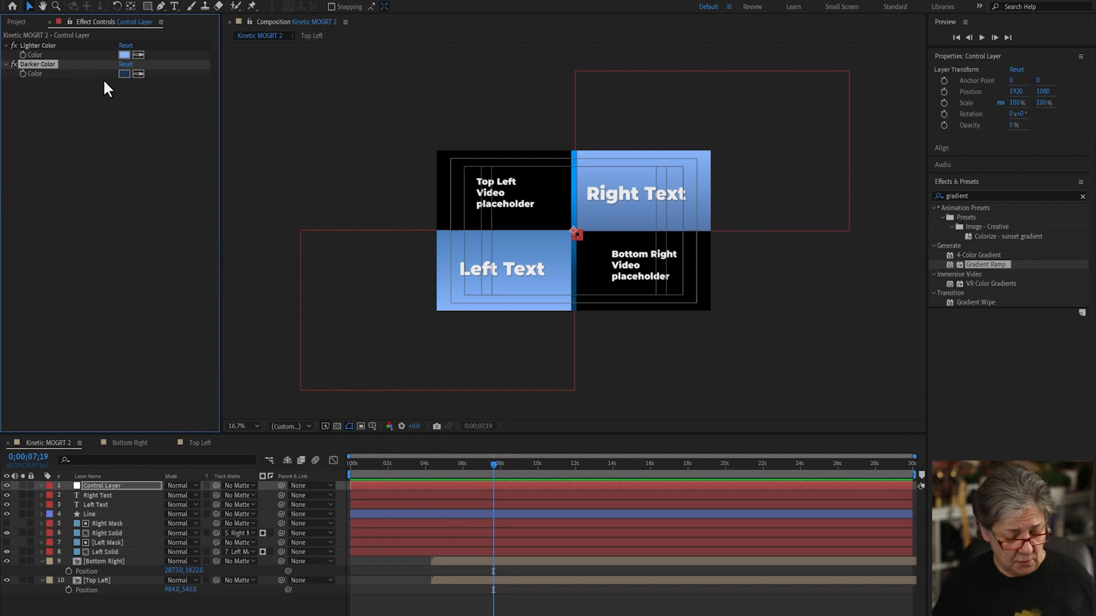
key("ctrl+d")
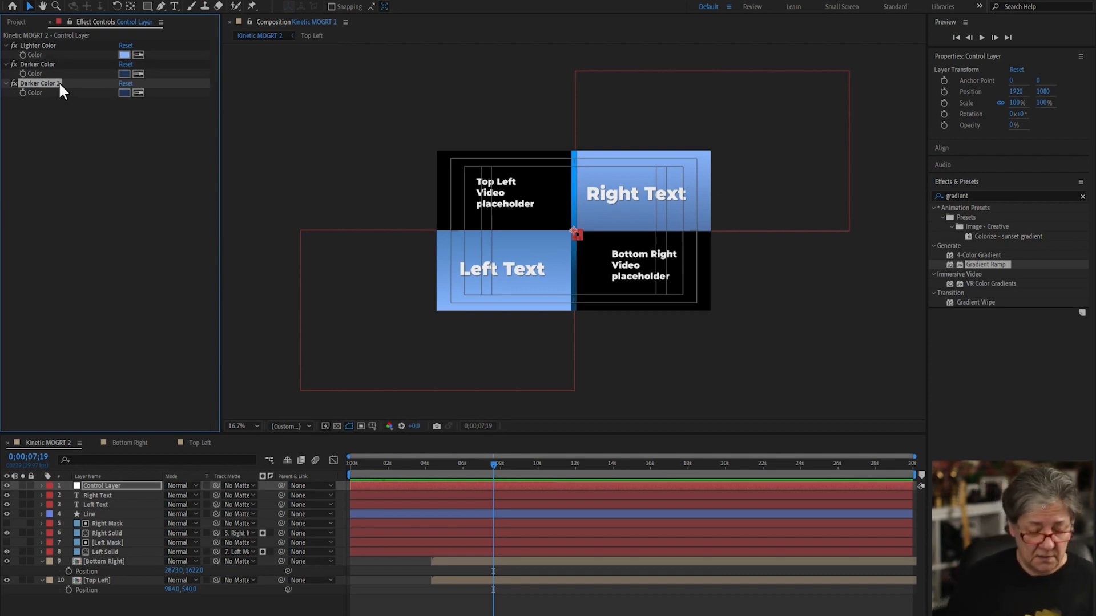
key("Return")
type("text")
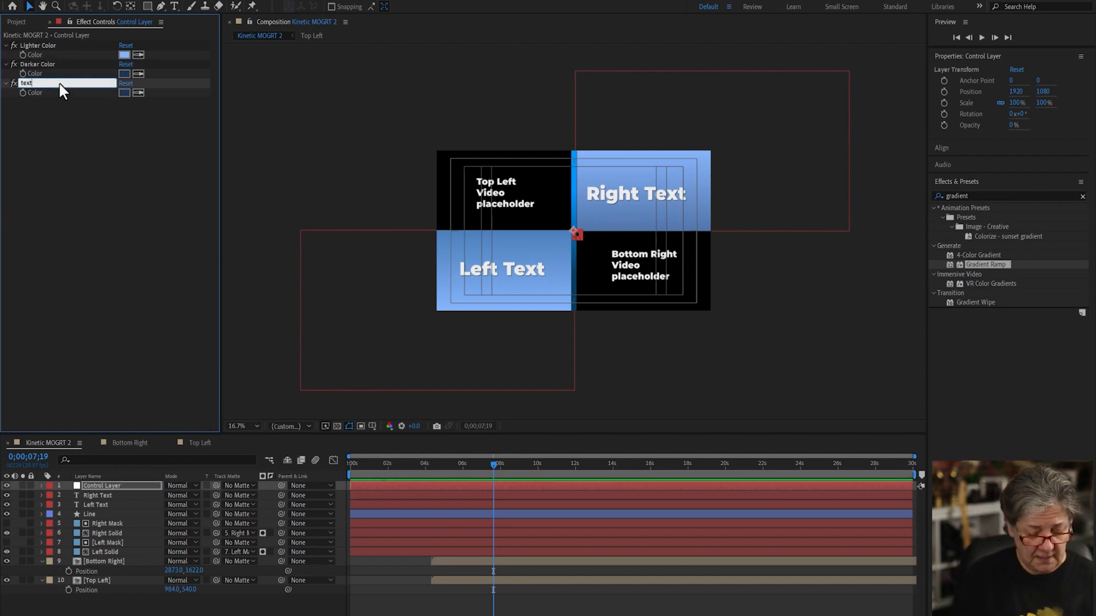
type(" Color")
key("Return")
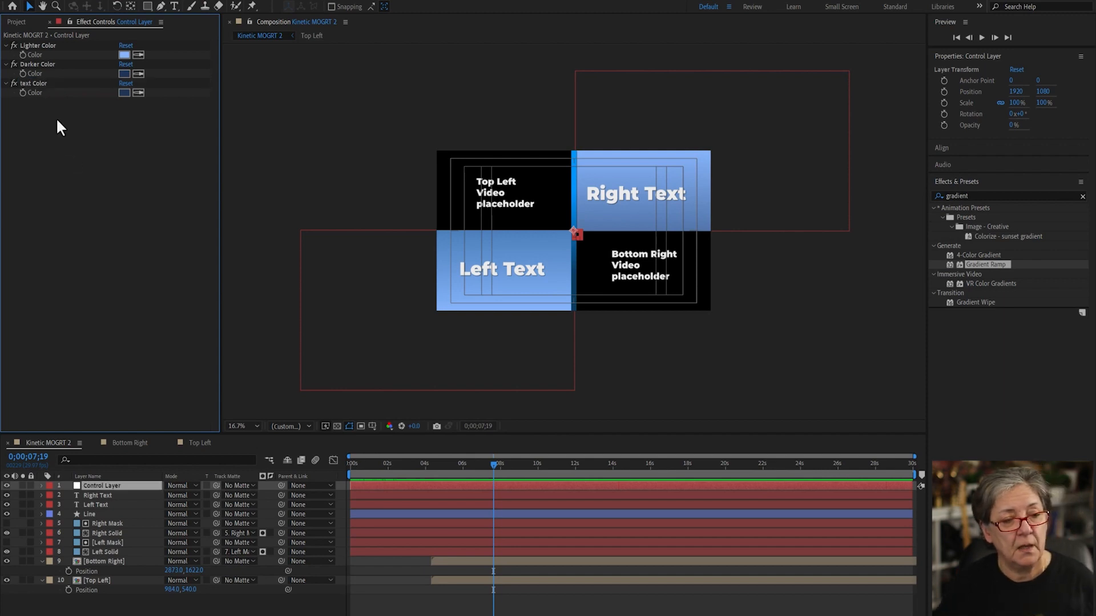
Set the text Color control on the Control Layer to the light grey EAEAEA.
left_click(122, 92)
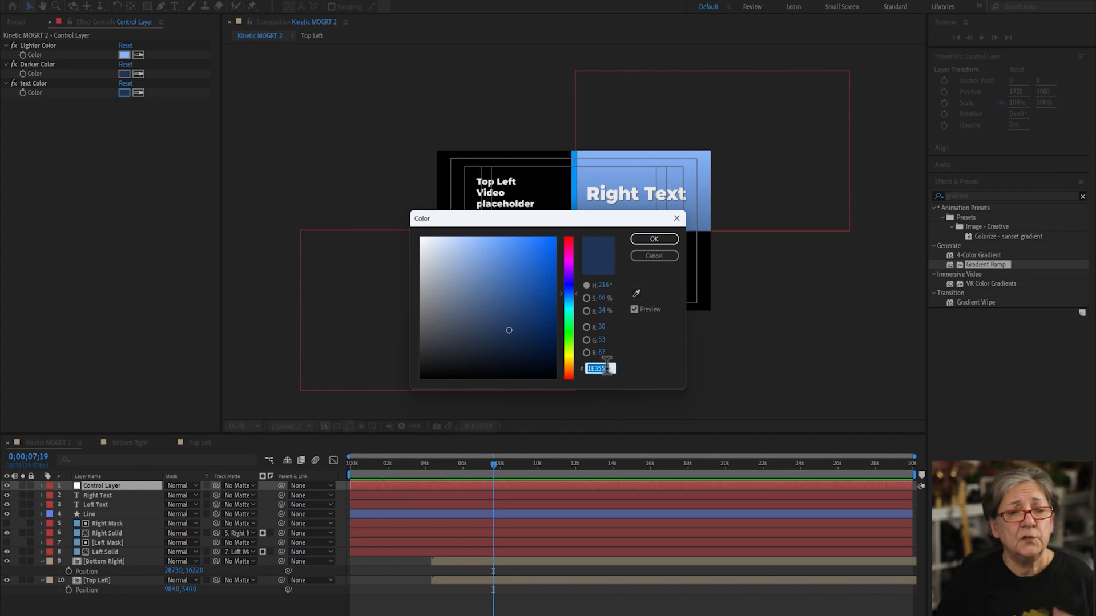
type("EAEAEA")
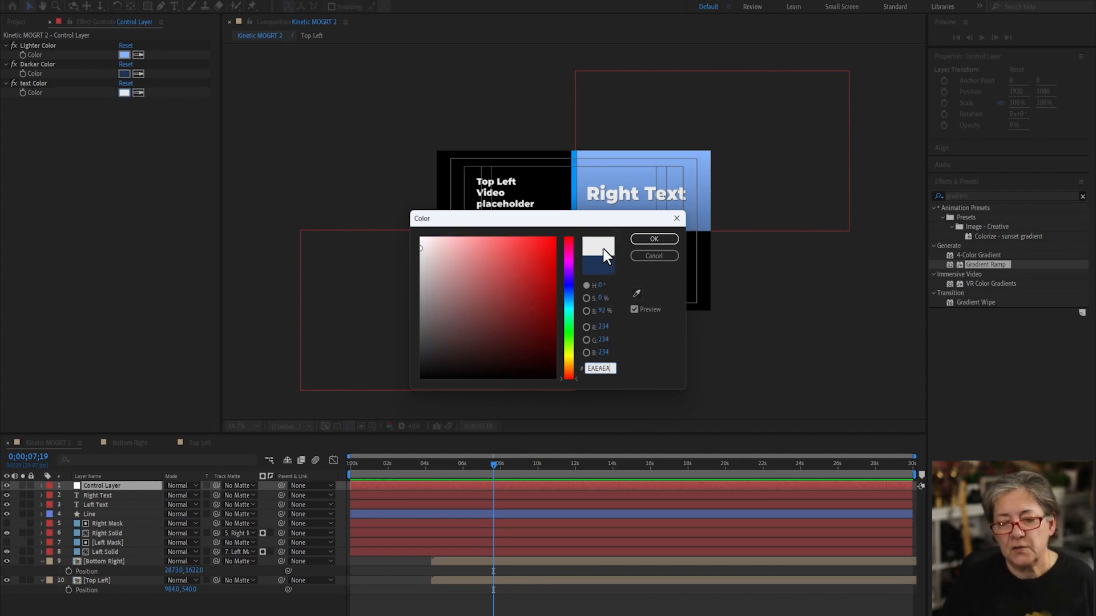
left_click(657, 238)
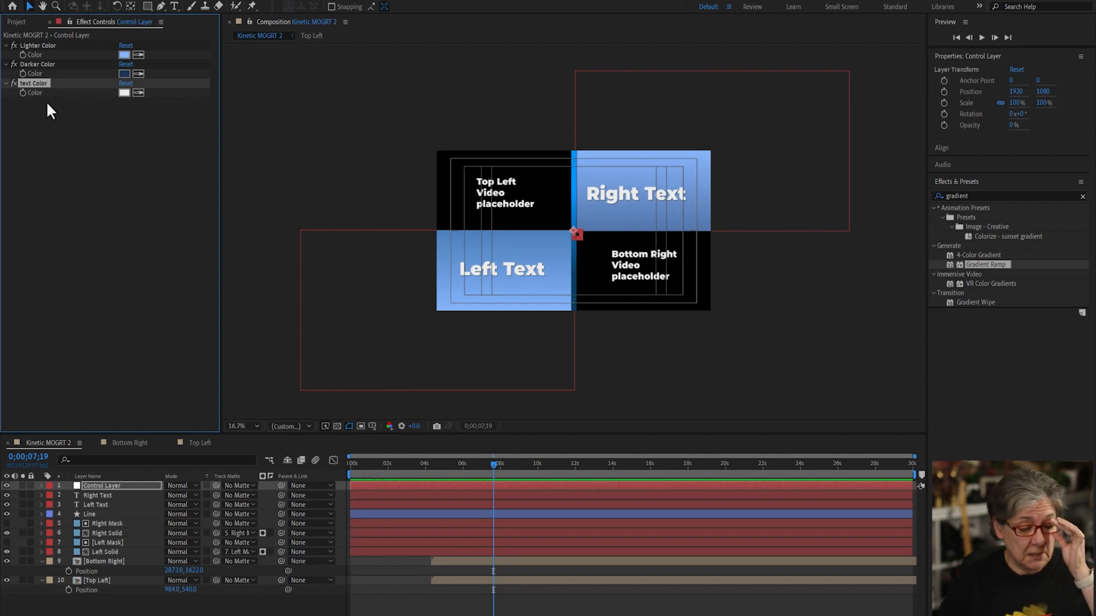
Add expressions to the Start Color and End Color of the Left Solid's Gradient Ramp.
left_click(40, 561)
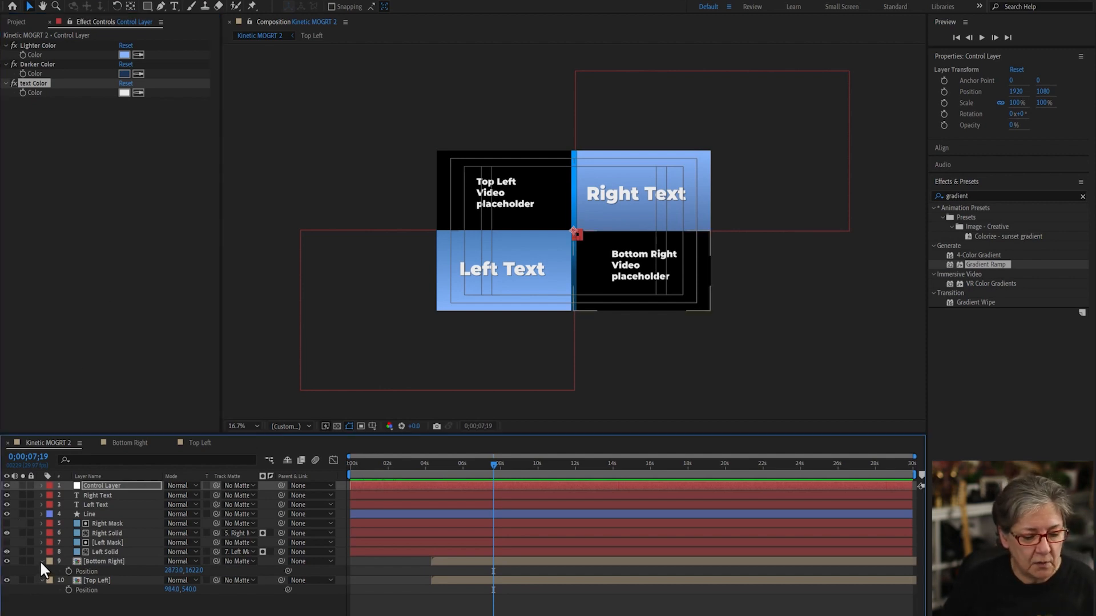
left_click(103, 551)
left_click(111, 532)
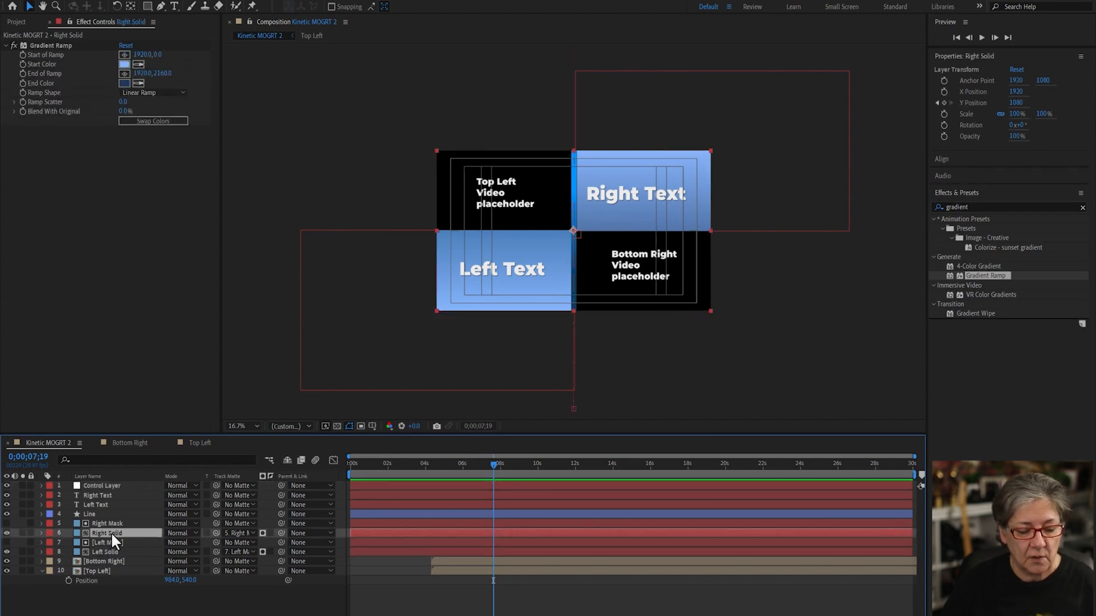
left_click(106, 552)
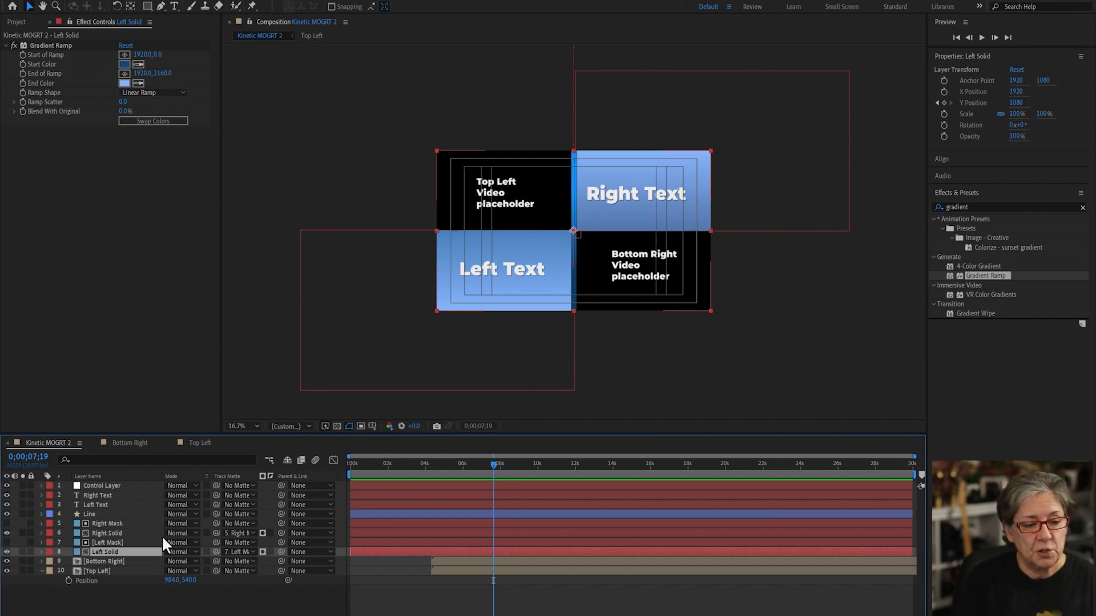
key("u")
key("u")
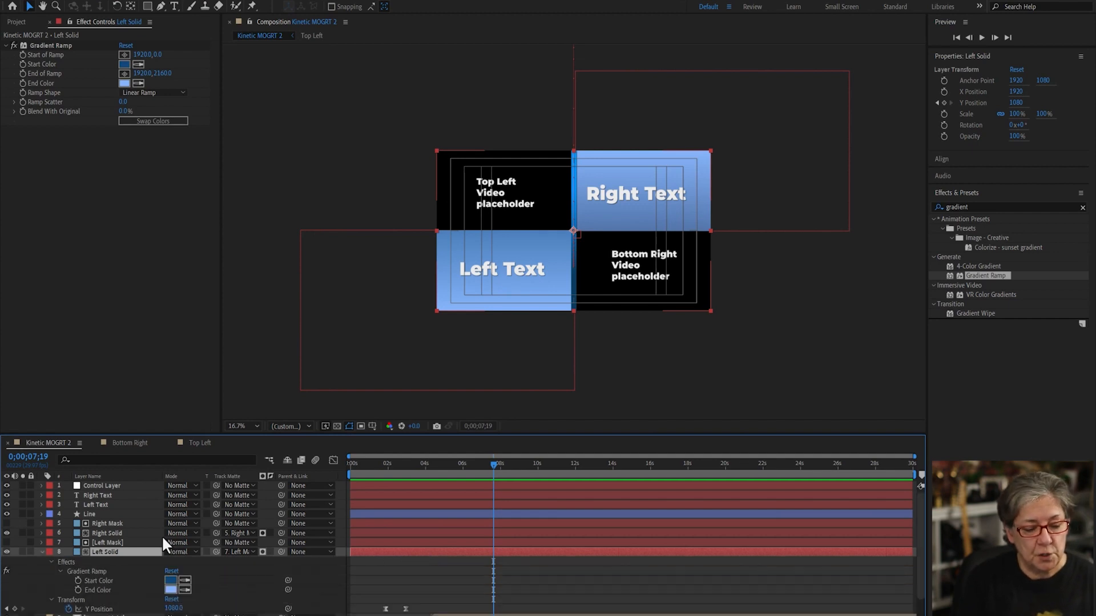
left_click(78, 580, "alt")
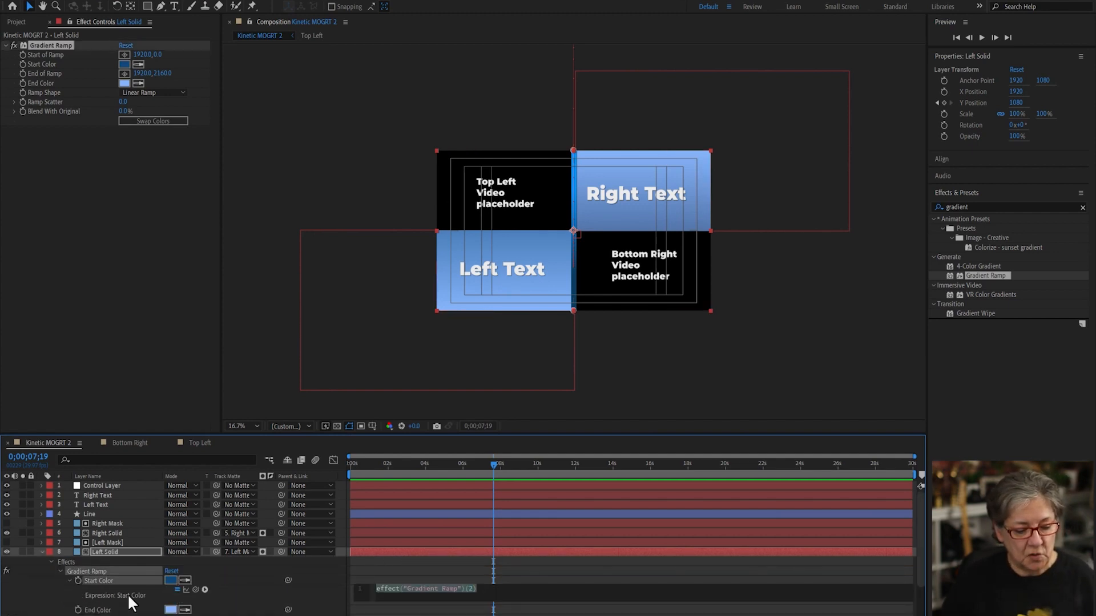
scroll(128, 593, "down", 2)
left_click(78, 567, "alt")
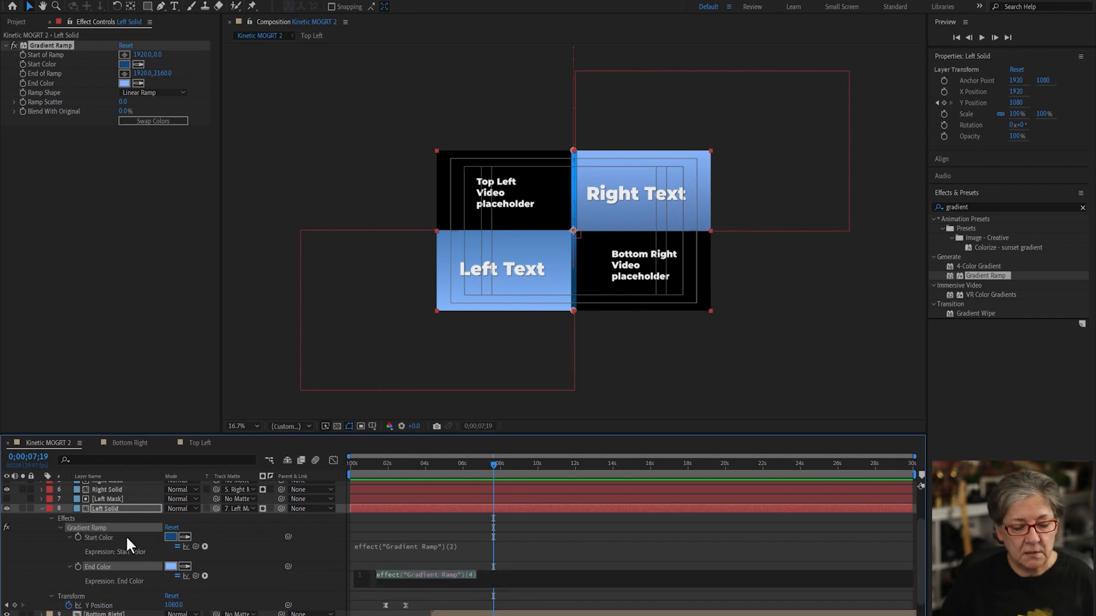
Add expressions to the Start Color and End Color of the Right Solid's Gradient Ramp.
scroll(126, 535, "up", 1)
left_click(156, 518)
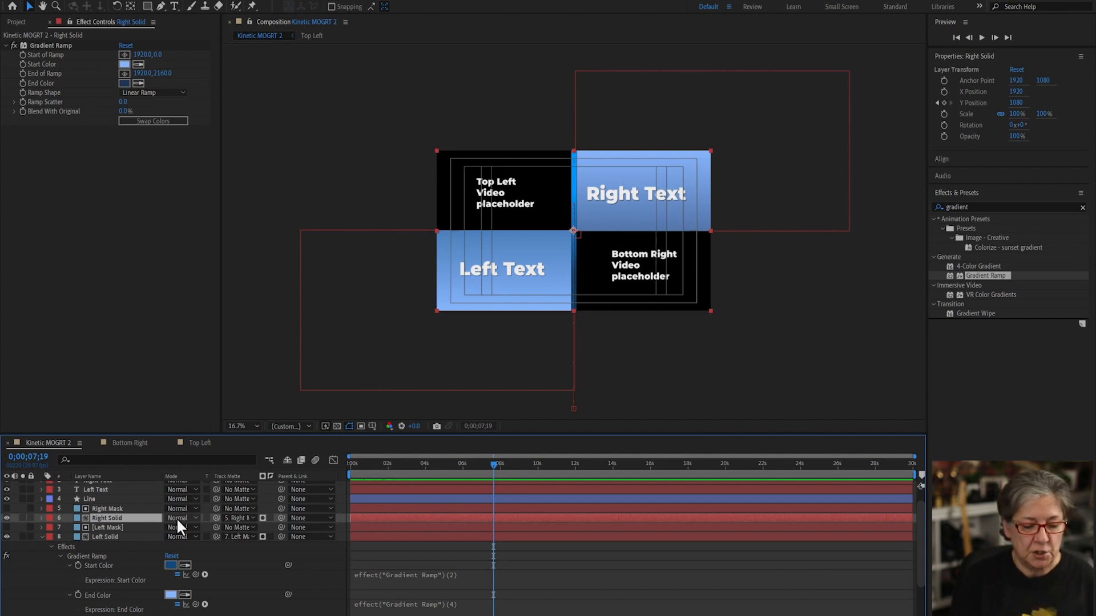
key("u")
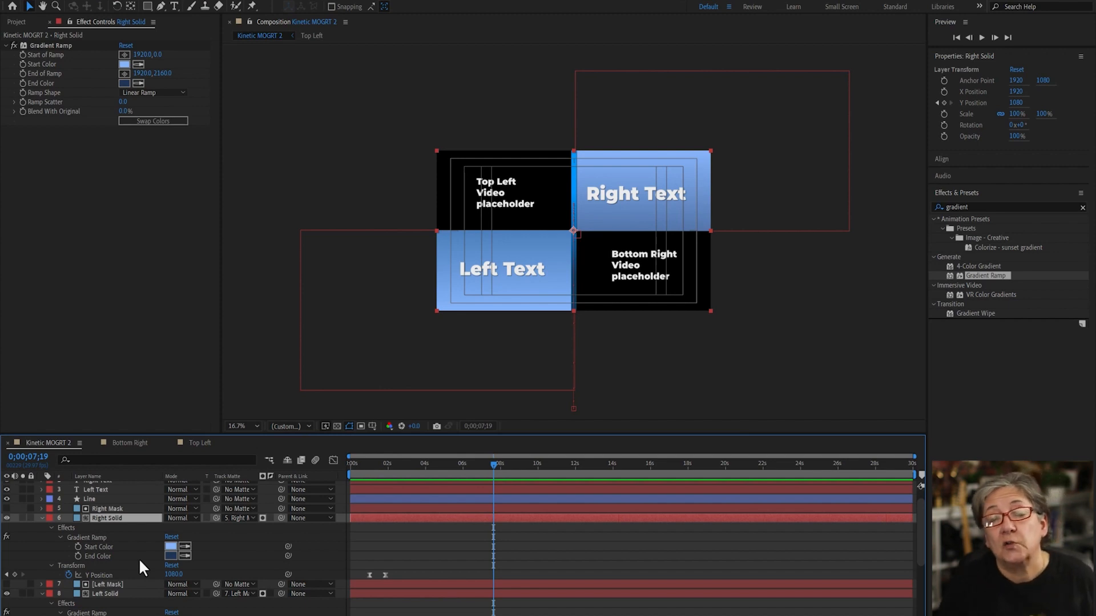
left_click(78, 547, "alt")
left_click(78, 575, "alt")
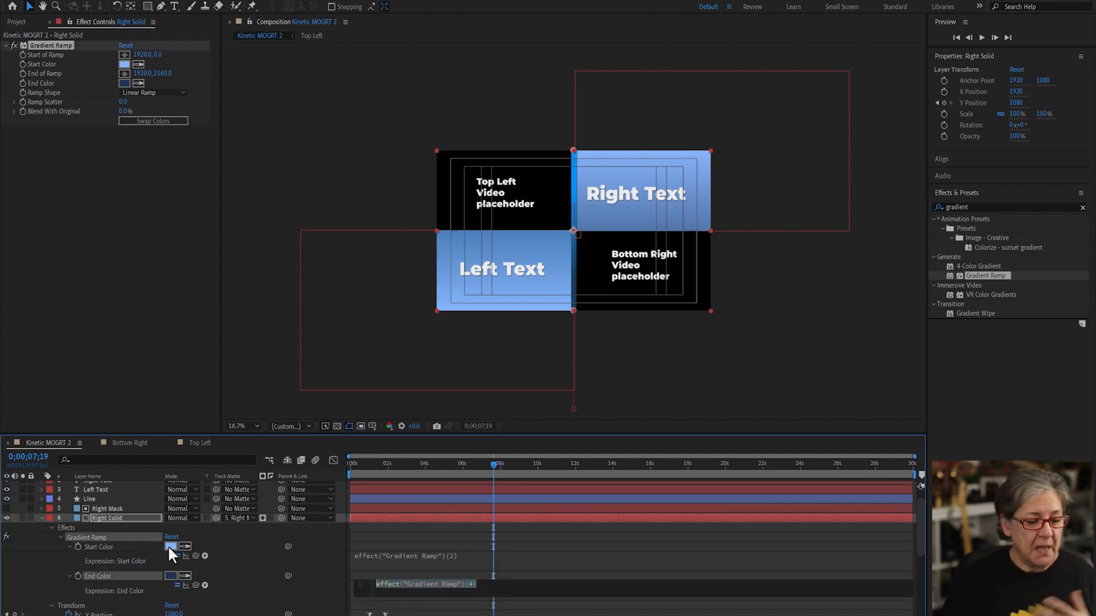
Add expressions to the Start Color and End Color of the Line layer's Gradient Ramp.
left_click(98, 499)
key("u")
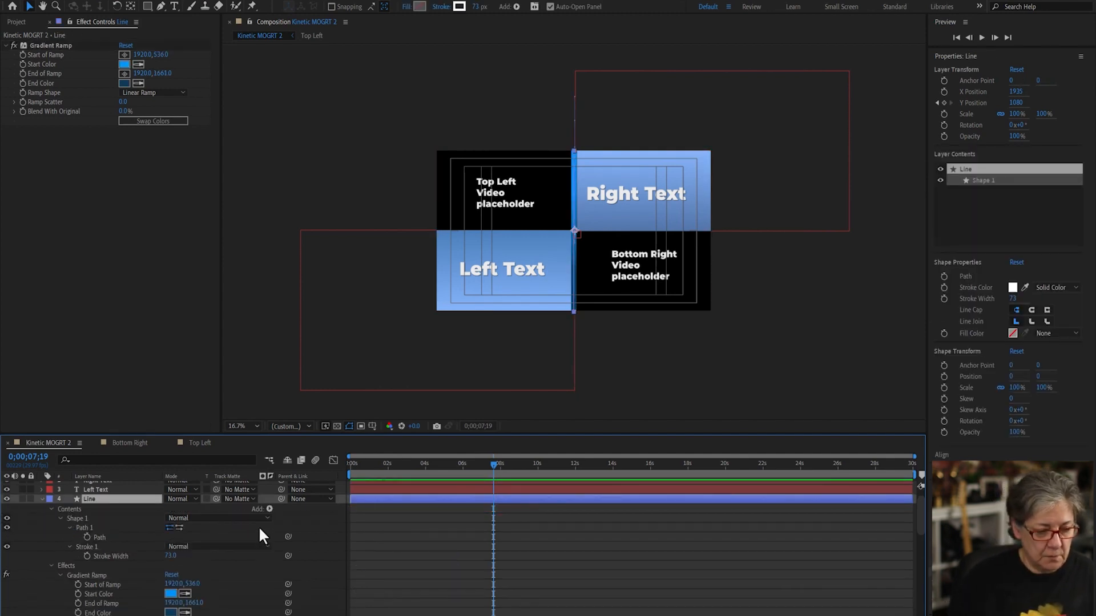
key("u")
key("u")
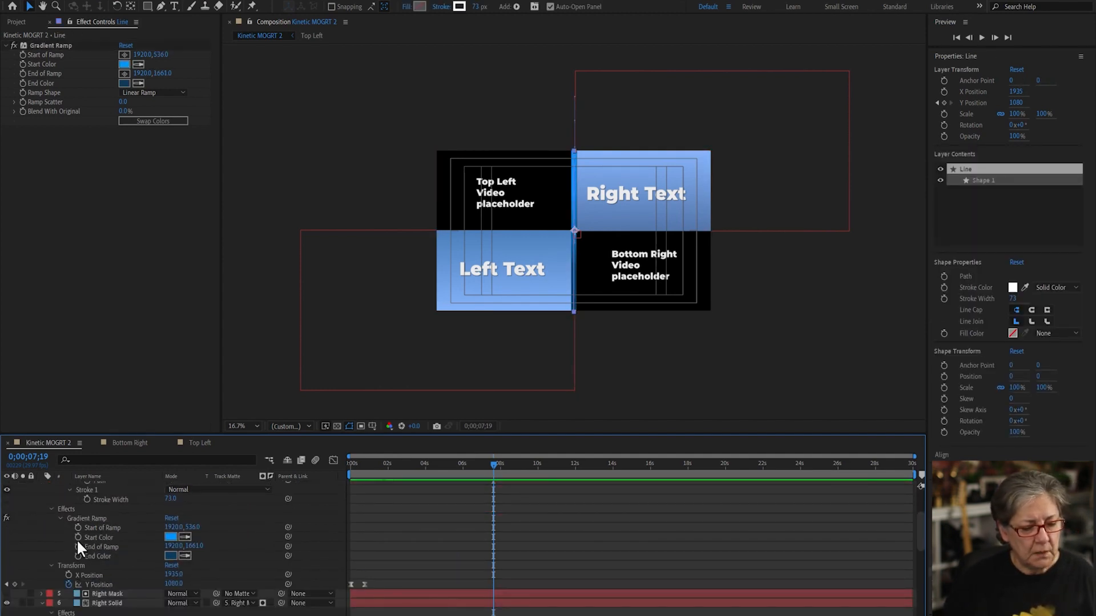
left_click(77, 537, "alt")
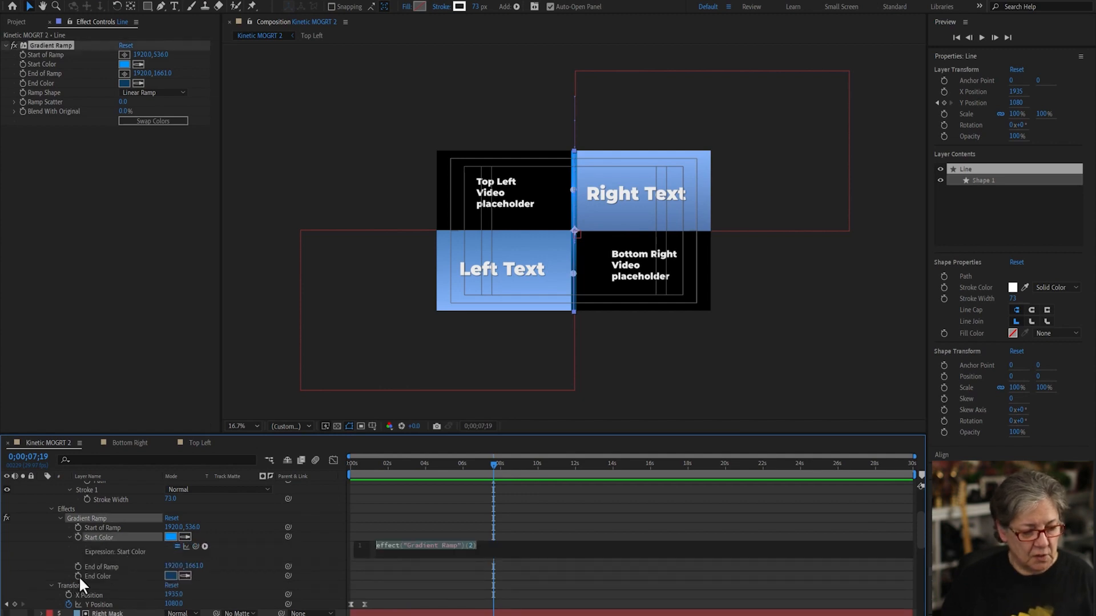
left_click(78, 576, "alt")
Add an RGB Fill Color text animator to both the Right Text and Left Text layers.
scroll(251, 556, "up", 3)
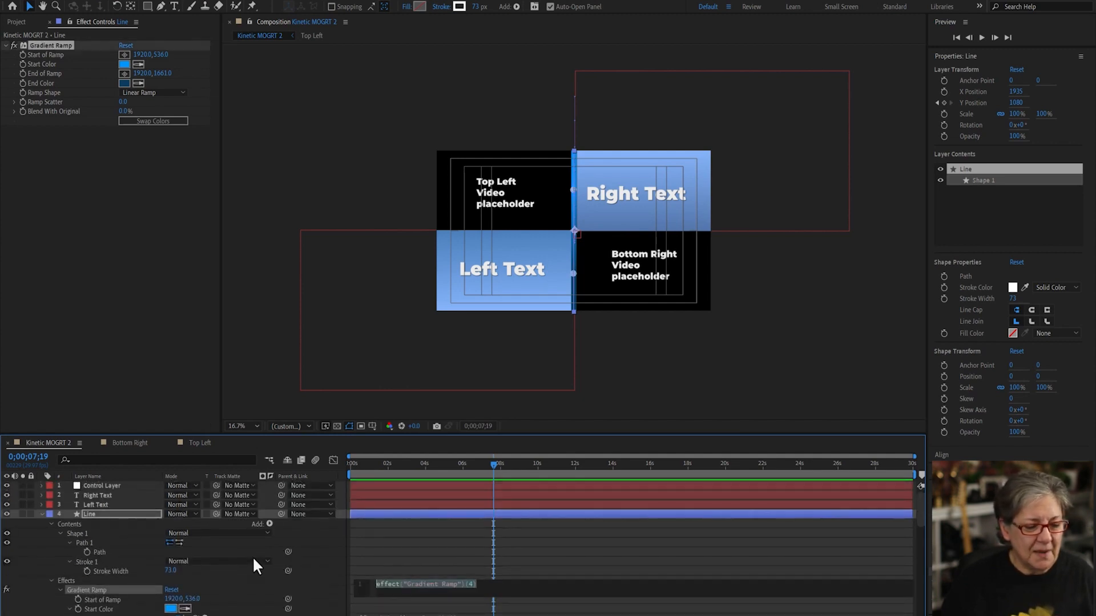
left_click(112, 495)
left_click(108, 505, "shift")
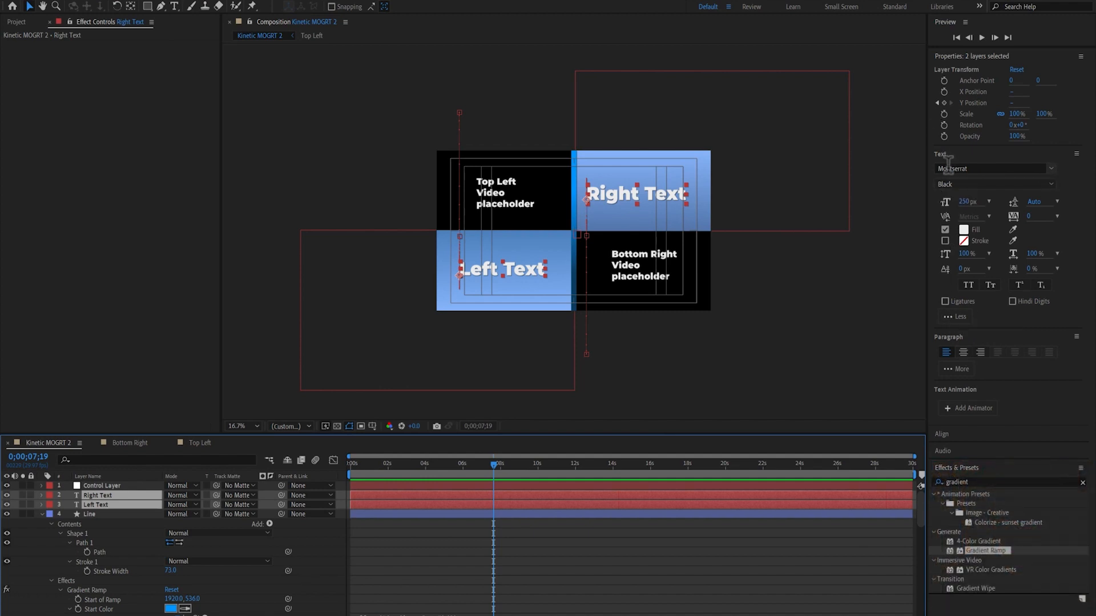
left_click(963, 408)
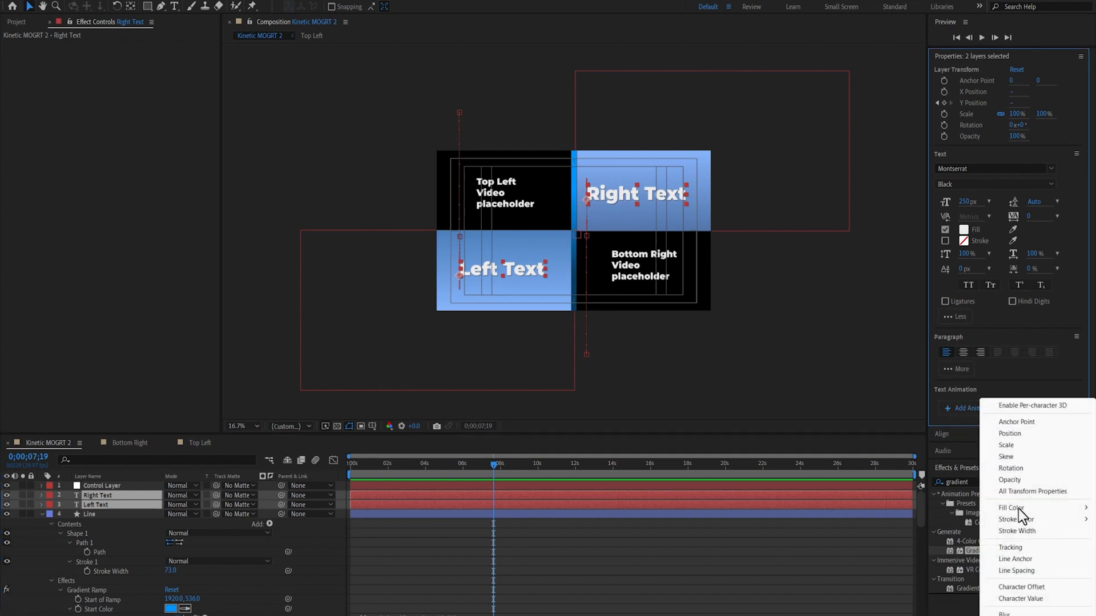
mouse_move(1023, 508)
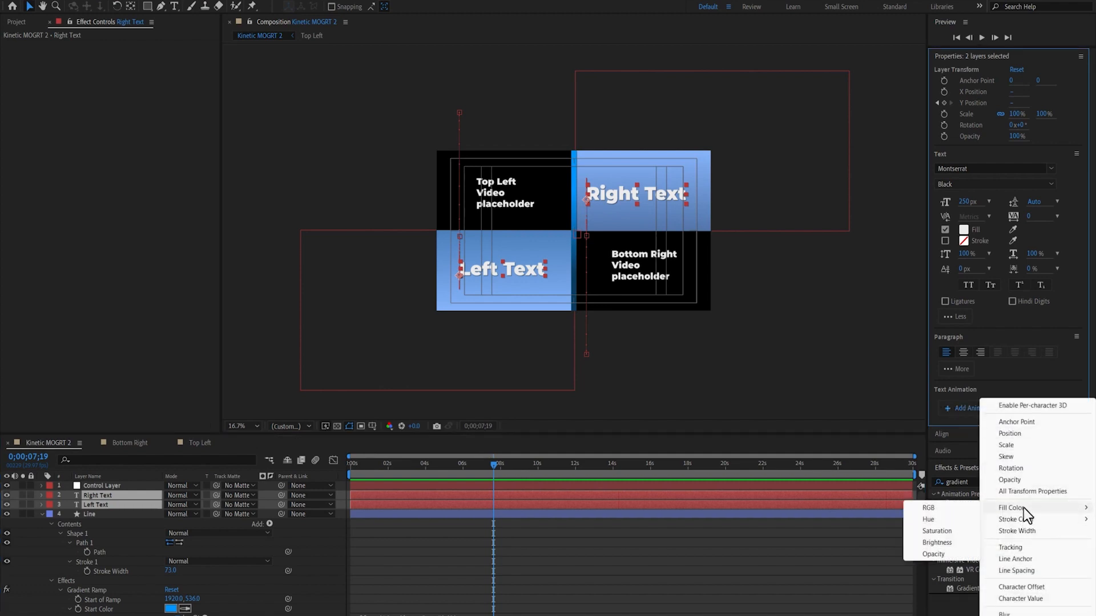
left_click(929, 508)
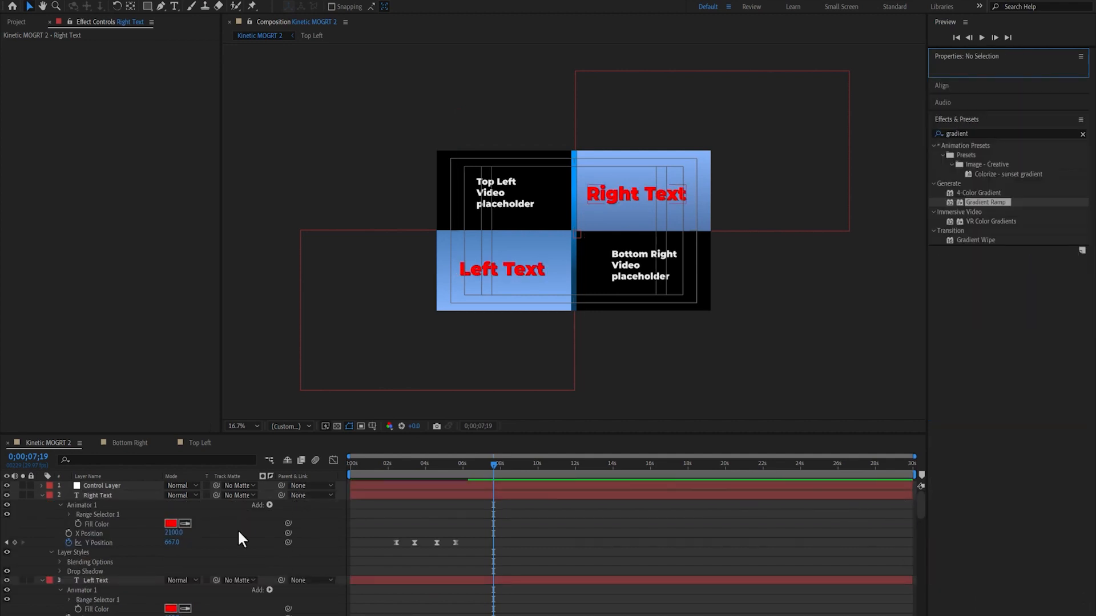
Add an expression to the animator Fill Color of the Right Text and Left Text layers.
left_click(221, 546)
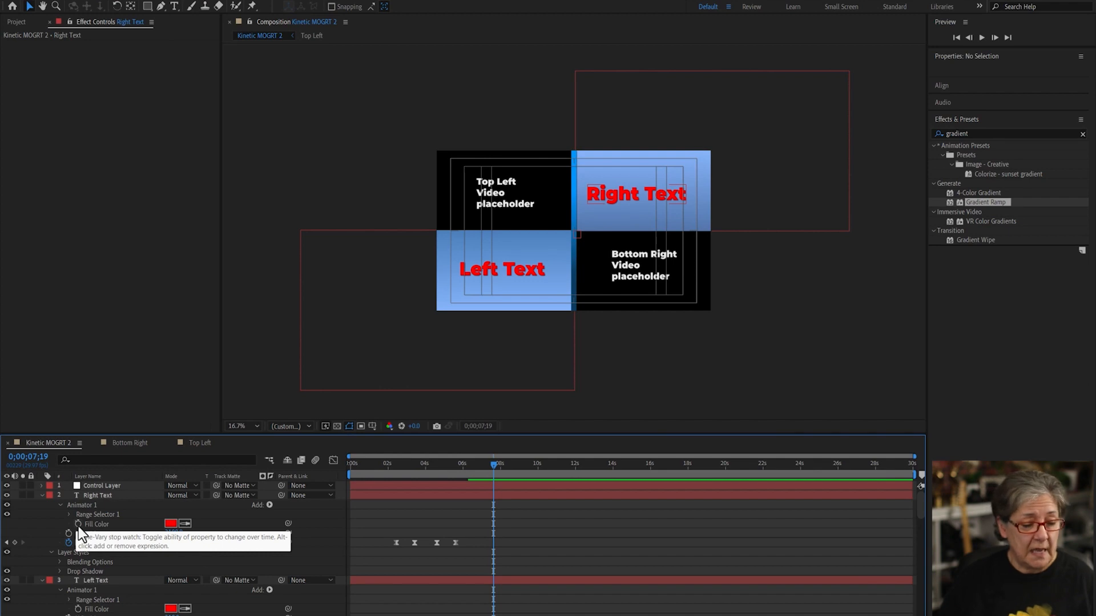
left_click(79, 525, "alt")
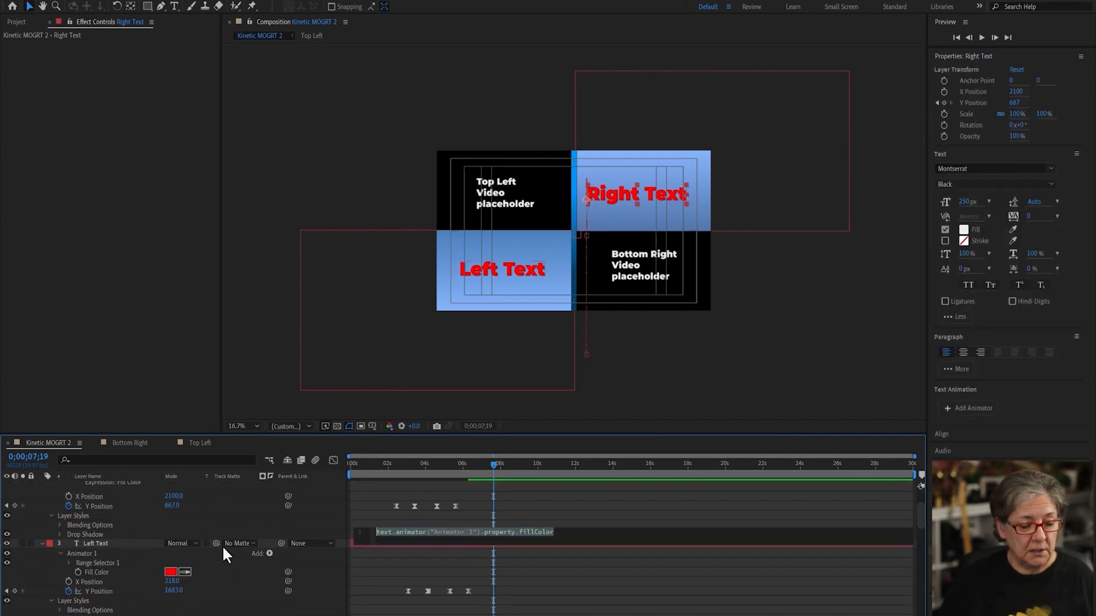
left_click(79, 572, "alt")
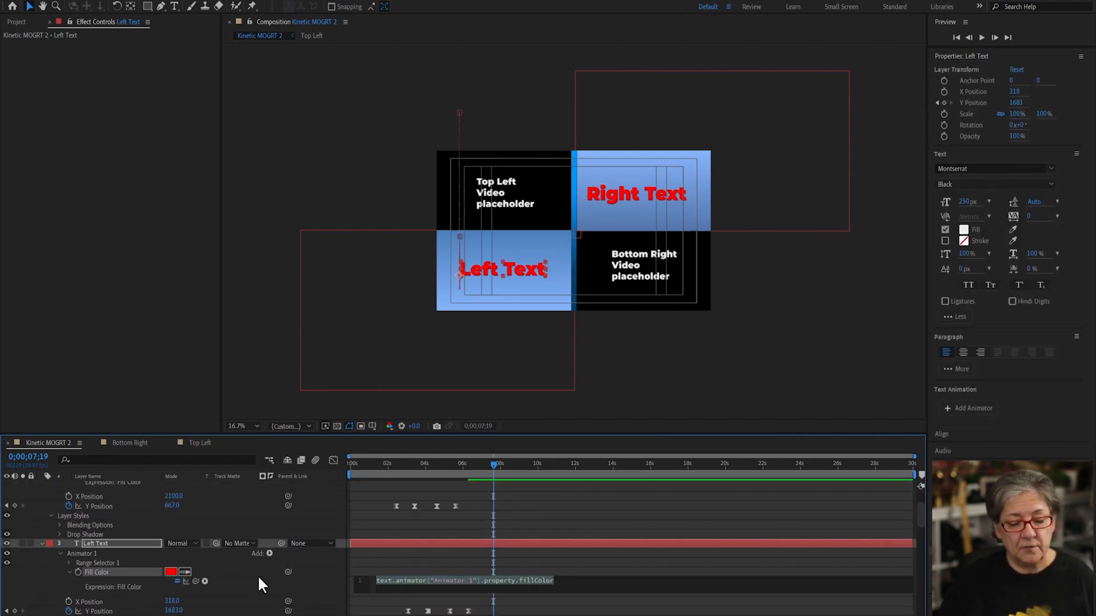
Enlarge the timeline and link the Fill Color expressions of Right Text and Left Text to the Control Layer's text Color.
scroll(260, 570, "up", 2)
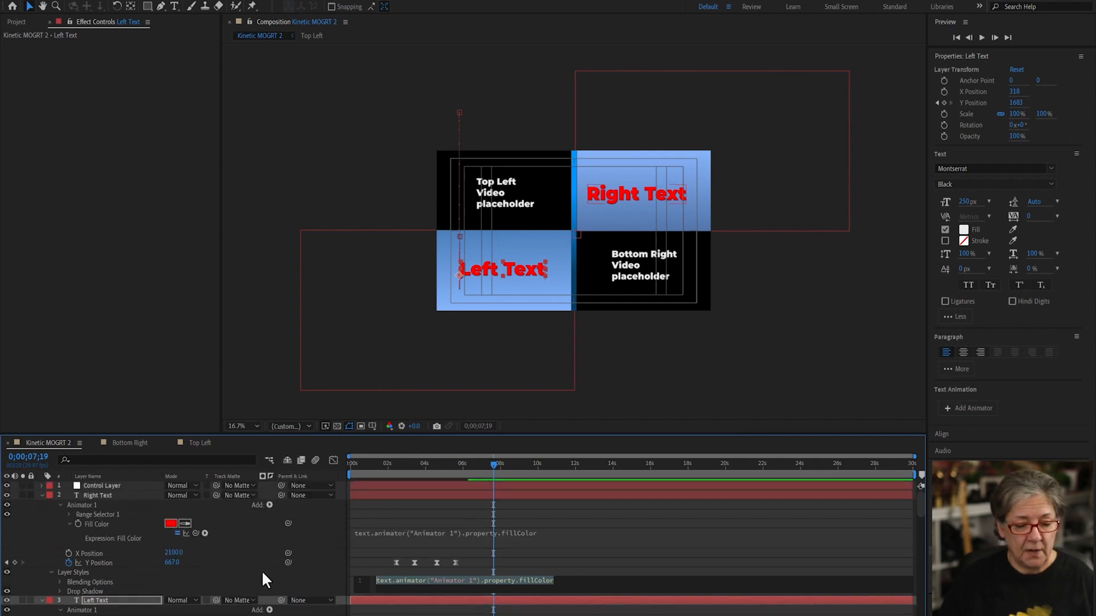
left_click(105, 484)
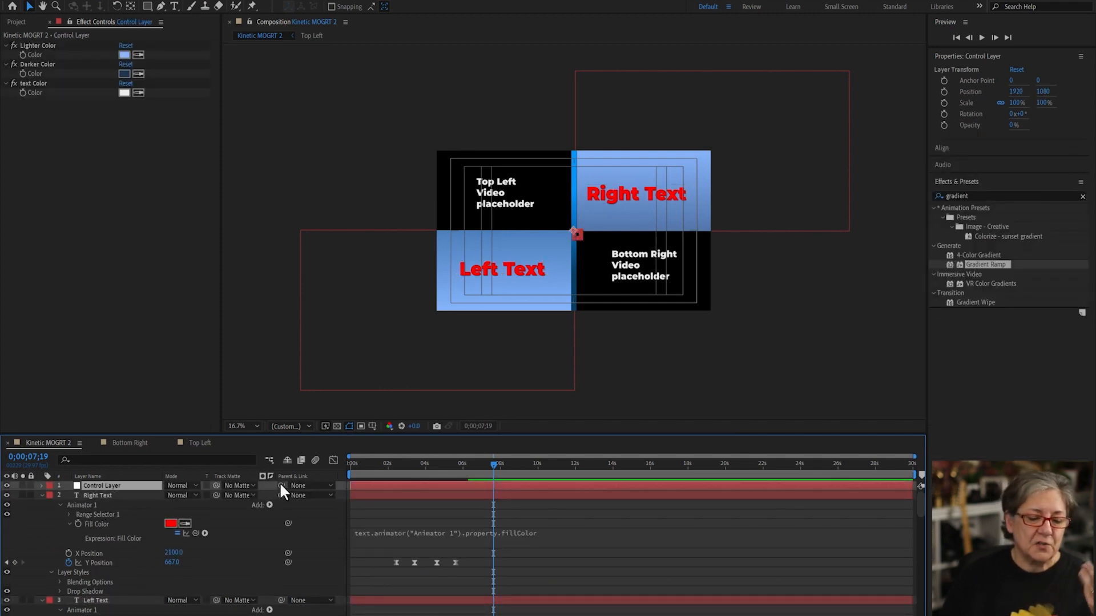
left_click_drag(386, 435, 420, 278)
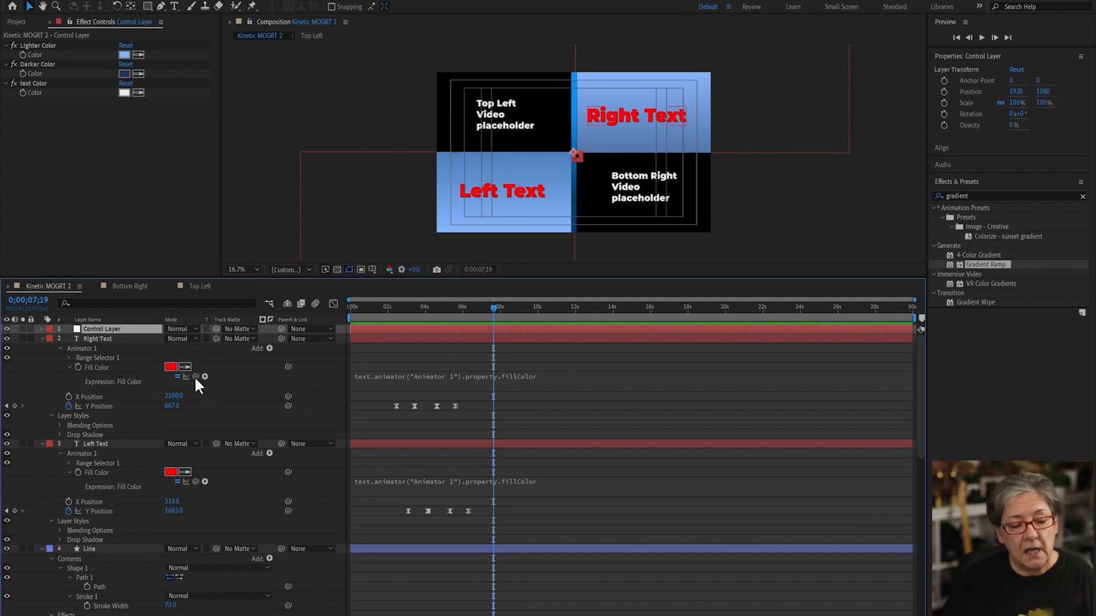
left_click_drag(195, 377, 42, 90)
left_click_drag(196, 480, 38, 94)
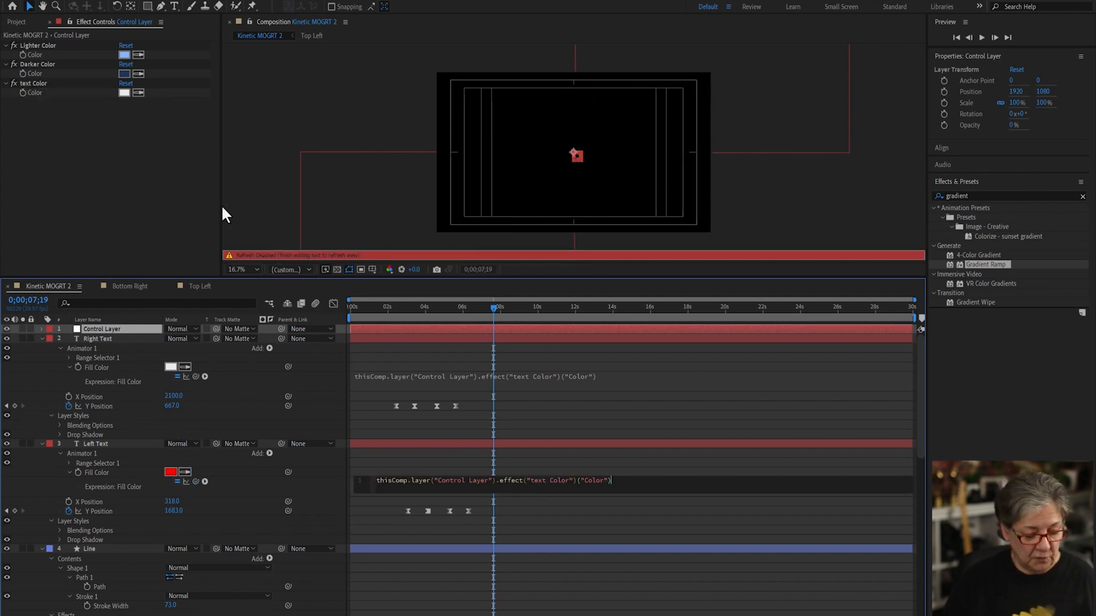
left_click(457, 426)
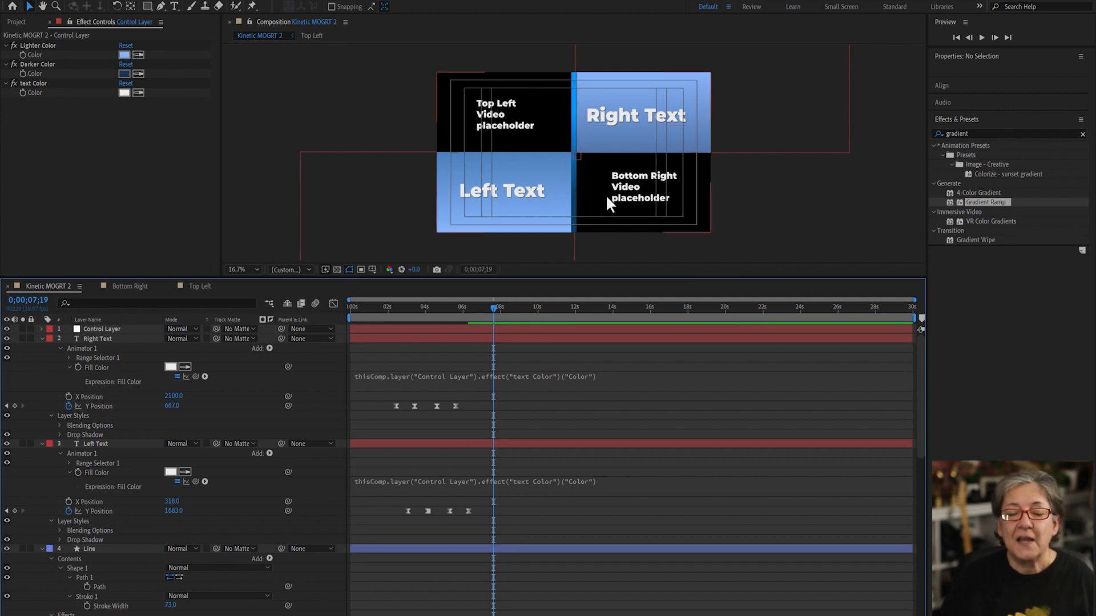
Collapse both text layers and link the Line's gradient Start Color to Lighter Color and its End Color to Darker Color on the Control Layer.
left_click(42, 339)
left_click(42, 348)
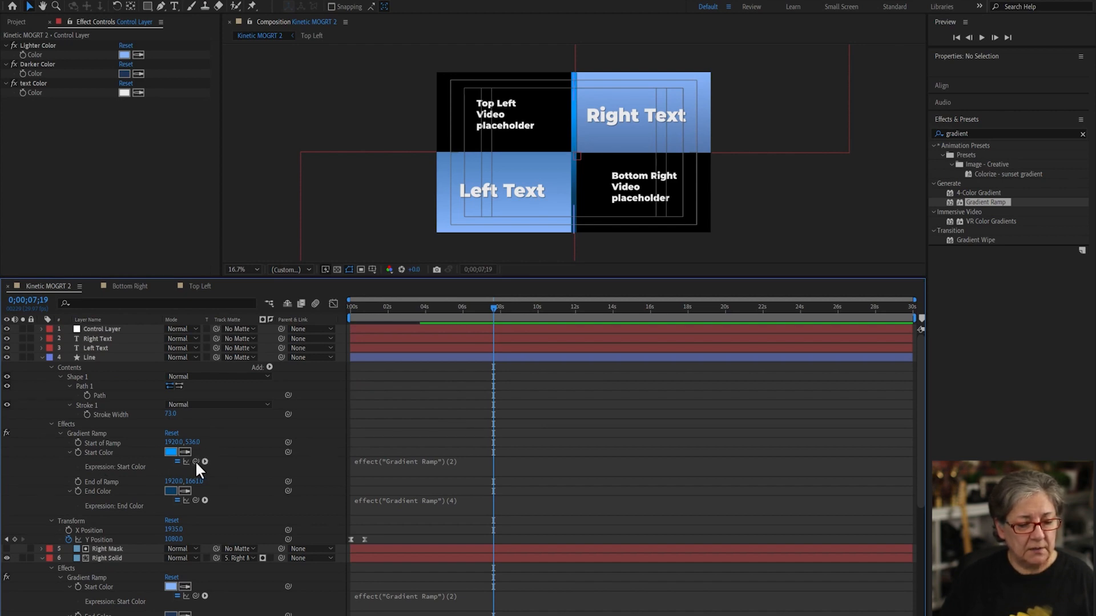
left_click_drag(195, 461, 38, 50)
left_click_drag(195, 499, 44, 71)
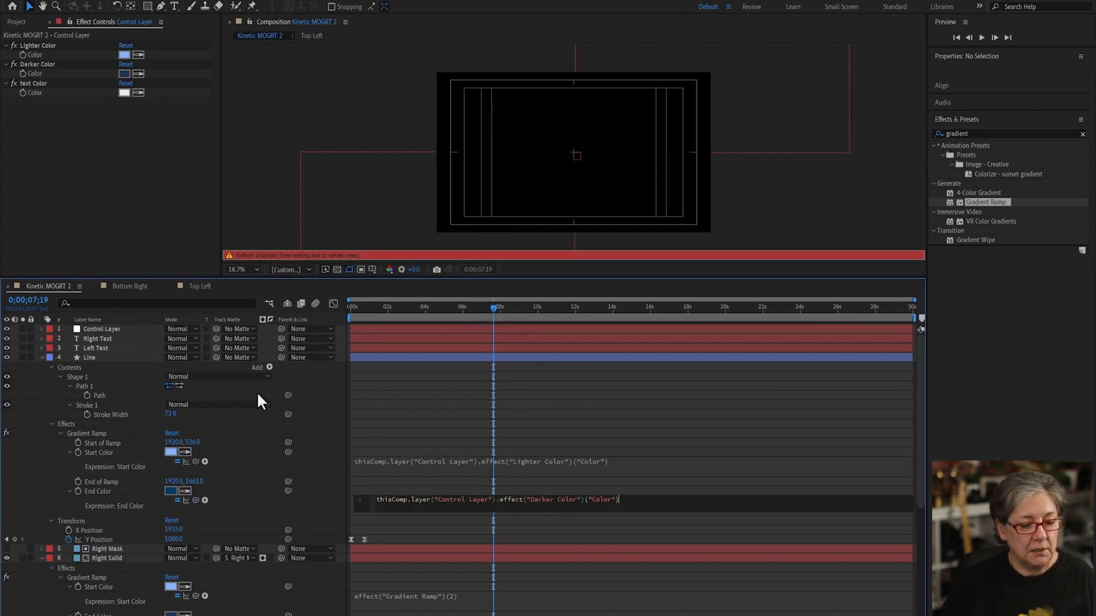
Link the Right Solid's gradient Start Color to the Control Layer's Lighter Color and its End Color to Darker Color, then collapse the layer.
left_click_drag(195, 596, 54, 54)
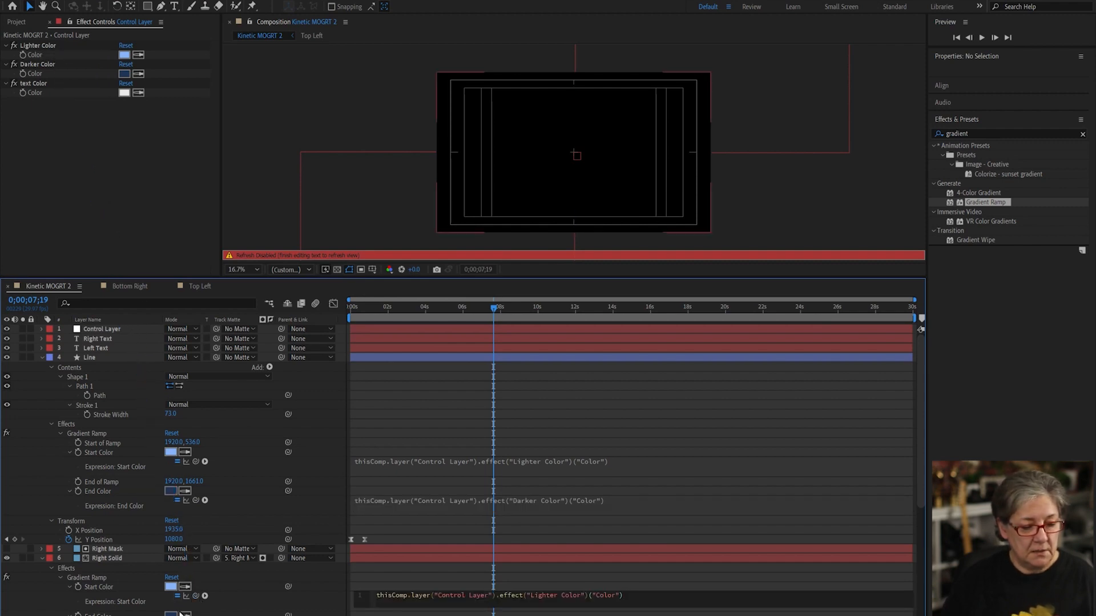
scroll(230, 594, "down", 3)
left_click_drag(194, 540, 39, 70)
left_click(43, 473)
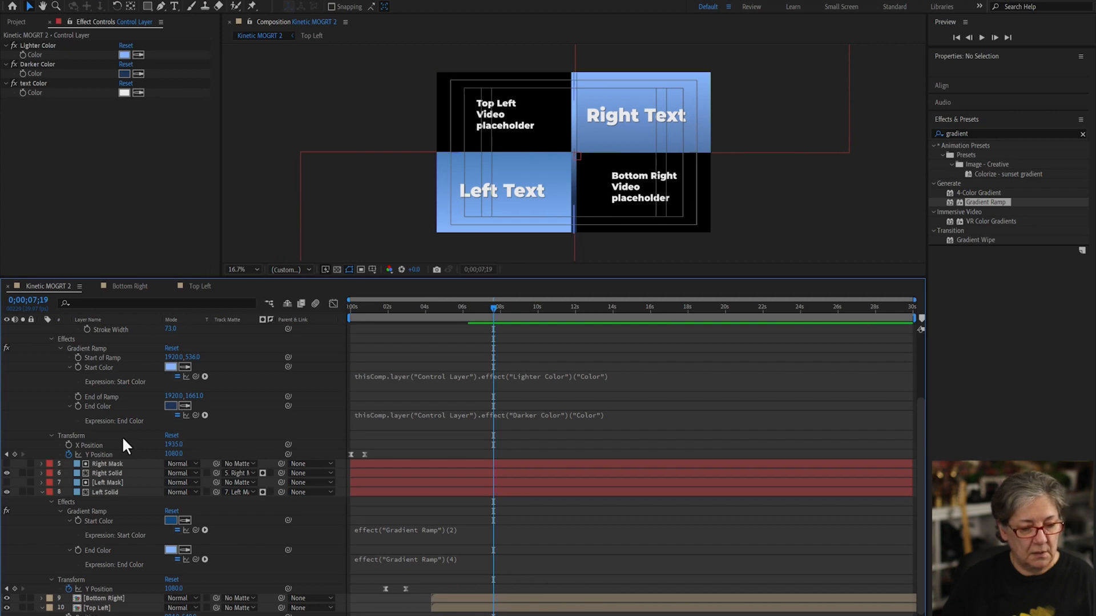
Link the Left Solid's gradient Start Color to Darker Color and End Color to Lighter Color on the Control Layer, collapsing the Line and Left Solid layers.
scroll(122, 436, "up", 1)
scroll(103, 389, "up", 2)
left_click(42, 358)
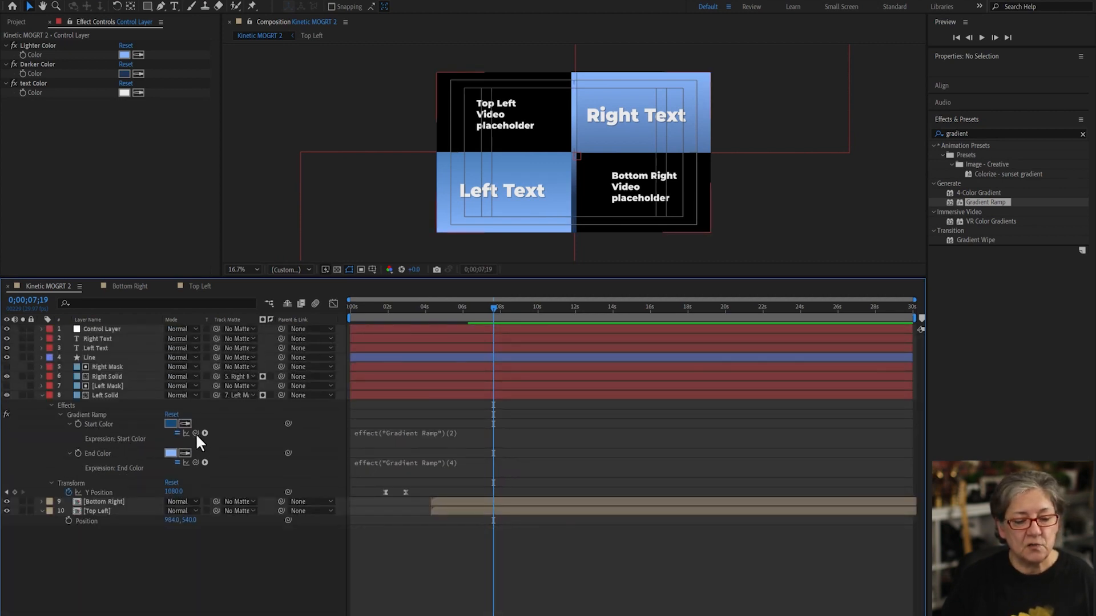
left_click_drag(195, 433, 35, 74)
left_click_drag(195, 462, 41, 54)
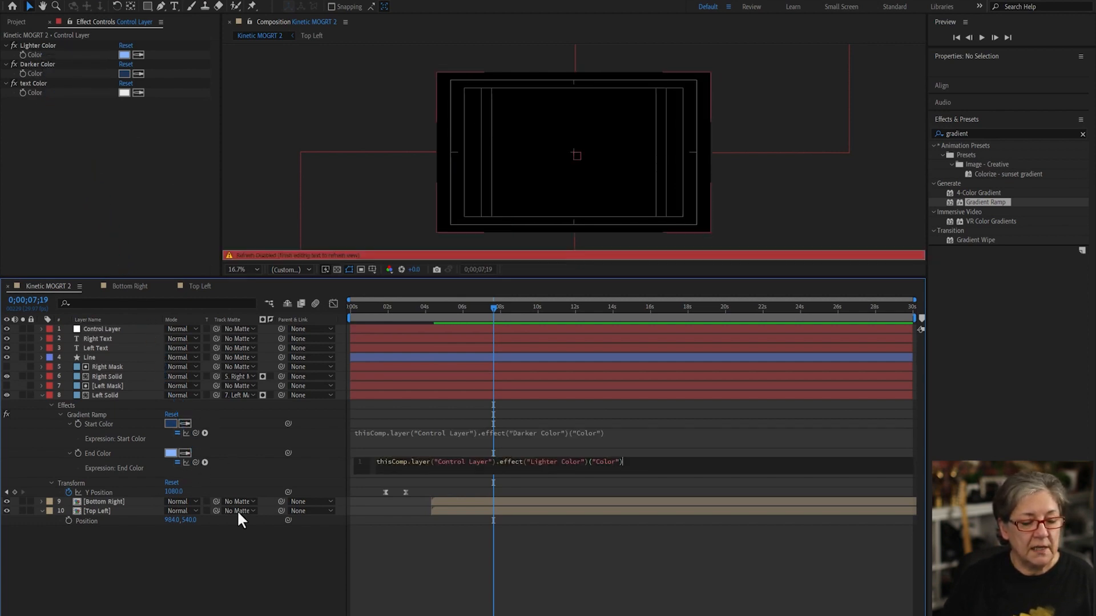
left_click(270, 576)
left_click(41, 395)
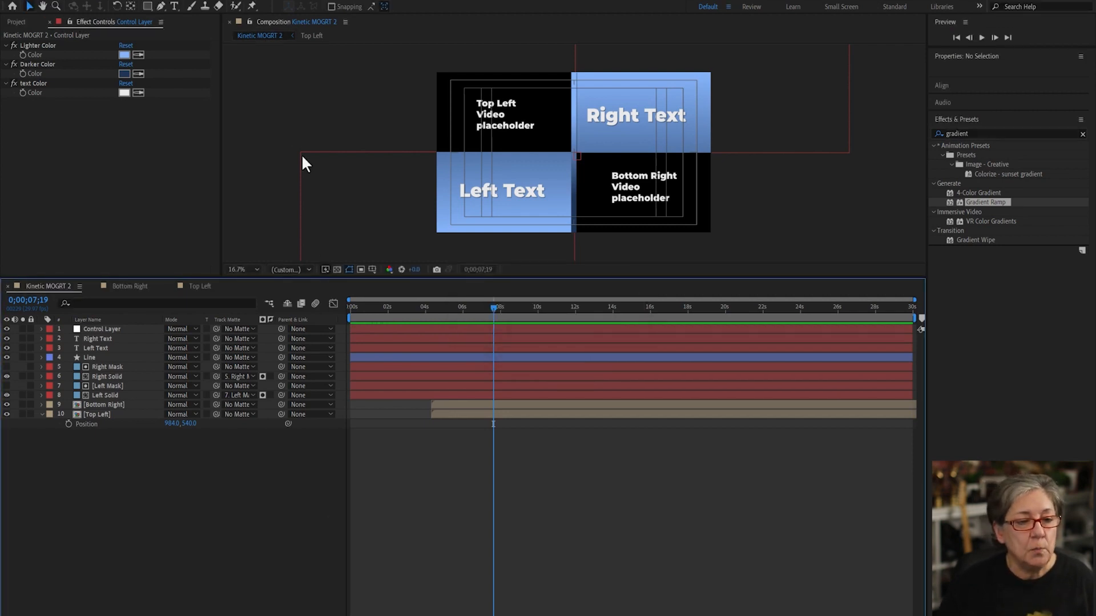
Display Essential Graphics and make the Kinetic MOGRT 2 timeline active.
left_click(202, 2)
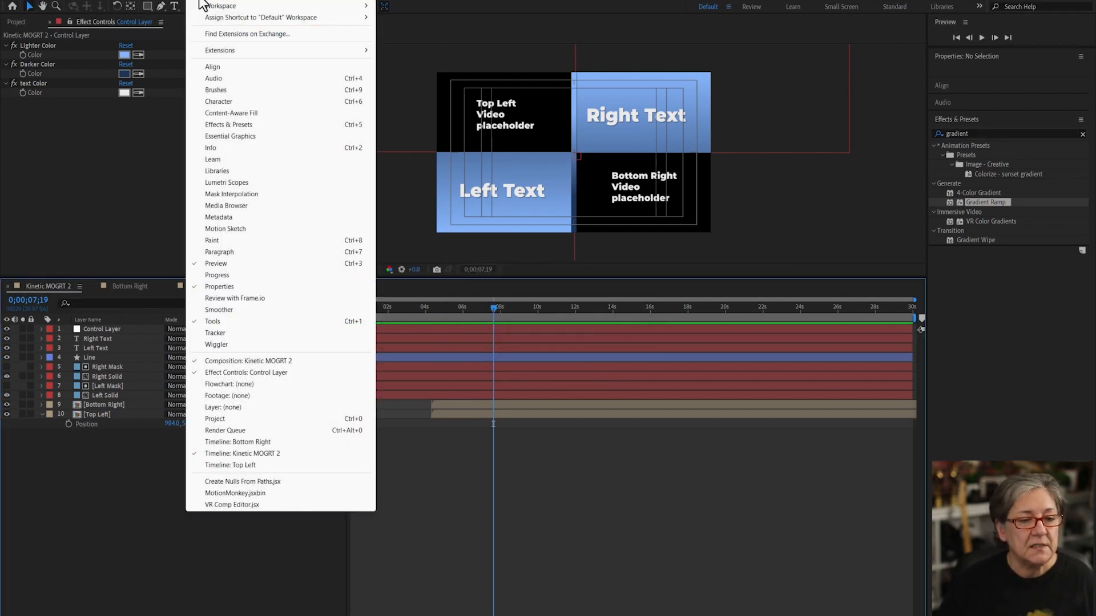
left_click(242, 137)
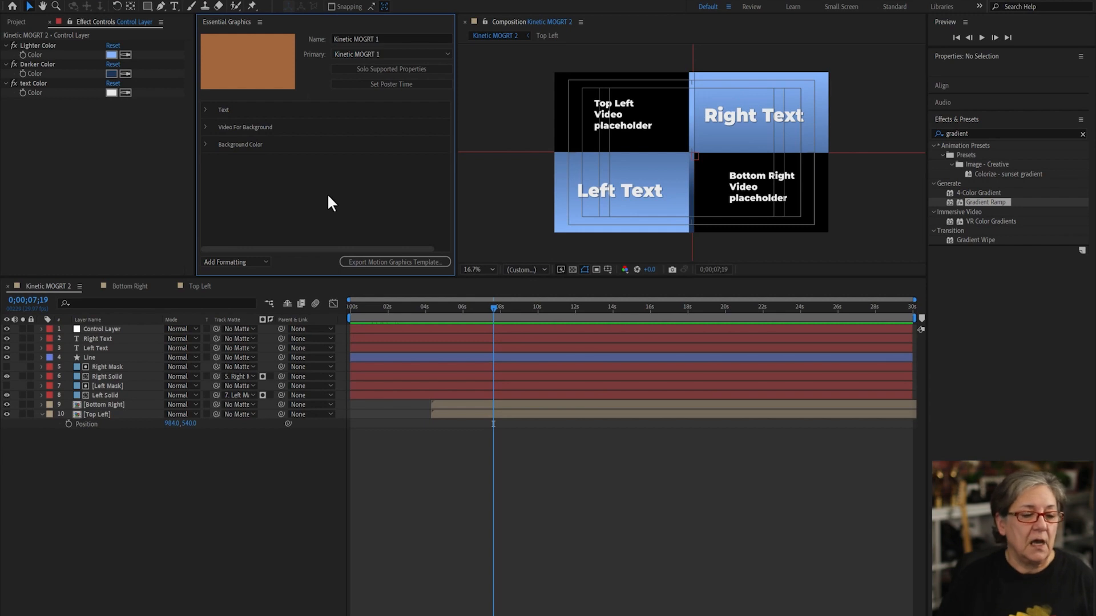
left_click(42, 285)
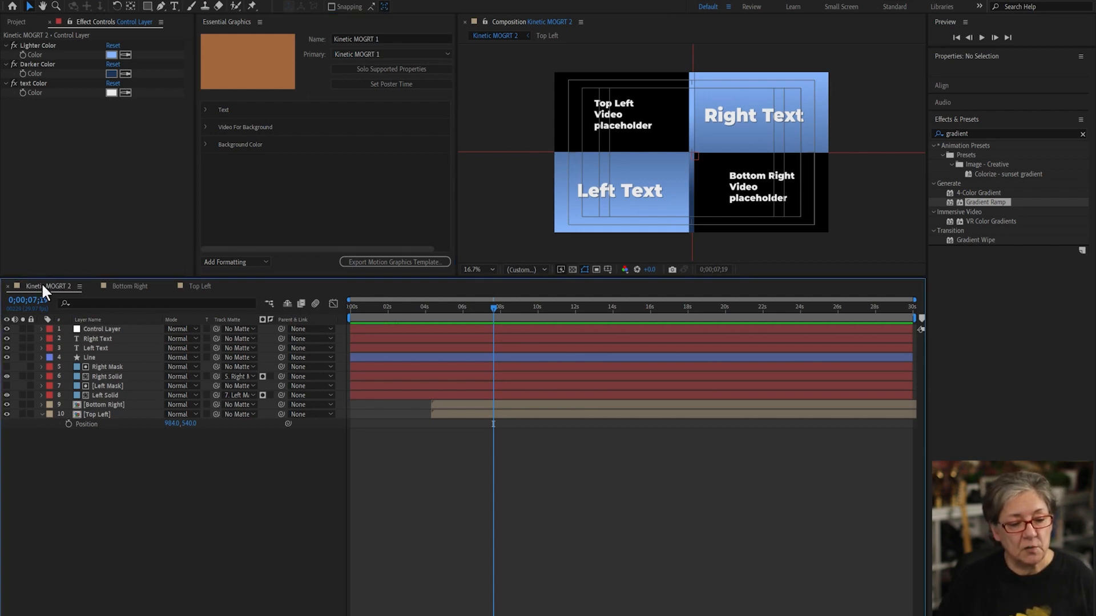
Set the Essential Graphics primary composition to Kinetic MOGRT 2 and name the template "Kinetic MOGRT 2".
left_click(389, 53)
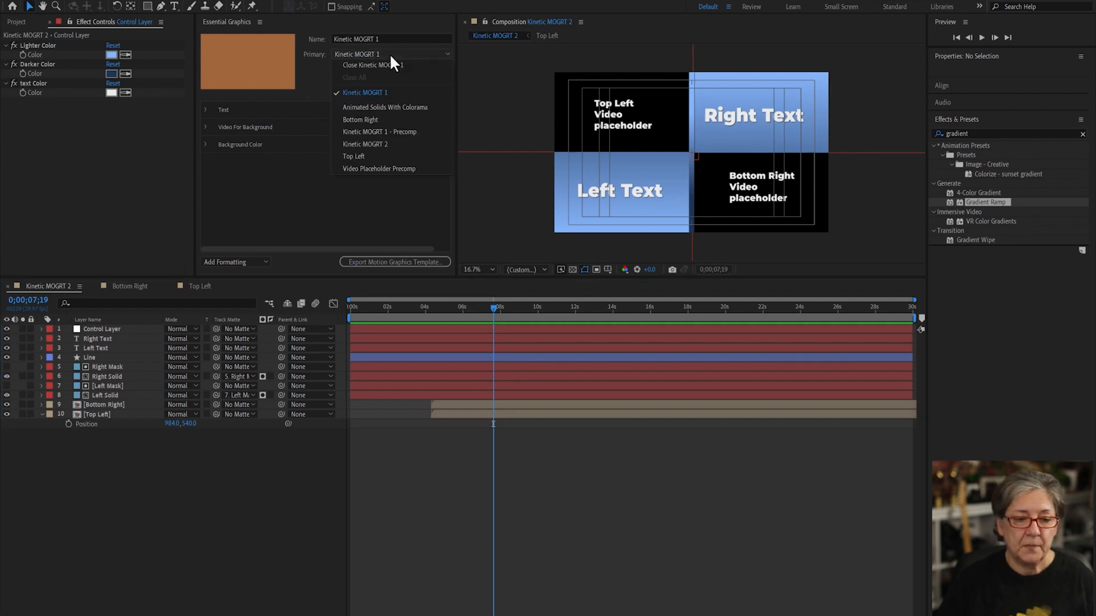
left_click(389, 145)
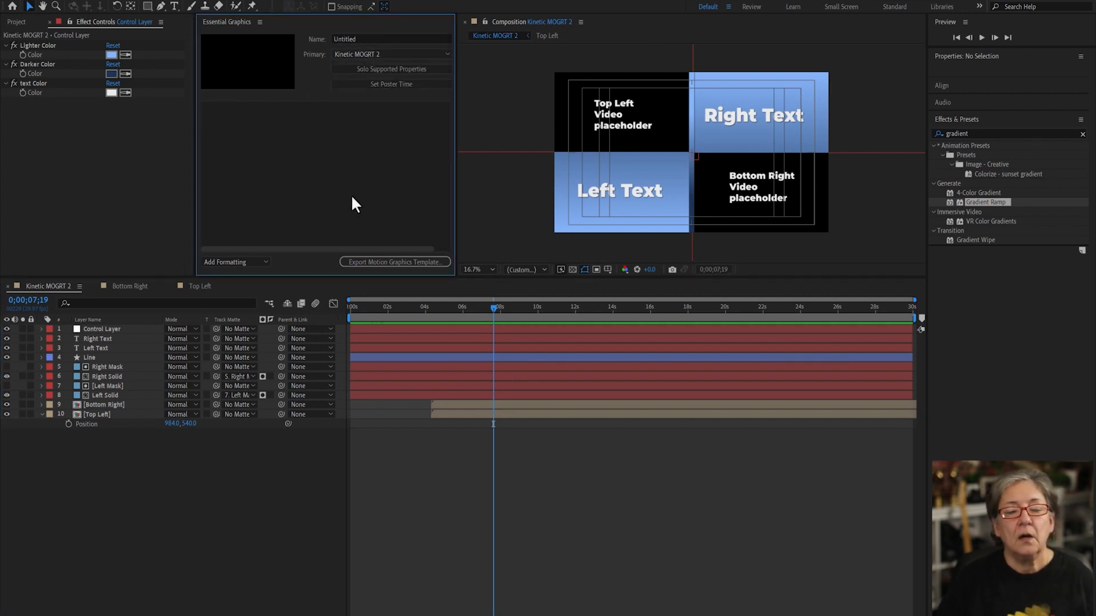
left_click(371, 39)
type("Kineti")
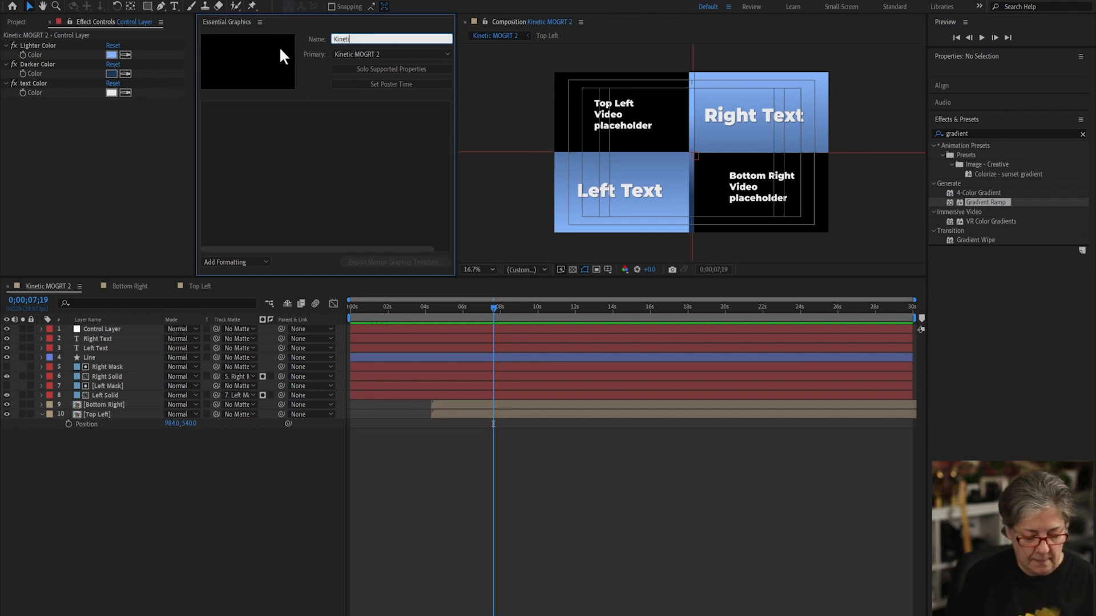
type("c MOGRT s")
left_click(303, 137)
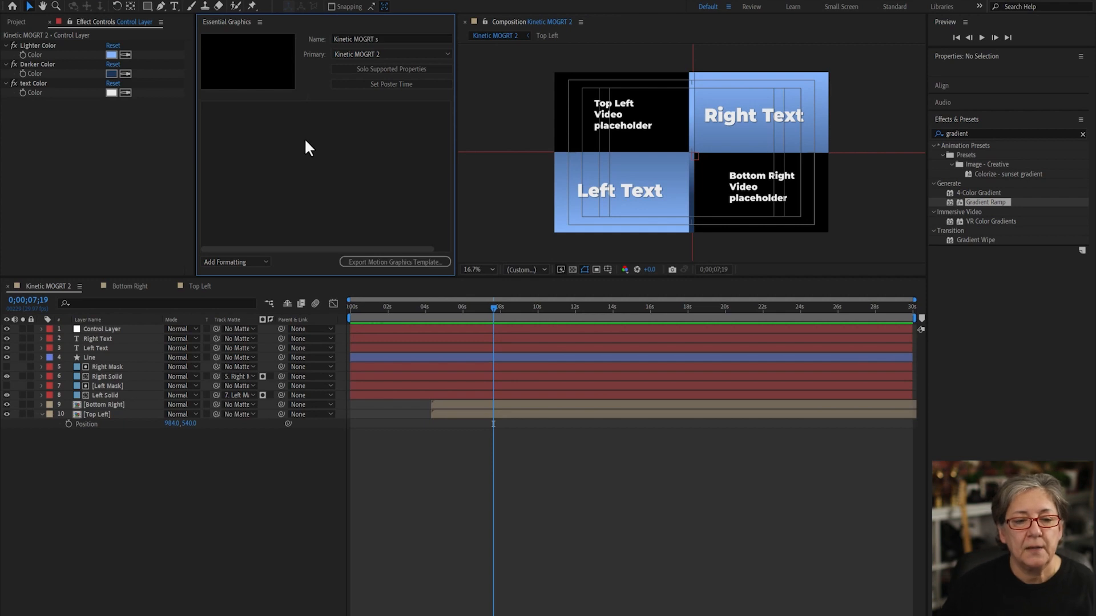
left_click(390, 38)
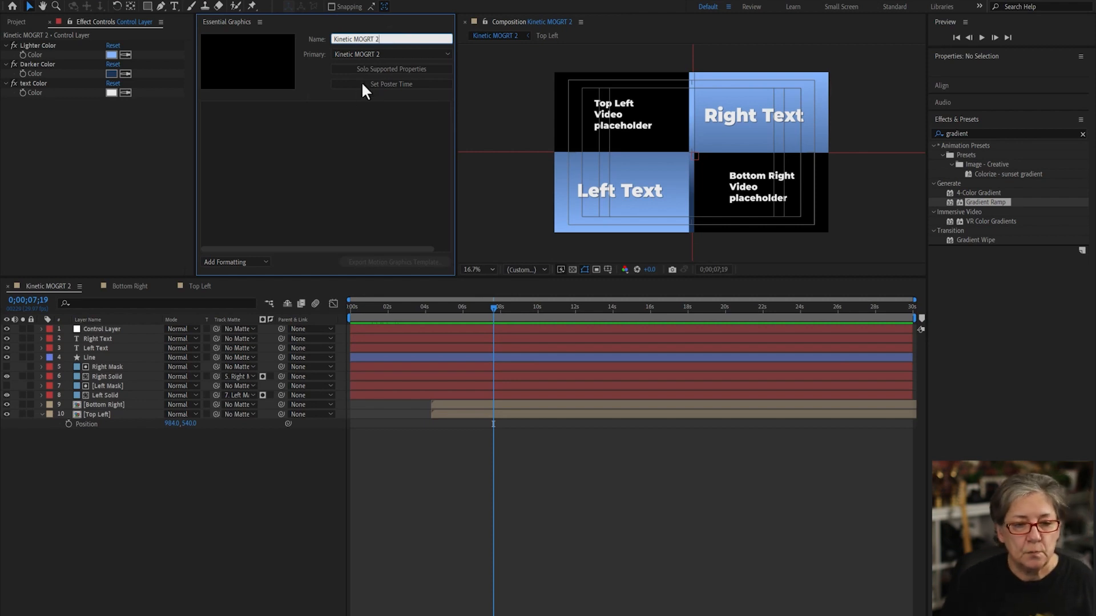
left_click(339, 140)
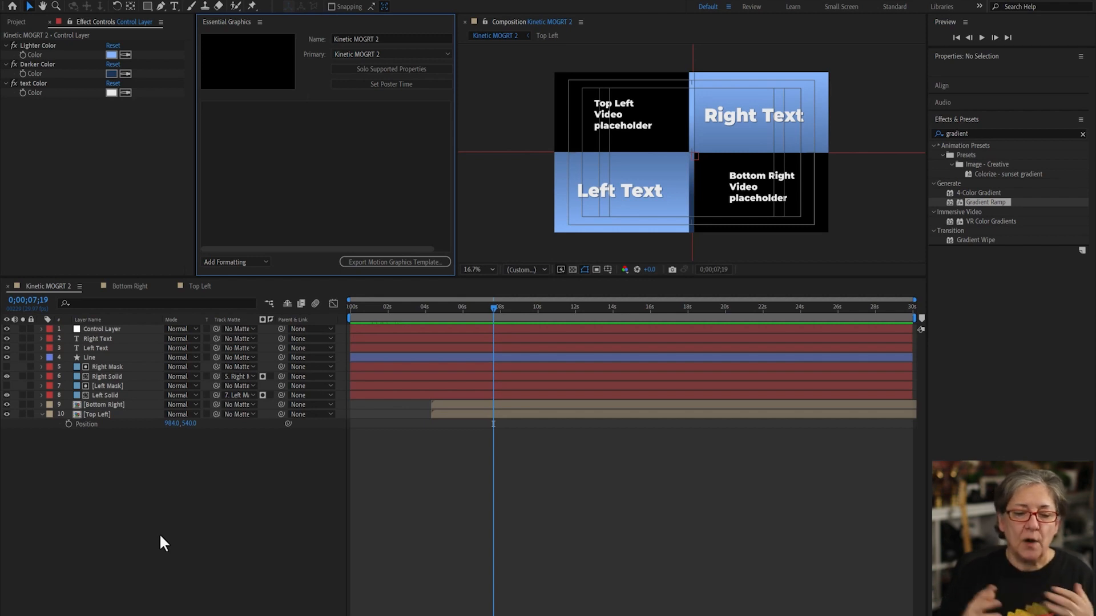
Preview the Kinetic MOGRT 2 animation from the start of the timeline.
left_click_drag(403, 305, 270, 321)
key("space")
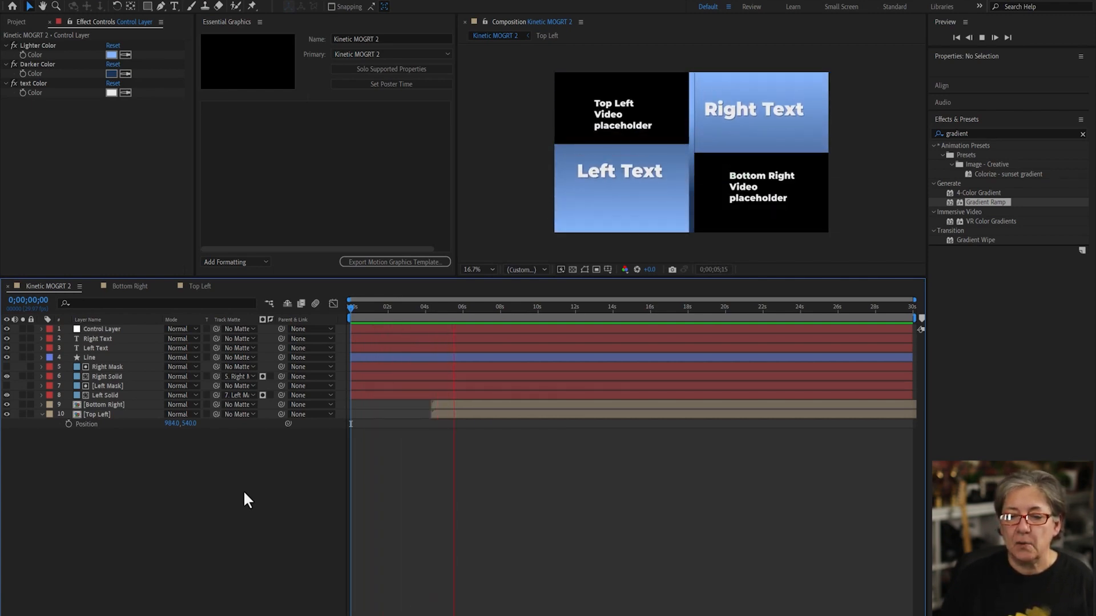
key("space")
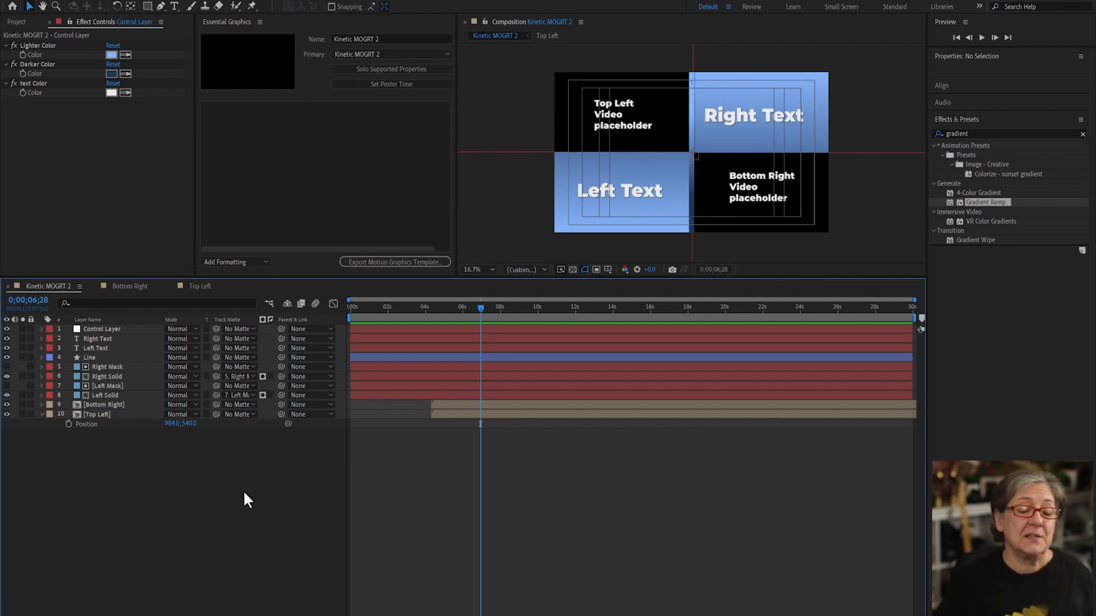
Pre-compose all ten layers into a new composition named "Kinetic MOGRT 2 - precomp", moving all attributes into it.
left_click_drag(241, 488, 34, 303)
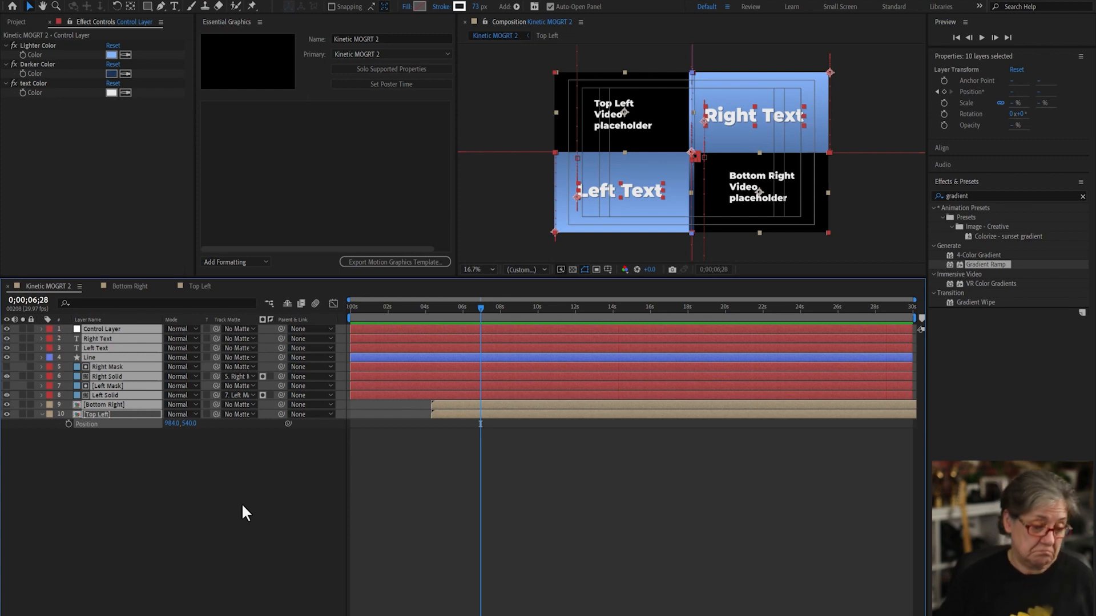
left_click(92, 5)
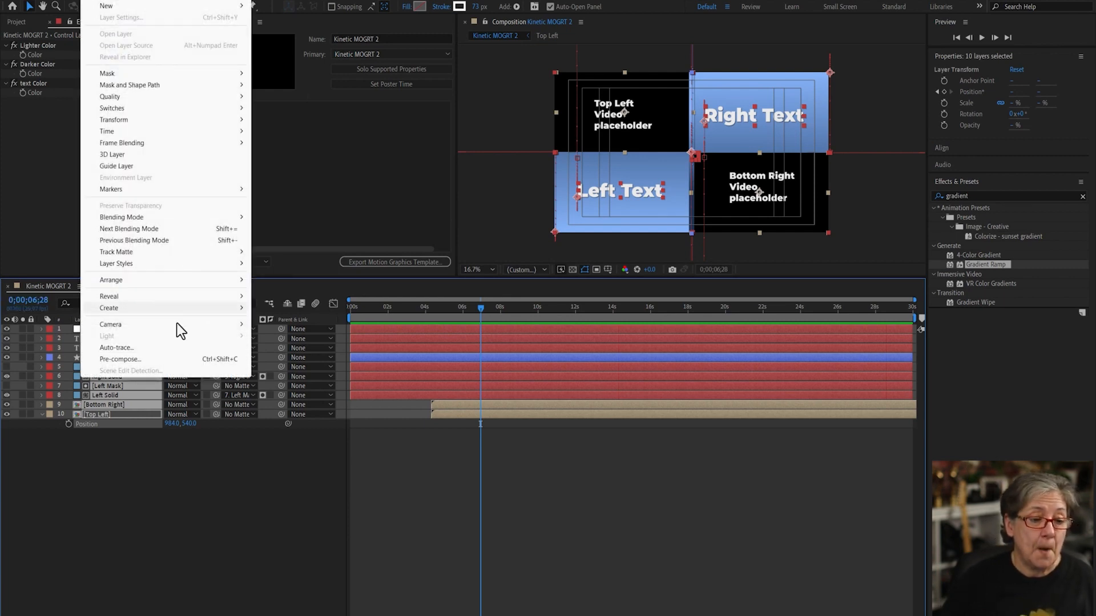
left_click(164, 360)
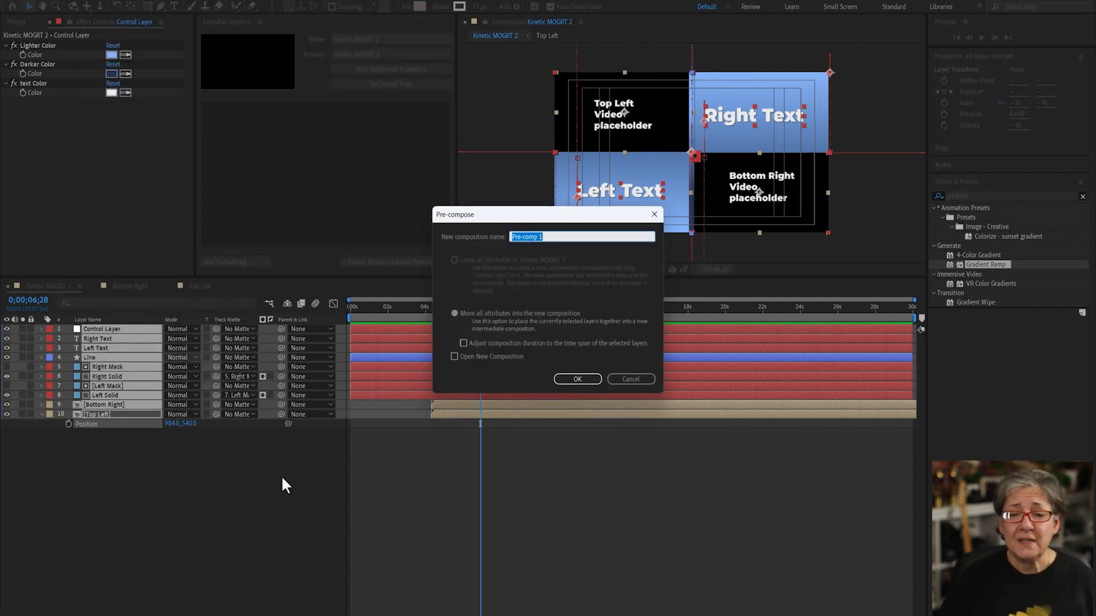
type("Kinetic M")
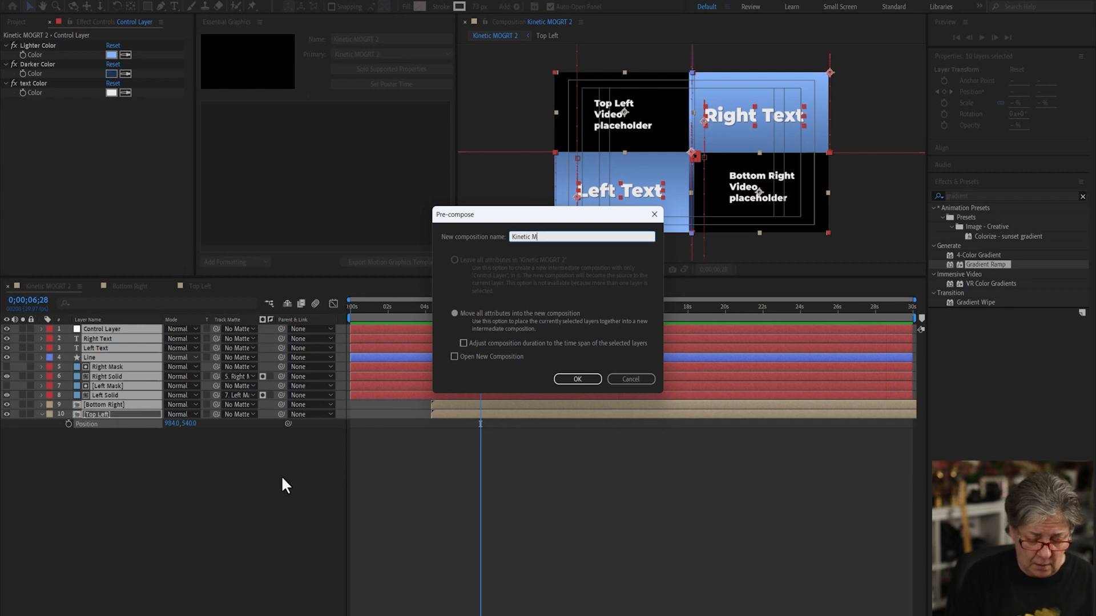
type("OGRT 2 - precomp")
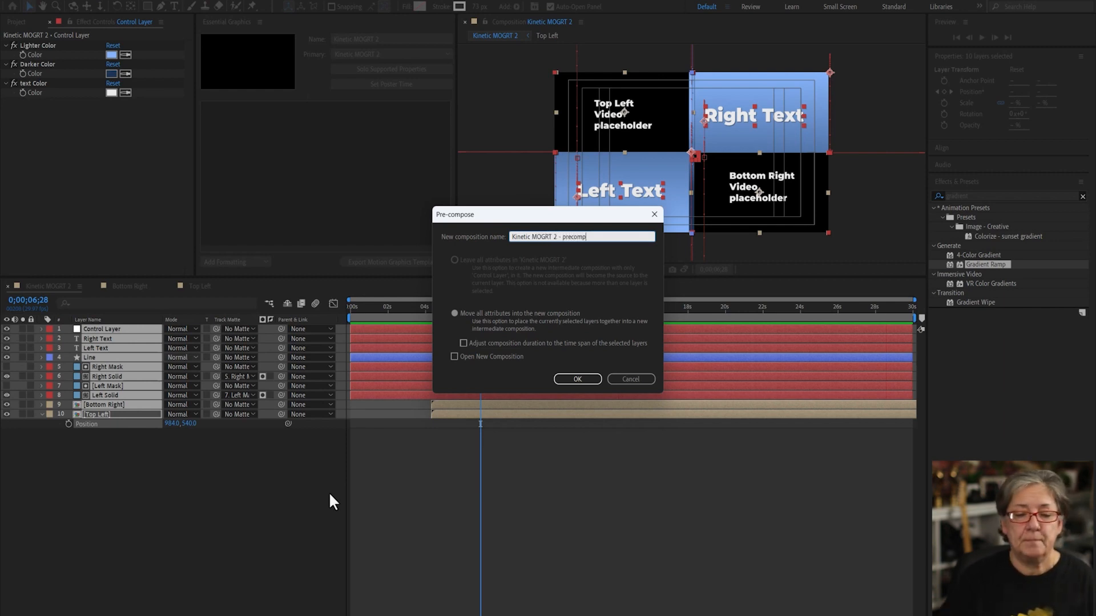
left_click(563, 379)
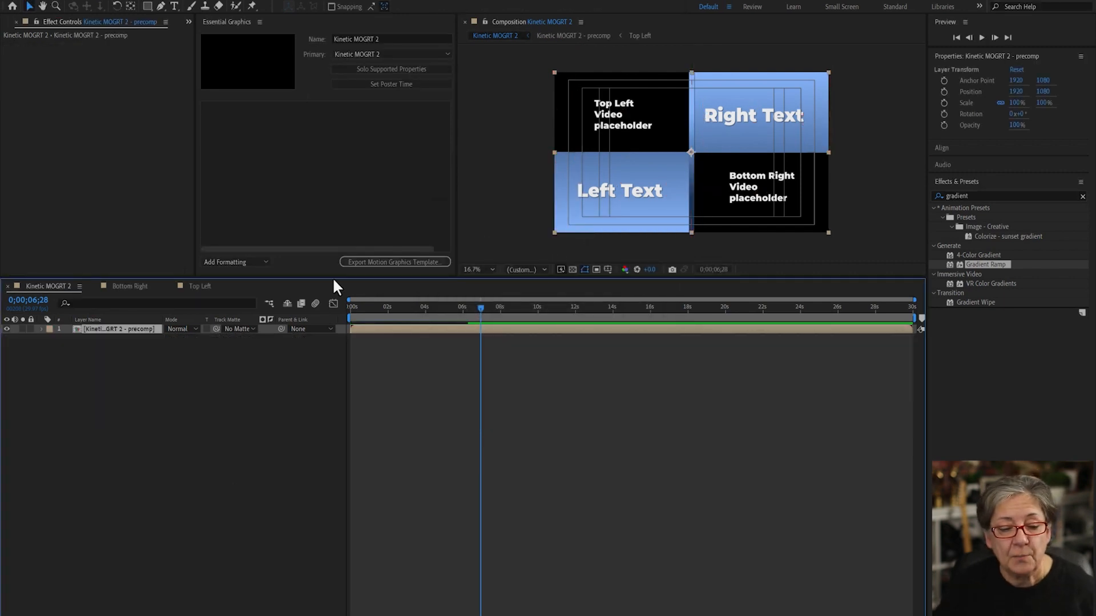
End the work area at 0;00;07;07 and create a protected region from it for the intro animation.
left_click_drag(395, 313, 486, 320)
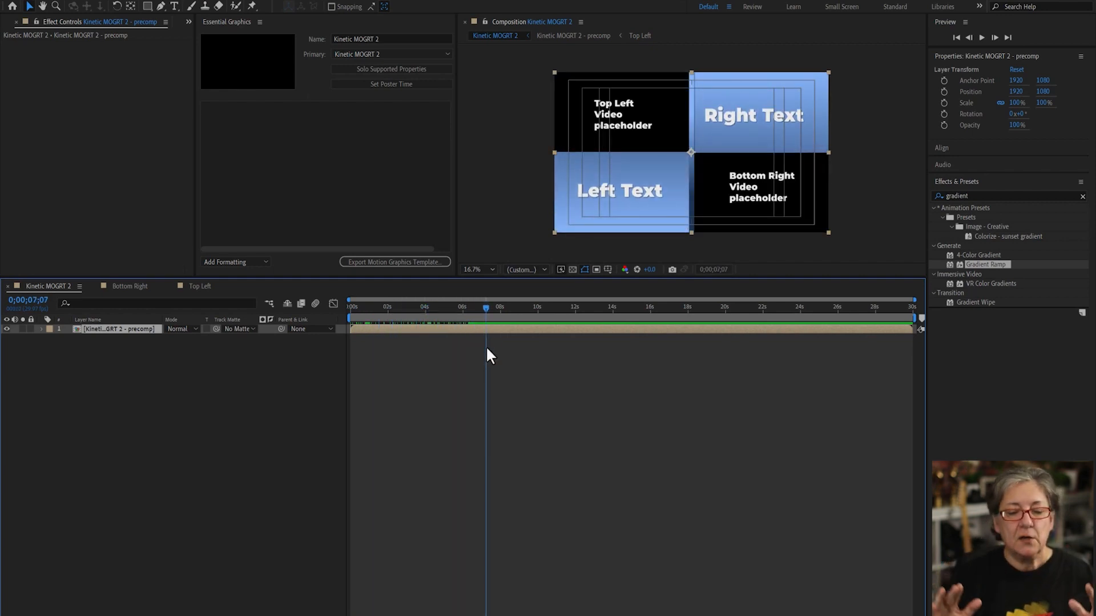
key("n")
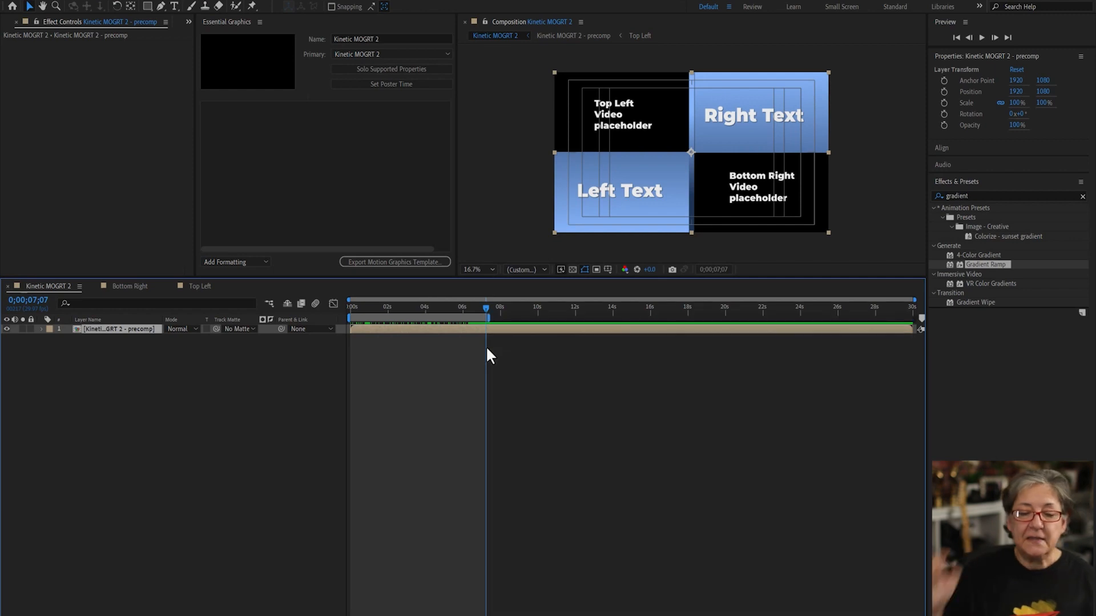
right_click(422, 318)
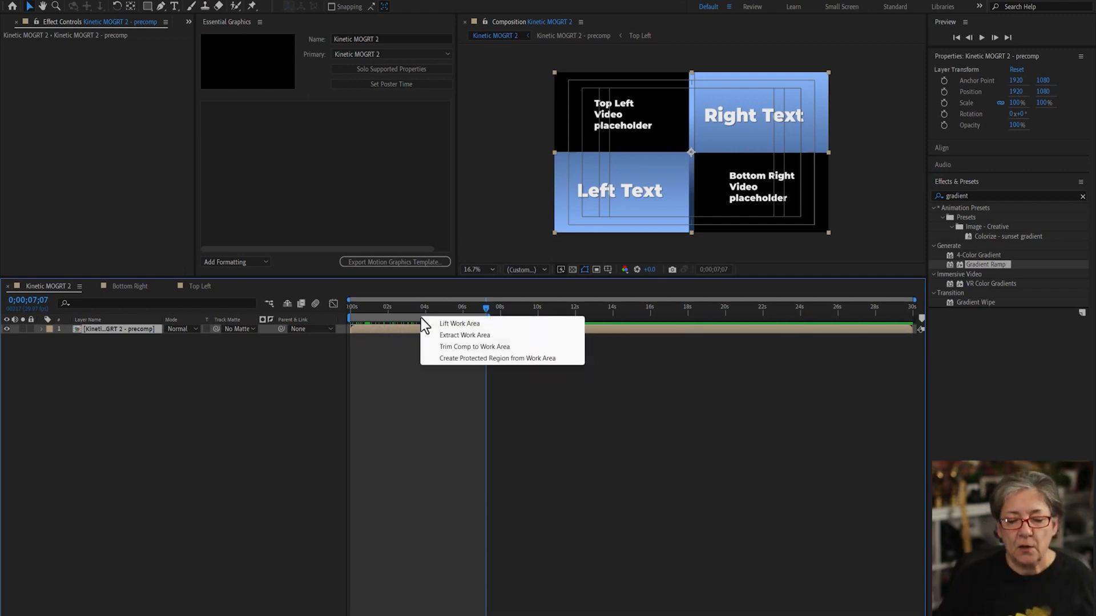
left_click(508, 358)
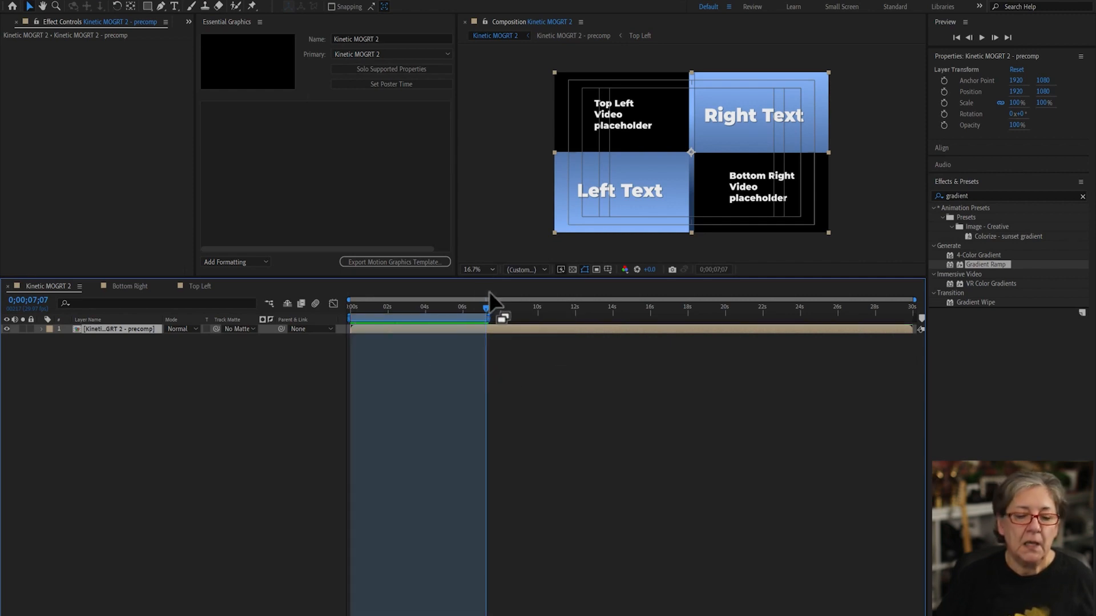
Split the precomp layer at 0;00;09;09.
left_click(489, 307)
left_click_drag(499, 308, 524, 315)
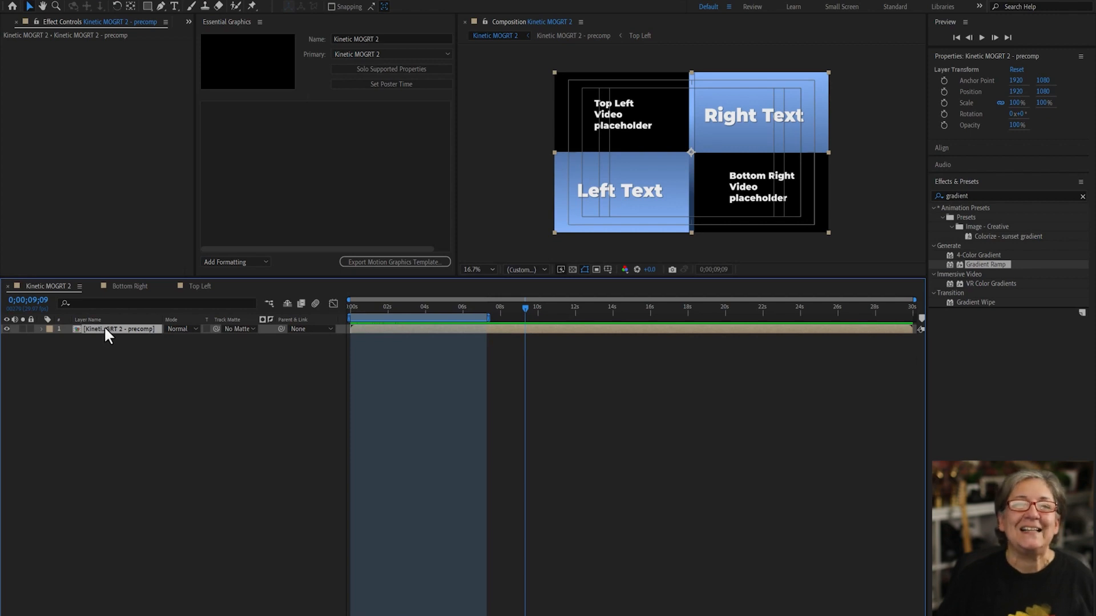
left_click(30, 1)
left_click(63, 143)
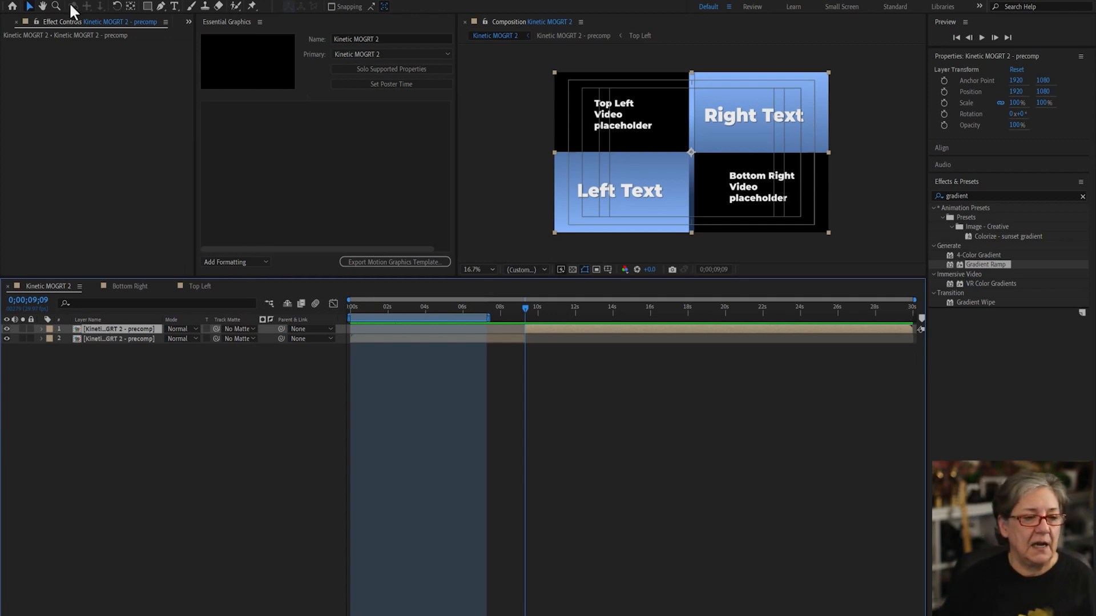
Time-reverse the second part of the split precomp and reposition and trim it to run from 0;00;09;09 to about 16 seconds.
left_click(92, 3)
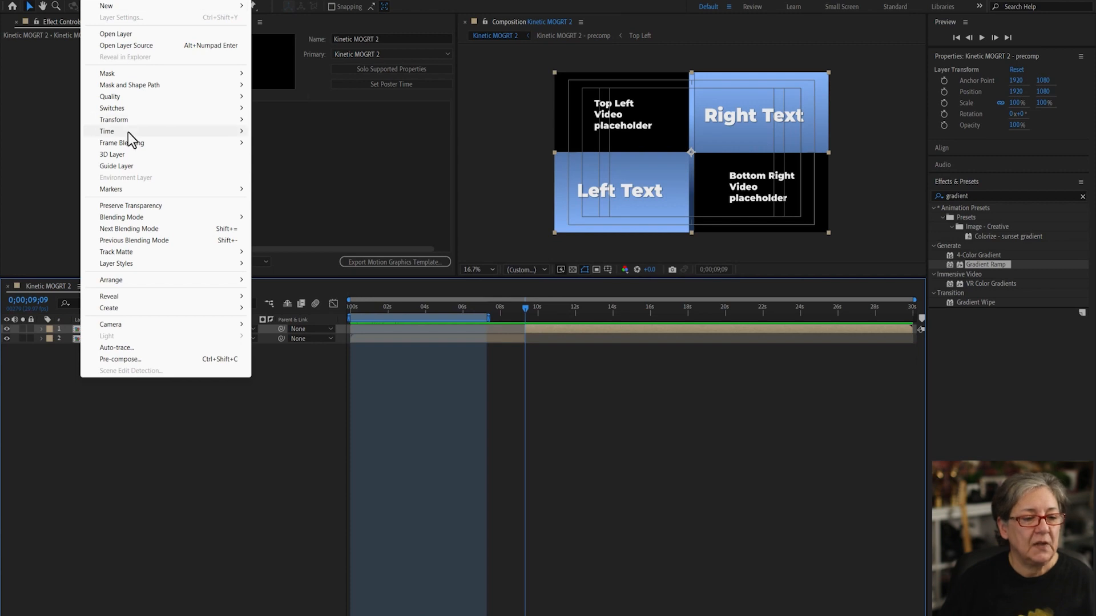
mouse_move(128, 132)
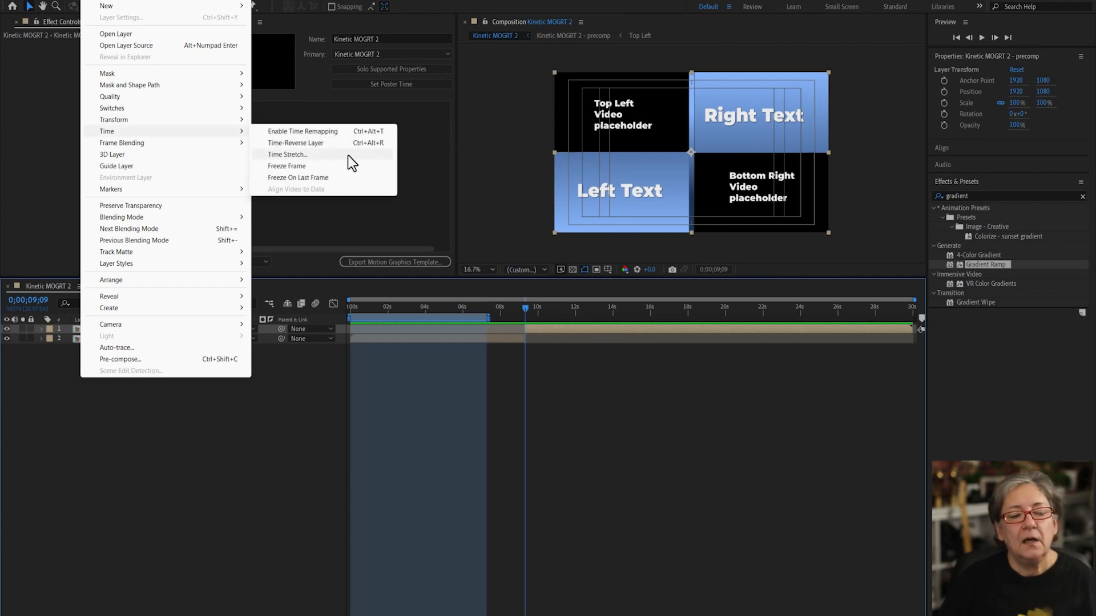
left_click(327, 143)
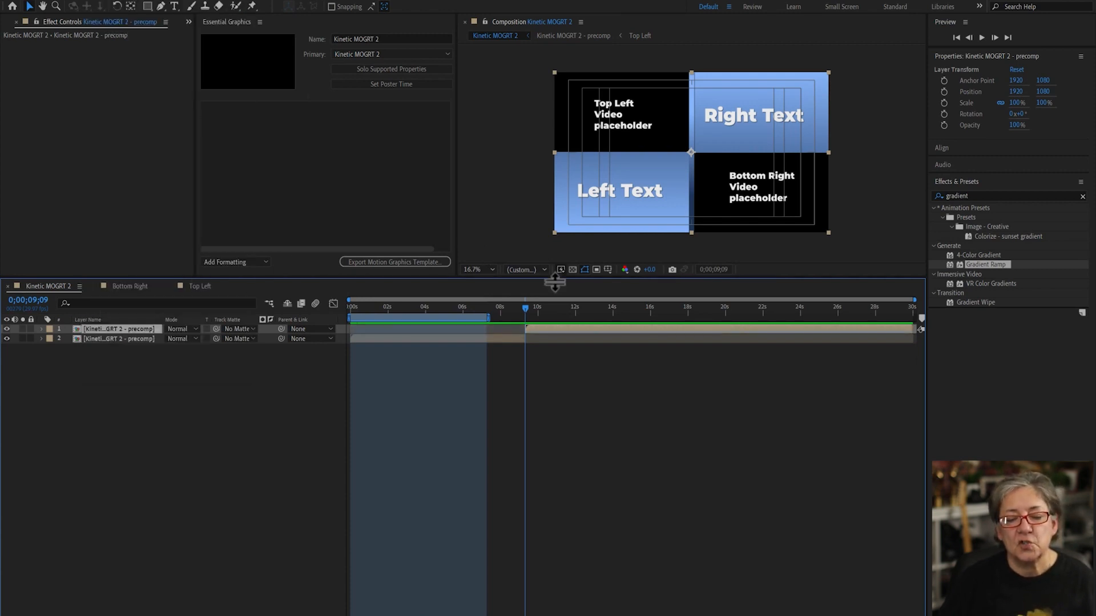
left_click_drag(525, 327, 505, 338)
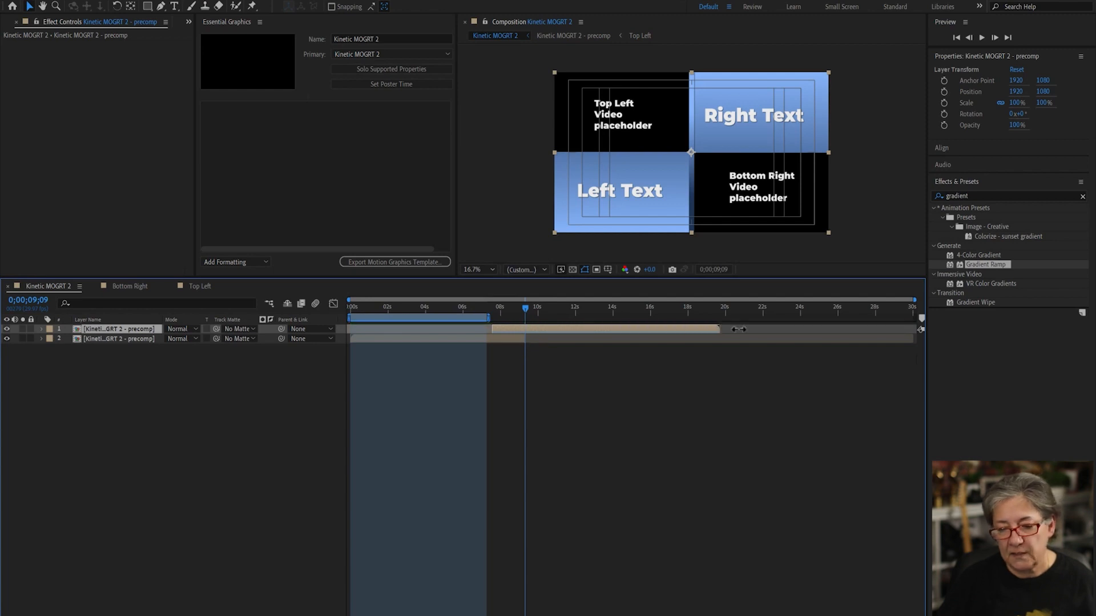
left_click_drag(526, 307, 601, 319)
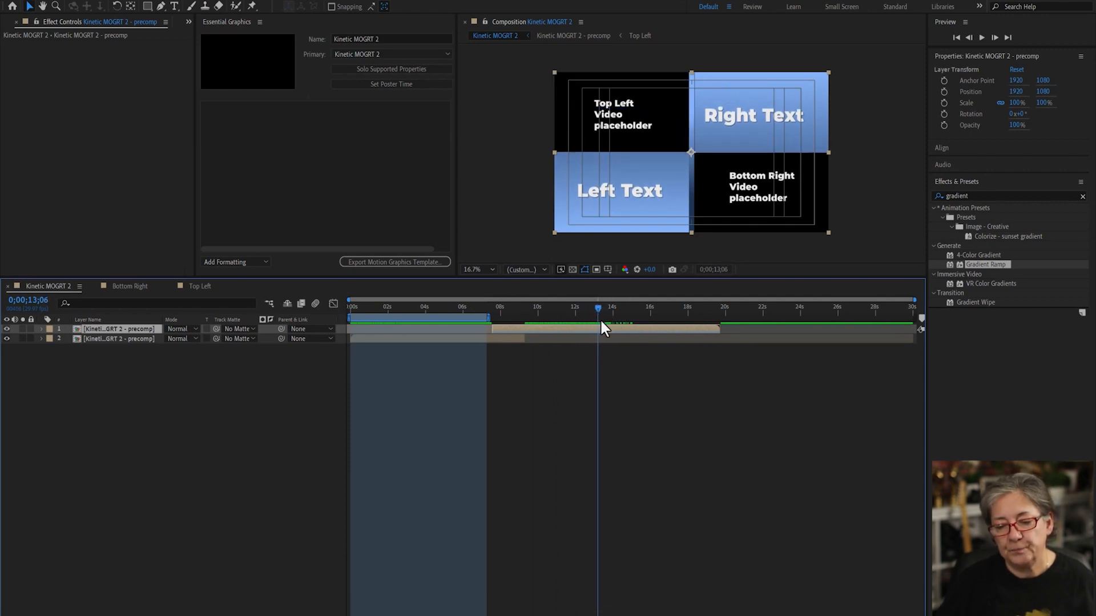
left_click_drag(493, 329, 560, 330)
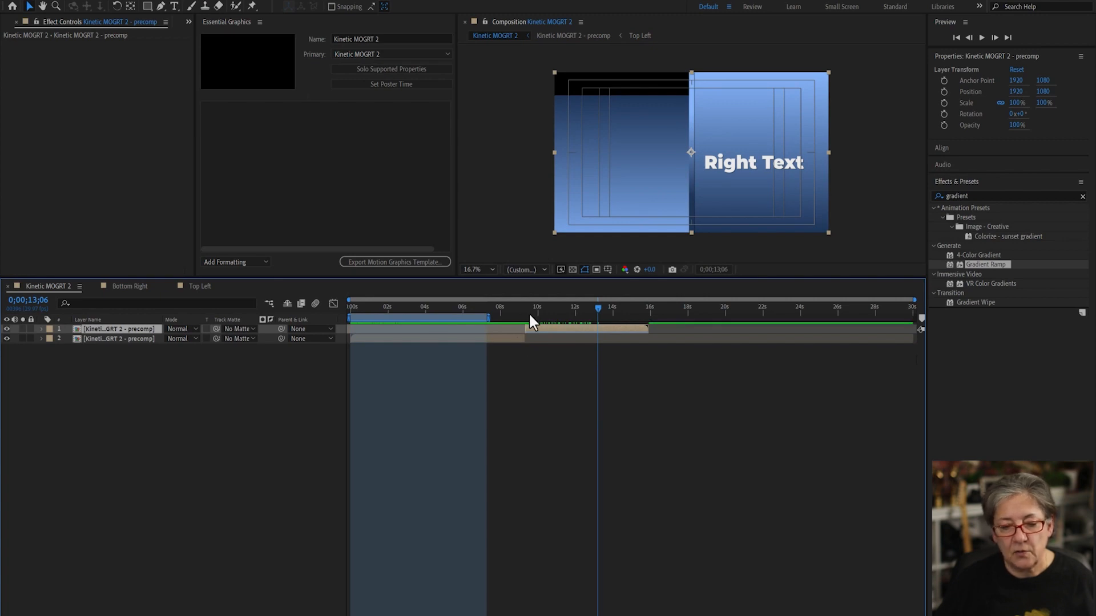
Set the work area from 0;00;09;09 to 0;00;16;00 and create a protected region from it for the outro animation.
left_click_drag(542, 311, 525, 312)
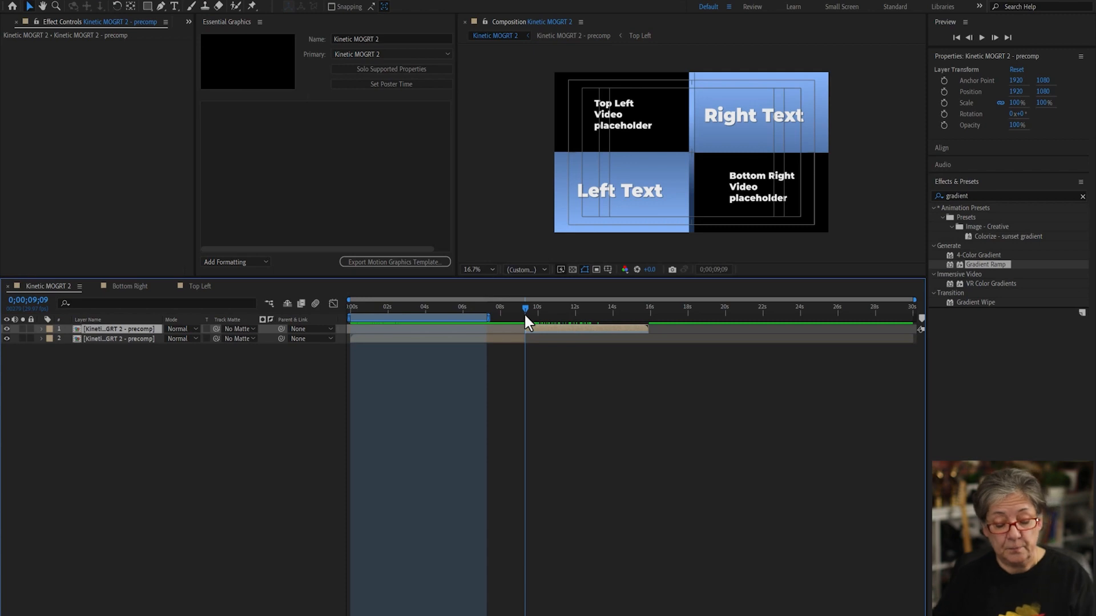
key("b")
left_click_drag(604, 310, 651, 308)
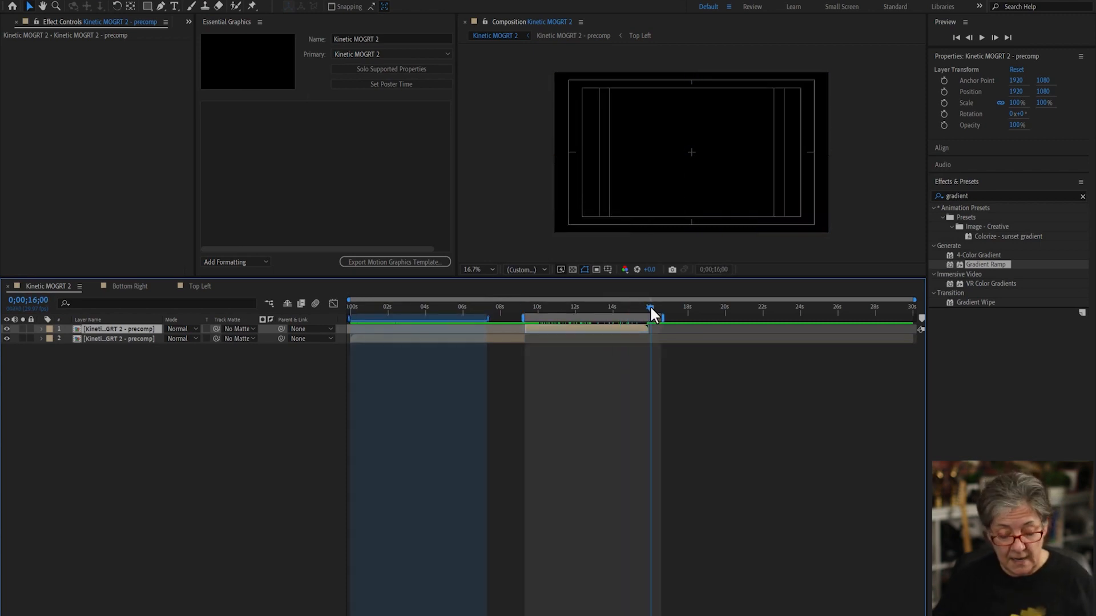
key("n")
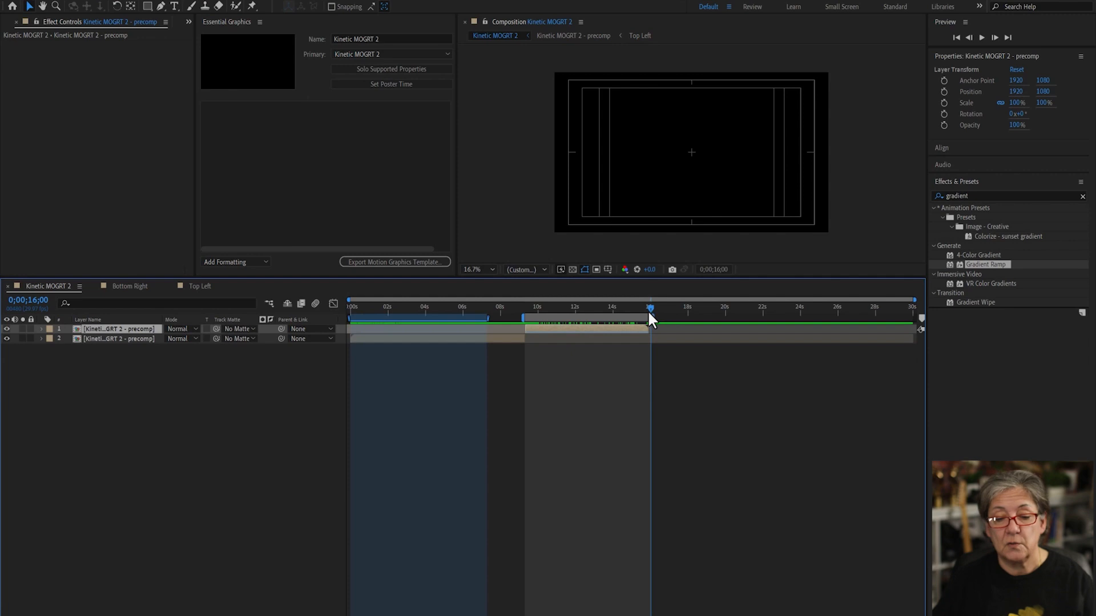
right_click(593, 318)
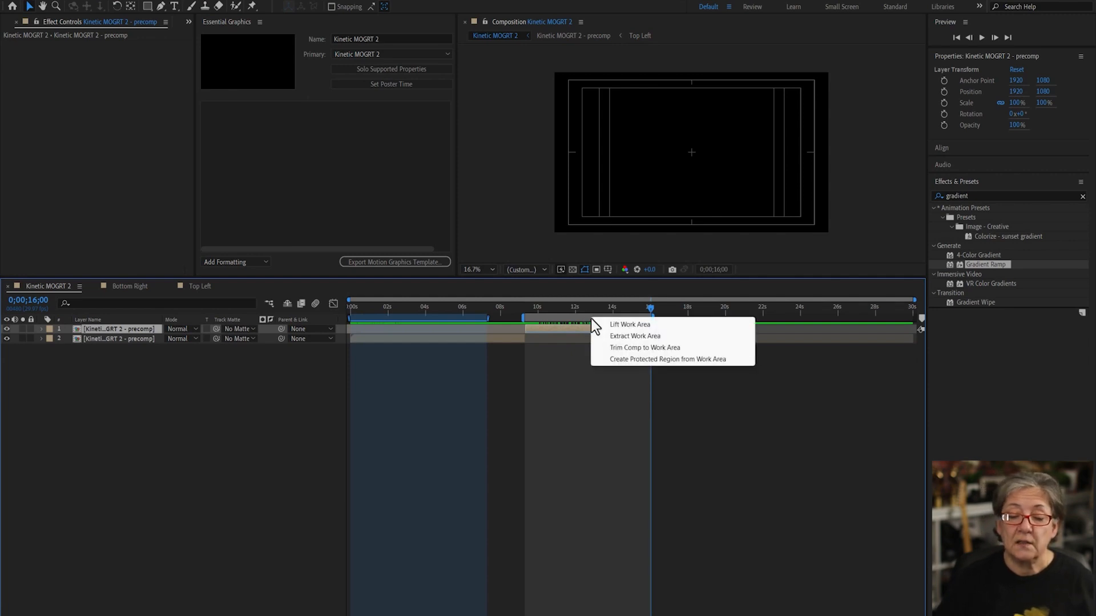
left_click(643, 359)
Extend the work area back to the start of the timeline and trim the composition to it.
left_click_drag(521, 319, 216, 344)
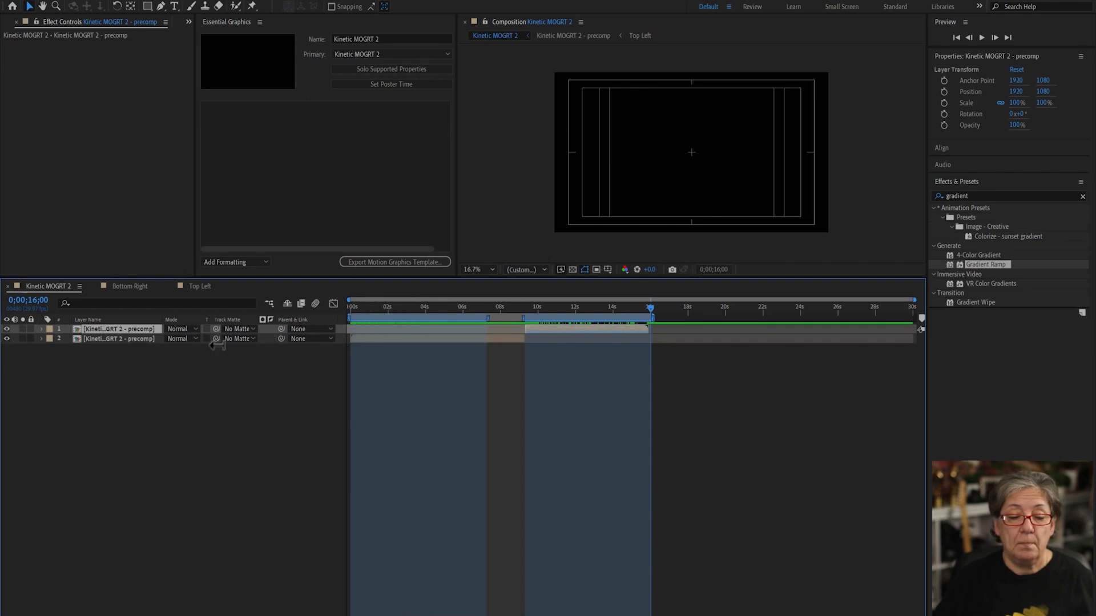
right_click(510, 318)
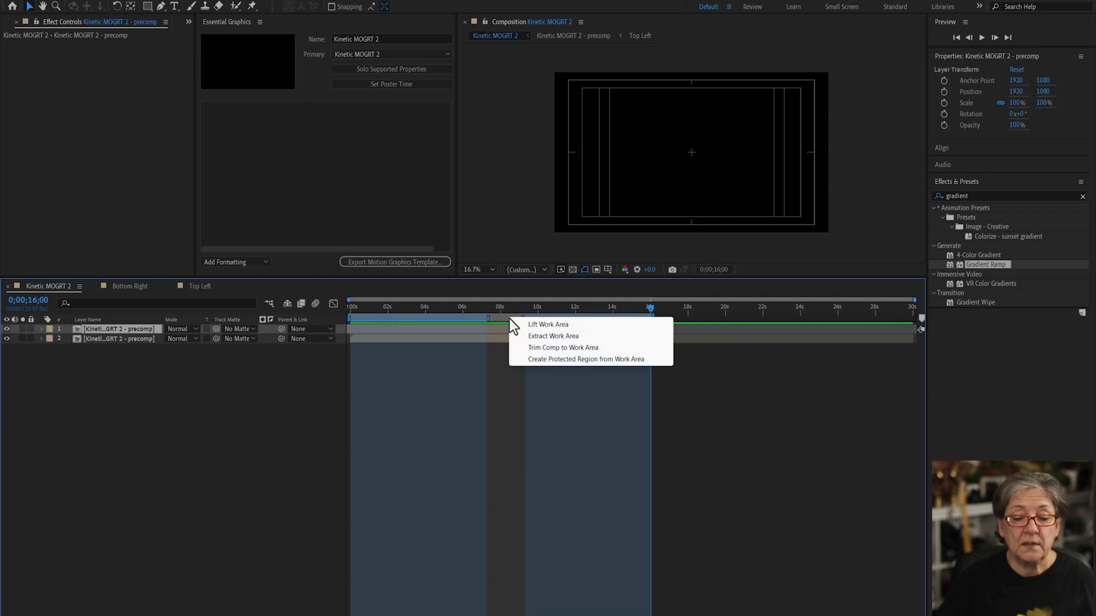
left_click(588, 347)
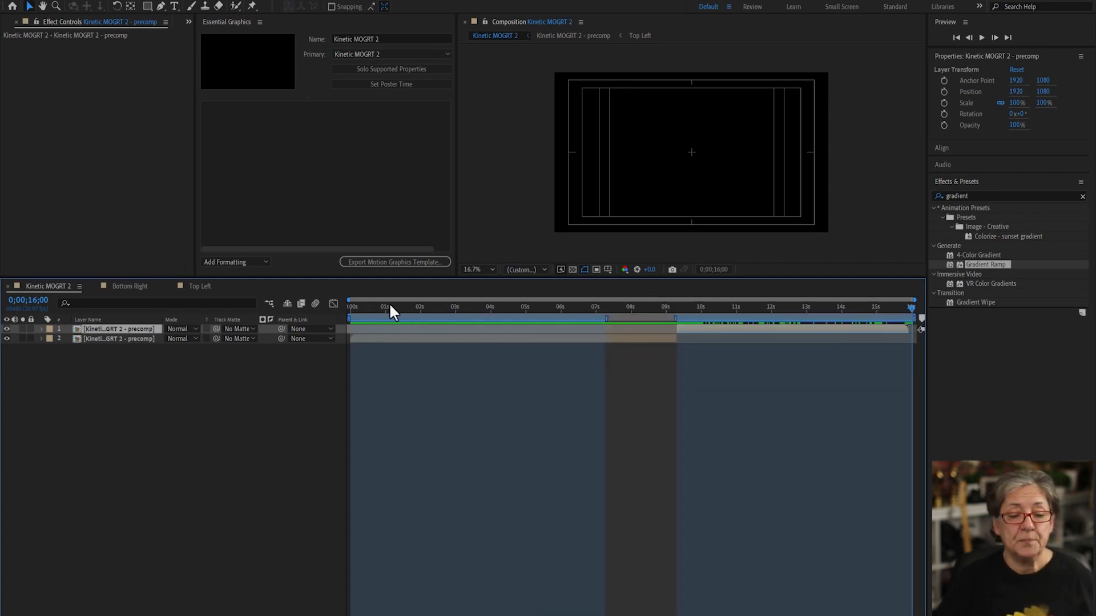
Preview the trimmed composition from the start into the reversed outro animation.
left_click(264, 434)
key("space")
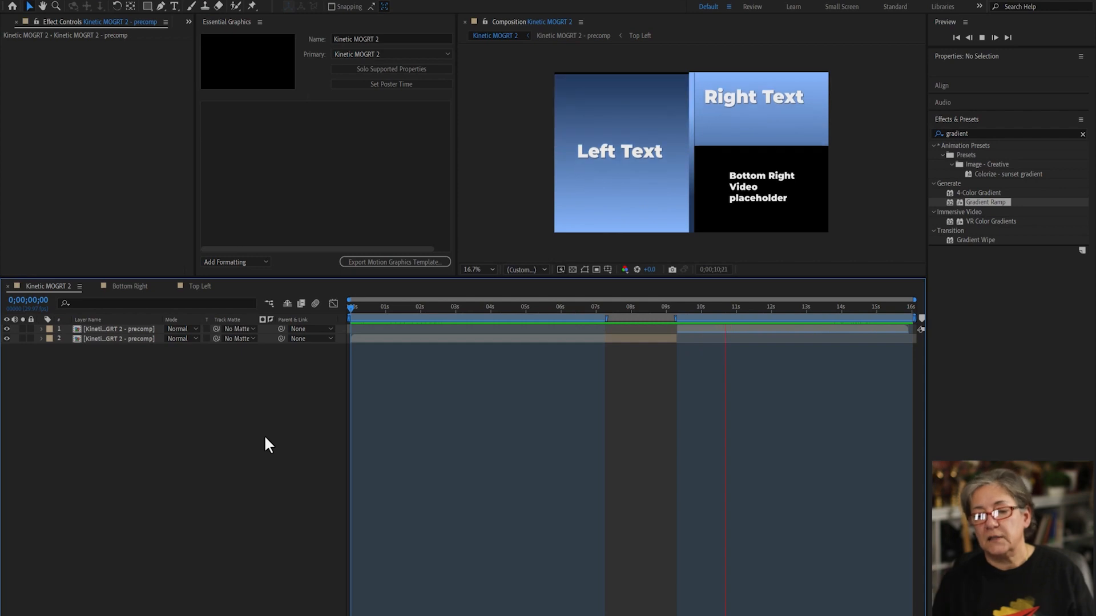
key("space")
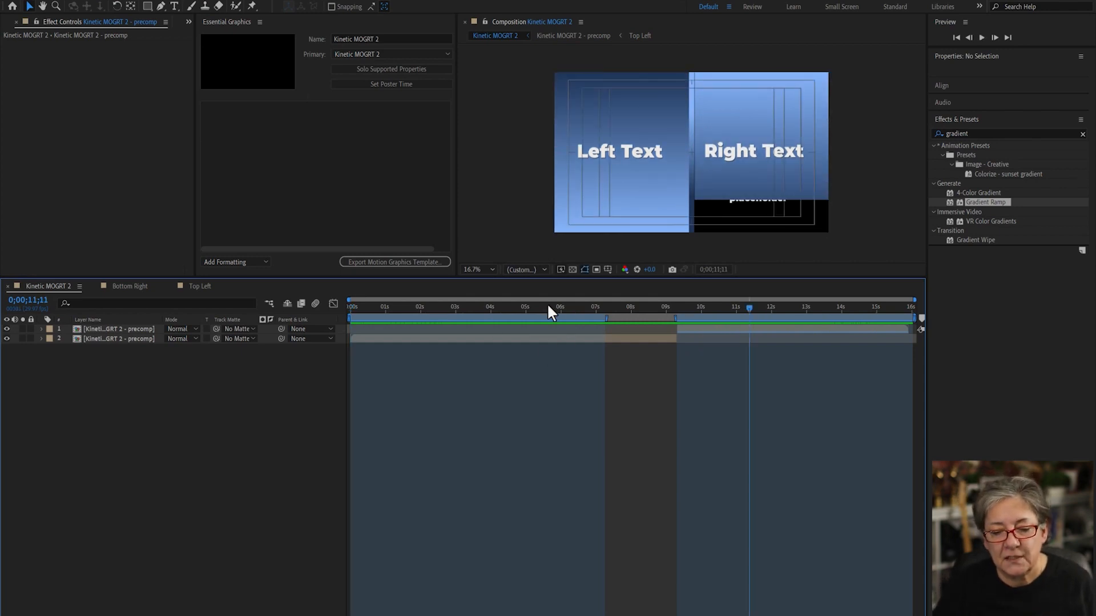
End the intro protected region at 0;00;06;18, trim the first precomp to about 7.8 seconds and move the reversed outro to start there.
left_click(565, 308)
mouse_move(565, 307)
left_mouse_down()
mouse_move(582, 308)
mouse_move(582, 318)
left_mouse_up()
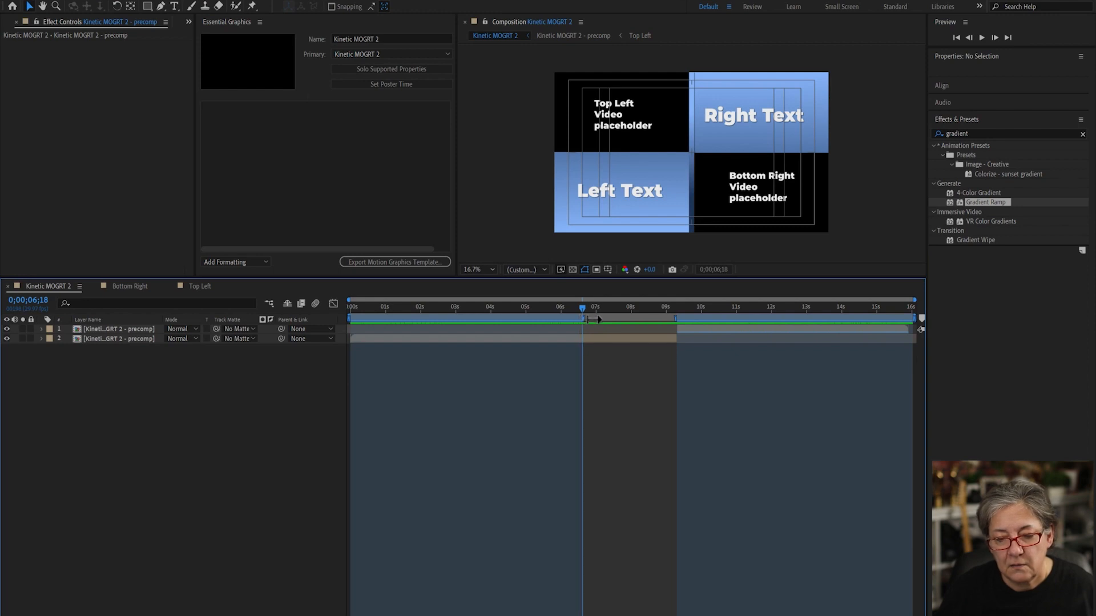
left_click(673, 339)
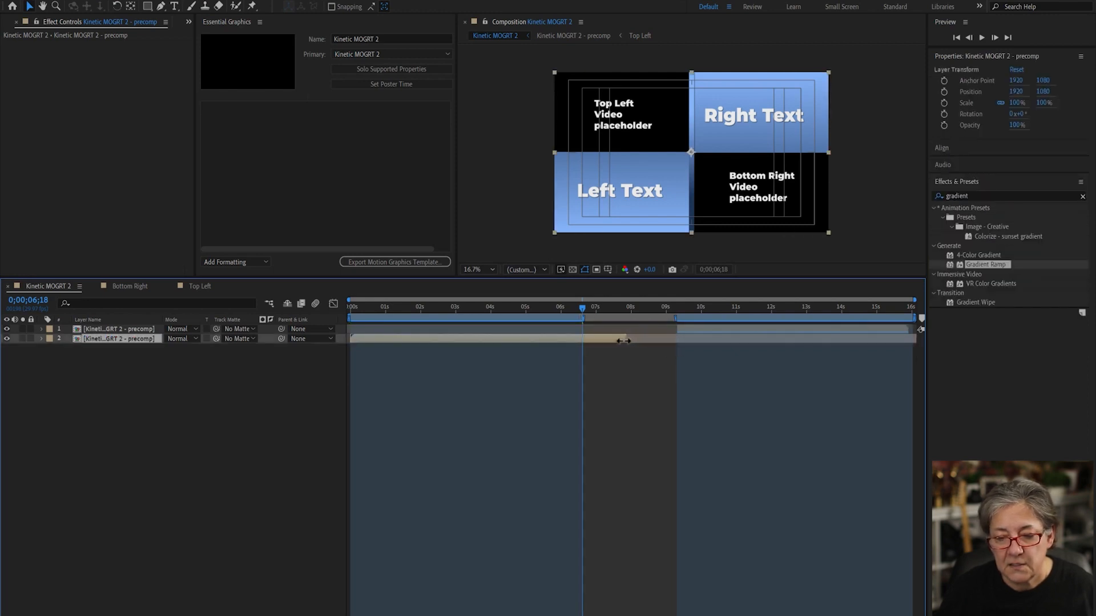
left_click_drag(705, 329, 626, 322)
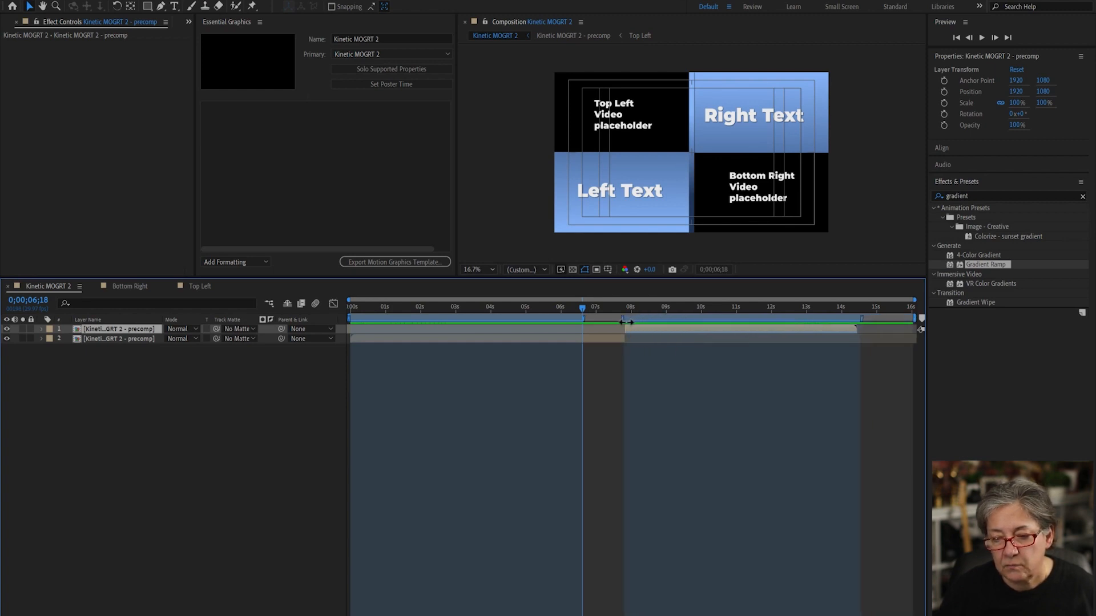
Bring the work area's end in to just past the reversed outro and trim the composition to it.
mouse_move(871, 317)
left_mouse_down()
mouse_move(896, 318)
mouse_move(862, 317)
left_mouse_up()
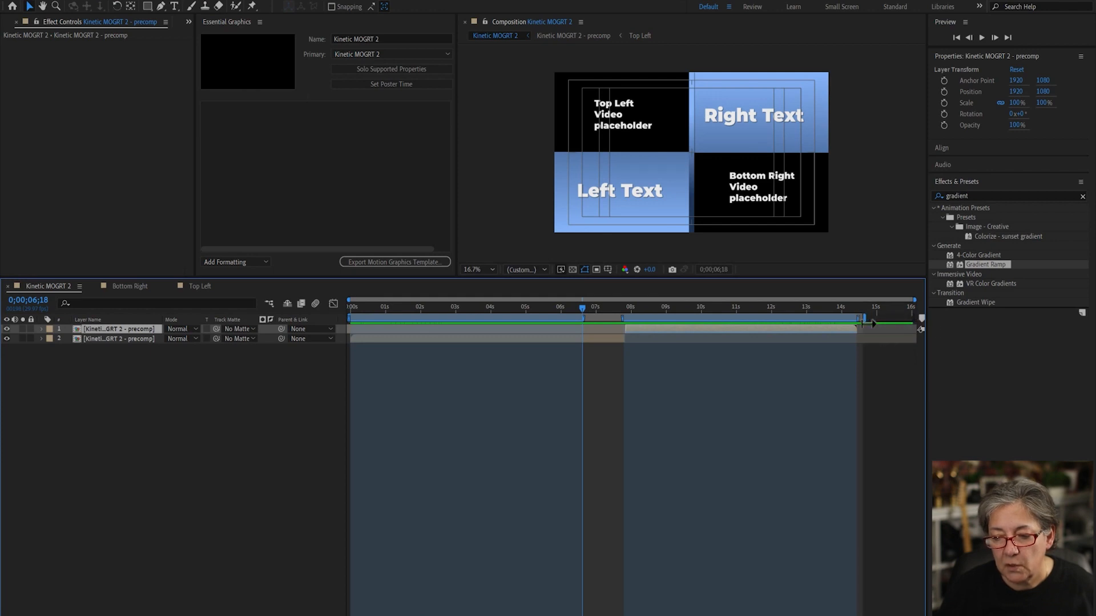
right_click(601, 316)
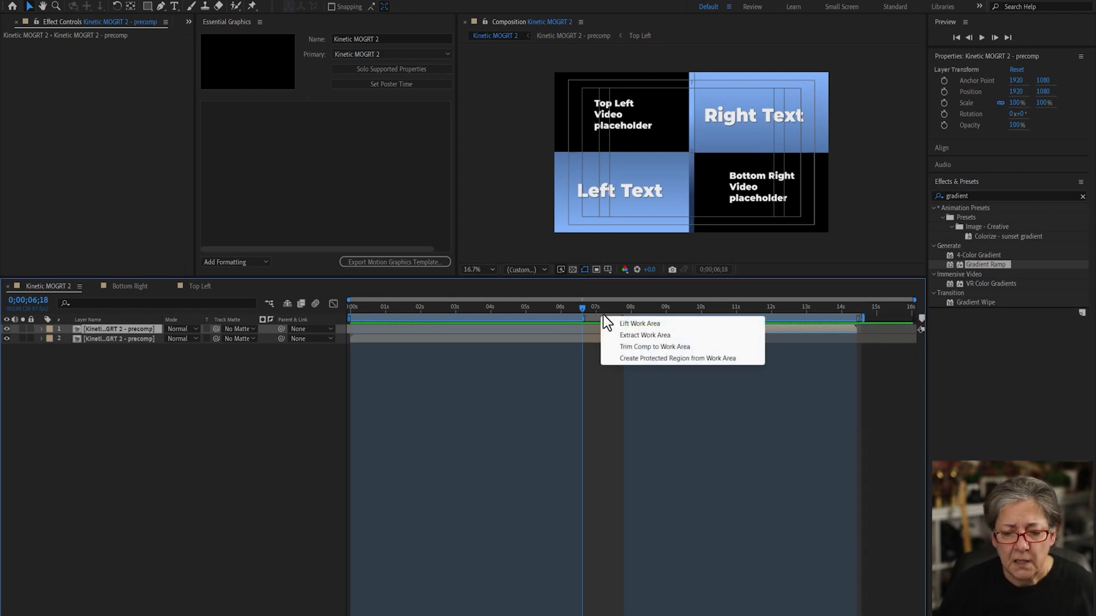
left_click(647, 358)
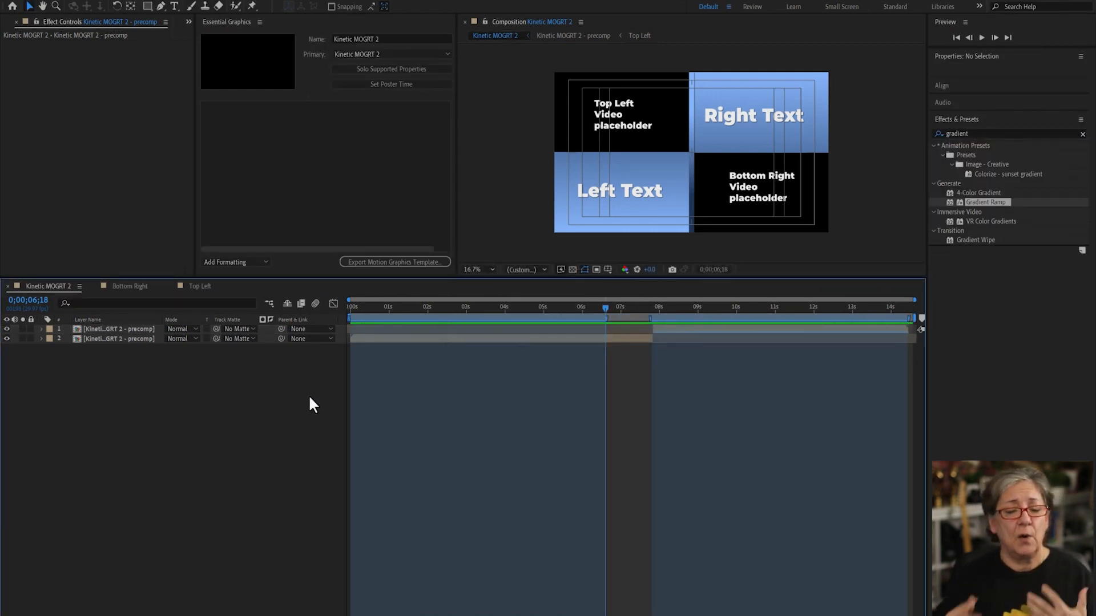
Scrub through the shortened composition from start to end and return to the first frame.
left_click_drag(355, 307, 943, 316)
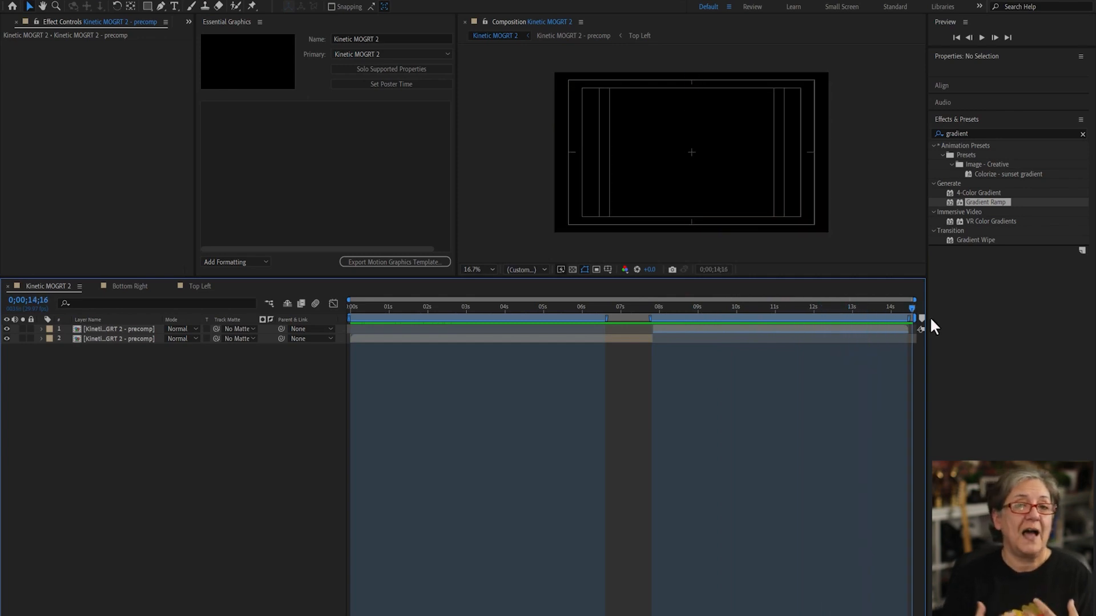
key("space")
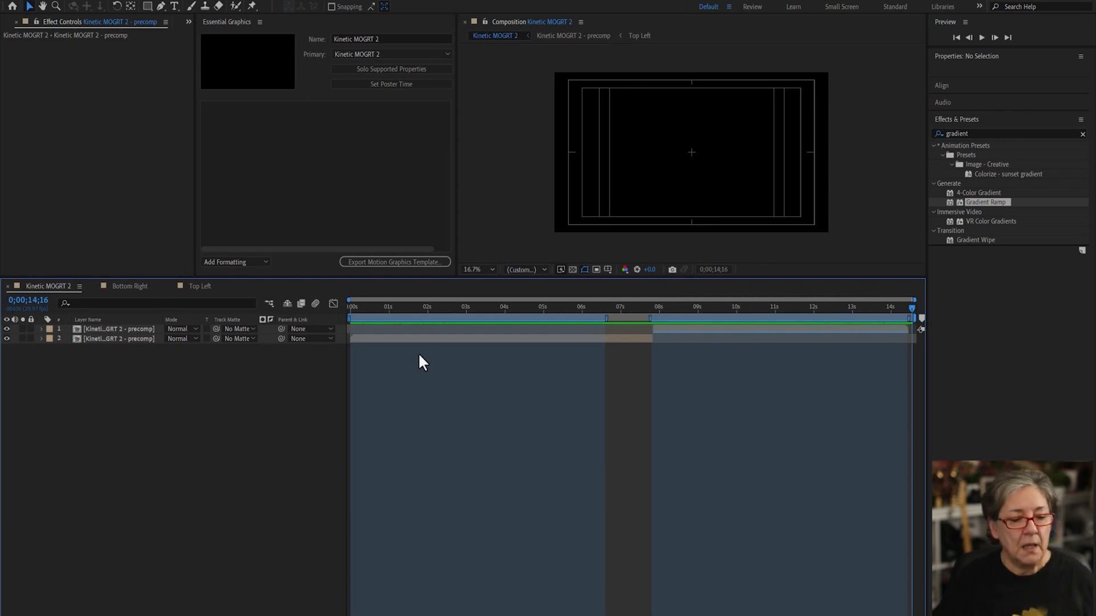
left_click_drag(287, 327, 268, 372)
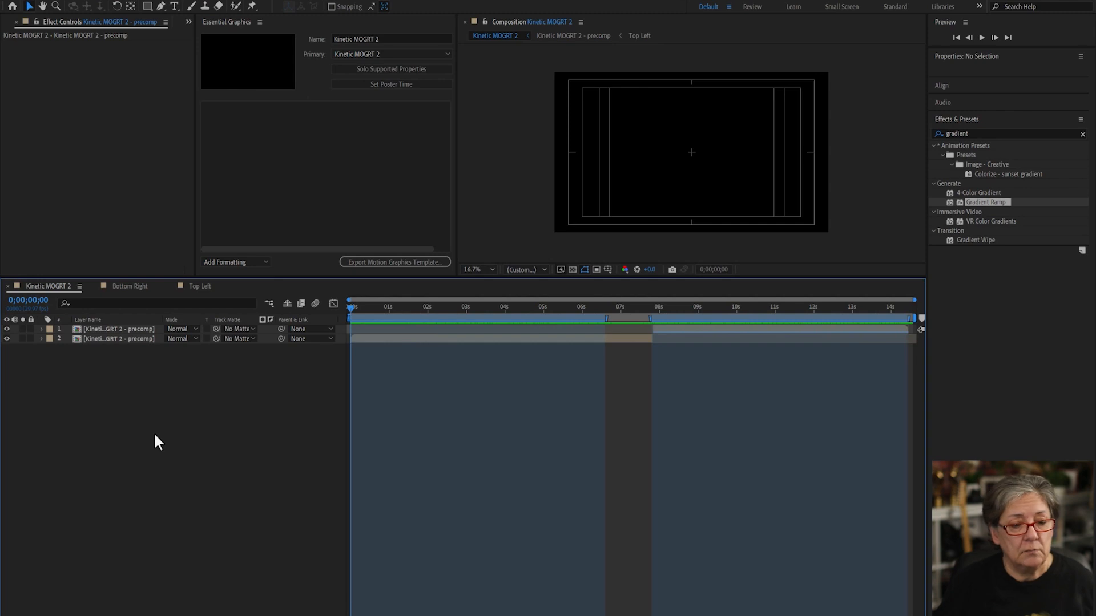
Solo the supported properties of the Kinetic MOGRT 2 precomp and add a group named Colors to the template.
double_click(75, 338)
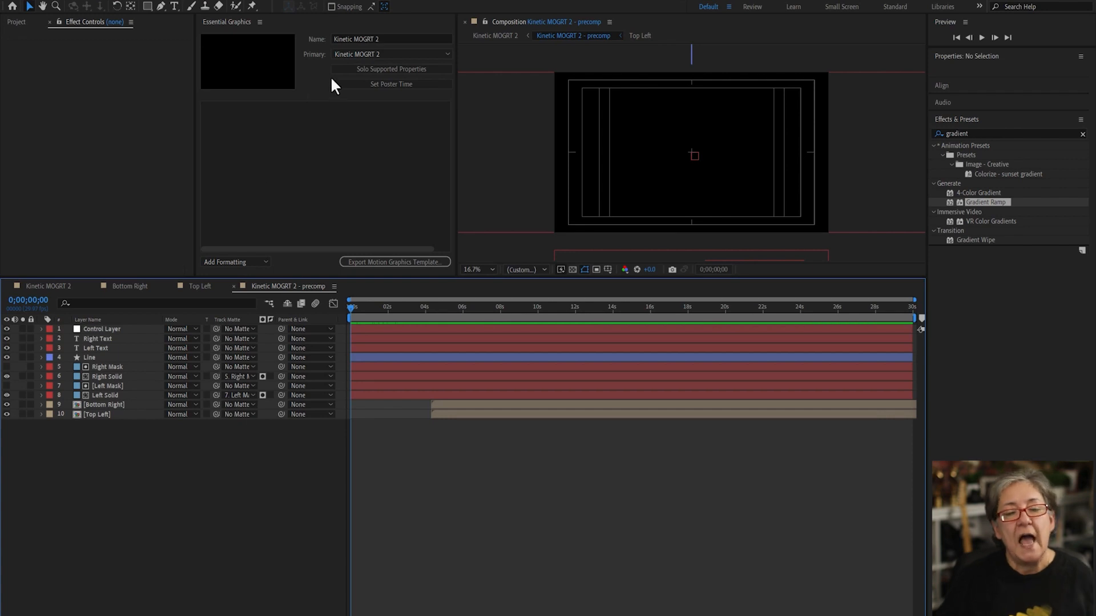
left_click(399, 69)
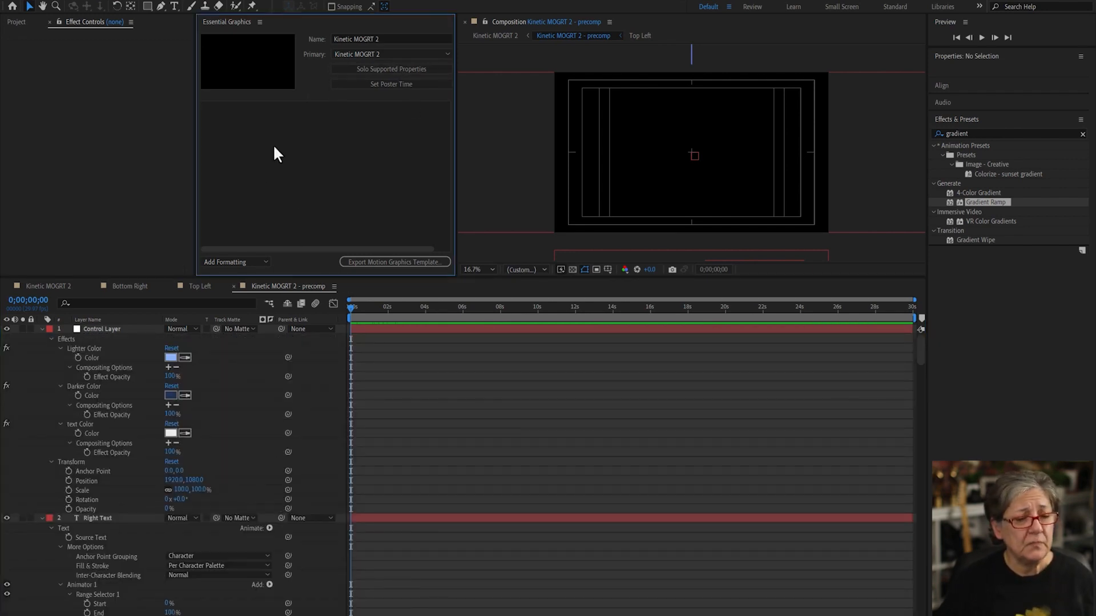
left_click(253, 263)
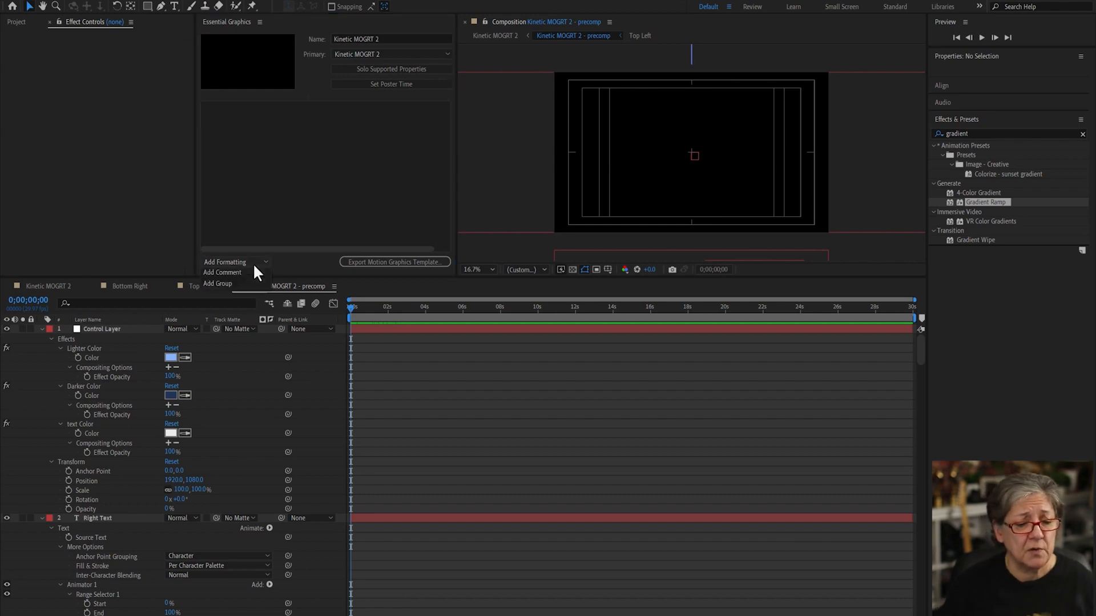
left_click(239, 283)
left_click_drag(243, 109, 204, 109)
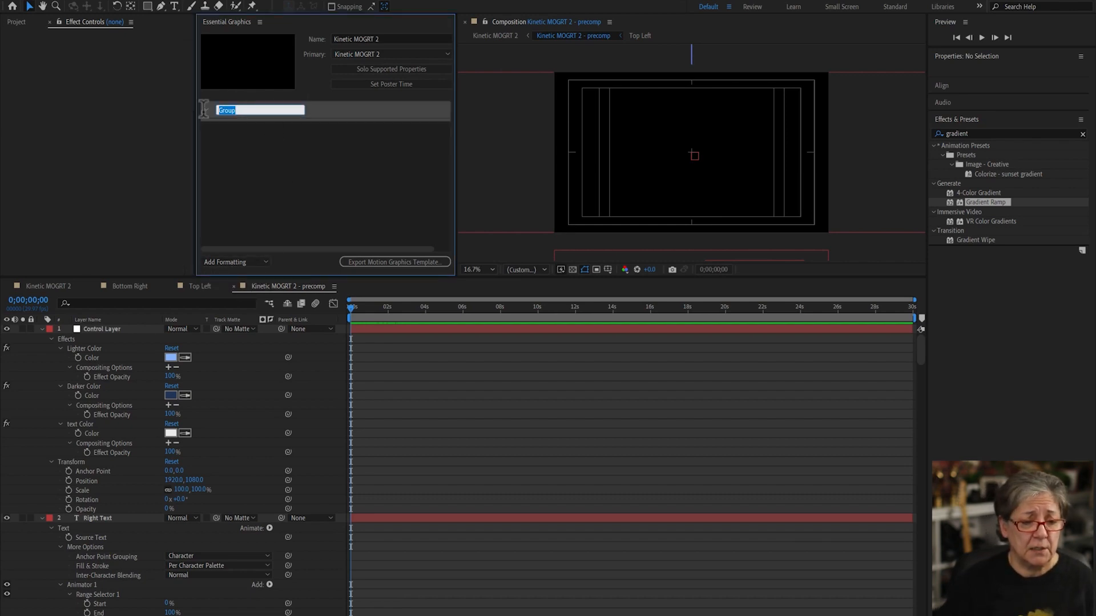
type("Colors")
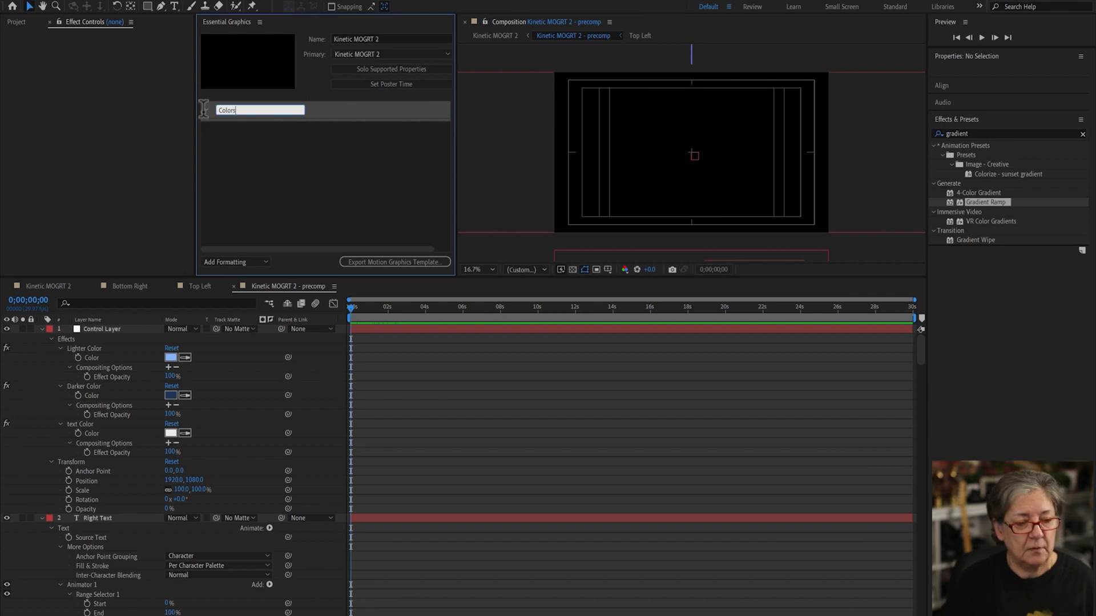
left_click(95, 171)
Add the Color property of the Control Layer's Lighter Color effect to the template controls.
left_click_drag(92, 350, 253, 121)
left_click_drag(84, 348, 252, 145)
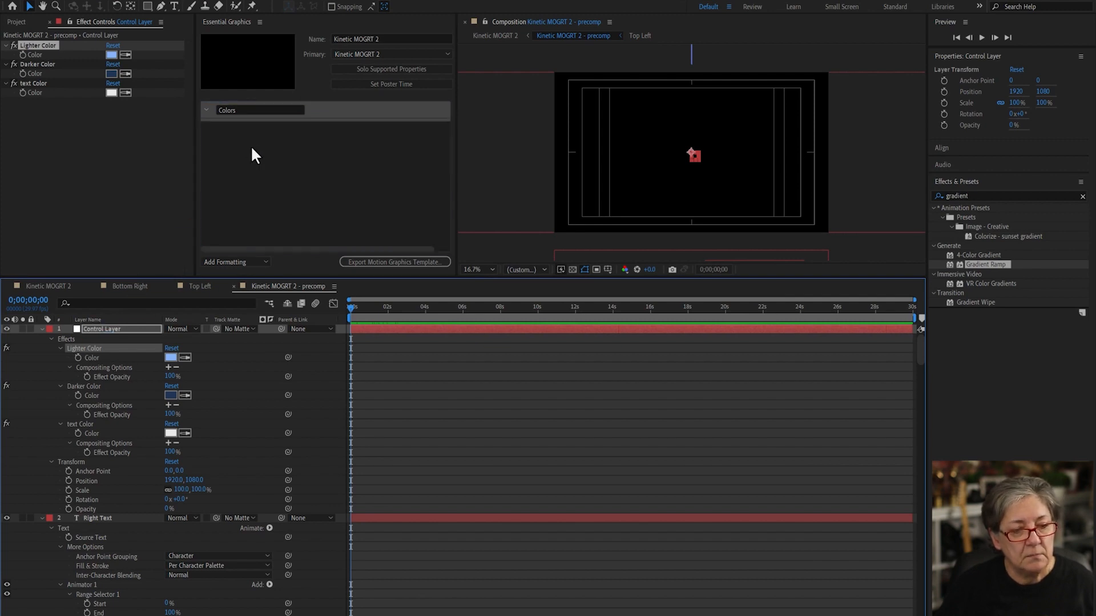
left_click(270, 175)
left_click_drag(84, 354, 250, 122)
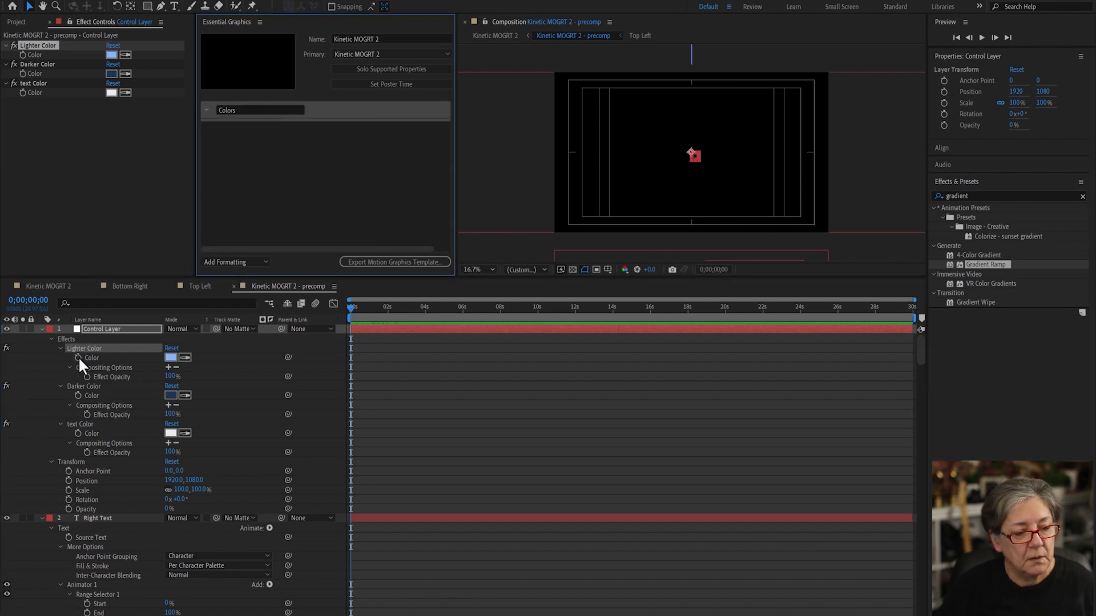
left_click_drag(89, 356, 290, 123)
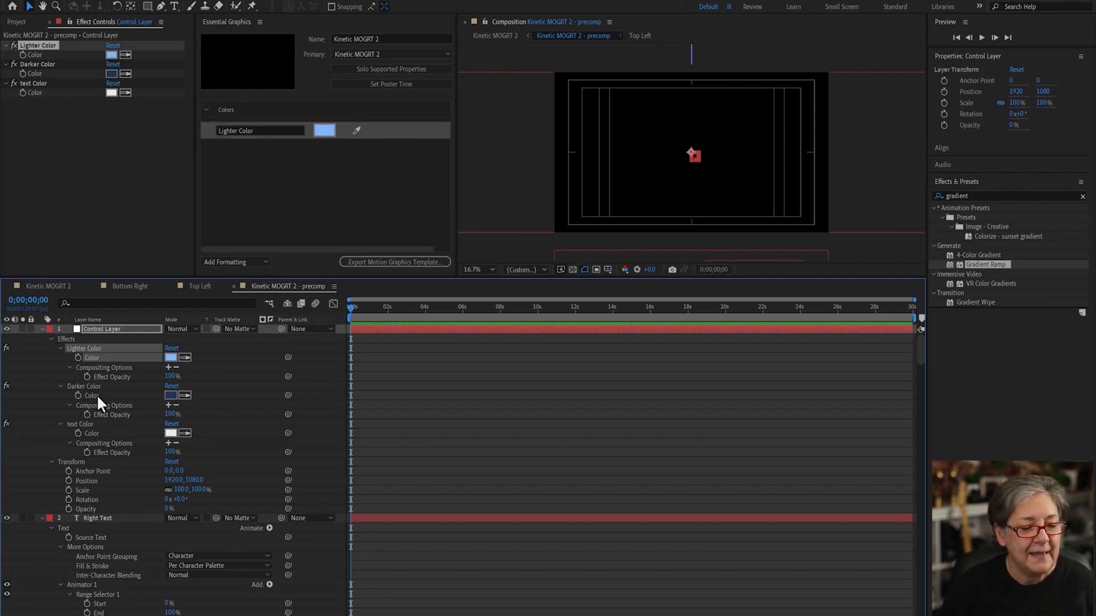
Add the Darker Color and text Color controls, naming the latter Text Color, and gather all three colors in the Colors group.
left_click_drag(98, 394, 268, 155)
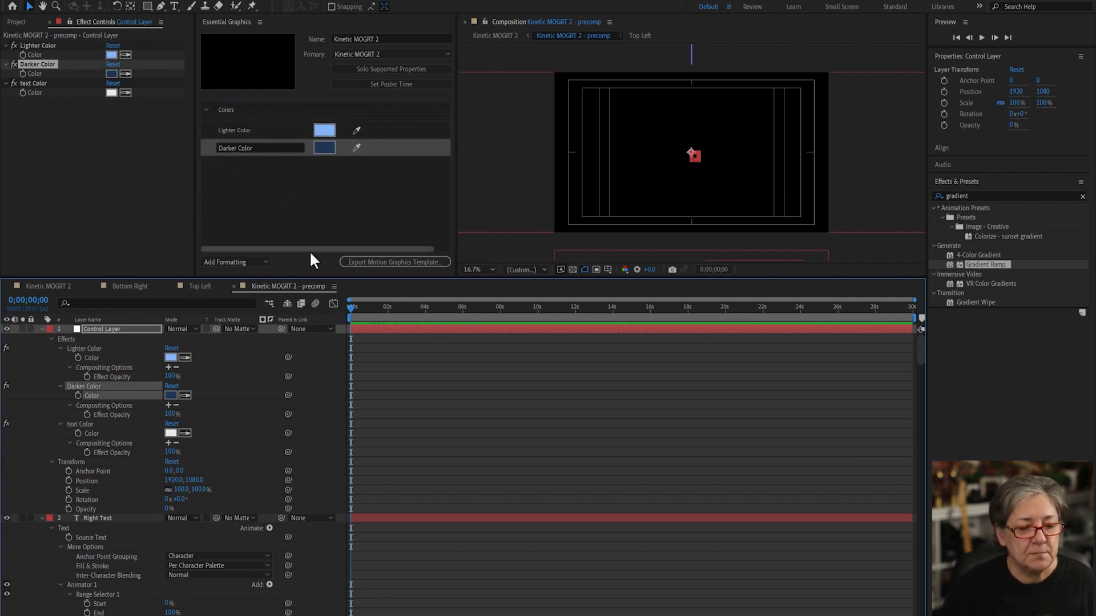
left_click_drag(91, 433, 274, 183)
left_click_drag(242, 123, 223, 165)
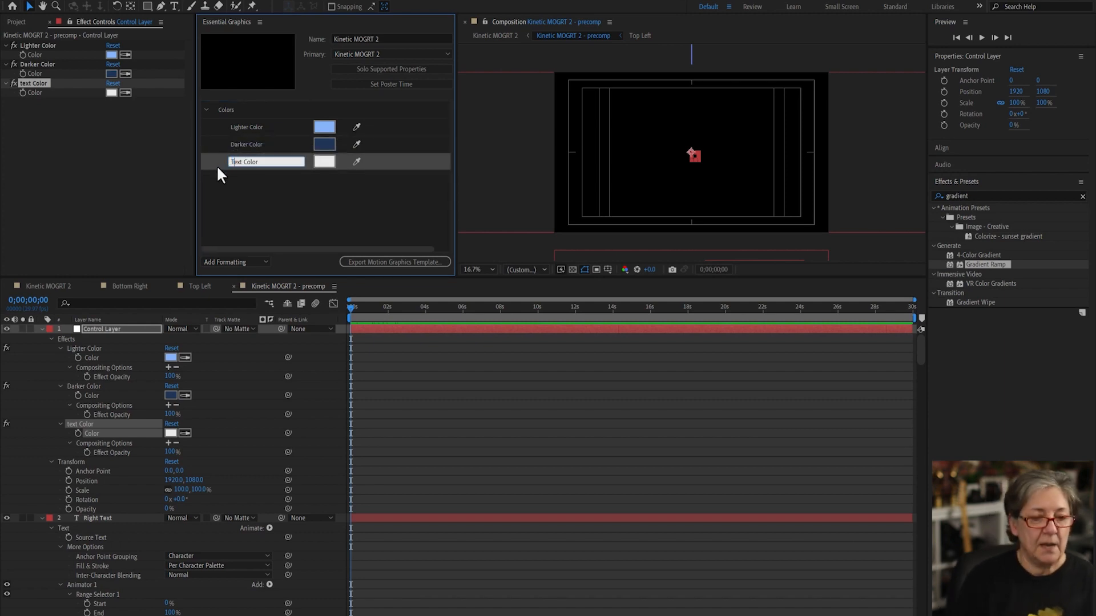
left_click(230, 181)
left_click(206, 110)
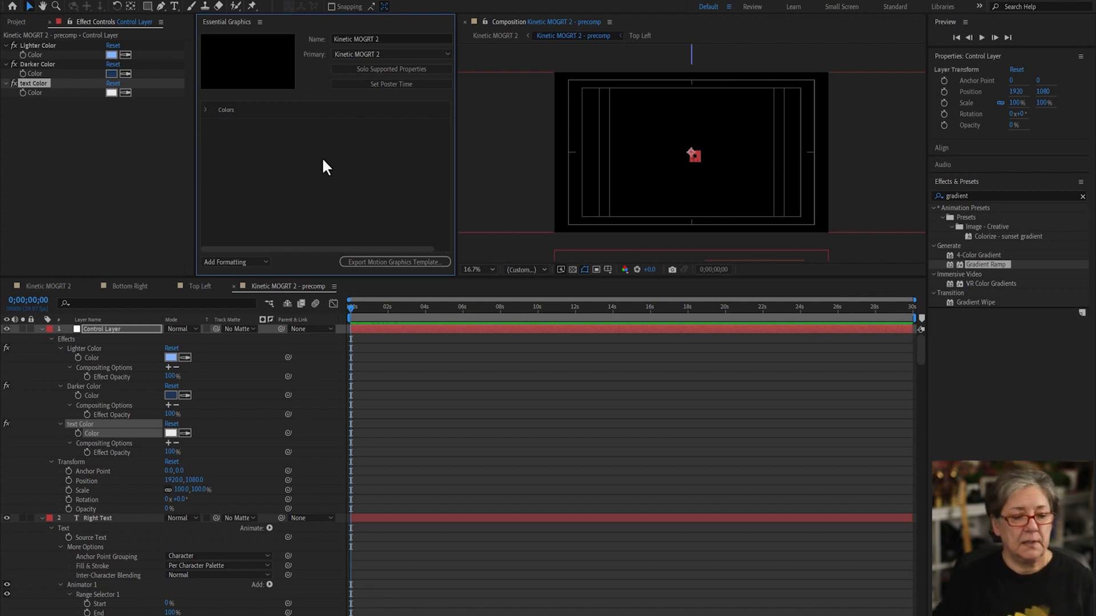
Add the Right Text layer's Source Text to the template and rename the control Source Right Text.
left_click(41, 329)
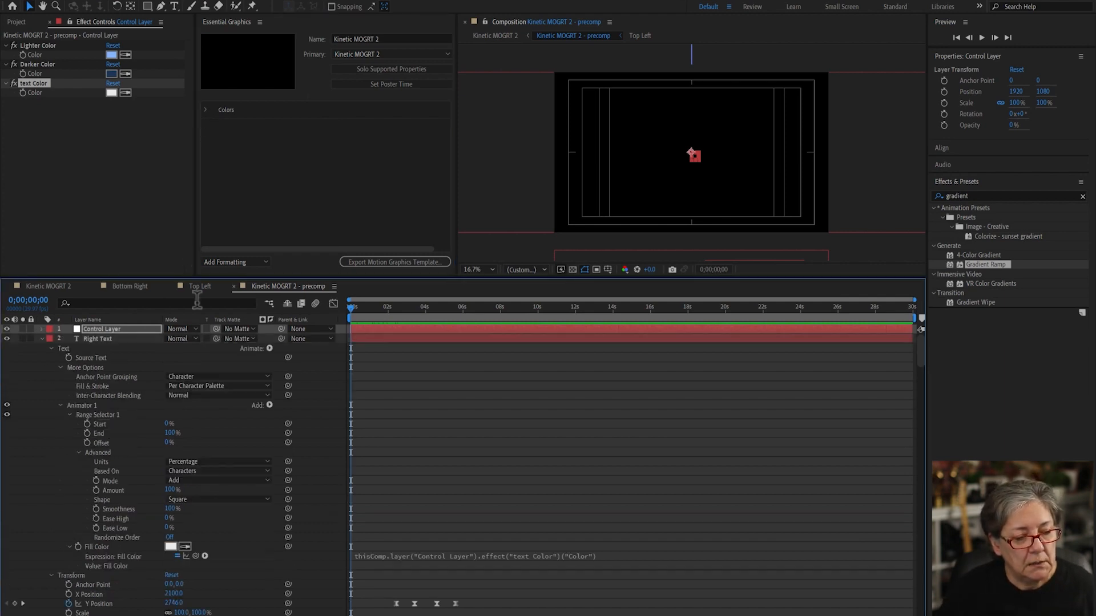
left_click_drag(83, 357, 229, 161)
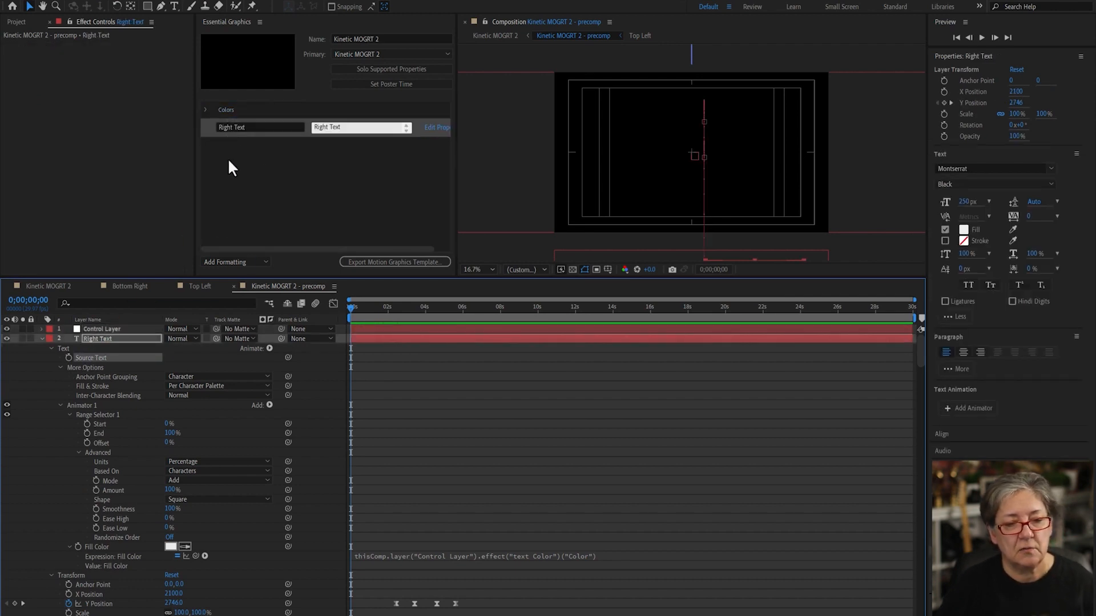
left_click(228, 127)
type("Source")
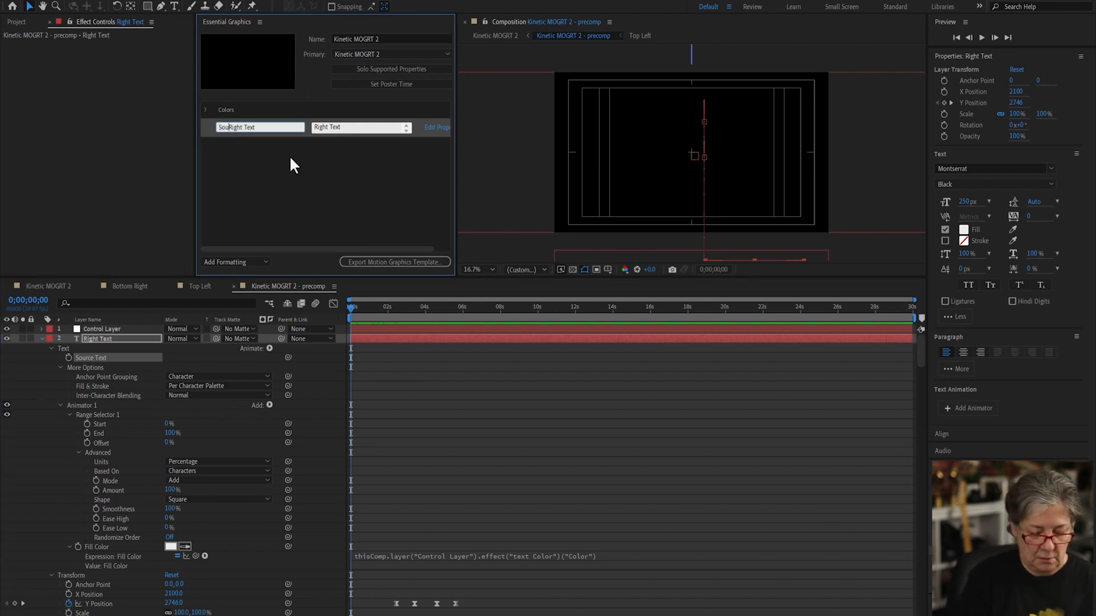
key("Return")
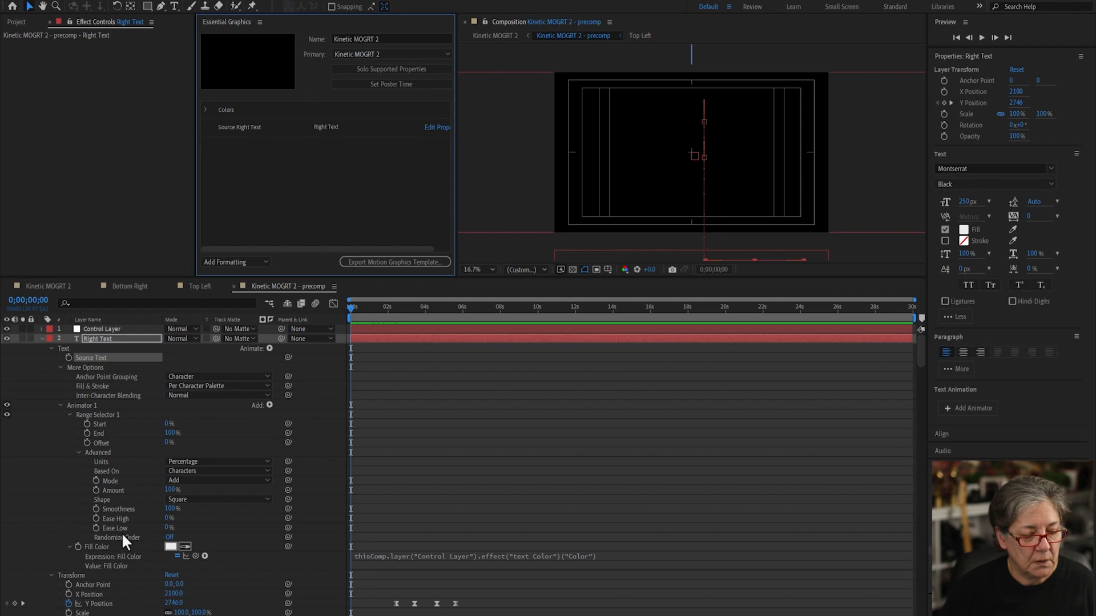
Add the Left Text layer's Source Text to the template and rename the control Source Left Text.
scroll(121, 532, "down", 5)
scroll(122, 514, "down", 9)
left_click_drag(93, 471, 230, 152)
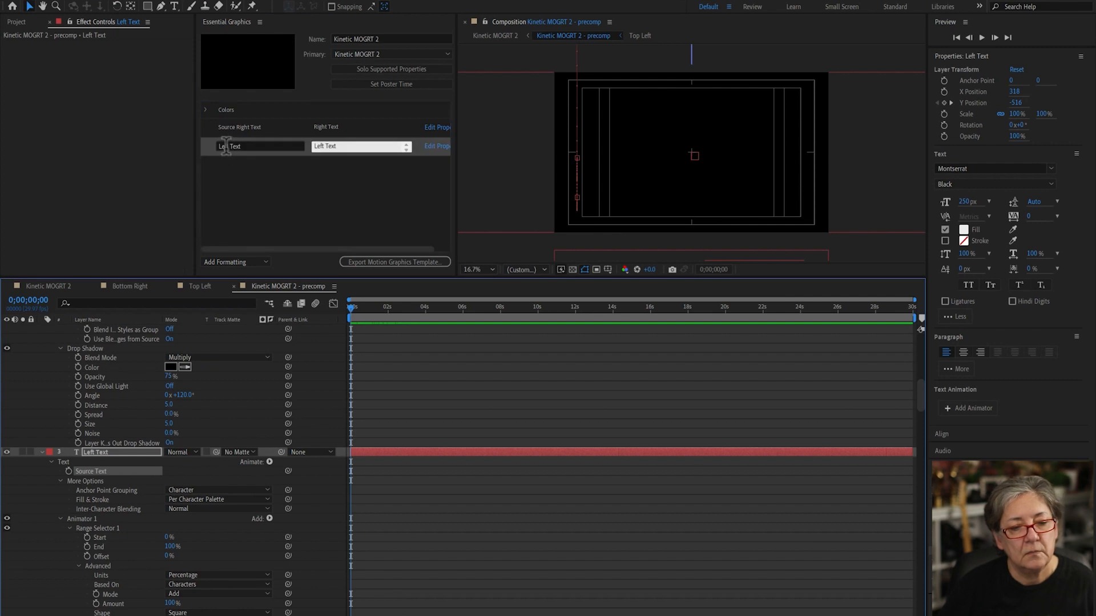
left_click(219, 145)
type("Source")
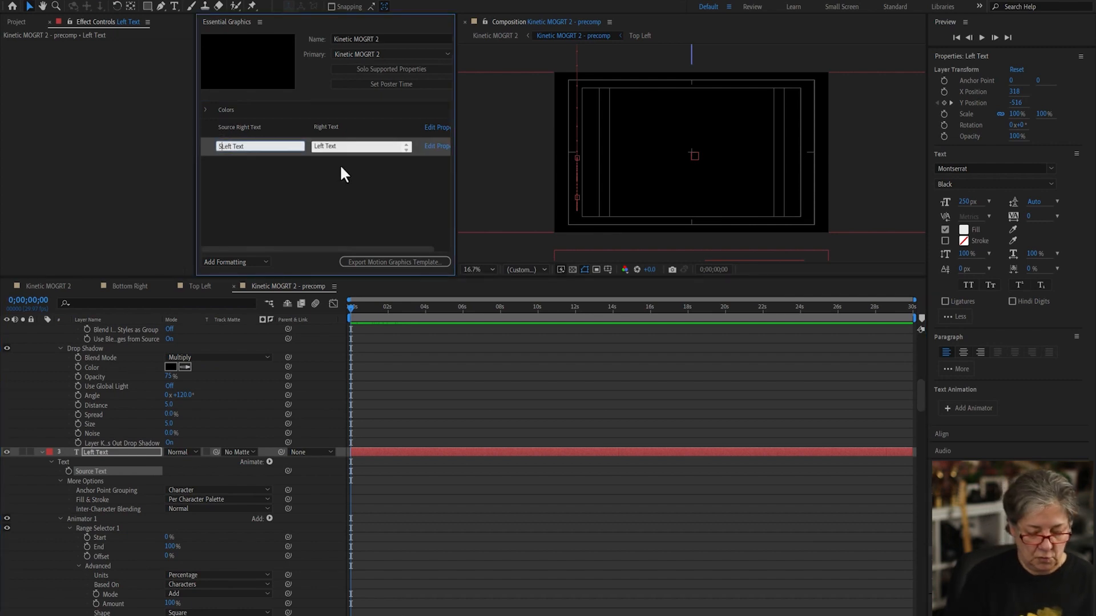
key("Return")
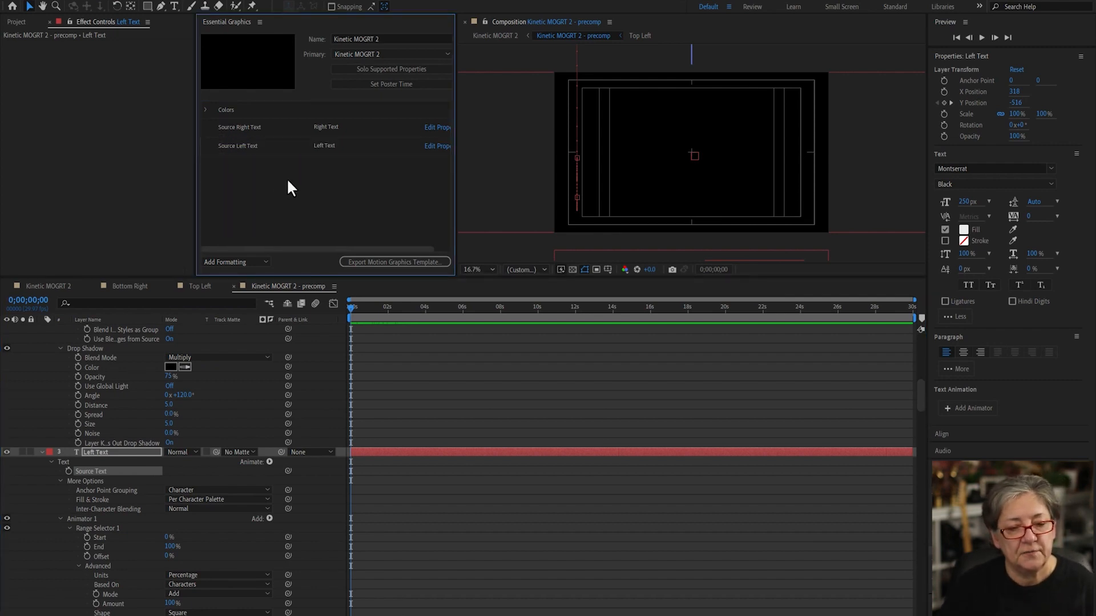
Add a second group named text to the template controls.
left_click(236, 263)
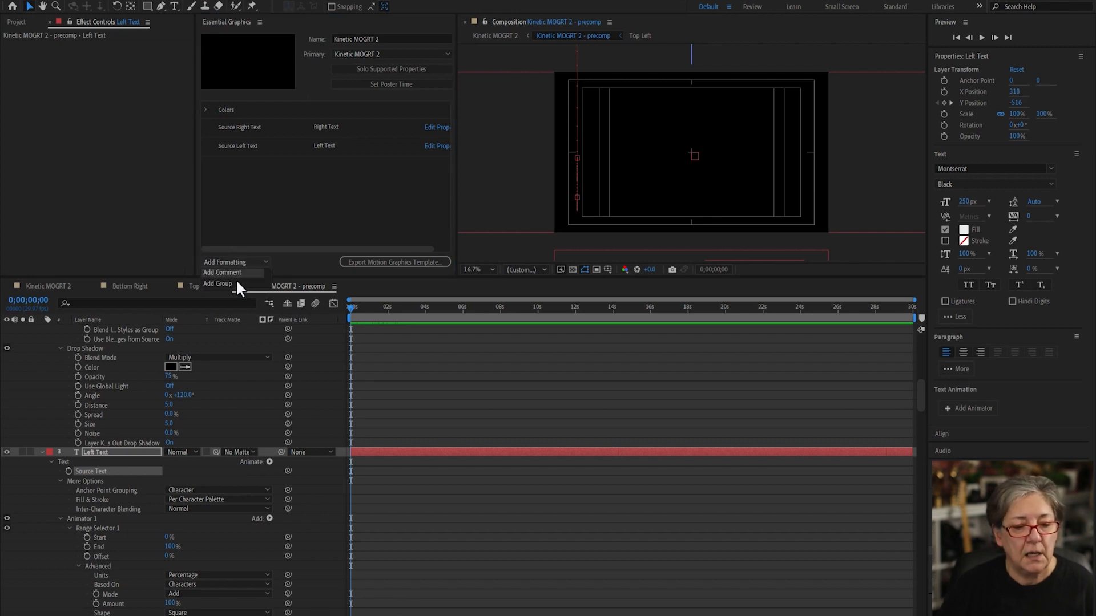
left_click(235, 282)
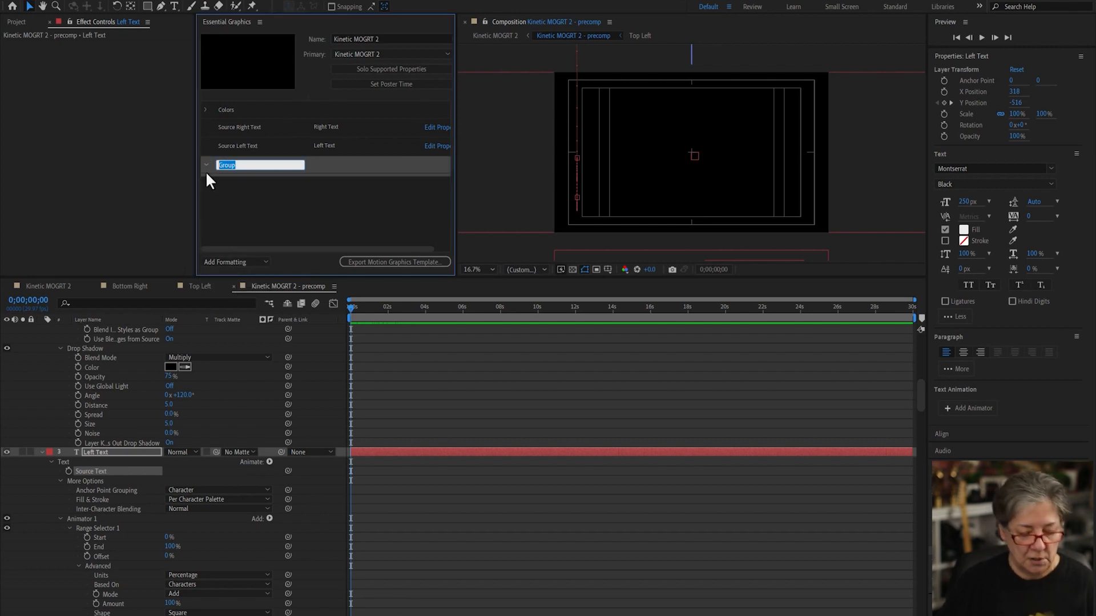
type("text")
key("Return")
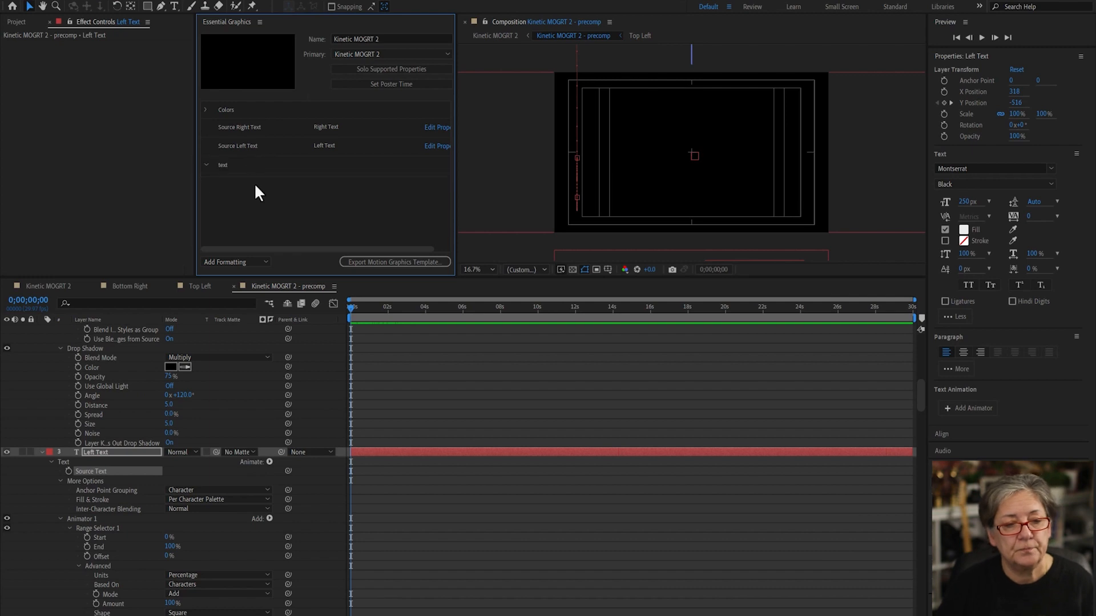
Move the Source Left Text and Source Right Text controls into the text group, with the left one first.
left_click(248, 129)
left_click(245, 142)
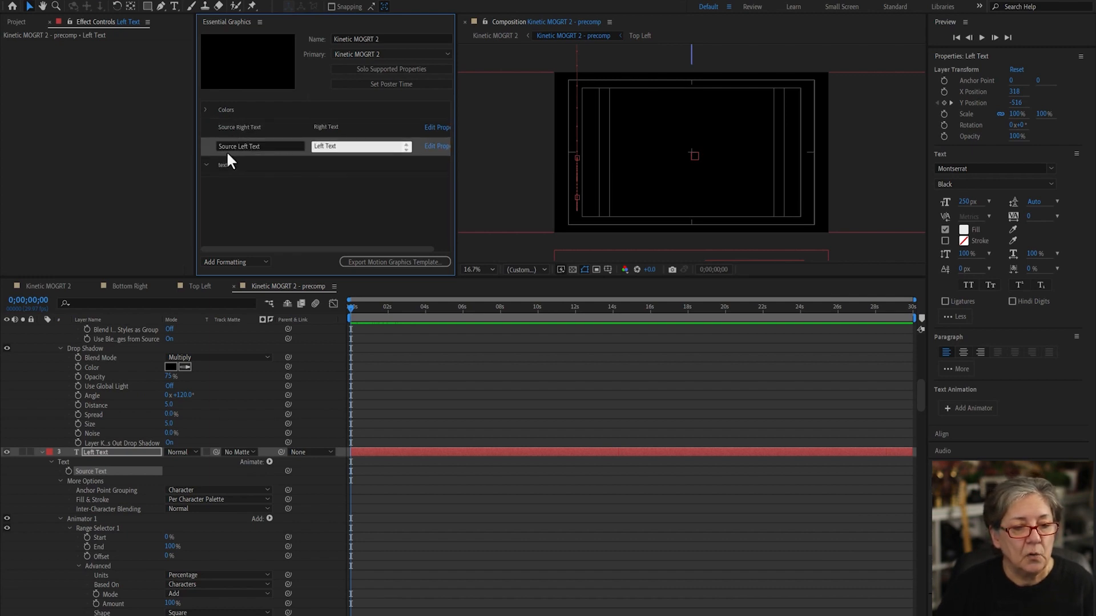
left_click_drag(223, 154, 257, 169)
left_click_drag(242, 128, 268, 173)
left_click(318, 202)
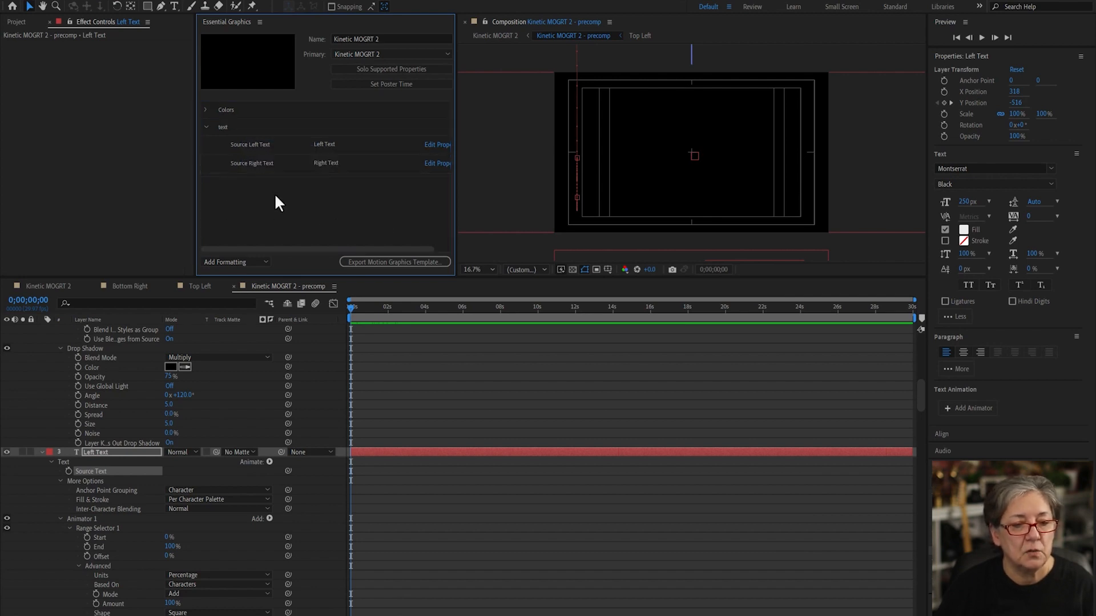
Capitalise the text group's name as Text.
left_click(225, 129)
left_click(217, 127)
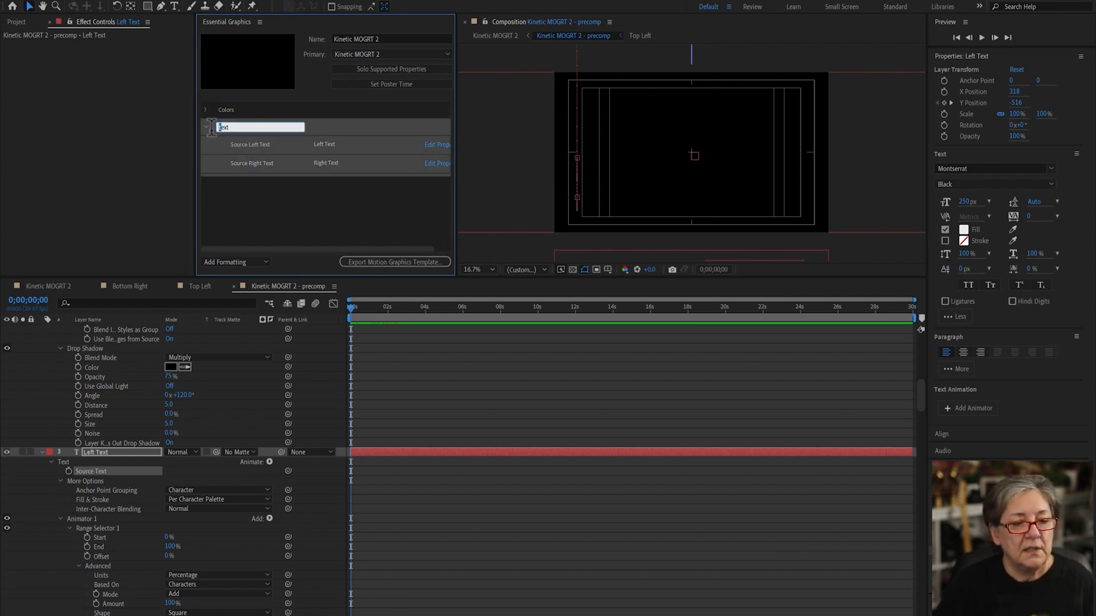
type("Text")
key("Return")
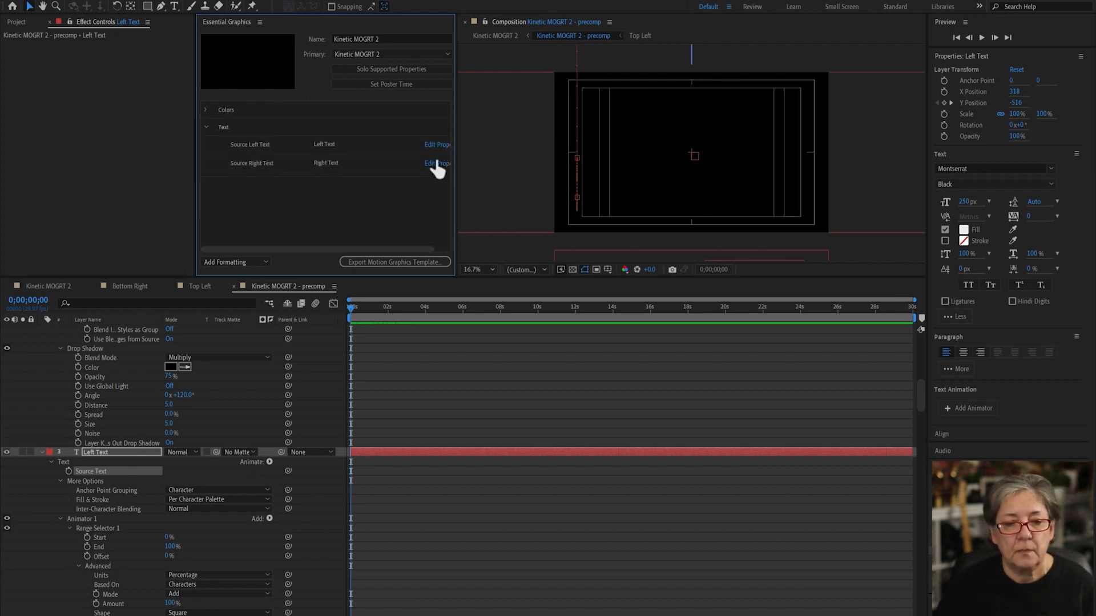
Enable custom font selection and font size adjustment for both the Source Left Text and Source Right Text controls, and collapse the Text group.
left_click(437, 147)
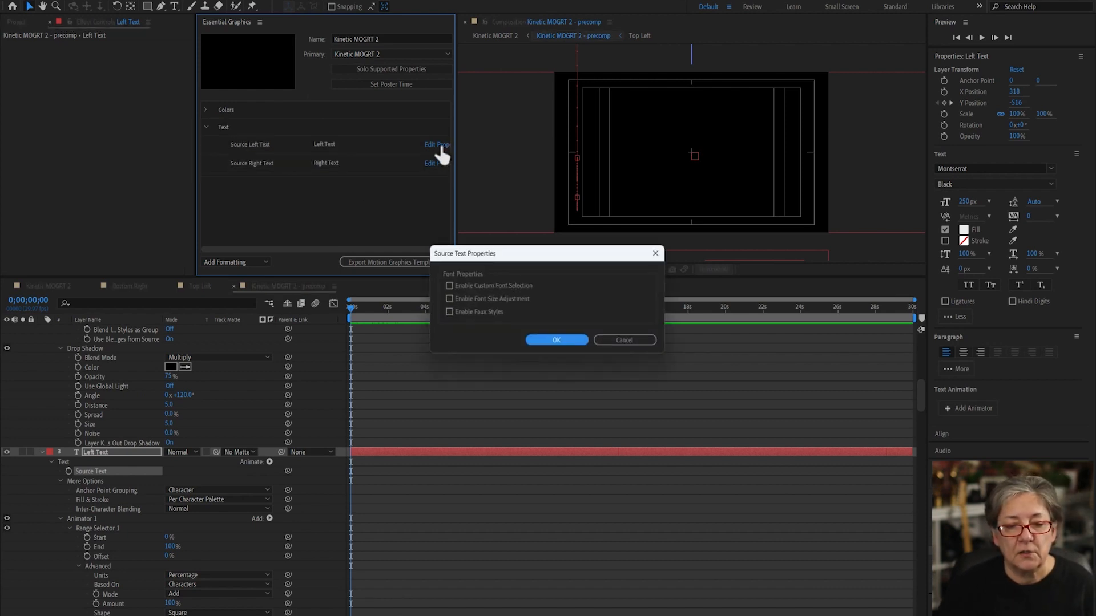
left_click(446, 286)
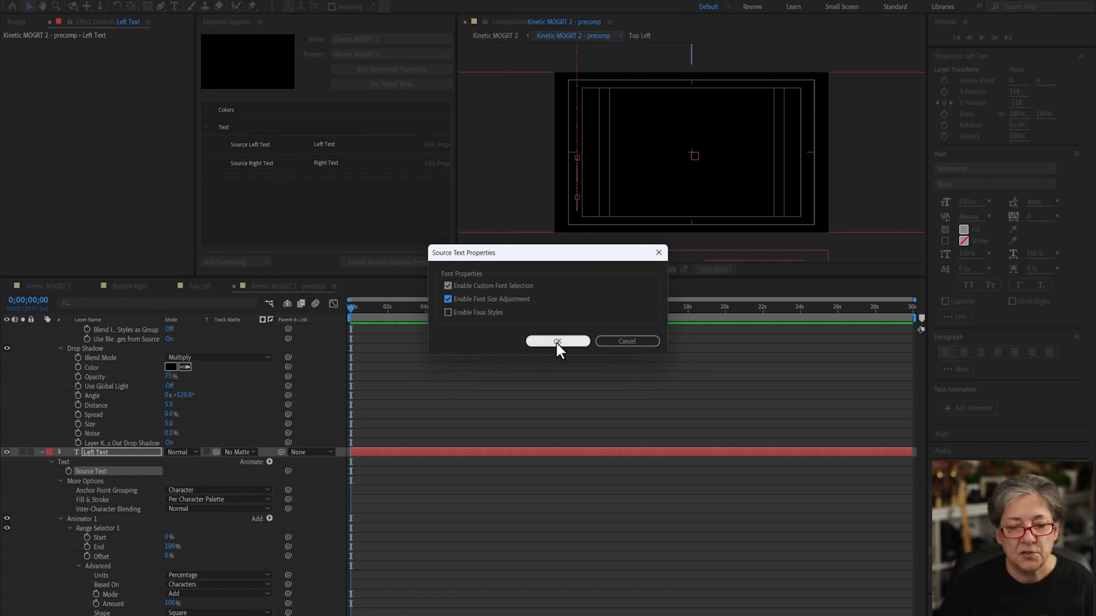
left_click(556, 341)
left_click(438, 206)
left_click(448, 286)
left_click(448, 300)
left_click(556, 342)
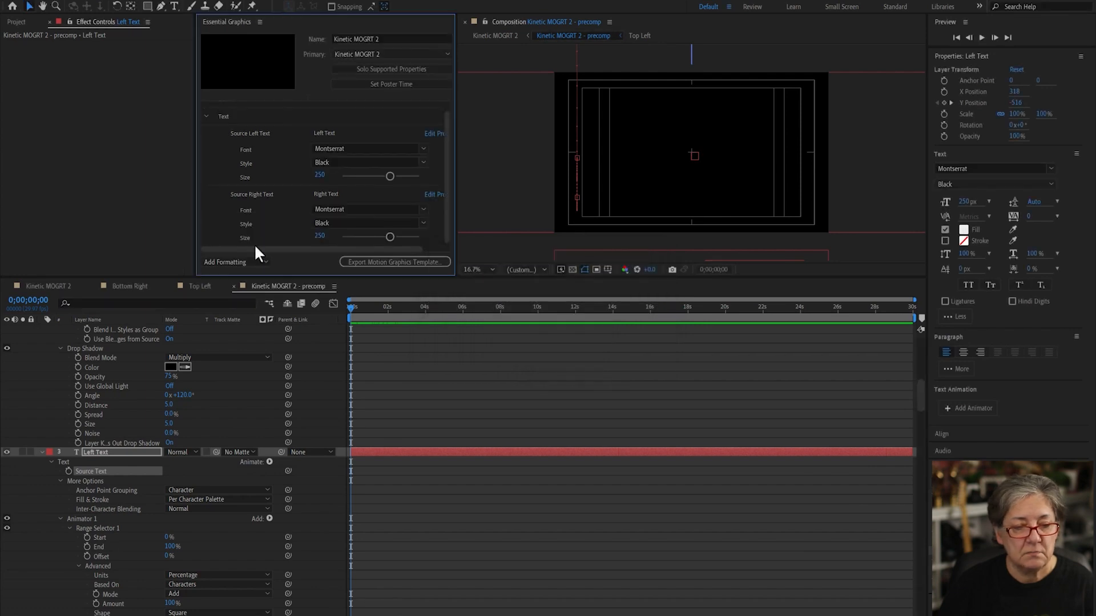
left_click(207, 116)
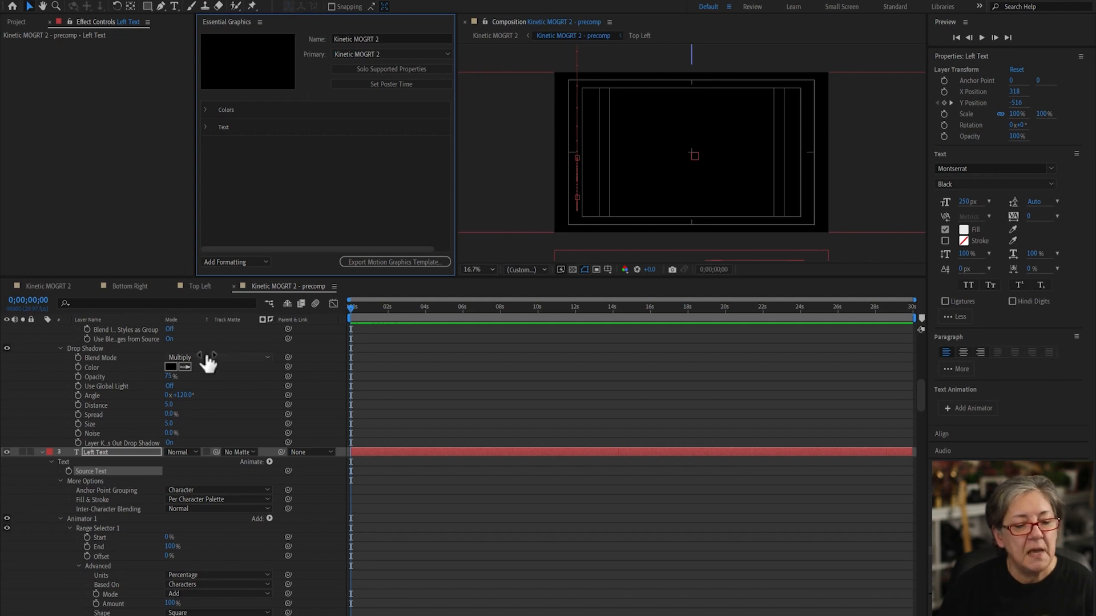
Collapse the expanded properties of the precomp's layers from Right Text down to Left Solid.
scroll(213, 340, "up", 5)
scroll(214, 350, "up", 7)
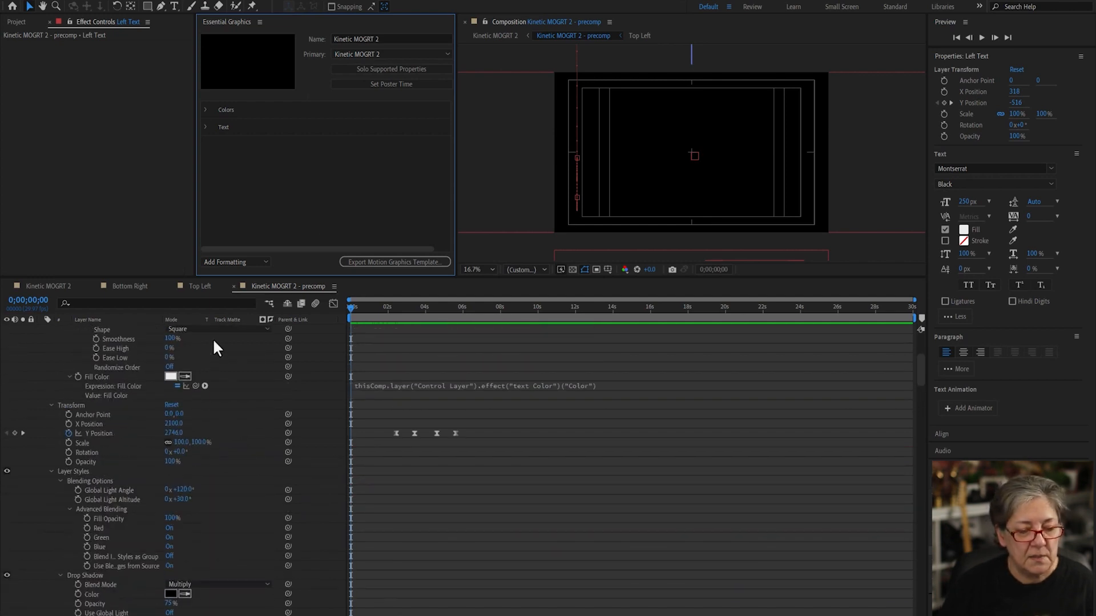
scroll(215, 342, "down", 7)
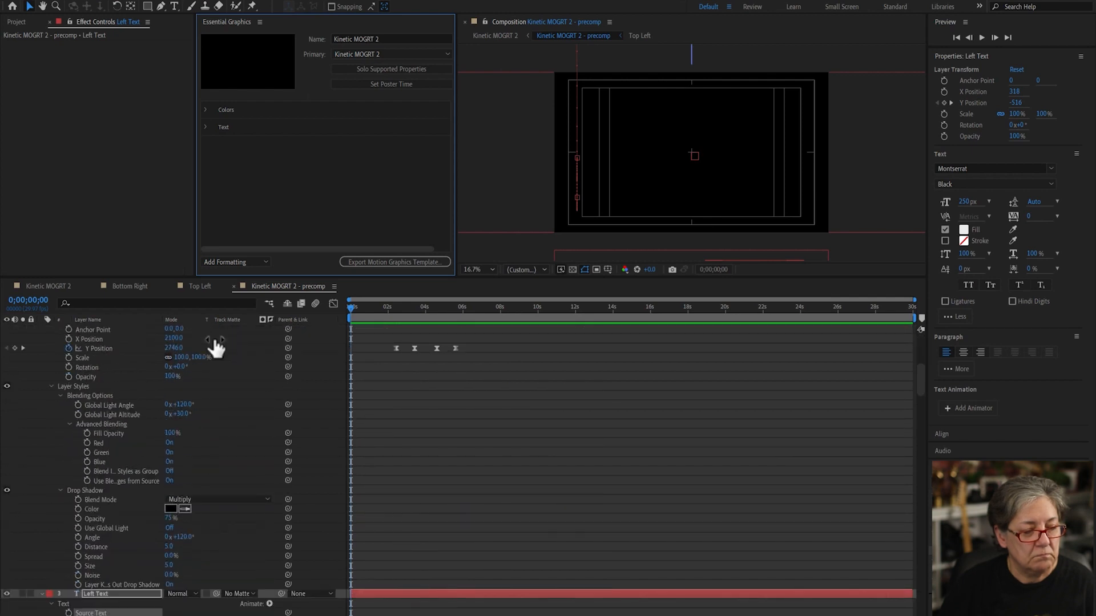
scroll(214, 342, "up", 3)
scroll(212, 337, "up", 4)
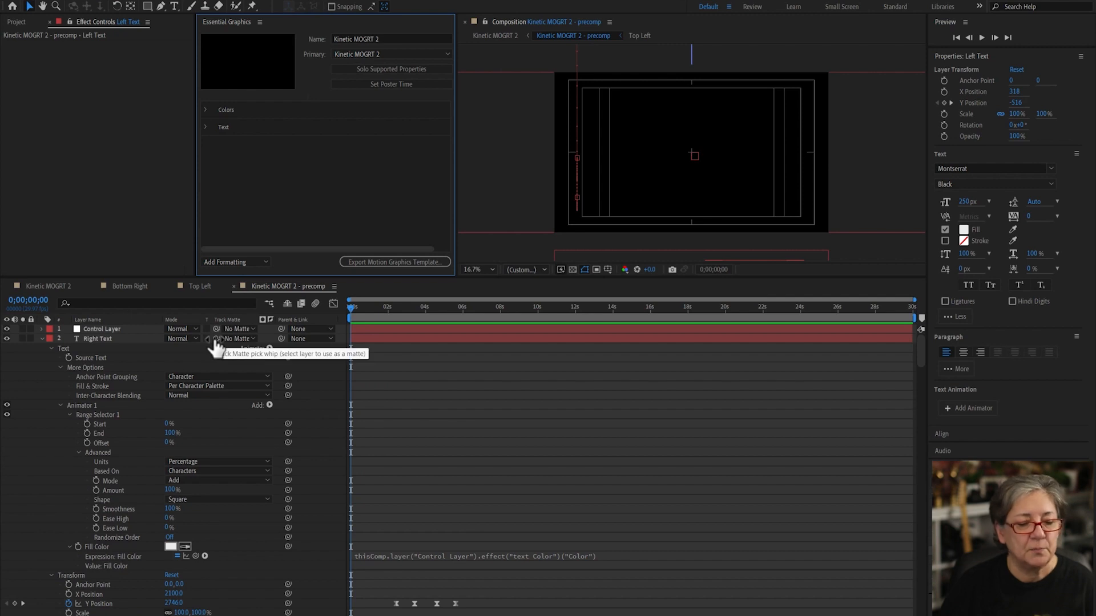
left_click(51, 349)
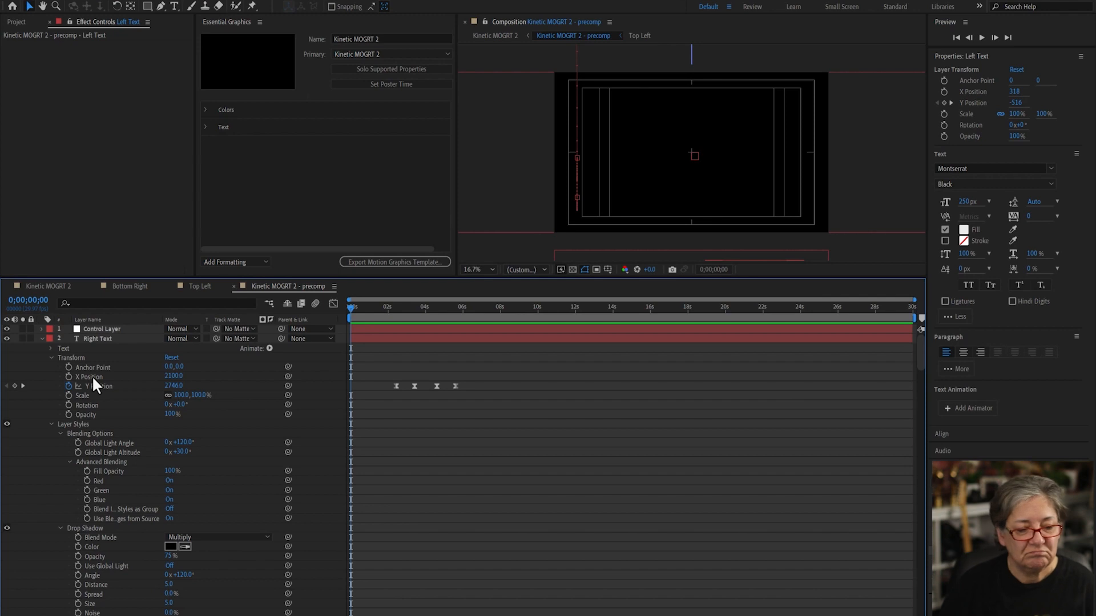
left_click(41, 338)
left_click(43, 348)
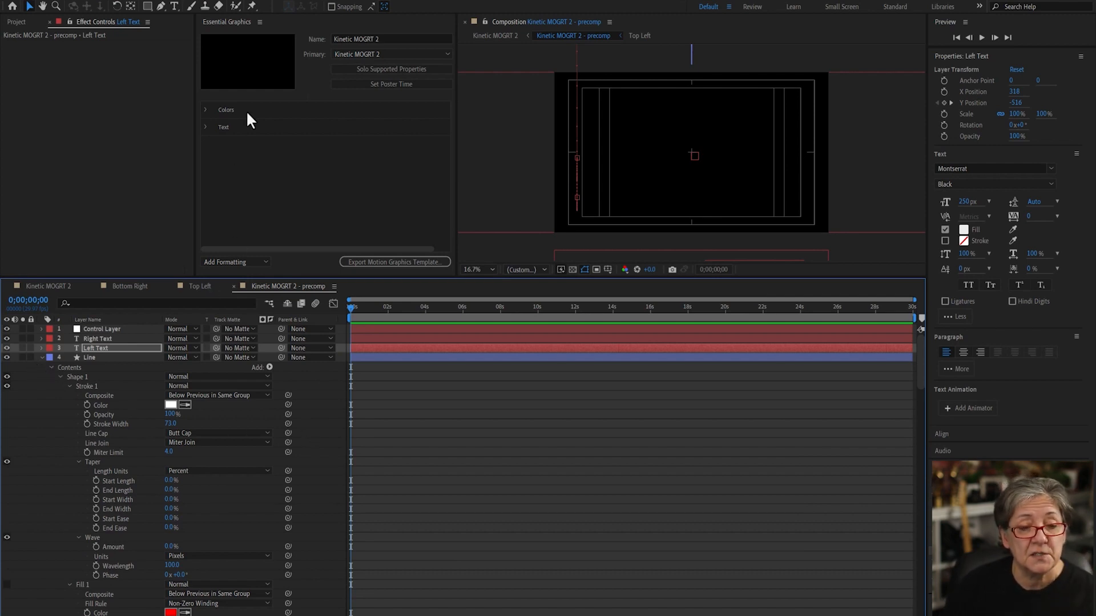
left_click(42, 356)
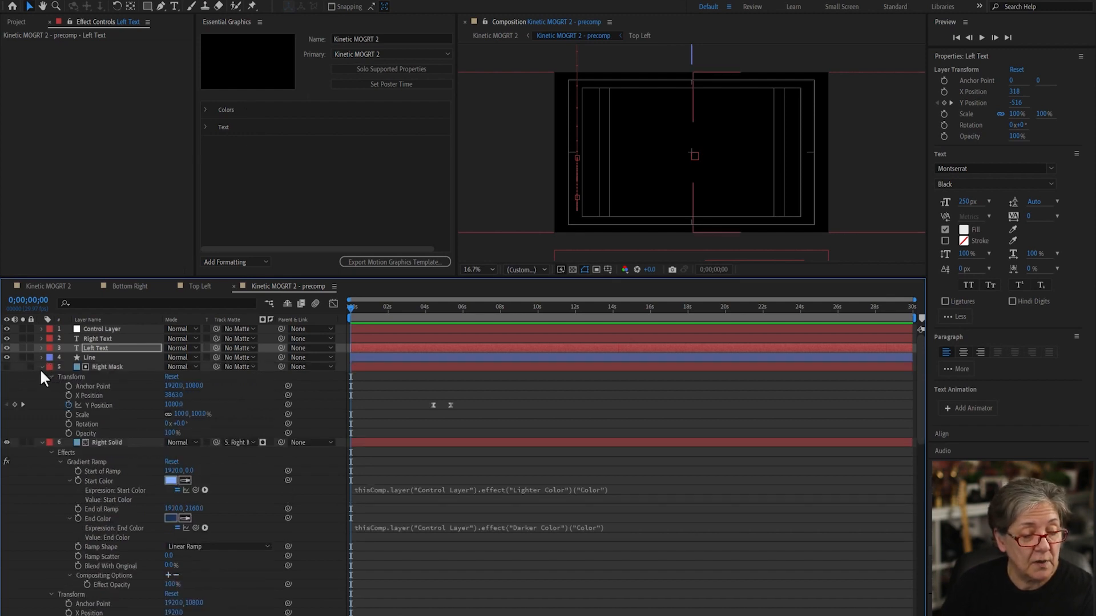
left_click(42, 367)
left_click(42, 376)
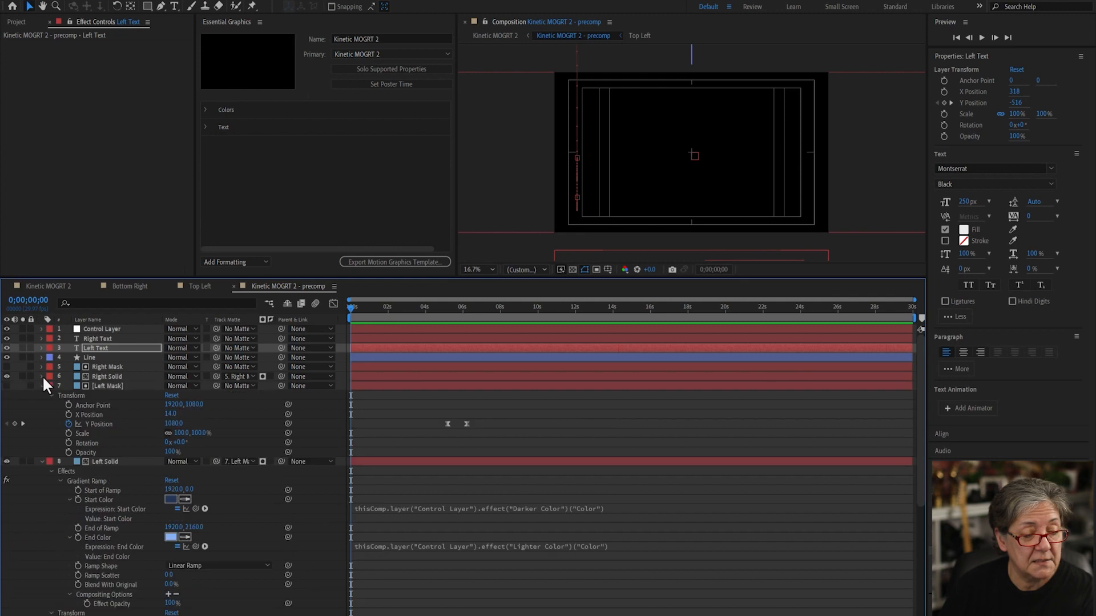
left_click(42, 386)
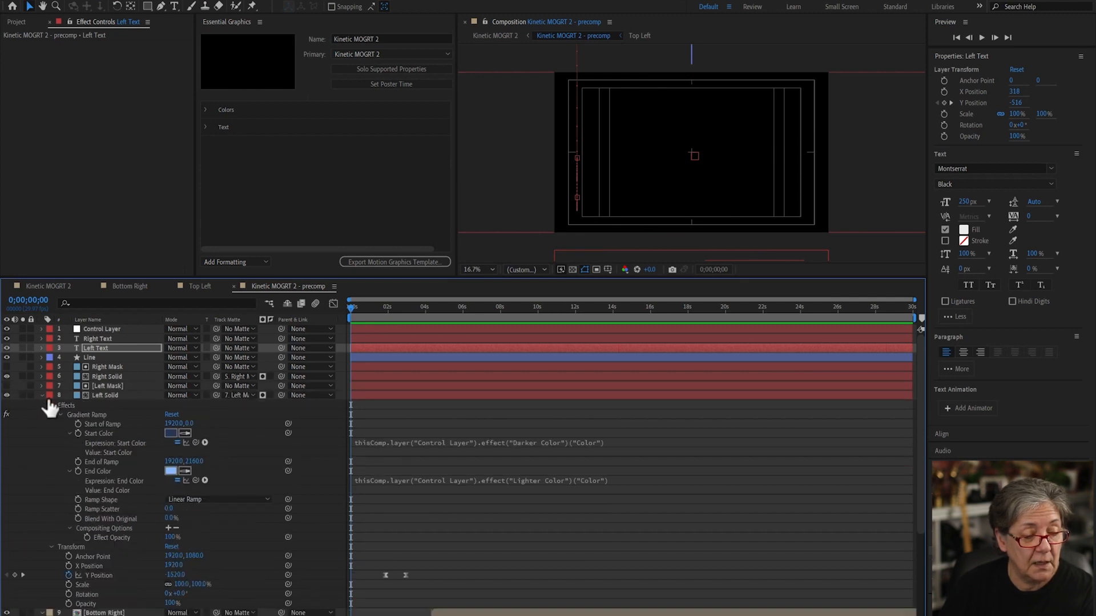
left_click(39, 395)
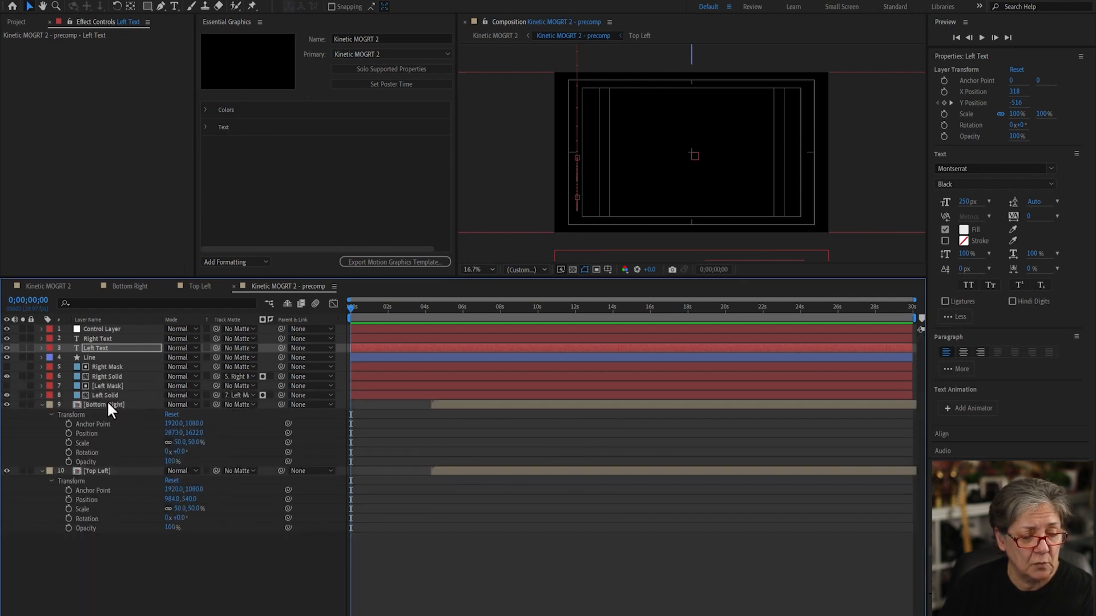
Add the Bottom Right layer to the template as a media control and rename it Bottom Right Video Placeholder.
left_click(133, 518)
left_click_drag(100, 403, 280, 138)
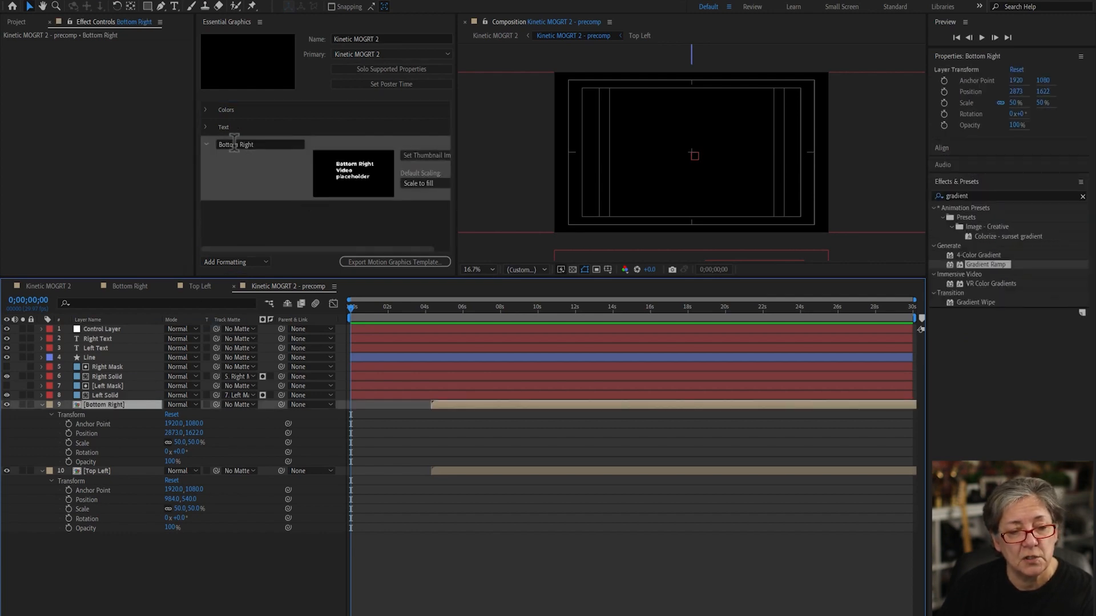
left_click(257, 143)
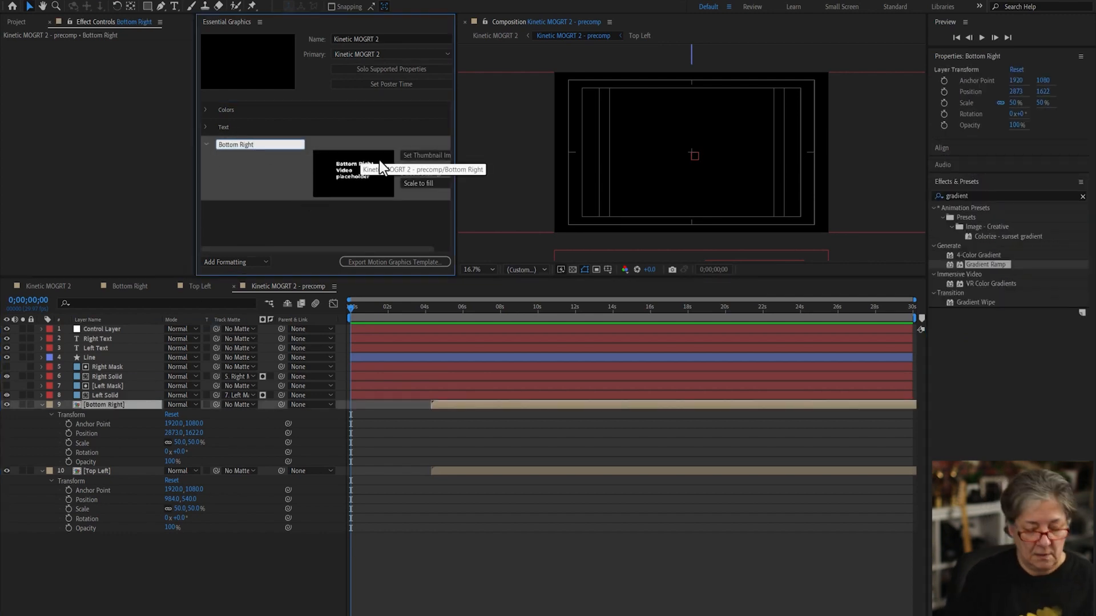
type("Video Placehold")
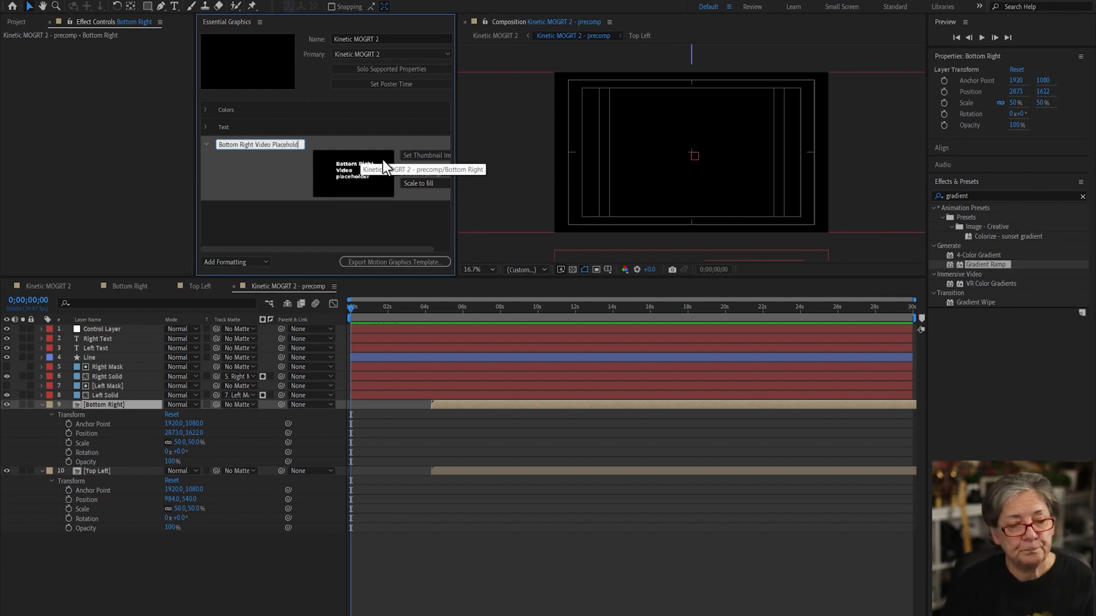
type("er")
key("Return")
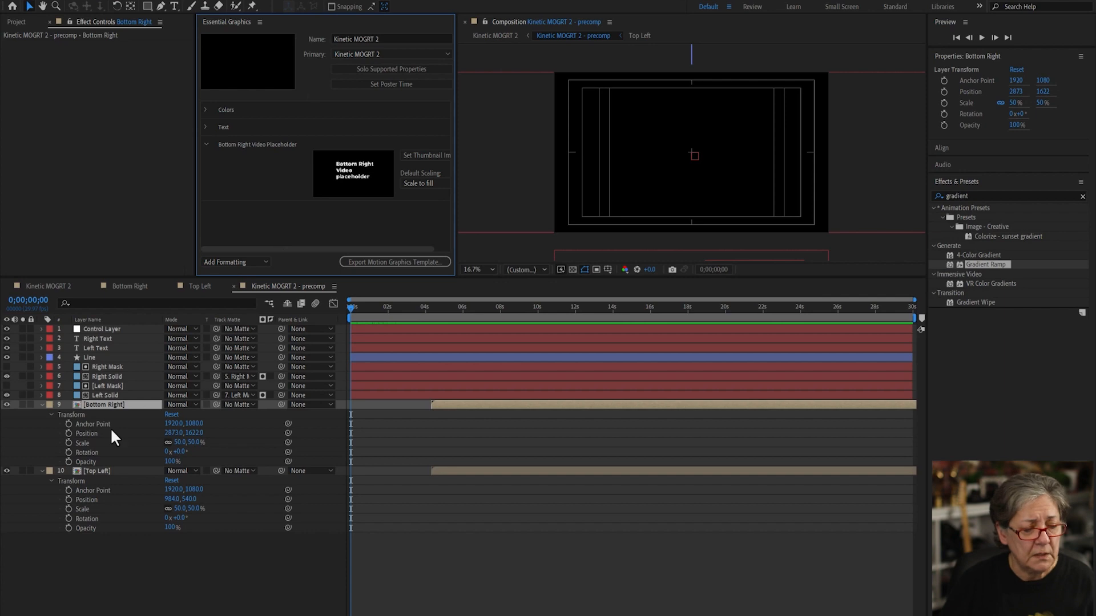
Add the Top Left layer to the template as a media control and rename it Top Left Video Placeholder.
left_click_drag(92, 472, 286, 214)
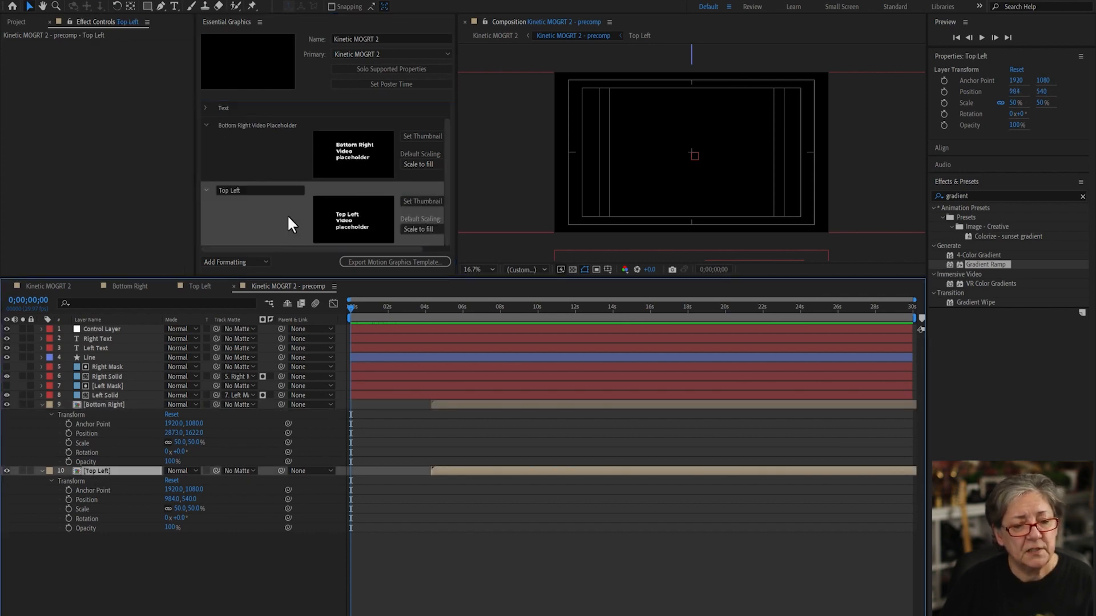
left_click(252, 188)
type("Video Placeholder")
key("Return")
left_click(118, 178)
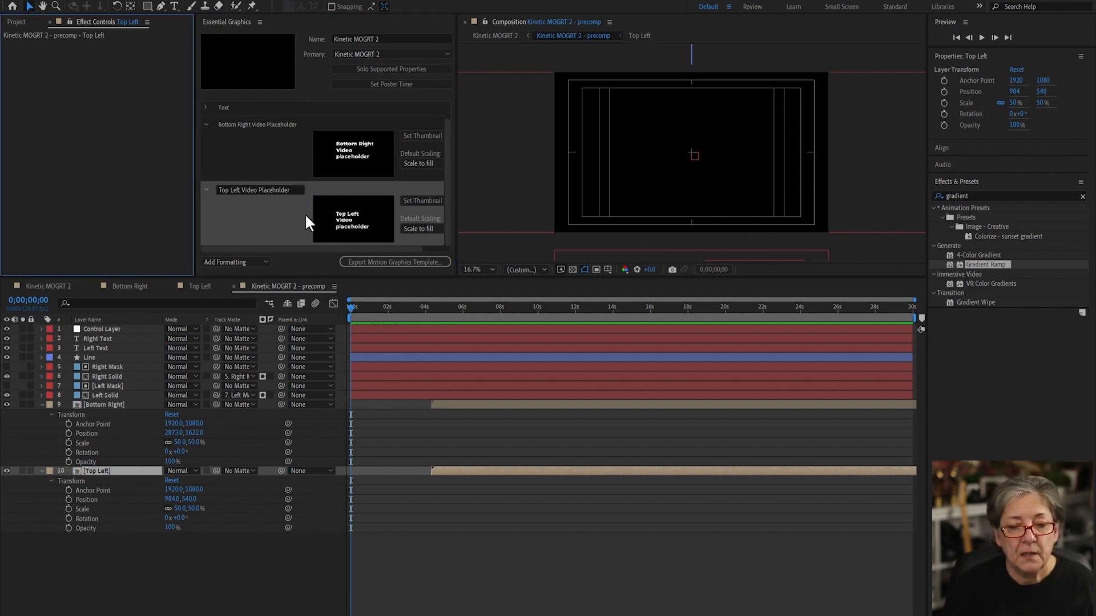
left_click(429, 201)
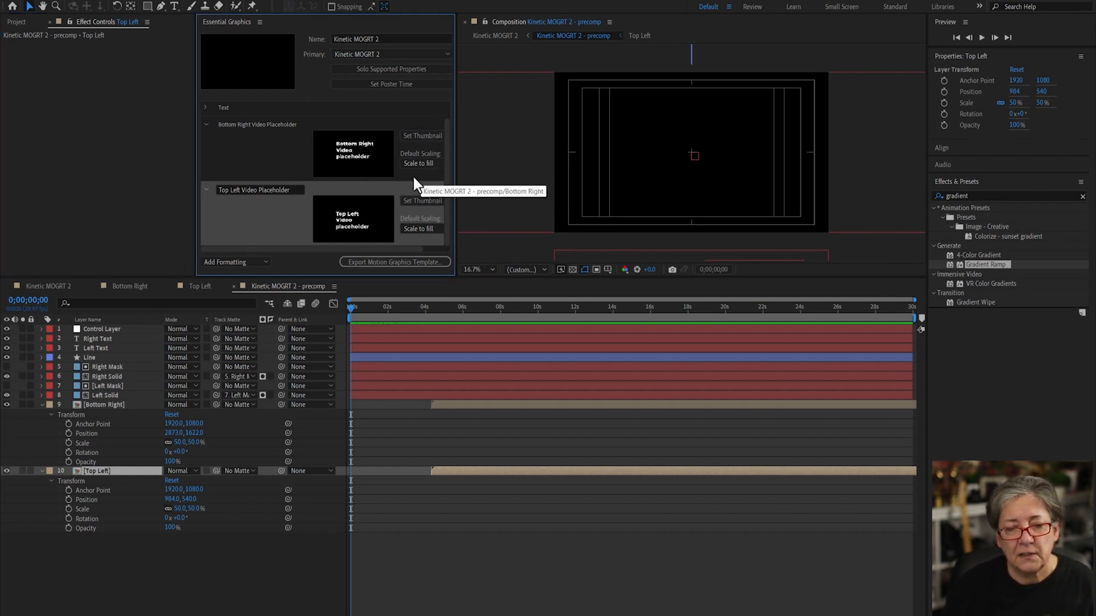
Try to set the template's poster time from different frames of the precomp.
left_click_drag(411, 316, 573, 308)
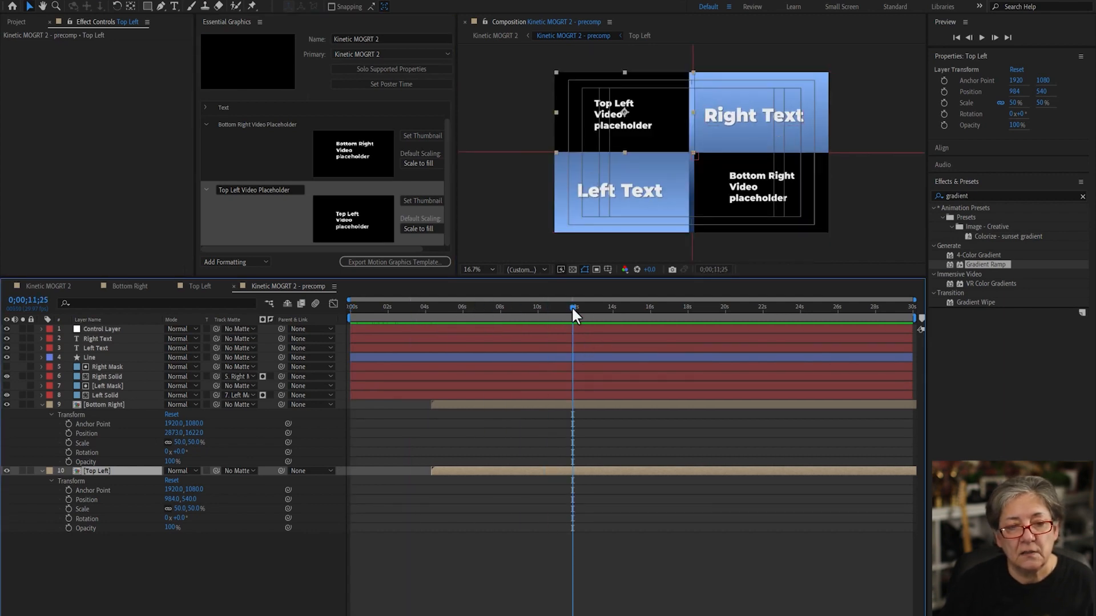
left_click(419, 84)
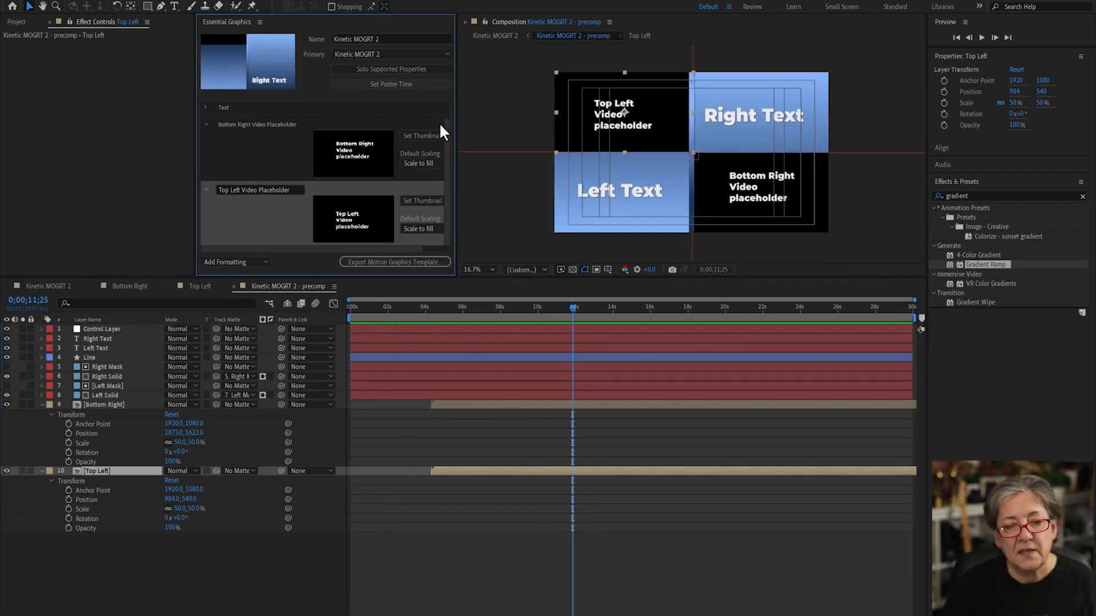
left_click_drag(587, 306, 697, 310)
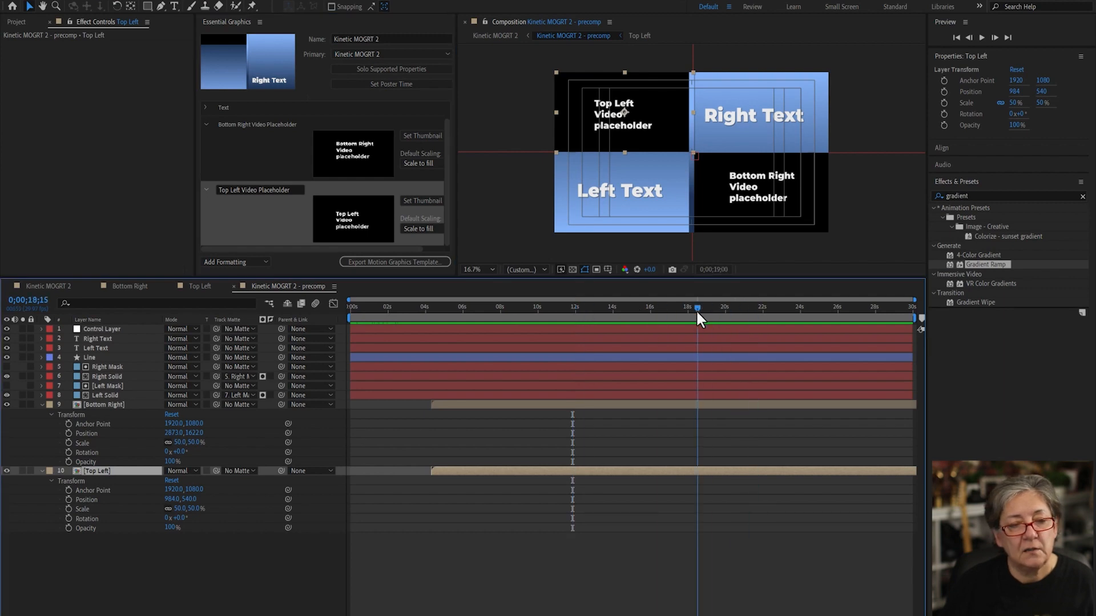
left_click(390, 83)
left_click_drag(594, 307, 547, 315)
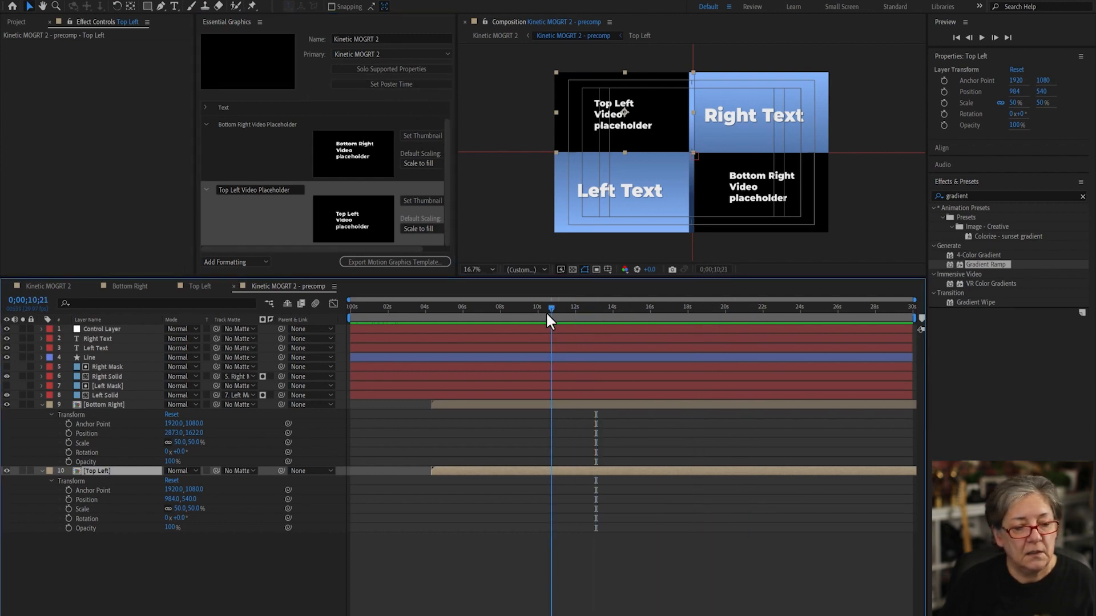
Set the template's poster time at 0;00;07;07 in the Kinetic MOGRT 2 composition.
left_click(64, 289)
left_click(630, 308)
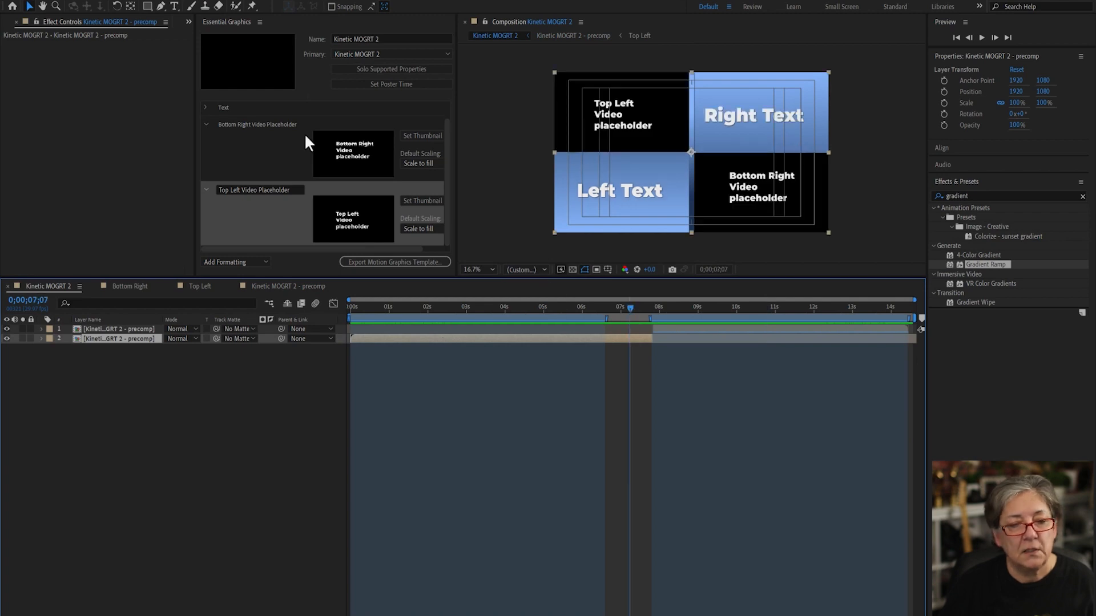
left_click(370, 83)
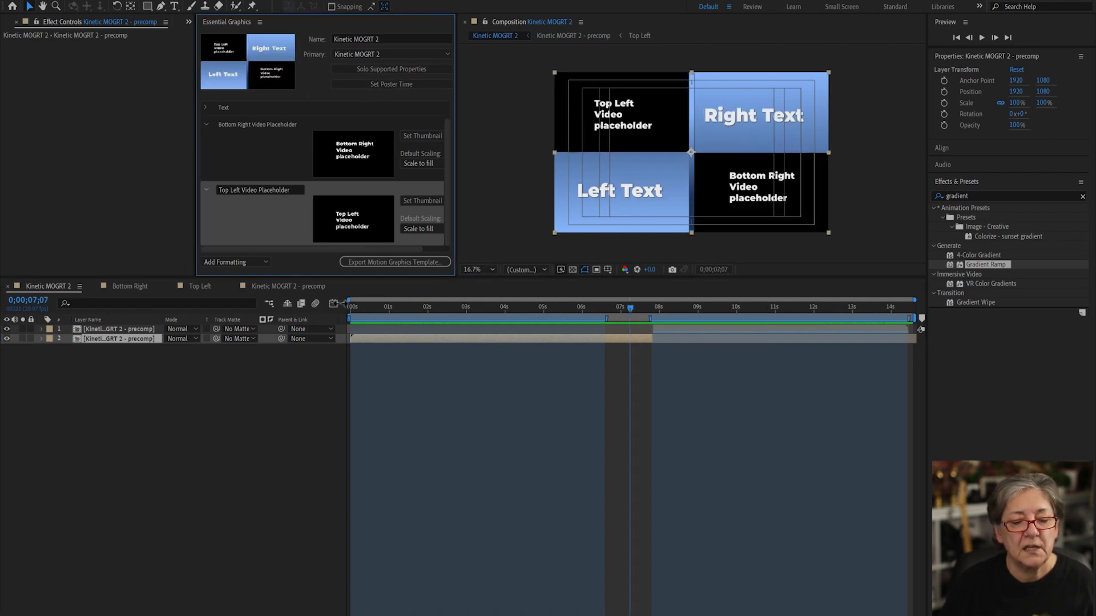
left_click(263, 474)
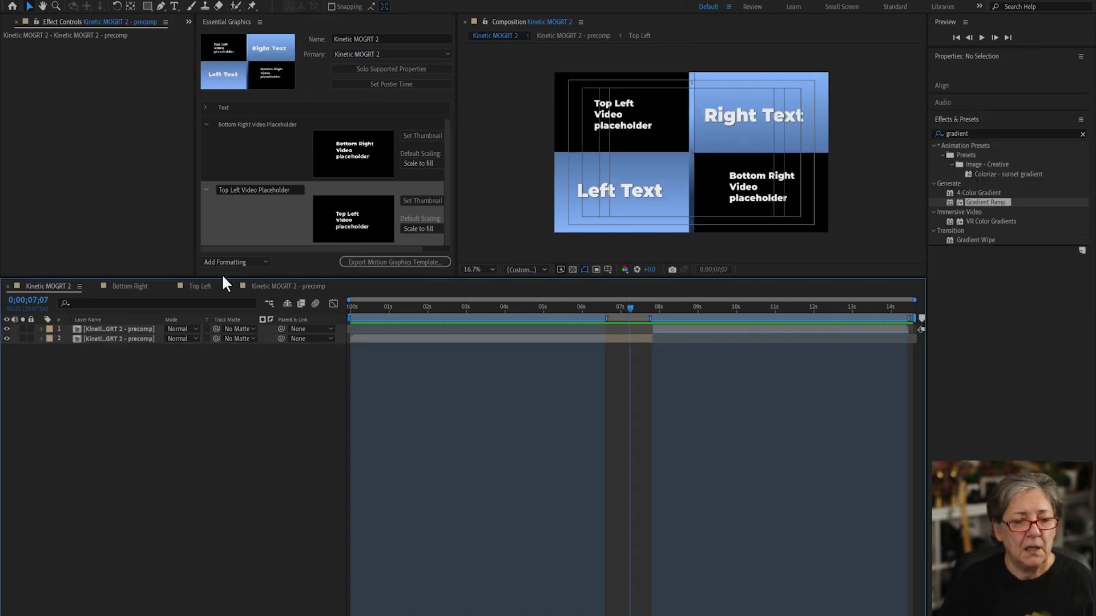
Collapse both video placeholder controls and add a group named Videos to the template.
left_click(206, 124)
left_click(206, 164)
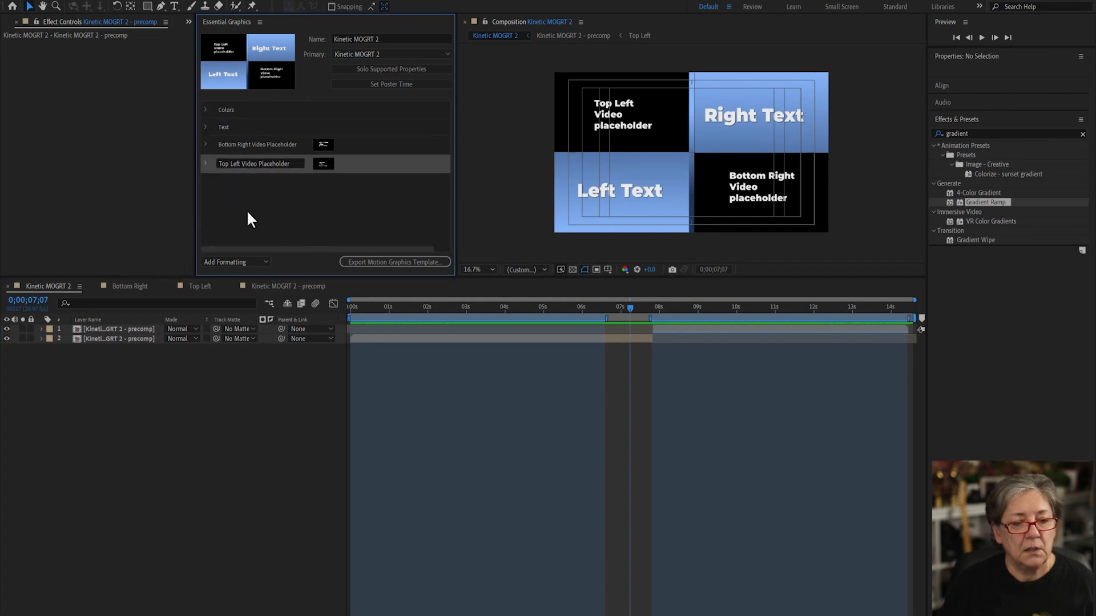
left_click(229, 262)
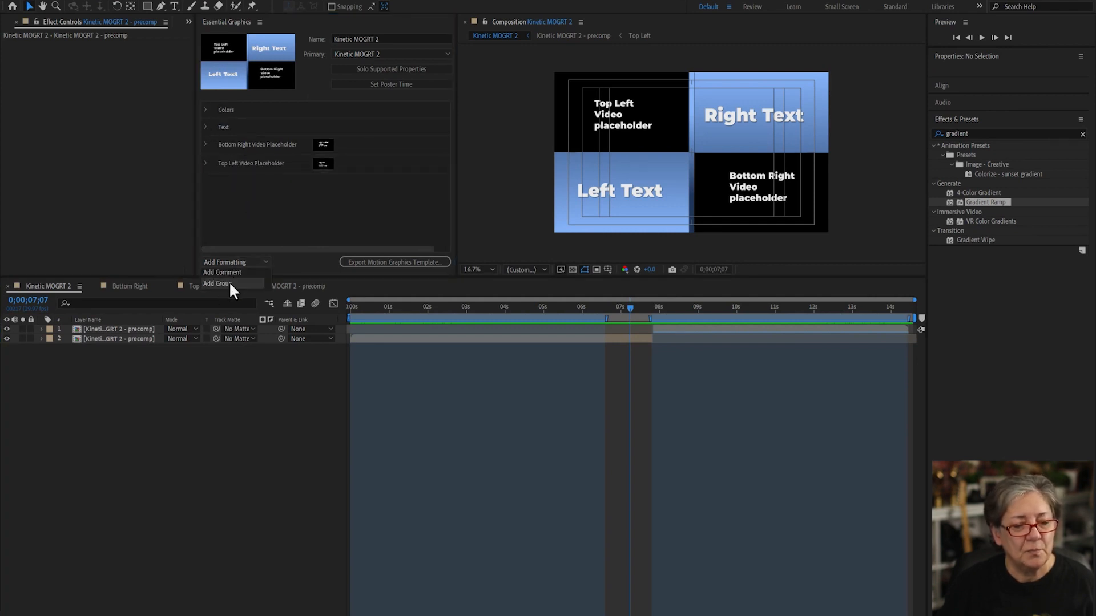
left_click(229, 282)
left_click_drag(240, 181, 210, 181)
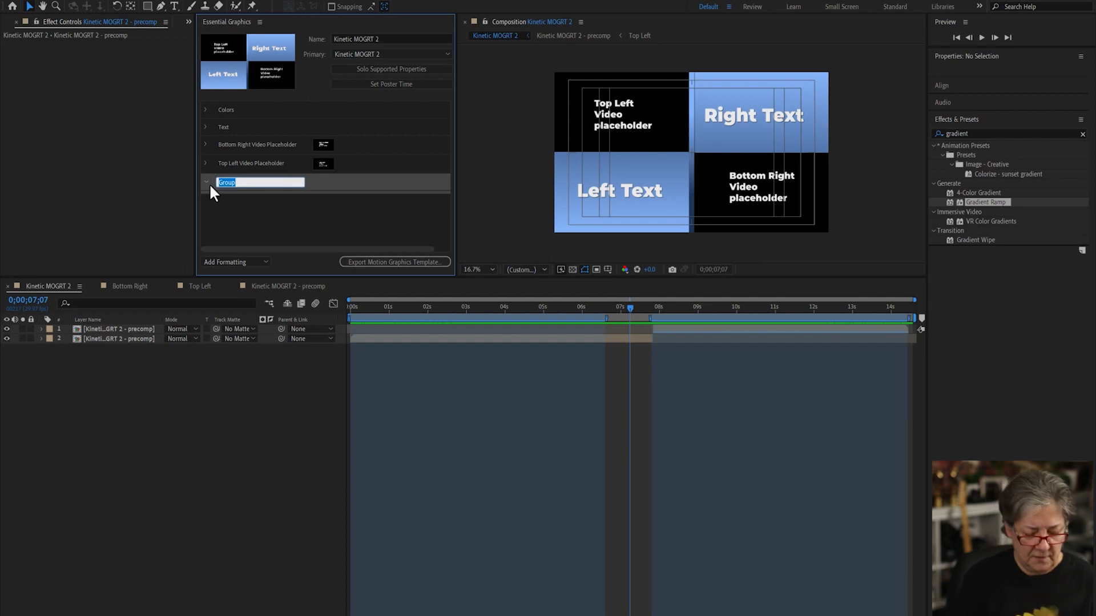
type("Videos")
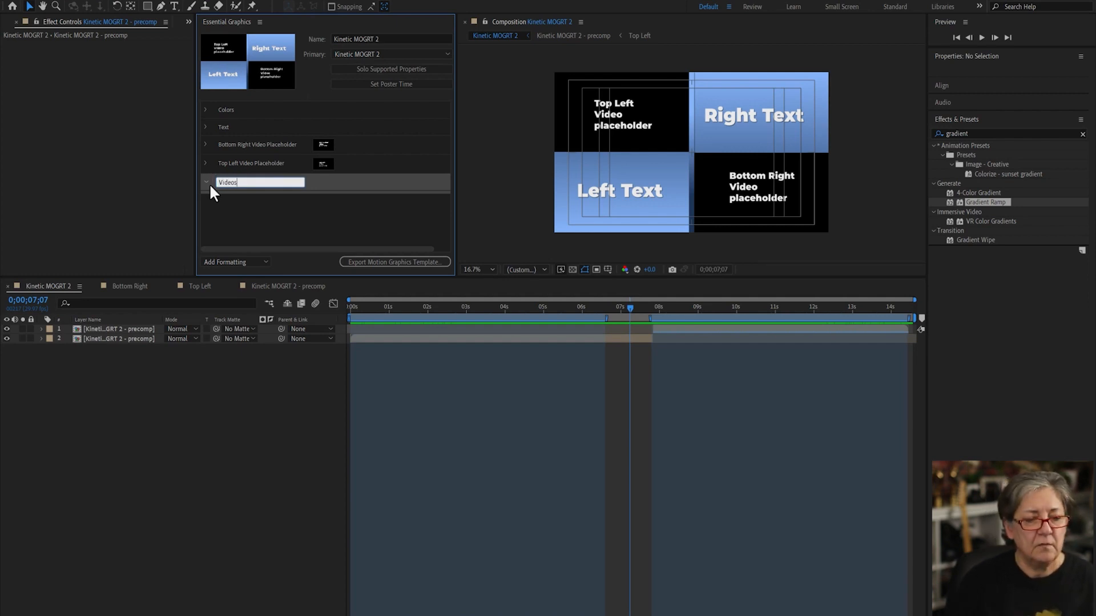
key("Return")
Move both placeholders into the Videos group with Top Left first, collapse the group and save the project.
left_click_drag(248, 162, 272, 195)
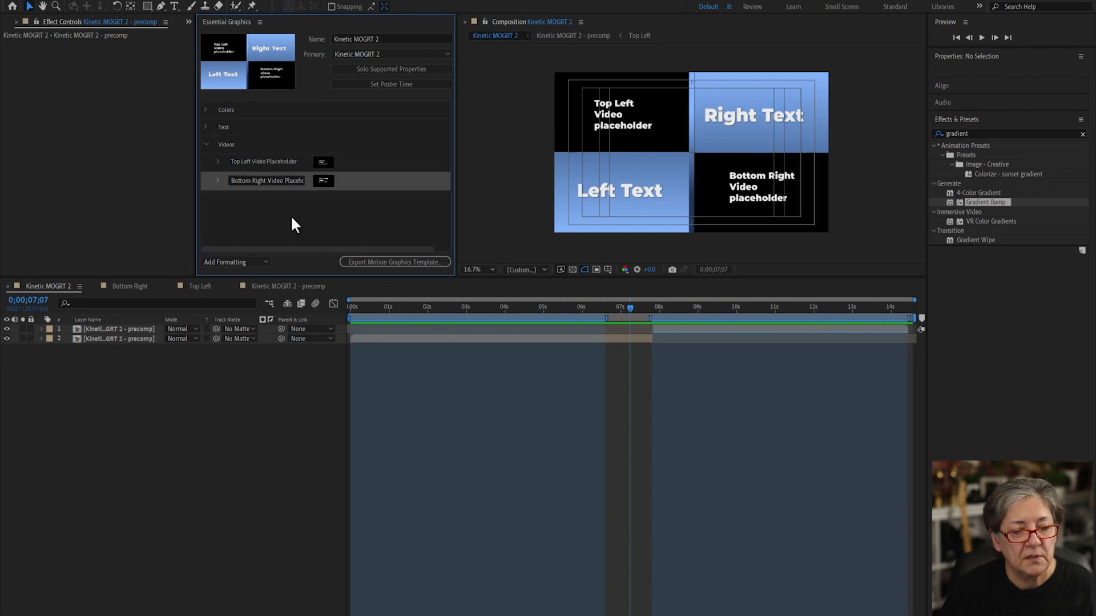
left_click(205, 144)
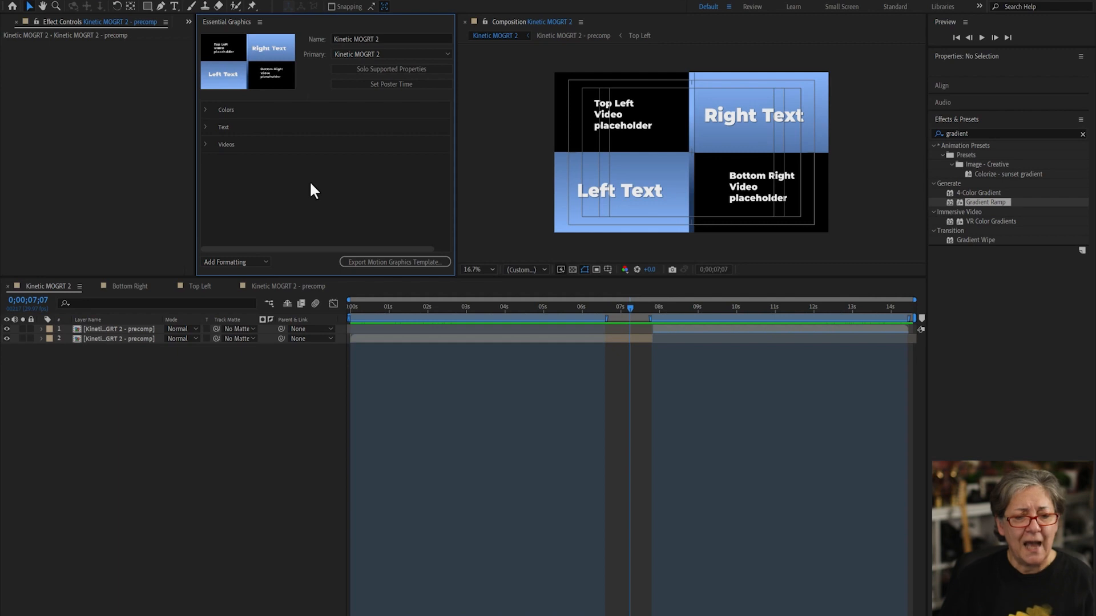
key("ctrl+s")
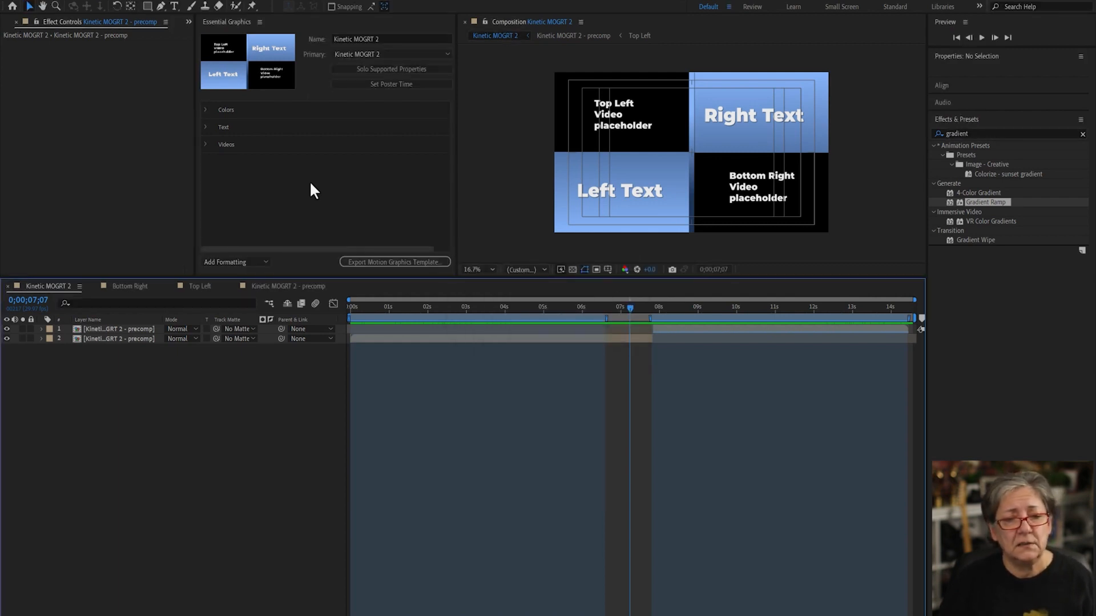
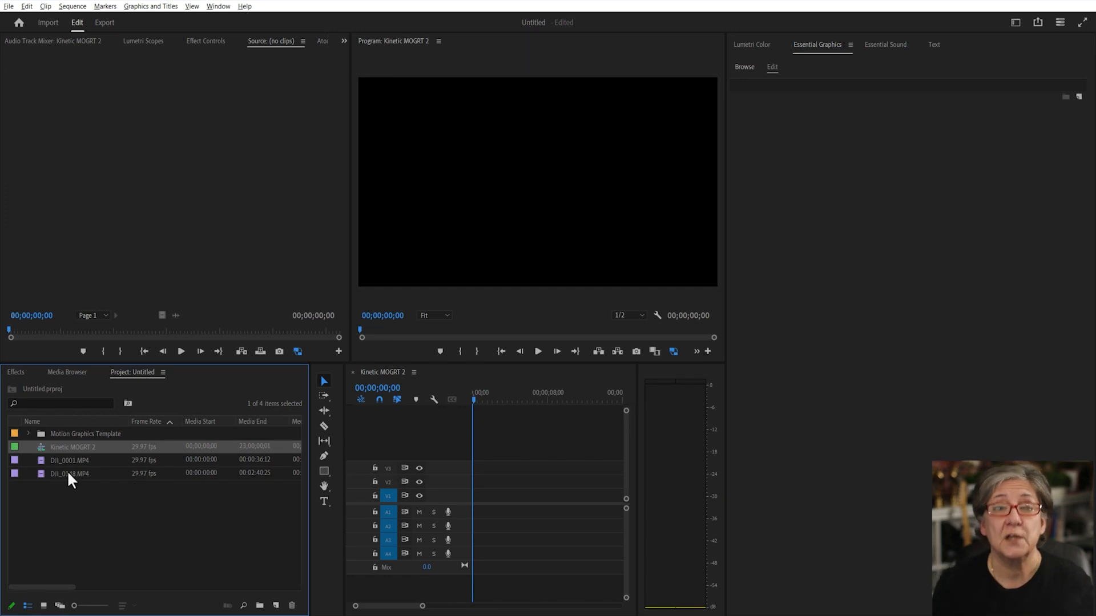
Place the Kinetic MOGRT 2 template on track V1 at the sequence start and play its opening animation.
left_click(745, 66)
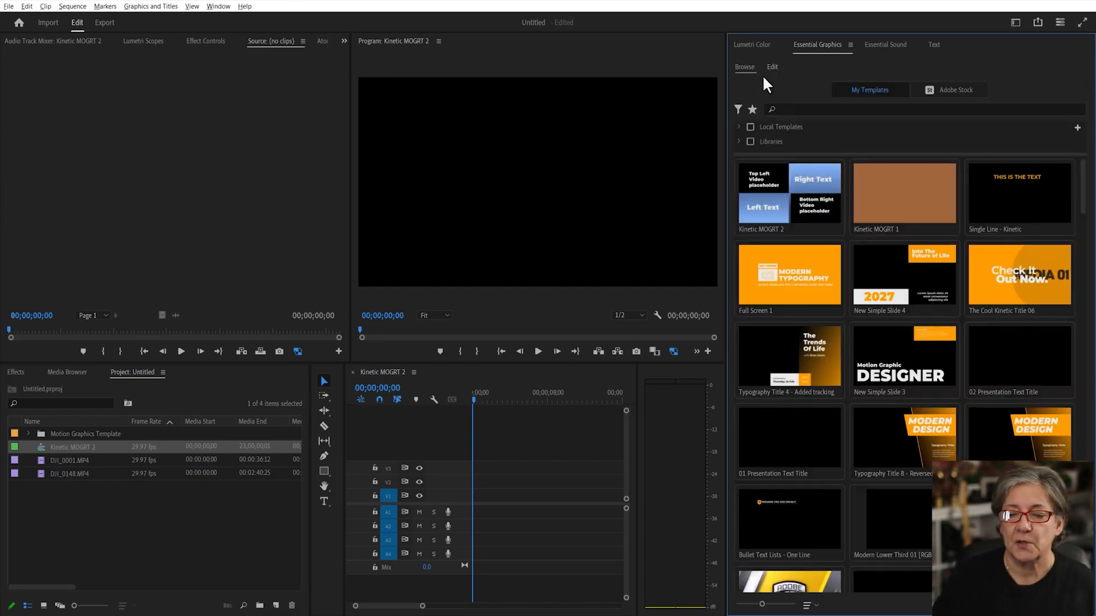
left_click_drag(791, 201, 483, 502)
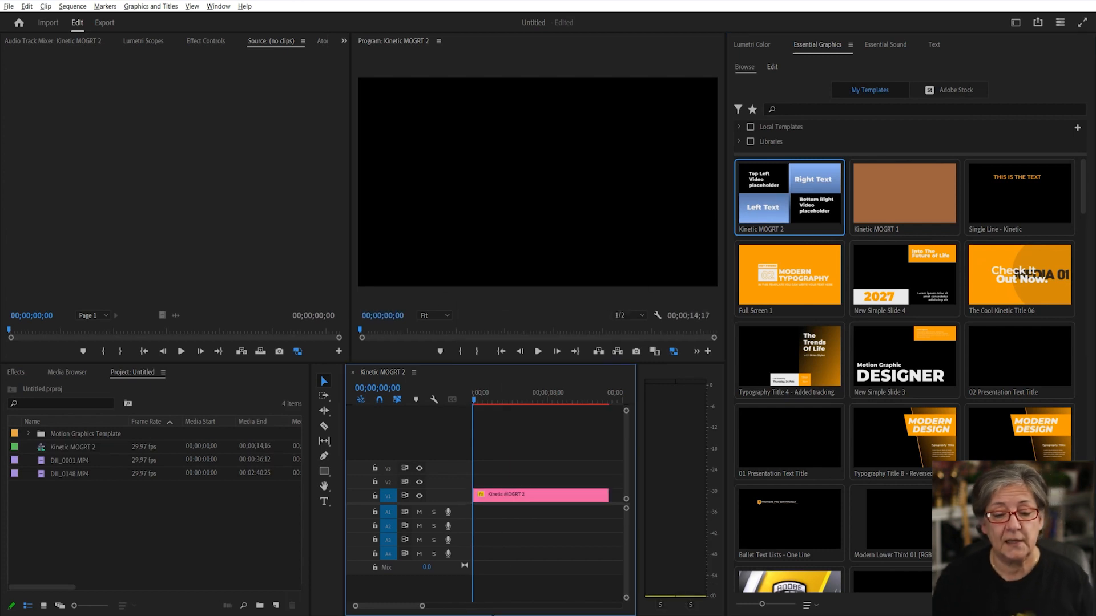
key("space")
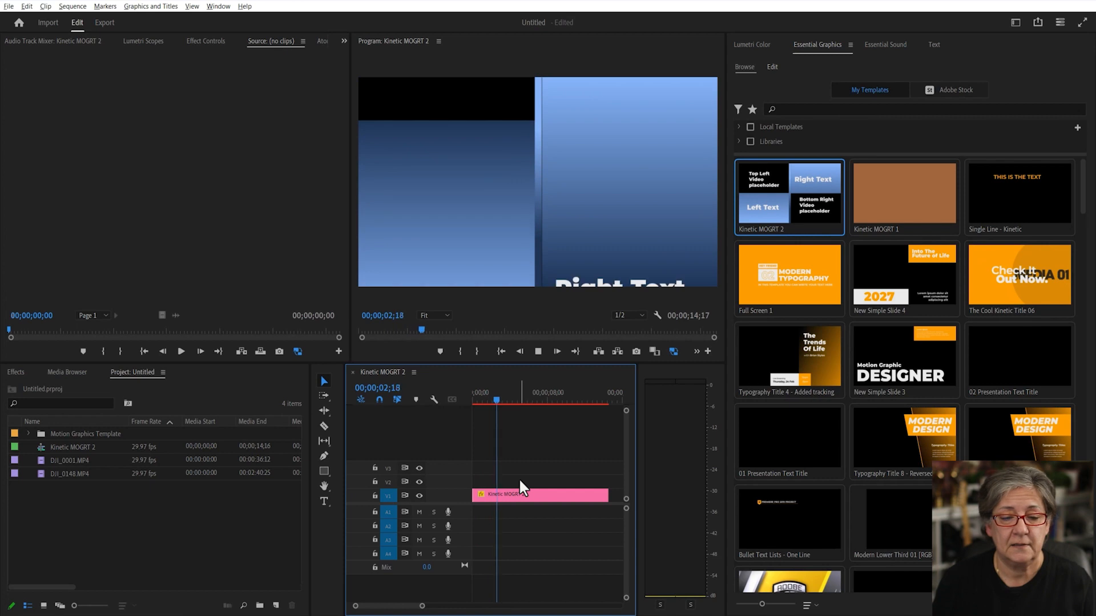
key("space")
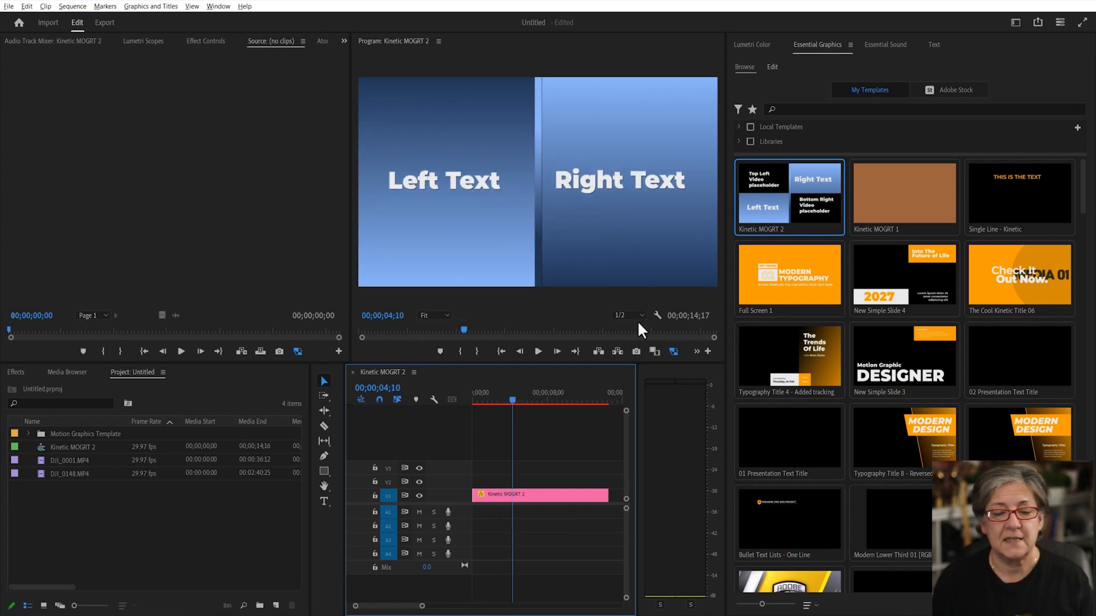
Set the Lighter Color of the Kinetic MOGRT 2 clip to green 46BA4A.
left_click(567, 495)
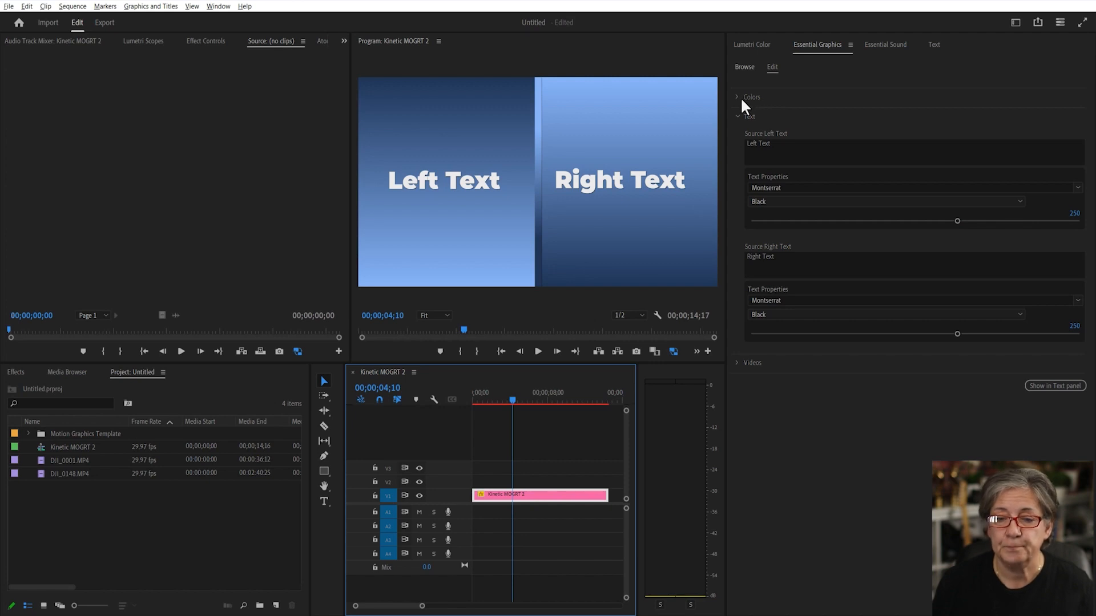
left_click(736, 97)
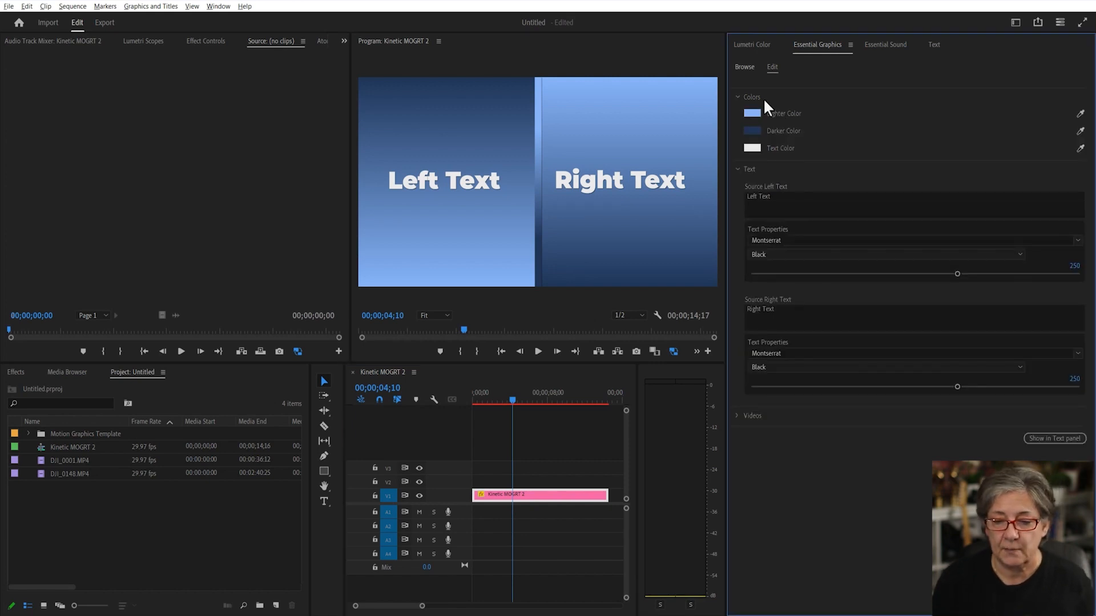
left_click(754, 113)
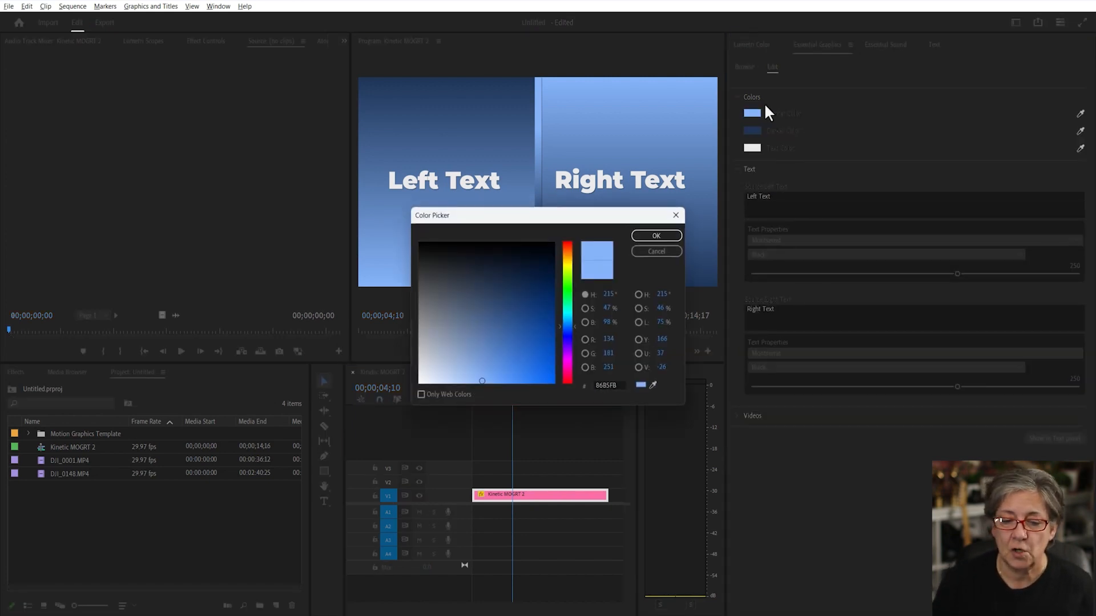
left_click(567, 290)
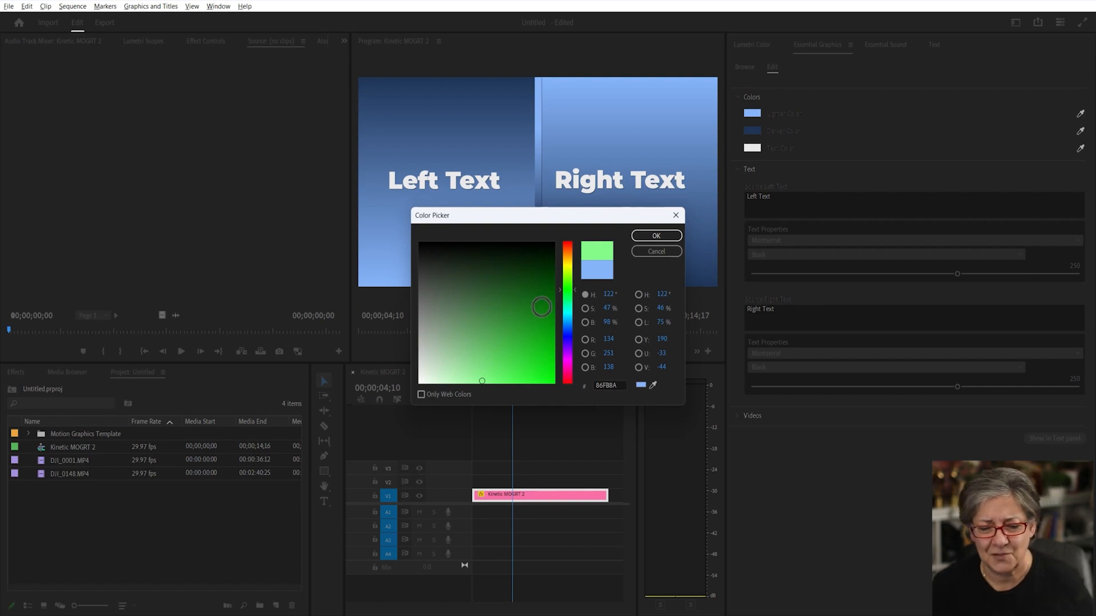
mouse_move(475, 372)
left_mouse_down()
mouse_move(508, 335)
mouse_move(503, 345)
left_mouse_up()
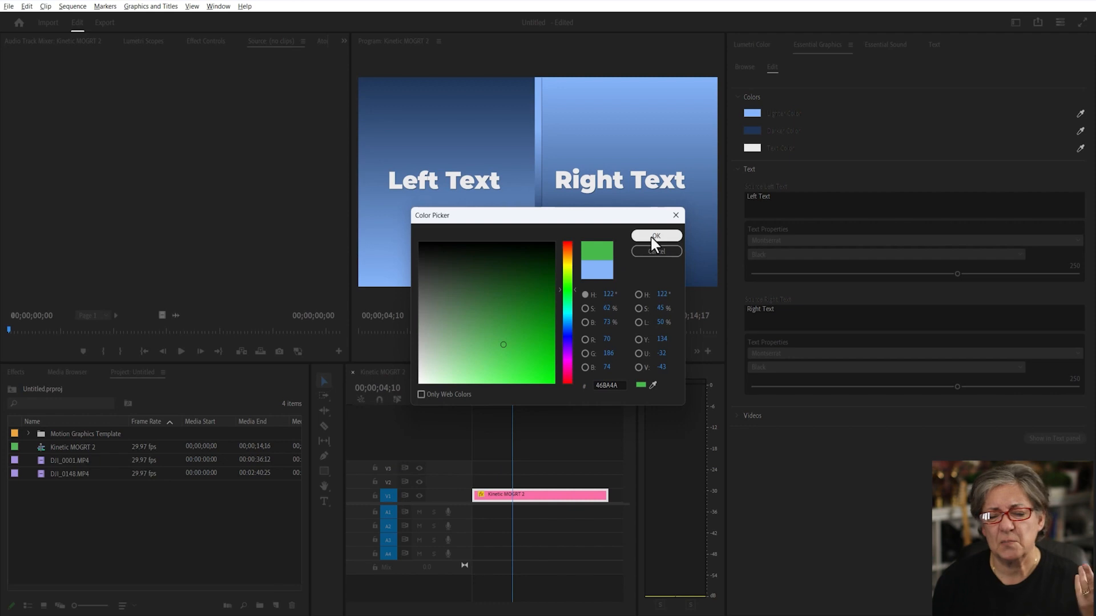
left_click(654, 236)
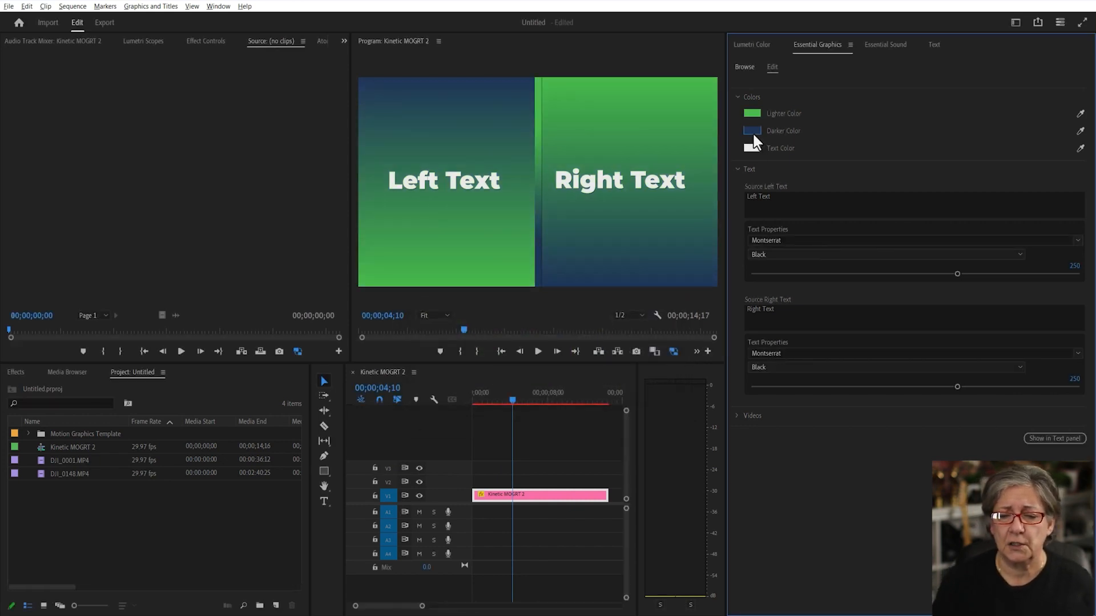
Set the clip's Darker Color to a deep dark green.
left_click(753, 128)
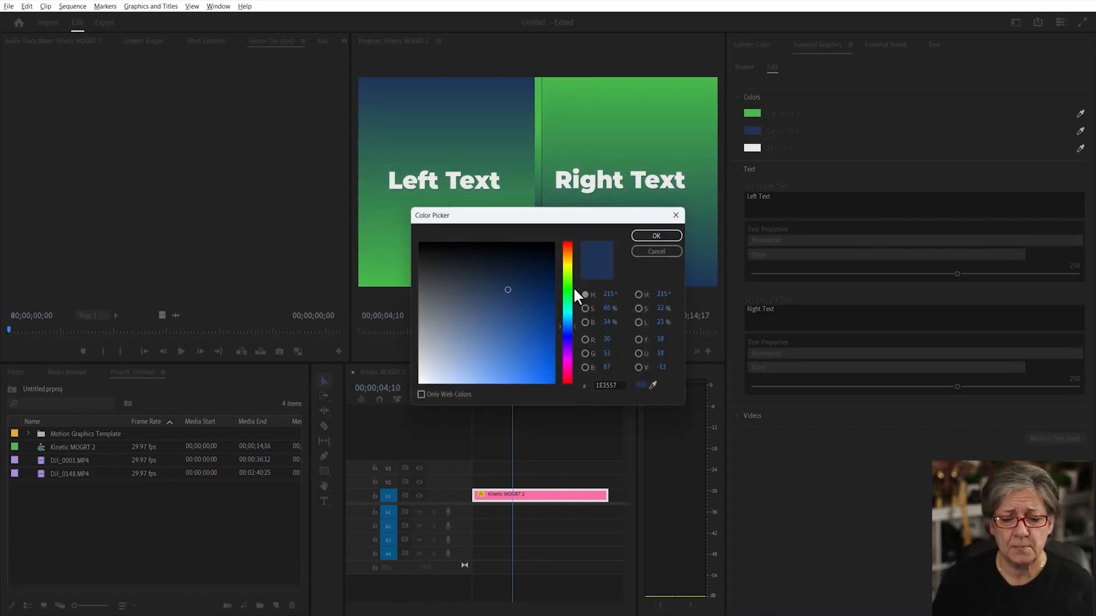
left_click(570, 291)
left_click_drag(508, 290, 537, 278)
left_click(653, 238)
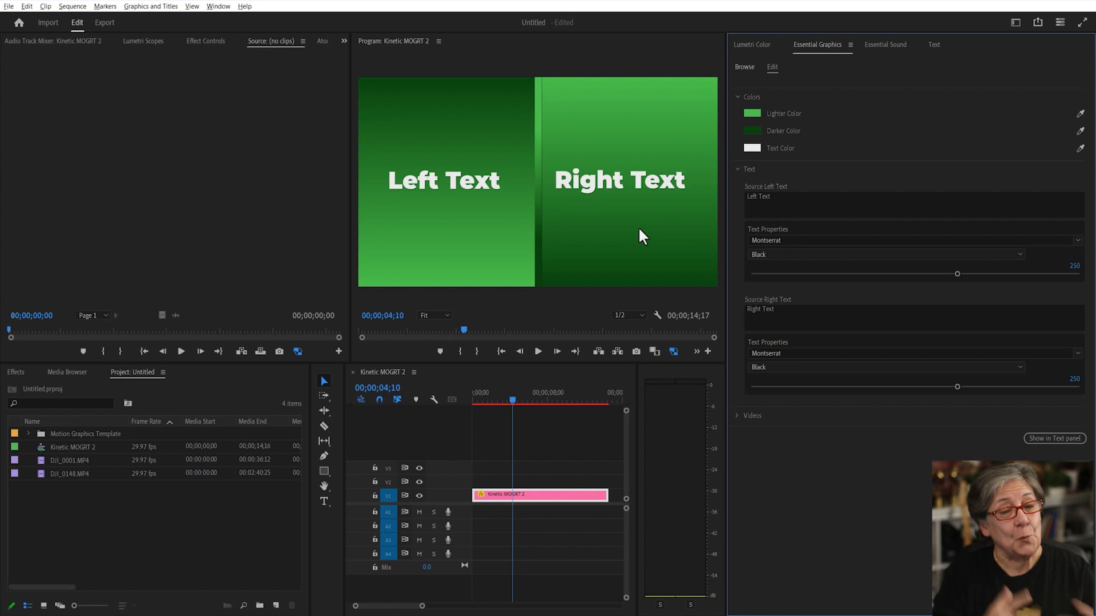
Change the clip's Text Color to an orange-brown hue and lighten it to a muted tan.
left_click(752, 149)
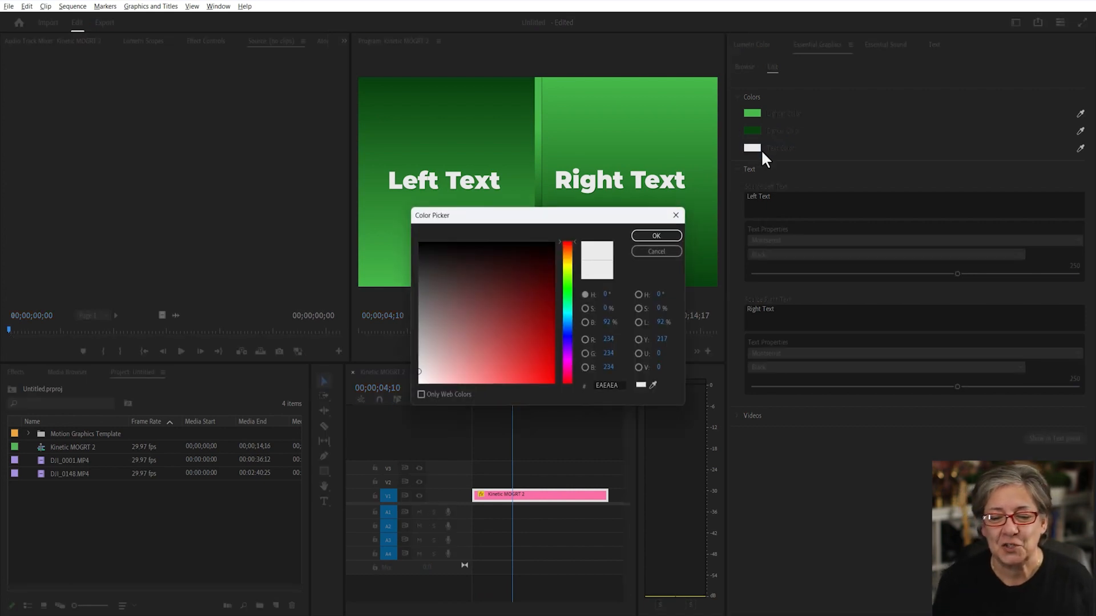
left_click(568, 259)
mouse_move(535, 297)
left_mouse_down()
mouse_move(542, 352)
mouse_move(521, 332)
mouse_move(540, 288)
mouse_move(530, 313)
left_mouse_up()
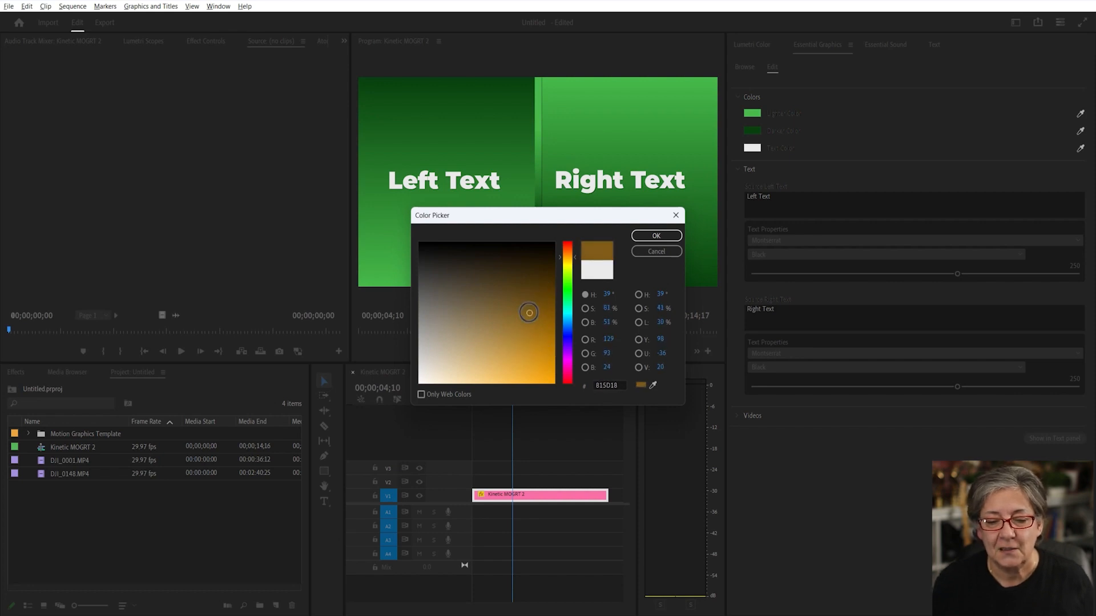
left_click(653, 238)
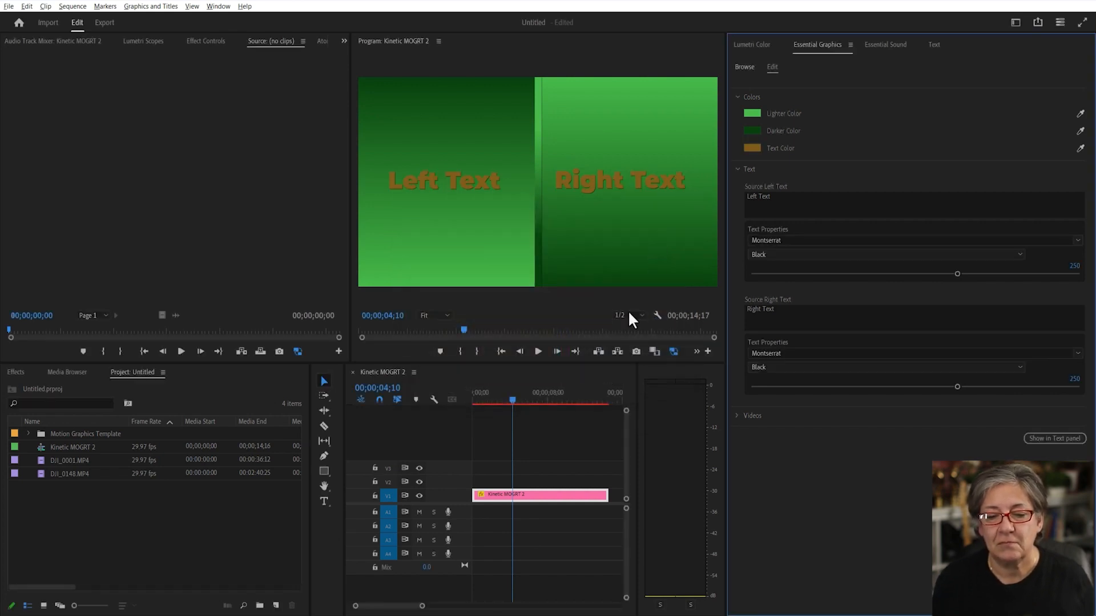
left_click(763, 146)
left_click_drag(525, 314, 483, 335)
left_click(656, 236)
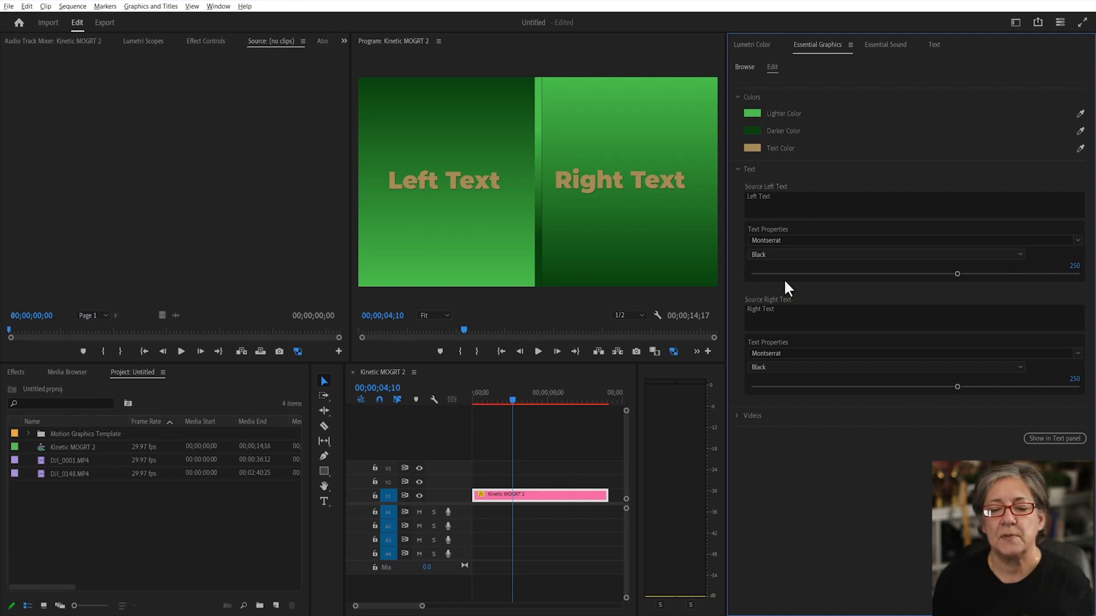
Set the clip's left text to "Iceland Is" and its right text to "Wonderful!", and look at the font choices.
left_click(738, 97)
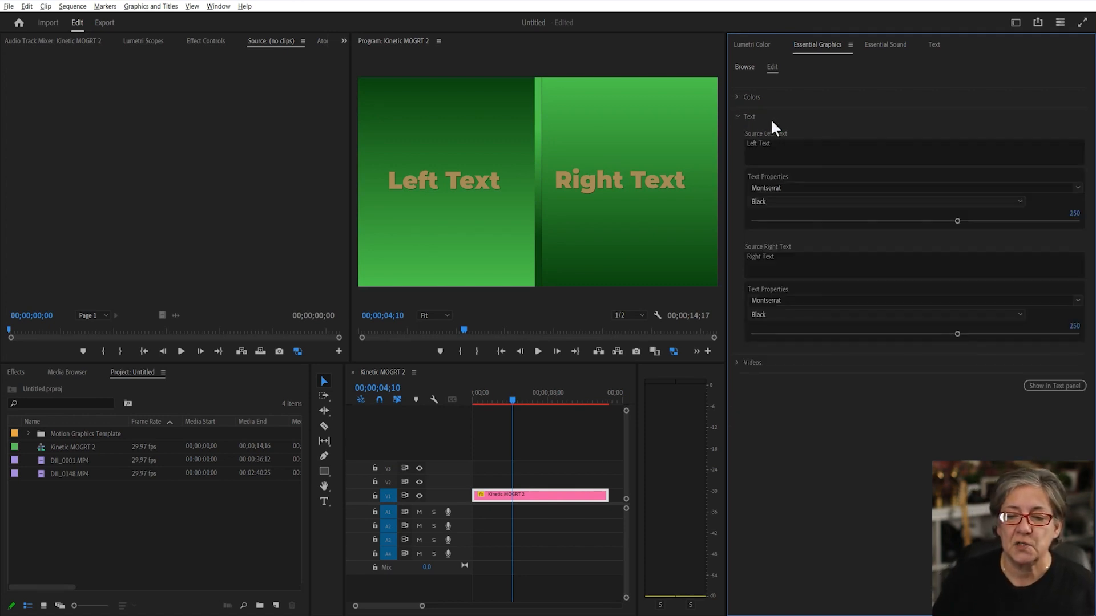
left_click(827, 150)
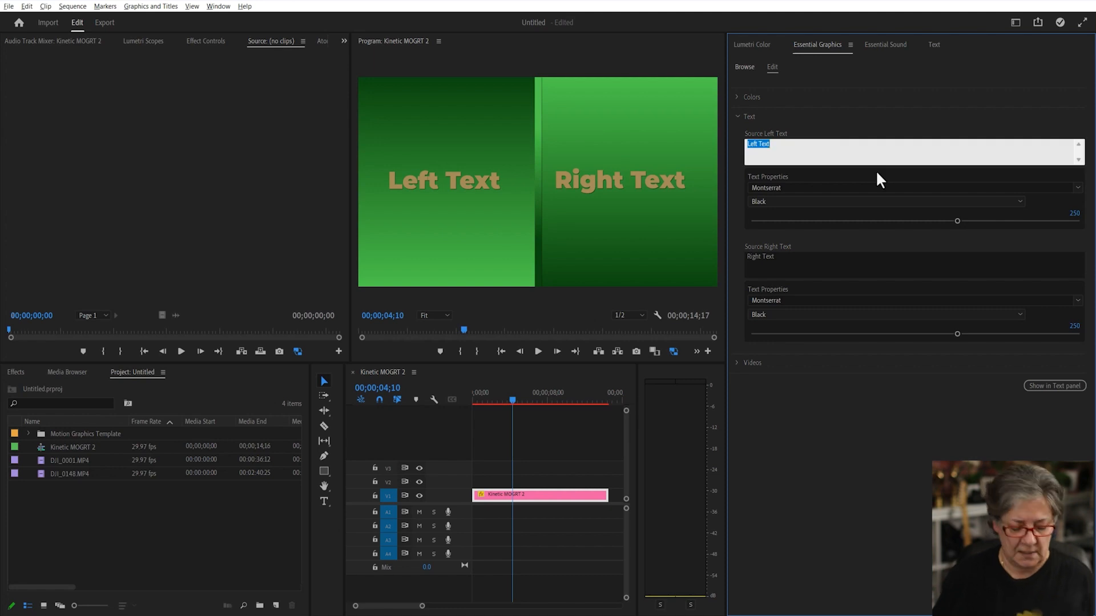
type("Iceland Is")
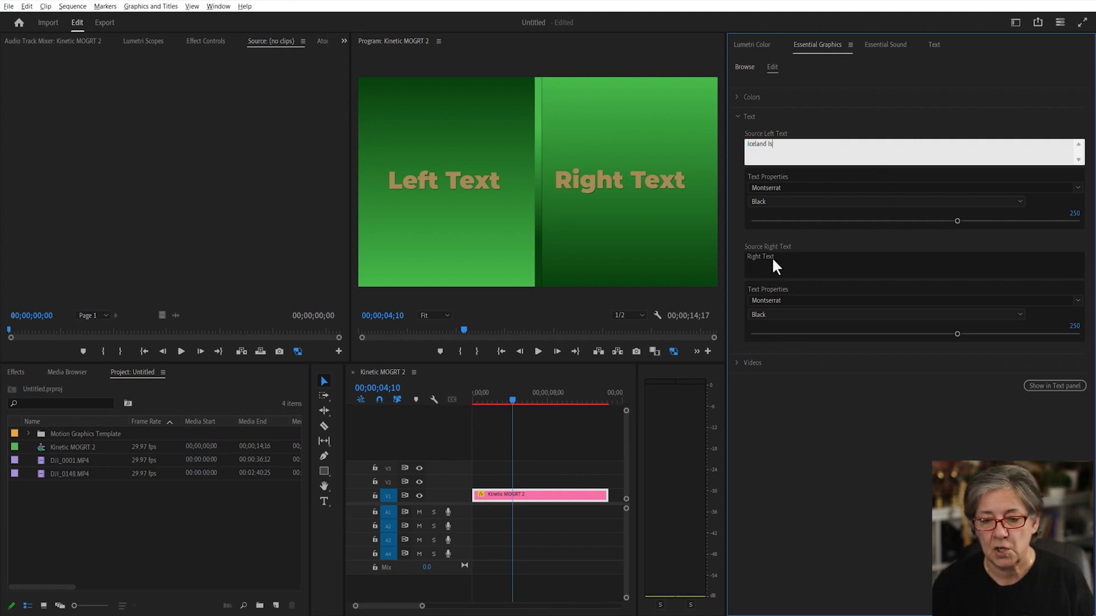
left_click(778, 257)
type("Wonderful!")
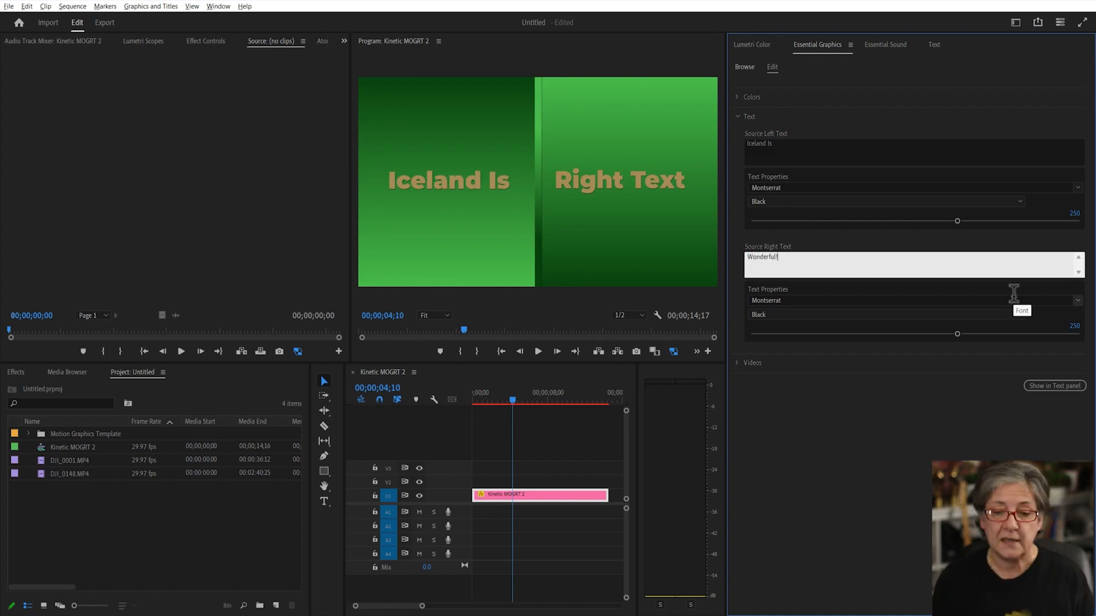
left_click(924, 382)
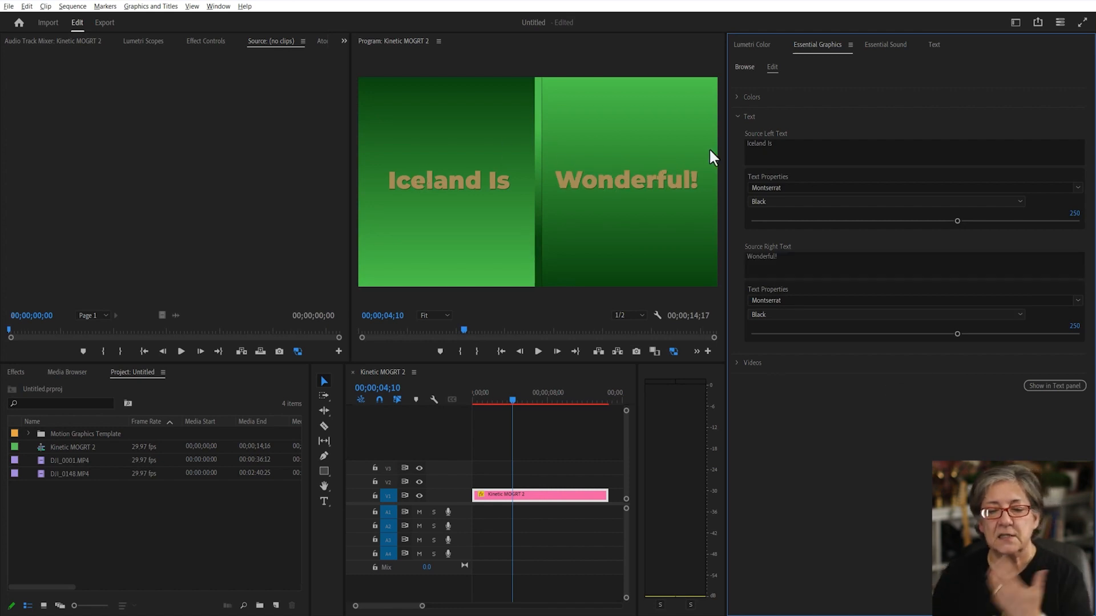
left_click(824, 188)
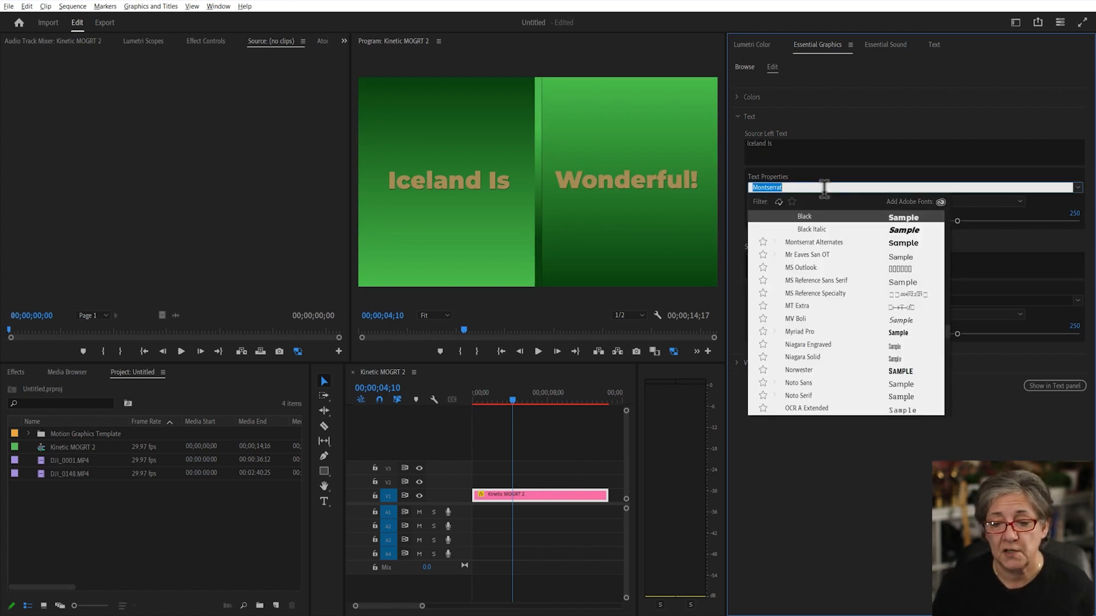
left_click(837, 151)
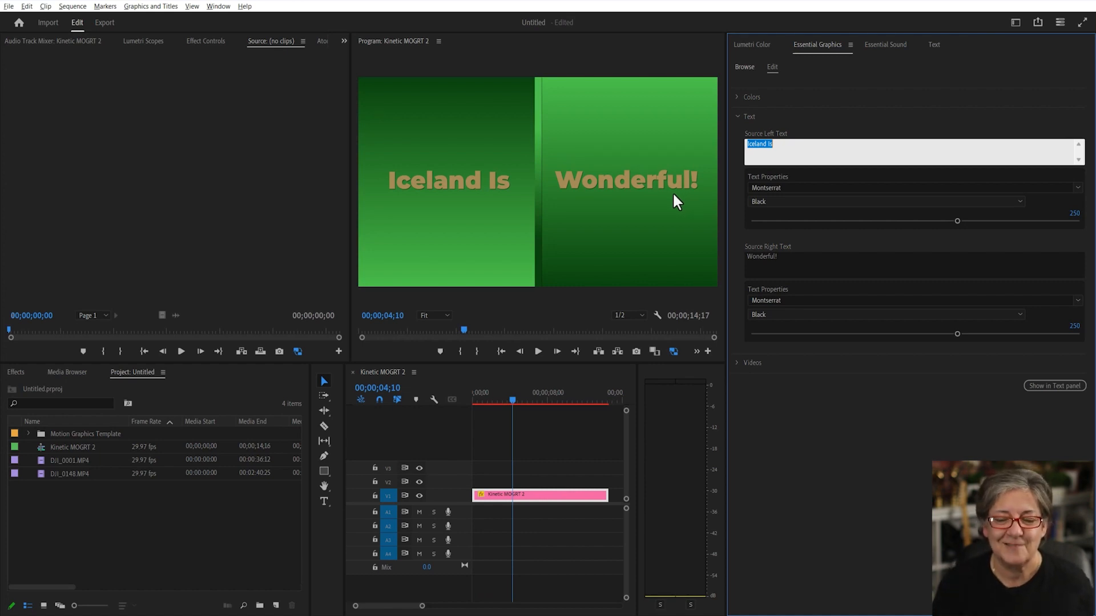
Fill the Top Left Video Placeholder with DJI_0001.MP4 and the Bottom Right Video Placeholder with DJI_0148.MP4.
left_click(738, 116)
left_click(735, 137)
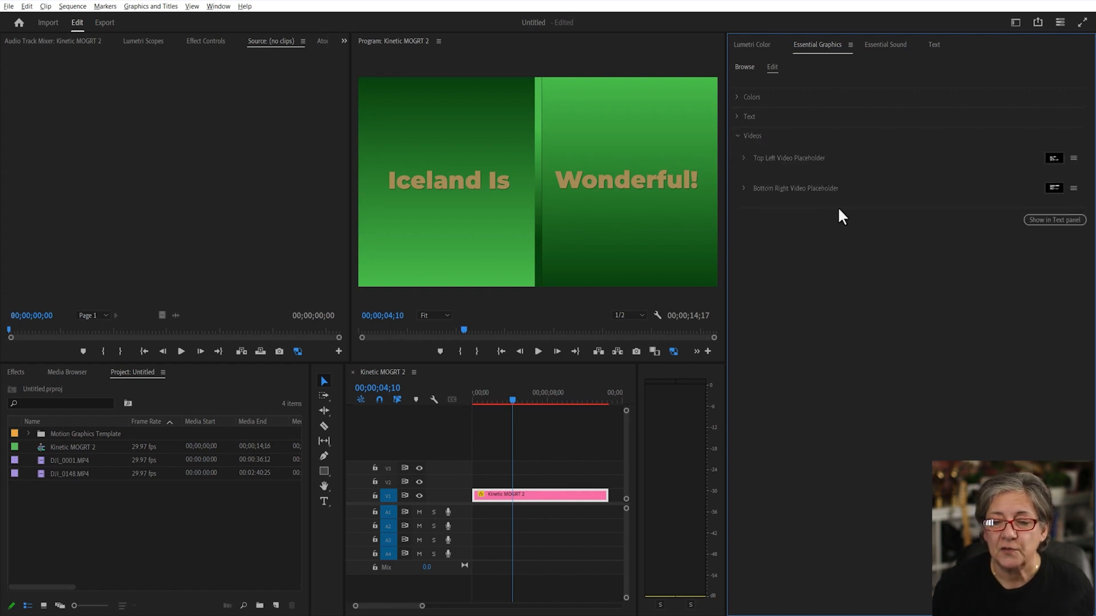
left_click(743, 158)
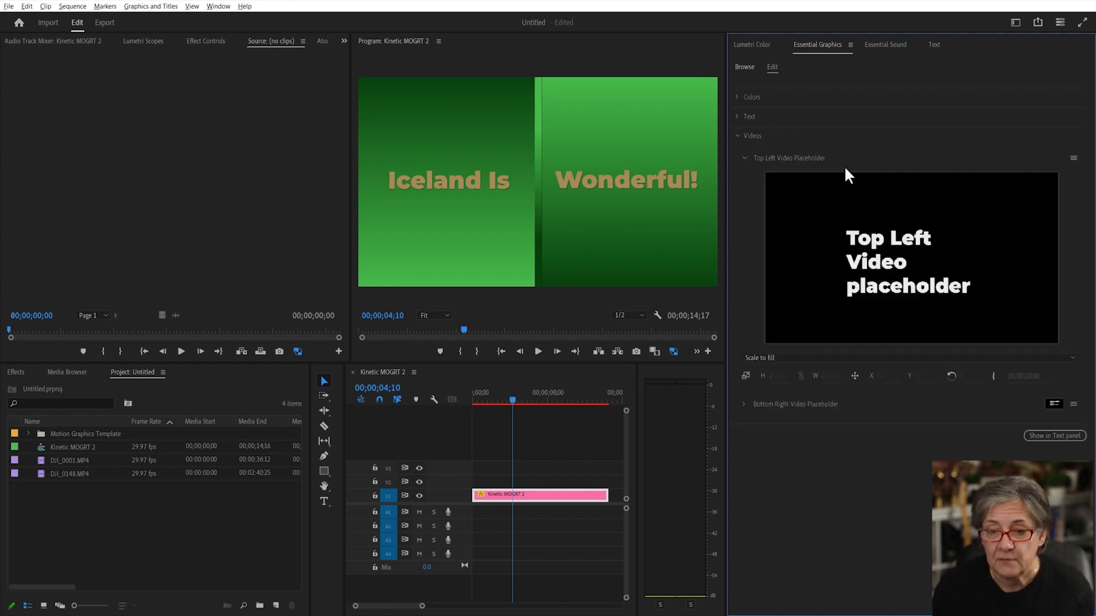
left_click_drag(36, 464, 759, 299)
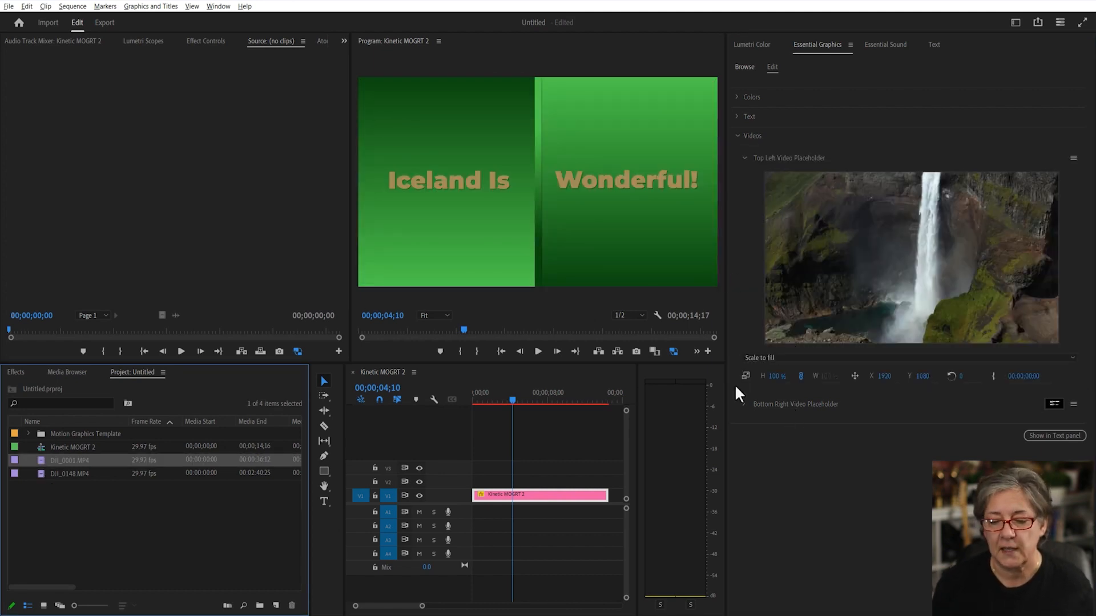
left_click(744, 405)
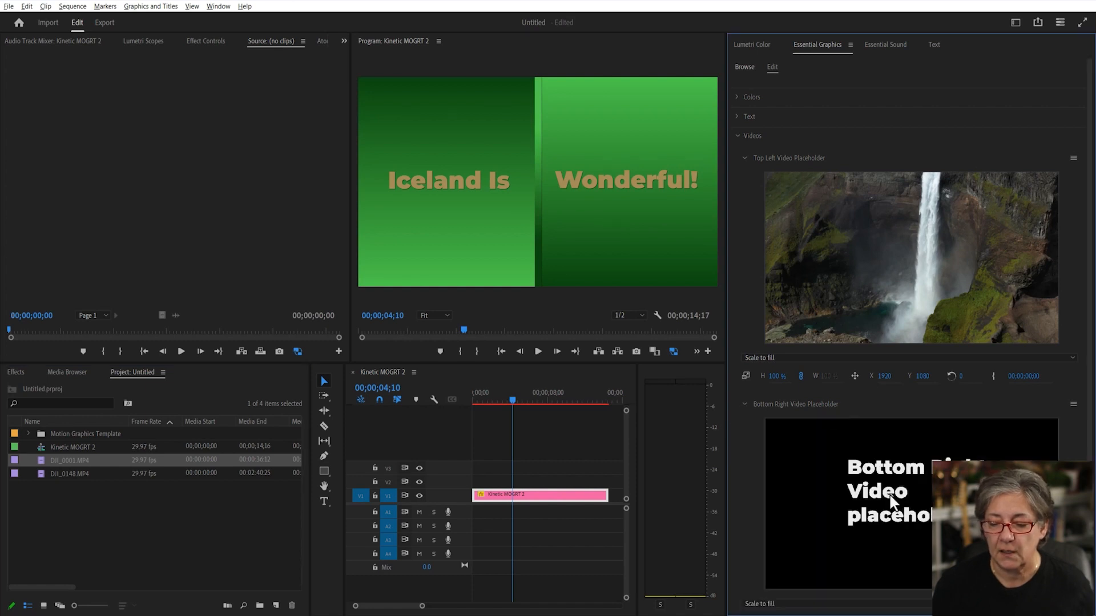
left_click_drag(43, 475, 904, 505)
Play the customized template from the sequence start and inspect how the two videos are revealed around 00;00;04;26.
left_click_drag(502, 400, 449, 409)
left_click(562, 576)
key("space")
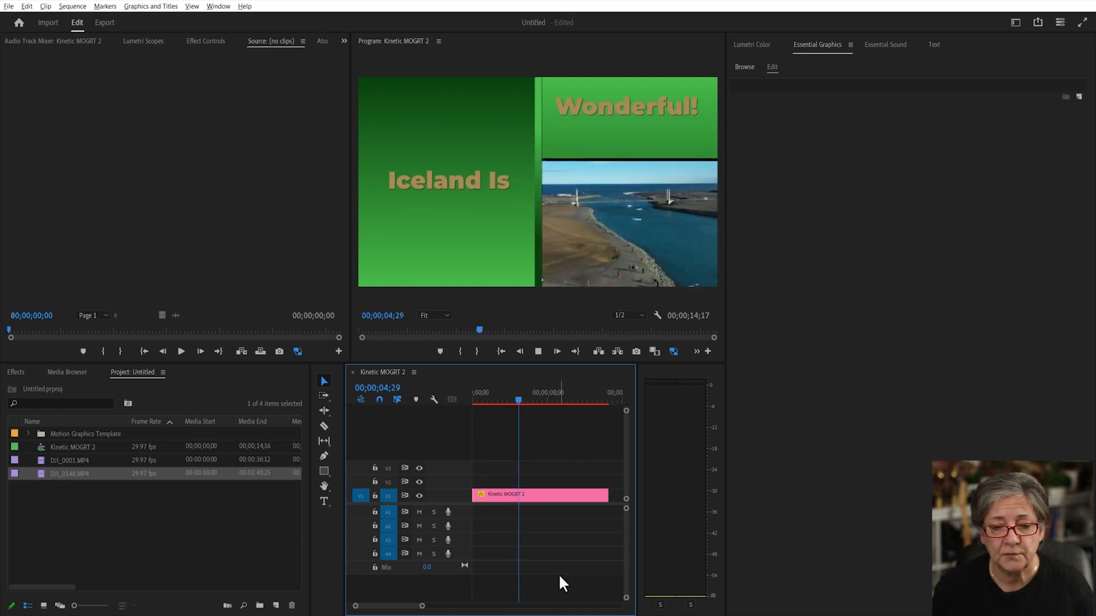
key("space")
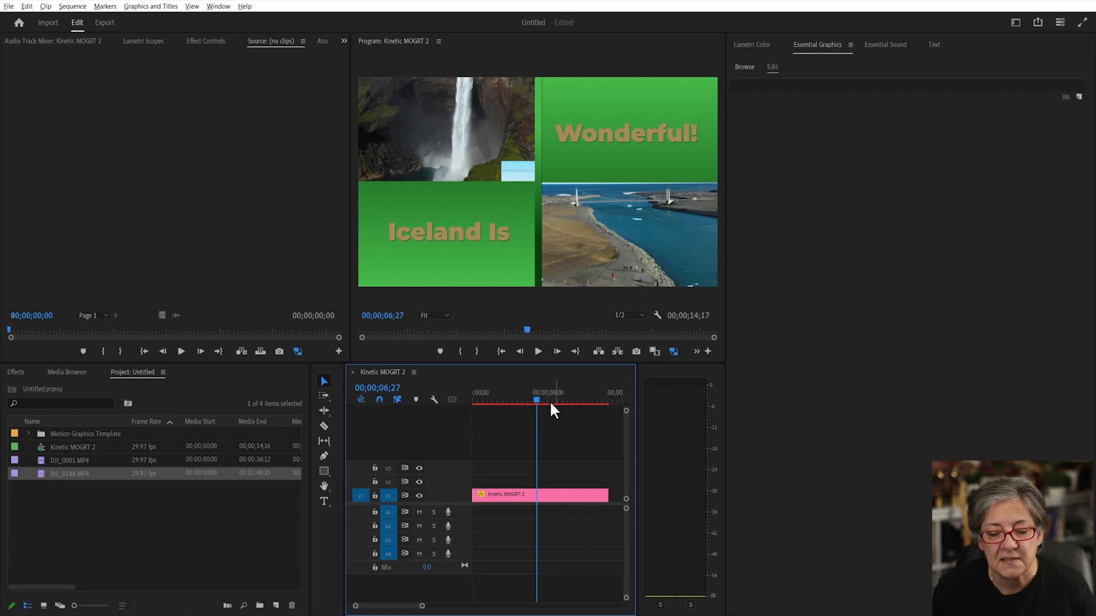
mouse_move(537, 402)
left_mouse_down()
mouse_move(506, 403)
mouse_move(518, 409)
left_mouse_up()
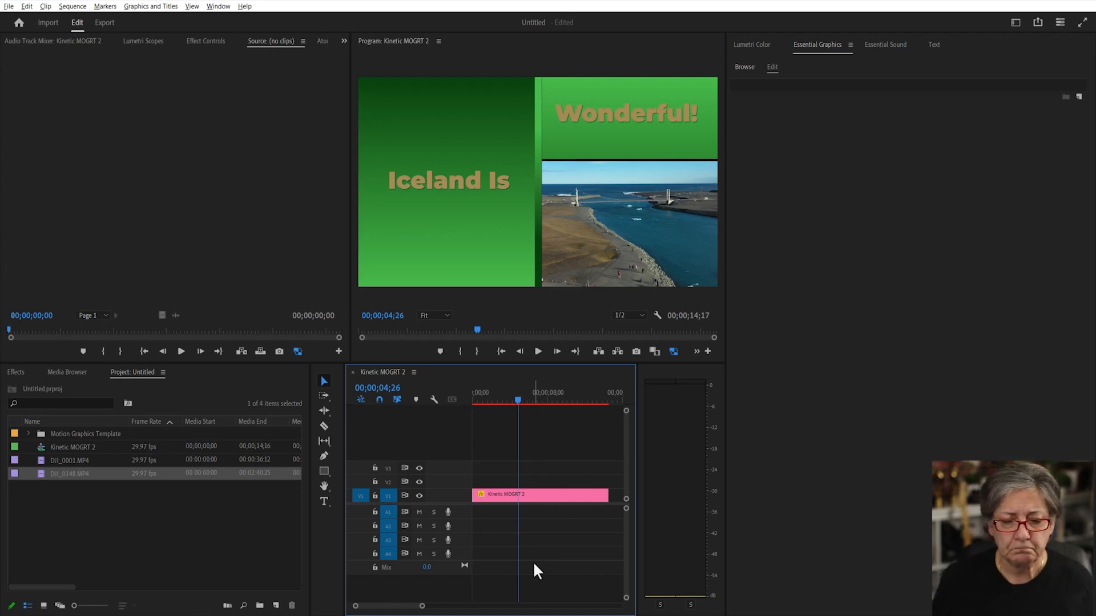
Switch to After Effects and, at 0;00;07;12 in the precomp, draw a red rectangle about 1974 by 1500 px over the Top Left video placeholder.
key("alt+Tab")
key("Home")
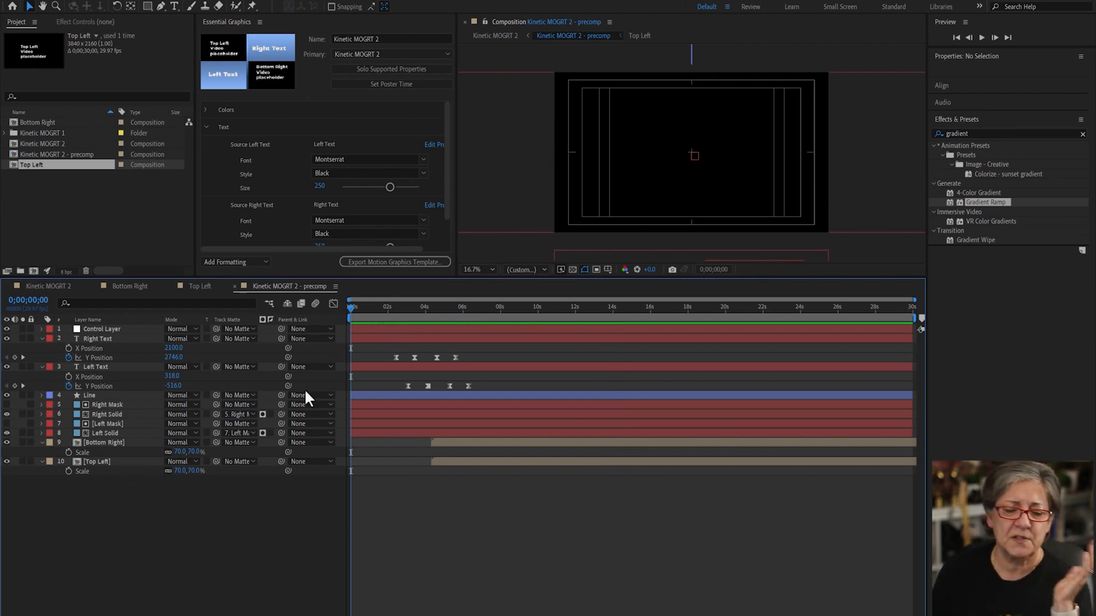
left_click_drag(356, 305, 488, 316)
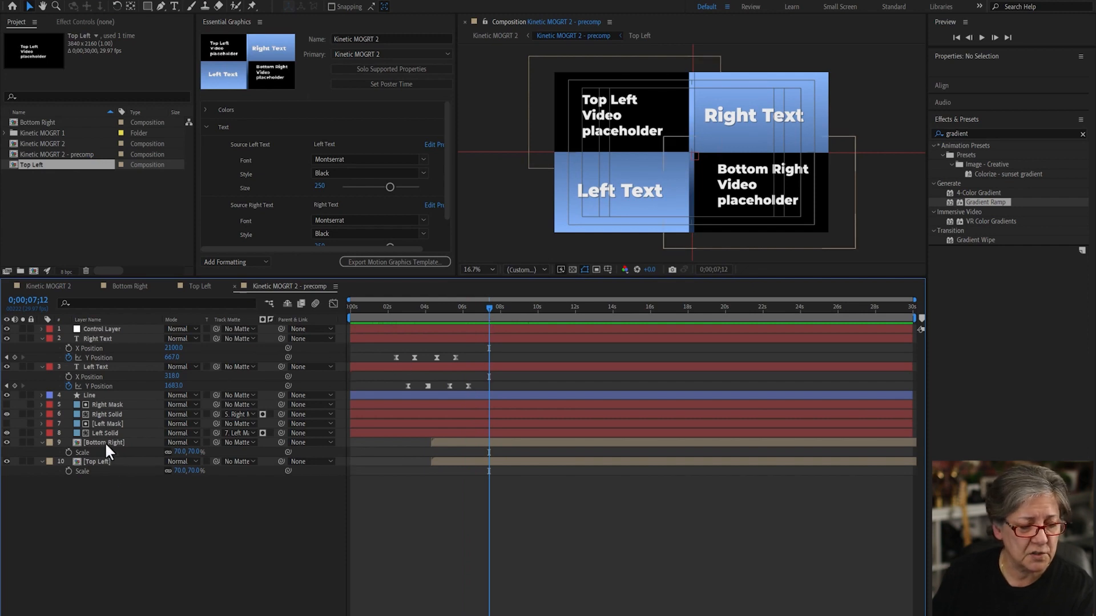
left_click(107, 462)
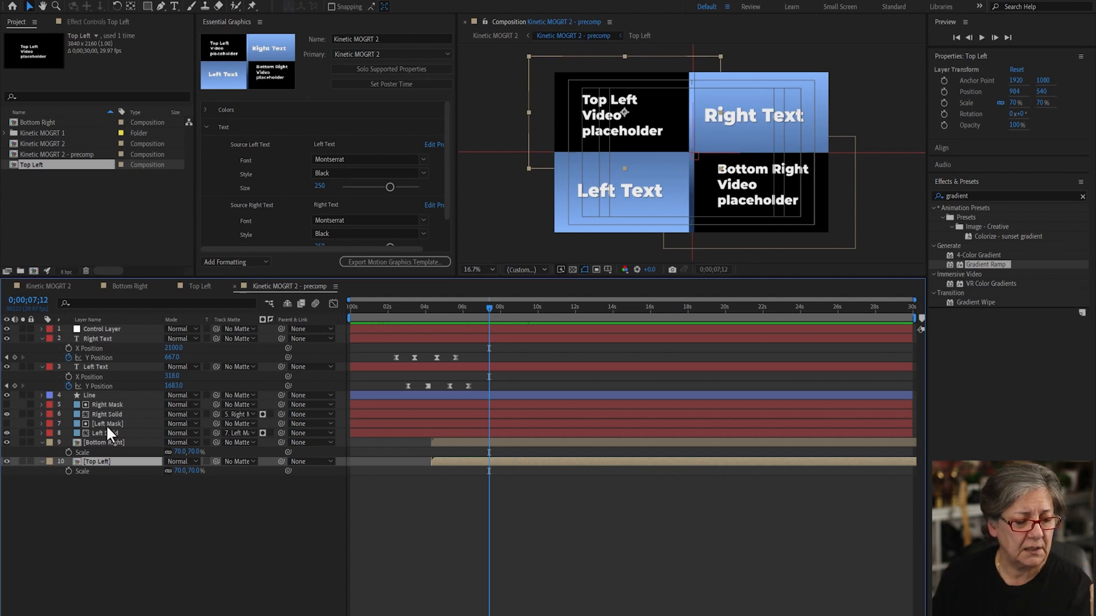
left_click(211, 527)
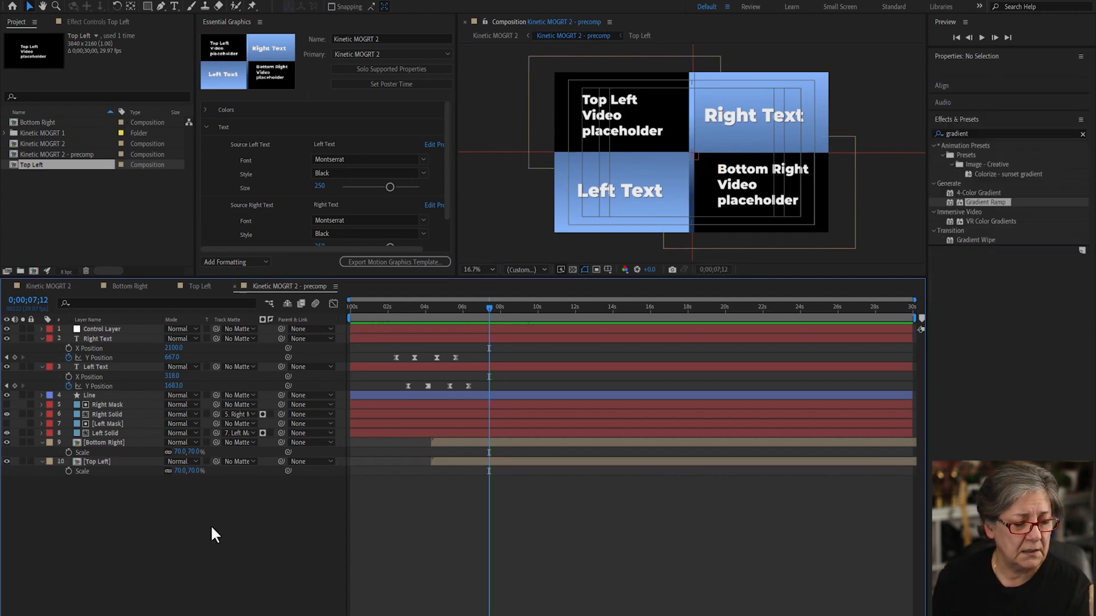
left_click(147, 7)
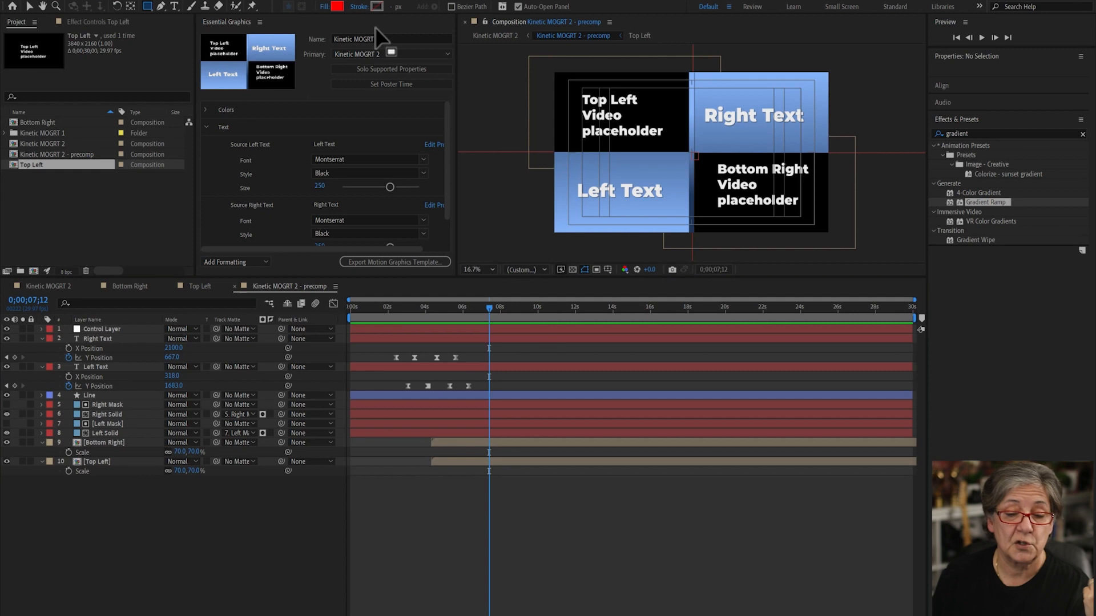
mouse_move(551, 68)
left_mouse_down()
mouse_move(687, 147)
mouse_move(693, 179)
left_mouse_up()
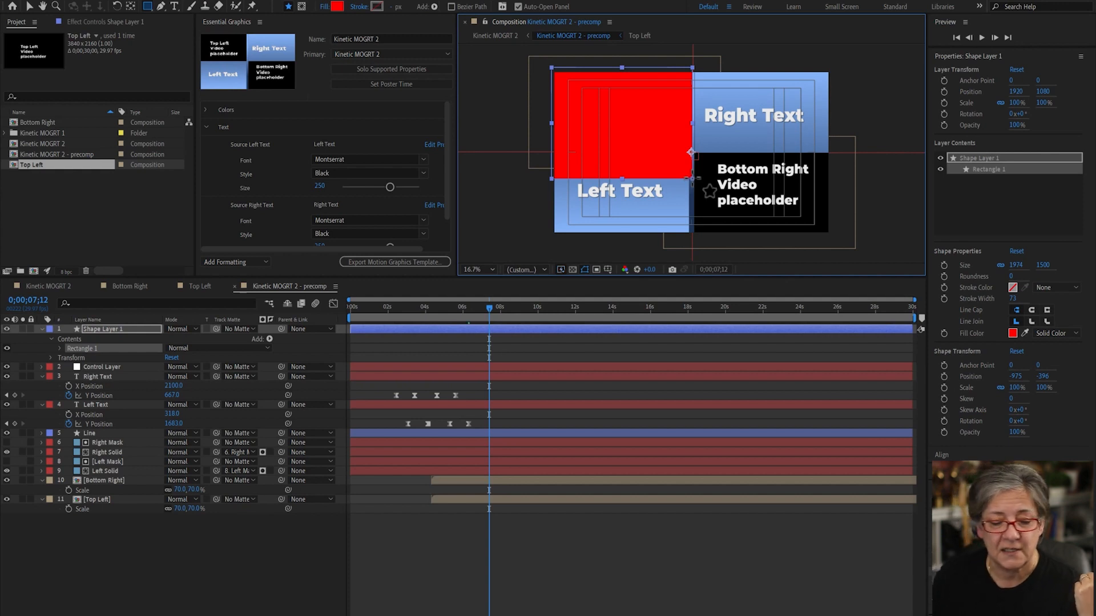
Move the new rectangle shape layer directly above the Top Left layer and rename it "Top Left Mask".
left_click_drag(97, 328, 108, 497)
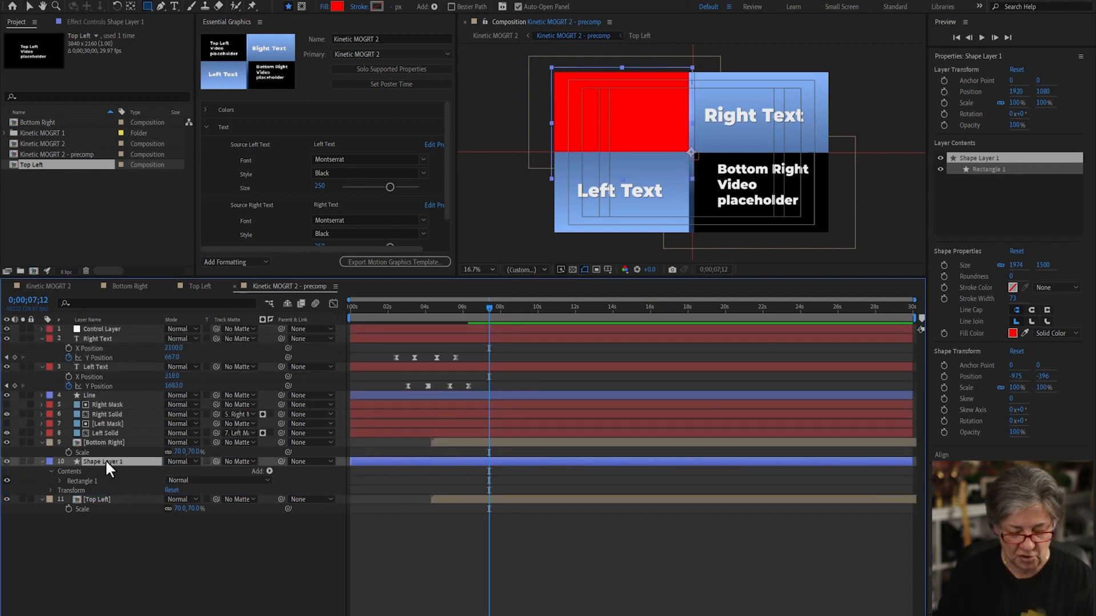
key("Return")
type("Top L")
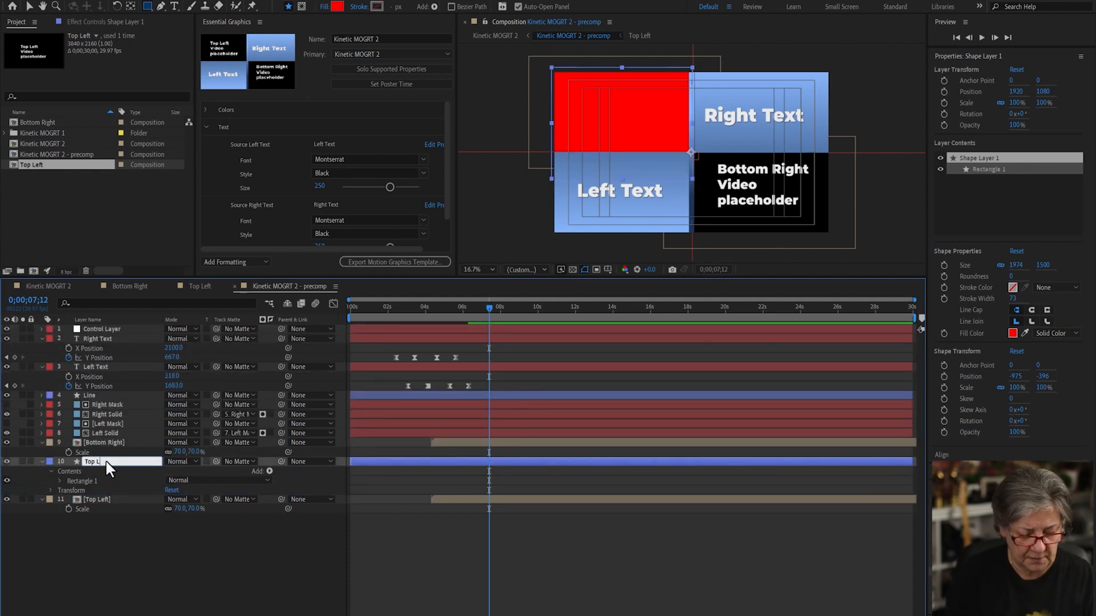
type("eft Mask")
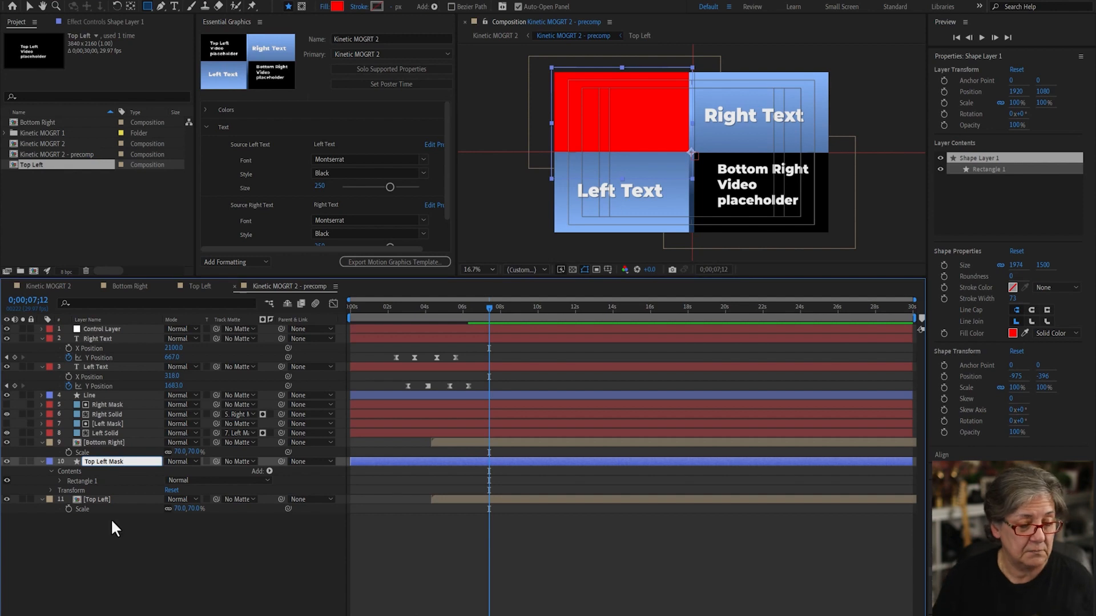
left_click(132, 550)
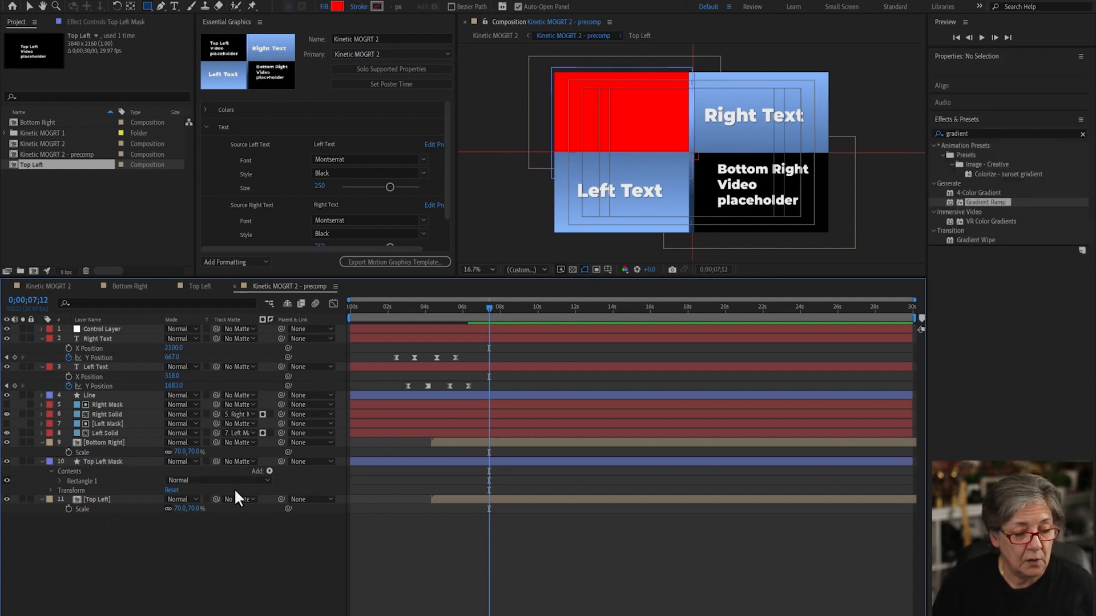
Set the Top Left layer's track matte to Top Left Mask.
left_click(88, 499)
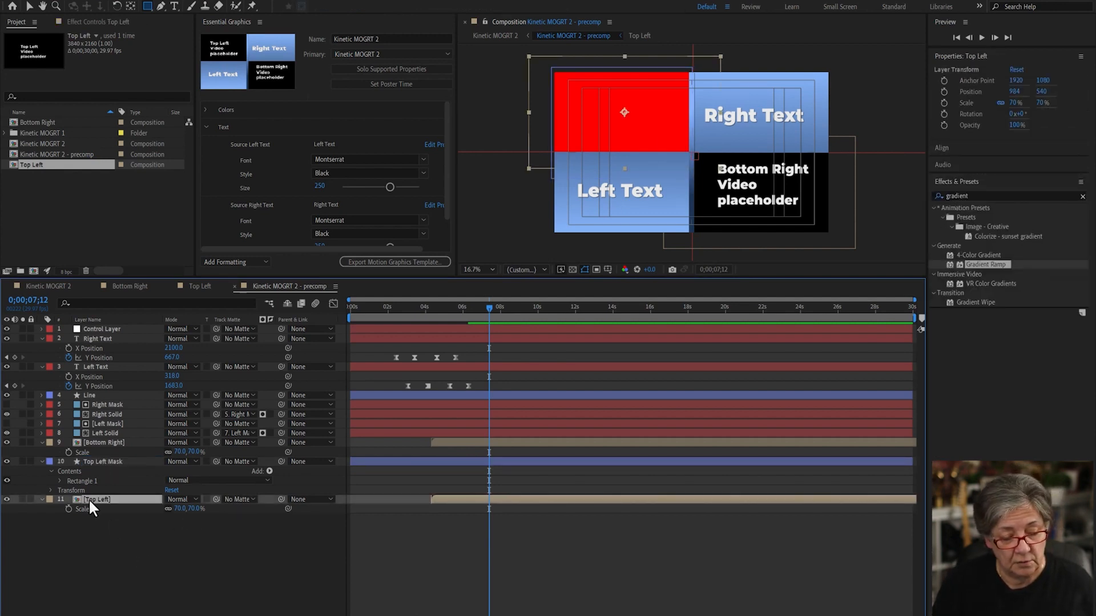
left_click(41, 462)
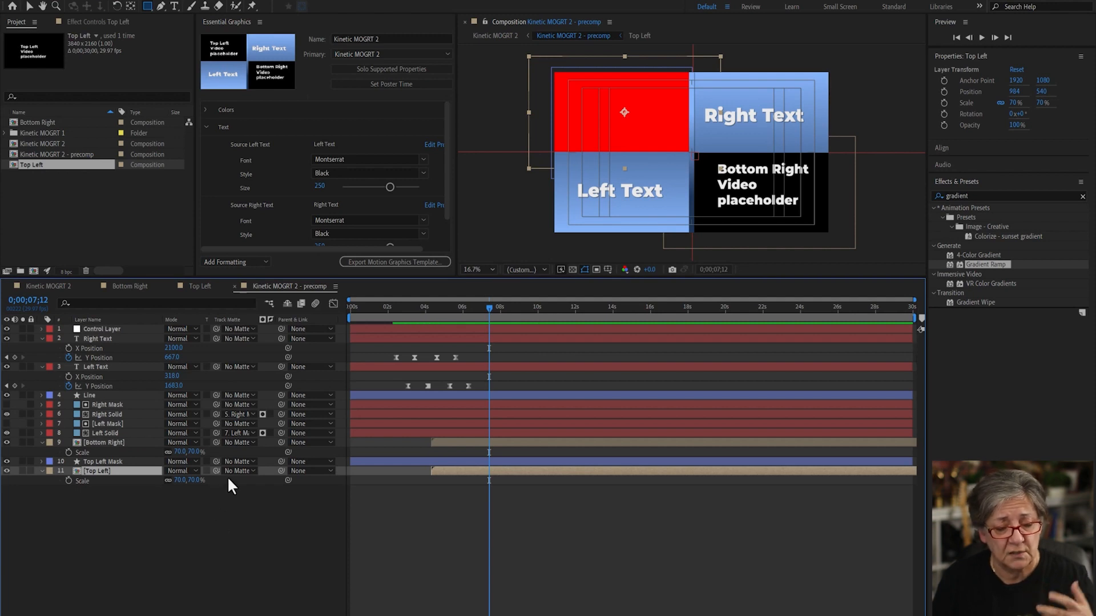
left_click(245, 470)
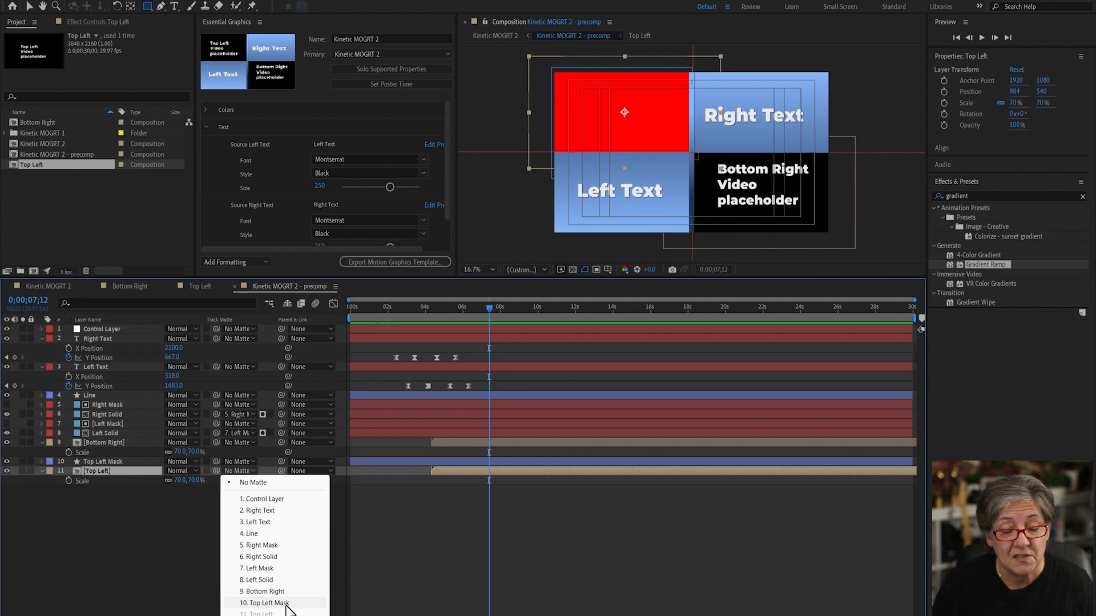
left_click(269, 603)
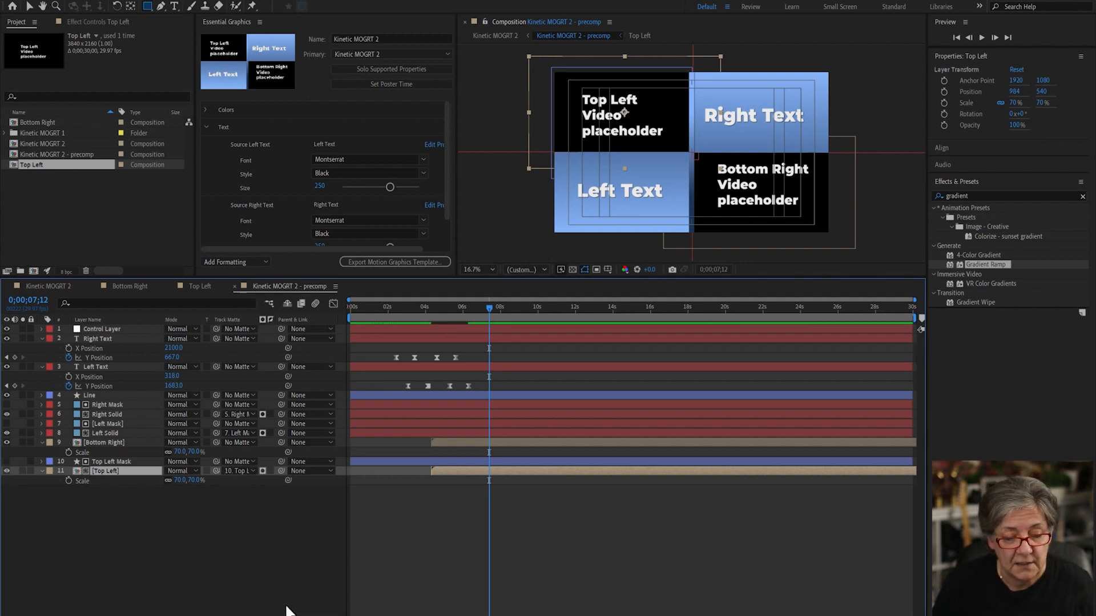
Duplicate the Top Left Mask layer, place the copy directly above the Bottom Right layer and activate the Selection tool.
left_click(112, 442)
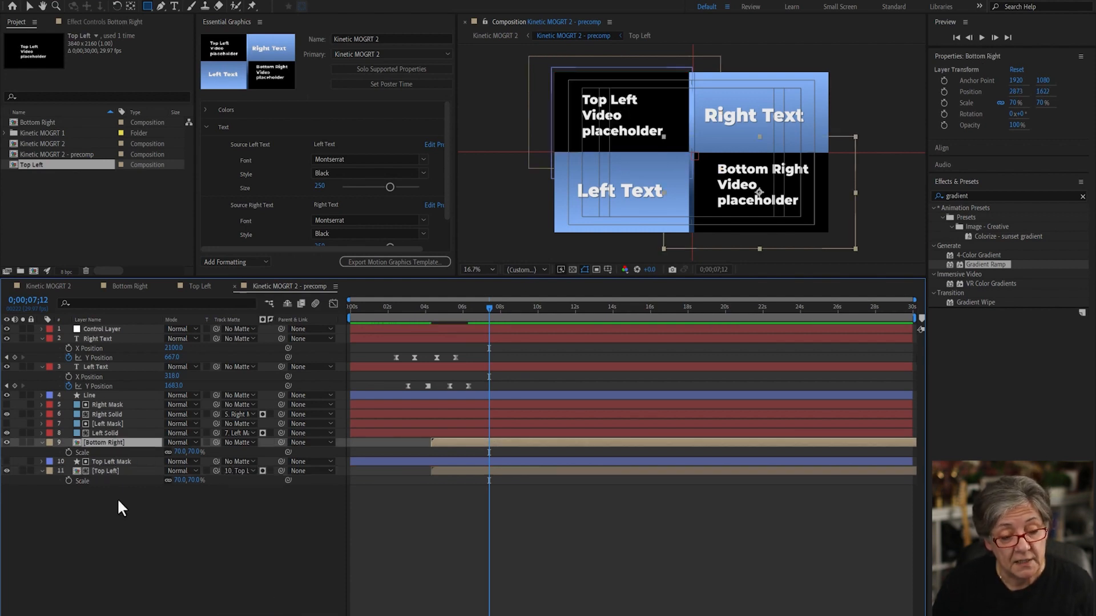
left_click(118, 461)
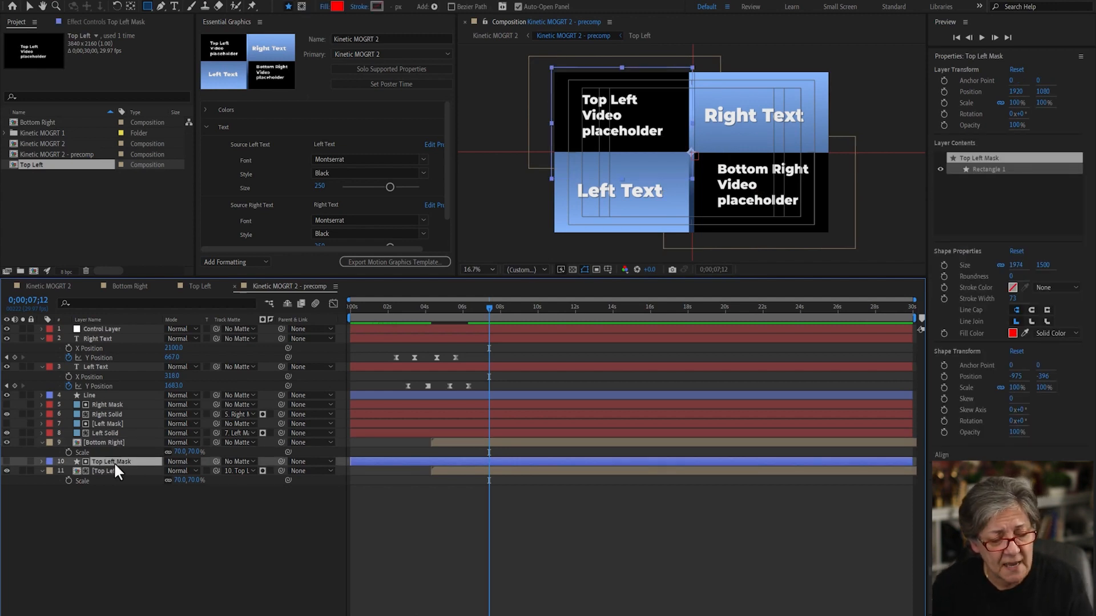
key("ctrl+d")
left_click_drag(109, 459, 116, 440)
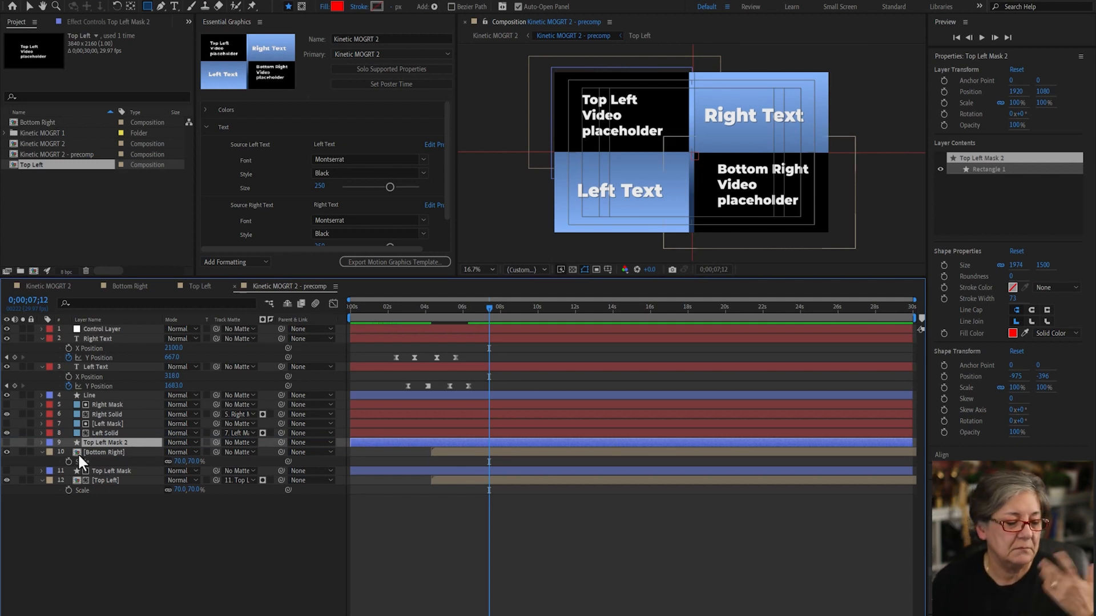
left_click(29, 6)
left_click(649, 105)
left_click_drag(649, 104, 705, 138)
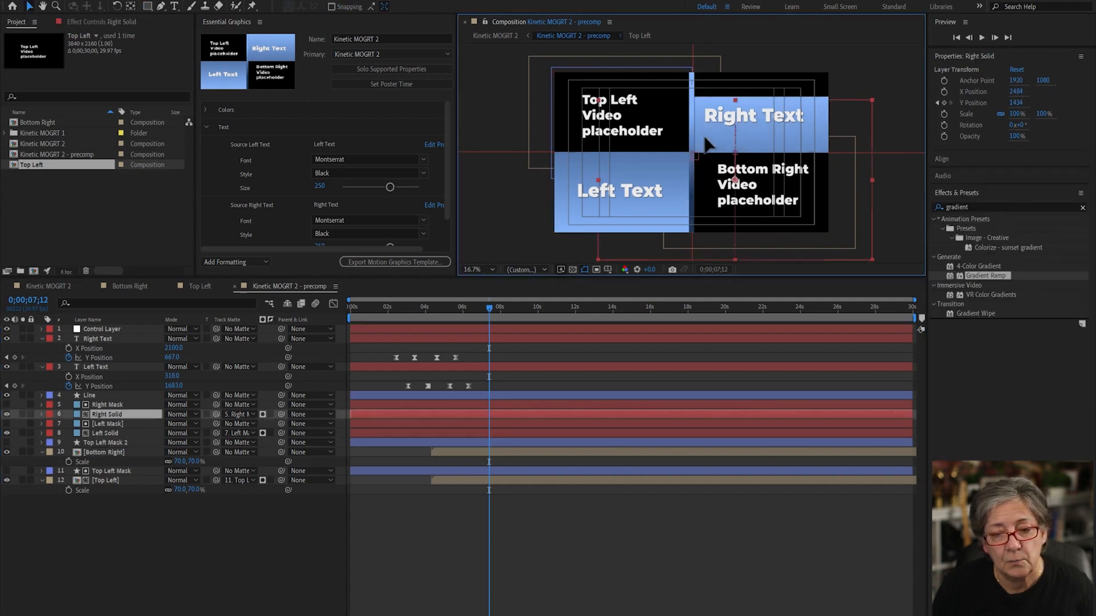
key("ctrl+z")
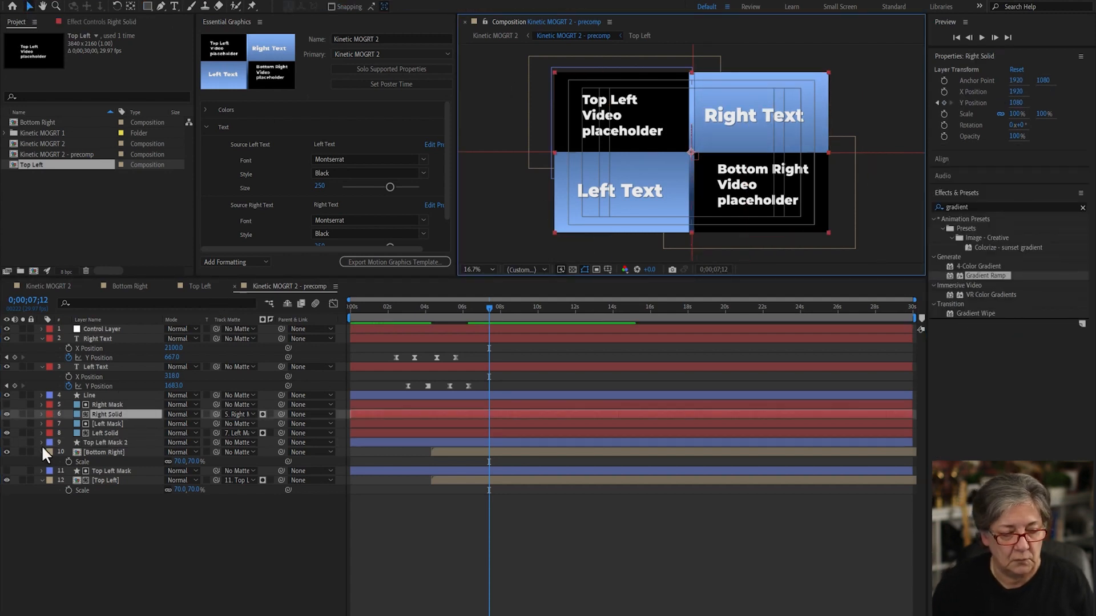
Lock all layers in the precomp except Top Left Mask 2.
left_click(112, 442)
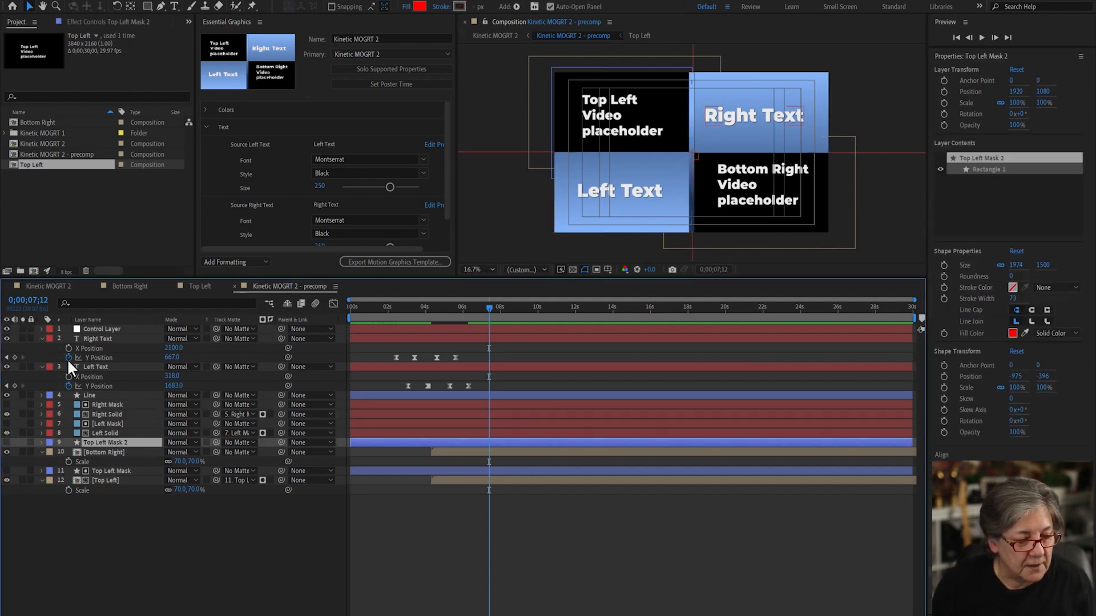
left_click(108, 329)
key("ctrl+a")
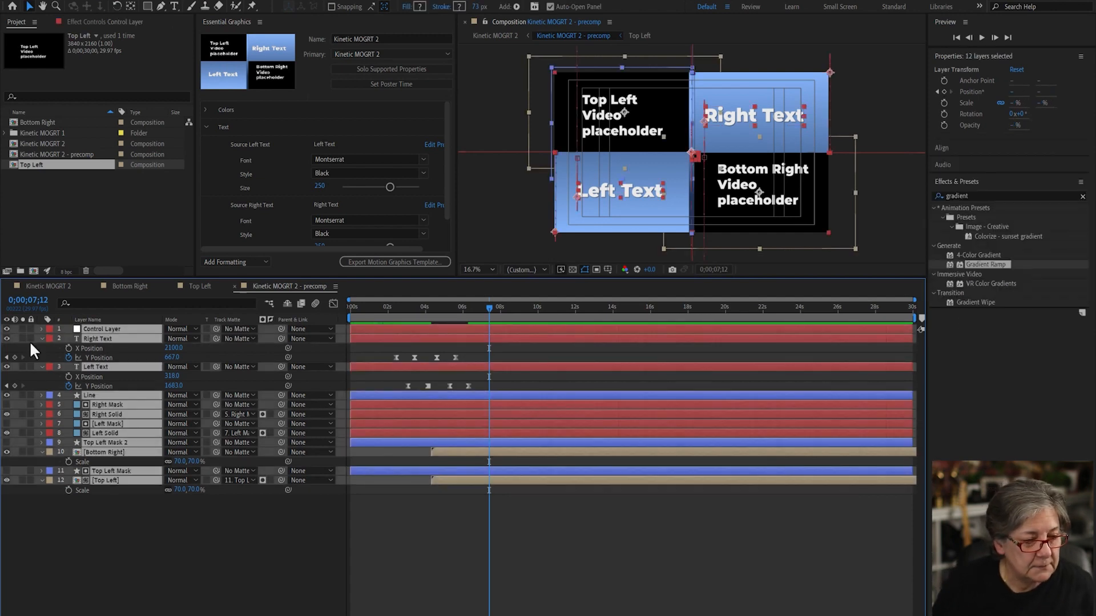
left_click(30, 329)
left_click(31, 442)
Make Top Left Mask 2 visible and move its rectangle over the Bottom Right video placeholder, to about position 3876, 1800.
left_click_drag(650, 108, 711, 156)
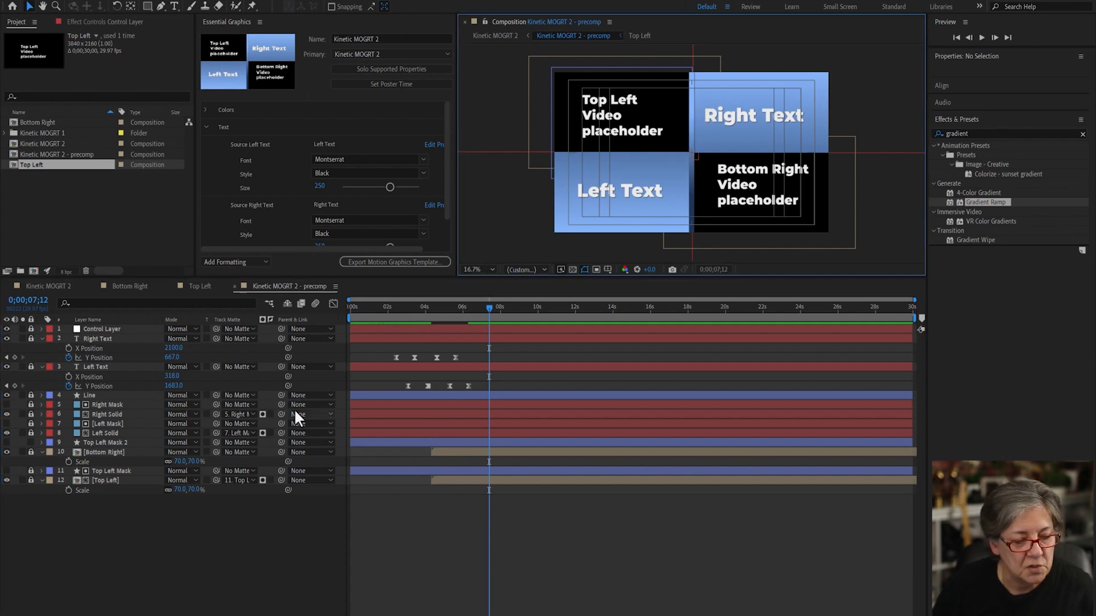
left_click(86, 440)
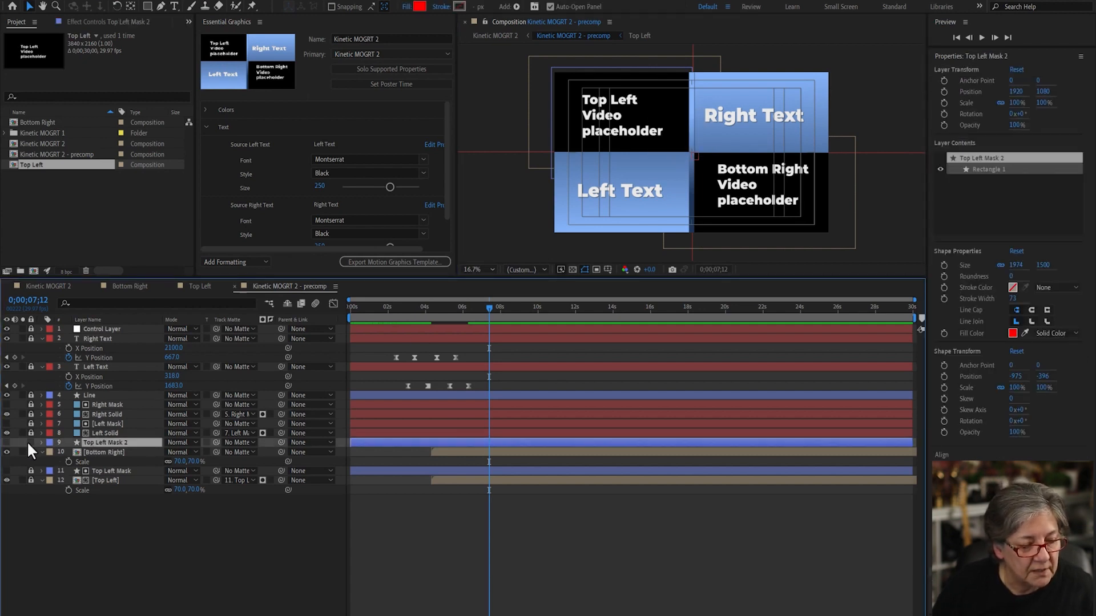
left_click(6, 442)
left_click_drag(627, 112, 766, 163)
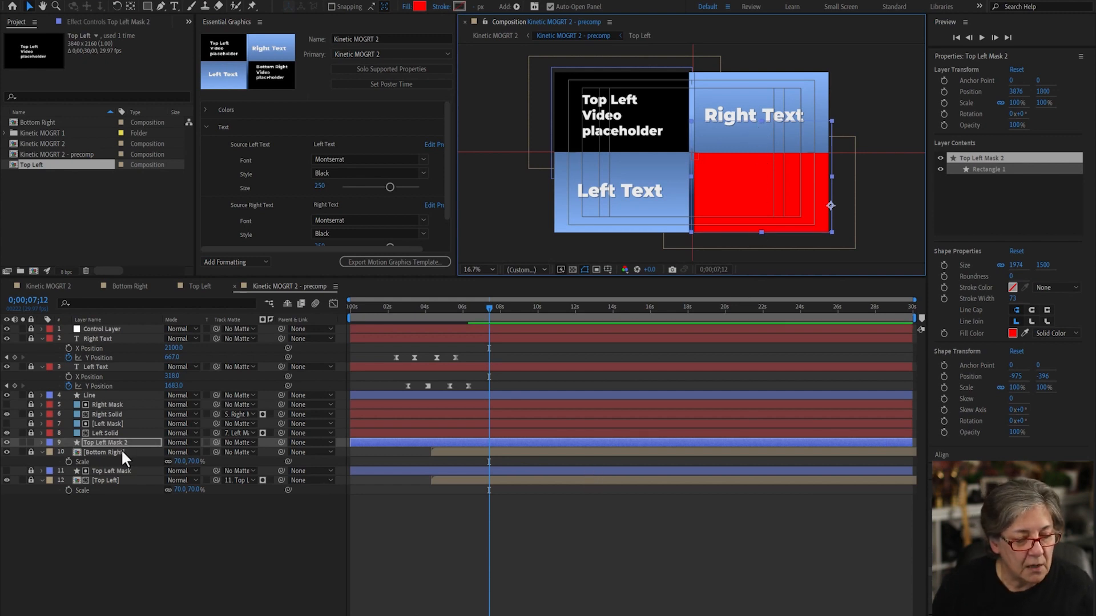
Unlock the Bottom Right layer, set its track matte to Top Left Mask 2 and collapse its properties.
left_click(239, 451)
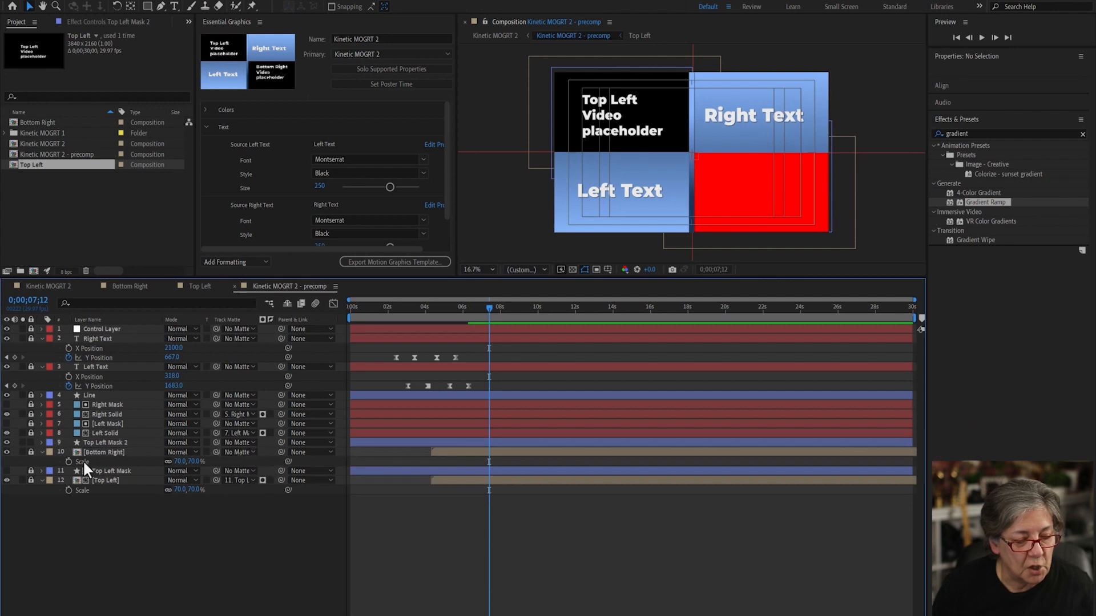
left_click(240, 451)
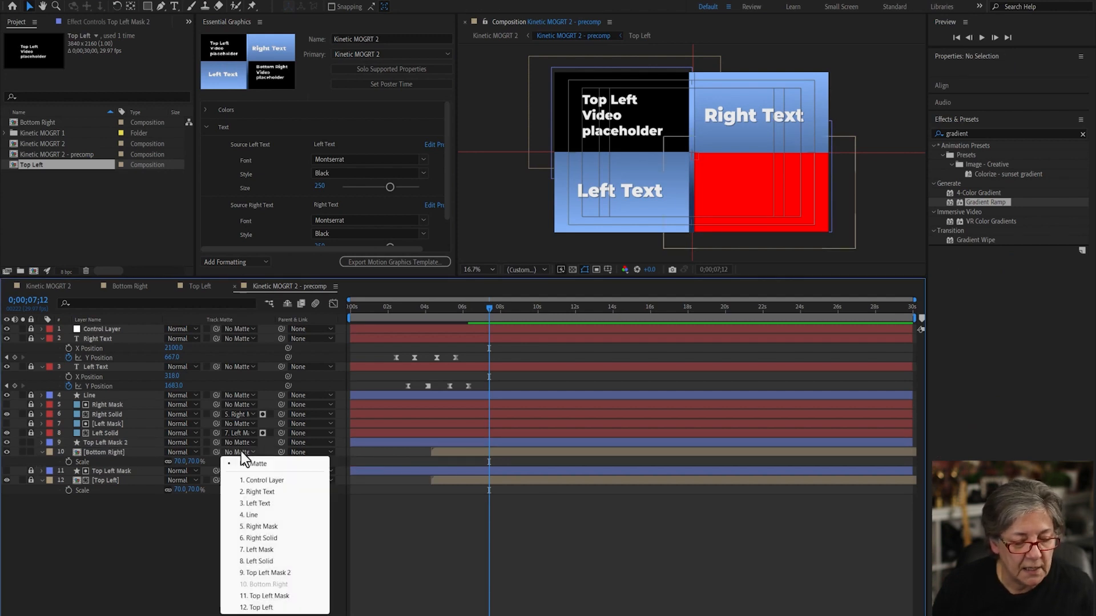
left_click(287, 572)
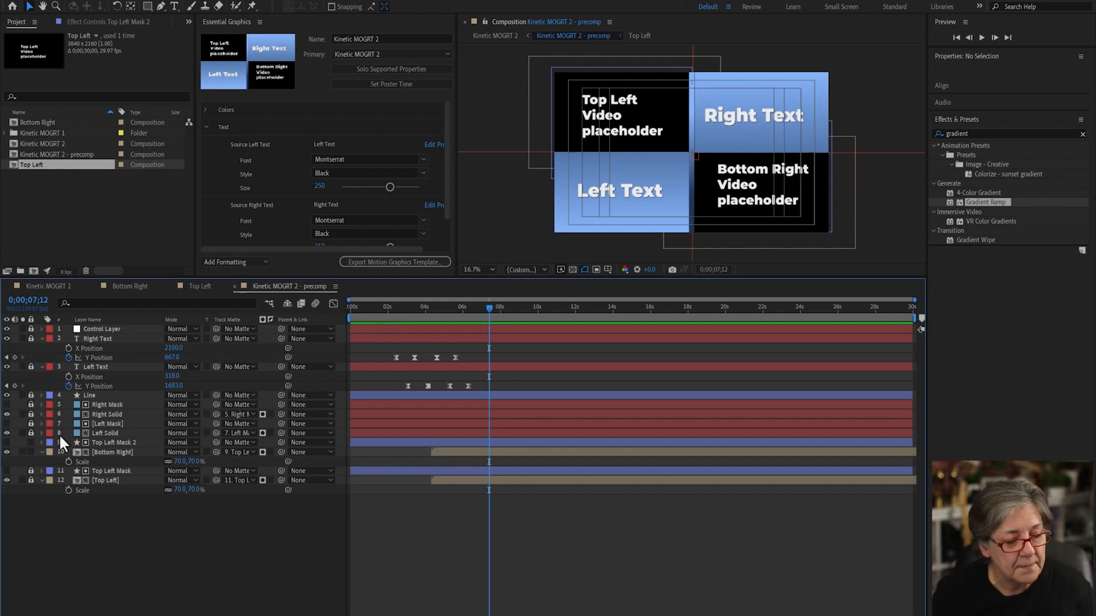
left_click(43, 452)
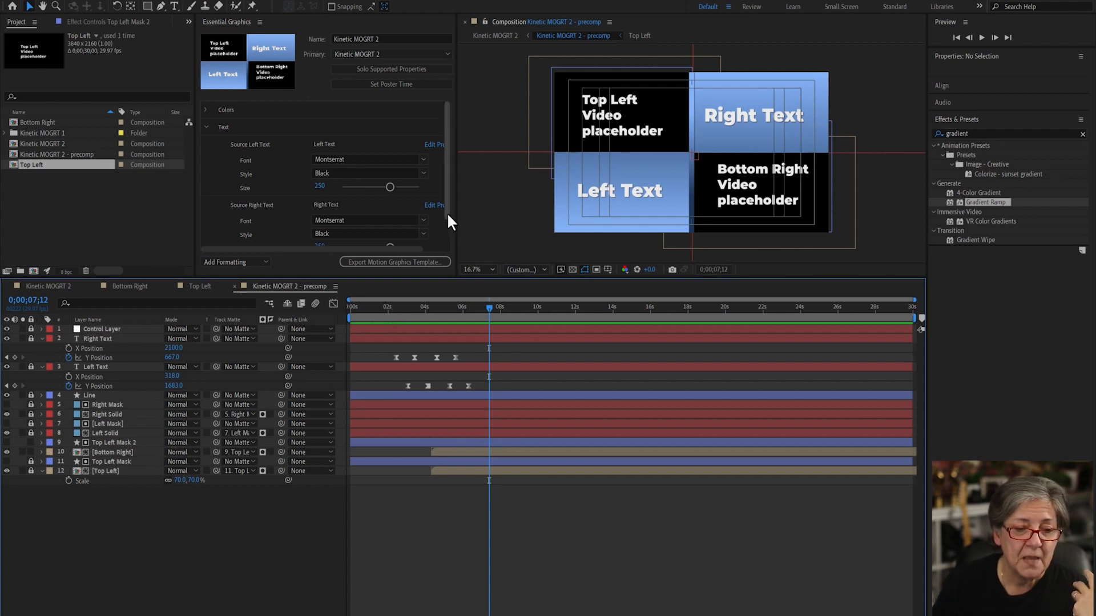
Unlock both text layers and add each one's X Position to the template's Text group, below the matching text's Size control.
left_click_drag(447, 210, 444, 244)
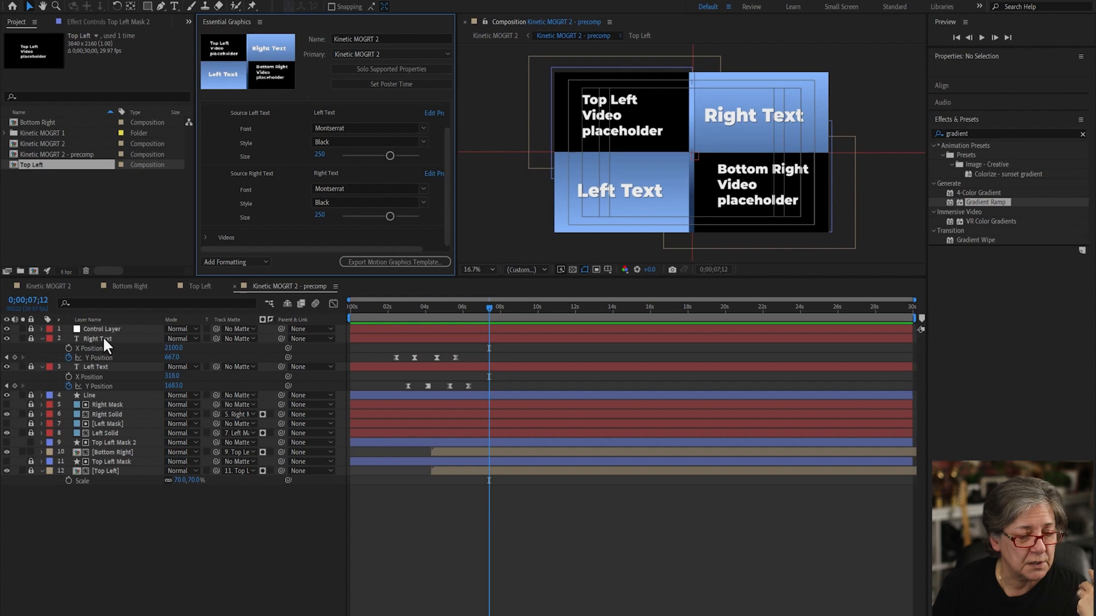
left_click(83, 348)
left_click(30, 338)
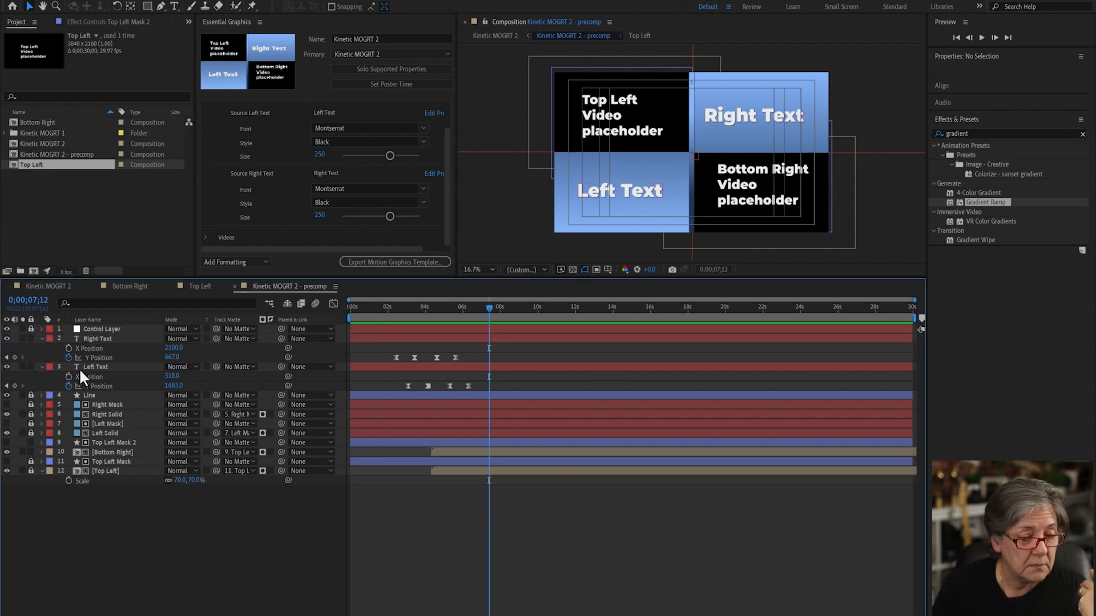
left_click(92, 349)
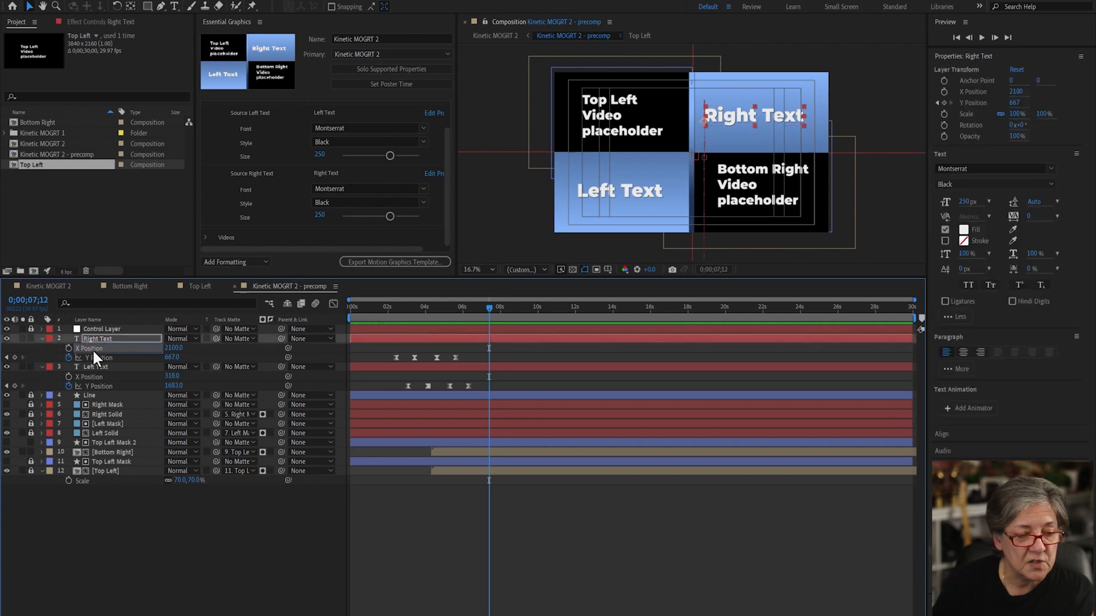
left_click_drag(92, 349, 260, 240)
left_click(334, 232)
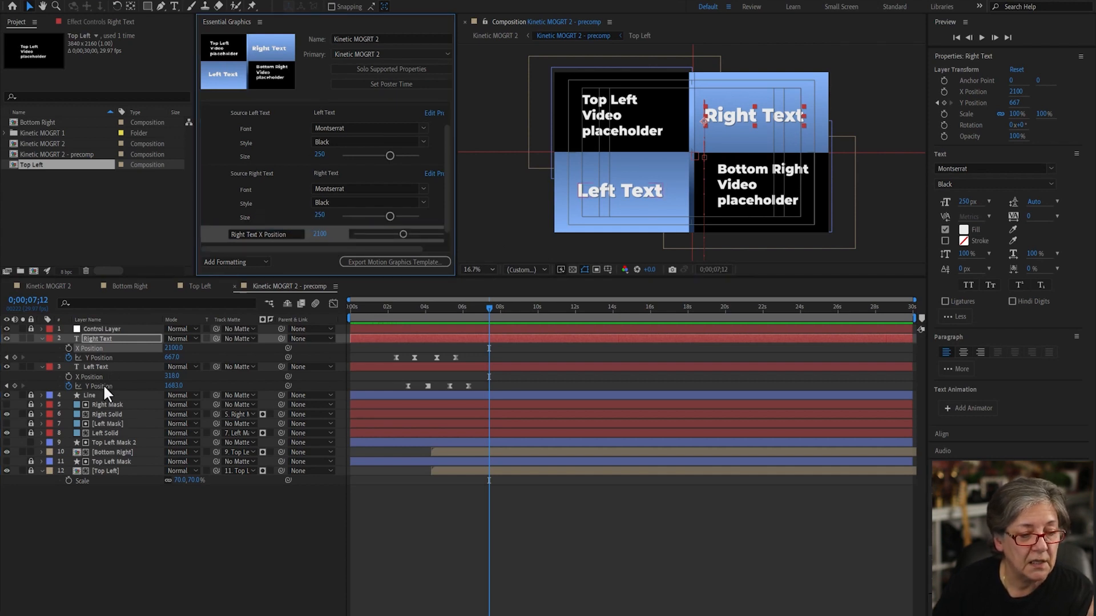
left_click_drag(102, 376, 296, 162)
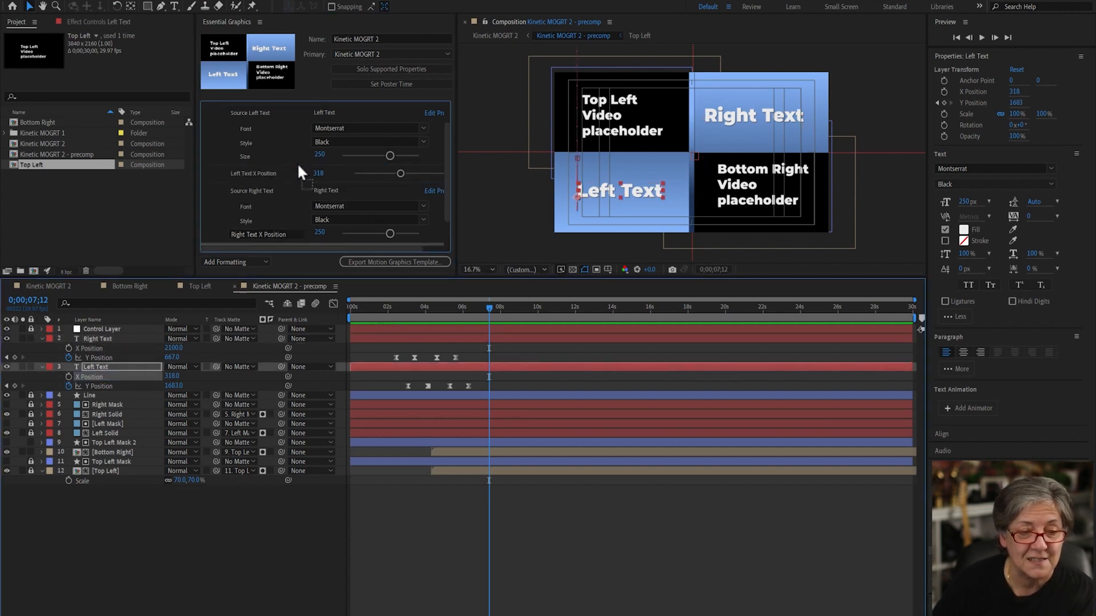
left_click(249, 532)
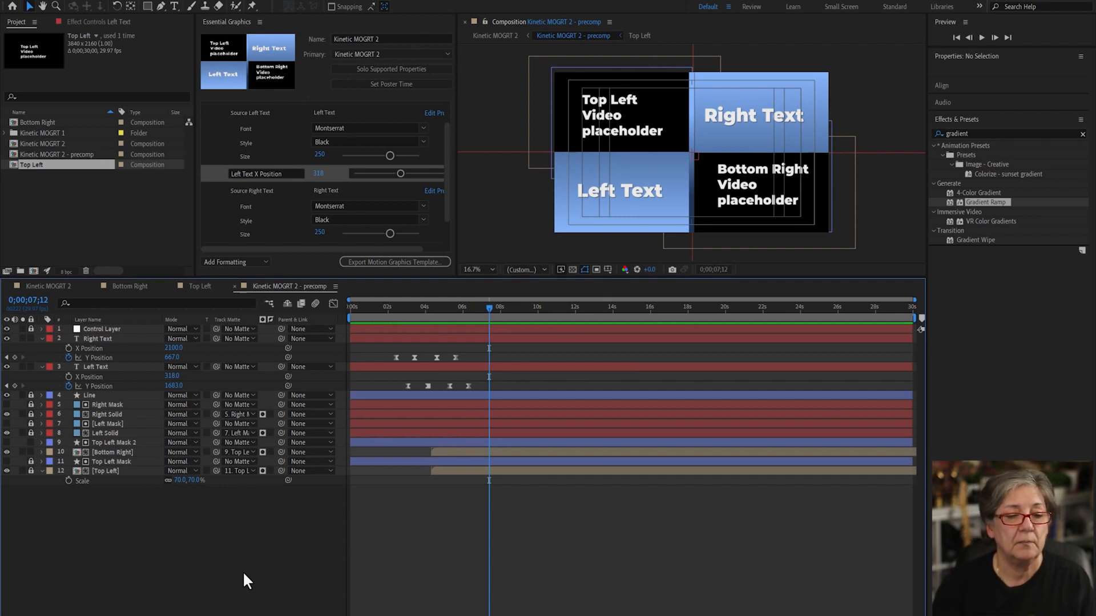
Export the motion graphics template to the Local Templates Folder with the author's first name as keyword, replacing the existing file.
left_click(378, 262)
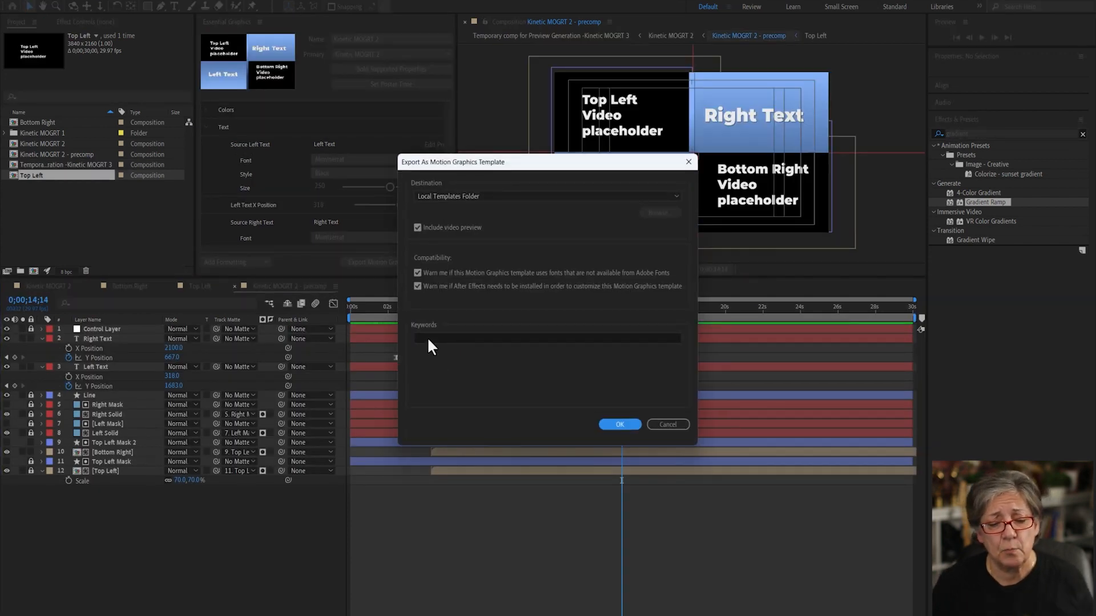
left_click(427, 338)
type("Luisa")
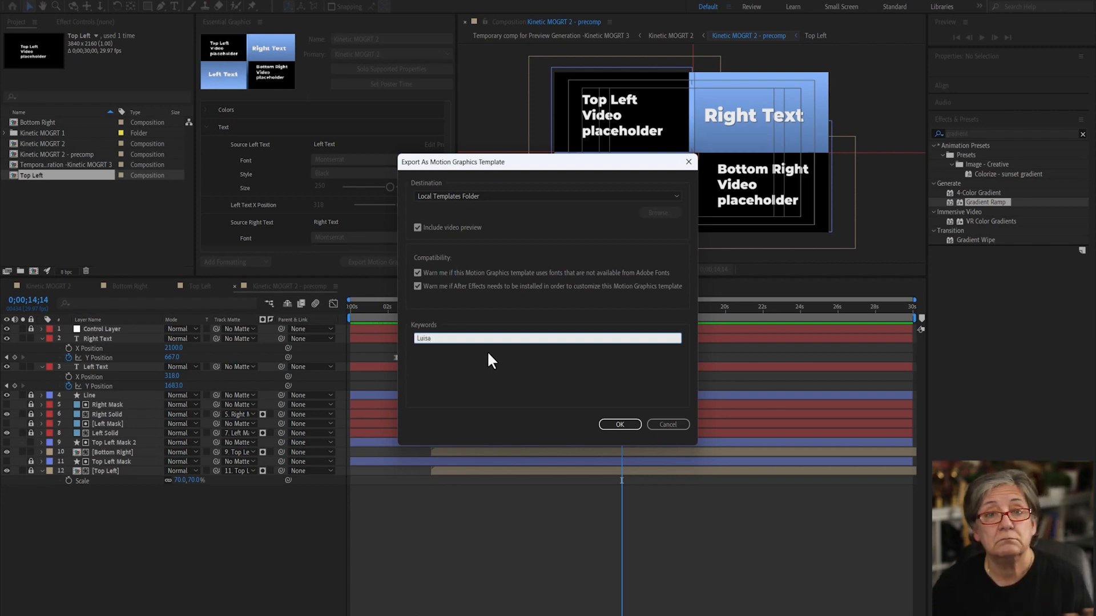
left_click(616, 424)
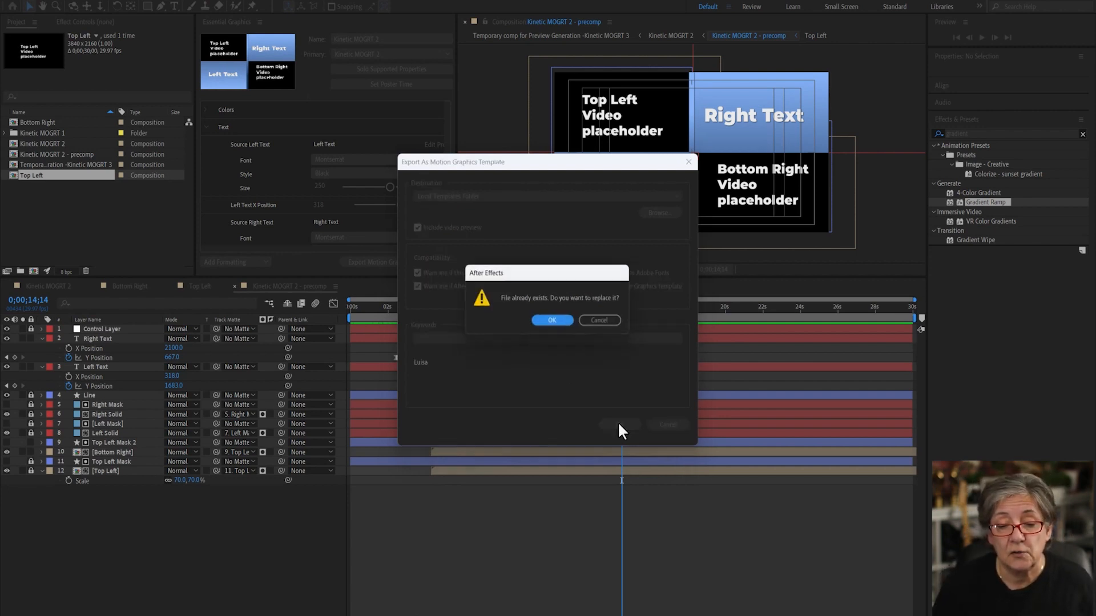
left_click(564, 320)
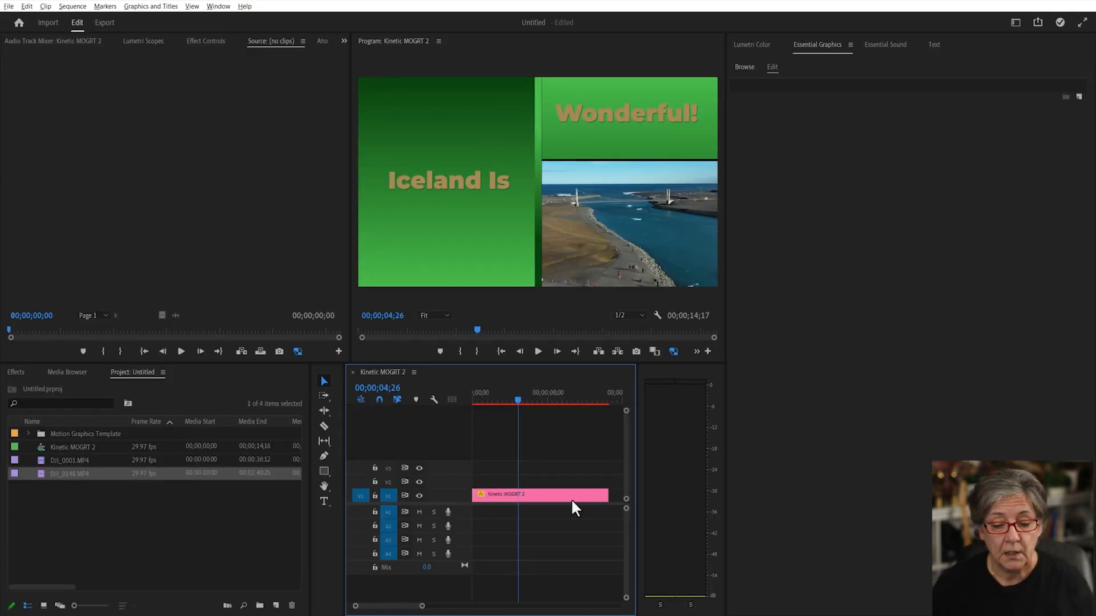
In Premiere Pro, replace the Kinetic MOGRT 2 clip in the sequence with the re-exported template from My Templates.
left_click(536, 493)
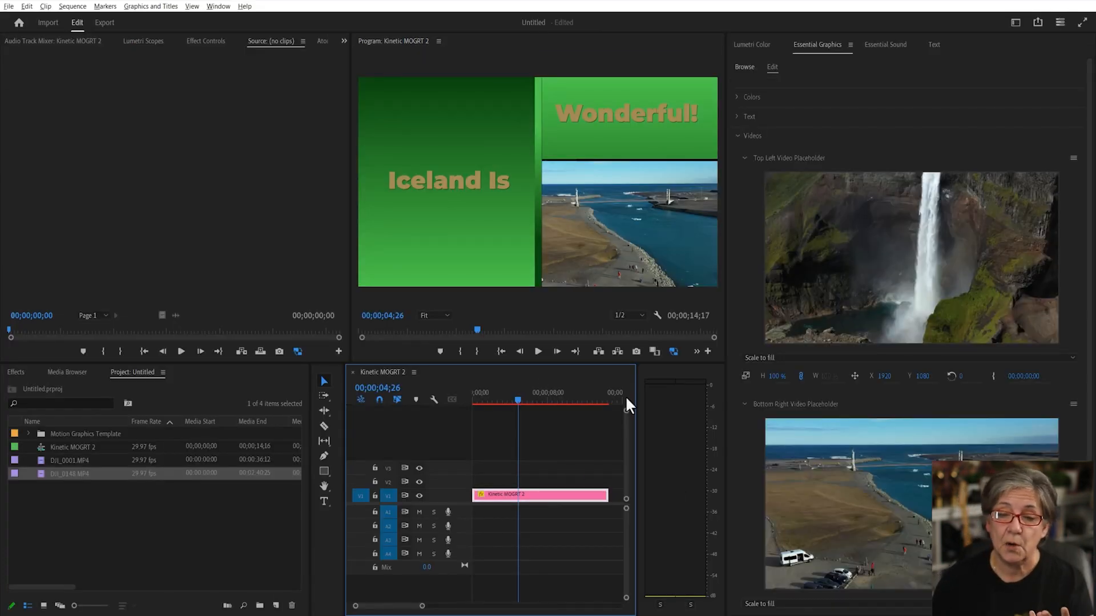
left_click(743, 67)
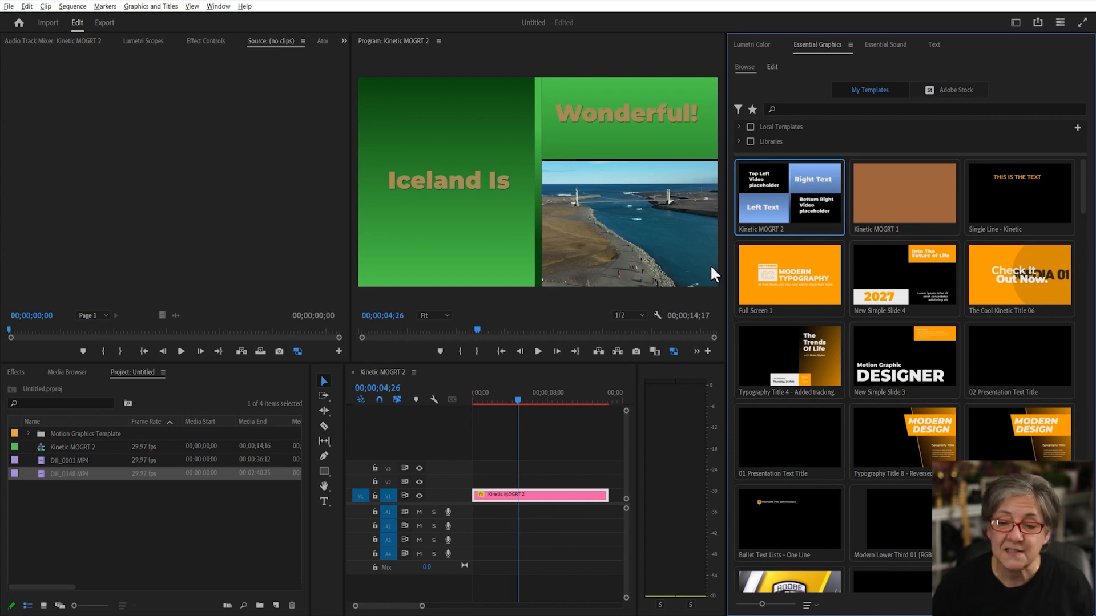
left_click_drag(791, 215, 539, 495)
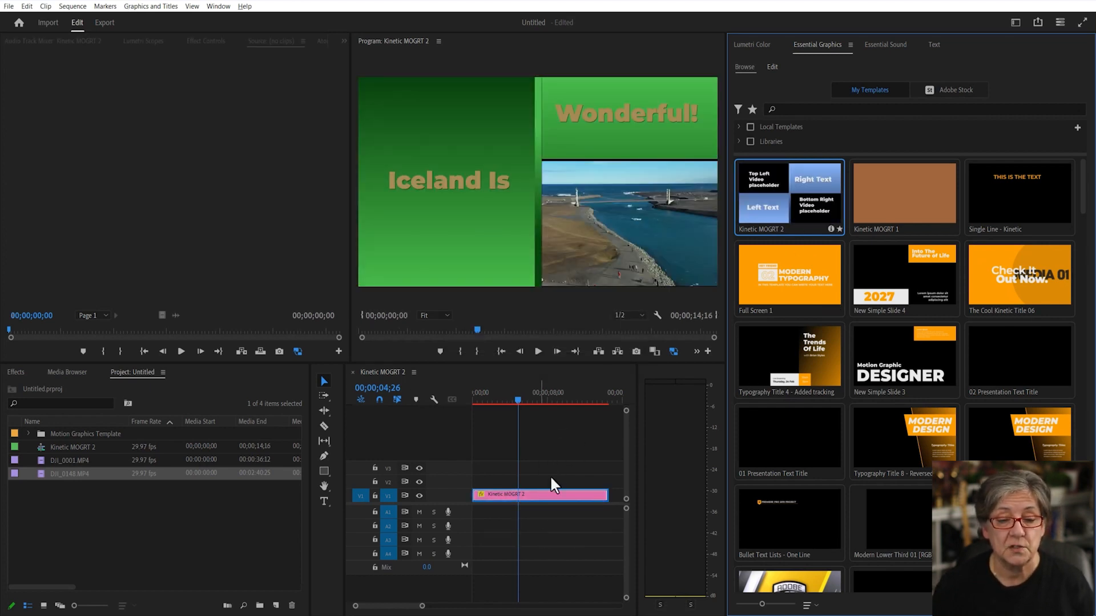
Play the sequence from near its start and scrub back to check how the video placeholders behave during the animation.
left_click(478, 398)
key("space")
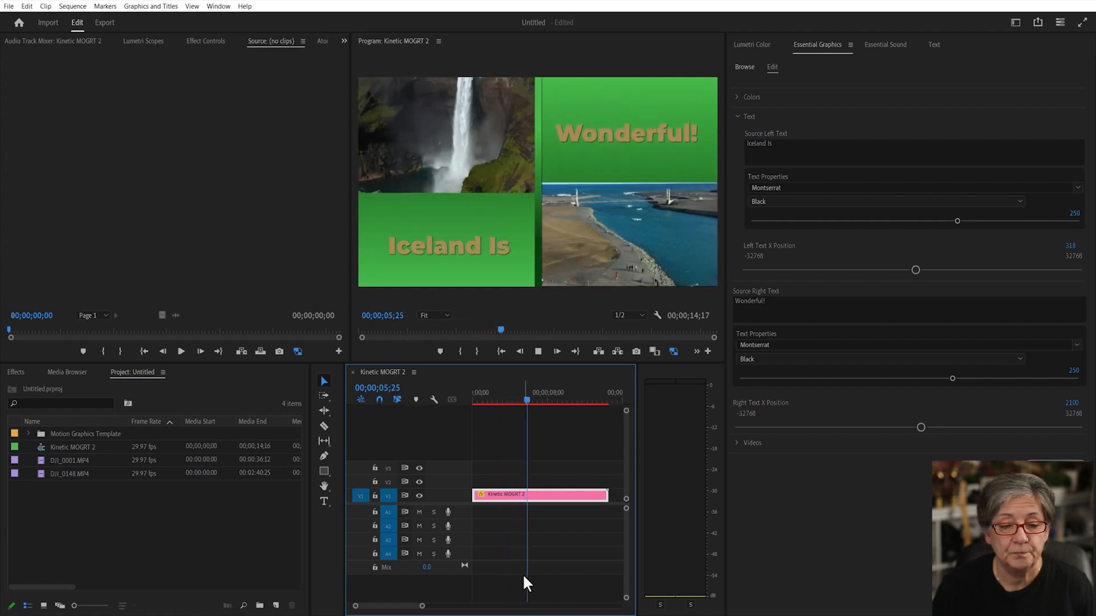
key("space")
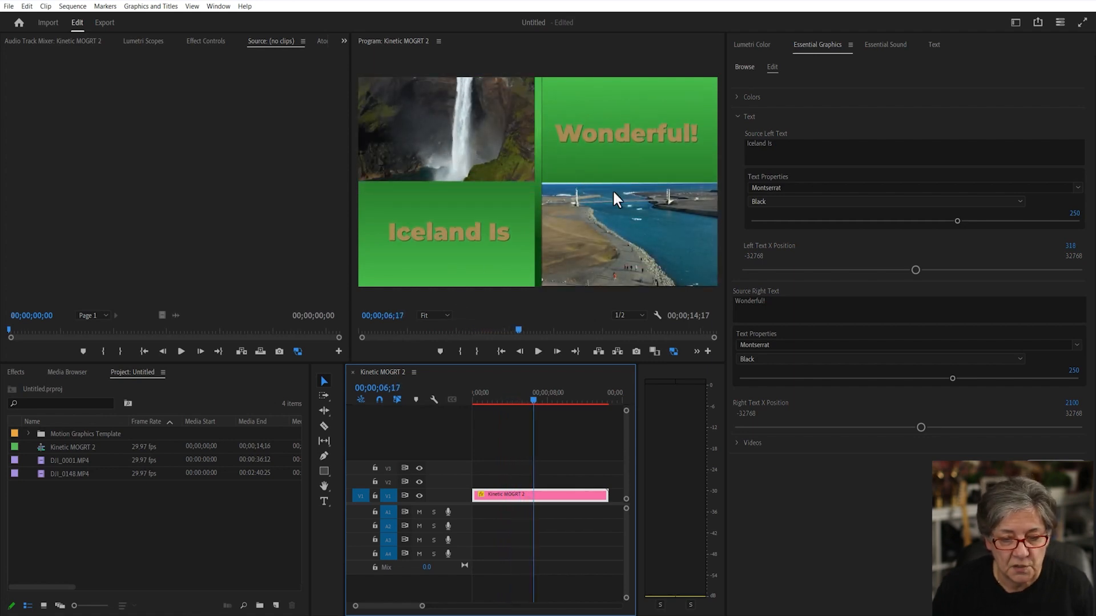
left_click_drag(533, 397, 518, 405)
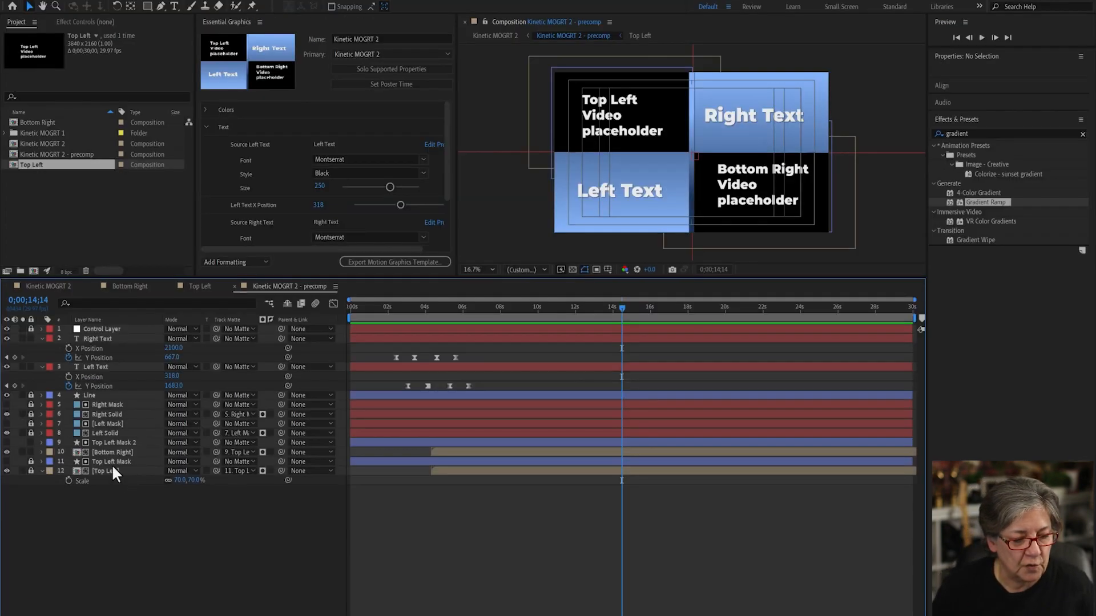
left_click(114, 452)
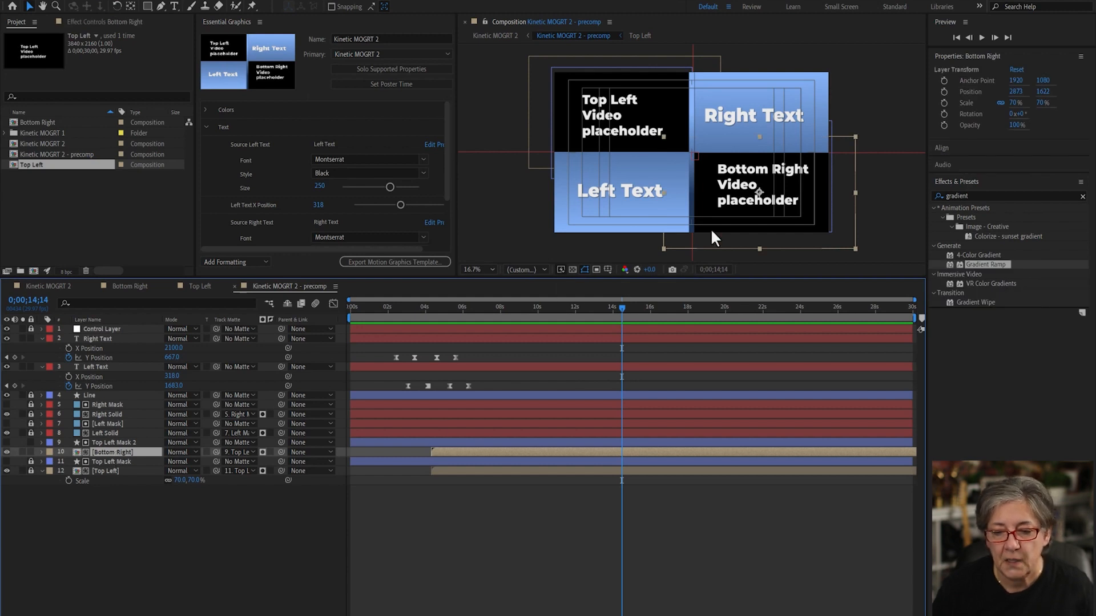
mouse_move(745, 240)
left_mouse_down()
mouse_move(743, 225)
mouse_move(759, 223)
left_mouse_up()
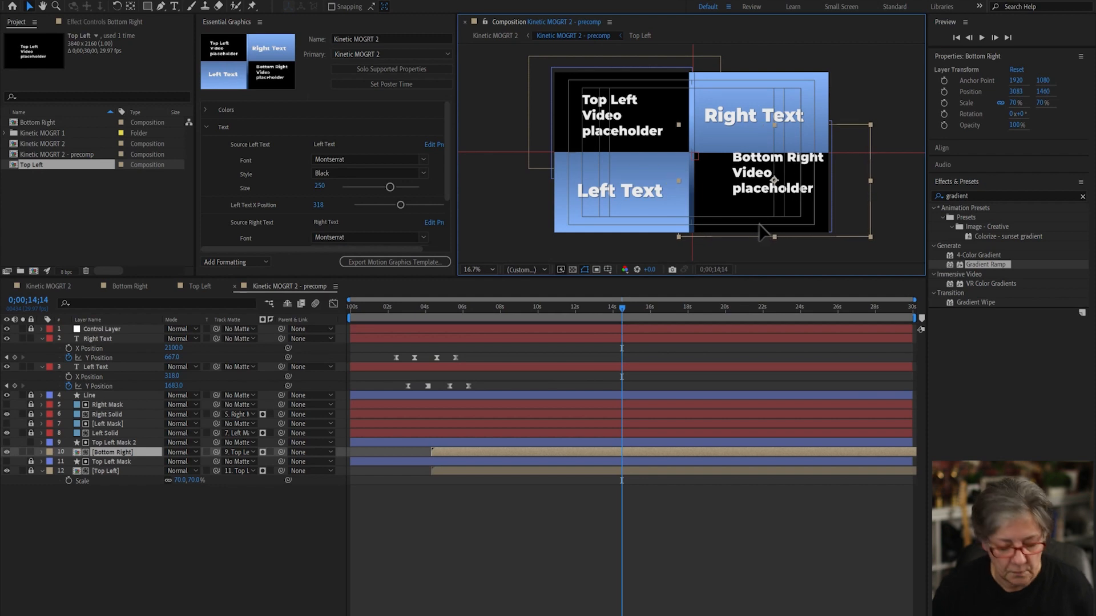
key("ctrl+z")
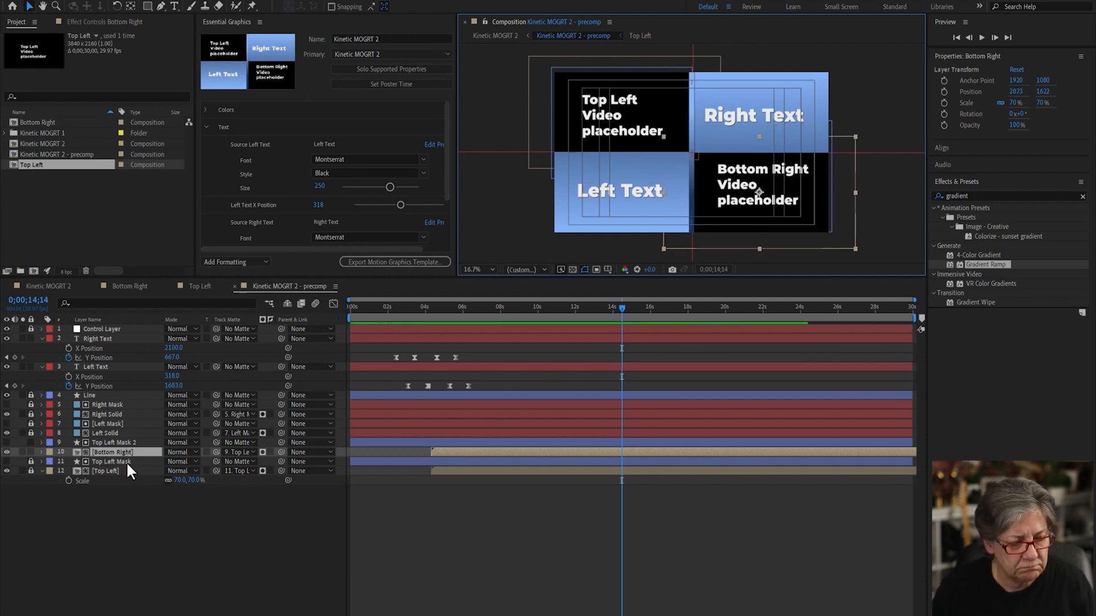
In After Effects, show Top Left Mask 2, stretch it vertically to about 155.5% and move it to about 3870, 1662.
left_click(128, 440)
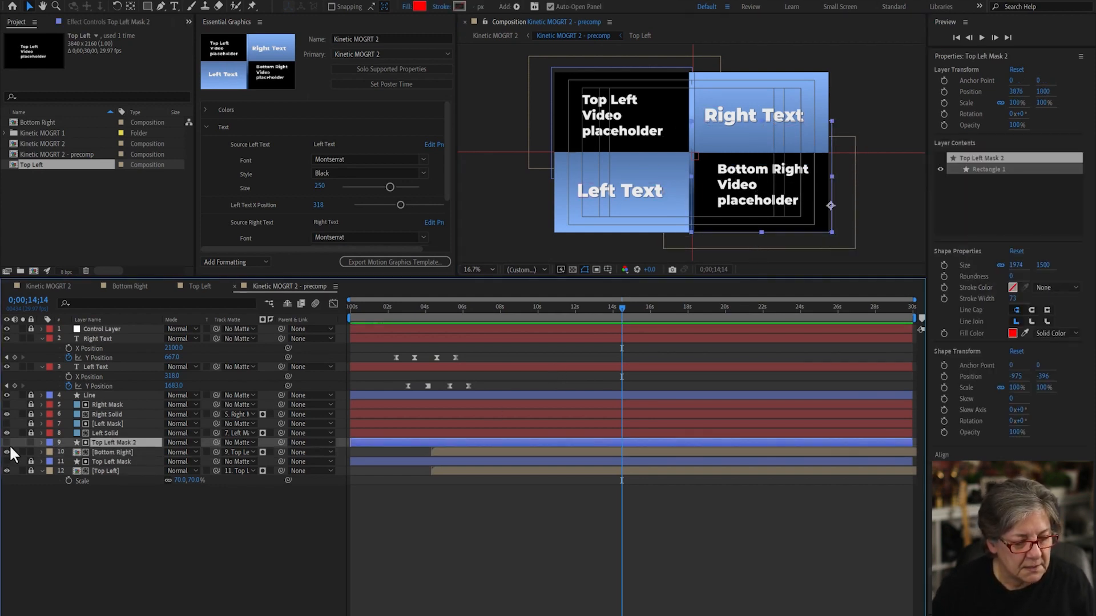
left_click(7, 442)
left_click_drag(762, 210, 758, 209)
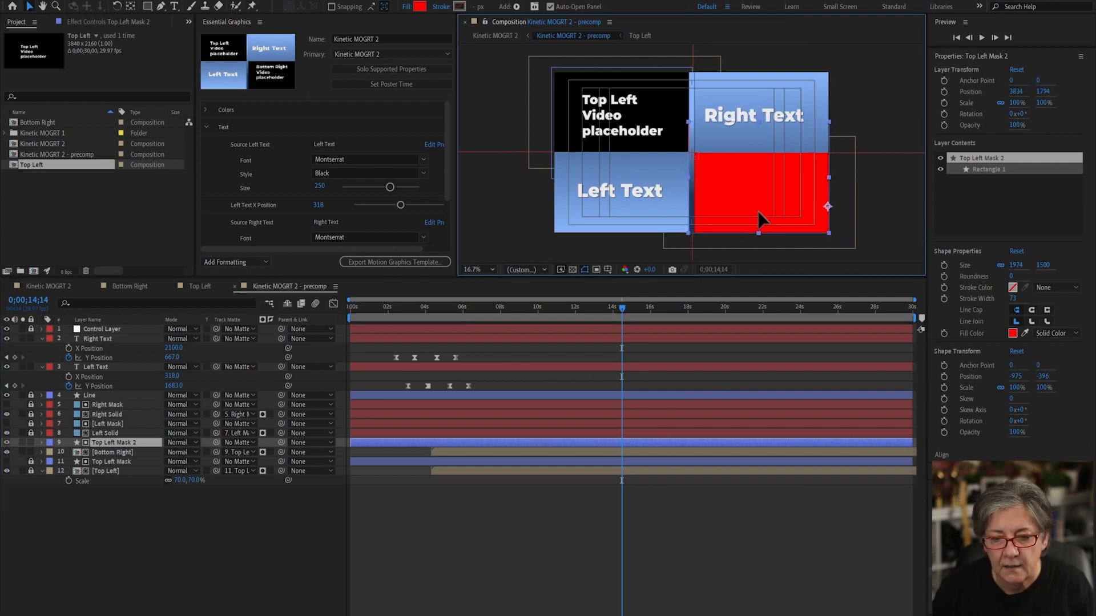
left_click_drag(758, 121, 758, 74)
left_click_drag(758, 207, 759, 193)
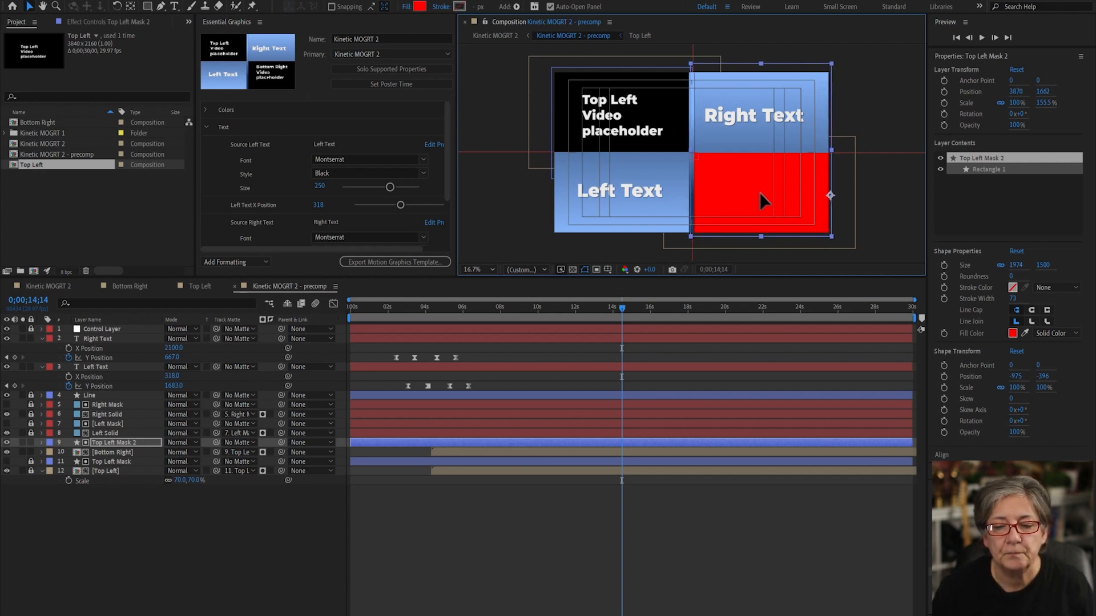
left_click(509, 552)
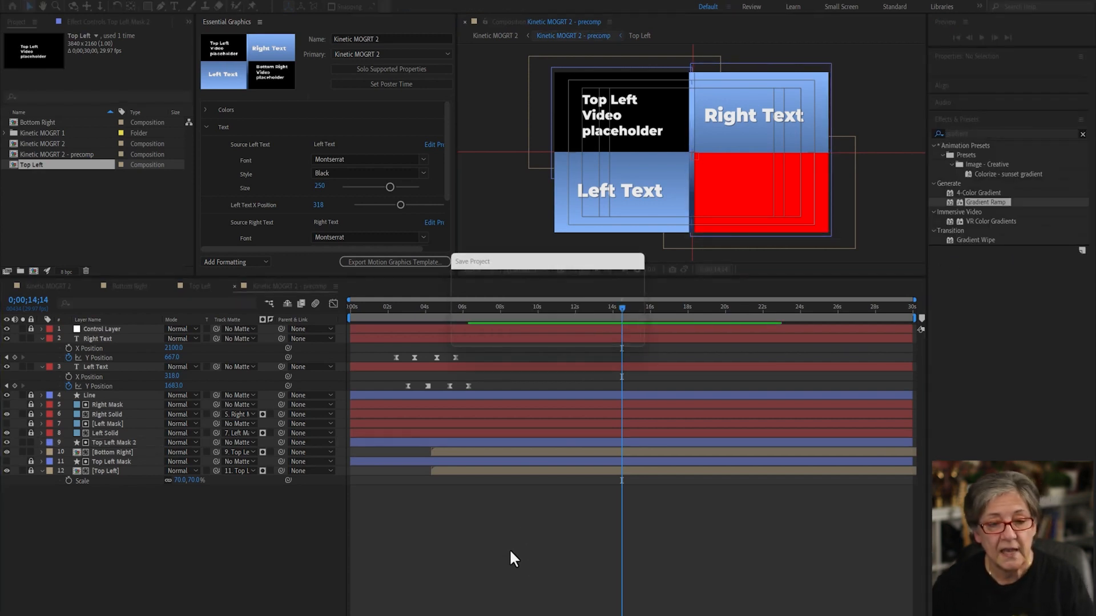
Export the template with the enlarged mask to the Local Templates Folder, using the author's first name as keyword and replacing the existing file.
left_click(379, 261)
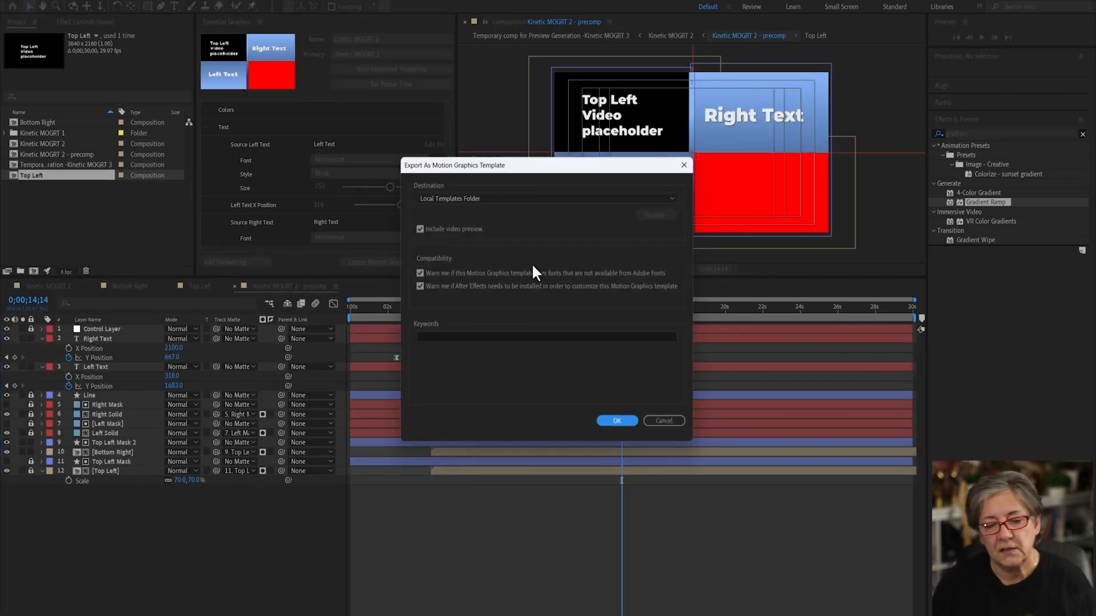
left_click(451, 338)
type("L")
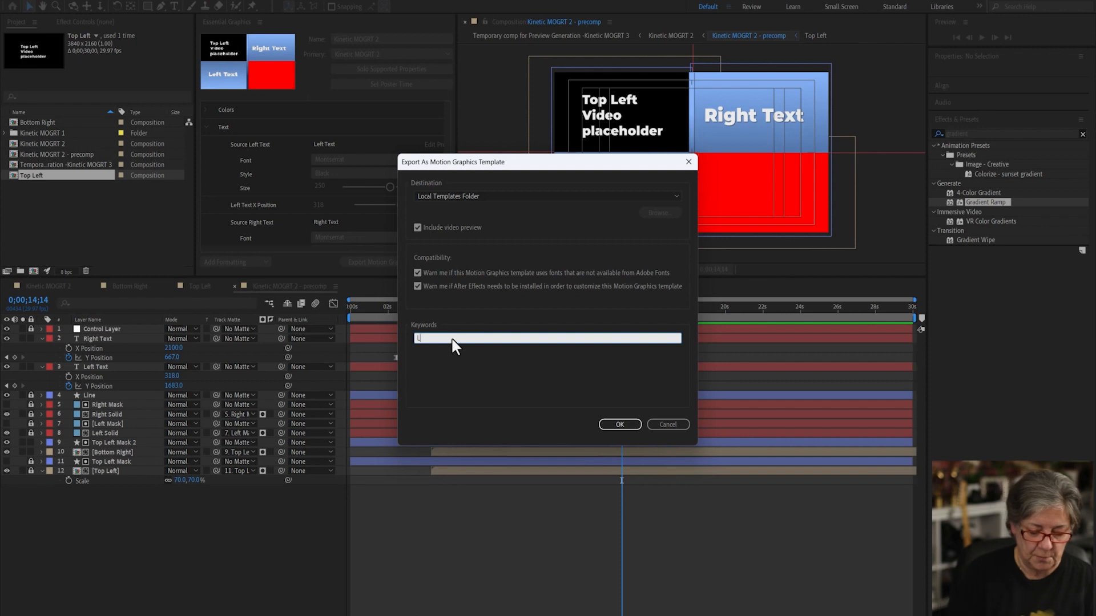
type("uisa")
left_click(619, 425)
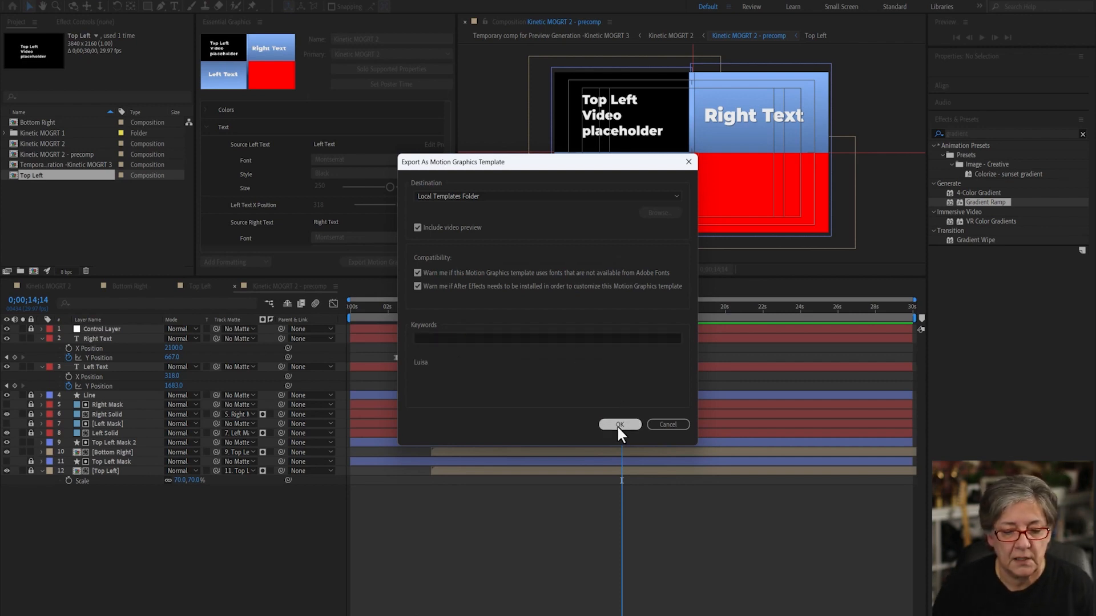
left_click(553, 321)
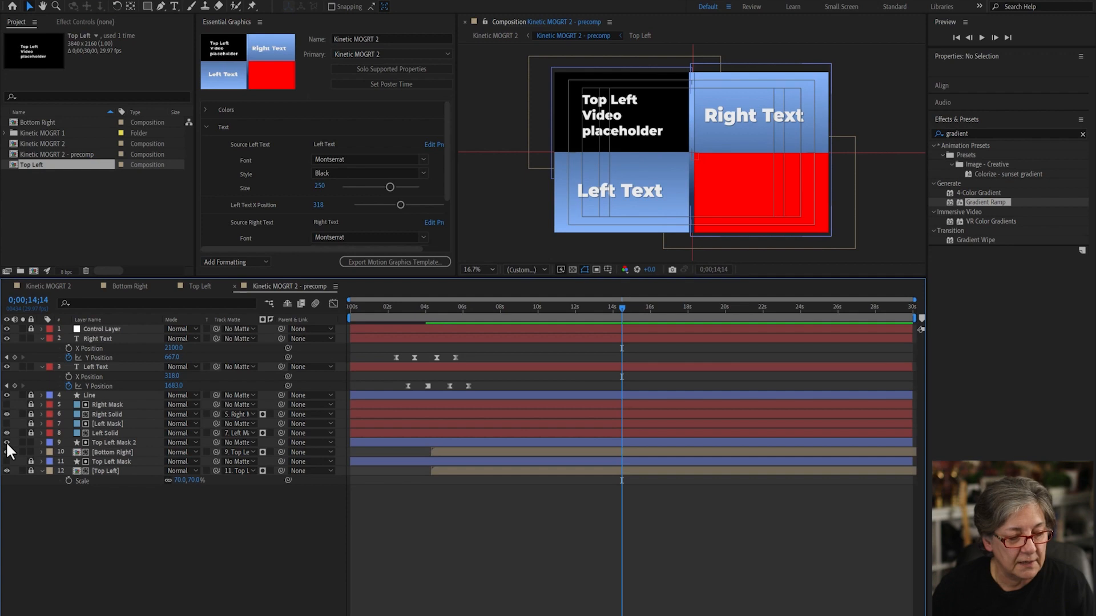
Hide Top Left Mask 2 and rename the layer Bottom Right Mask.
left_click(7, 442)
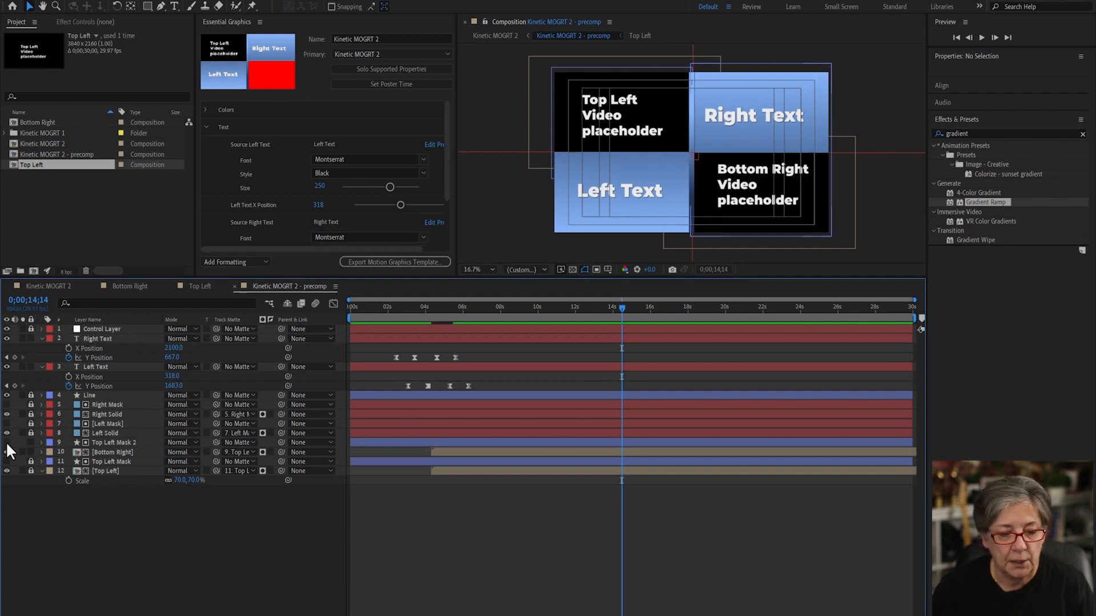
left_click(112, 439)
key("Return")
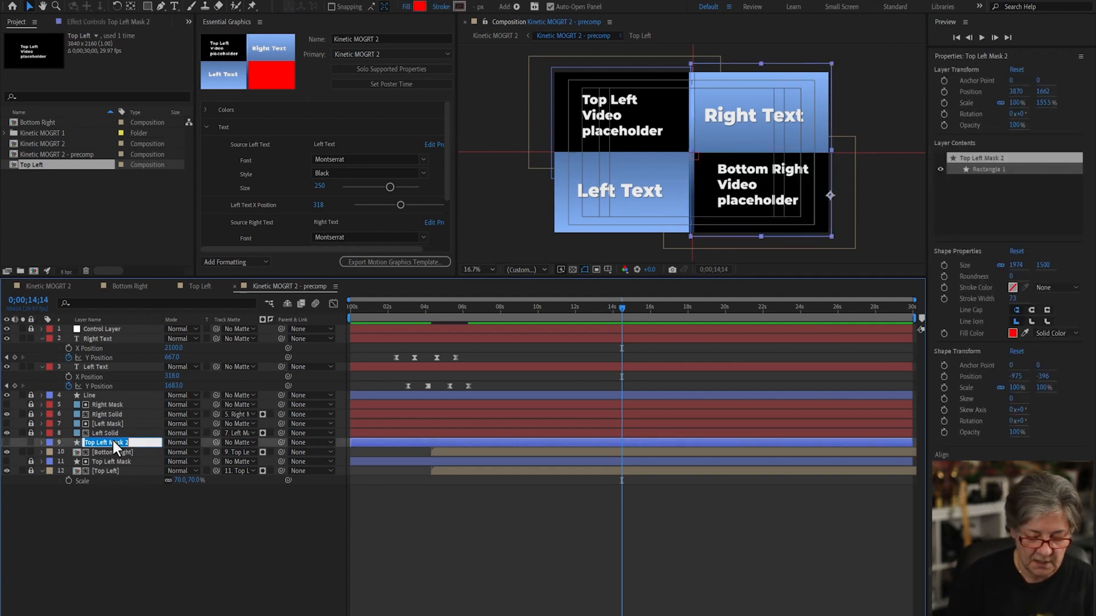
type("Bottom Right Mask")
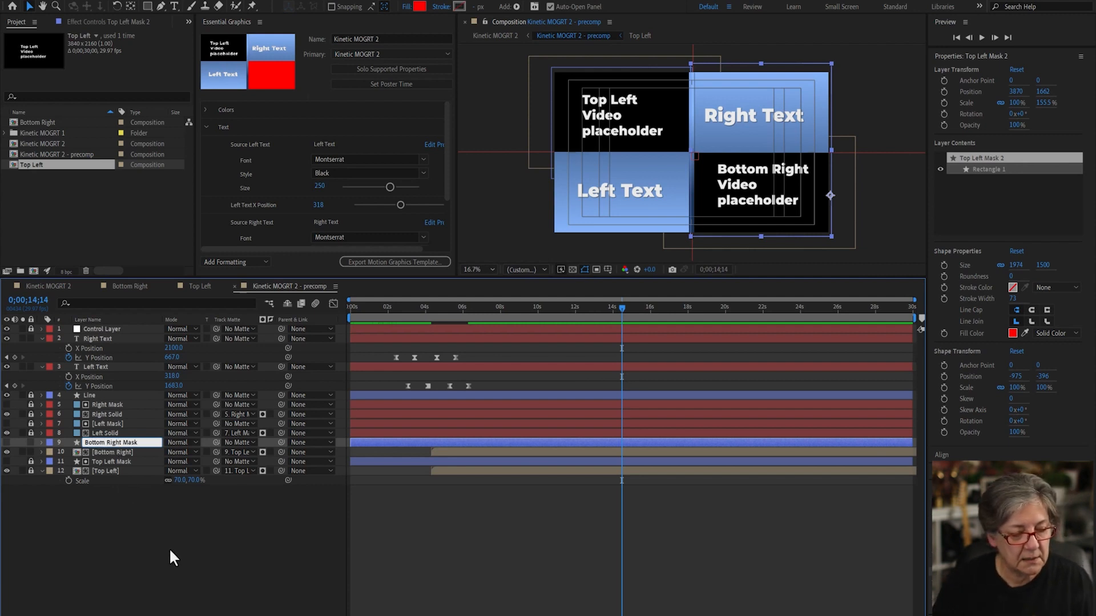
left_click(168, 548)
Re-export the template with the mask hidden to the Local Templates Folder, with the author's first name as keyword, overwriting the existing file.
left_click(394, 262)
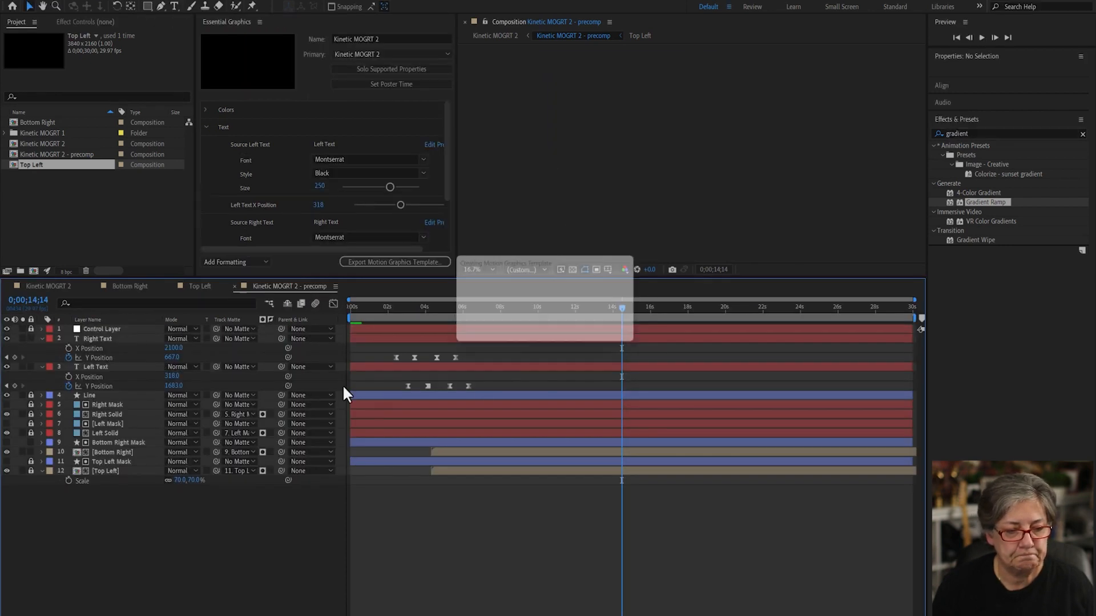
left_click(437, 338)
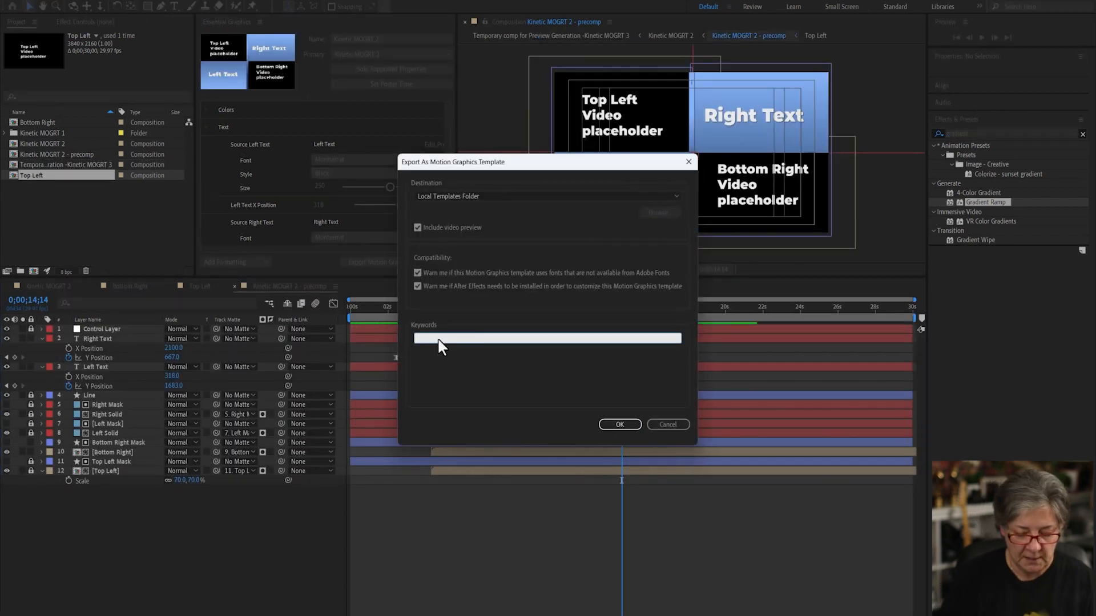
type("Luisa")
left_click(620, 425)
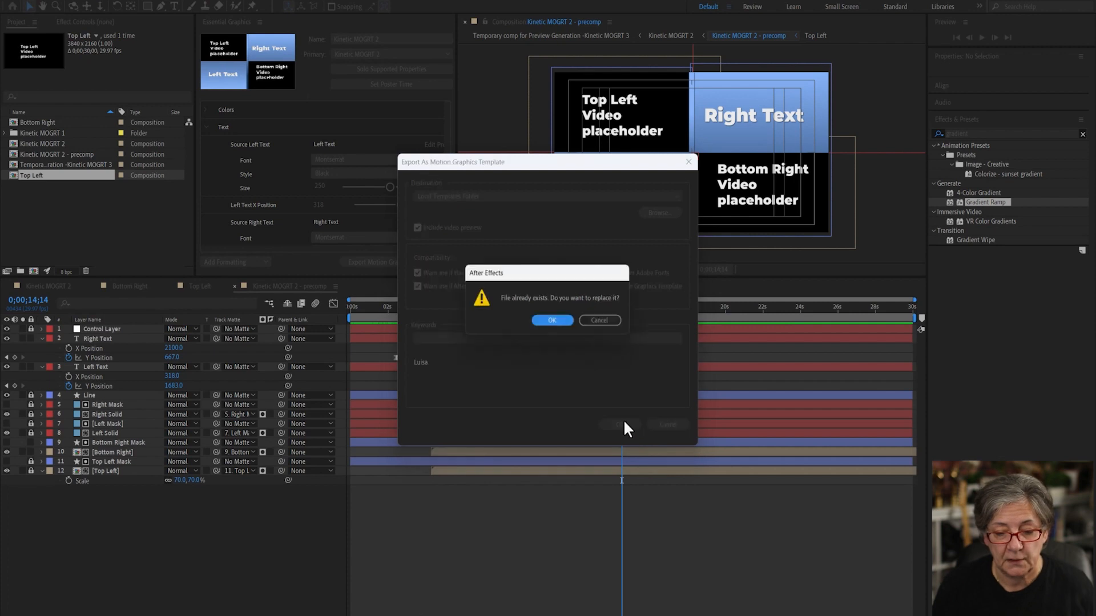
left_click(553, 320)
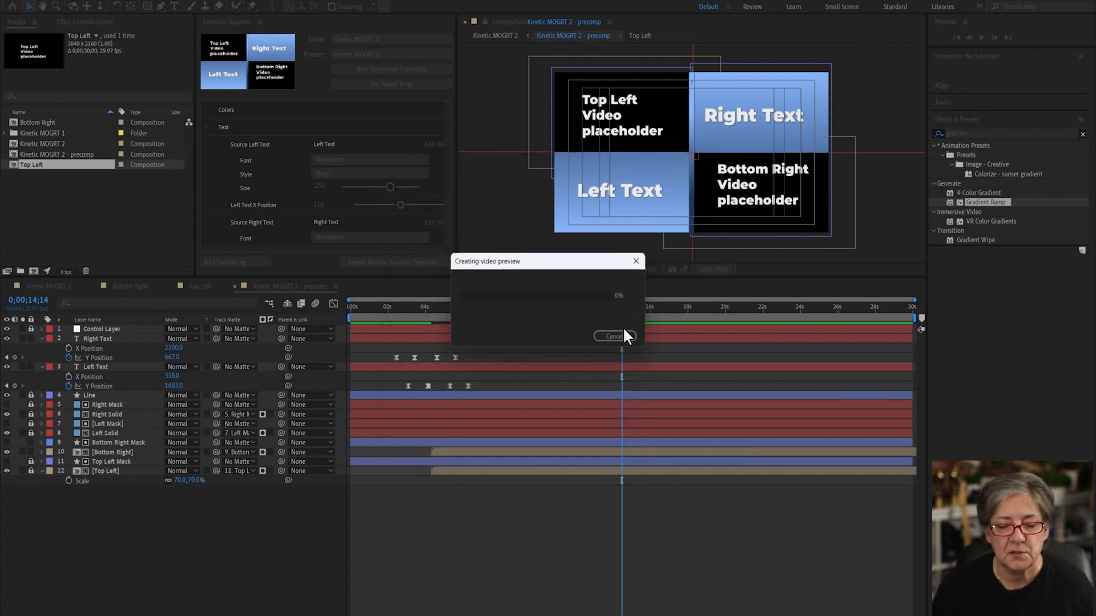
left_click(624, 331)
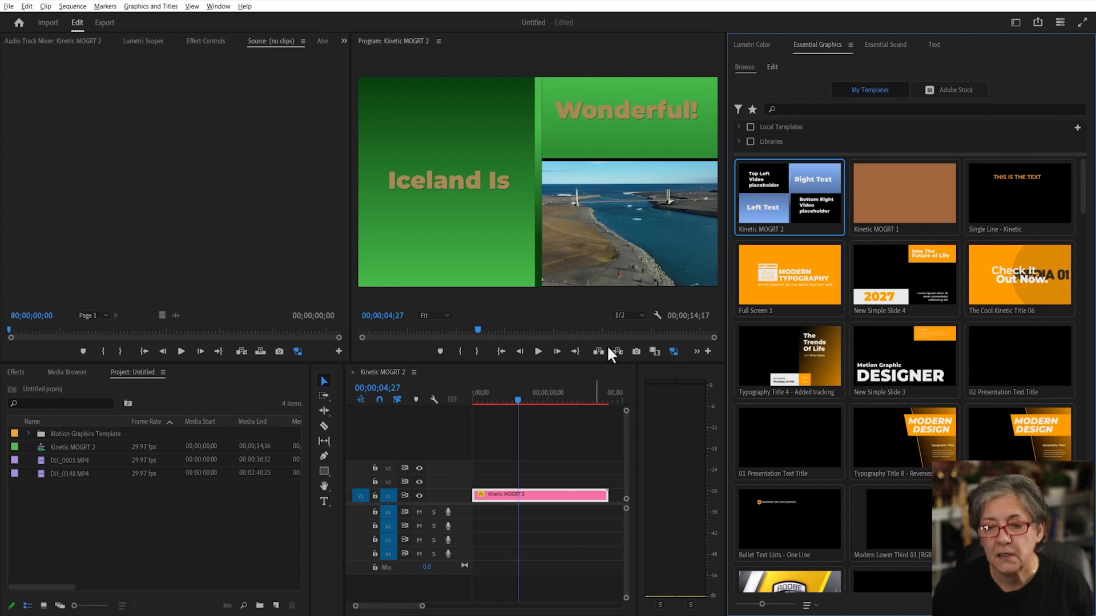
In Premiere Pro, update the Kinetic MOGRT 2 clip with the newest template export and scrub through it to review the animation.
left_click_drag(765, 189, 528, 492)
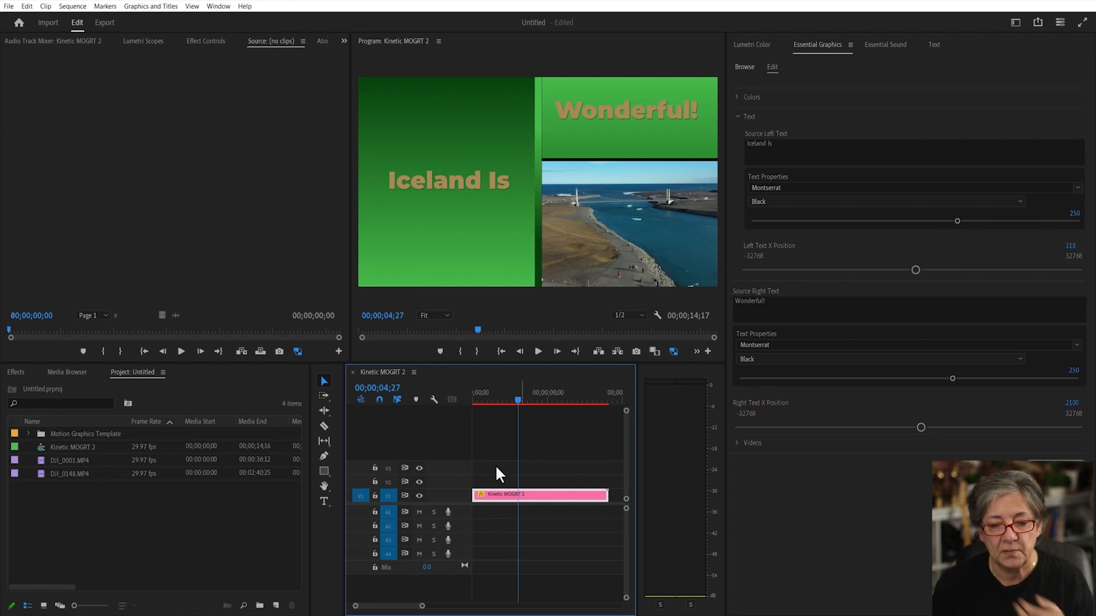
left_click_drag(519, 401, 561, 417)
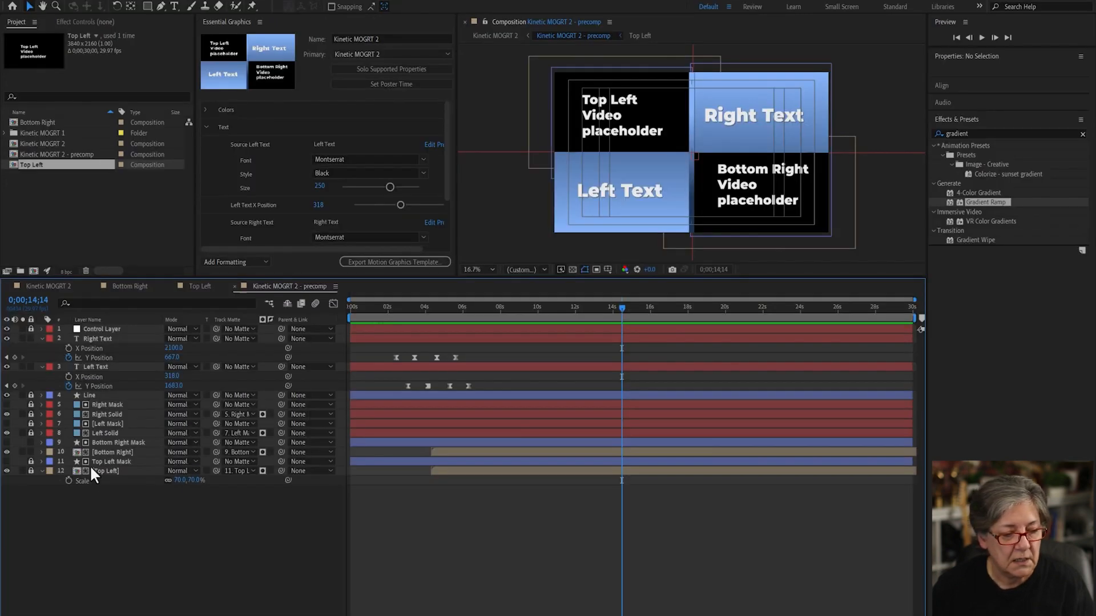
Scale the Bottom Right placeholder layer up to 91% in the Kinetic MOGRT 2 precomp.
left_click(109, 452)
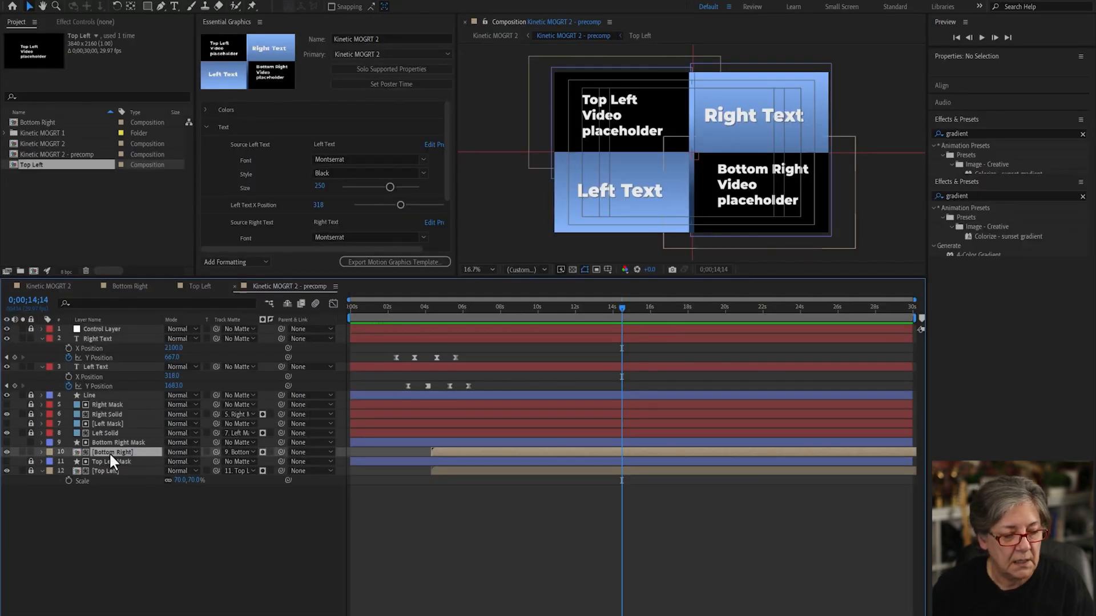
left_click(118, 443)
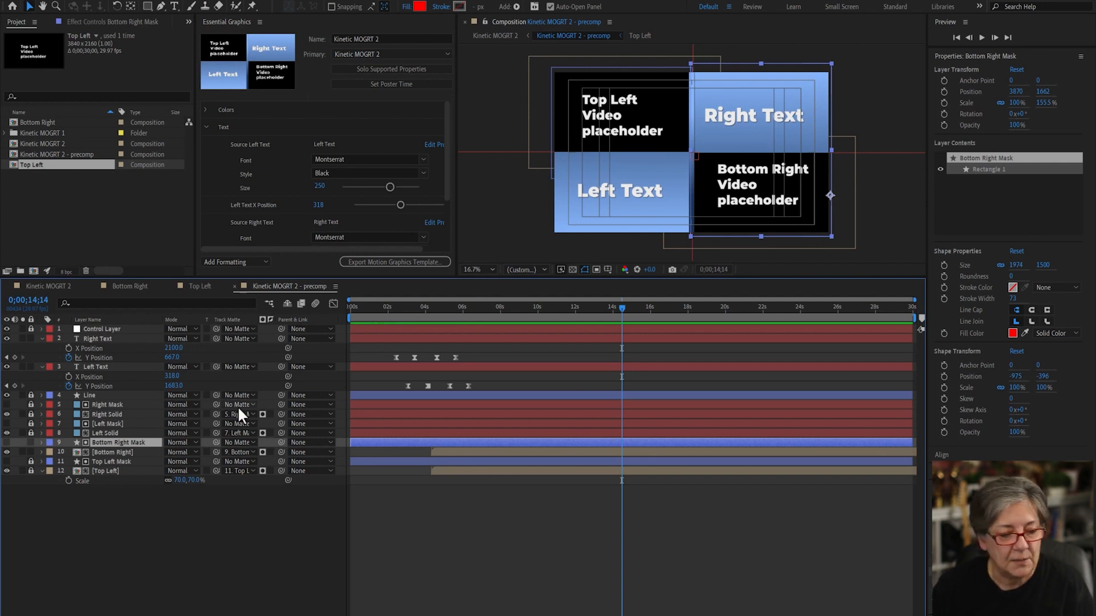
key("s")
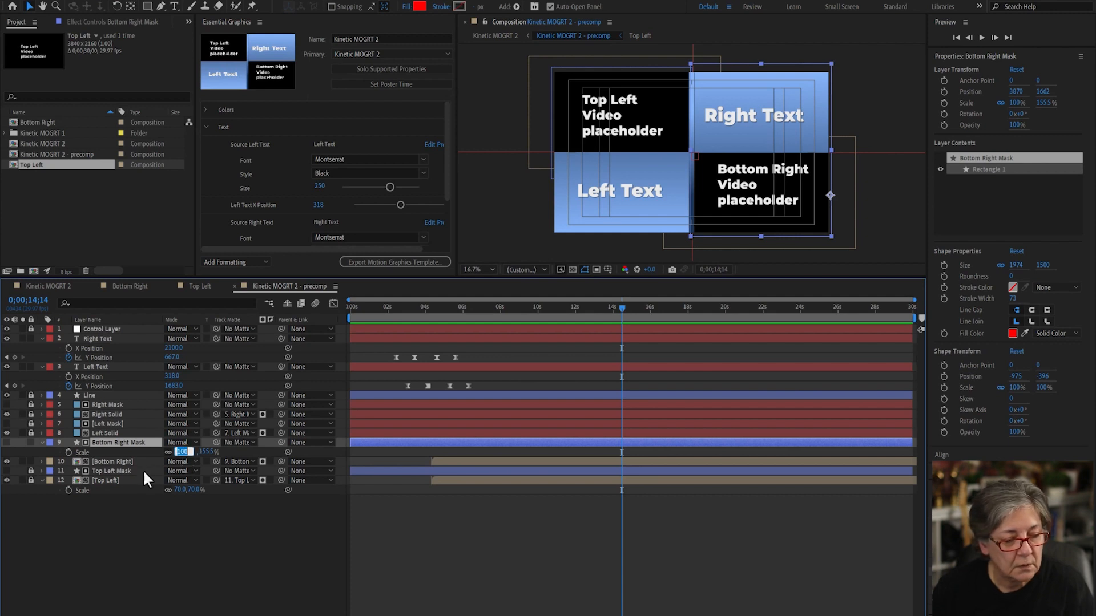
left_click(136, 567)
left_click(94, 462)
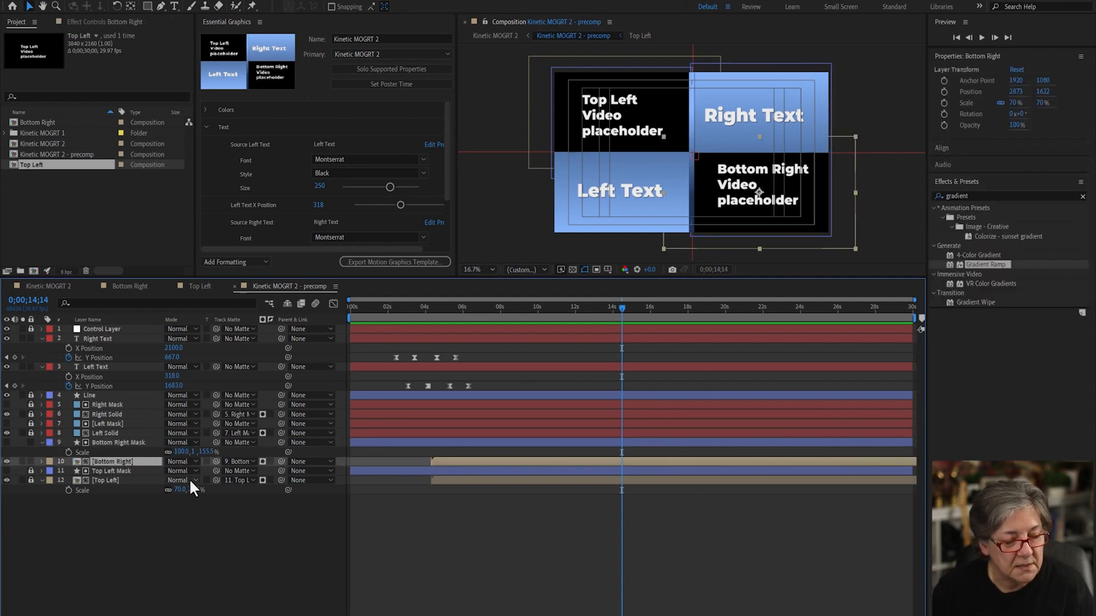
key("s")
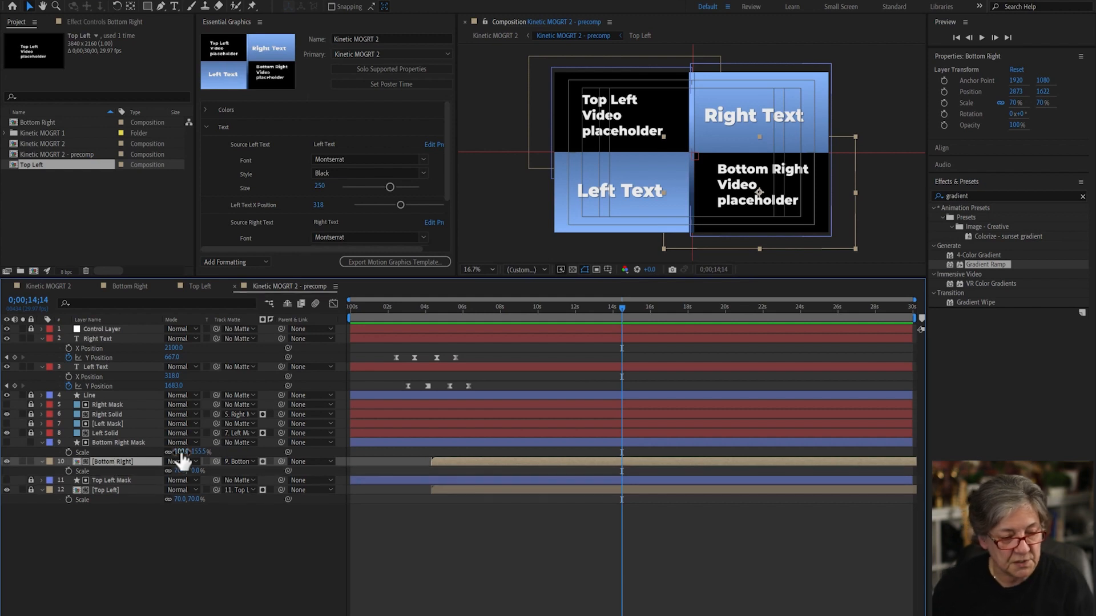
left_click_drag(178, 475, 186, 470)
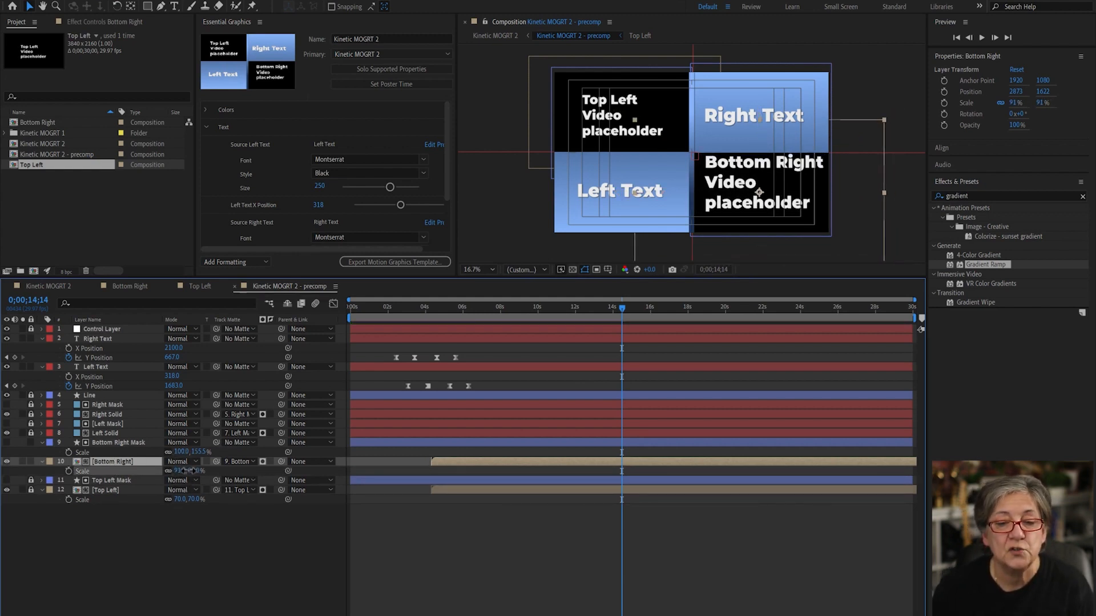
left_click(245, 573)
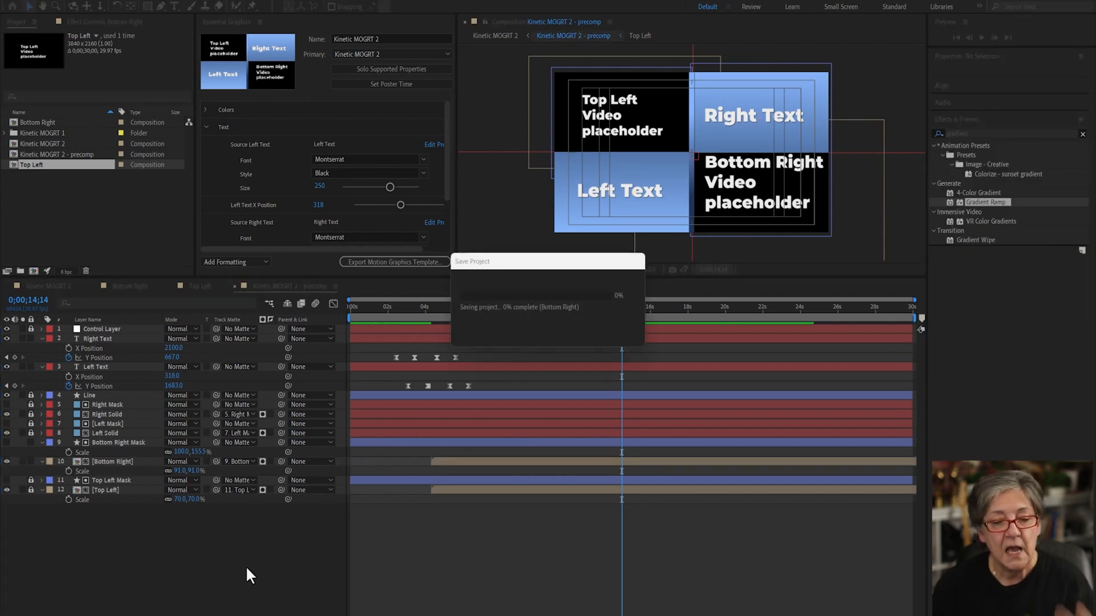
Export the template with the larger Bottom Right placeholder to the Local Templates Folder, with the author's first name as keyword, replacing the existing file.
left_click(436, 273)
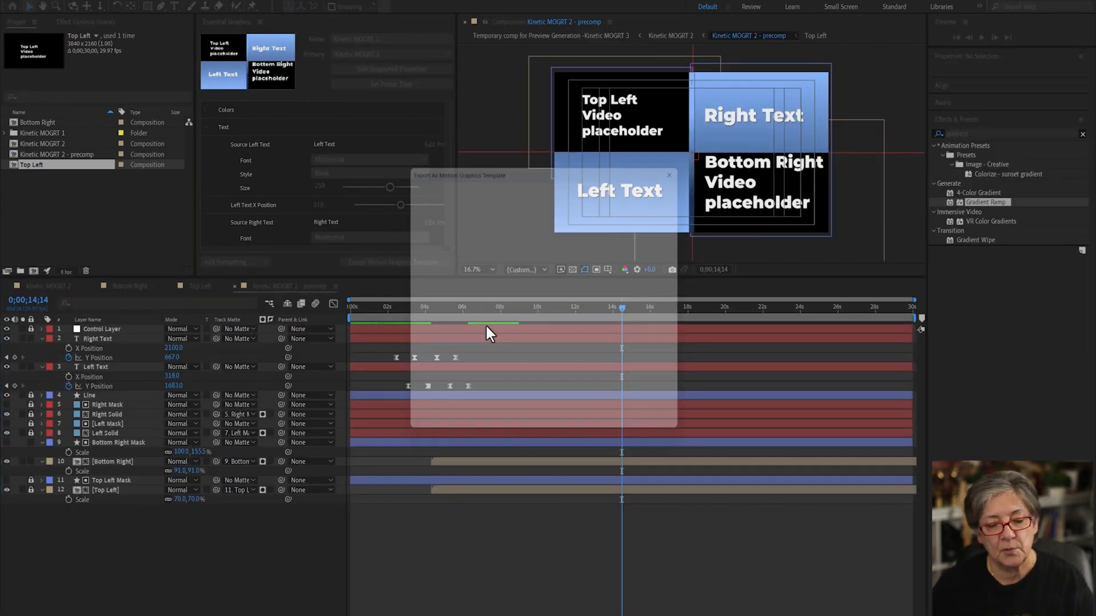
left_click(444, 339)
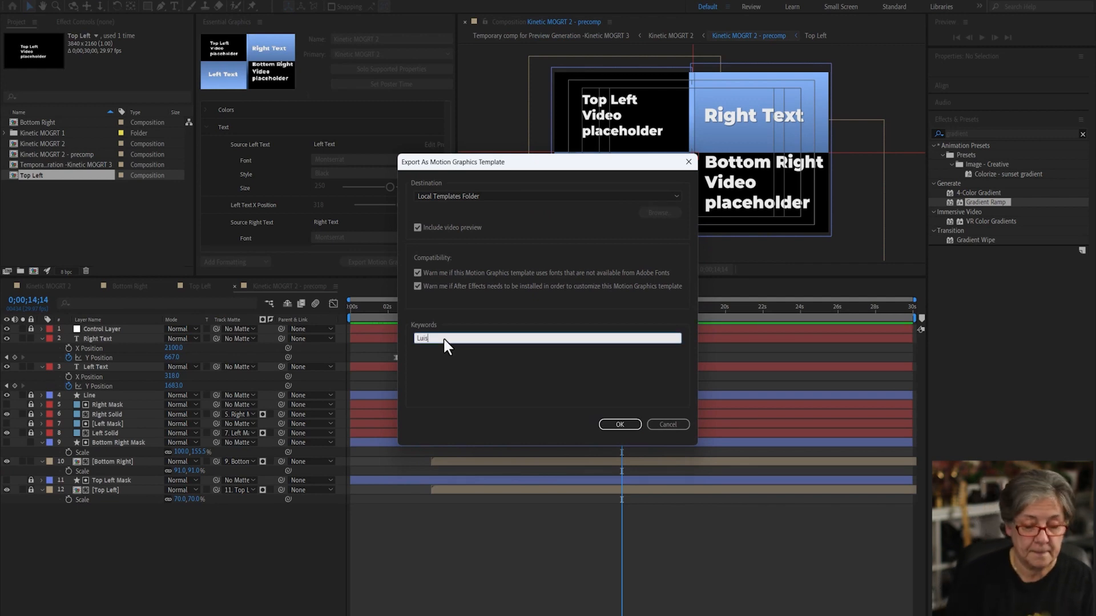
left_click(617, 427)
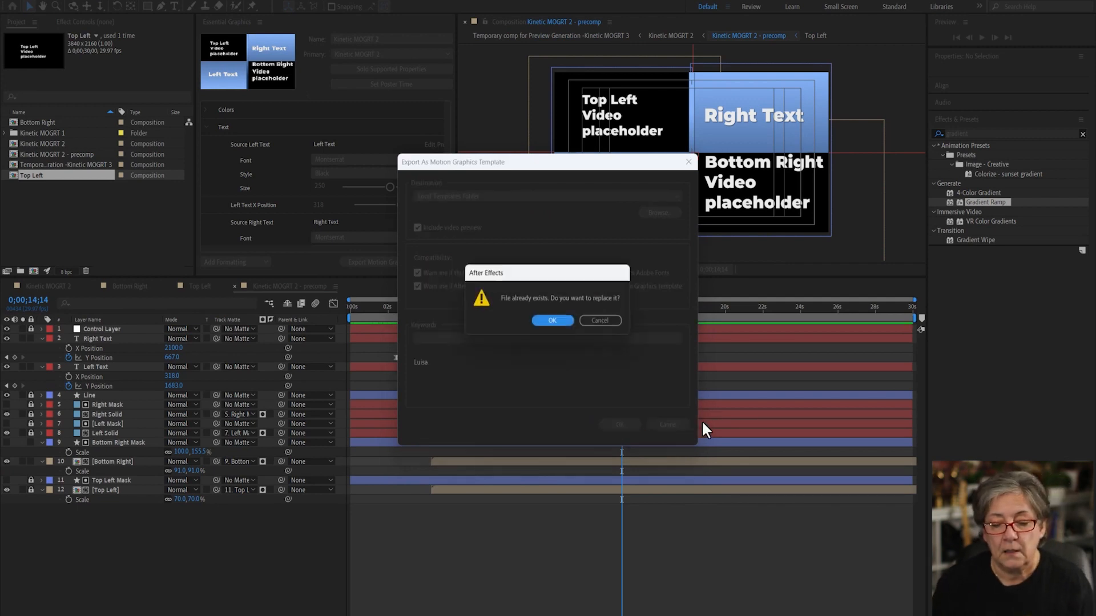
left_click(557, 320)
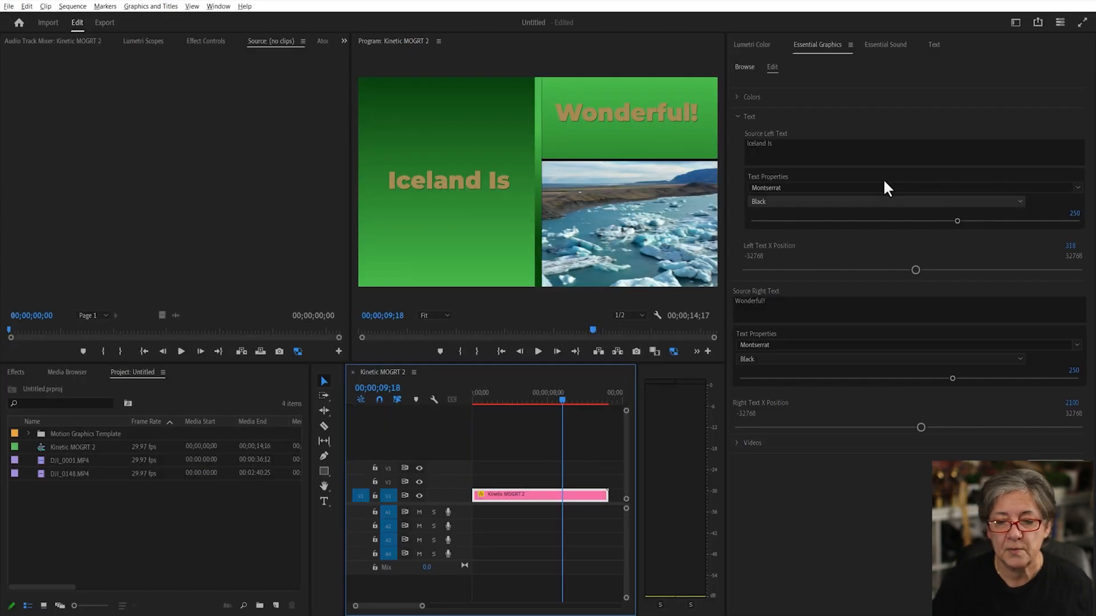
Switch to Premiere Pro and replace the Kinetic MOGRT 2 clip in the sequence with the newly exported template.
left_click(750, 46)
left_click(816, 50)
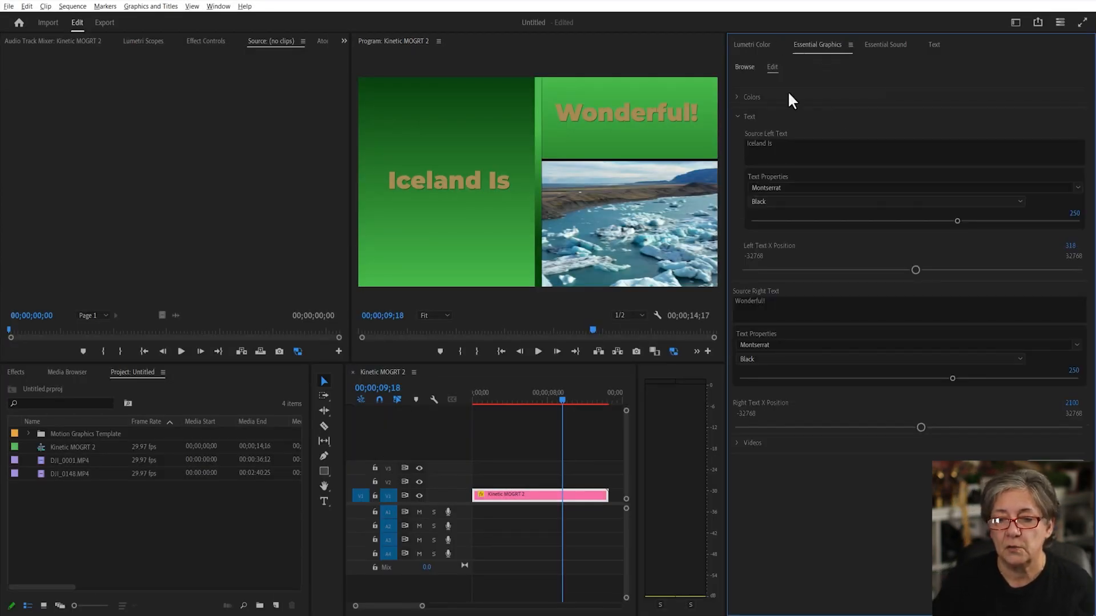
left_click(745, 68)
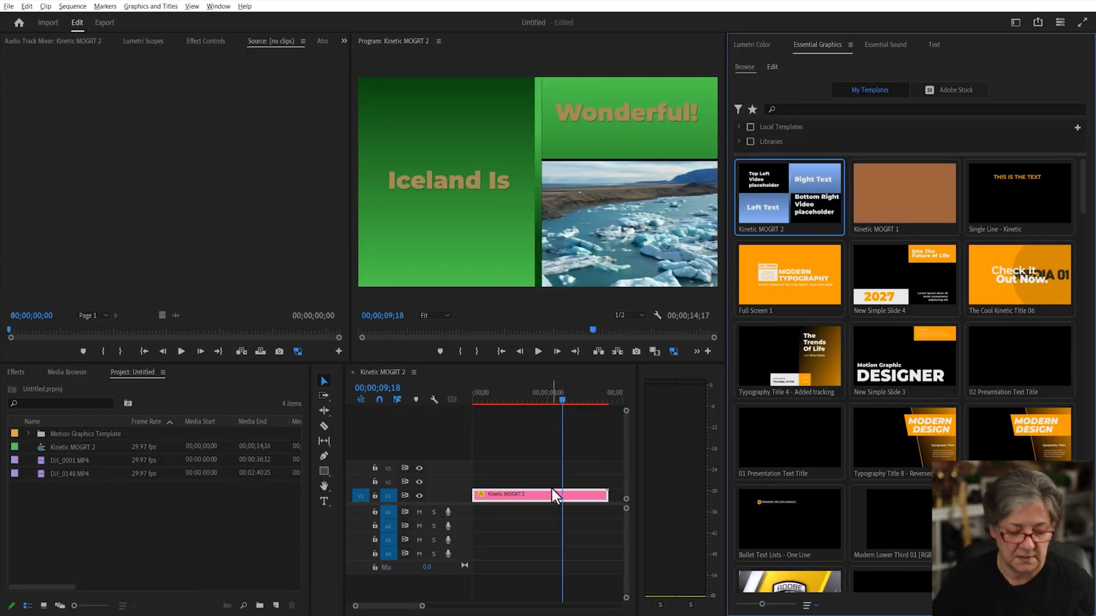
left_click(515, 494)
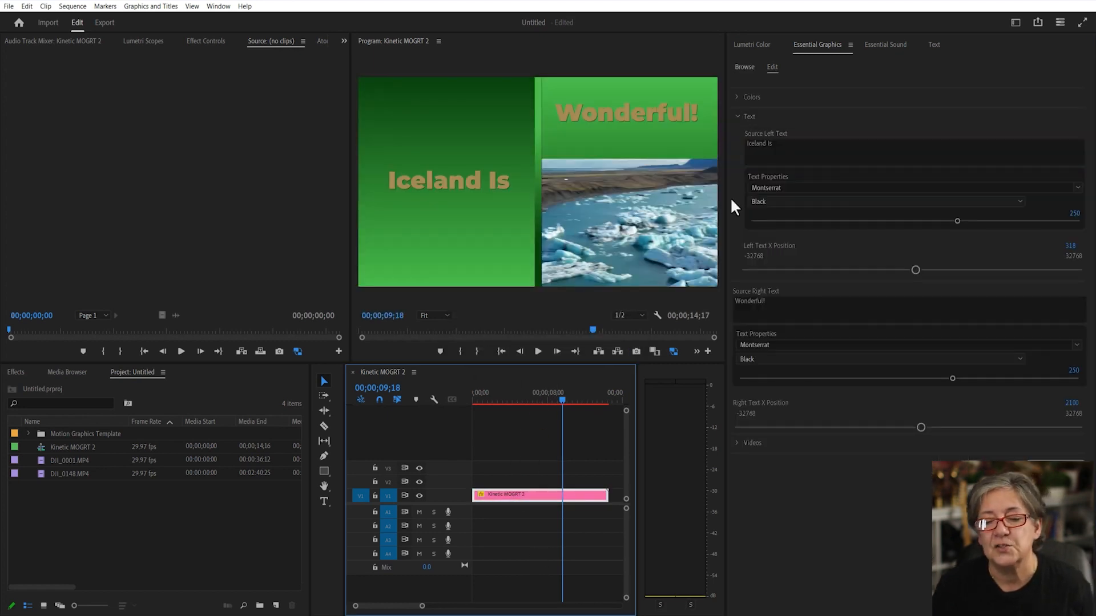
Play the updated Kinetic MOGRT 2 clip from the start and replay its middle section to review the video panels' animation.
key("Home")
left_click(527, 565)
key("space")
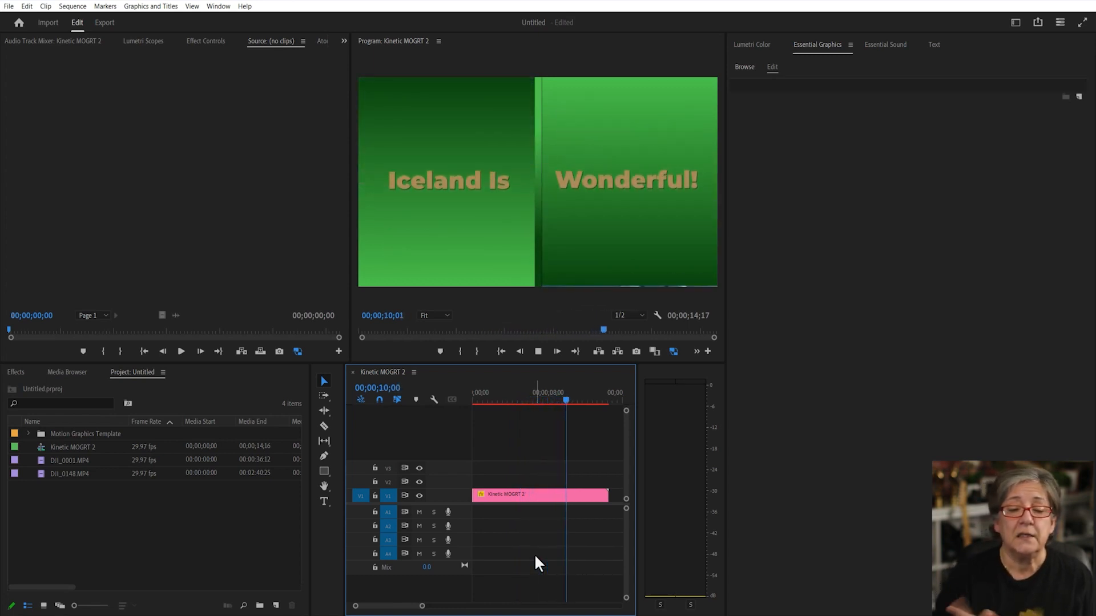
key("space")
left_click_drag(542, 394, 519, 400)
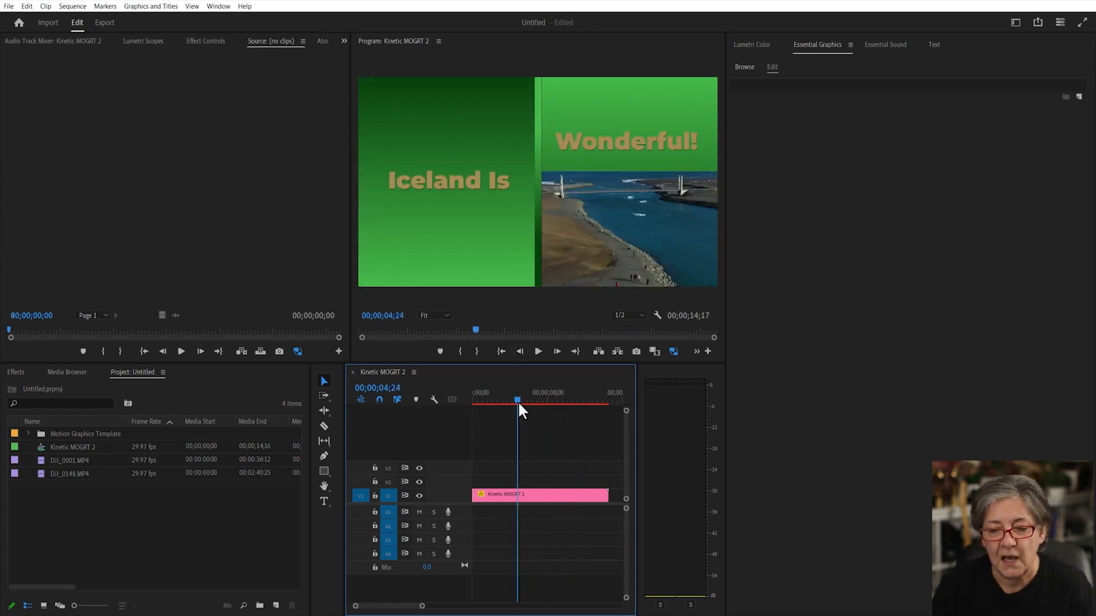
key("space")
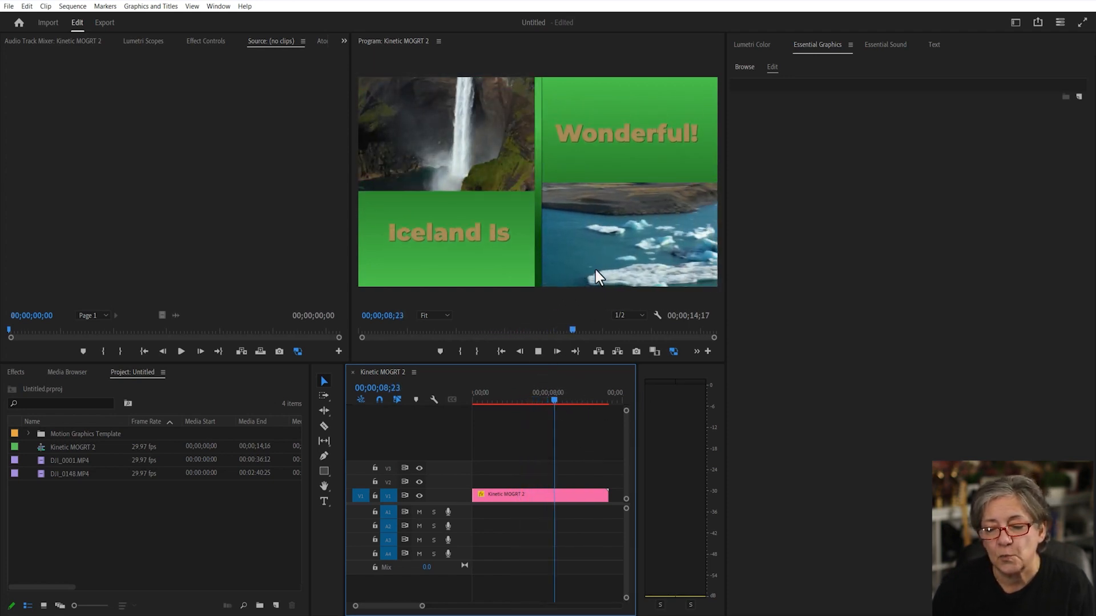
key("space")
Open the Bottom Right Video Placeholder of the Kinetic MOGRT 2 clip as its own timeline.
left_click(570, 496)
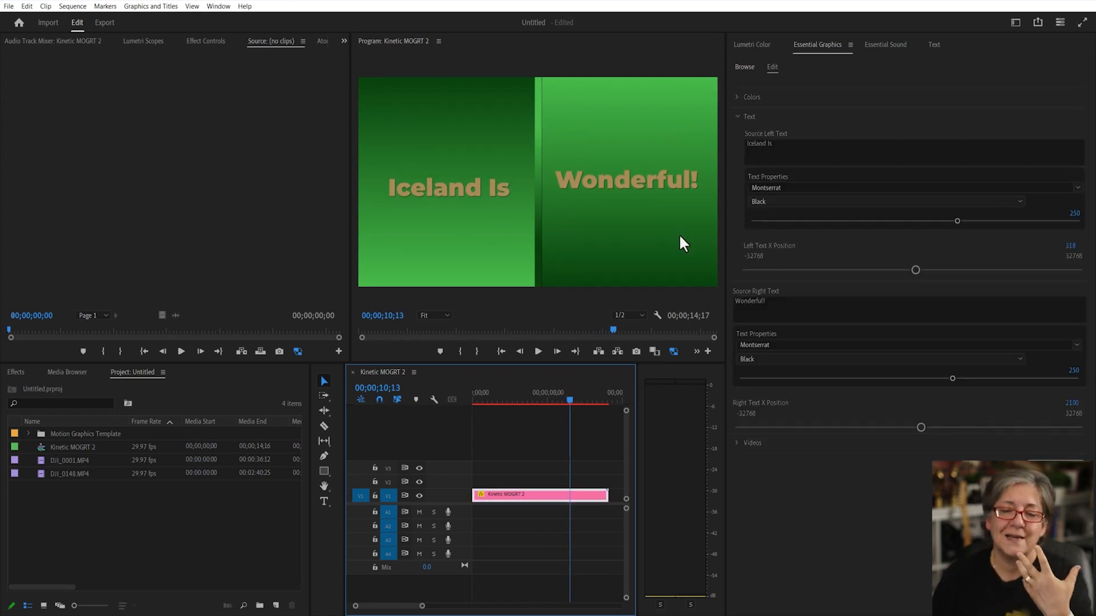
left_click(740, 118)
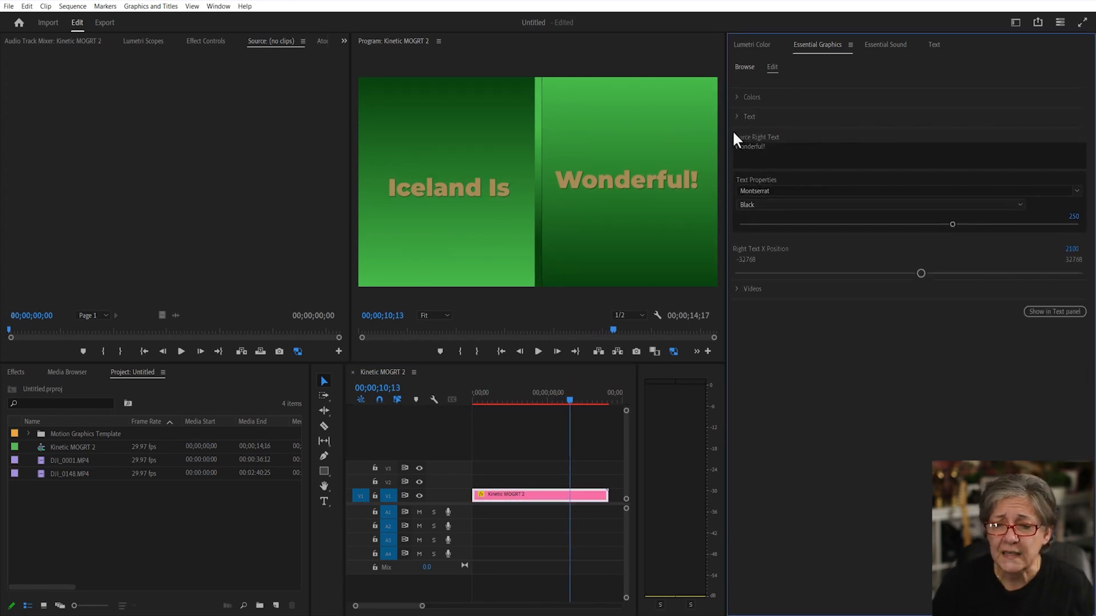
left_click(740, 292)
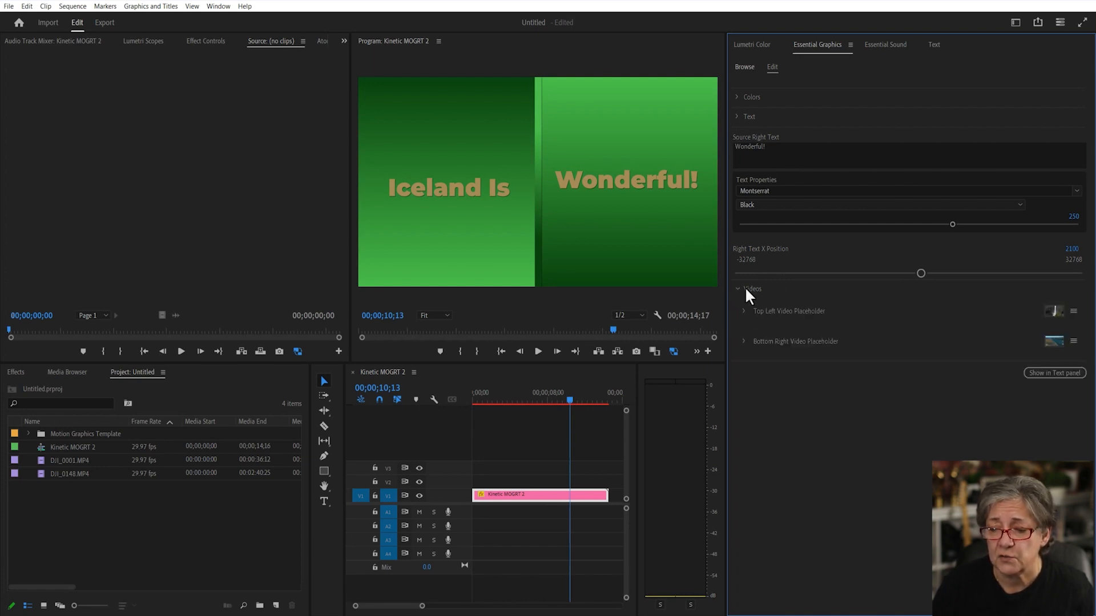
left_click(744, 342)
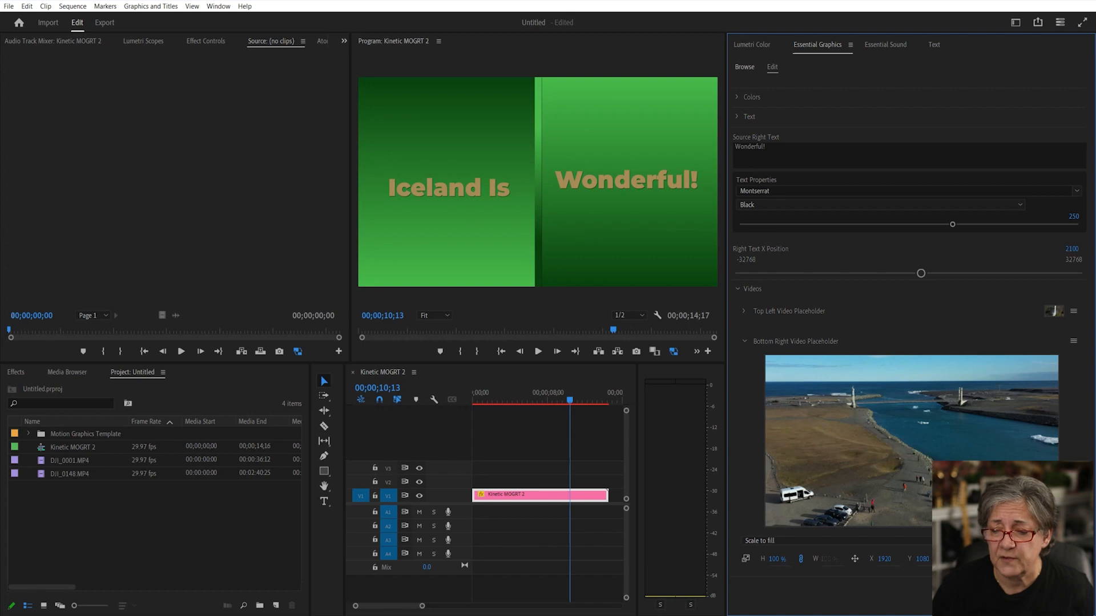
left_click(1073, 343)
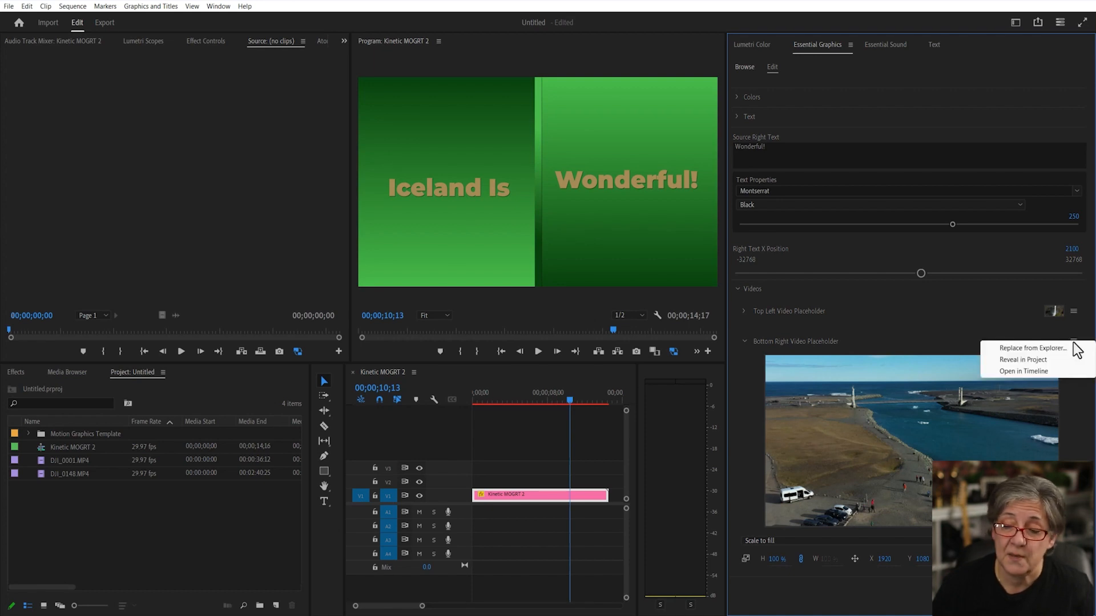
left_click(1056, 372)
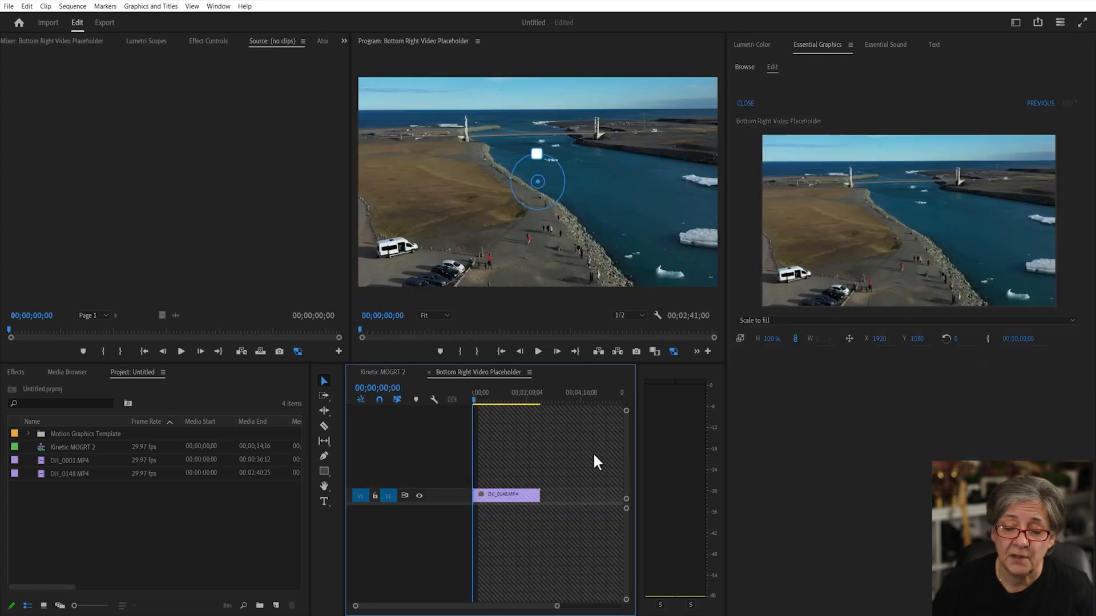
Trim DJI_0148.MP4 to start at about 00;01;28;12, move it to the timeline's beginning, and return to the Kinetic MOGRT 2 sequence.
left_click_drag(486, 391, 509, 395)
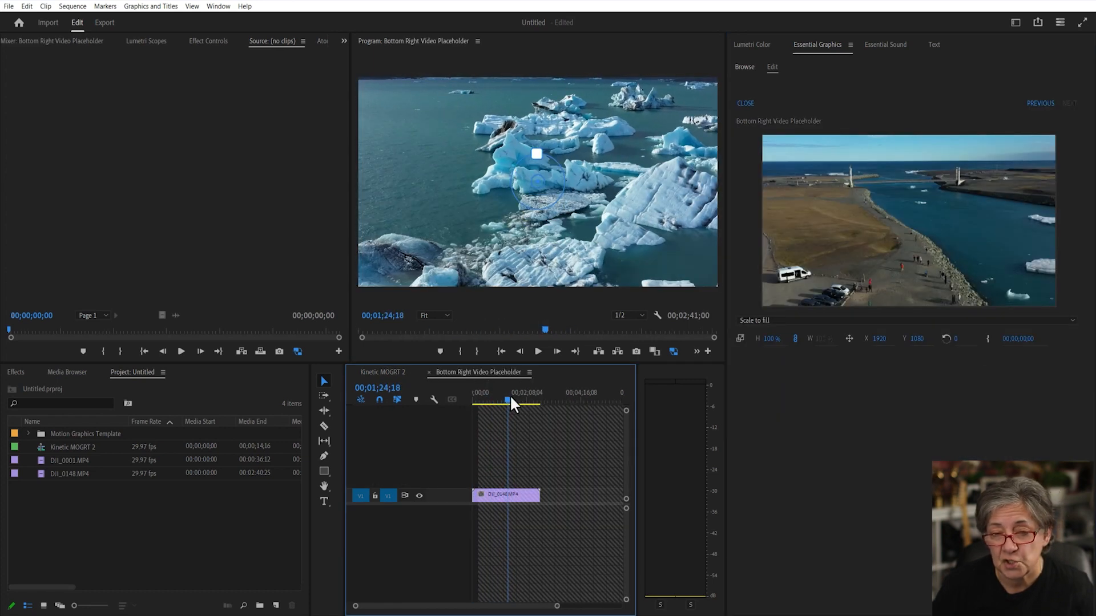
mouse_move(477, 490)
left_mouse_down()
mouse_move(514, 491)
mouse_move(483, 506)
mouse_move(474, 496)
left_mouse_up()
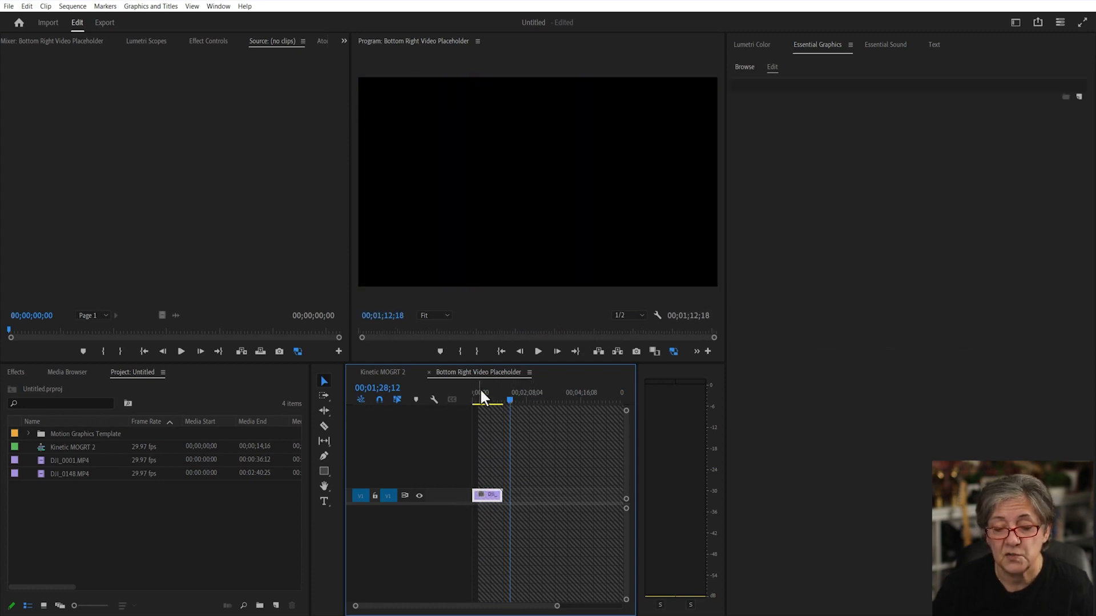
left_click_drag(481, 393, 409, 411)
left_click(386, 372)
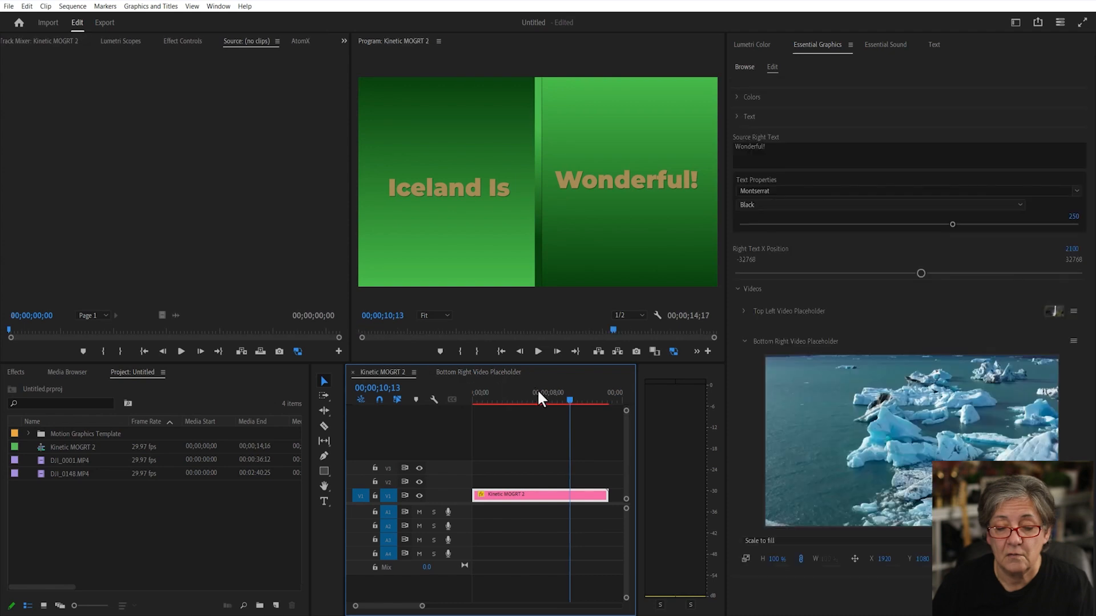
Preview the sequence, set the left text size to 248, and adjust the Left Text X Position to center "Iceland Is" in its panel.
key("space")
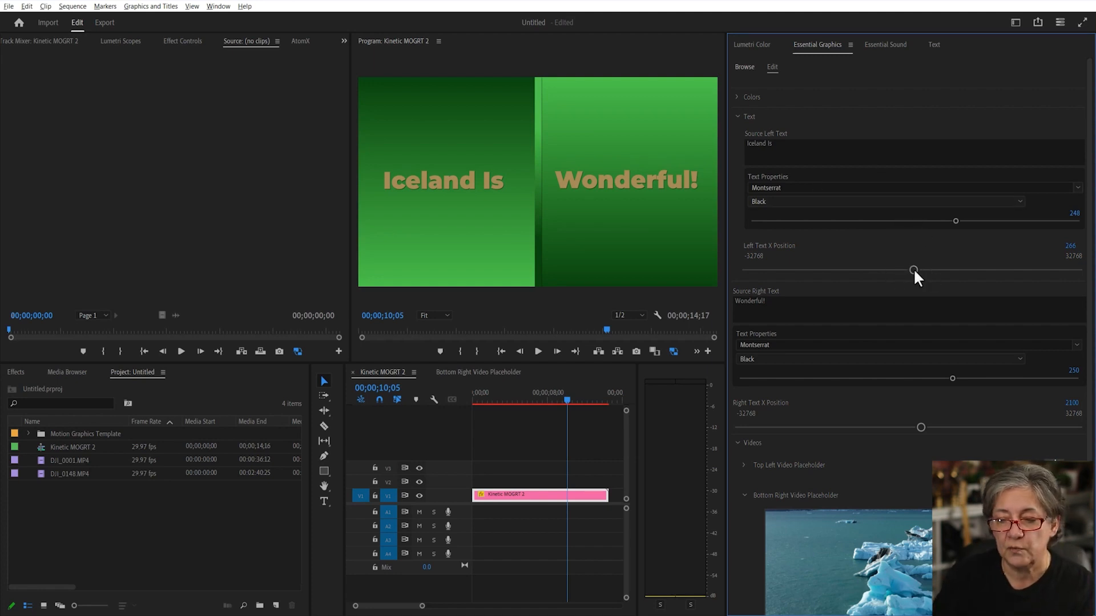
left_click_drag(914, 271, 913, 271)
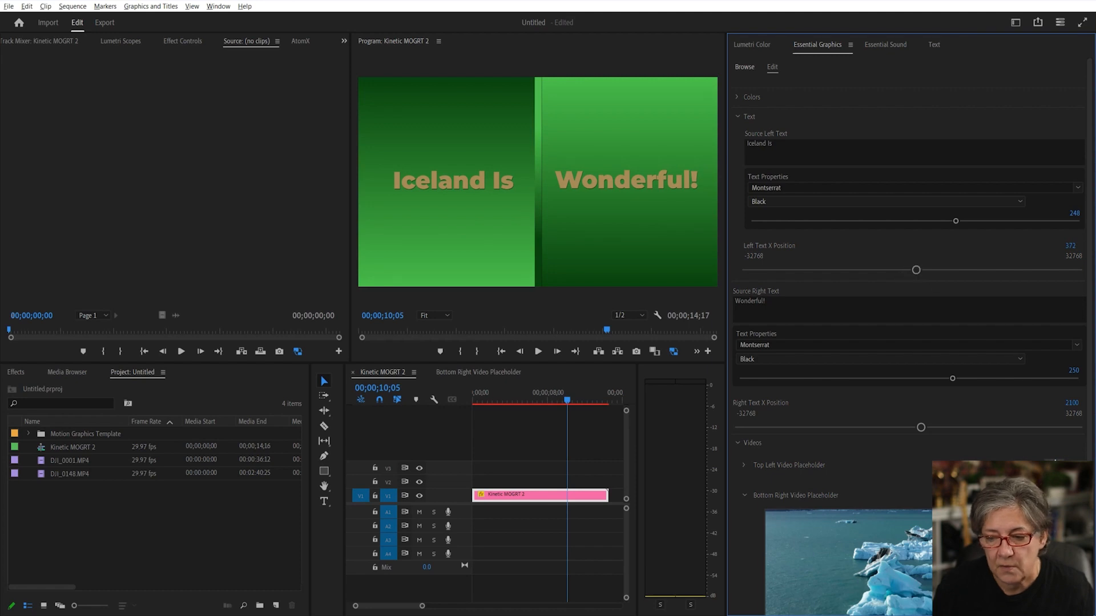
mouse_move(1071, 246)
left_mouse_down()
mouse_move(1061, 246)
mouse_move(1073, 246)
left_mouse_up()
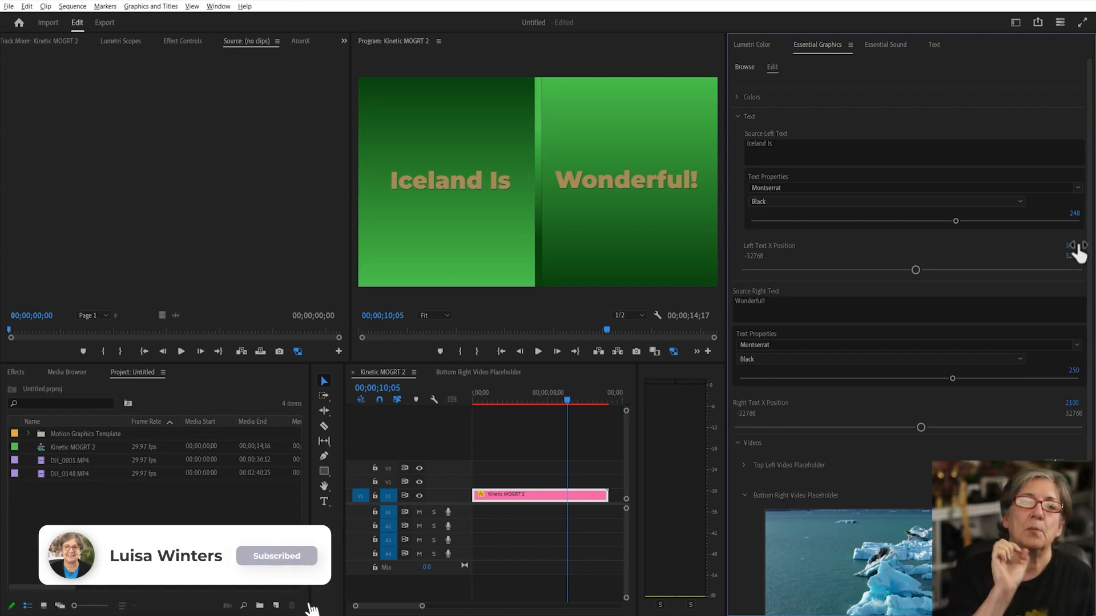